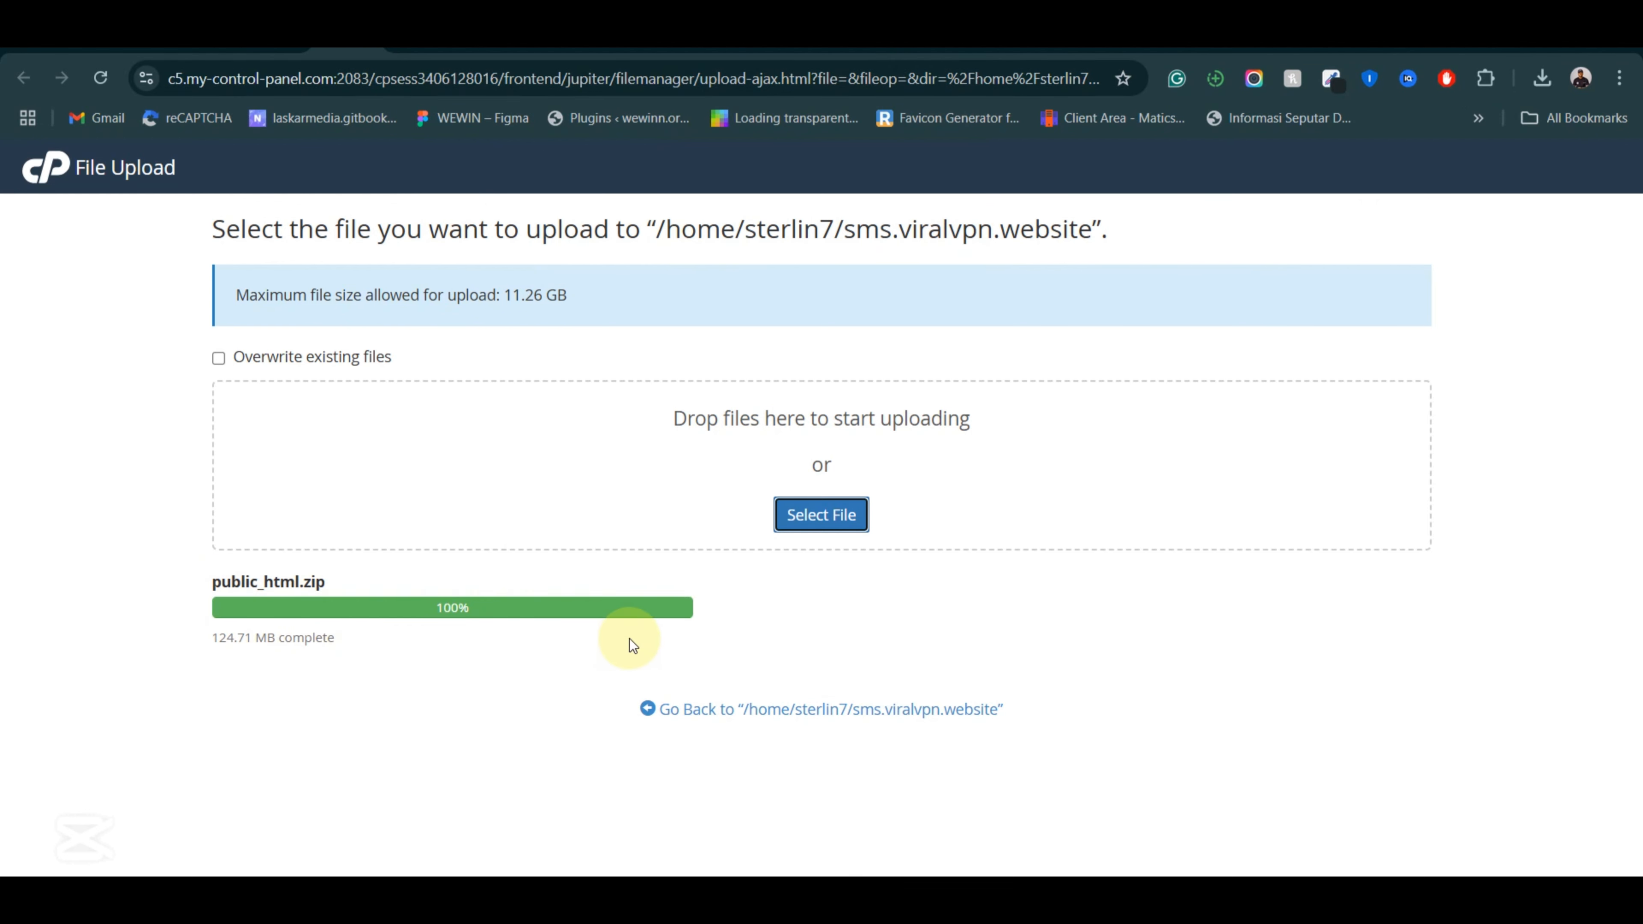
# Return to the cPanel tools page and open the management page for the account's databases
pyautogui.click(259, 53)
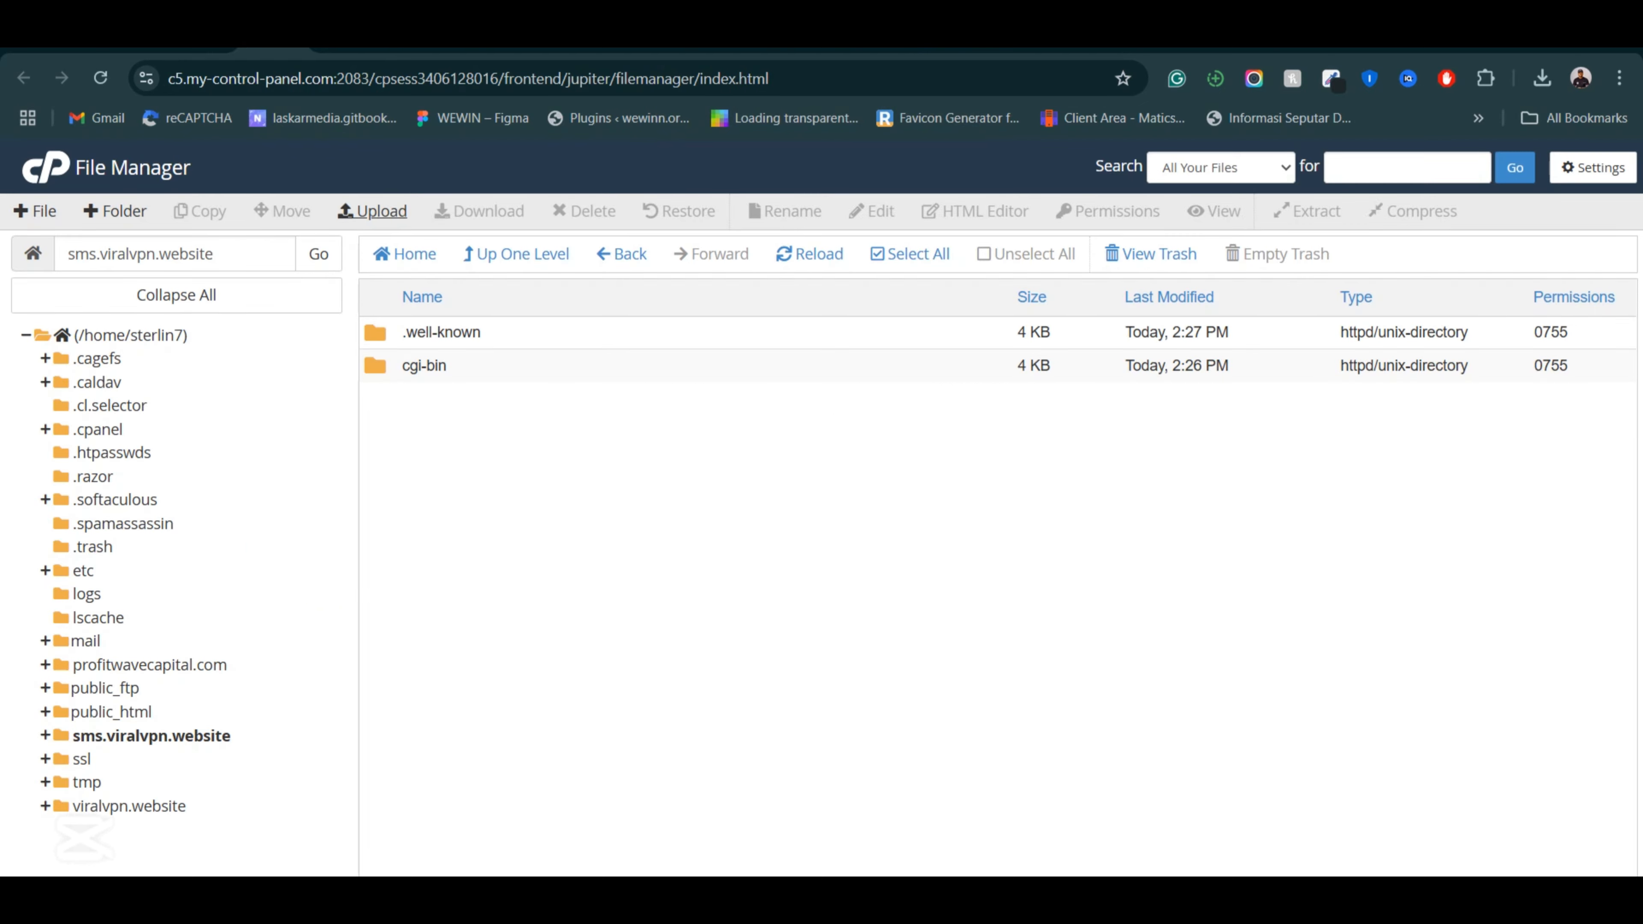
pyautogui.click(207, 48)
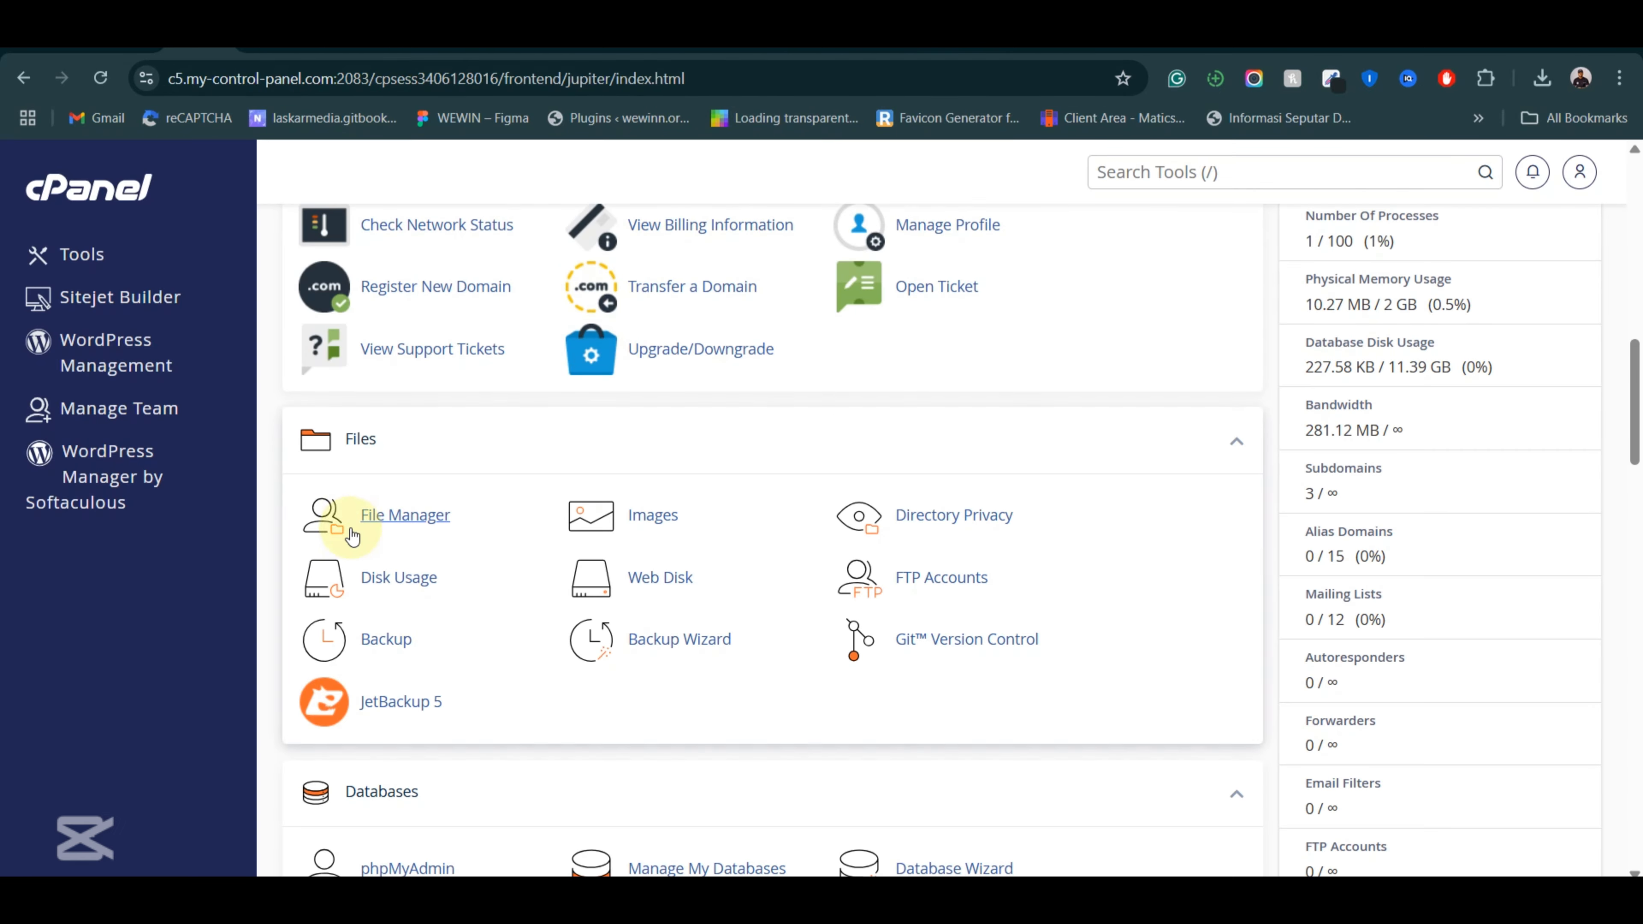
pyautogui.scroll(-1, 445, 522)
pyautogui.scroll(-4, 445, 521)
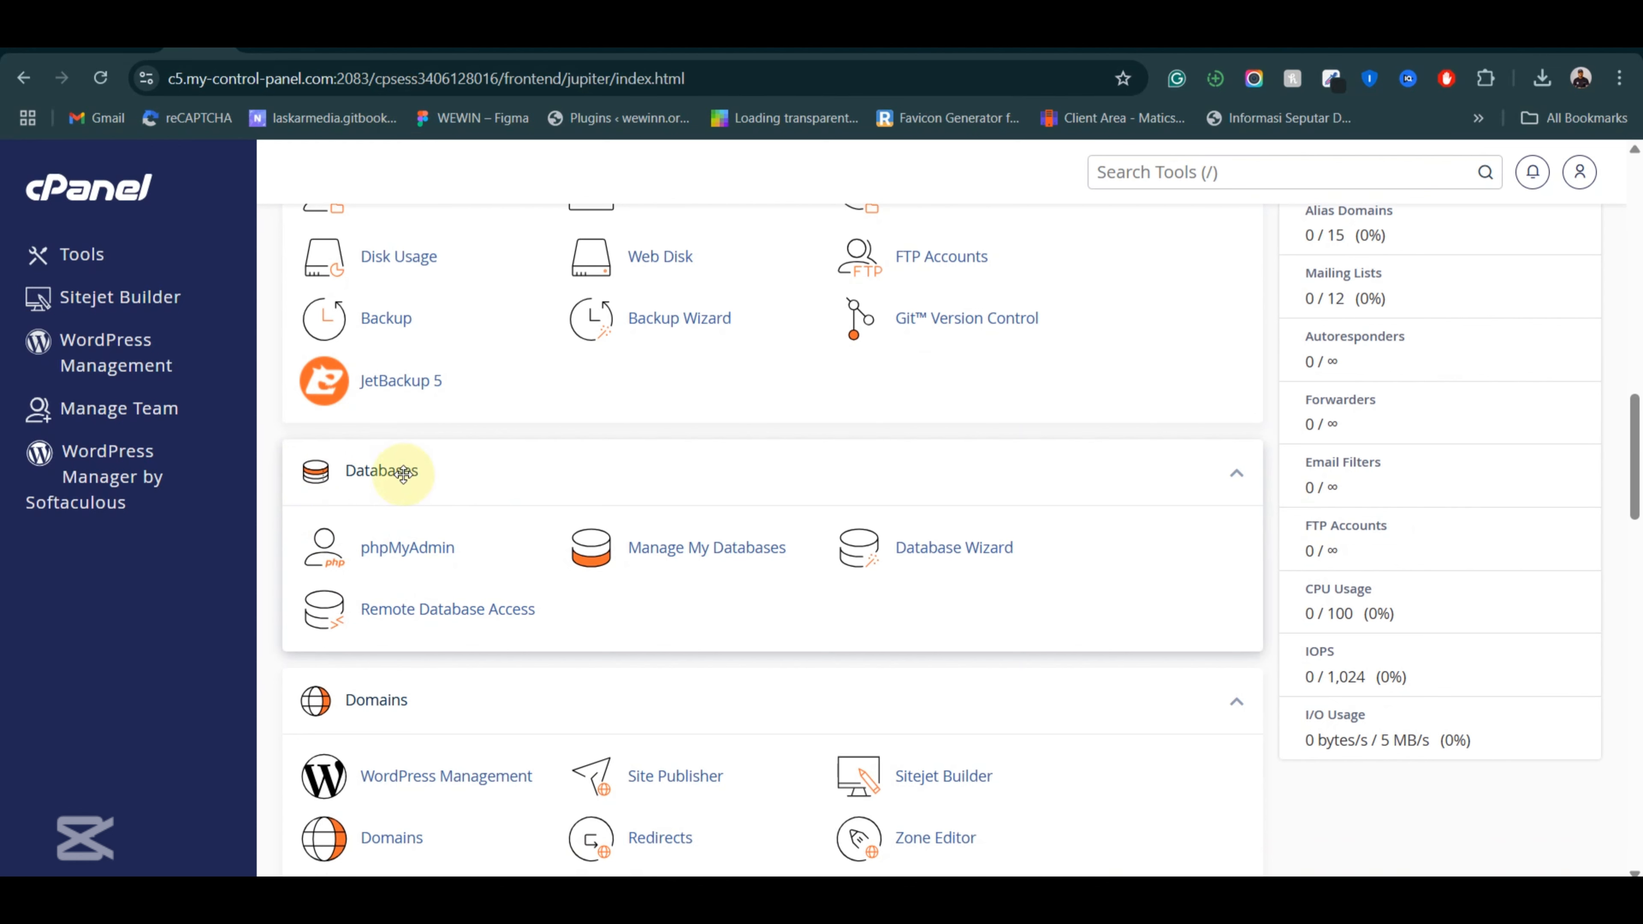
pyautogui.click(680, 555)
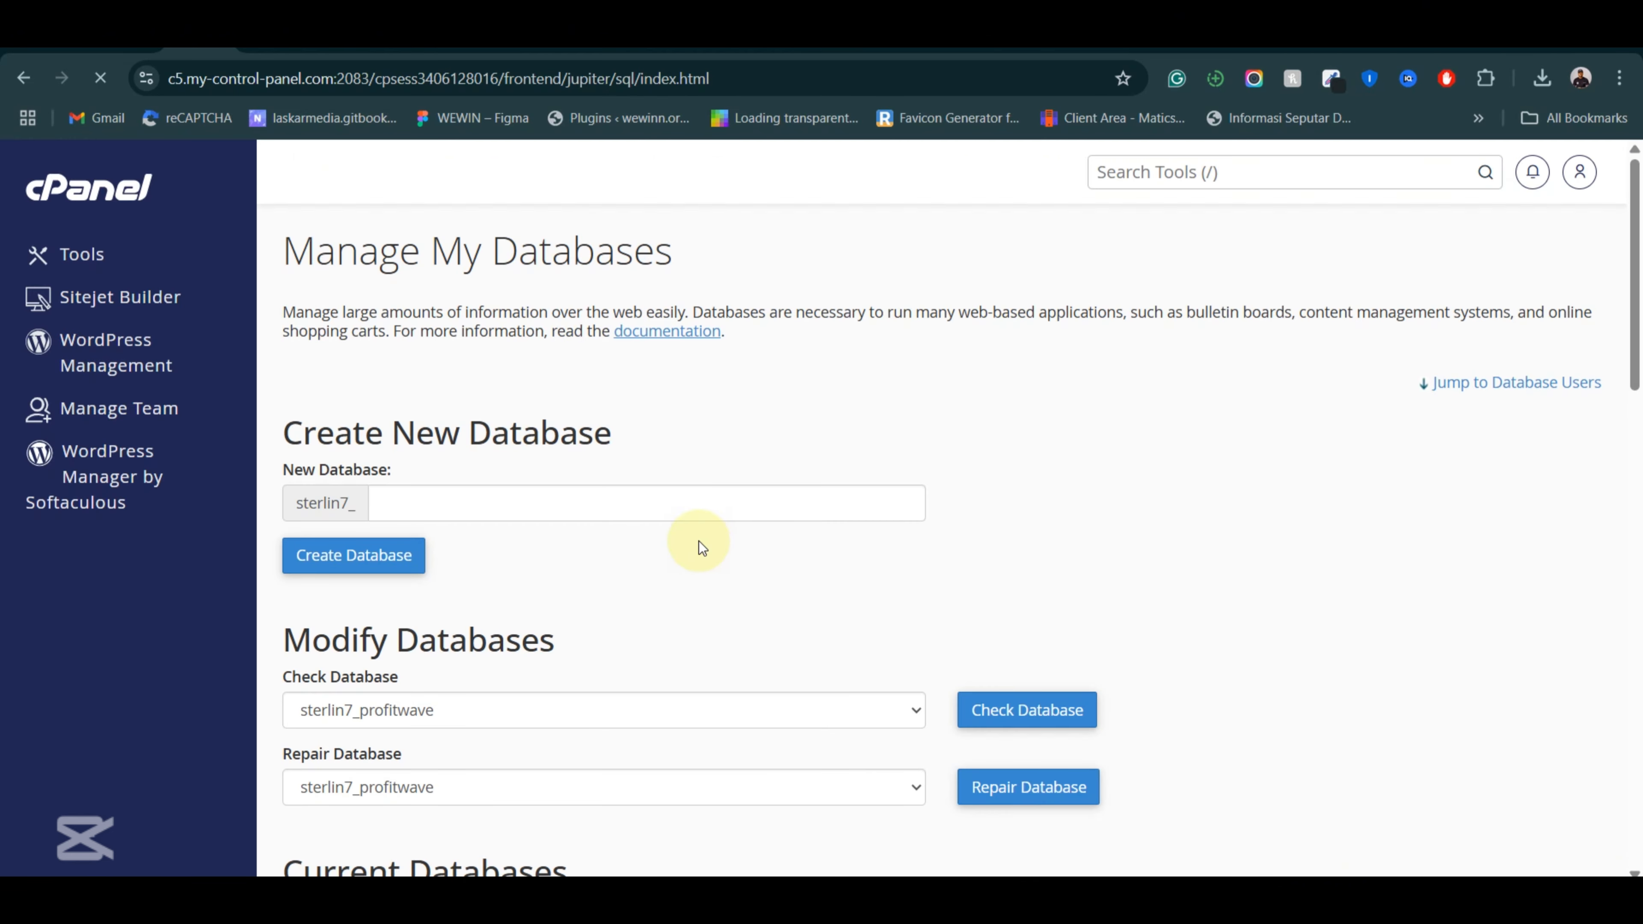
# Create a new database with the name SMS after the account prefix, and return to the database management page
pyautogui.click(557, 503)
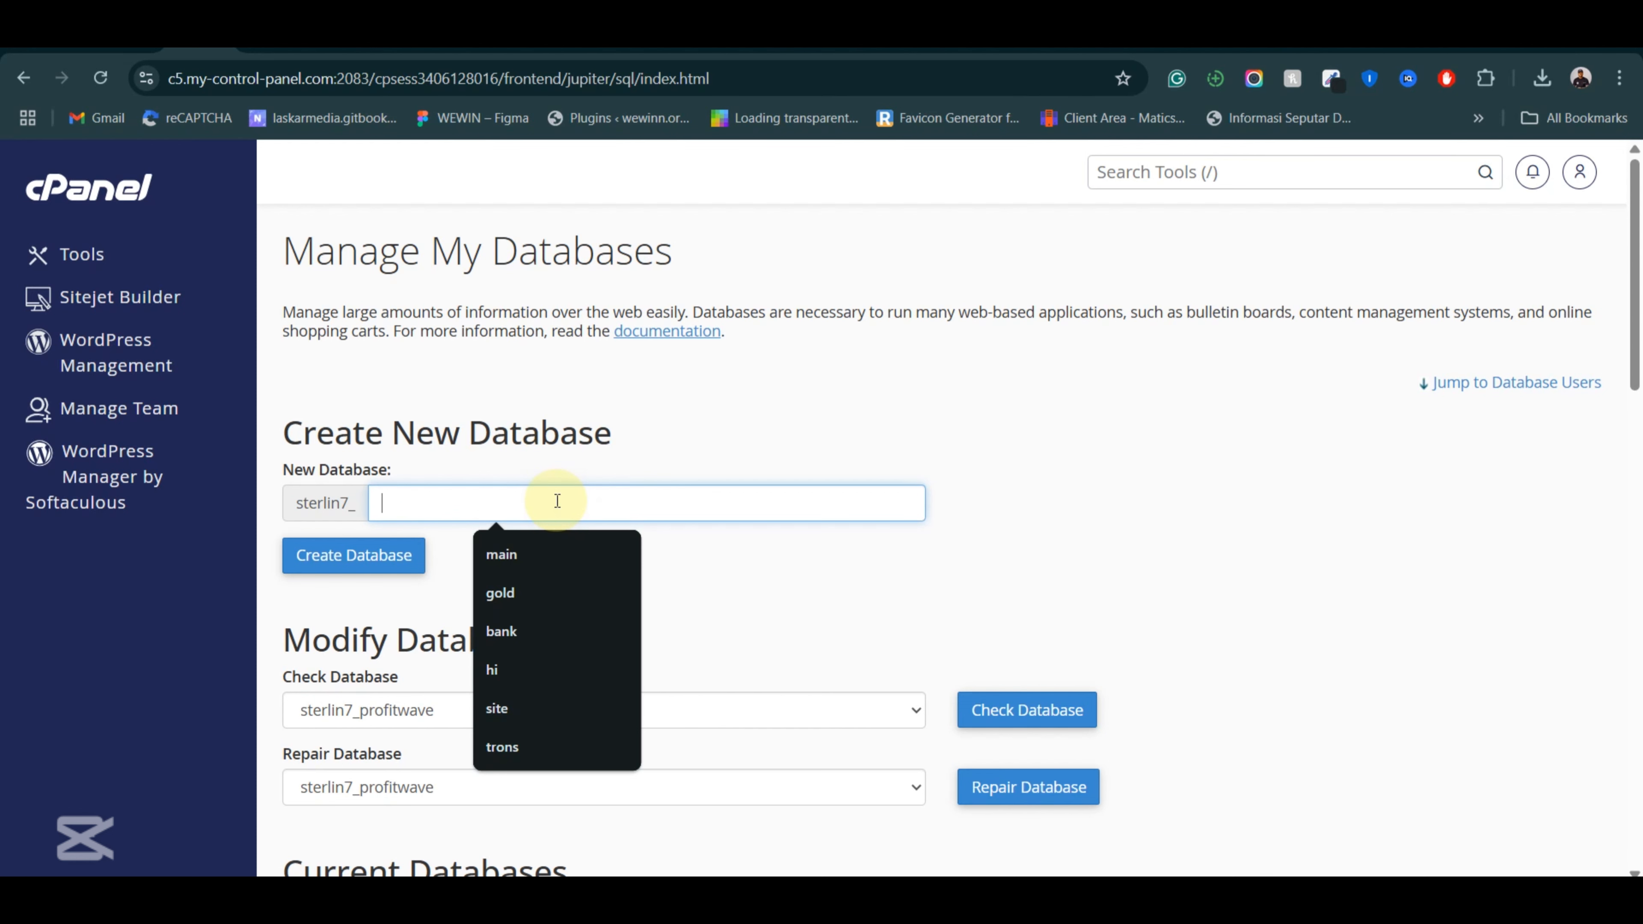
pyautogui.click(721, 461)
pyautogui.click(612, 513)
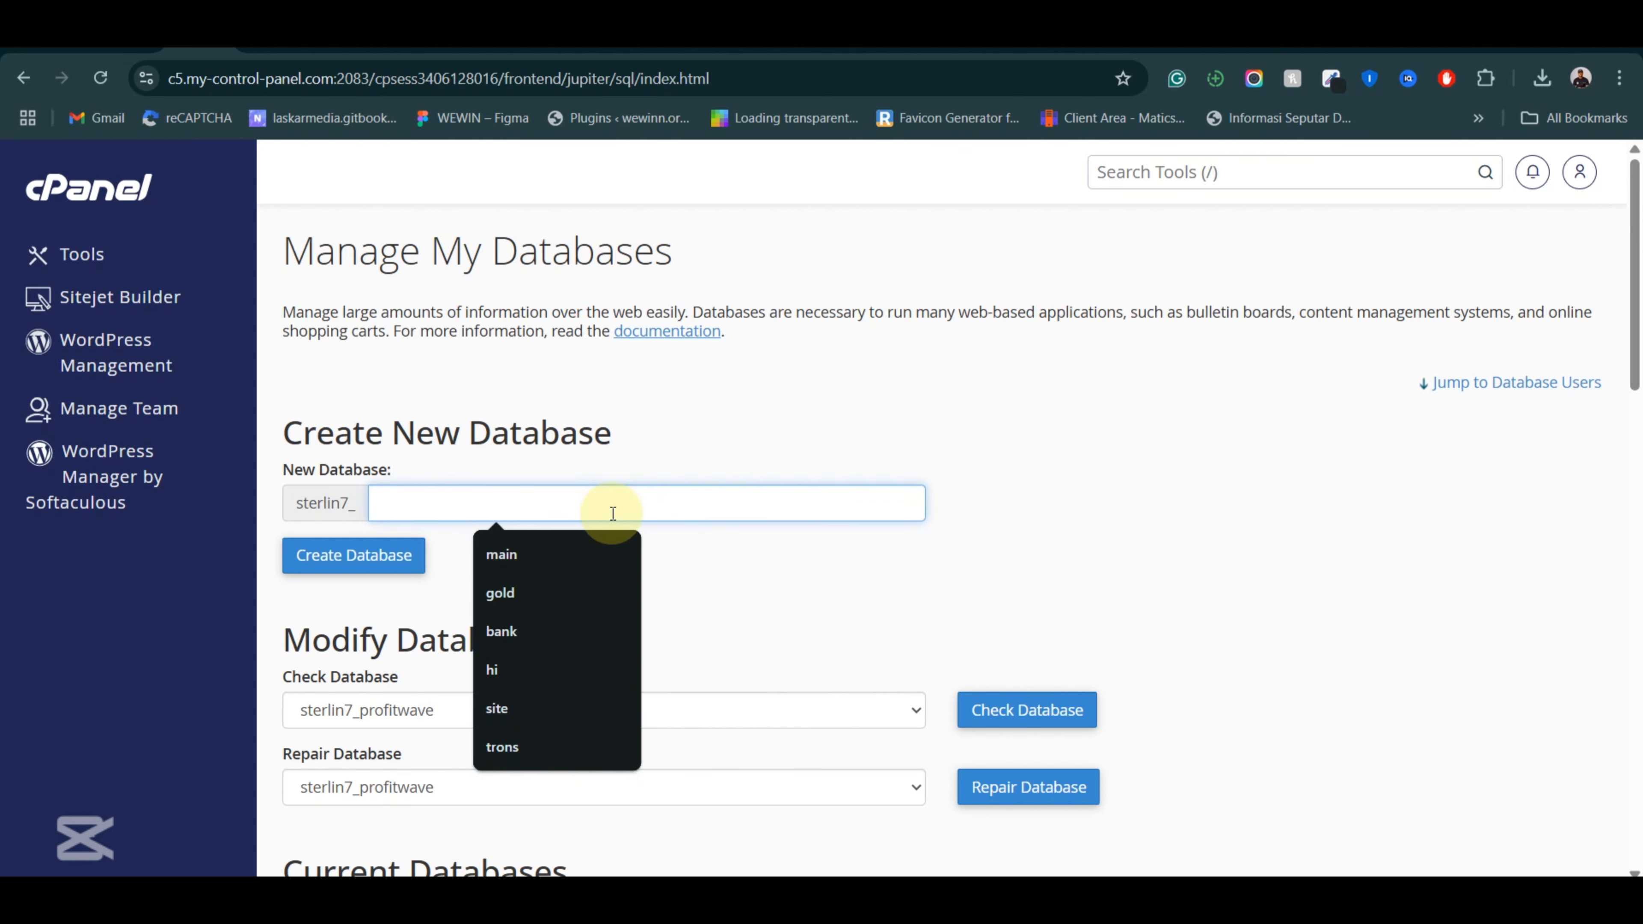
pyautogui.write('SMS')
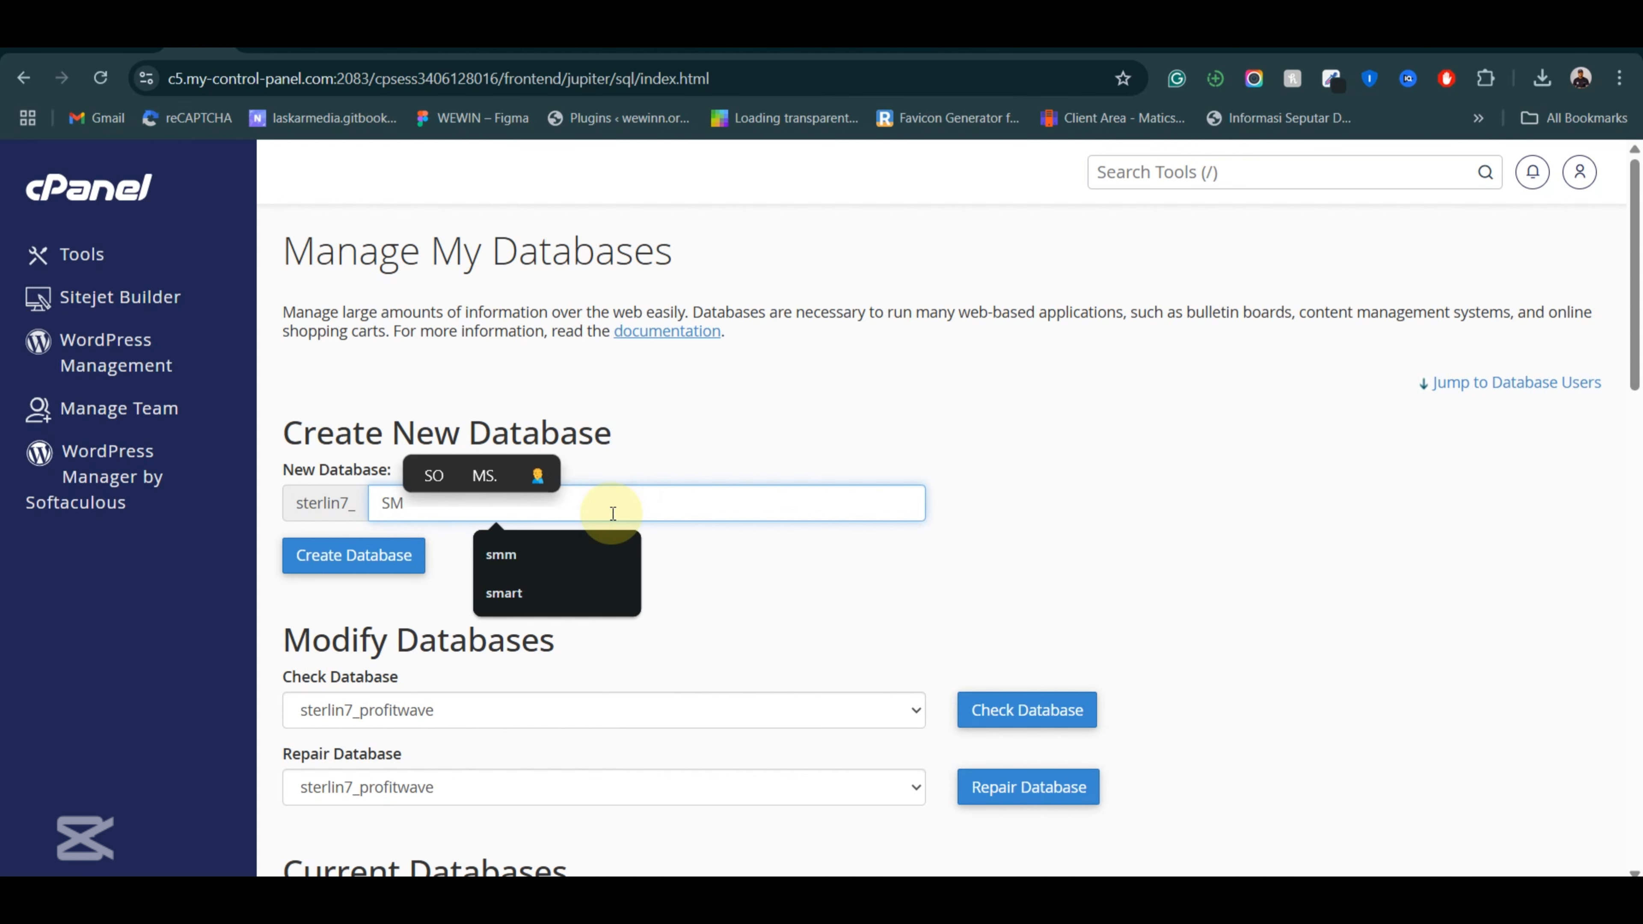
pyautogui.click(341, 564)
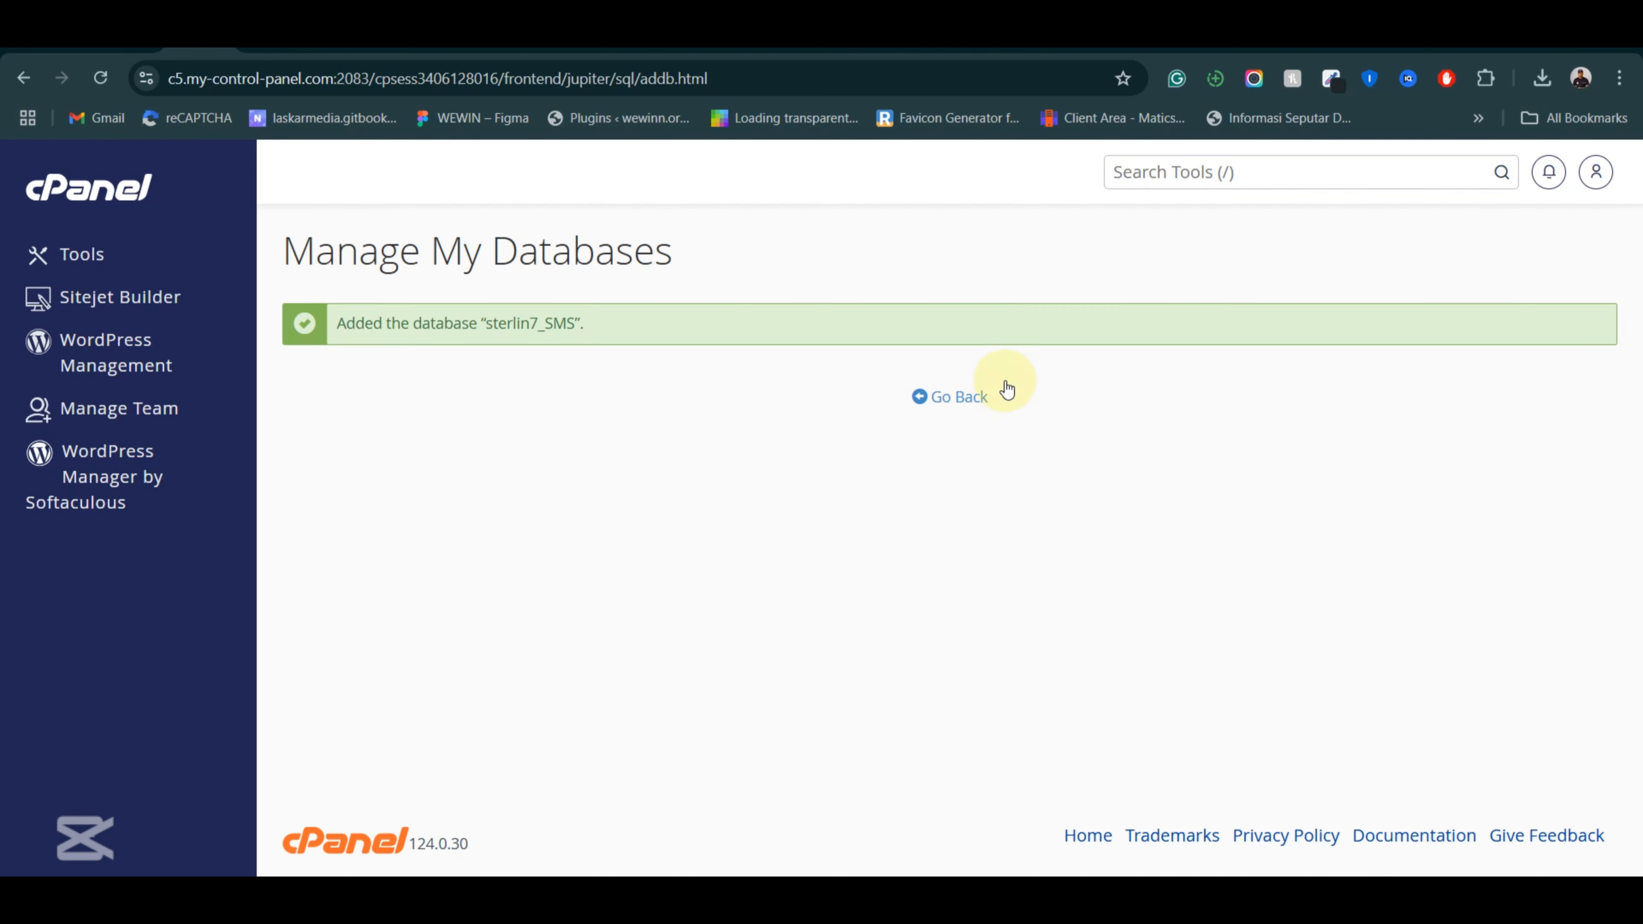
pyautogui.click(937, 408)
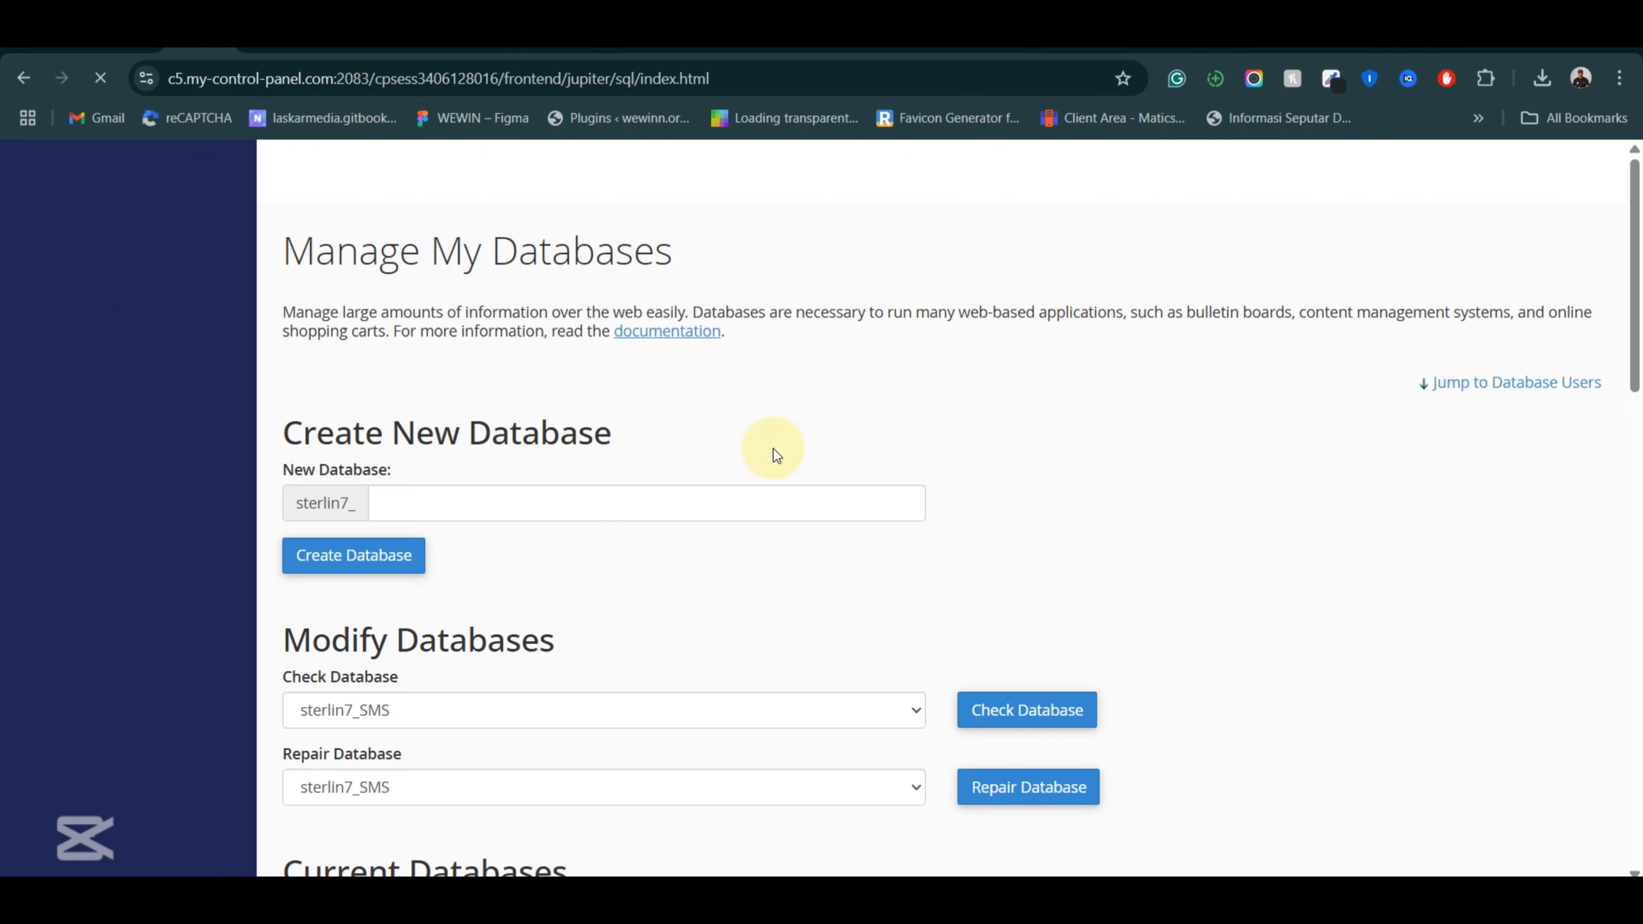
# Enter SMS as the username for a new database user
pyautogui.scroll(-15, 783, 453)
pyautogui.scroll(-1, 623, 441)
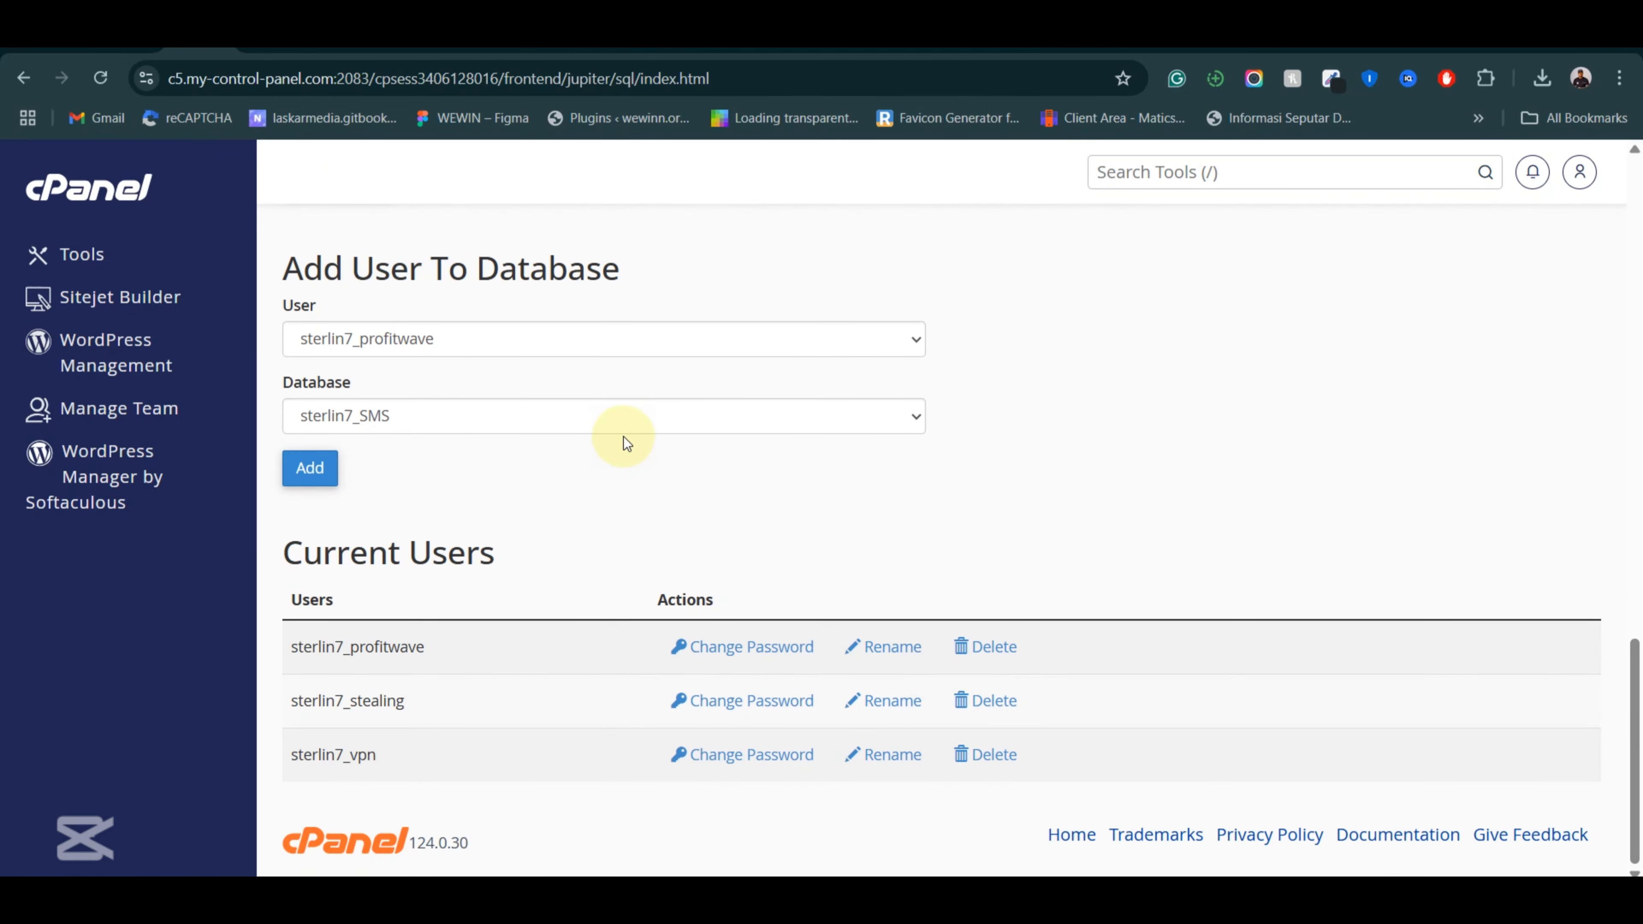
pyautogui.scroll(8, 634, 442)
pyautogui.click(422, 538)
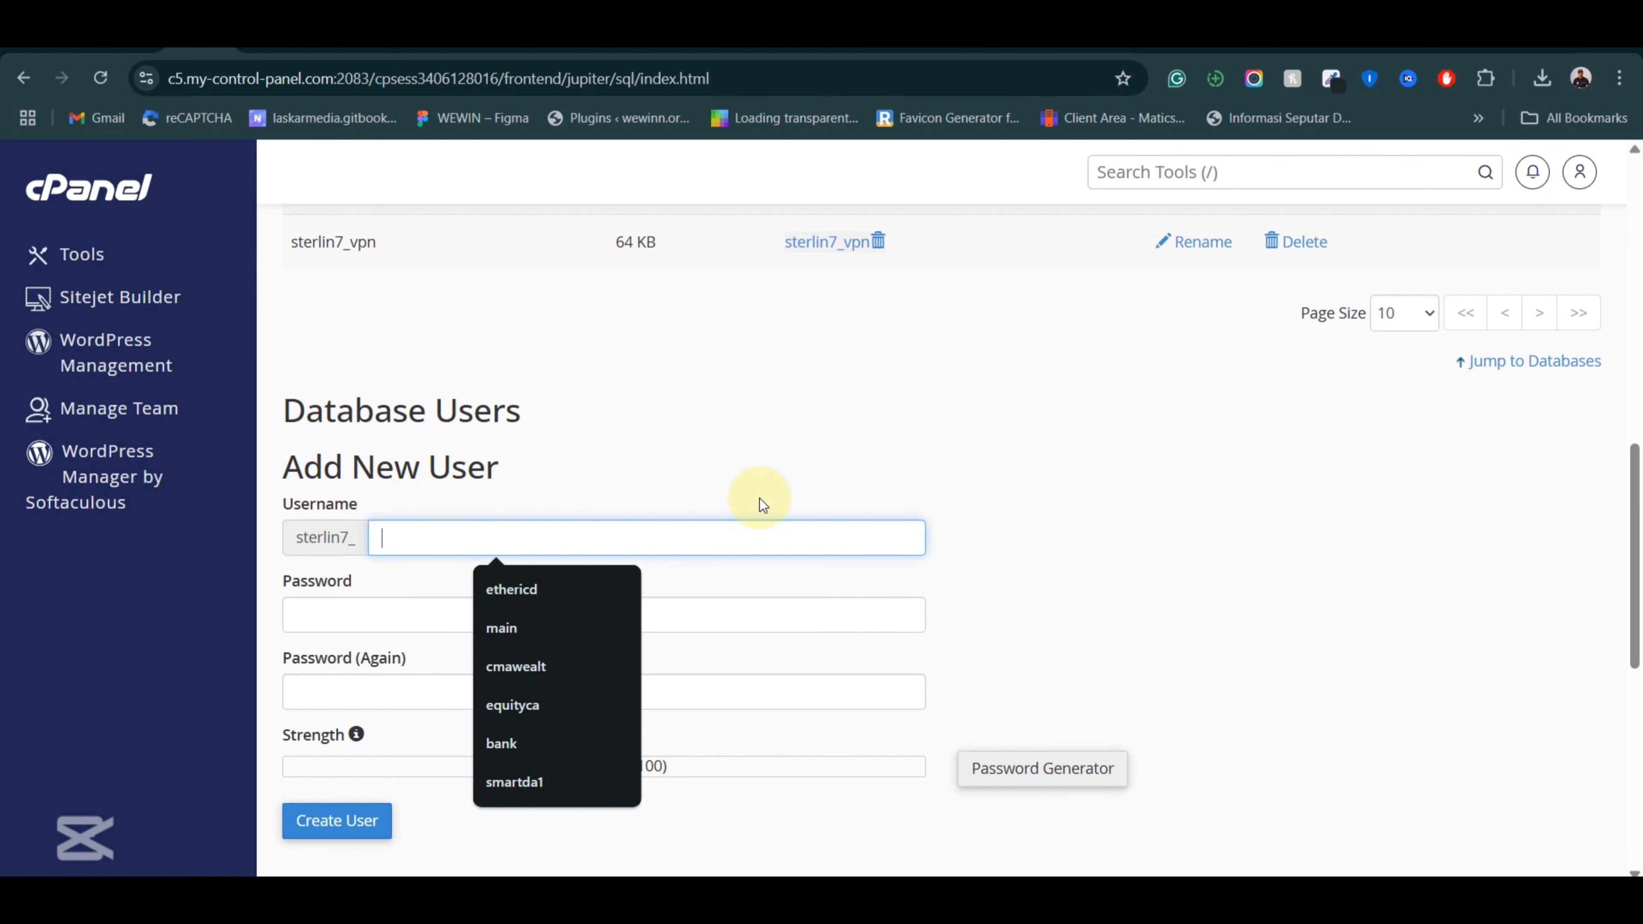
pyautogui.write('SNS')
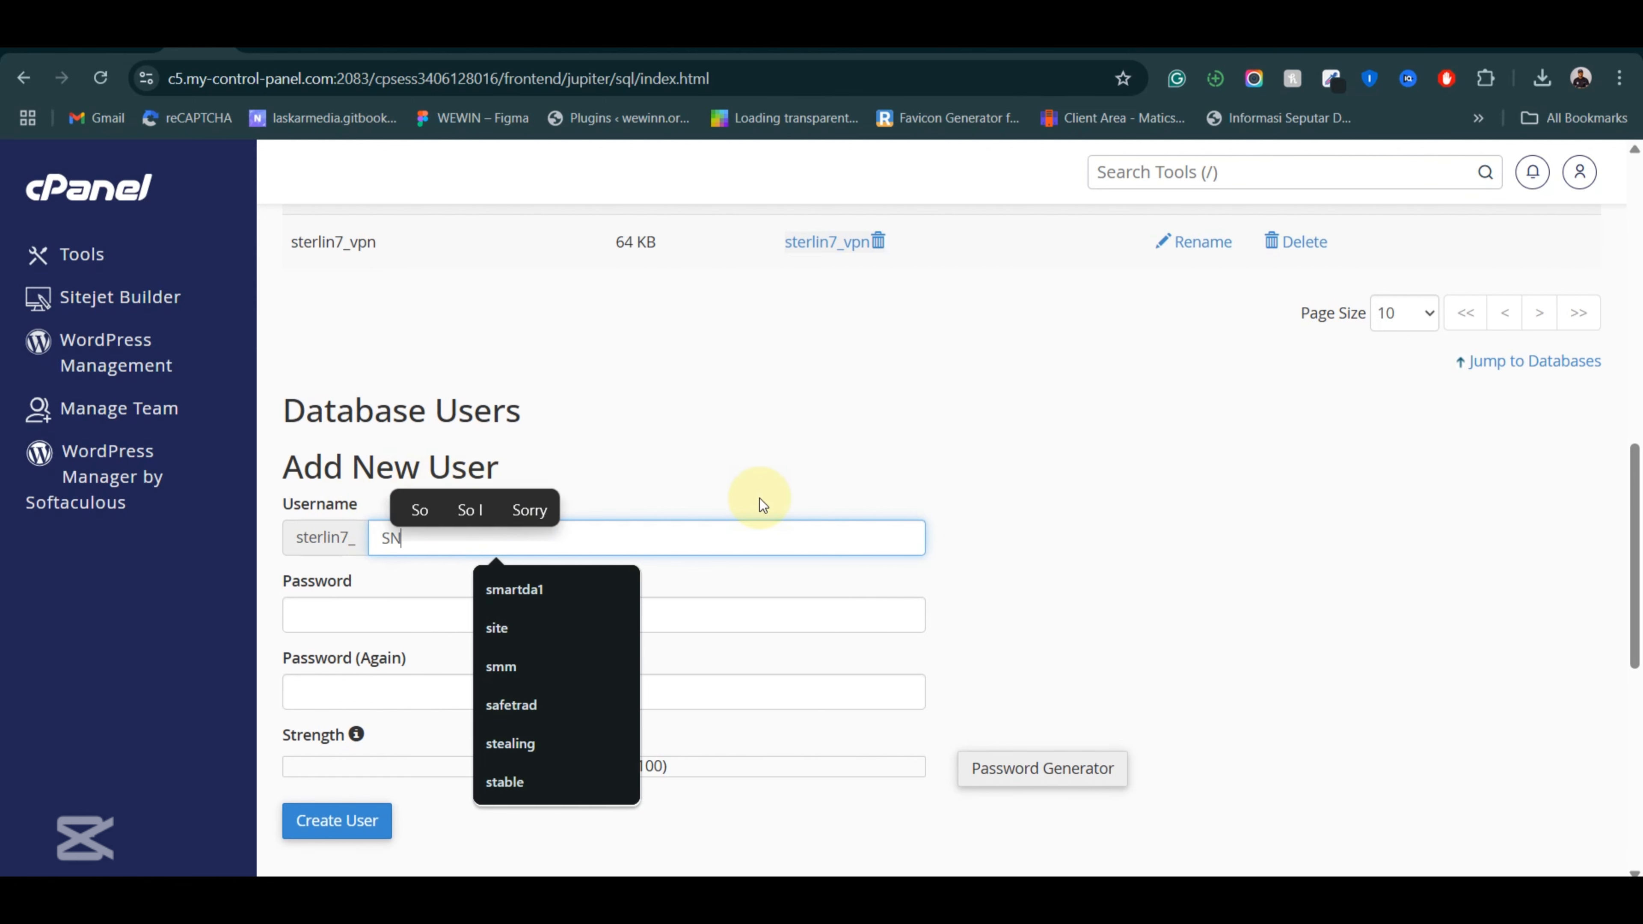
pyautogui.press('BackSpace')
pyautogui.press('BackSpace')
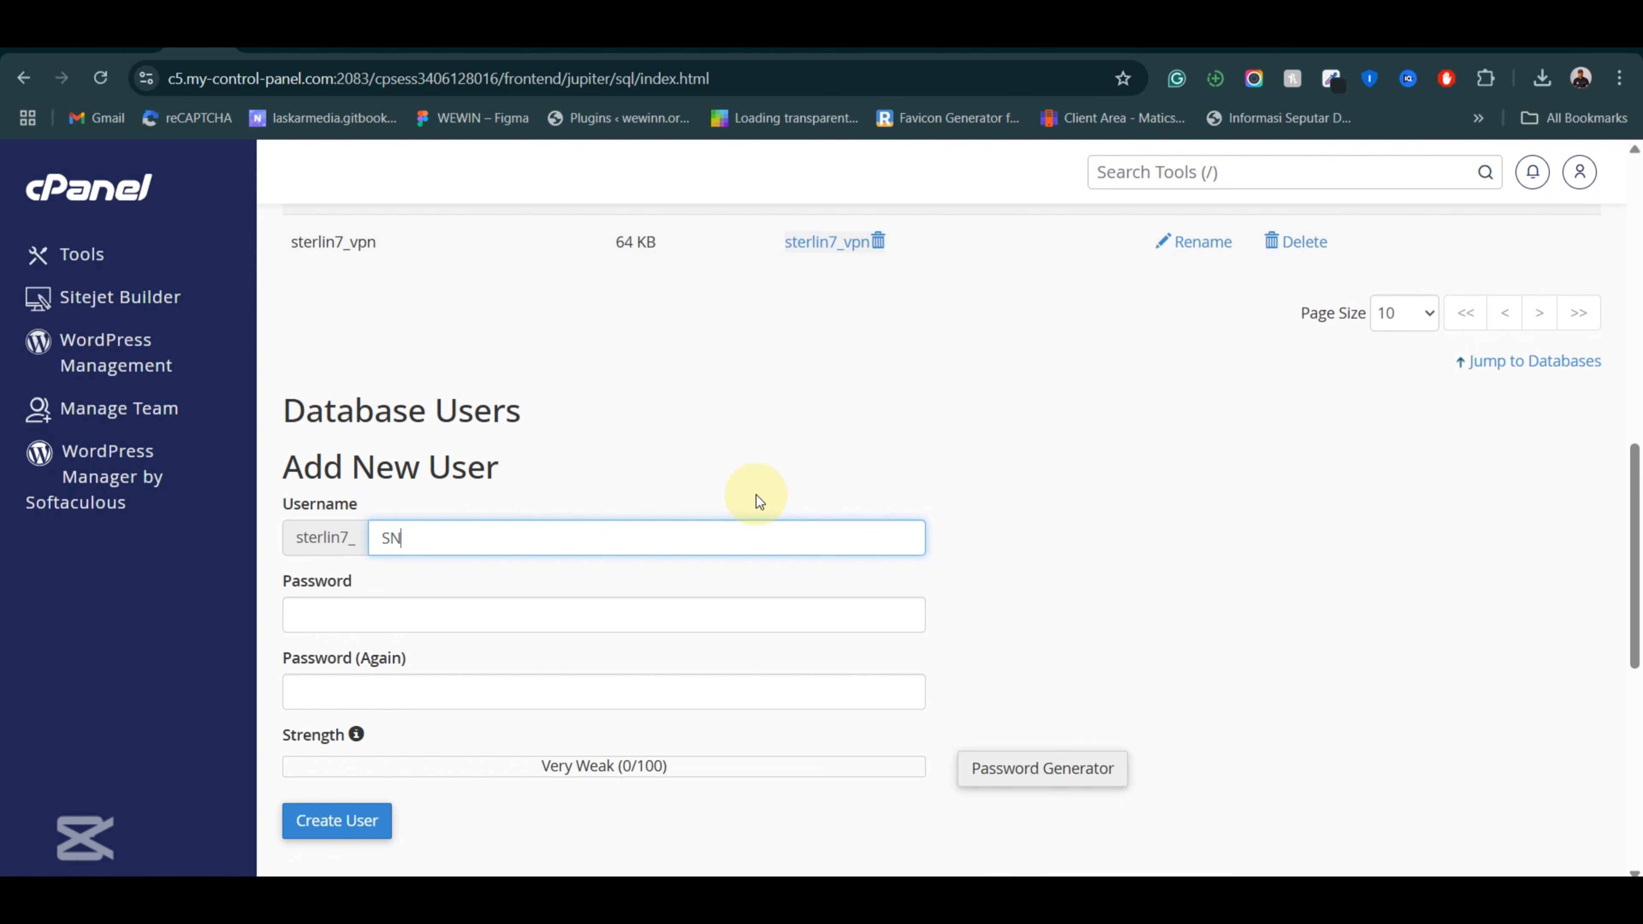
pyautogui.write('MS')
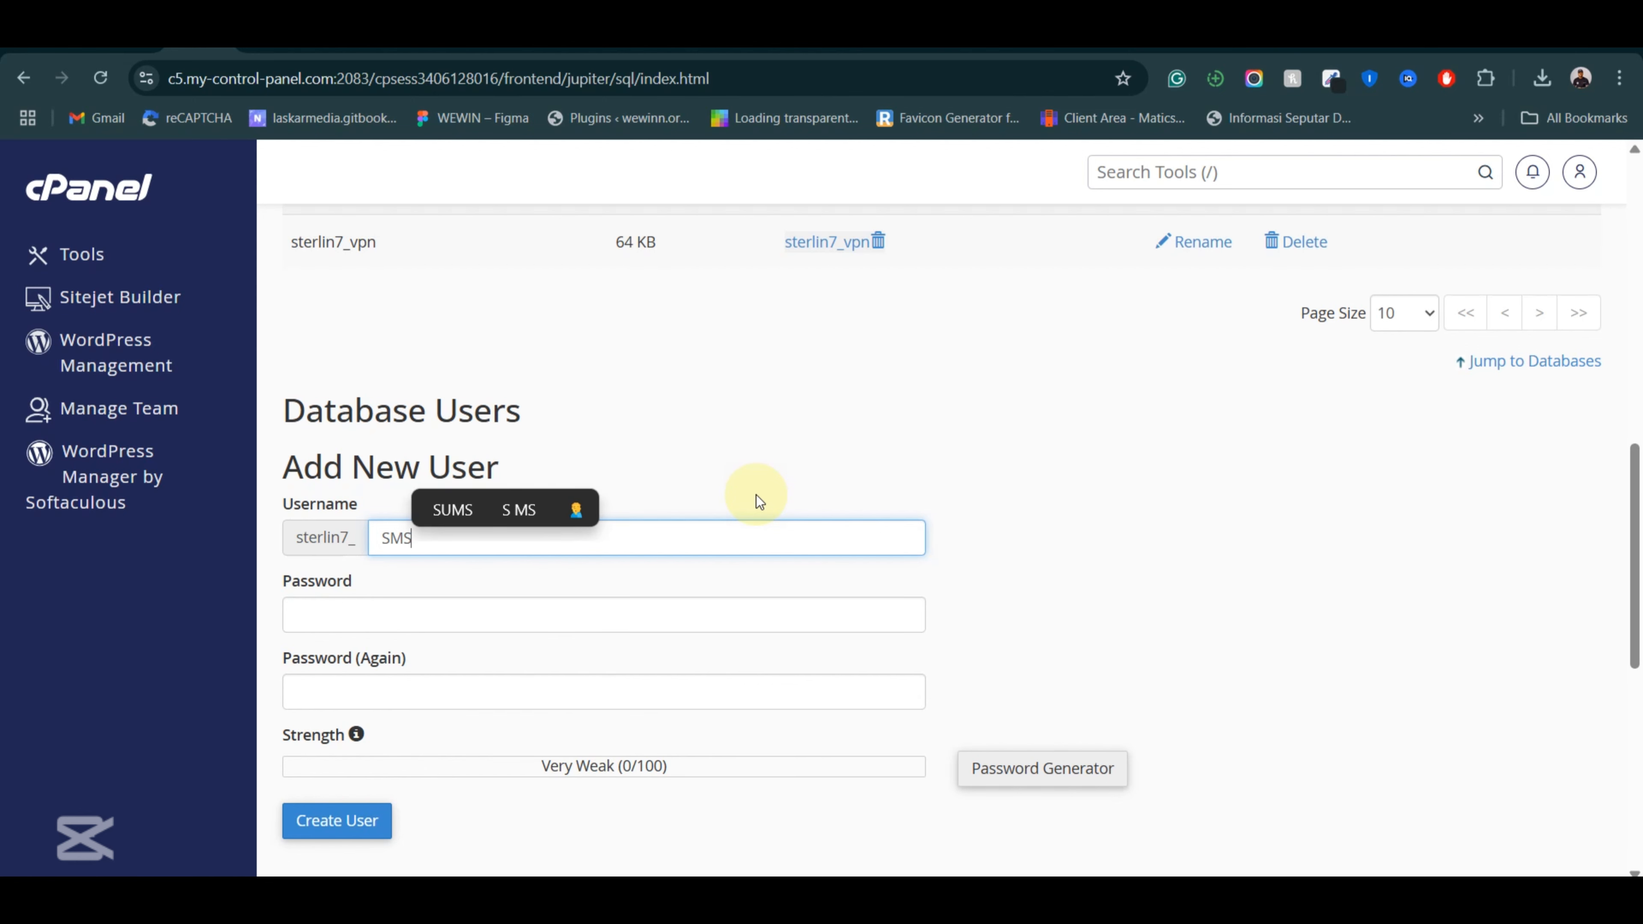
# Generate and copy a password for the new SMS database user, apply it to the password fields, and create the user
pyautogui.click(1014, 773)
pyautogui.tripleClick(664, 442)
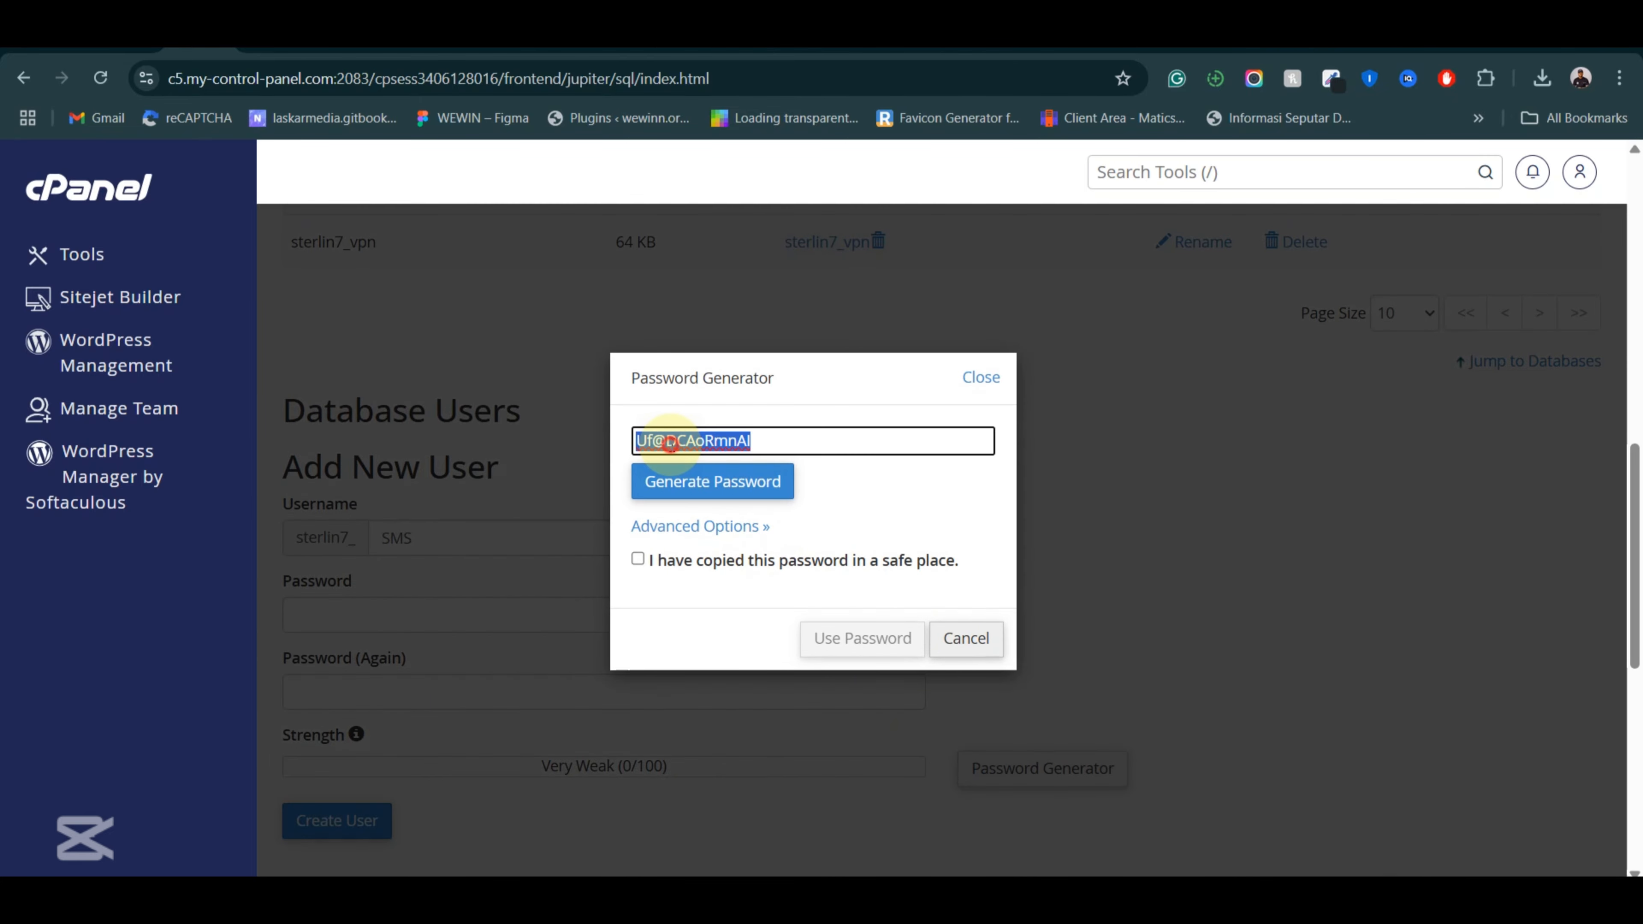
pyautogui.rightClick(668, 442)
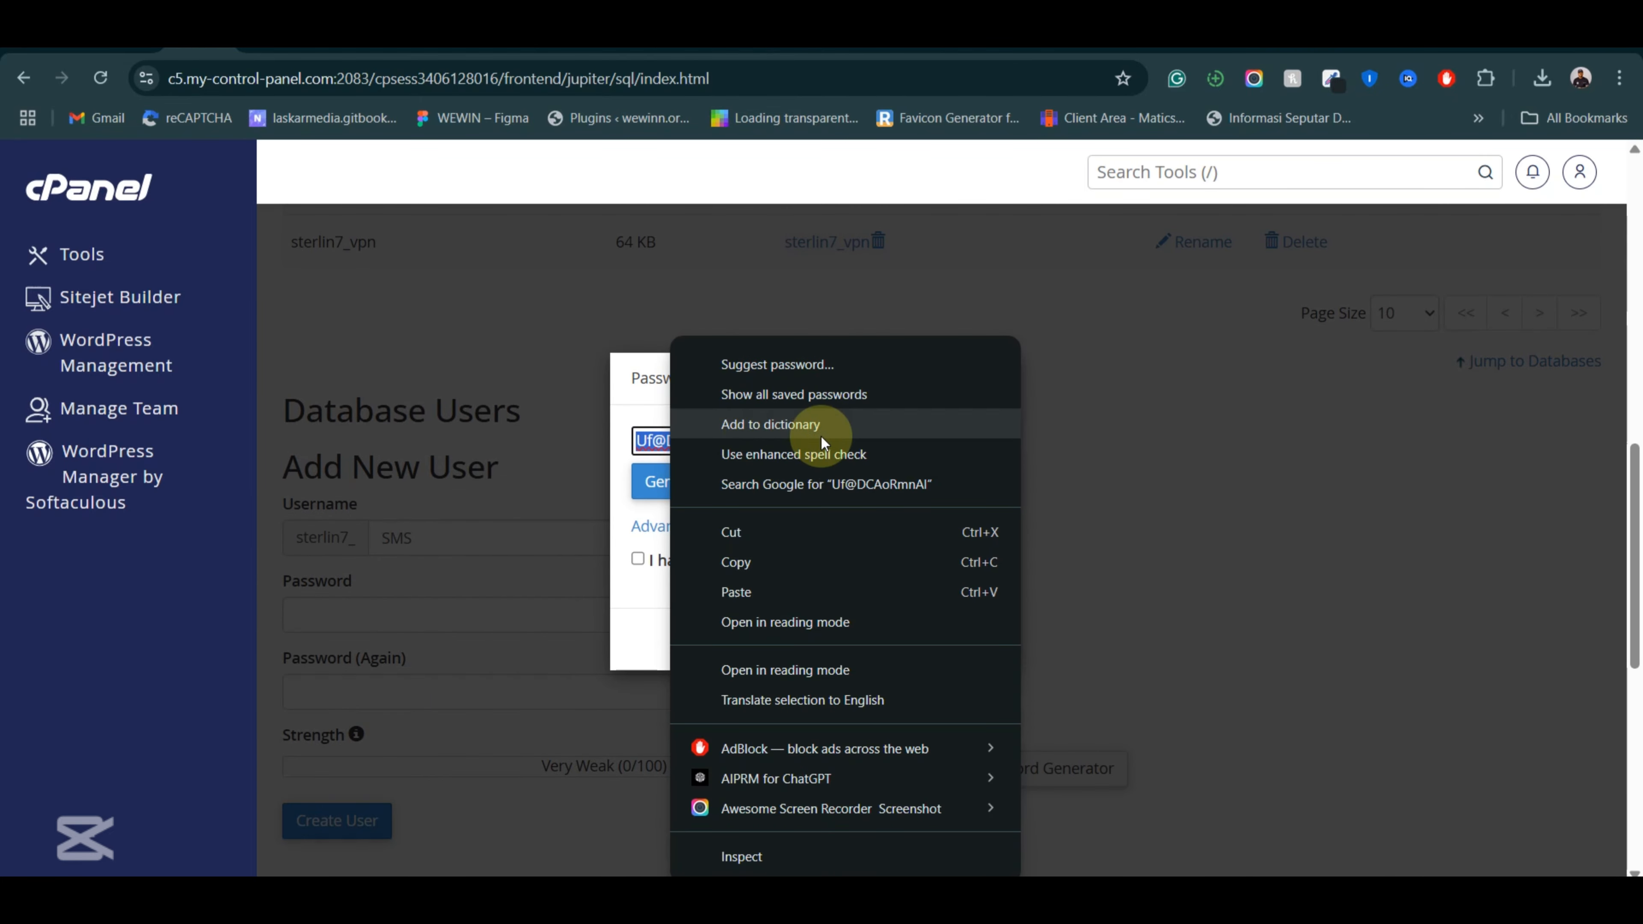
pyautogui.click(806, 555)
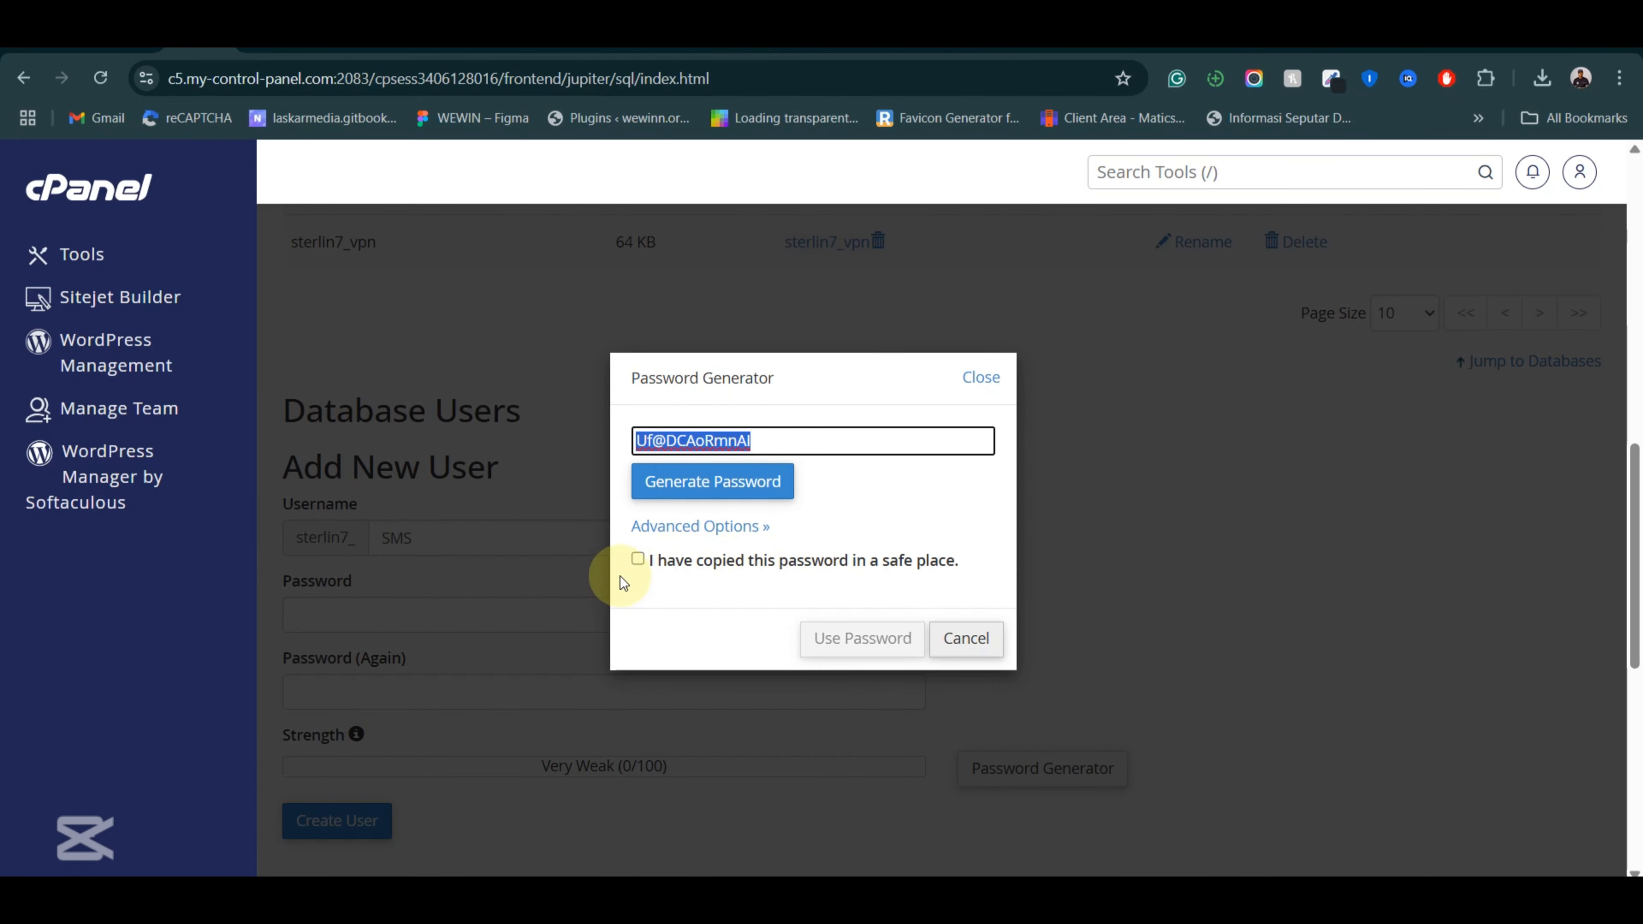
pyautogui.click(639, 560)
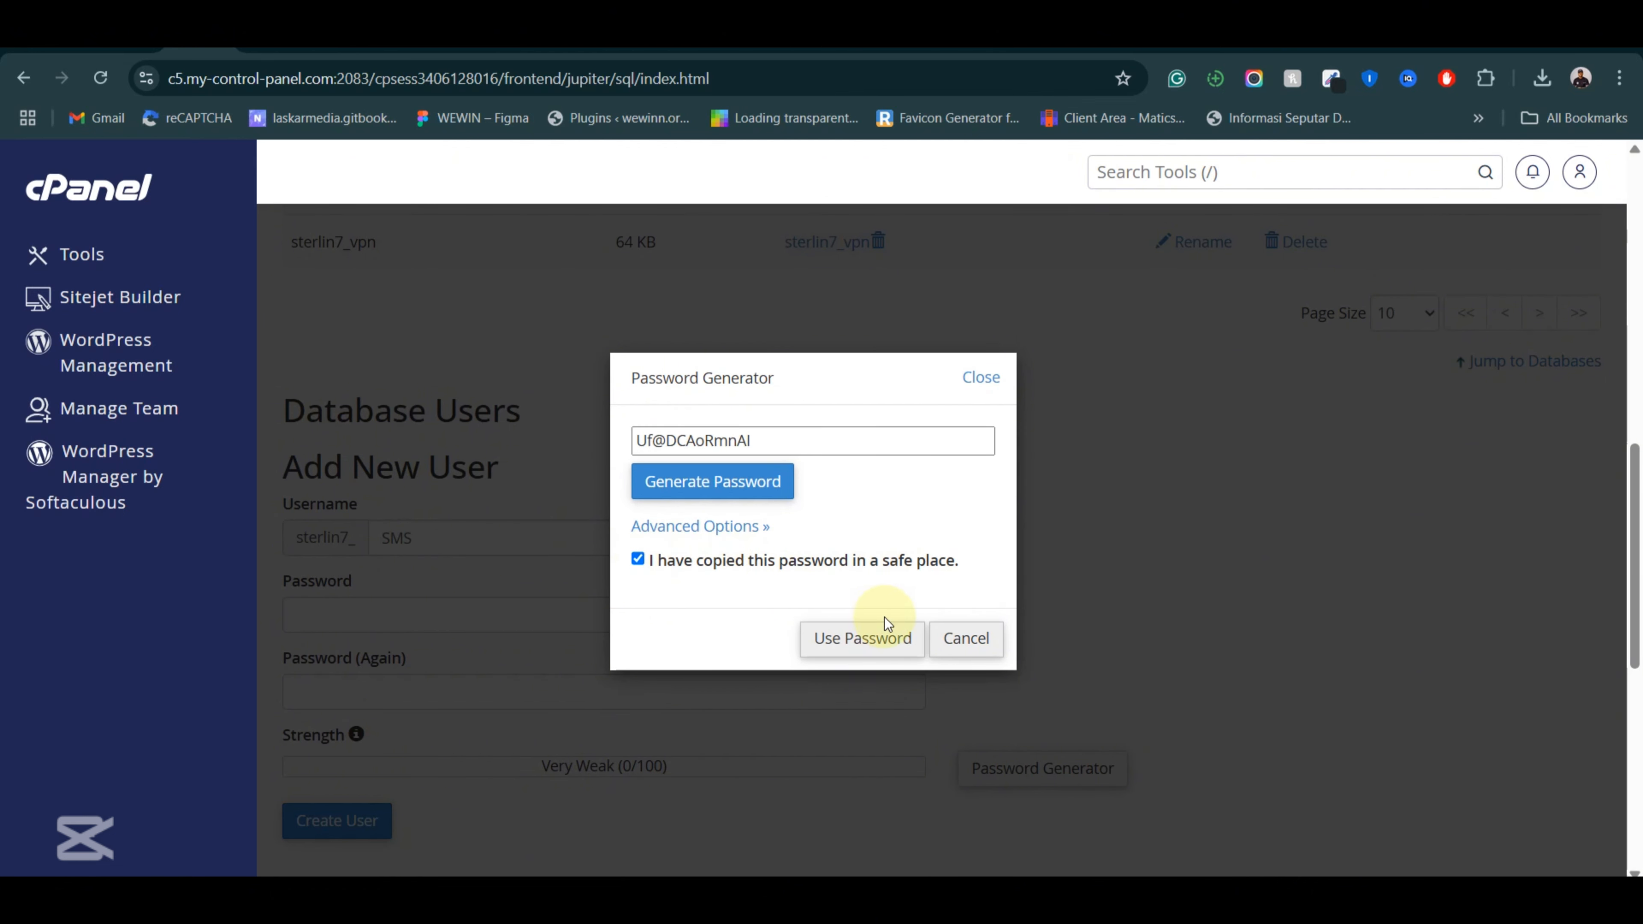
pyautogui.click(860, 633)
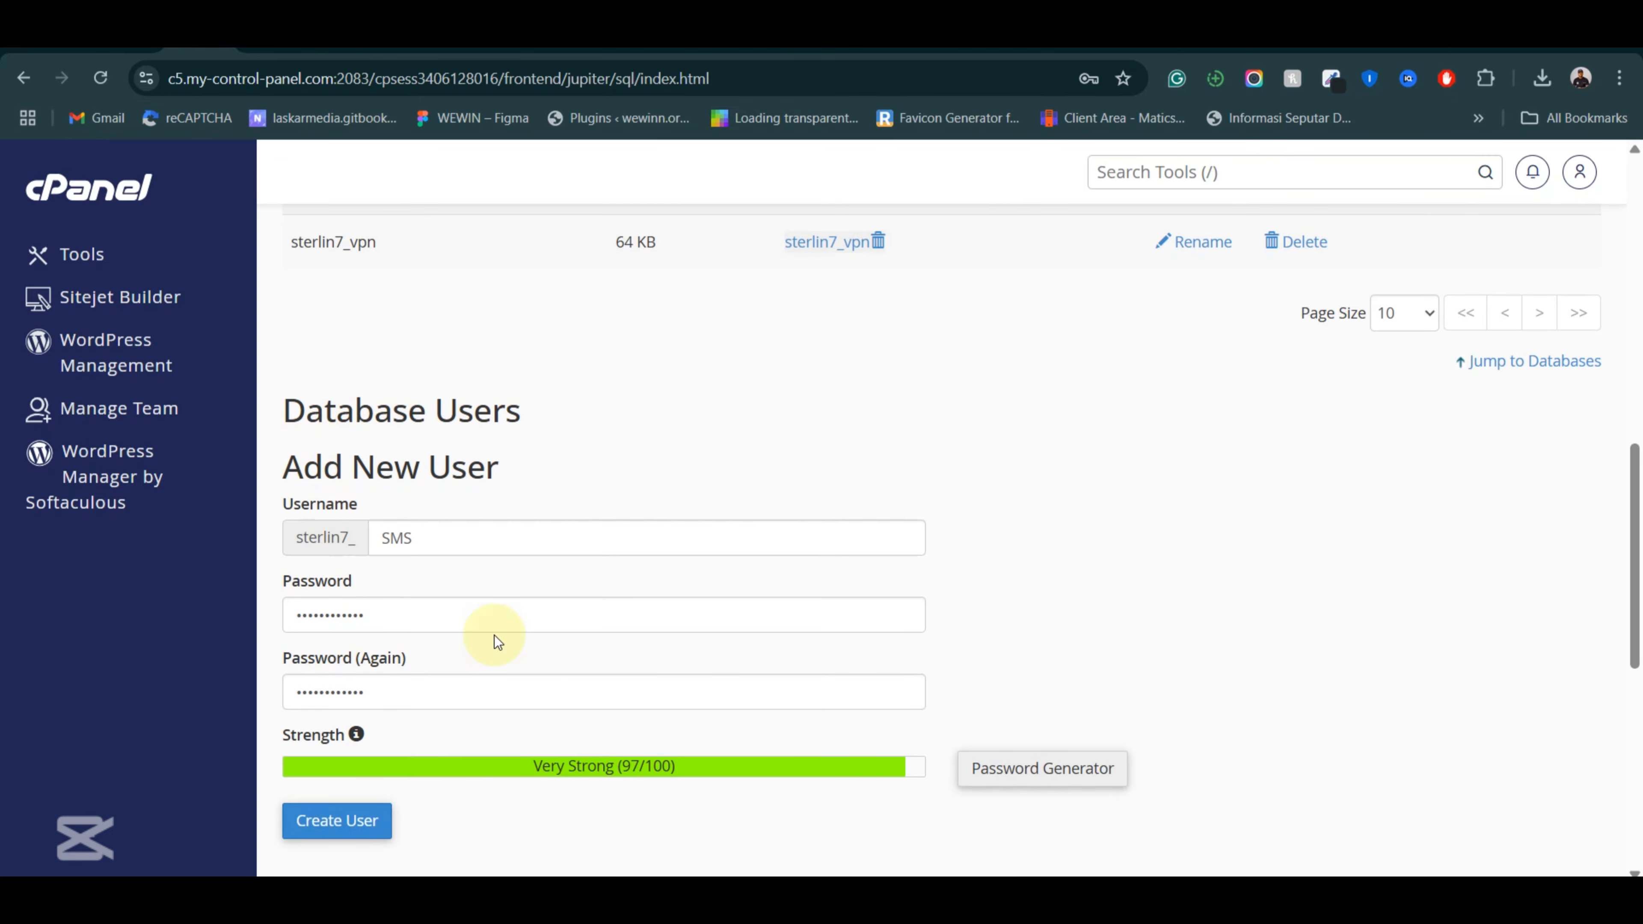
pyautogui.scroll(-5, 494, 635)
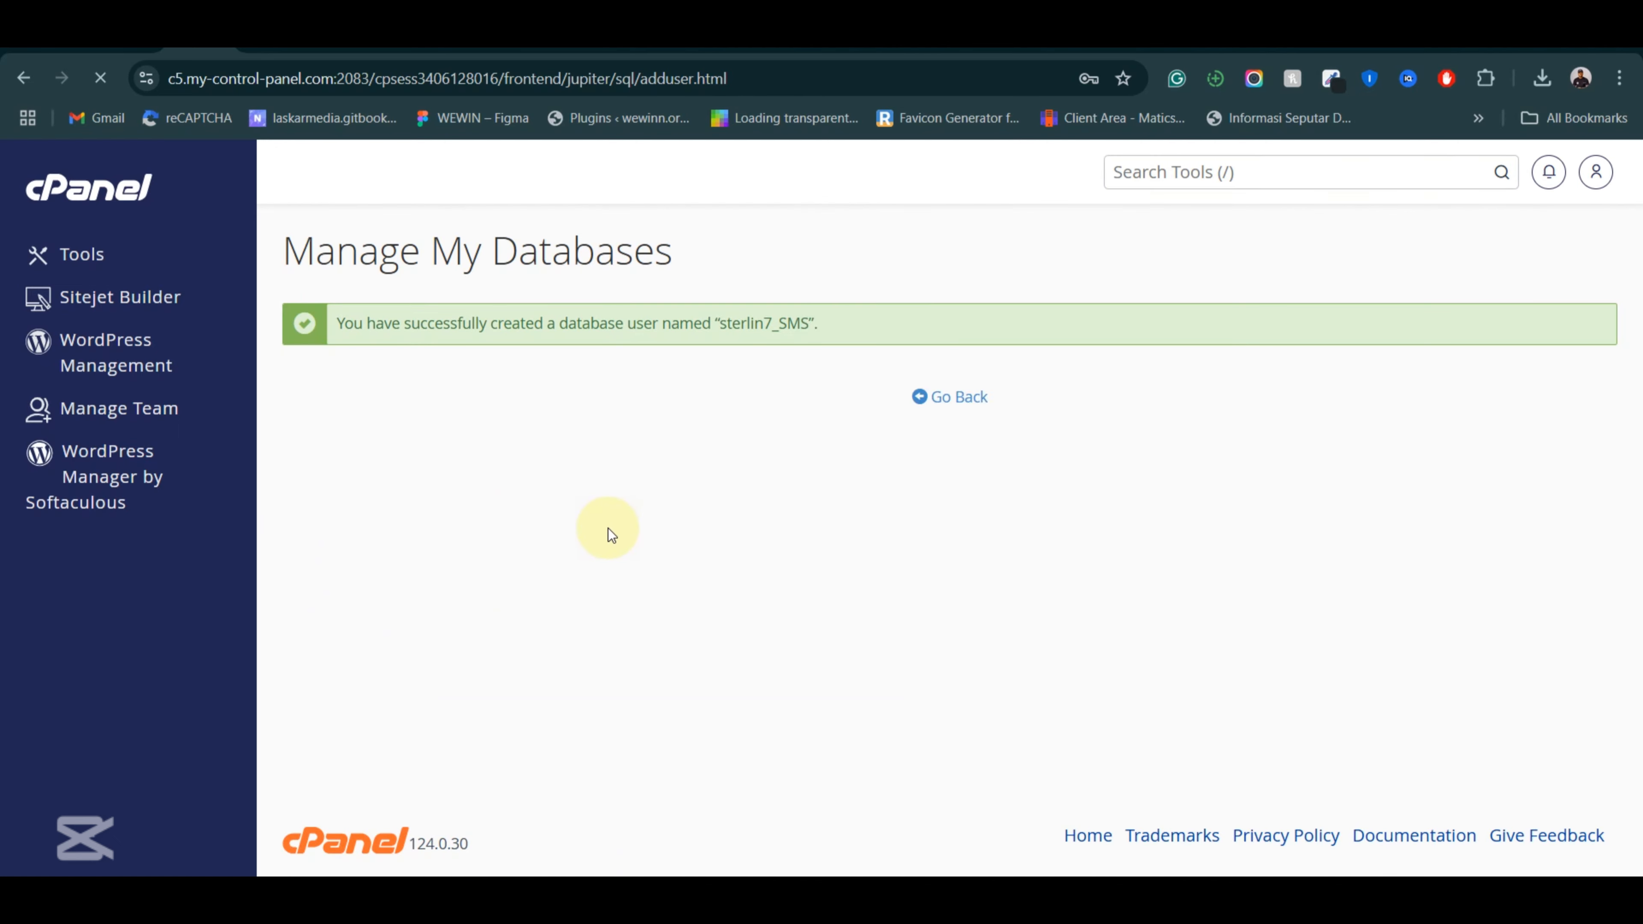
pyautogui.click(1110, 128)
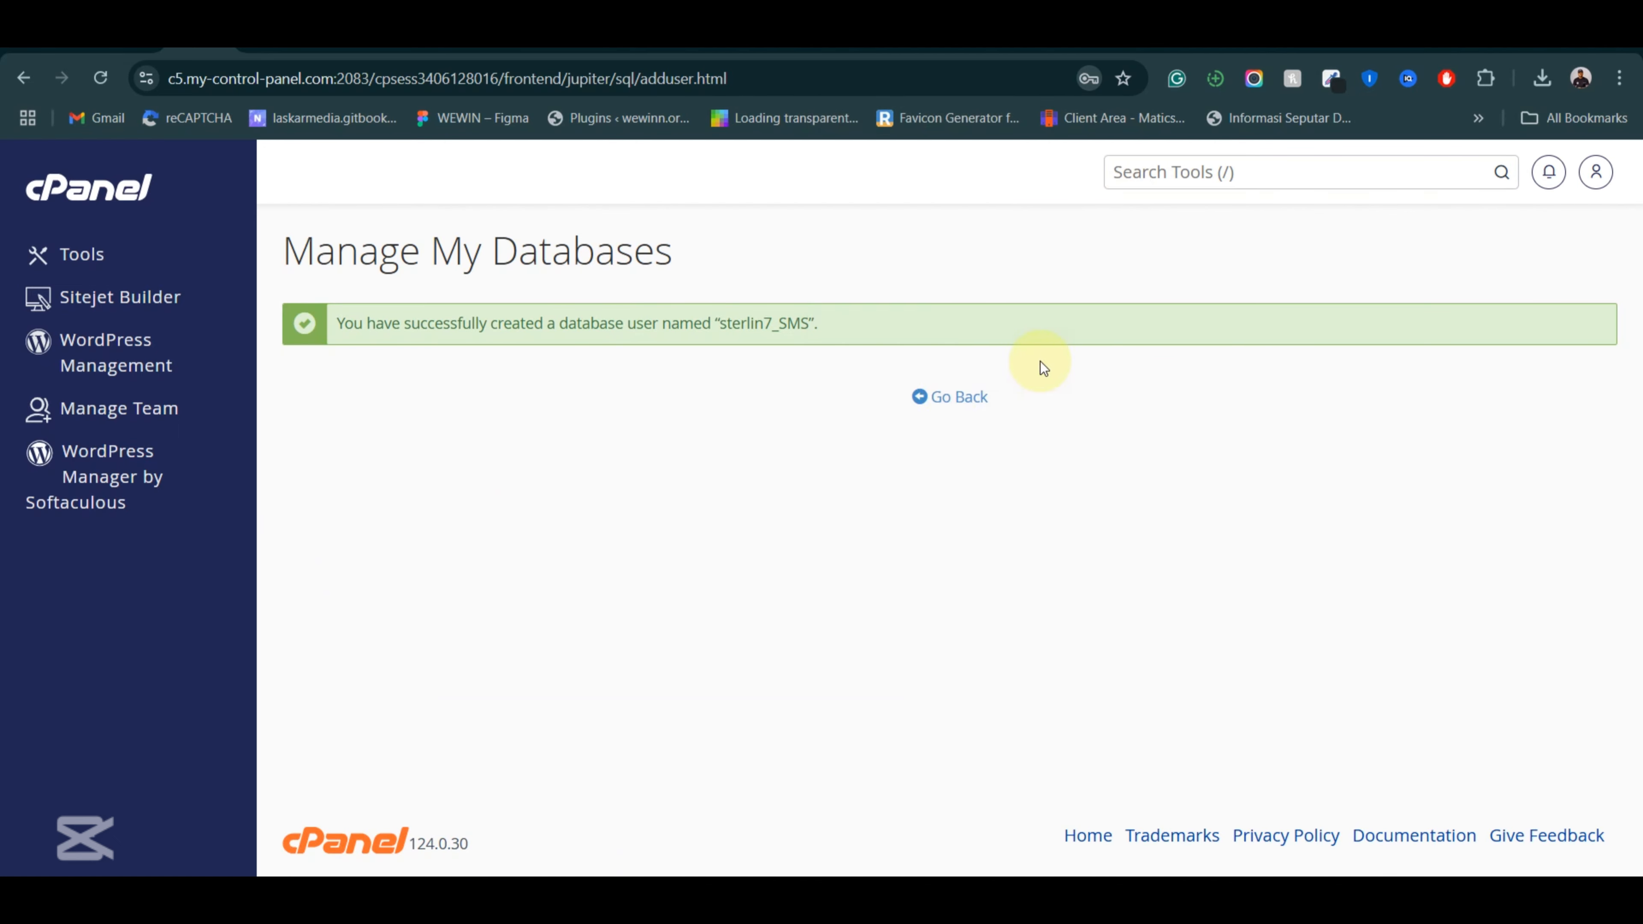
pyautogui.click(944, 398)
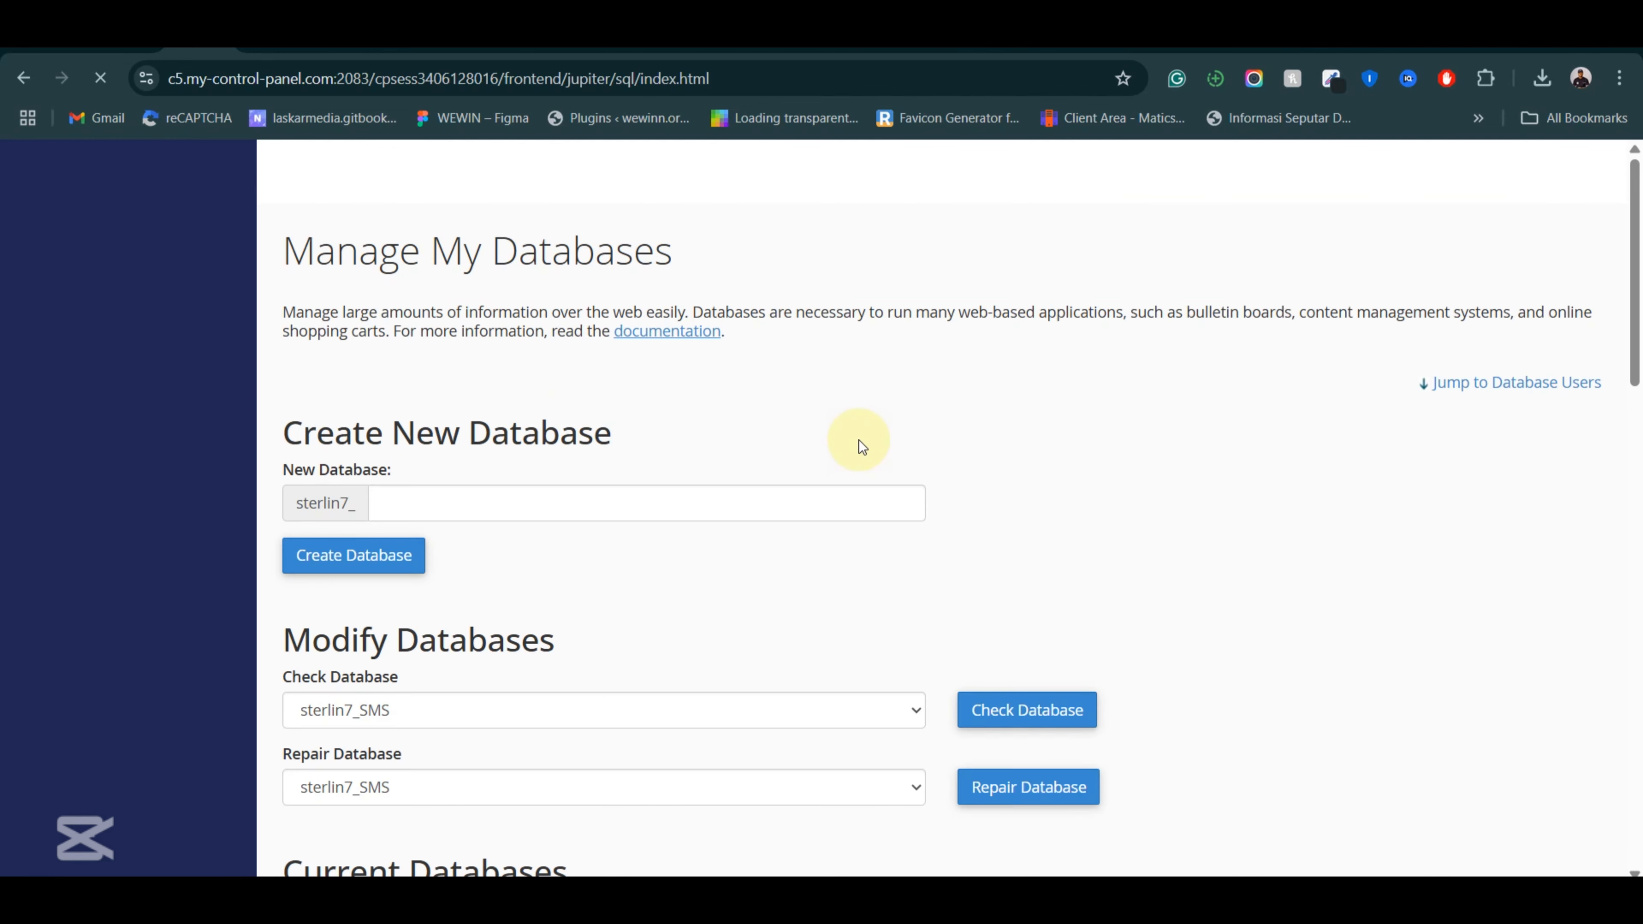
# Add the SMS user to the SMS database and save the assignment with all privileges granted
pyautogui.scroll(-15, 859, 440)
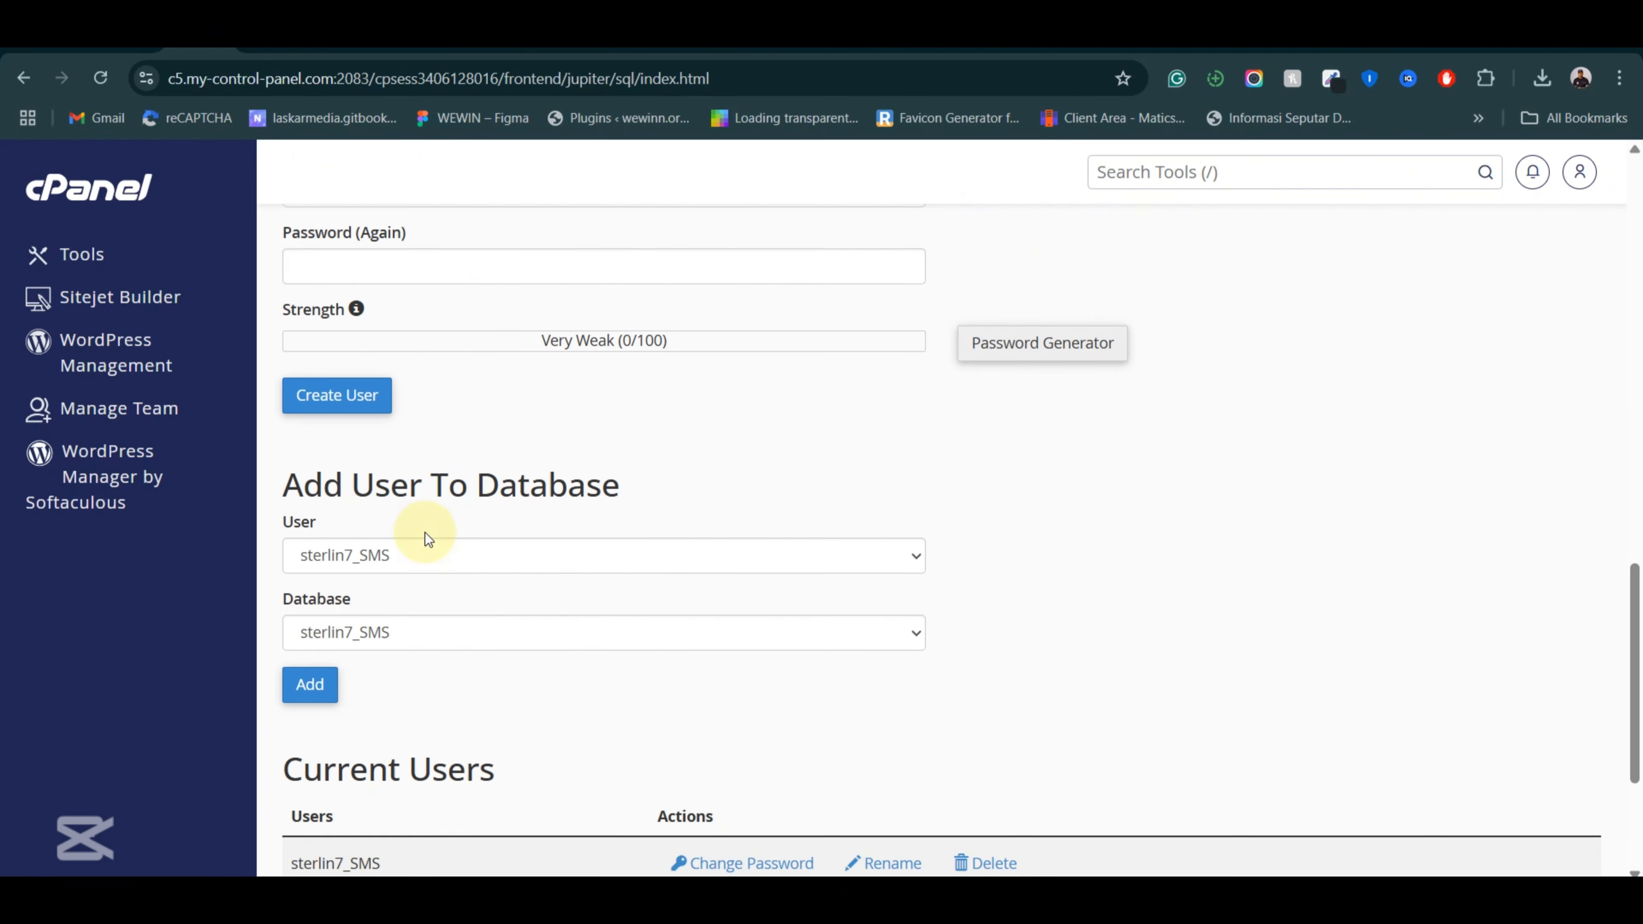
pyautogui.scroll(-2, 427, 539)
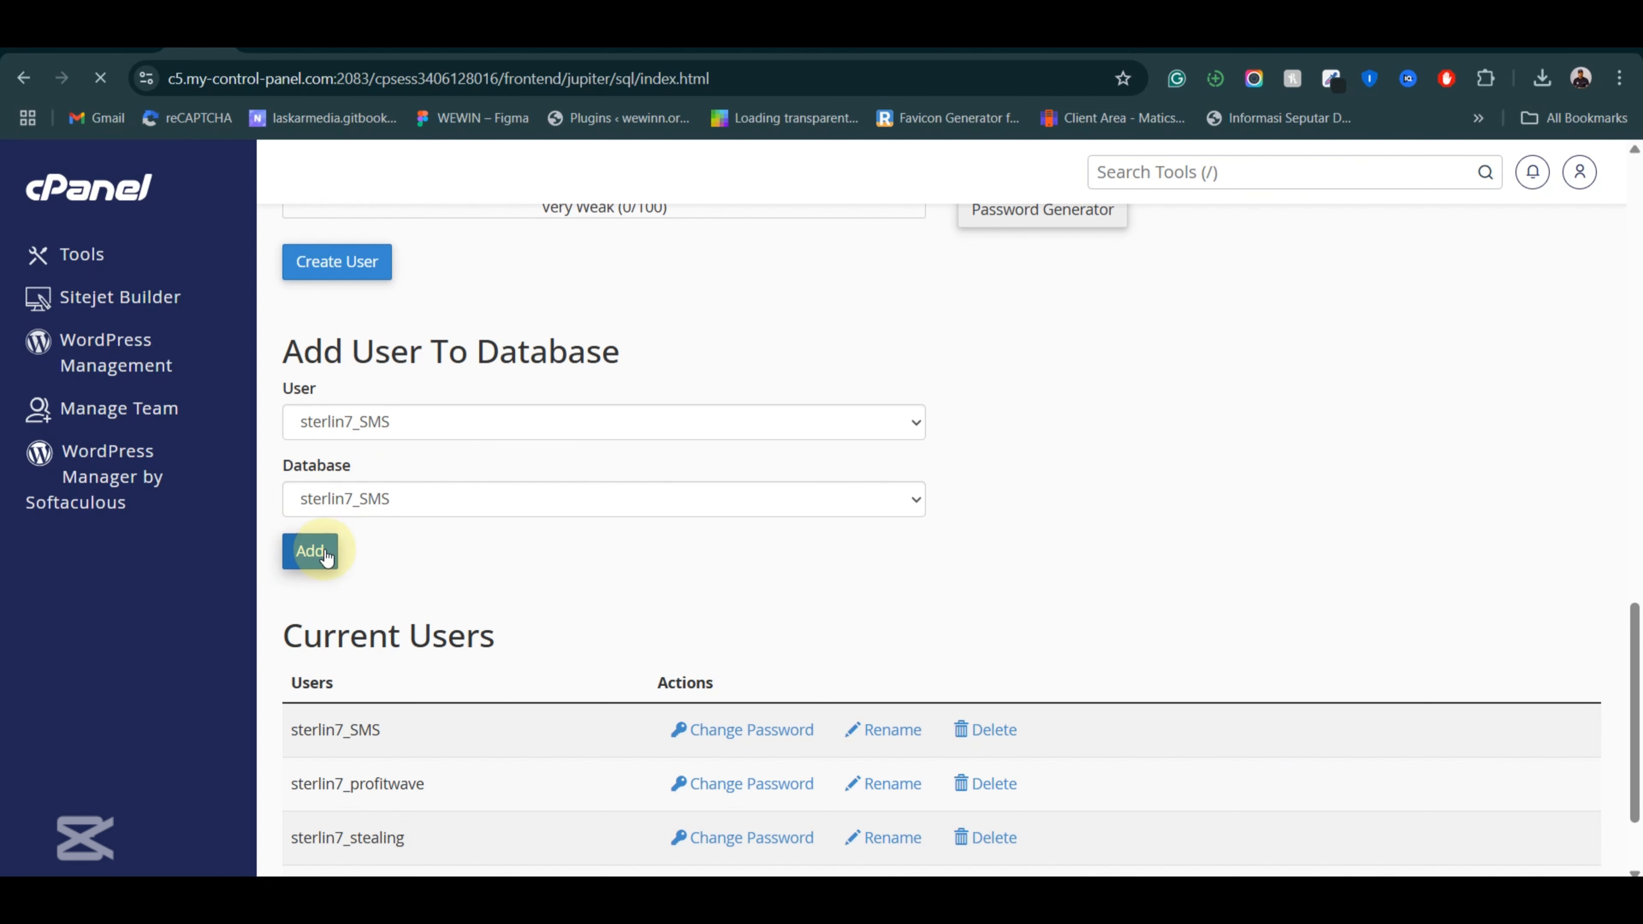
pyautogui.click(308, 554)
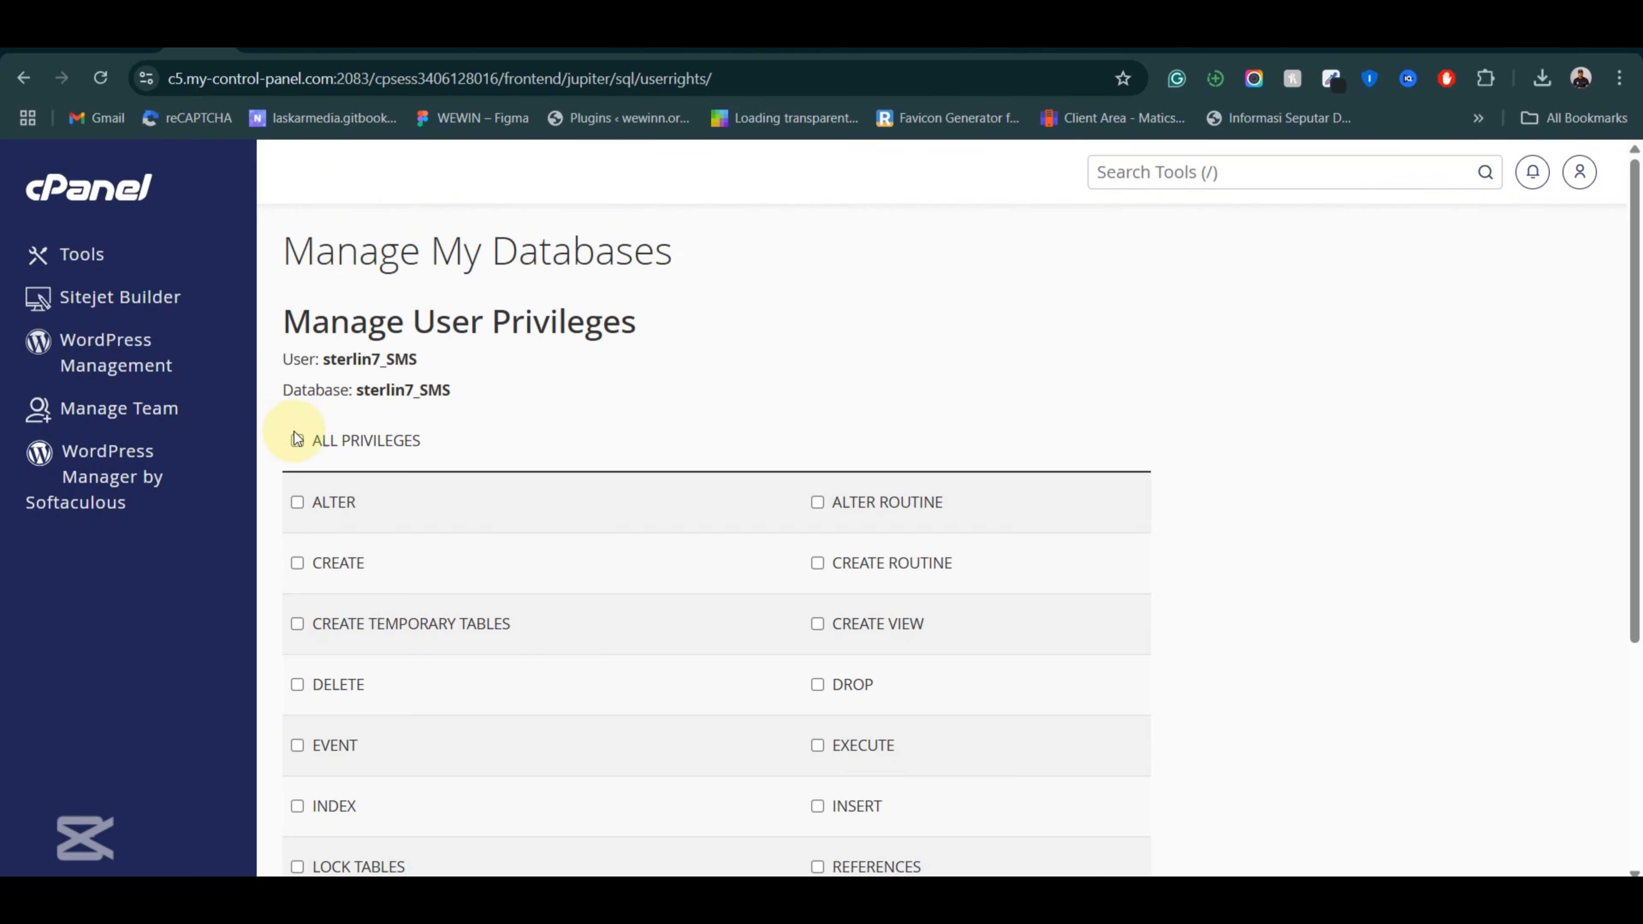
pyautogui.click(297, 441)
pyautogui.scroll(-5, 401, 476)
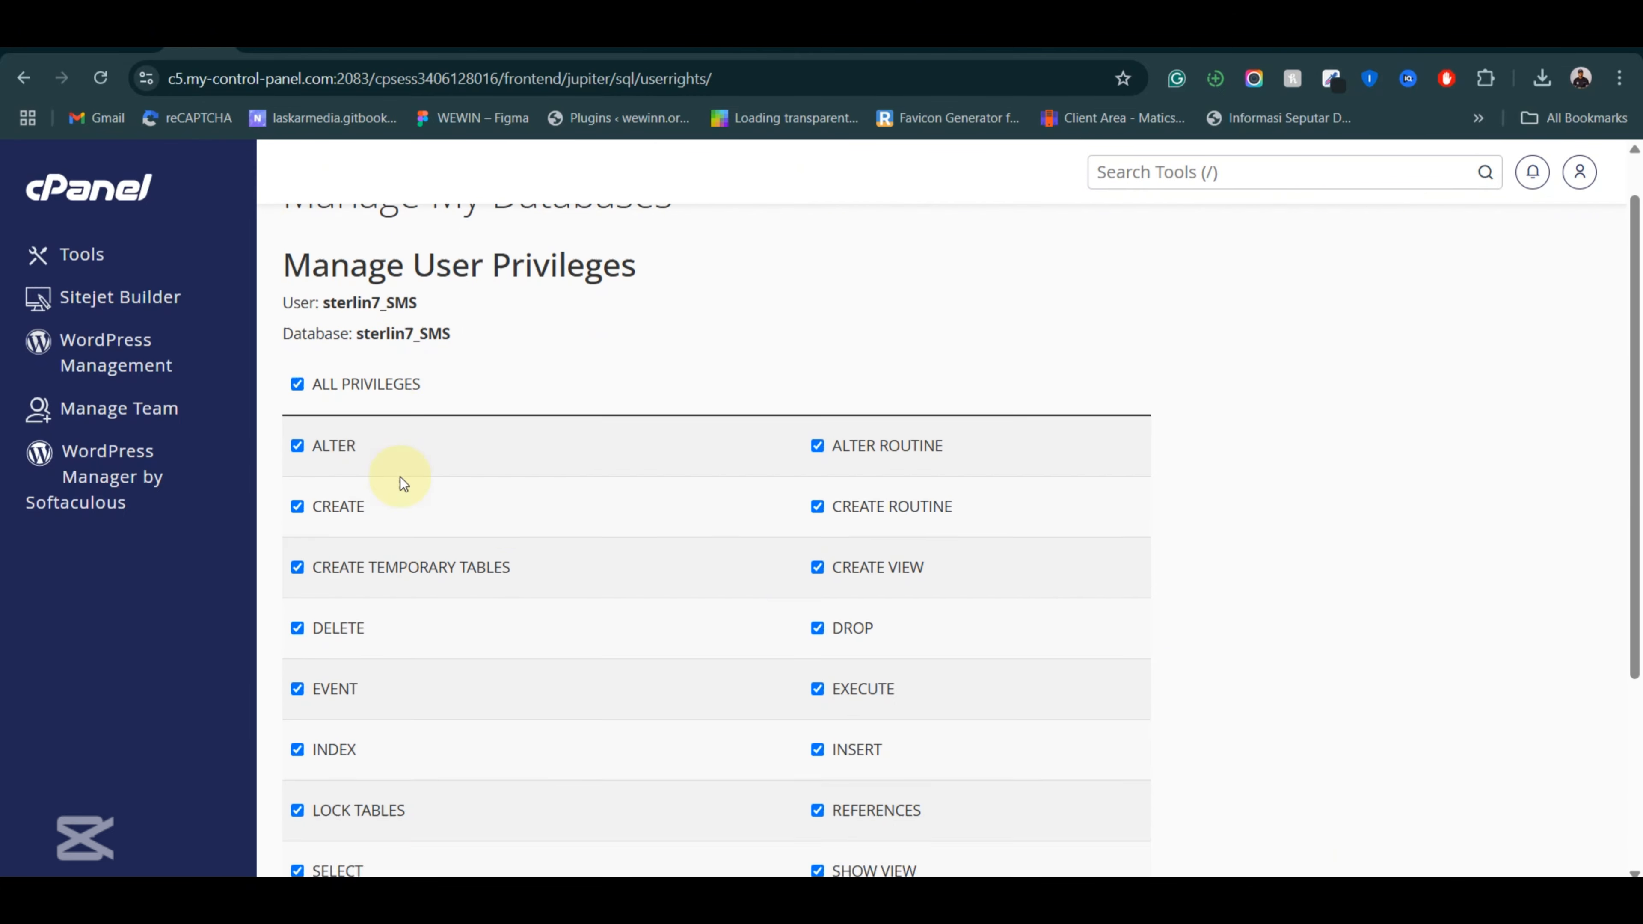
pyautogui.click(337, 719)
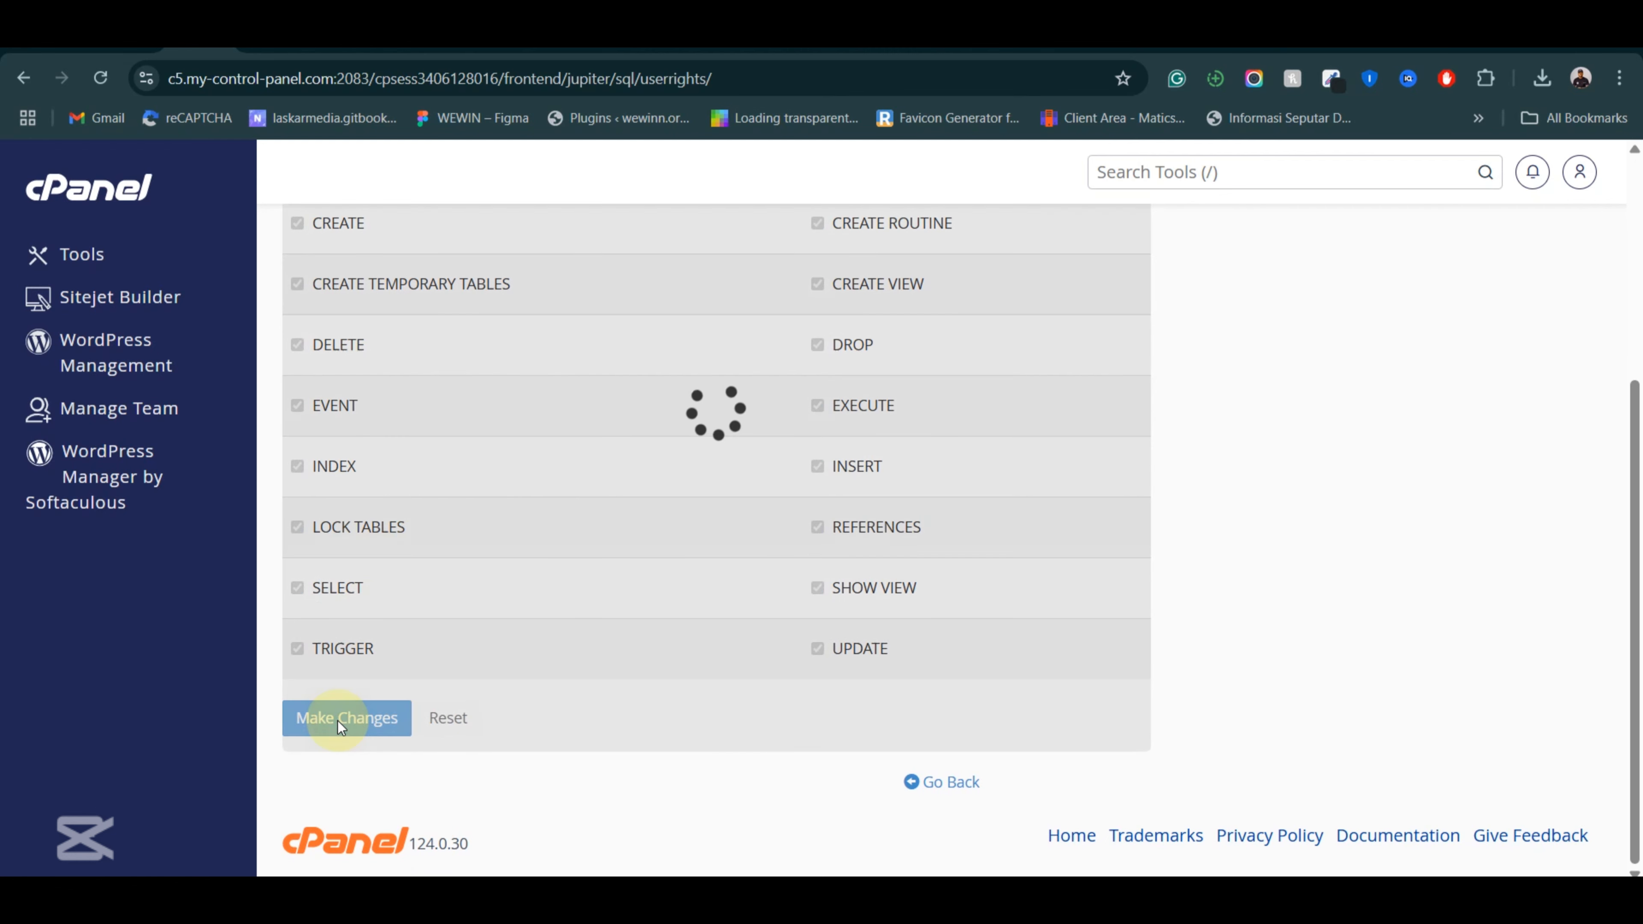
pyautogui.scroll(5, 517, 479)
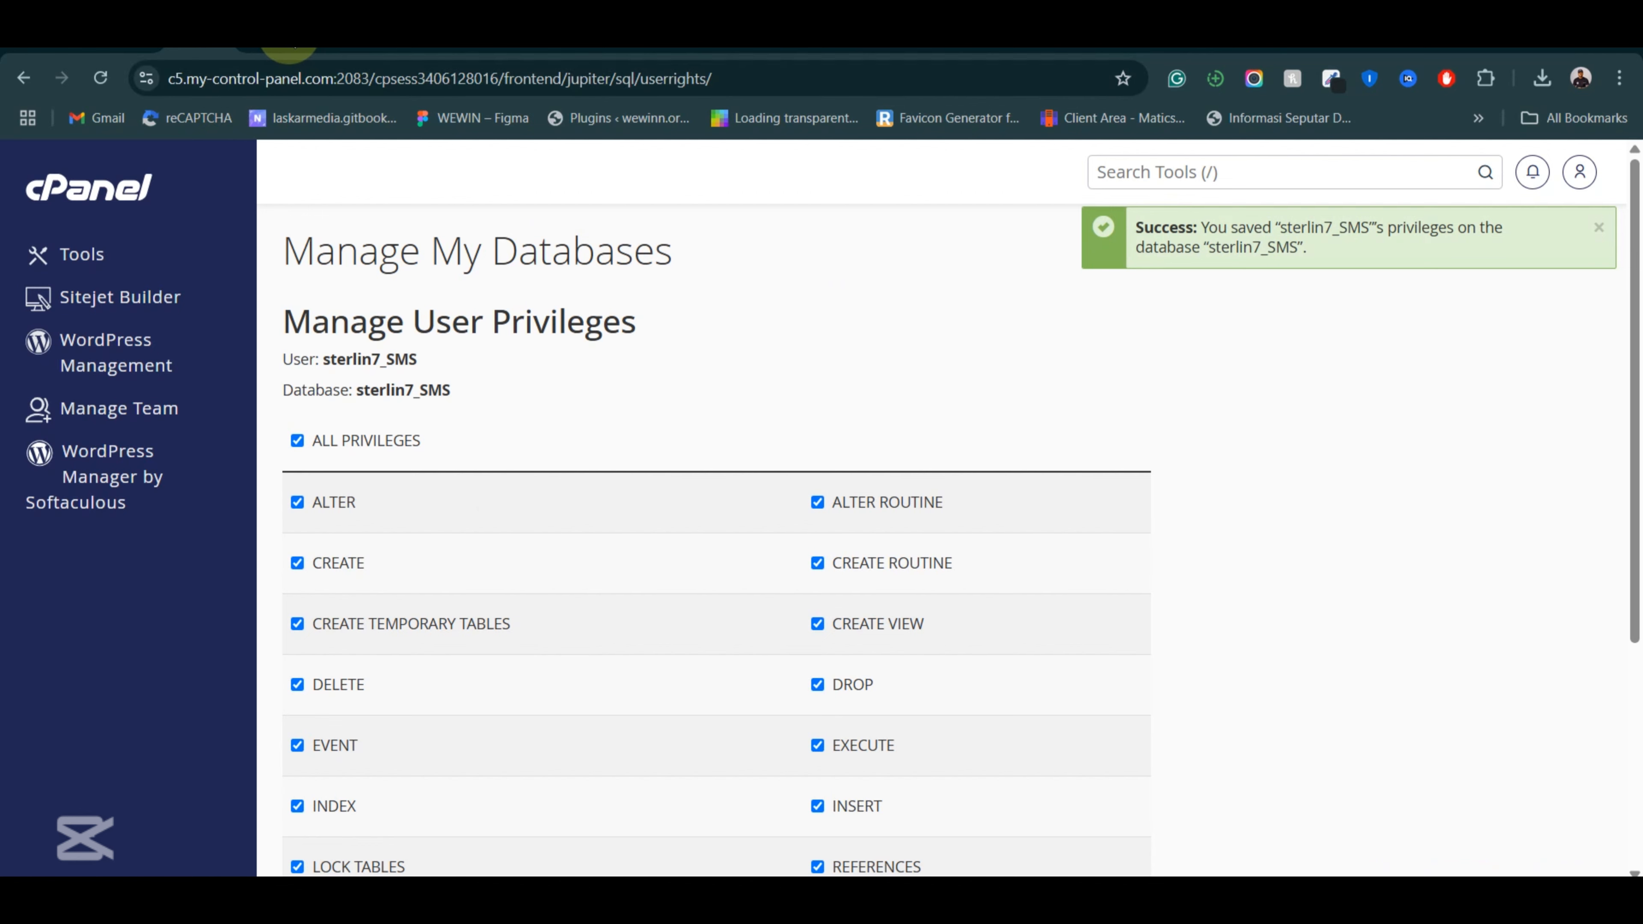
# Extract public_html.zip in File Manager into /sms.viralvpn.website and reload the folder listing
pyautogui.click(285, 53)
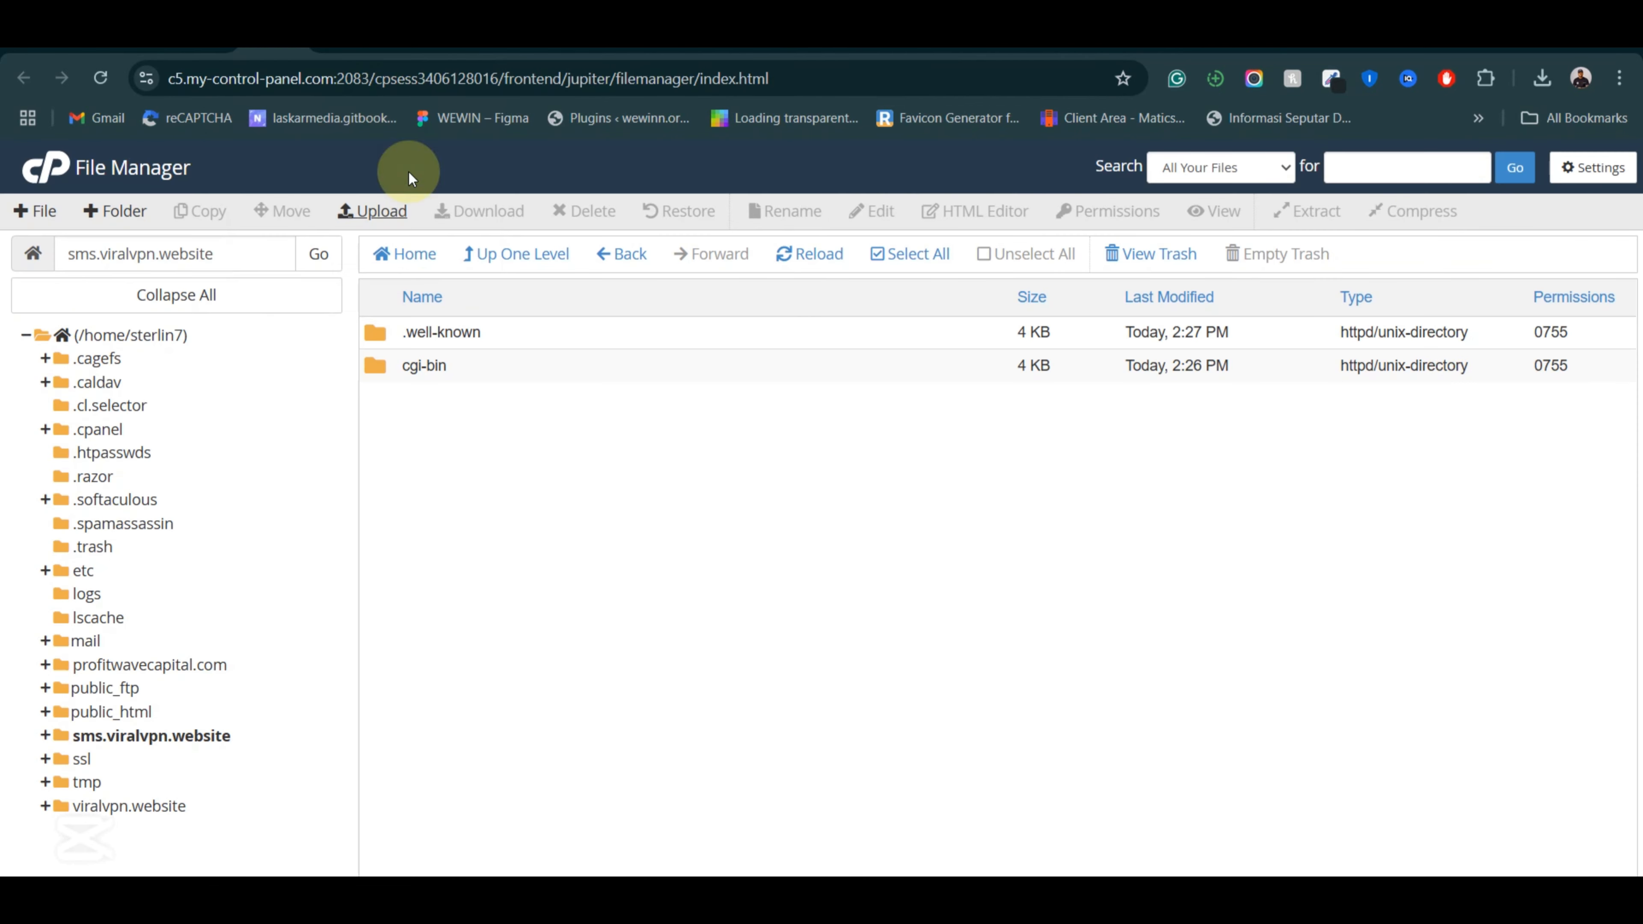
pyautogui.click(797, 263)
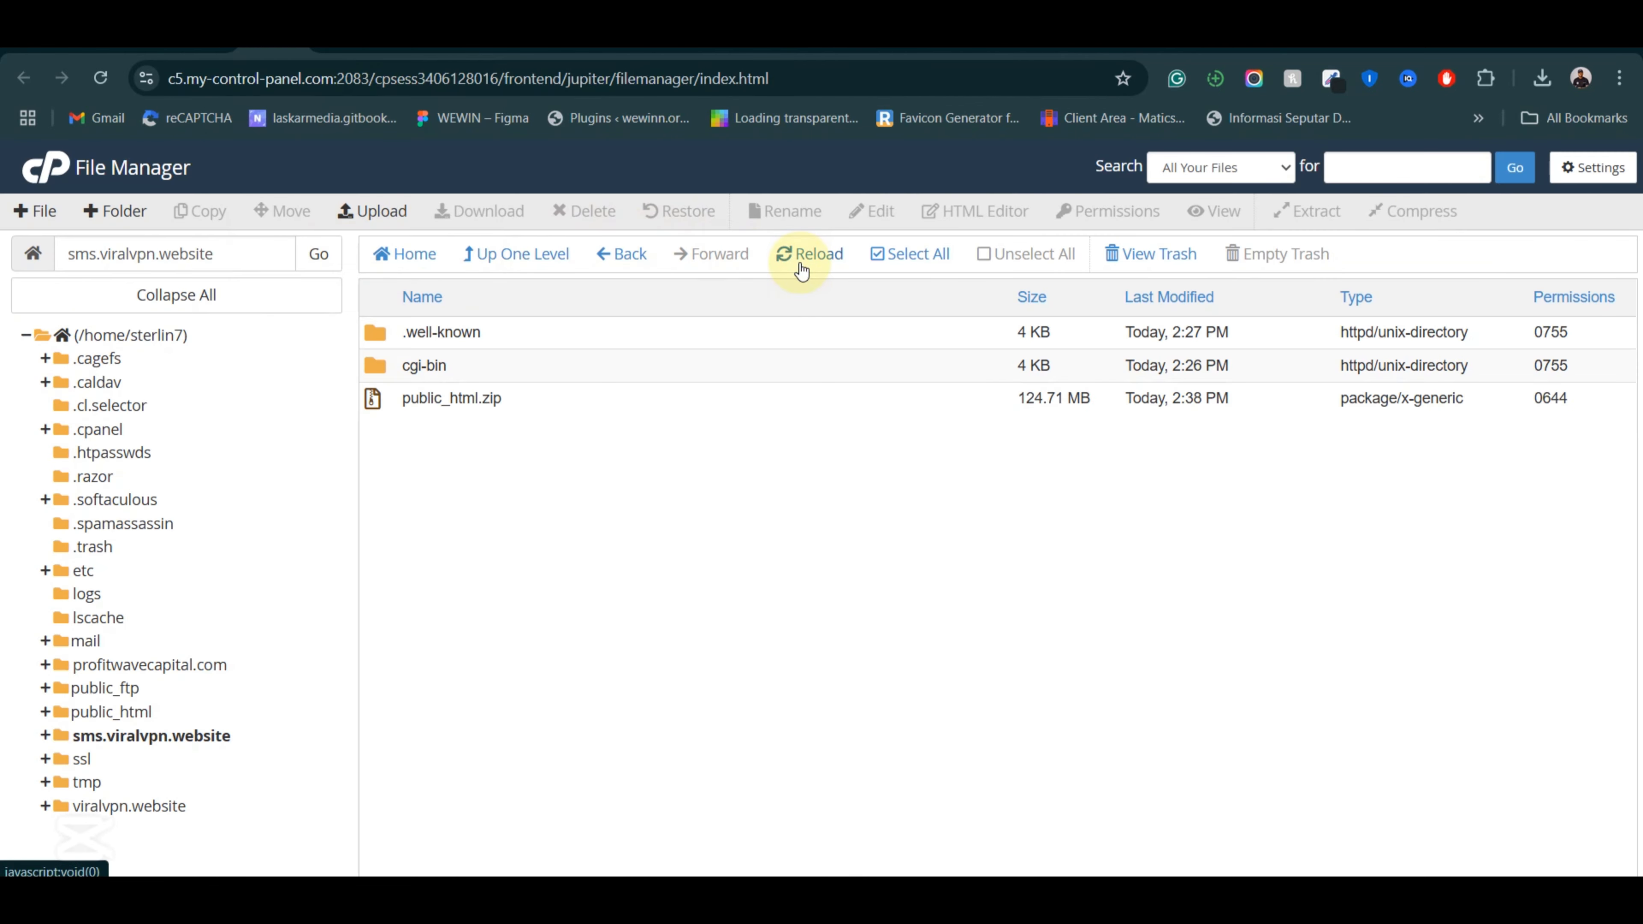
pyautogui.click(523, 405)
pyautogui.rightClick(523, 404)
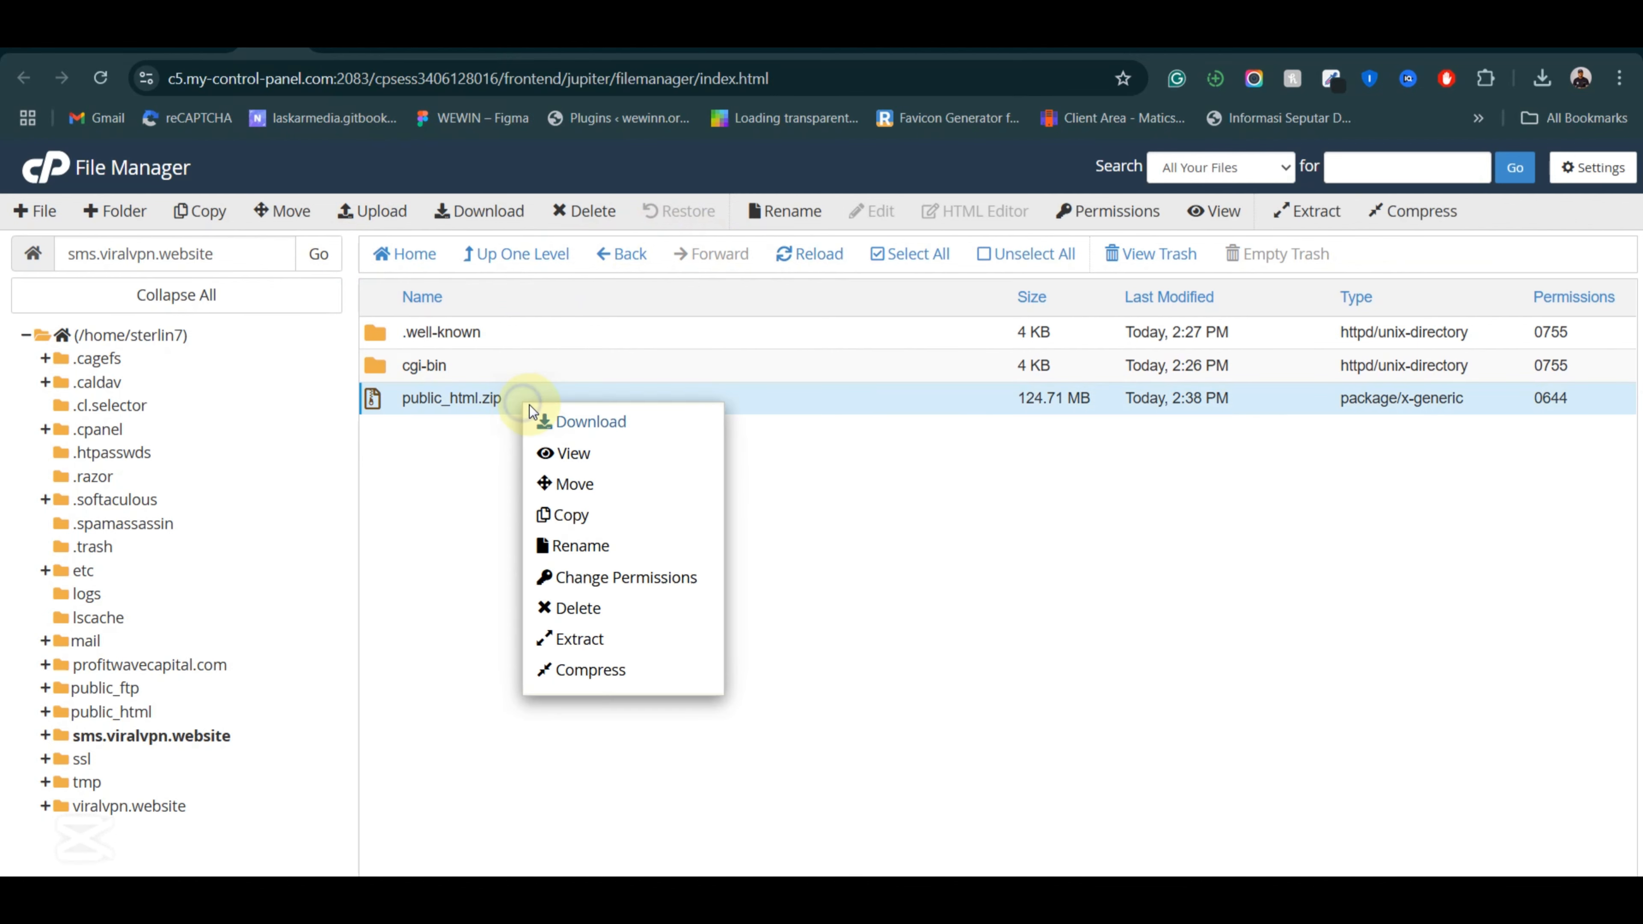
pyautogui.click(621, 637)
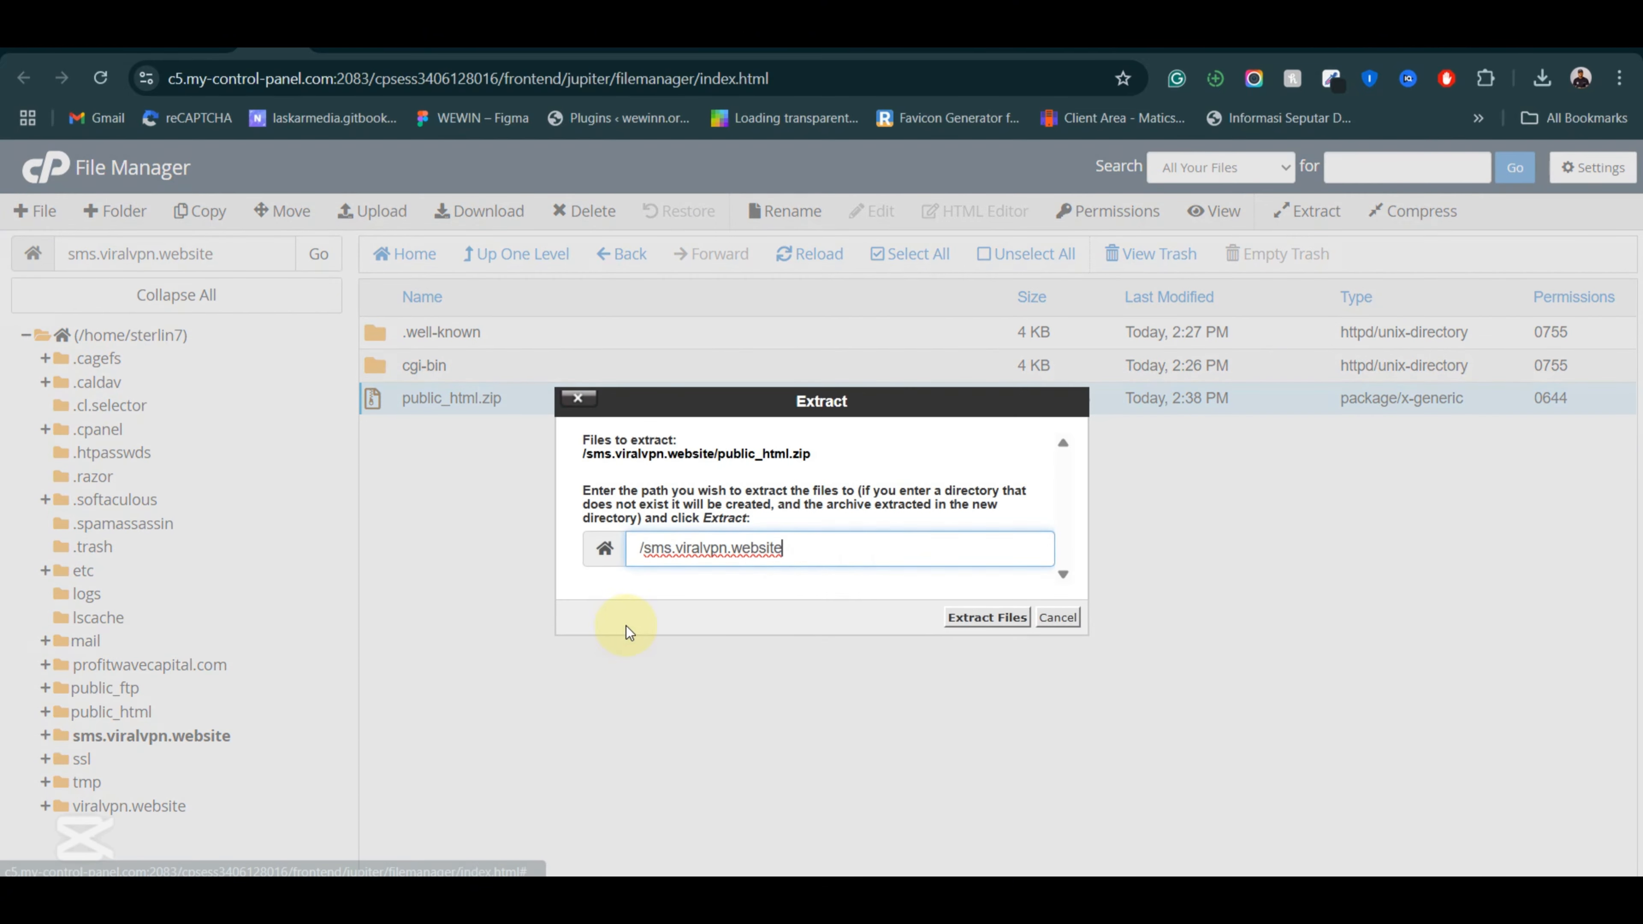
pyautogui.click(972, 617)
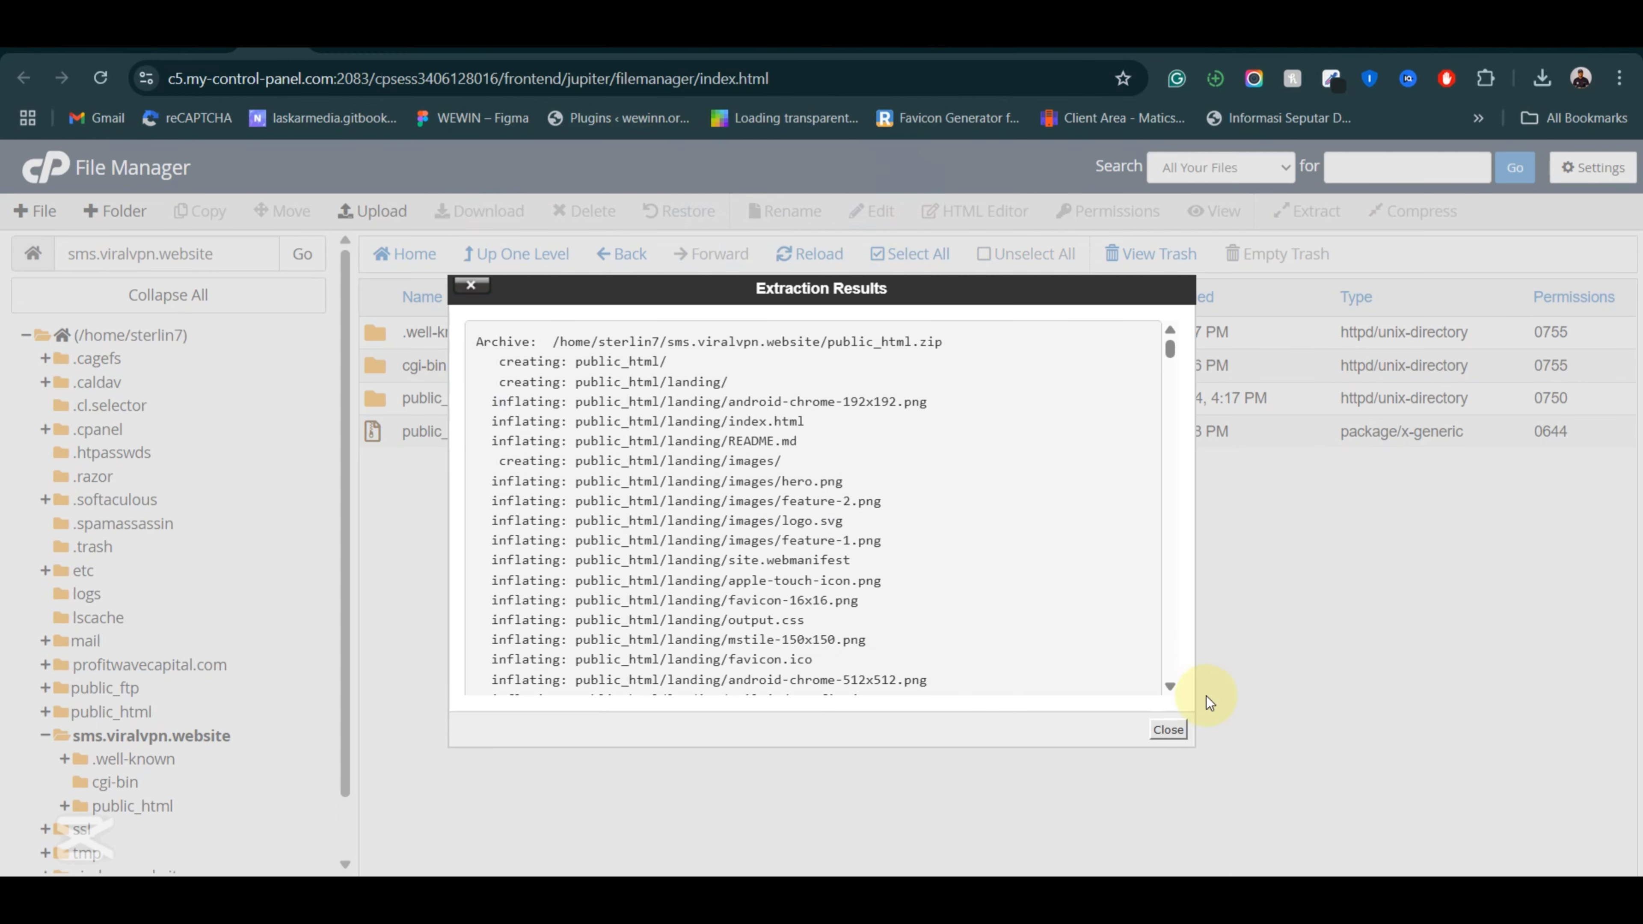
pyautogui.click(1167, 729)
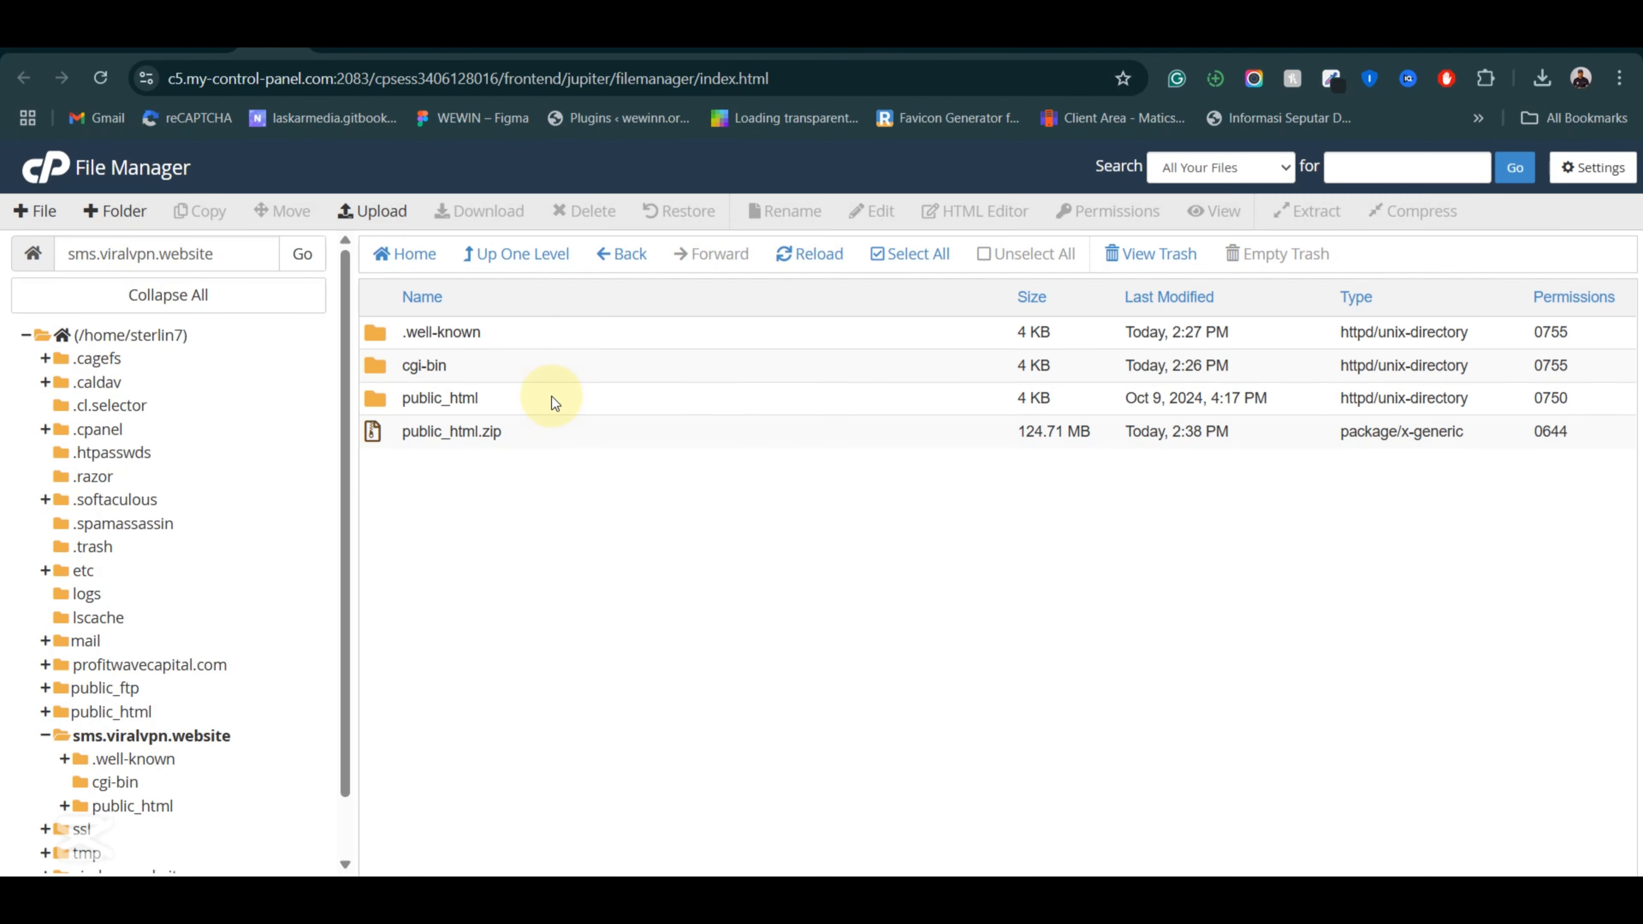
pyautogui.click(816, 253)
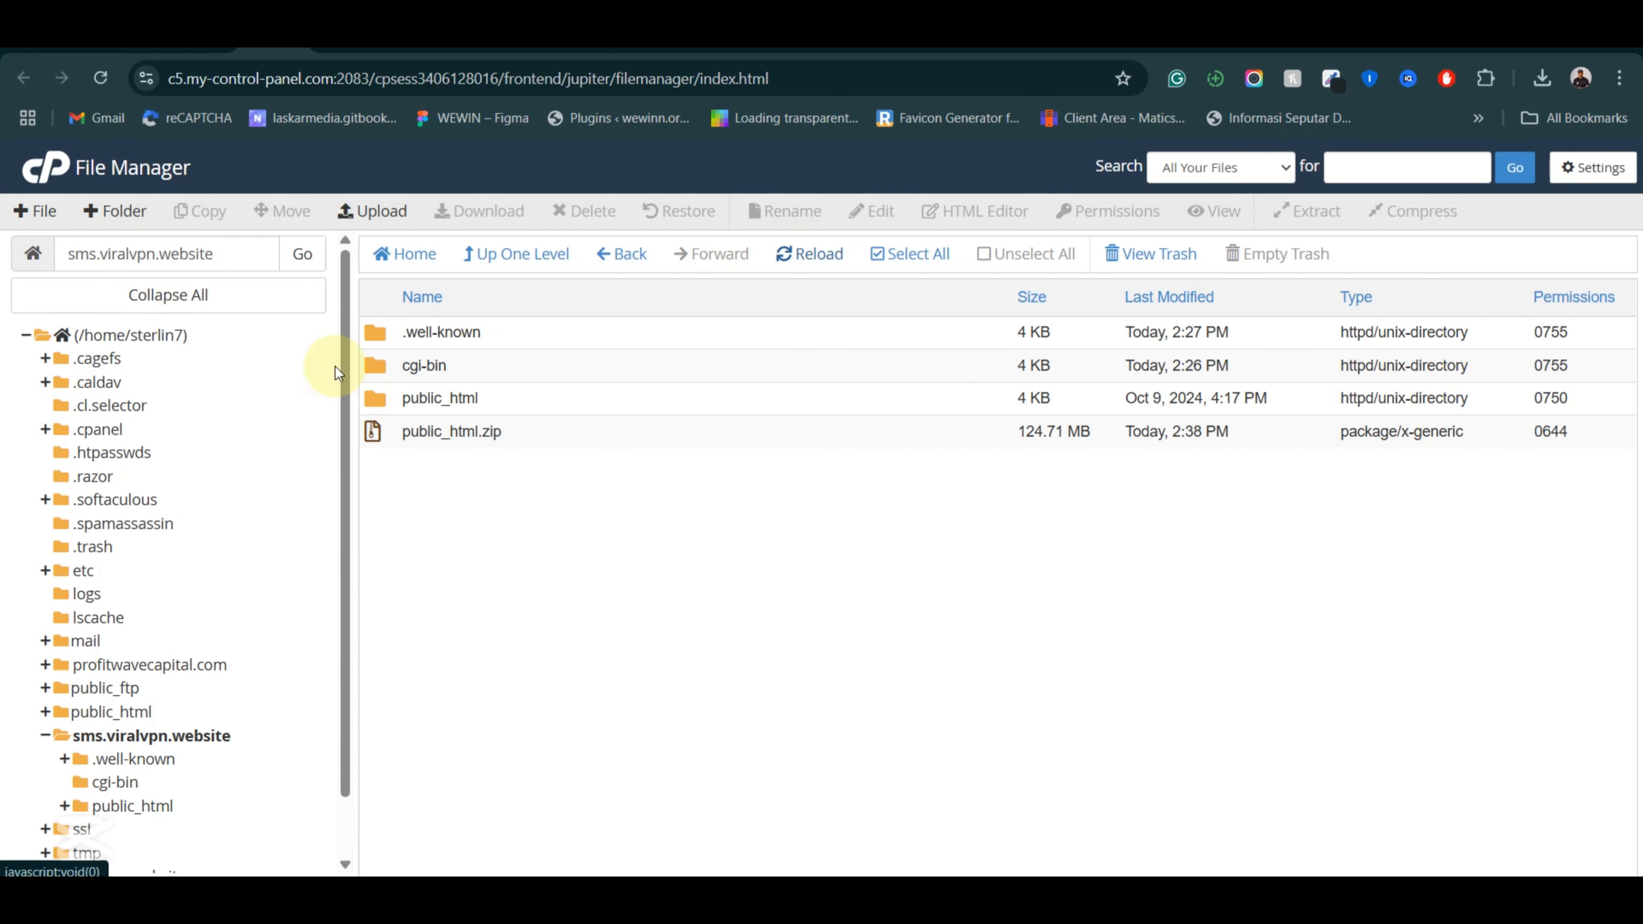
# Move all contents of the extracted public_html folder into /sms.viralvpn.website
pyautogui.doubleClick(536, 397)
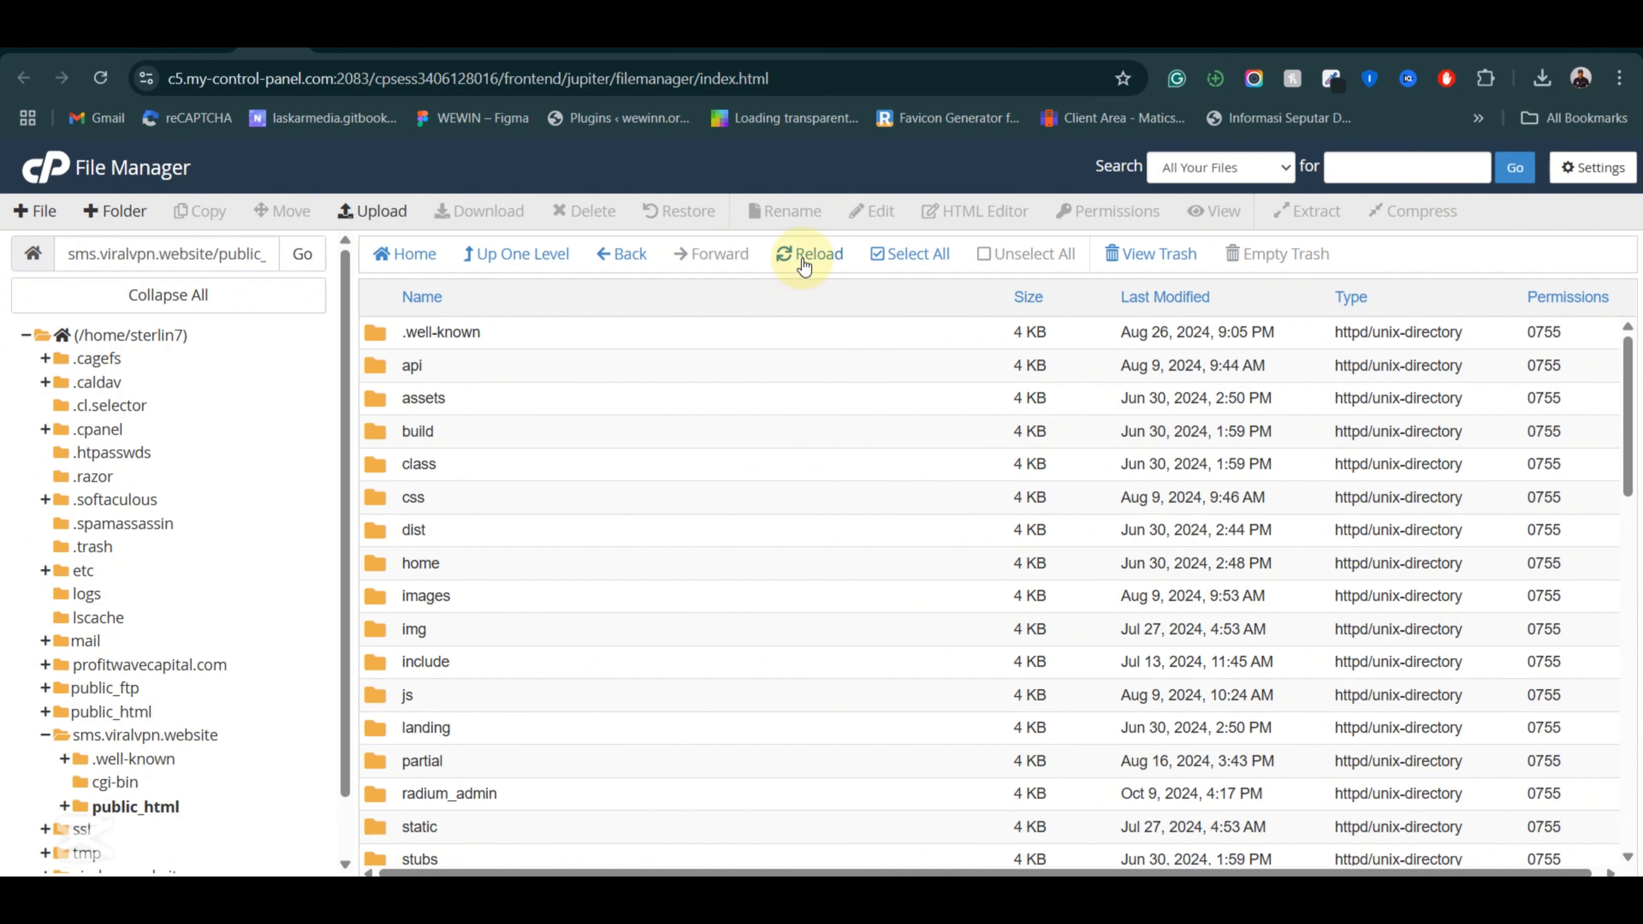
pyautogui.click(924, 256)
pyautogui.rightClick(523, 422)
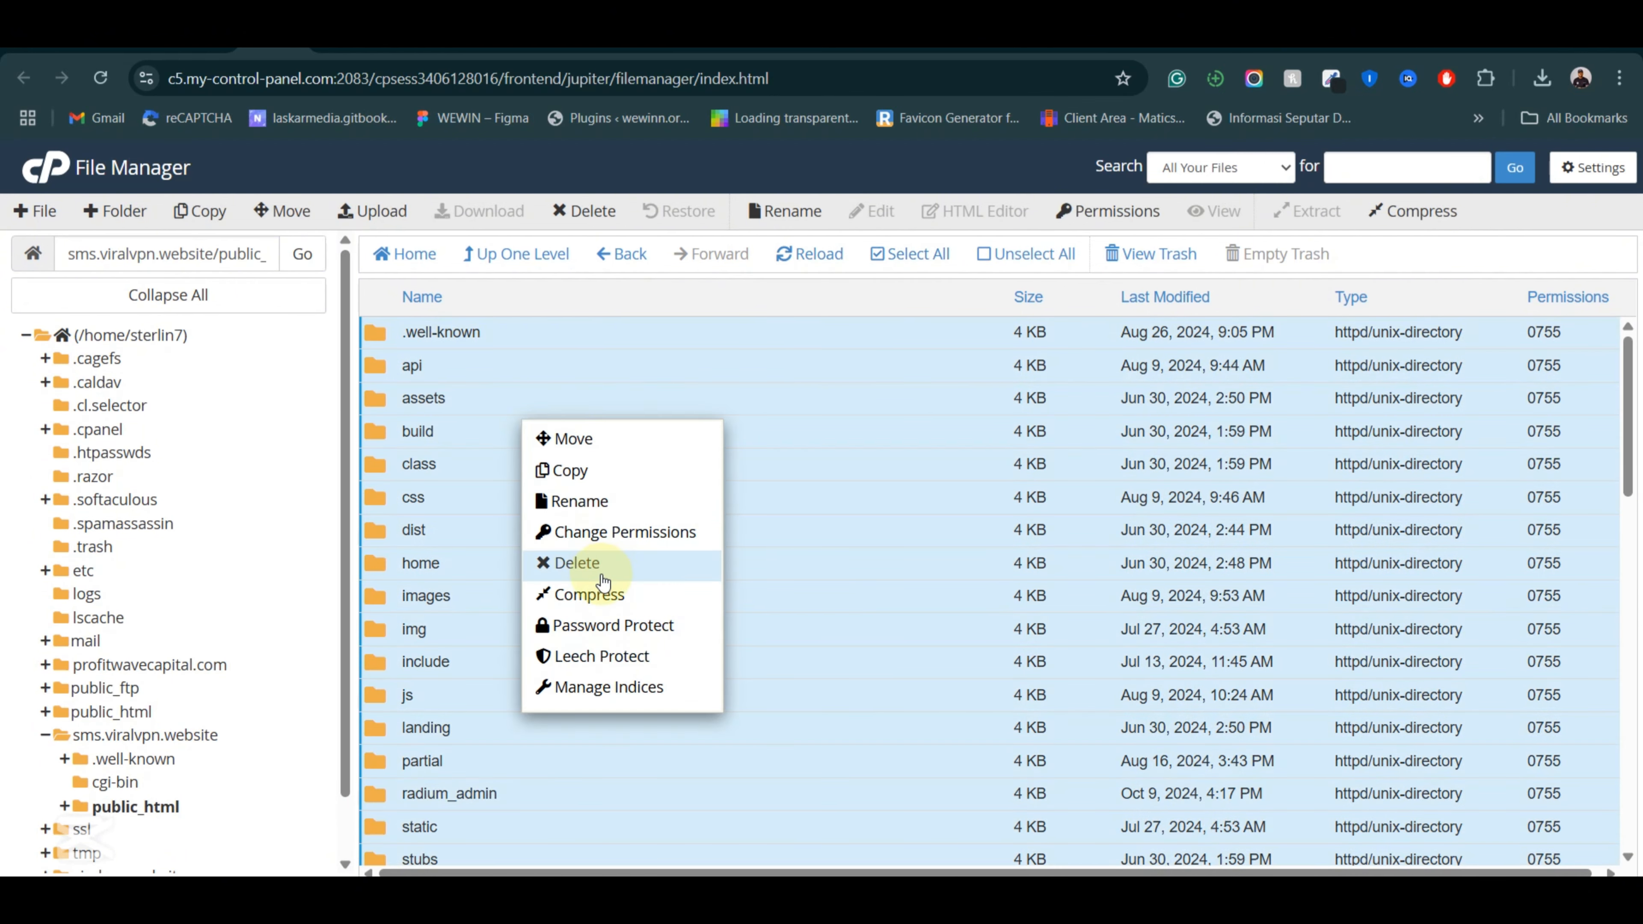
pyautogui.click(616, 443)
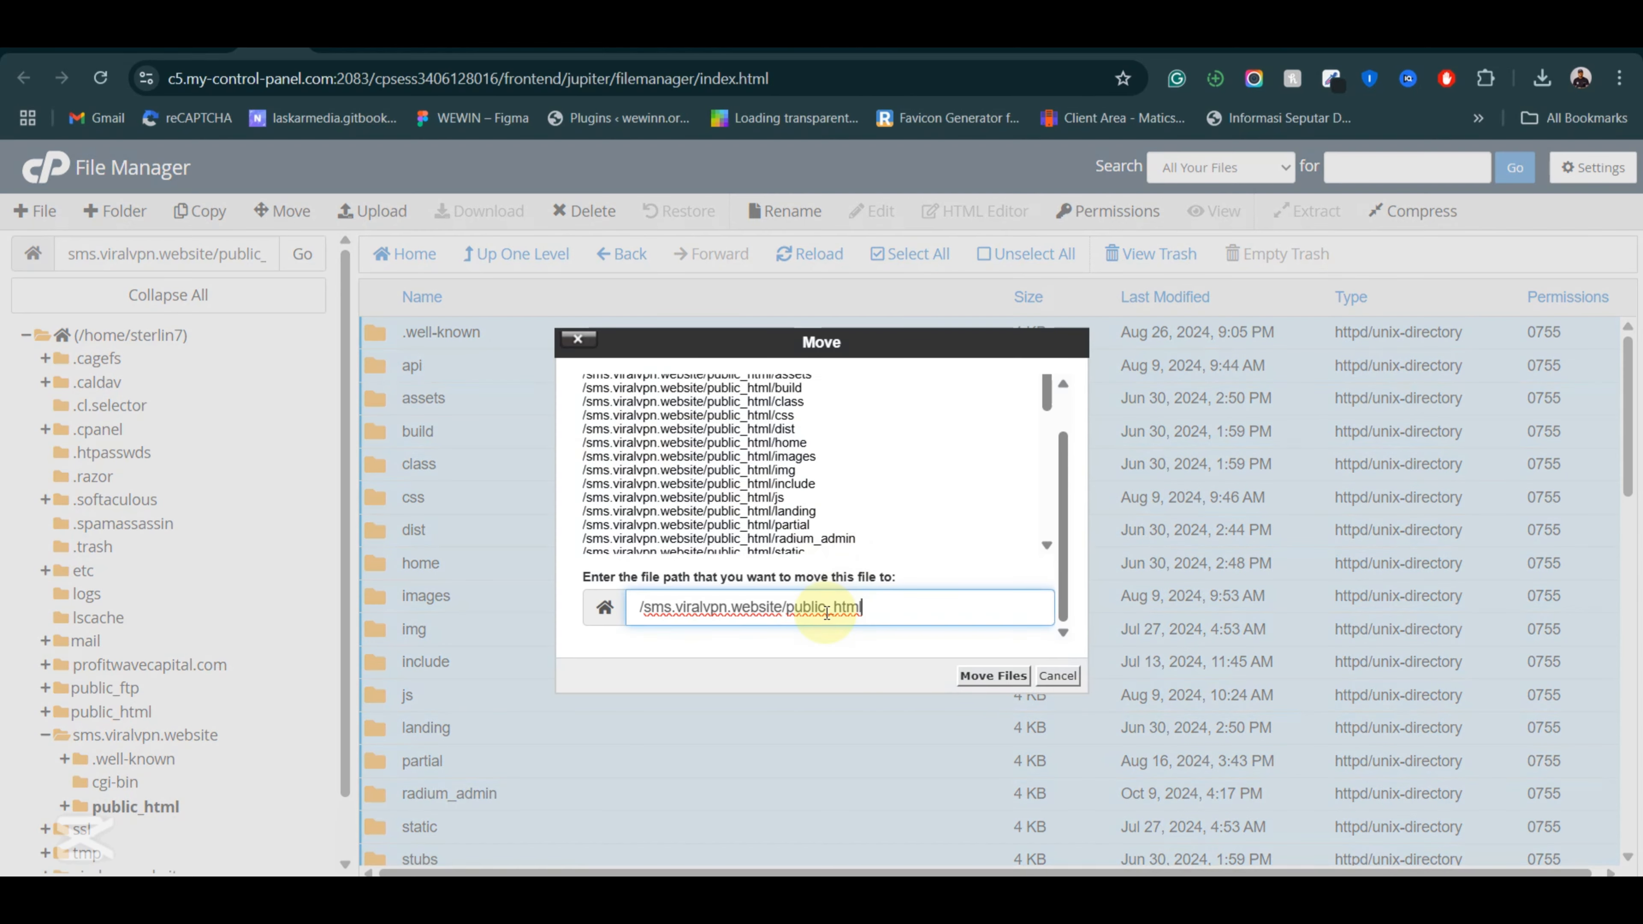
pyautogui.moveTo(781, 606); pyautogui.dragTo(1036, 617)
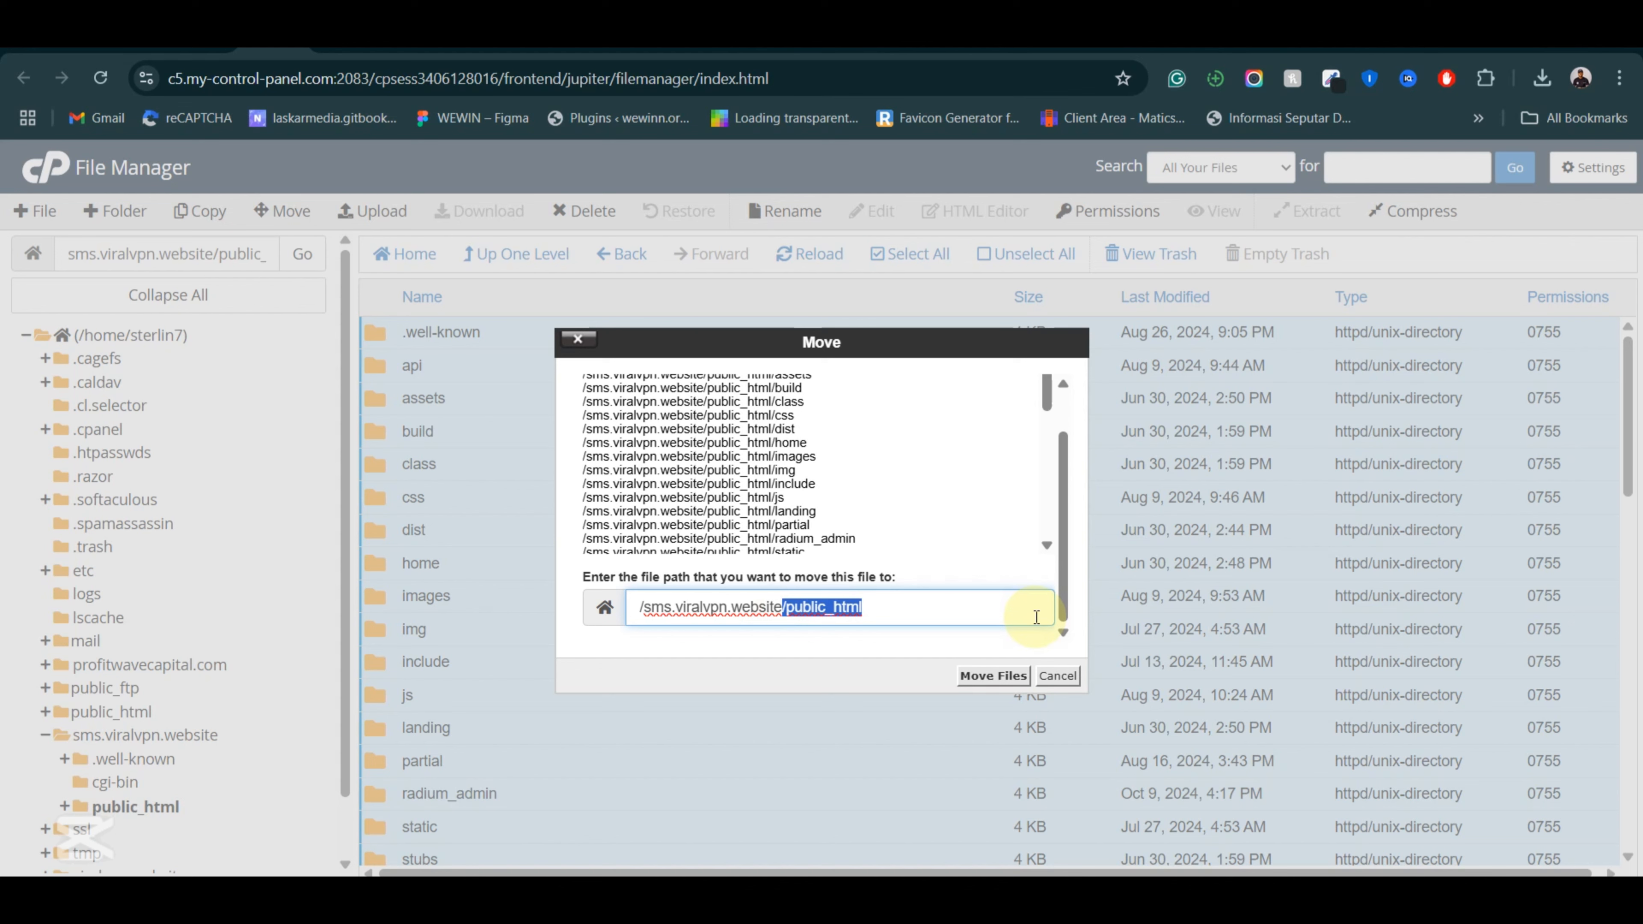
pyautogui.press('BackSpace')
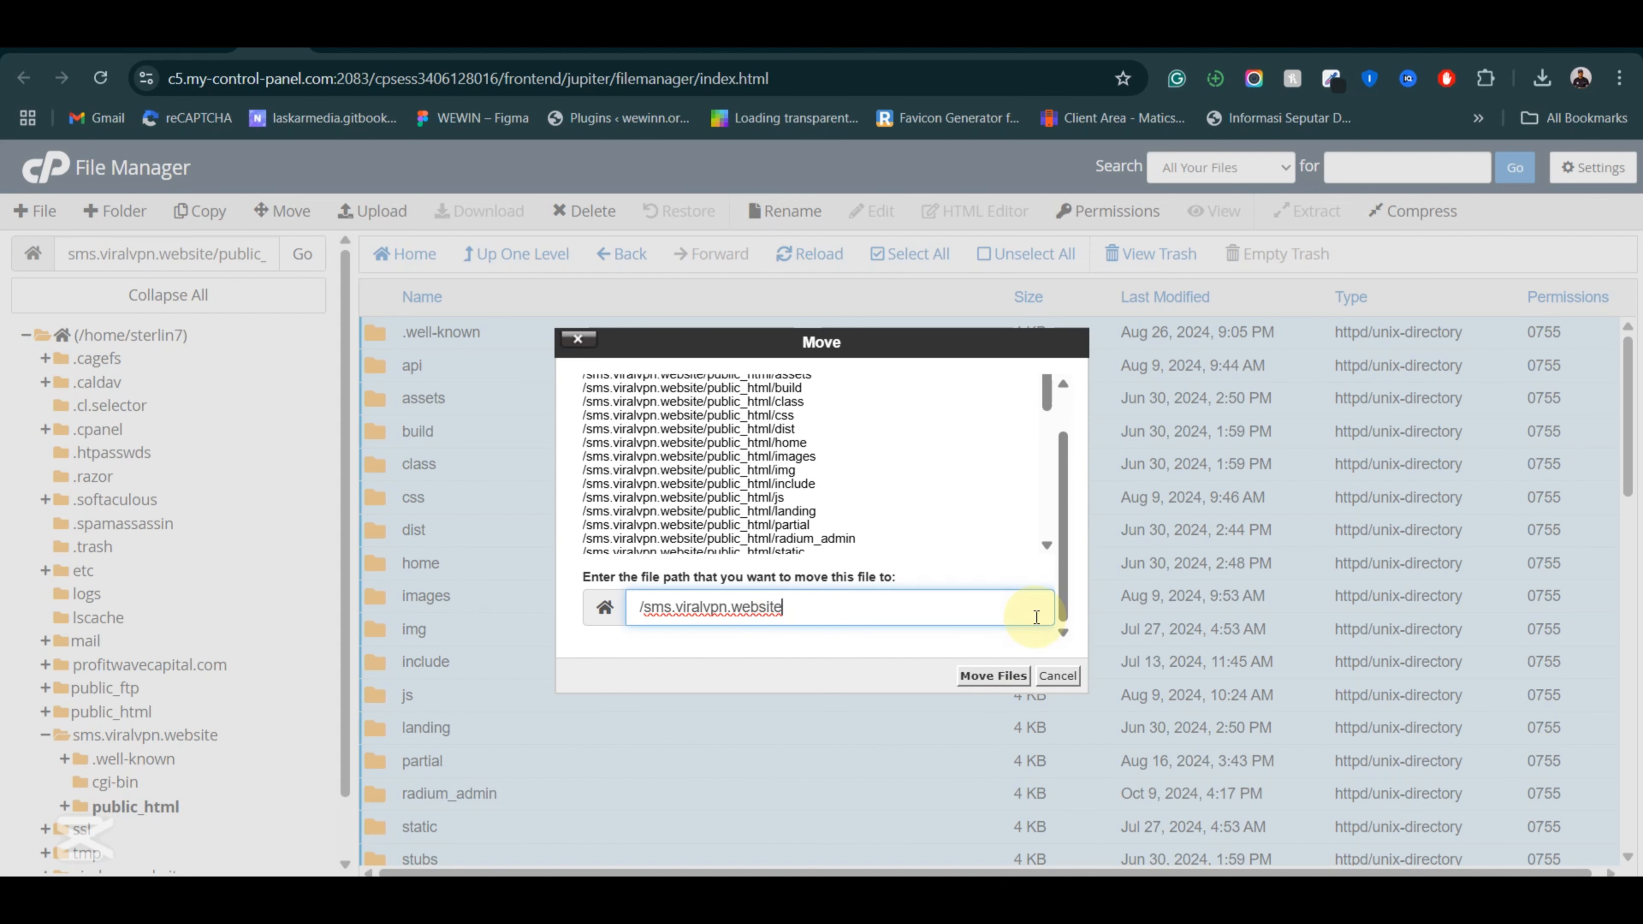
pyautogui.press('Return')
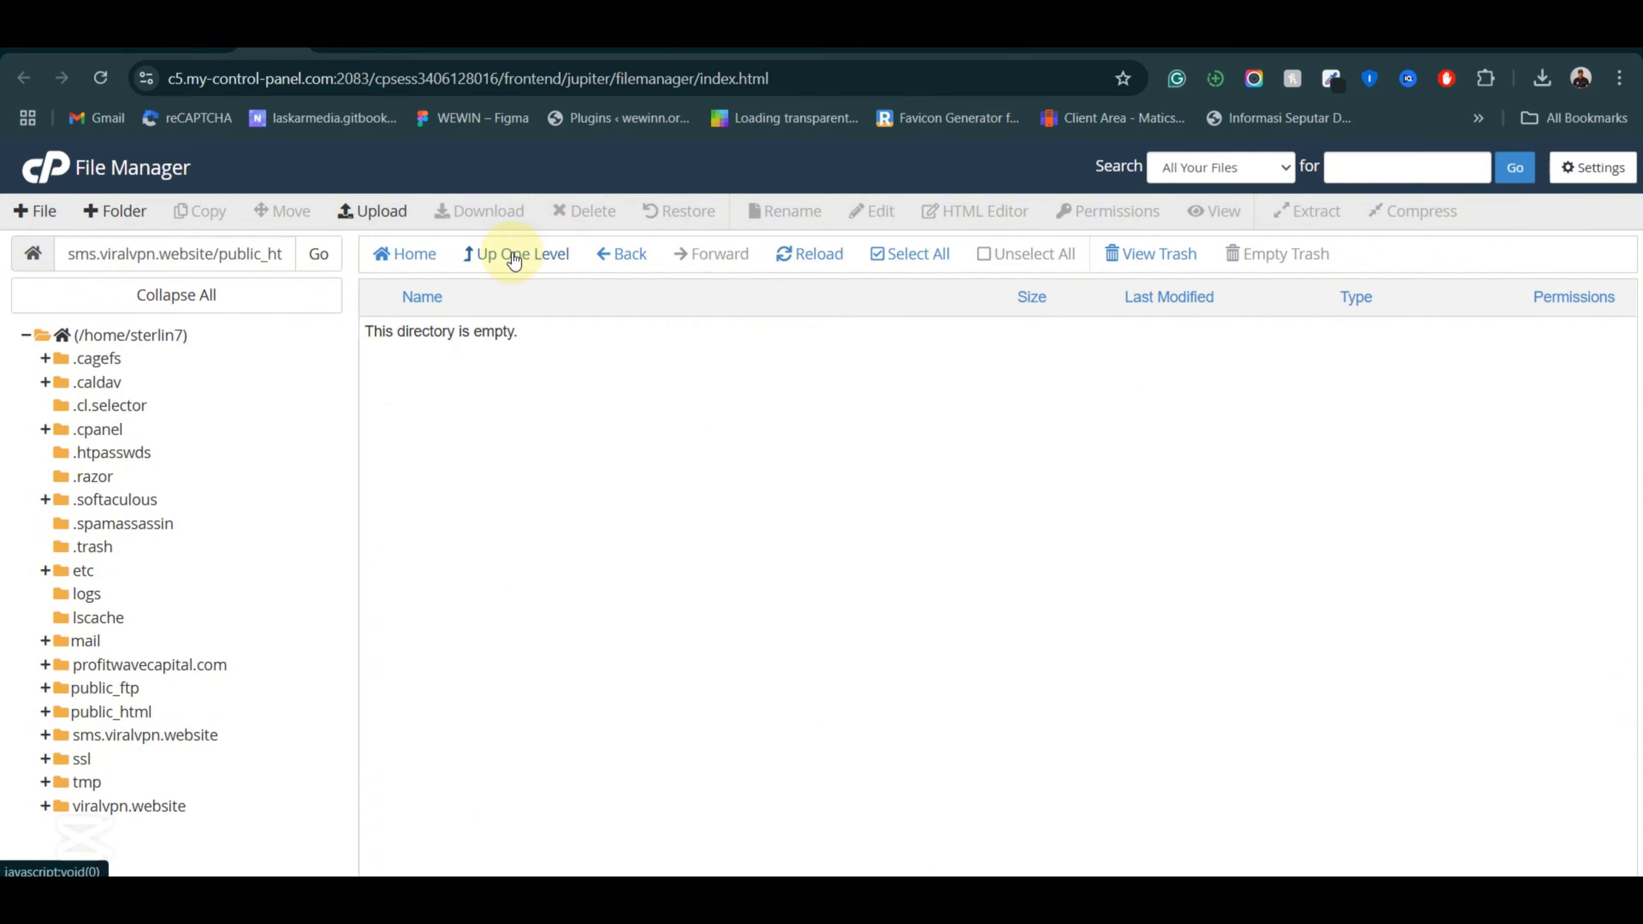
# Return to the sms.viralvpn.website folder, look through the moved site files, and open the include folder
pyautogui.click(514, 262)
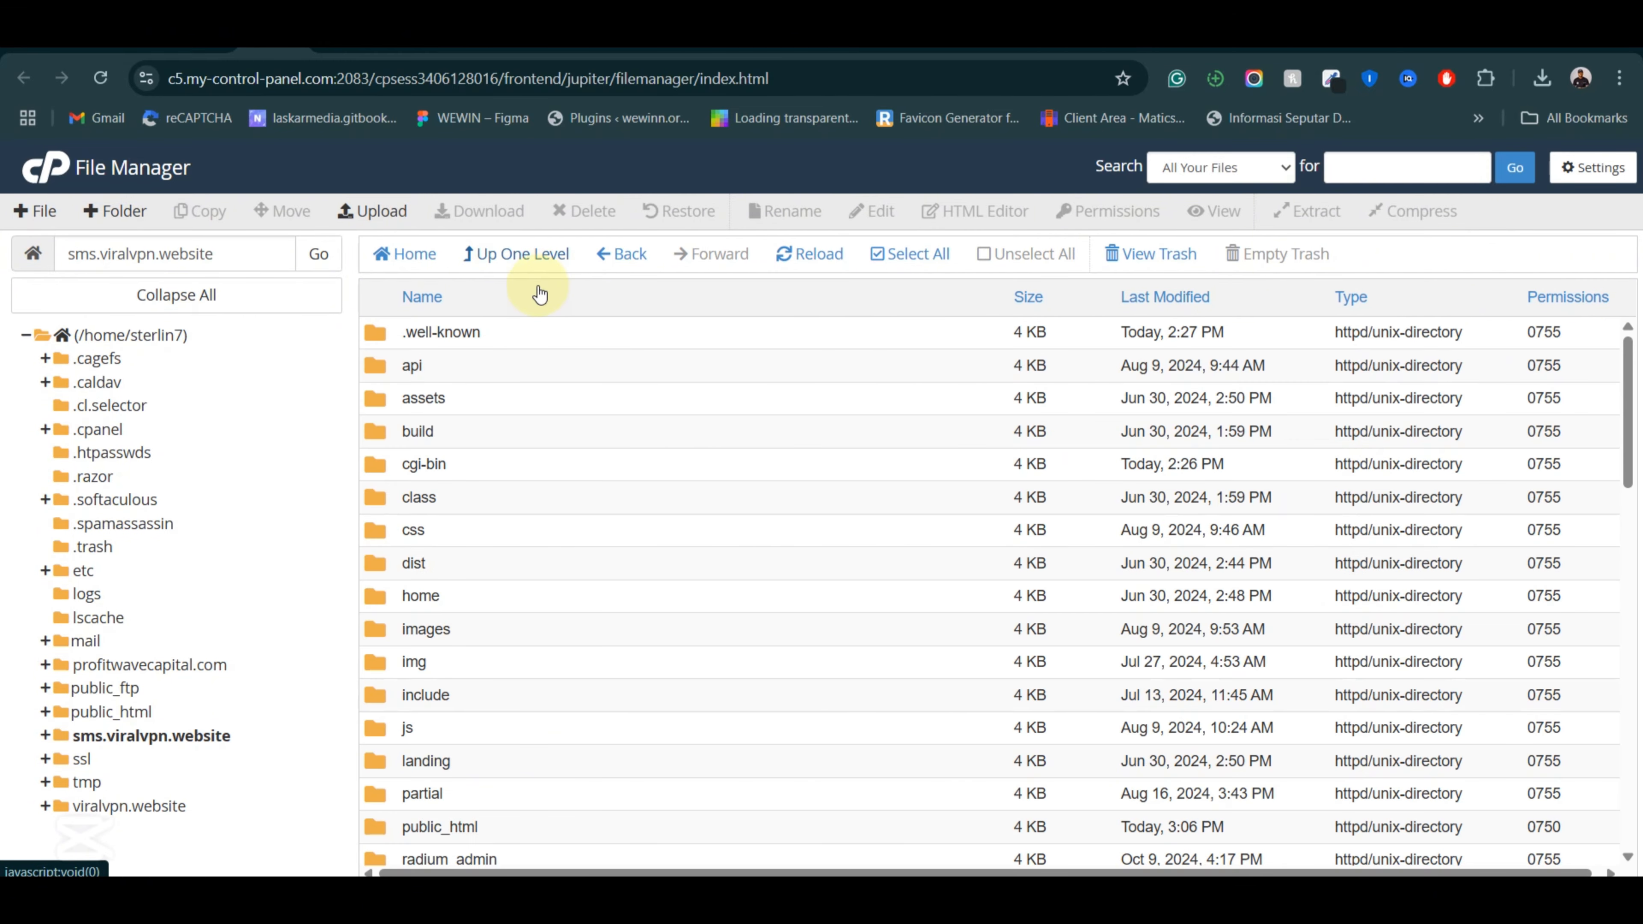
pyautogui.scroll(-5, 538, 585)
pyautogui.scroll(-5, 547, 585)
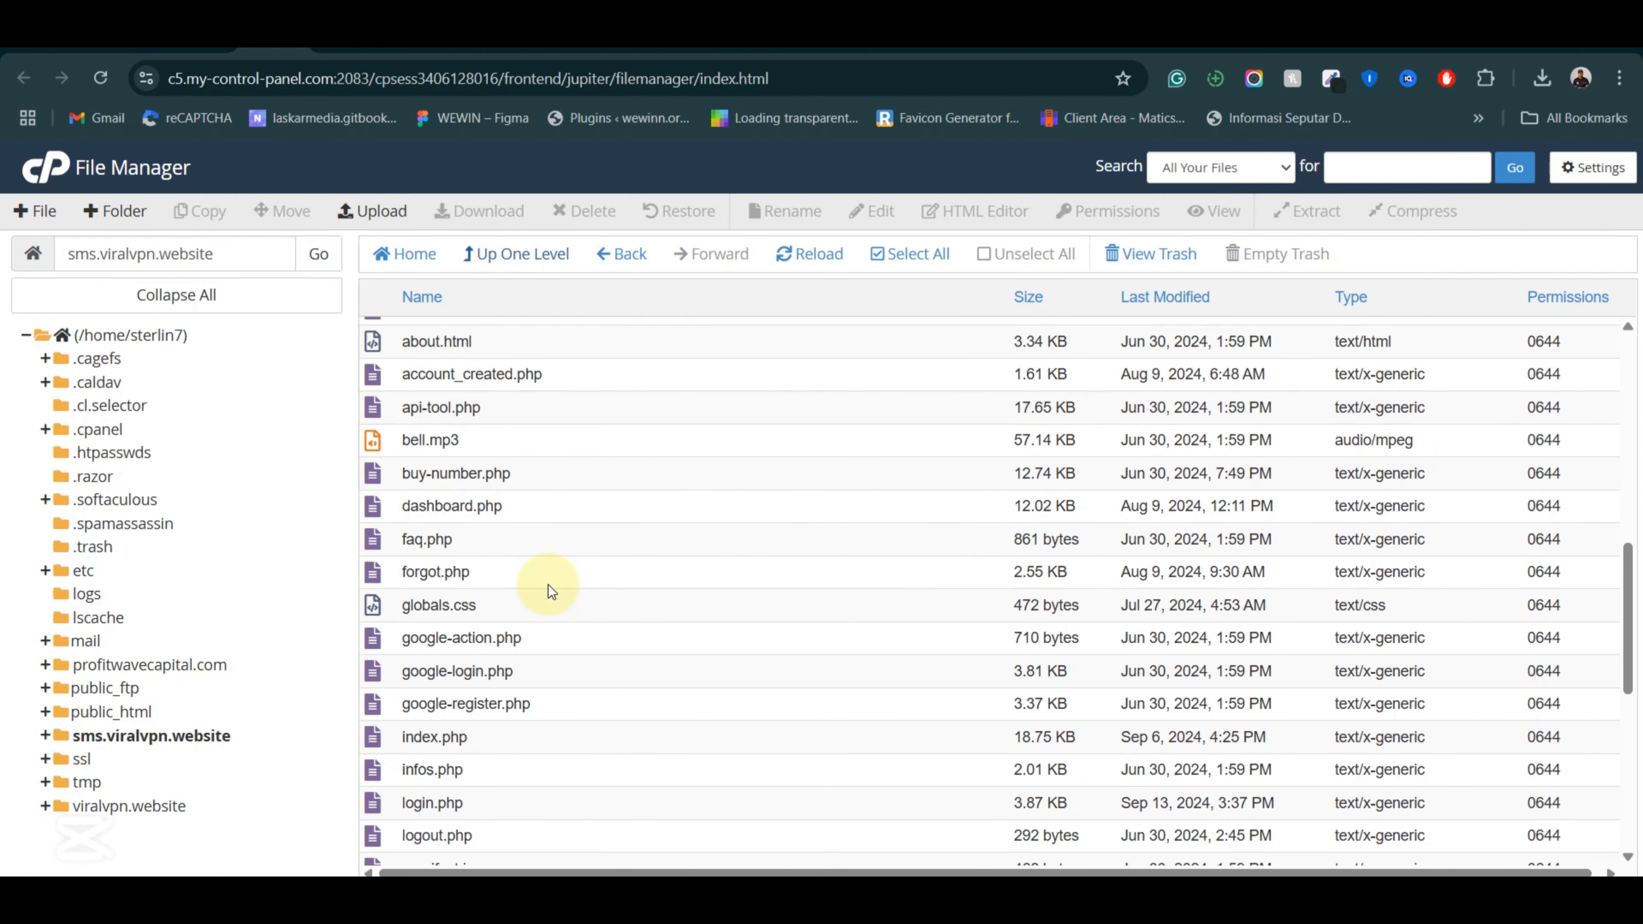
pyautogui.scroll(5, 550, 585)
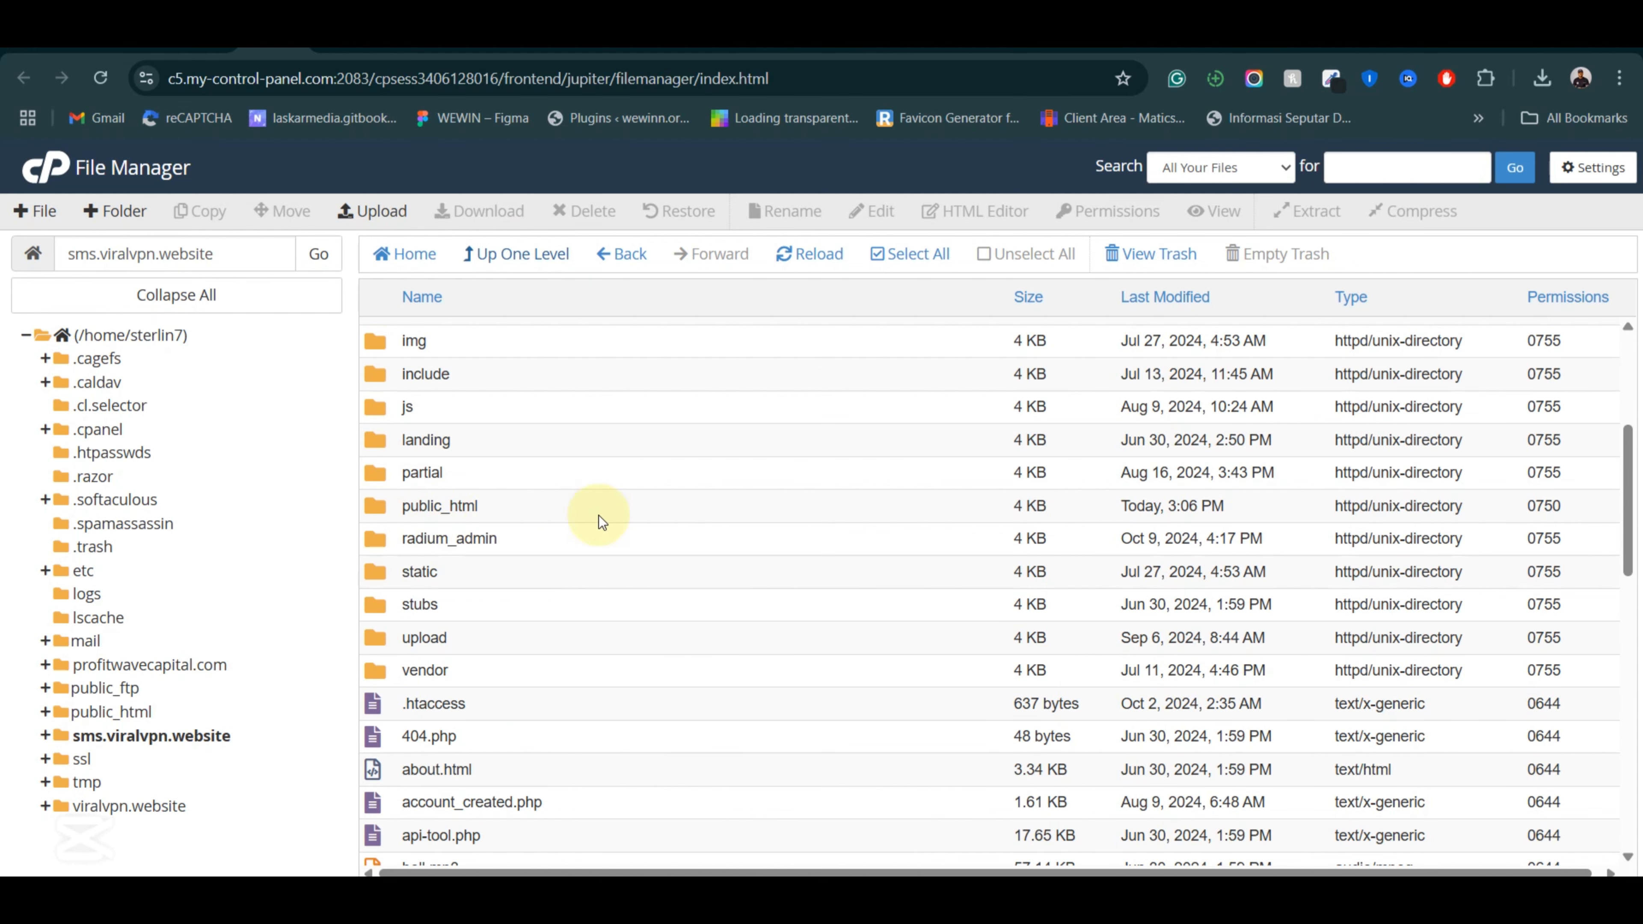
pyautogui.scroll(2, 511, 606)
pyautogui.scroll(-3, 643, 540)
pyautogui.scroll(4, 454, 571)
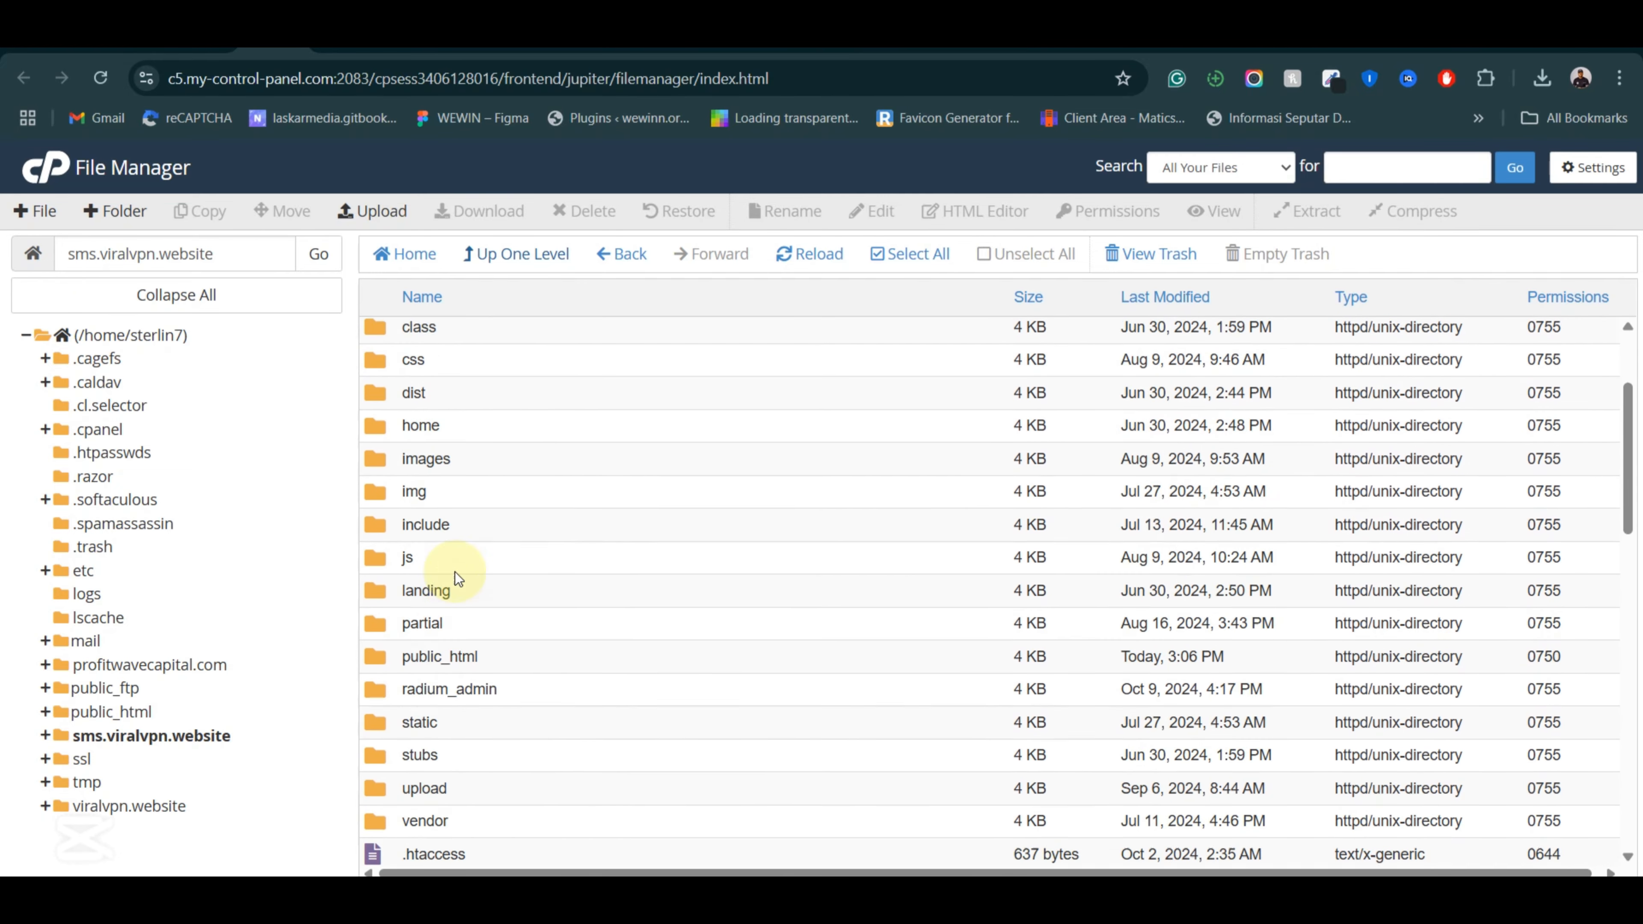
pyautogui.scroll(1, 515, 578)
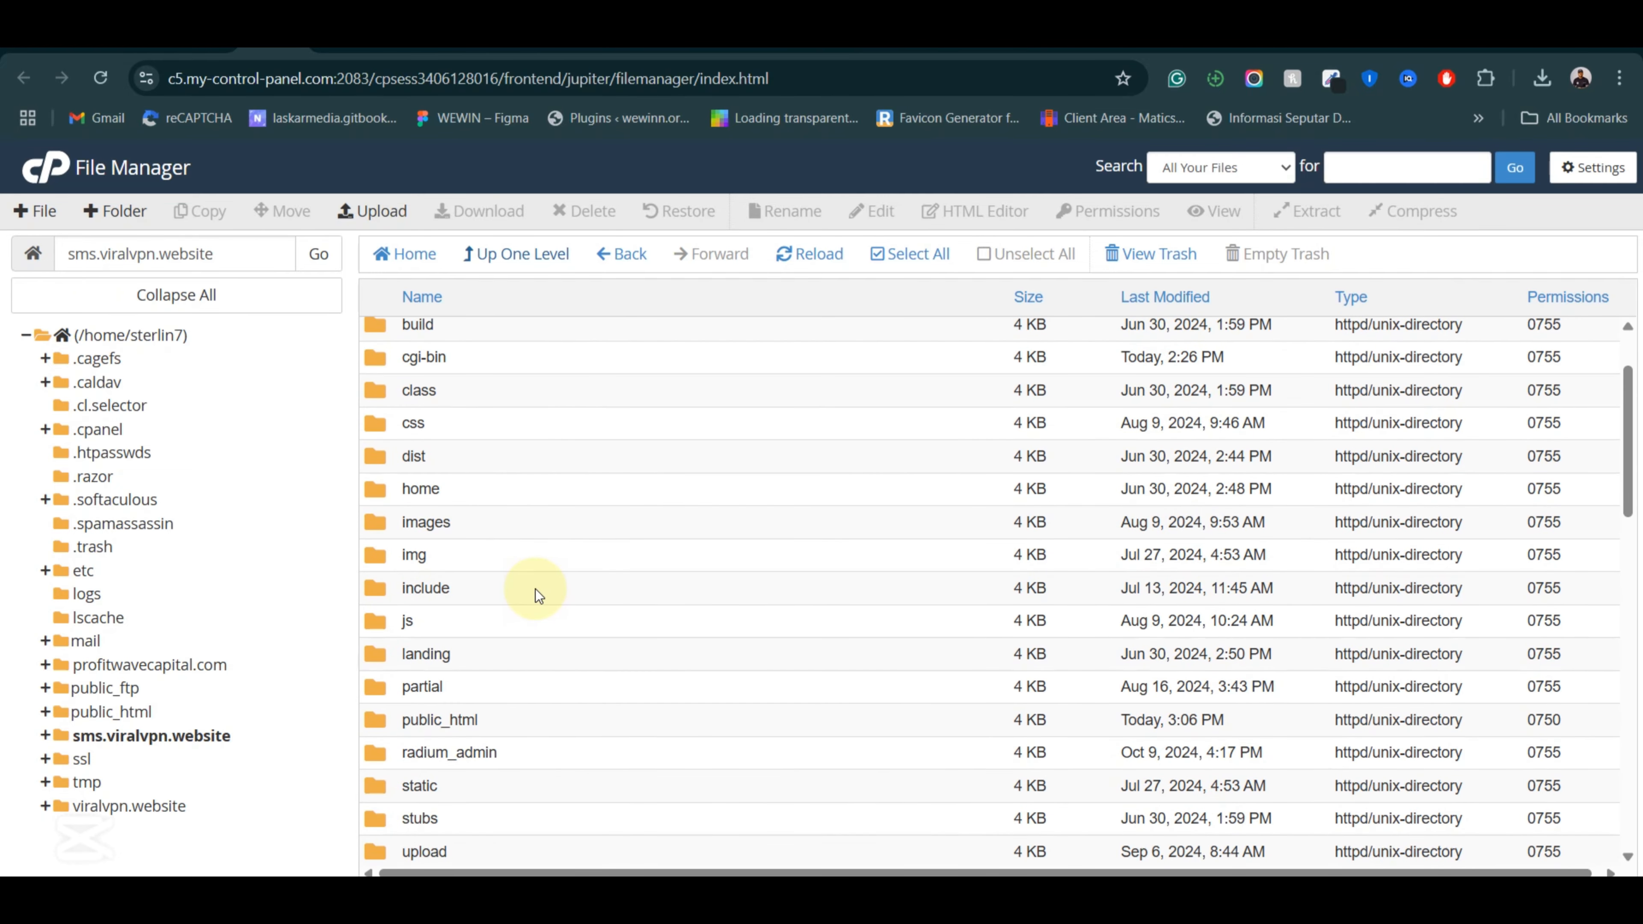
pyautogui.click(568, 590)
pyautogui.doubleClick(568, 590)
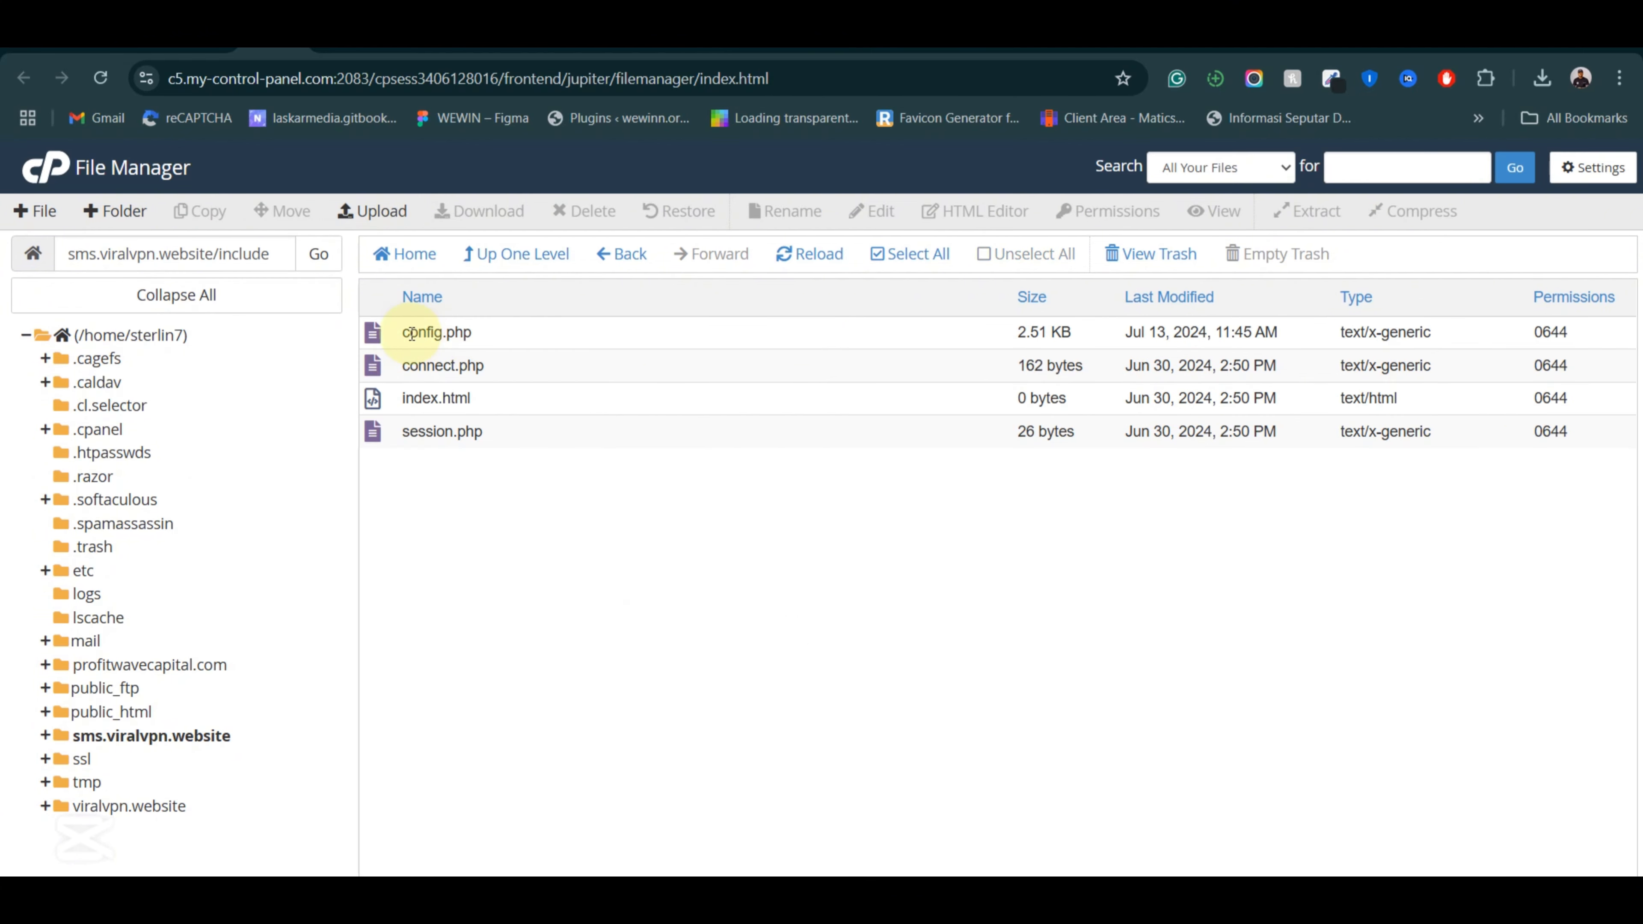
# Open config.php for editing and replace the DB_PASSWORD value with the copied database password
pyautogui.click(561, 341)
pyautogui.rightClick(561, 341)
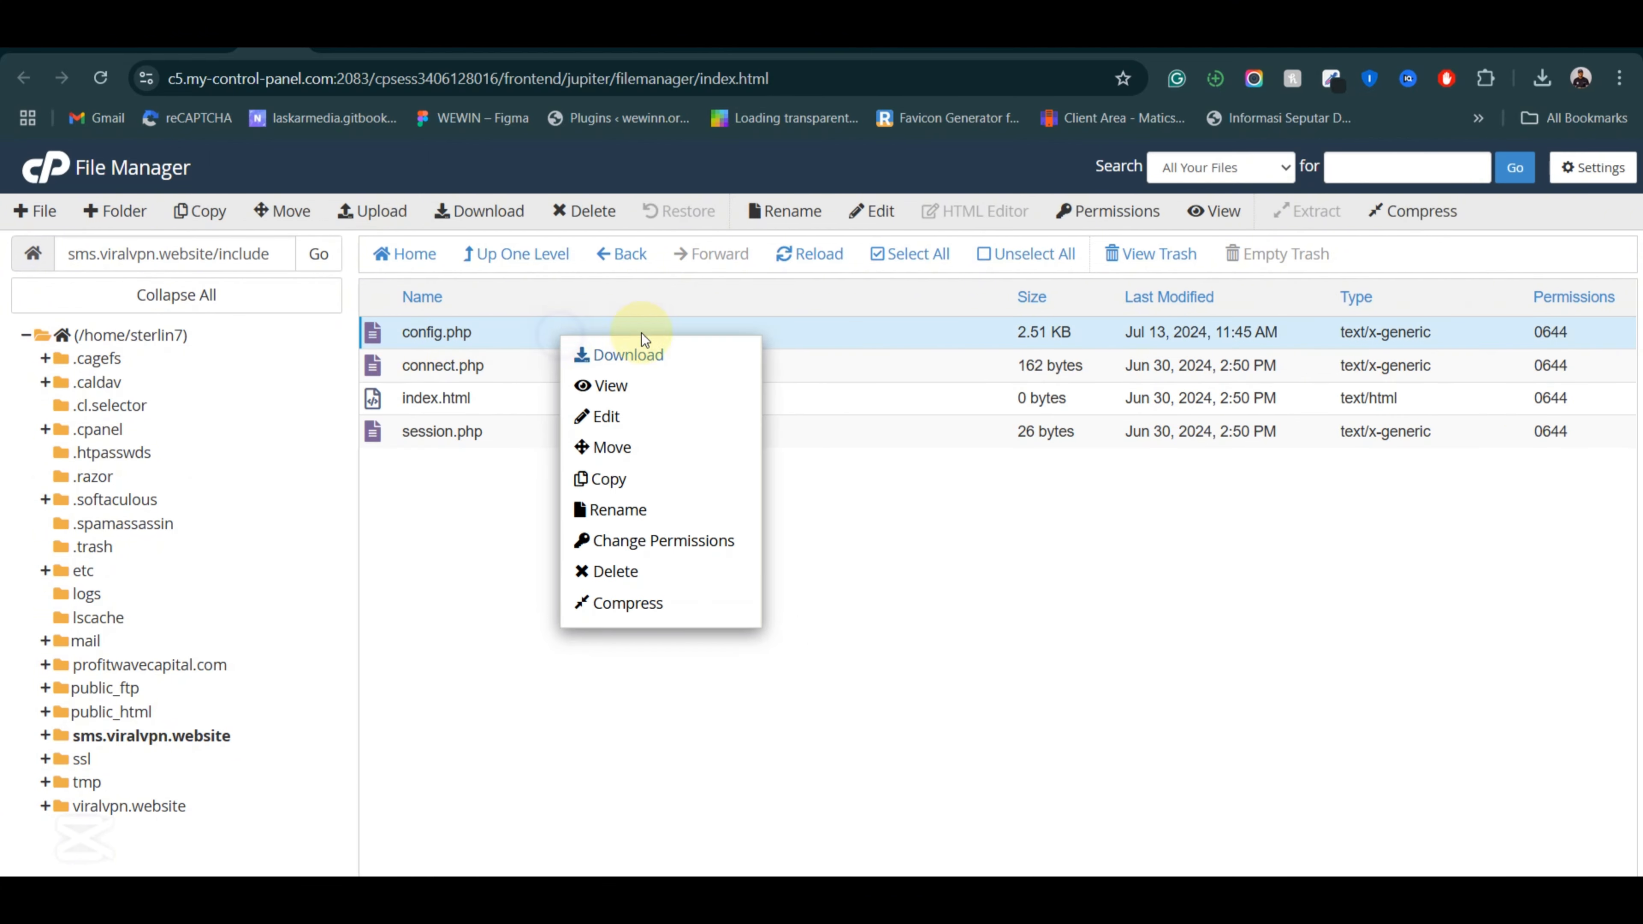
pyautogui.click(652, 418)
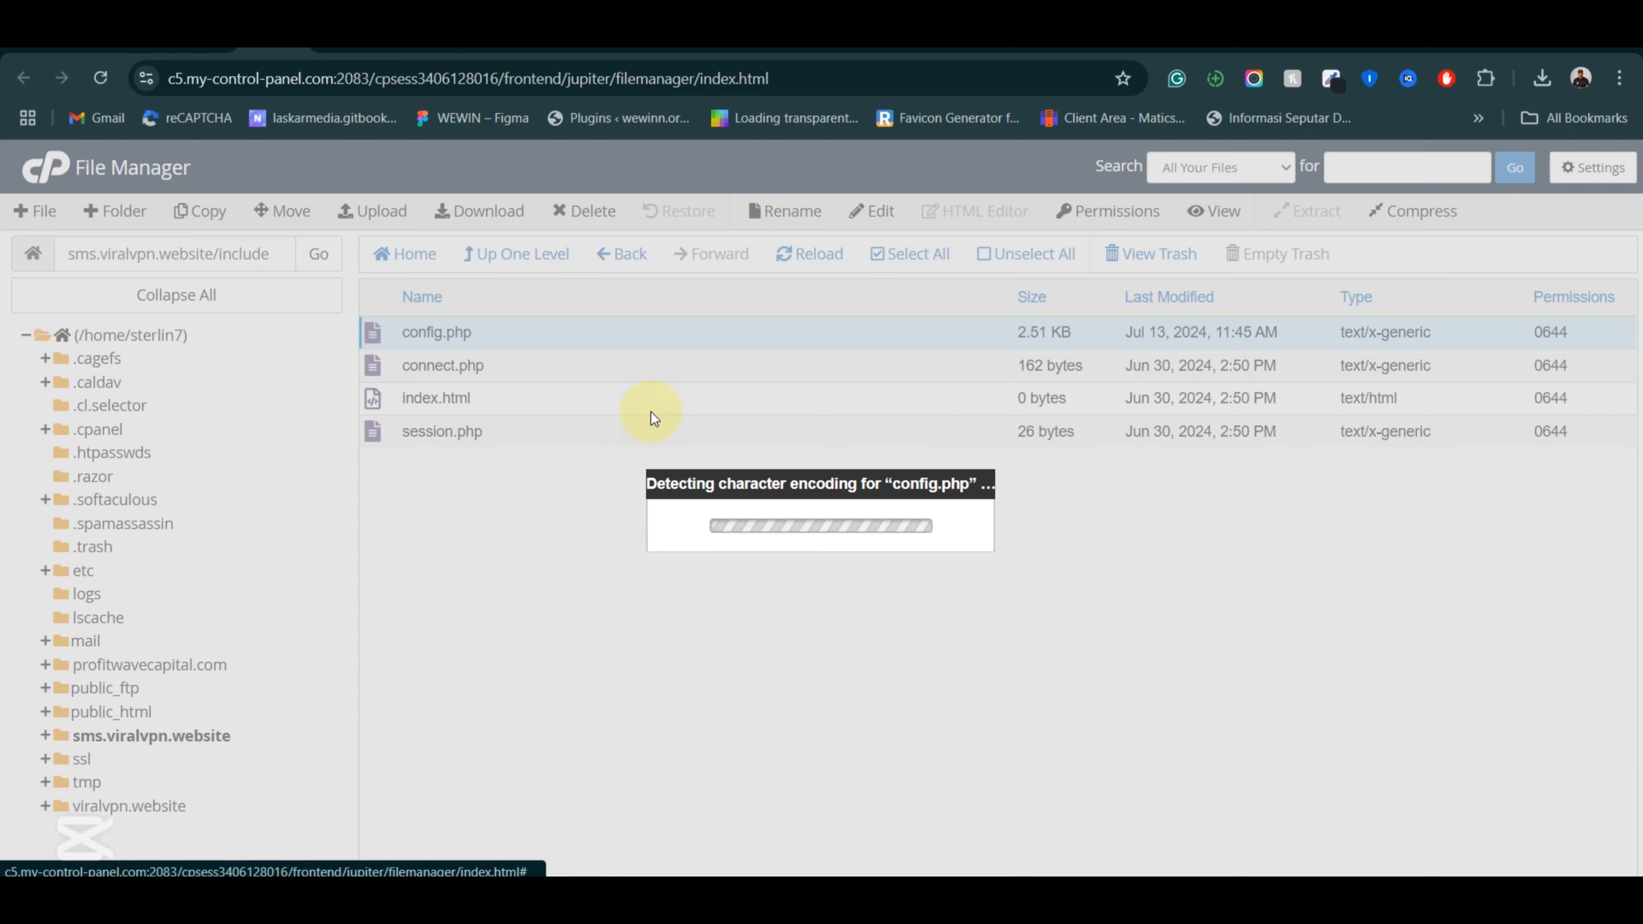
pyautogui.click(1013, 675)
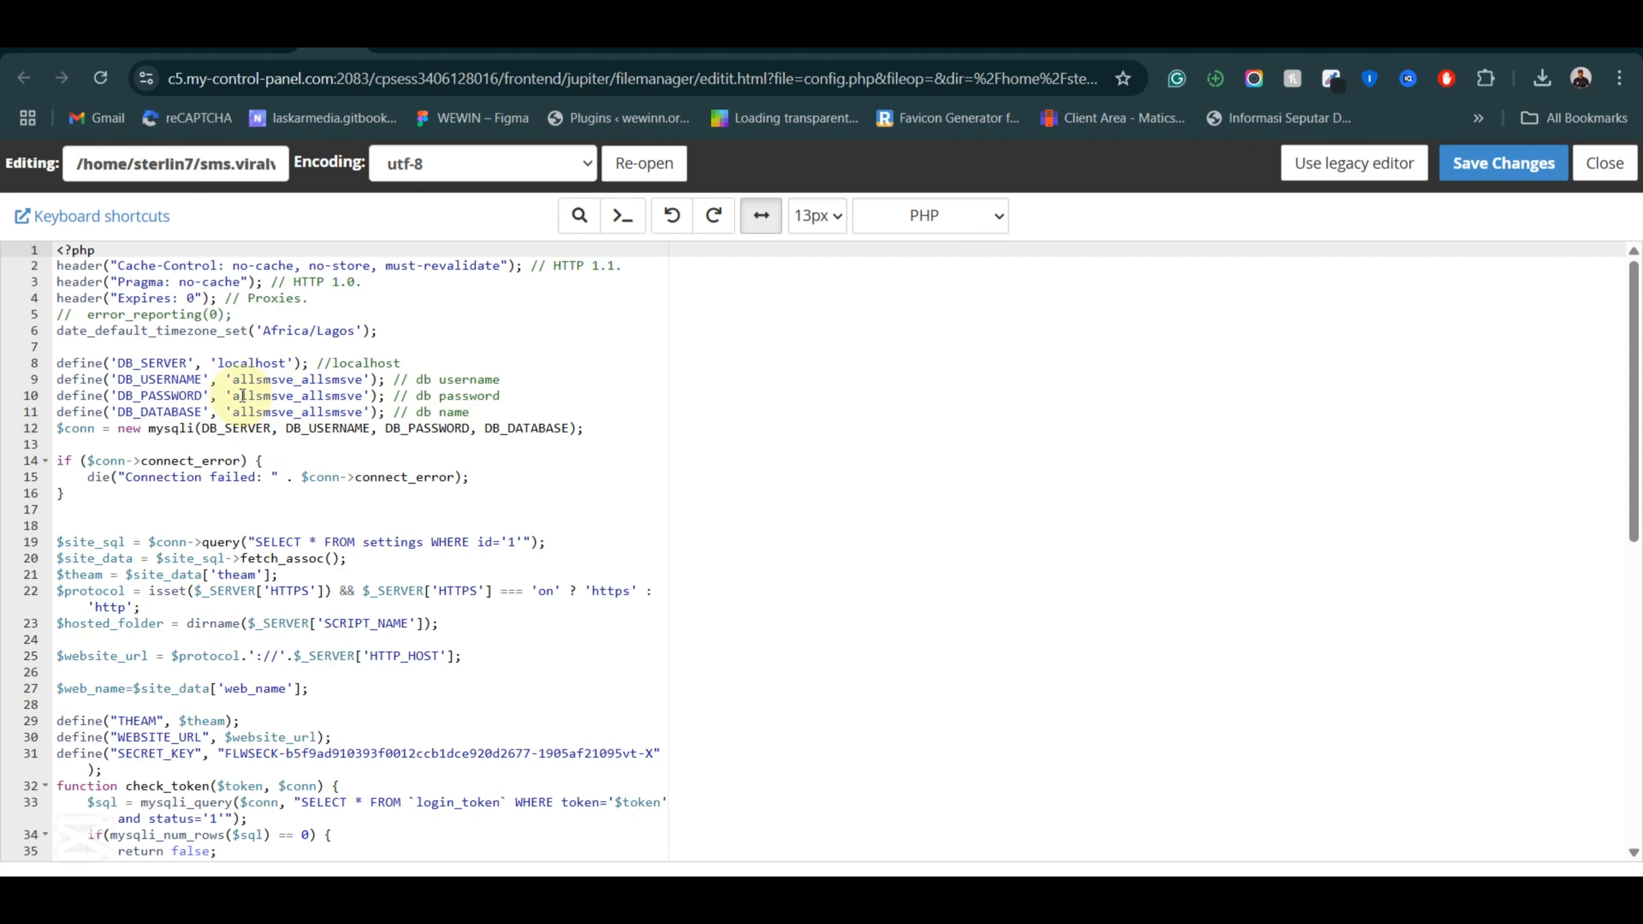
pyautogui.moveTo(237, 395); pyautogui.dragTo(287, 401)
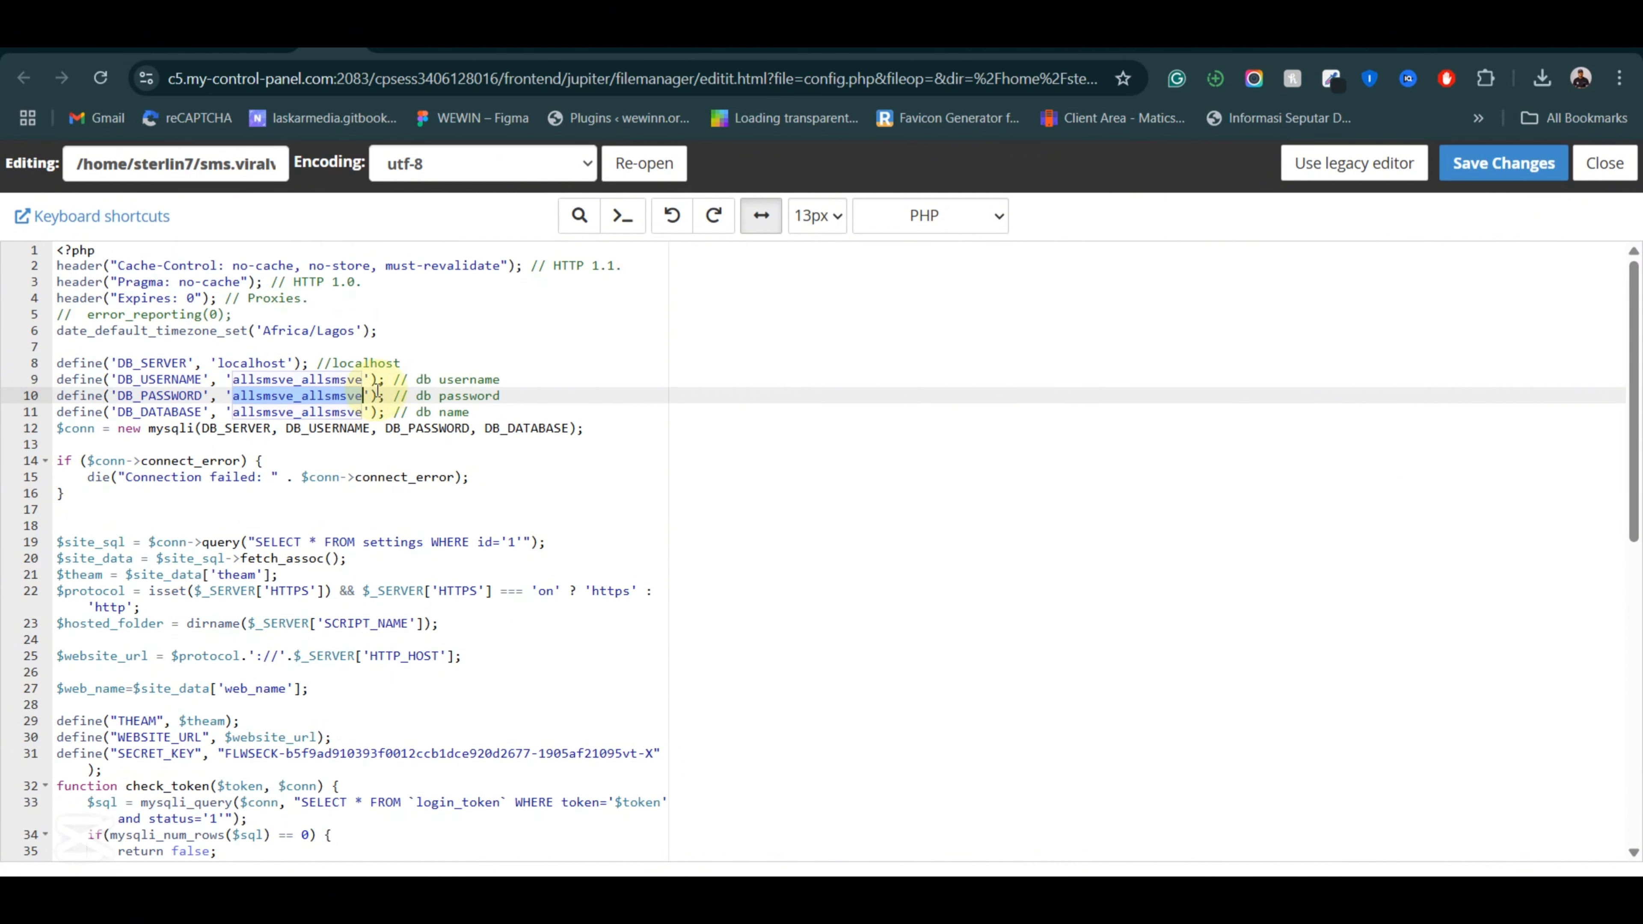
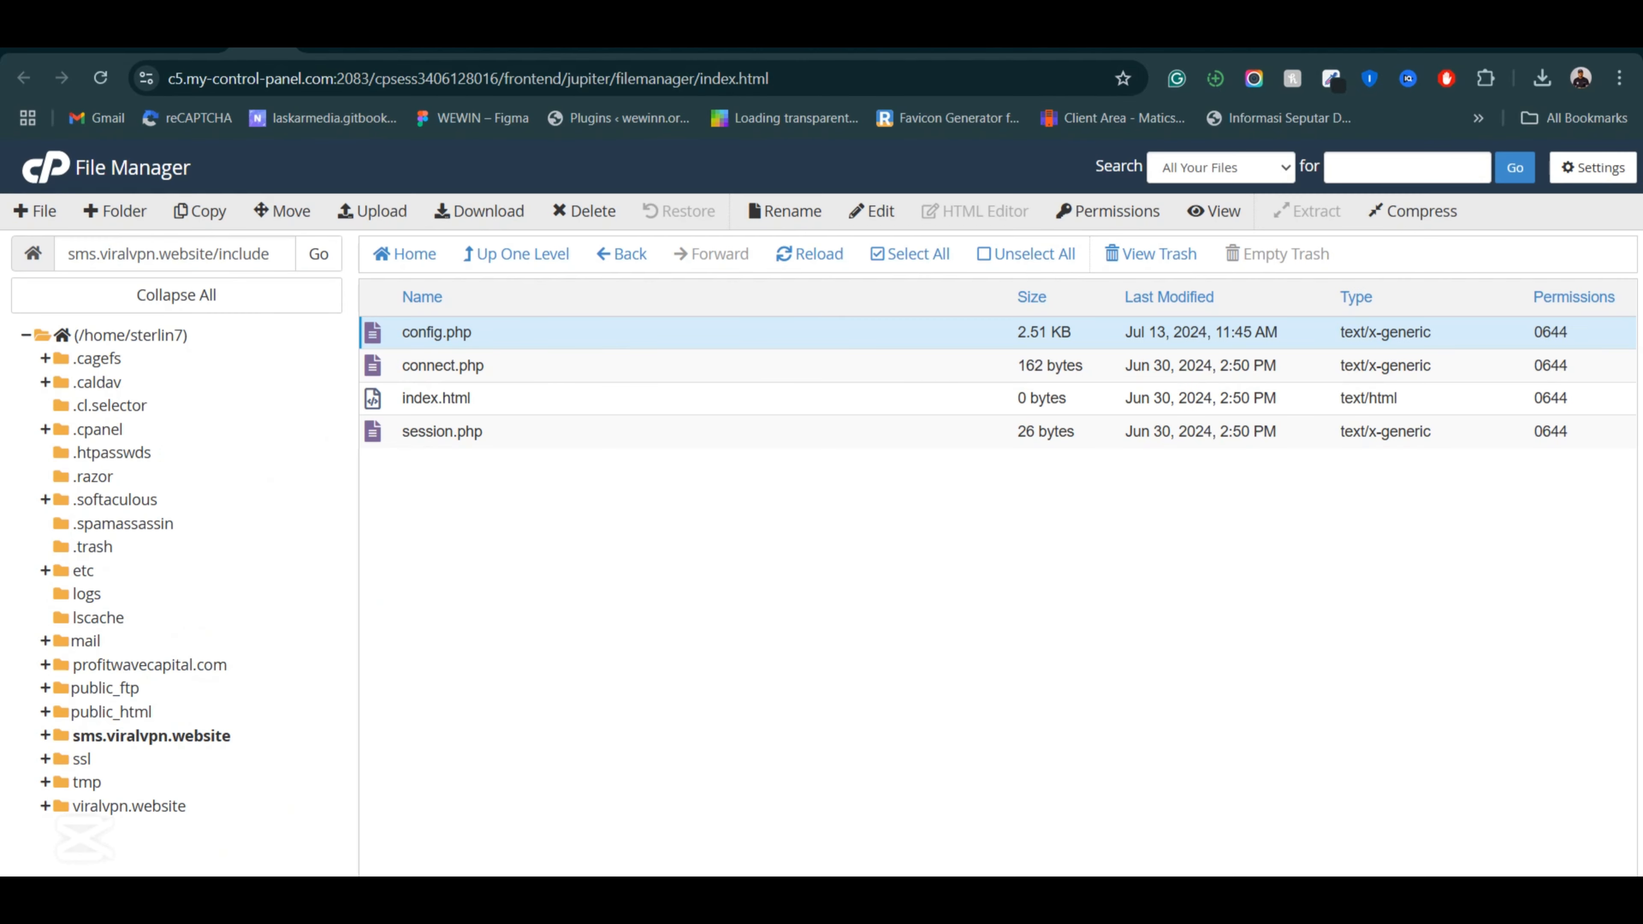
# Copy the database username sterlin7_SMS from the Manage User Privileges page and paste it as the DB_USERNAME value in config.php
pyautogui.hotkey('ctrl', 'shift', 'Tab')
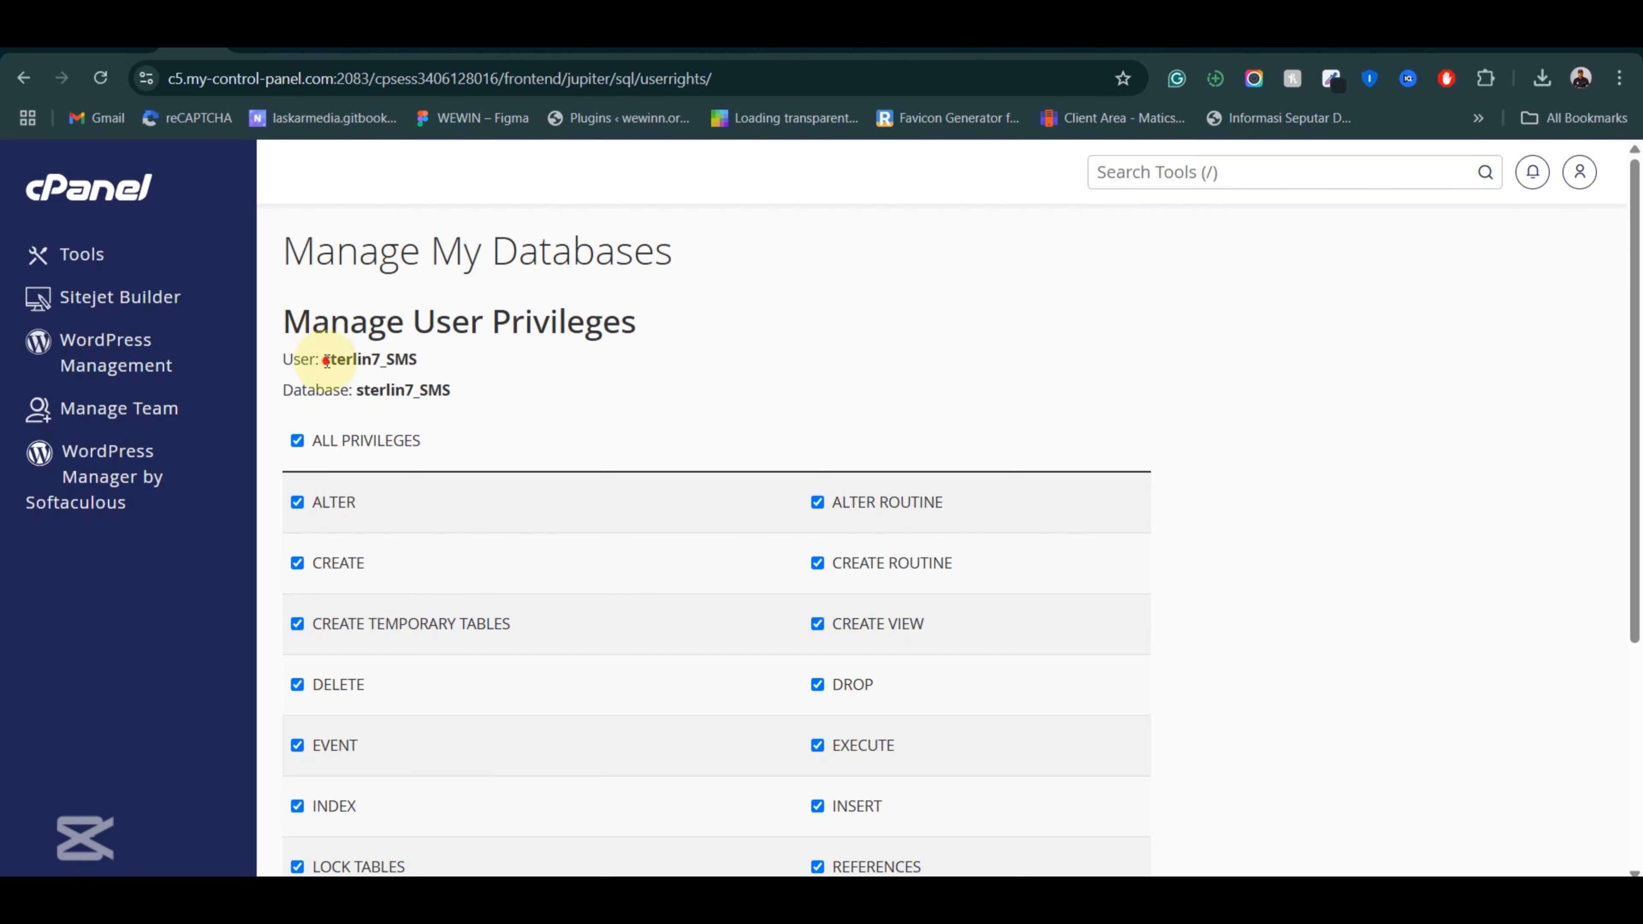
pyautogui.moveTo(327, 361); pyautogui.dragTo(416, 361)
pyautogui.rightClick(402, 359)
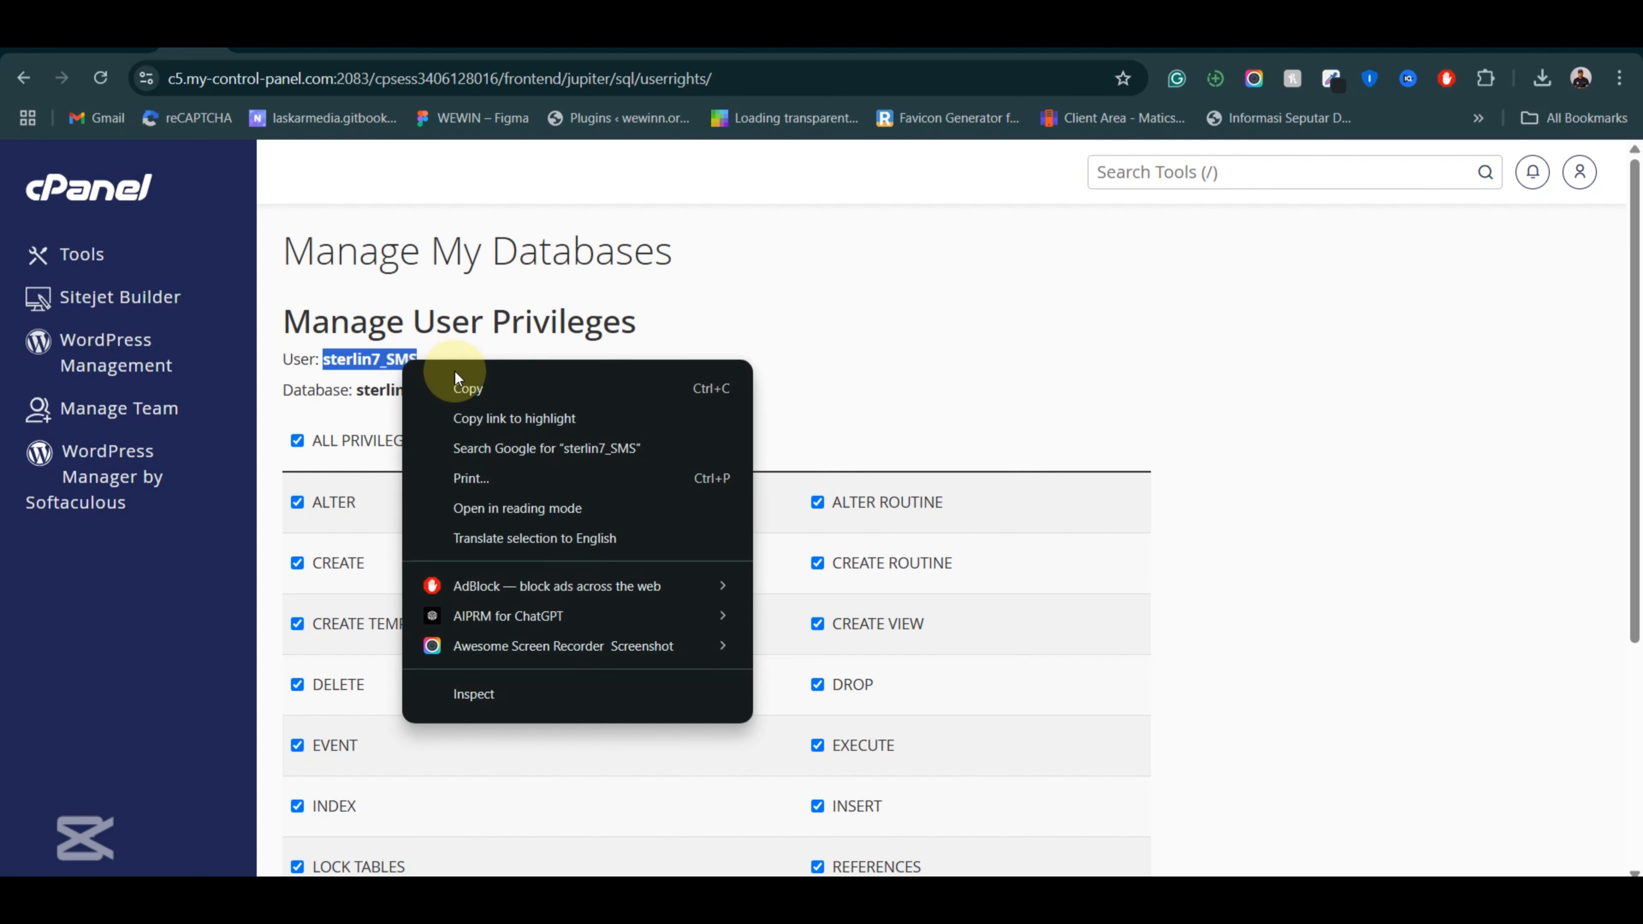
pyautogui.click(462, 389)
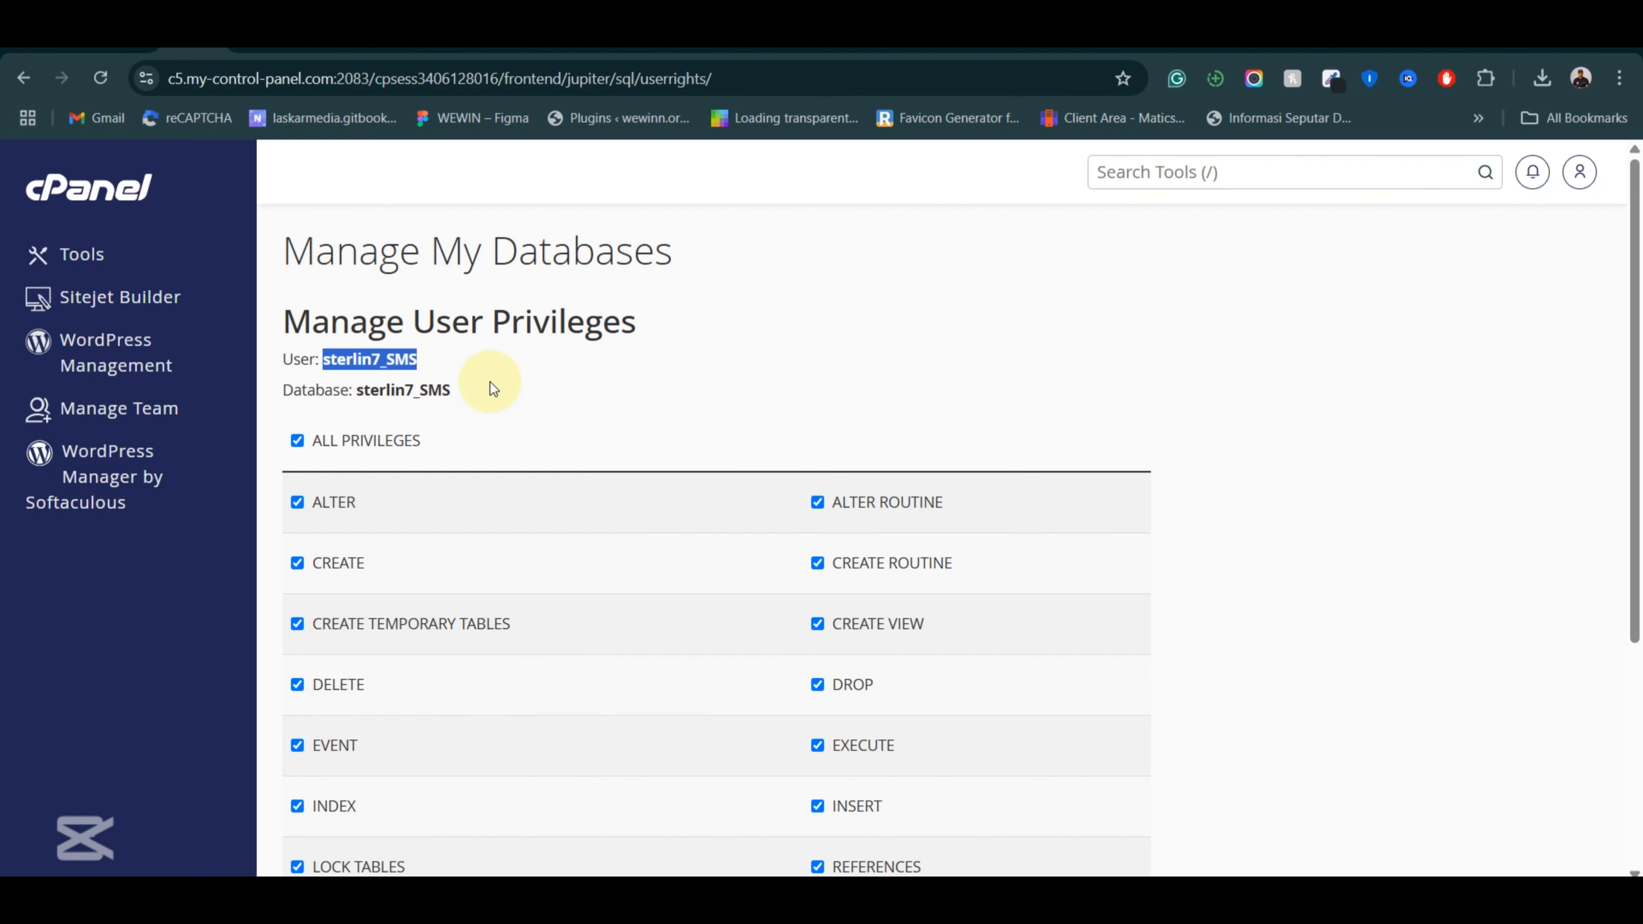
pyautogui.click(396, 20)
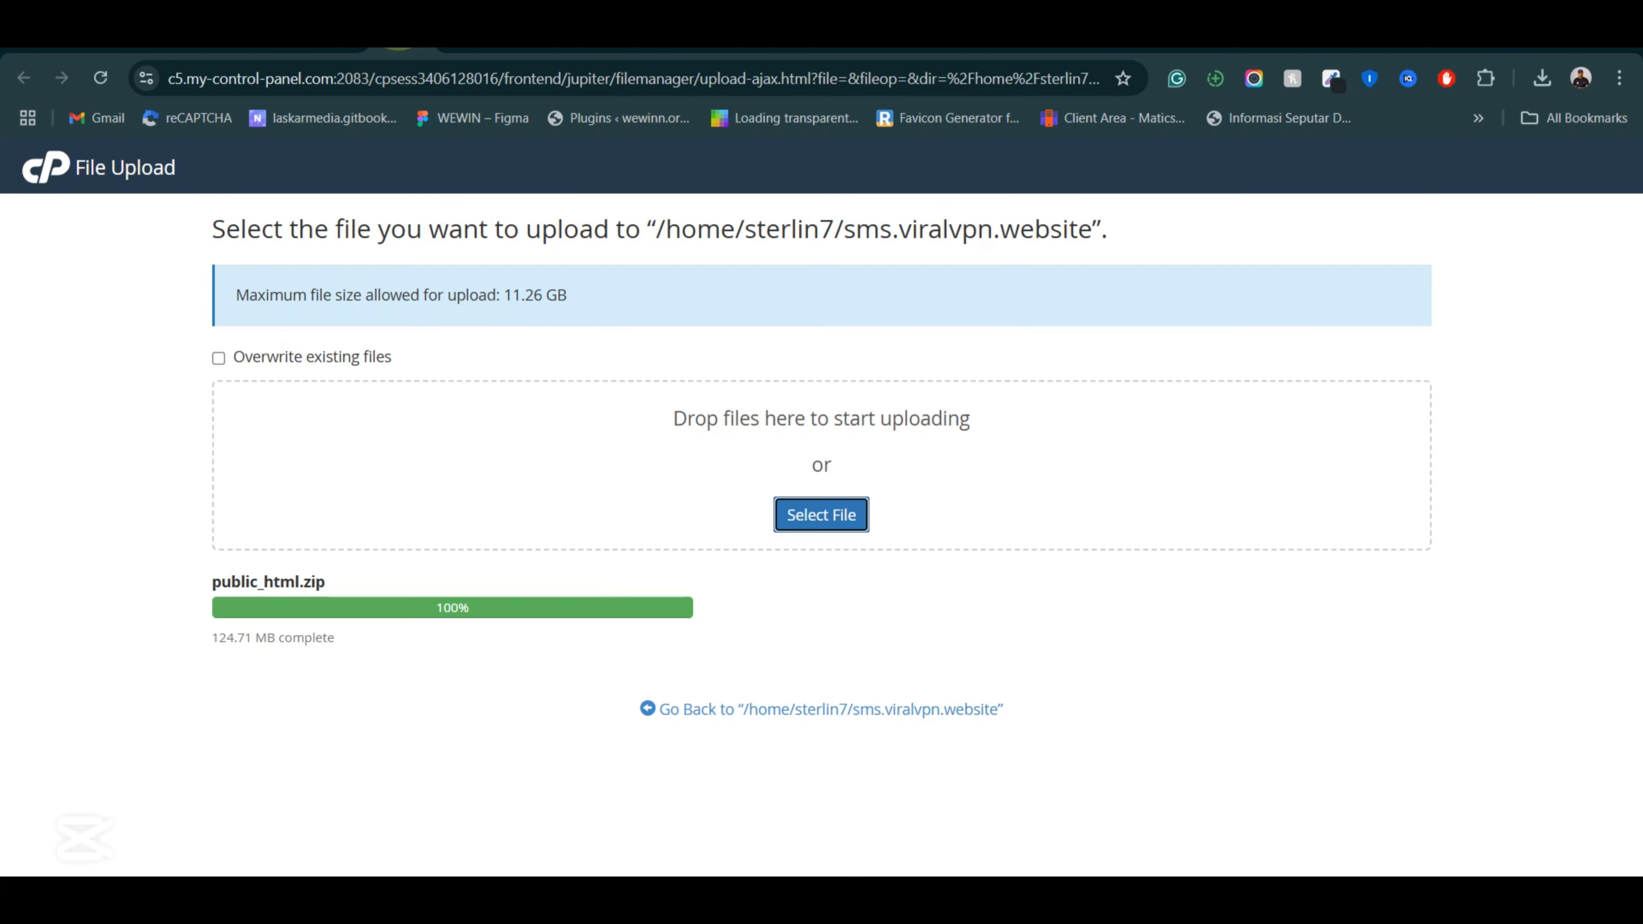
pyautogui.click(329, 23)
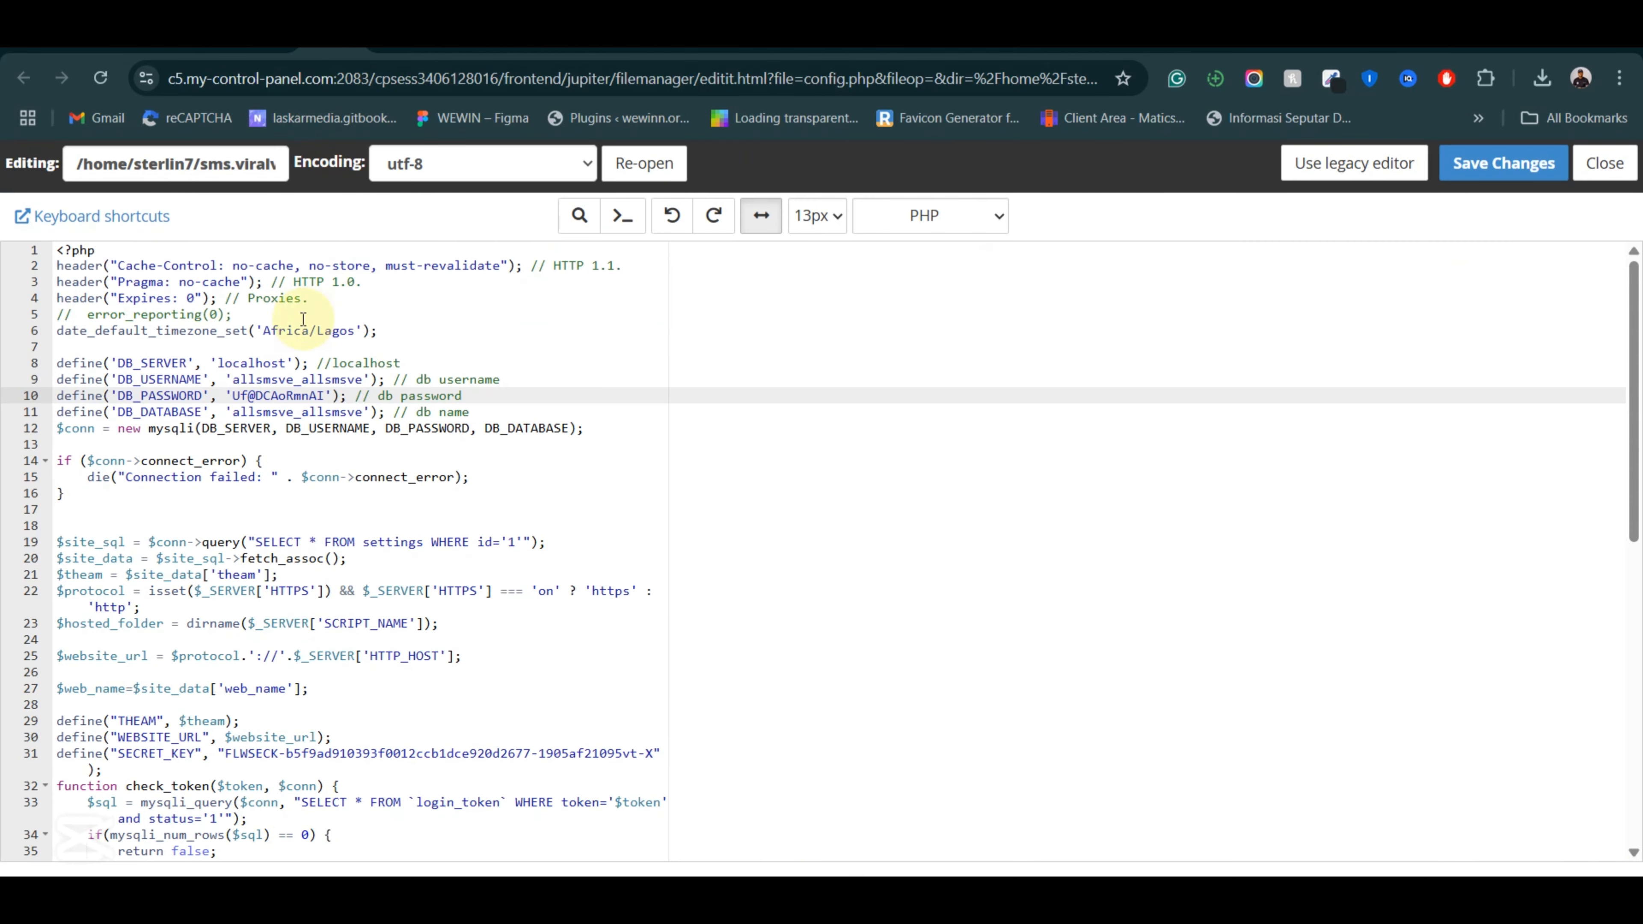
pyautogui.moveTo(233, 379); pyautogui.dragTo(332, 379)
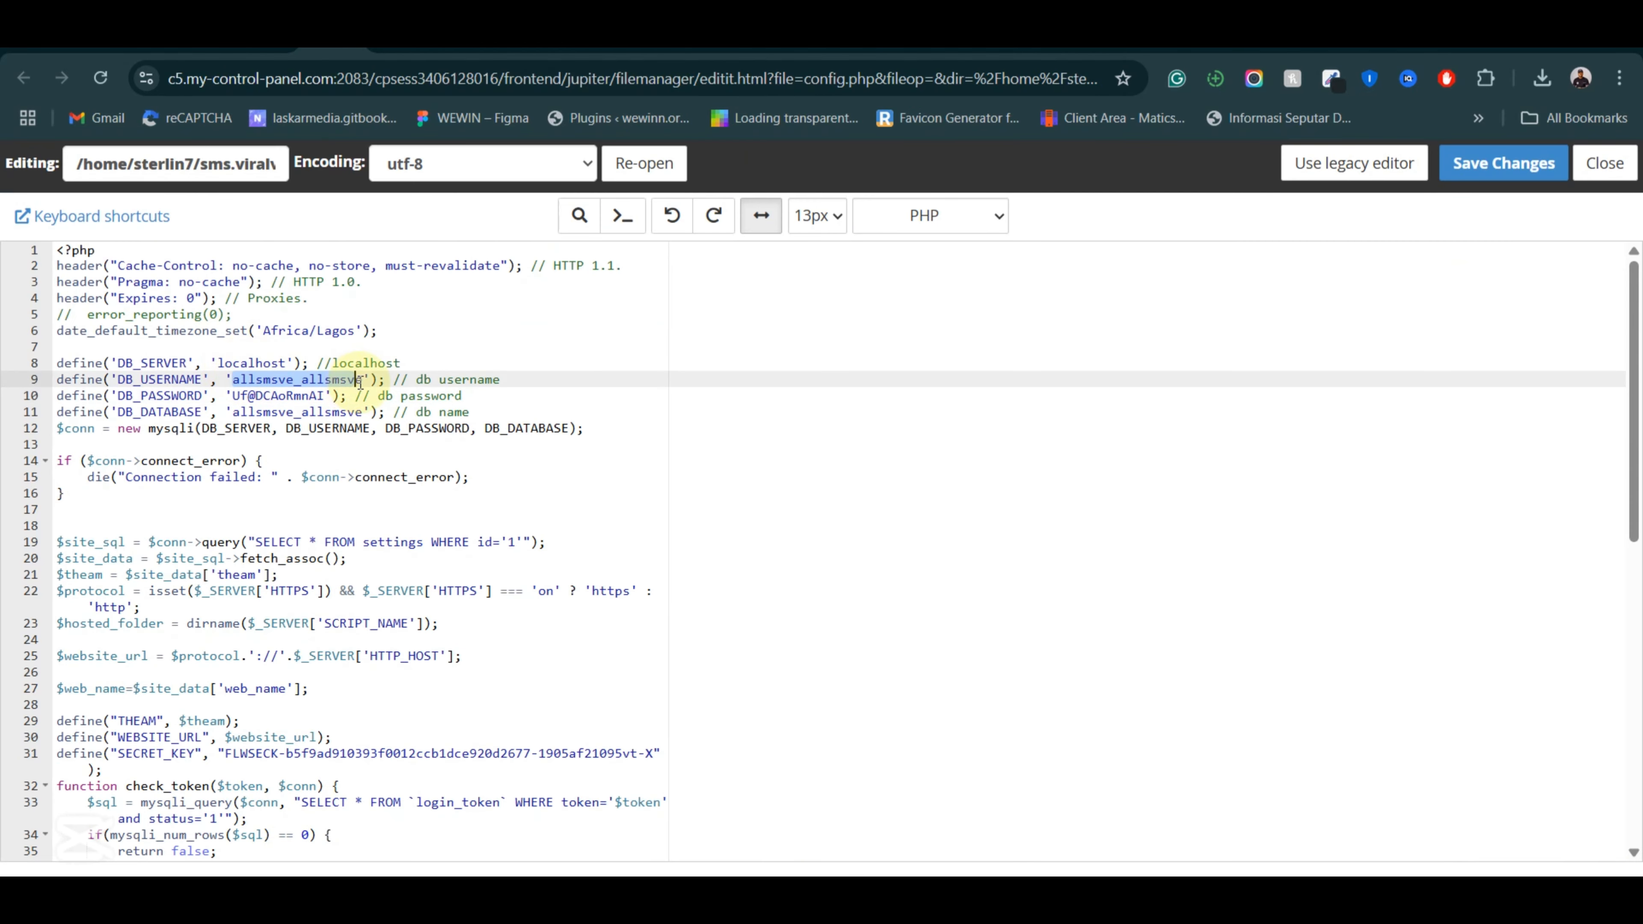
pyautogui.rightClick(319, 375)
pyautogui.click(430, 422)
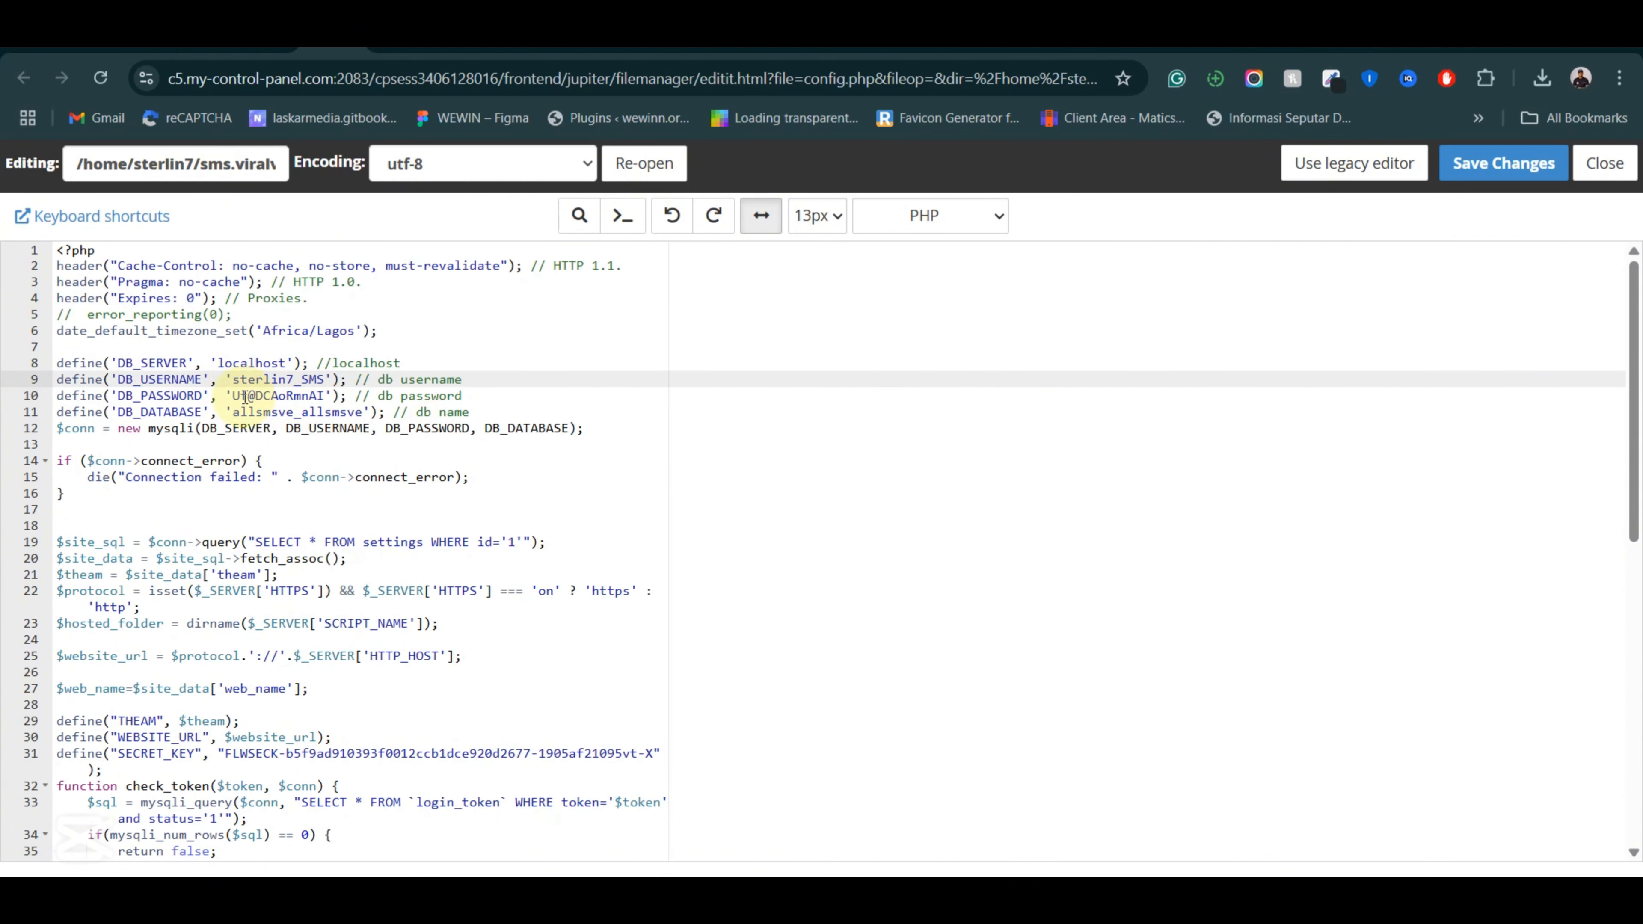
# Set the DB_DATABASE value in config.php to sterlin7_SMS and save the file
pyautogui.moveTo(234, 411); pyautogui.dragTo(336, 411)
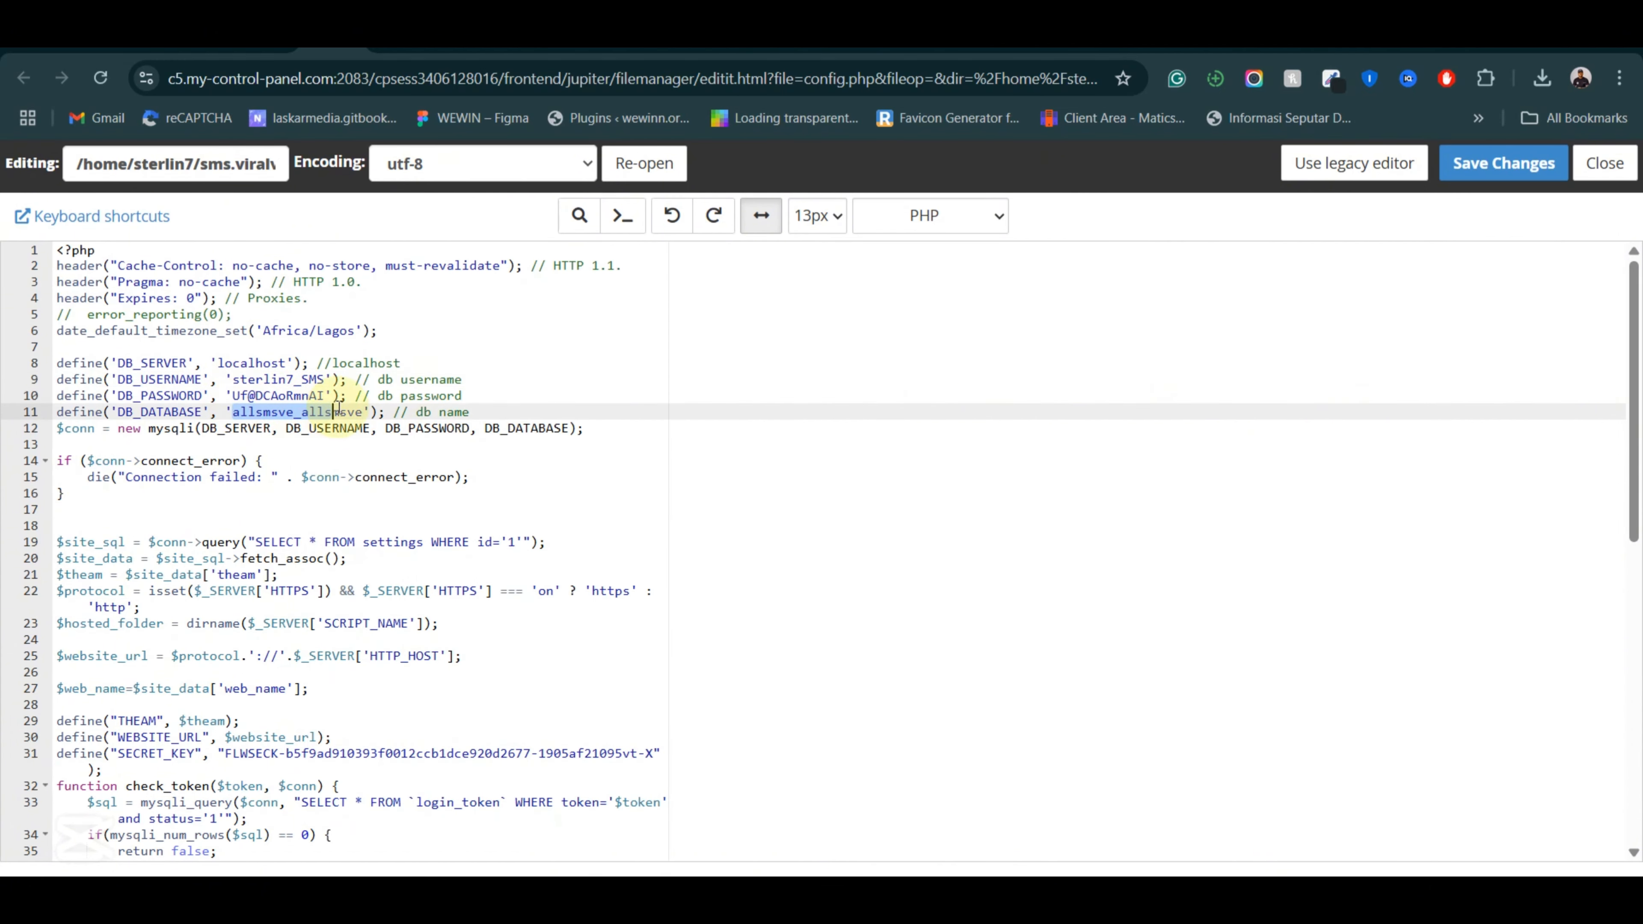
pyautogui.rightClick(364, 408)
pyautogui.click(395, 420)
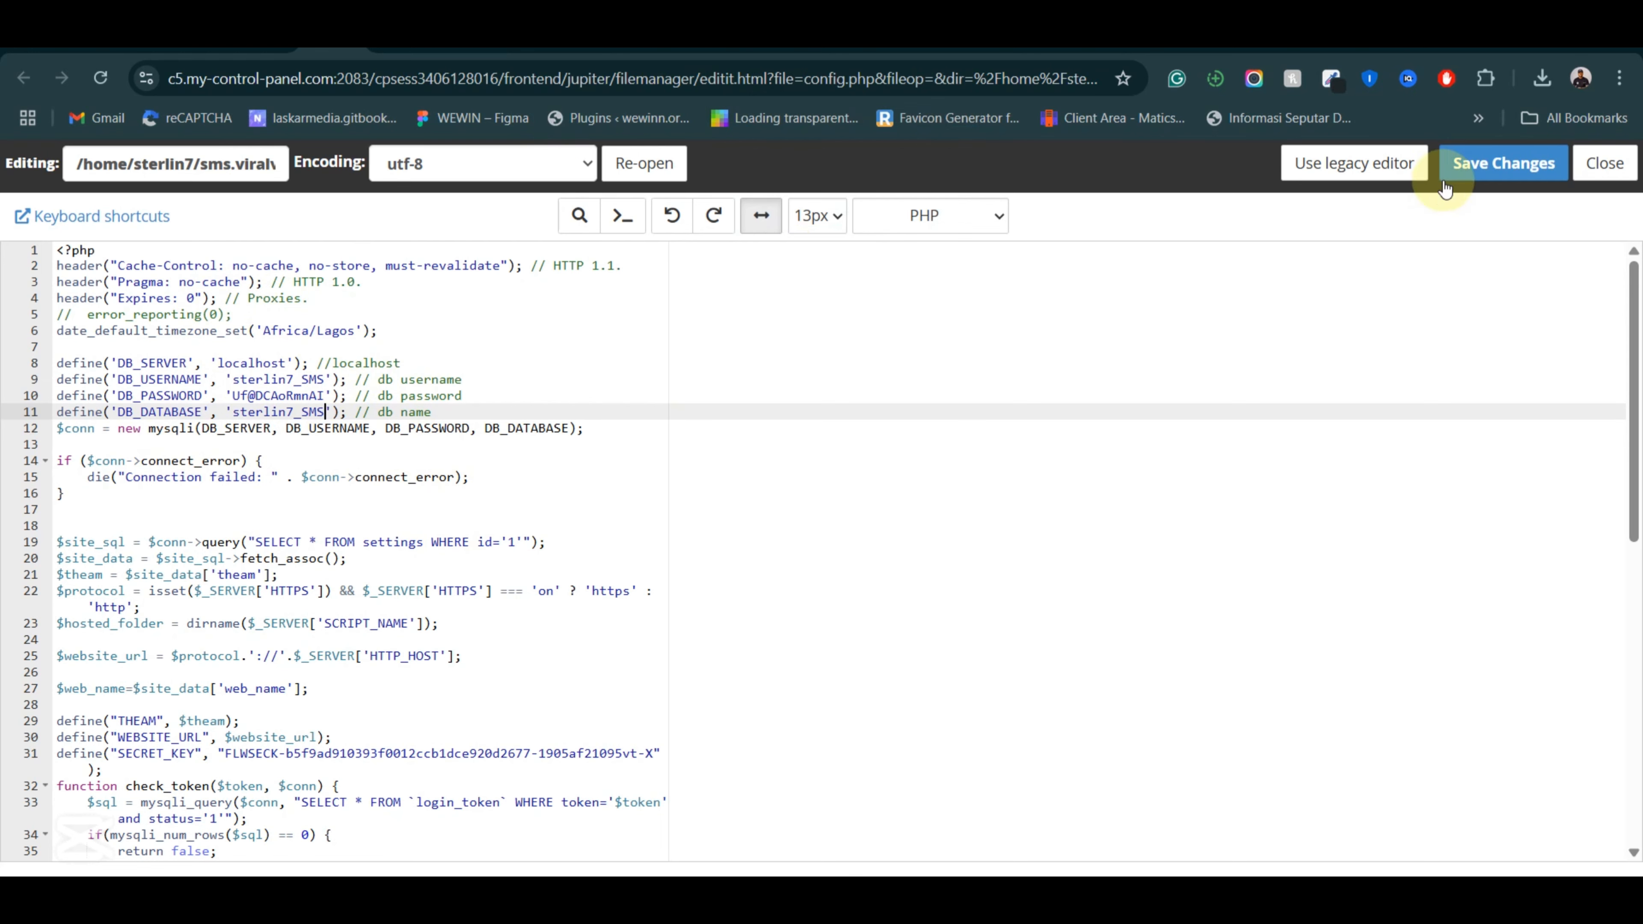
pyautogui.click(1453, 172)
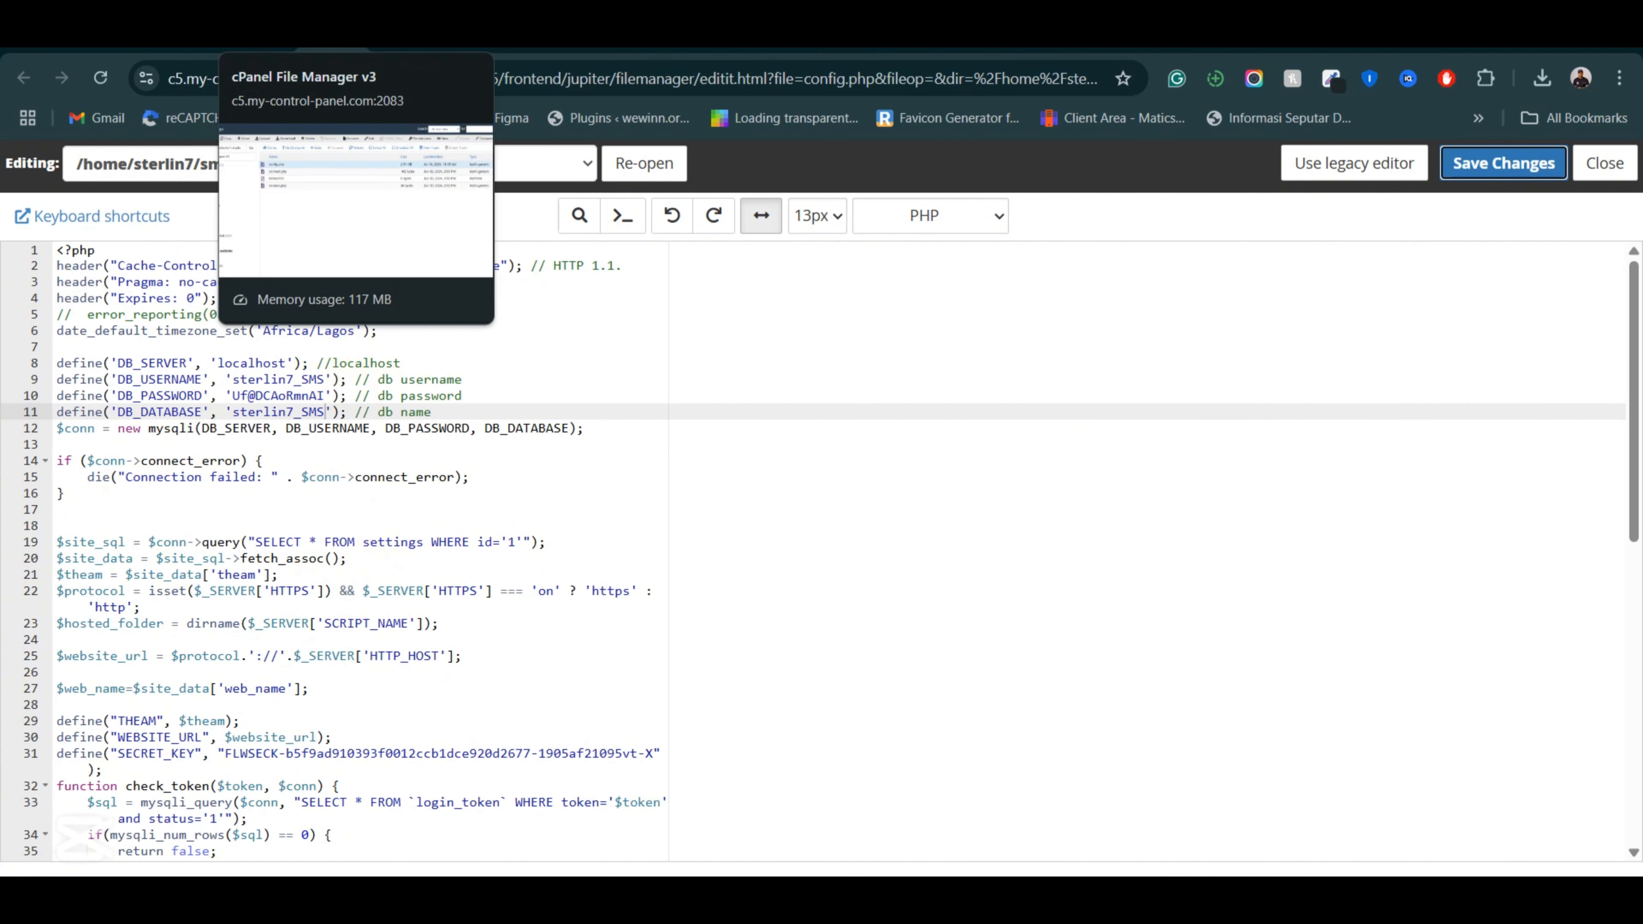
# Return to the cPanel Tools page and open phpMyAdmin from the Databases section
pyautogui.click(194, 51)
pyautogui.click(118, 208)
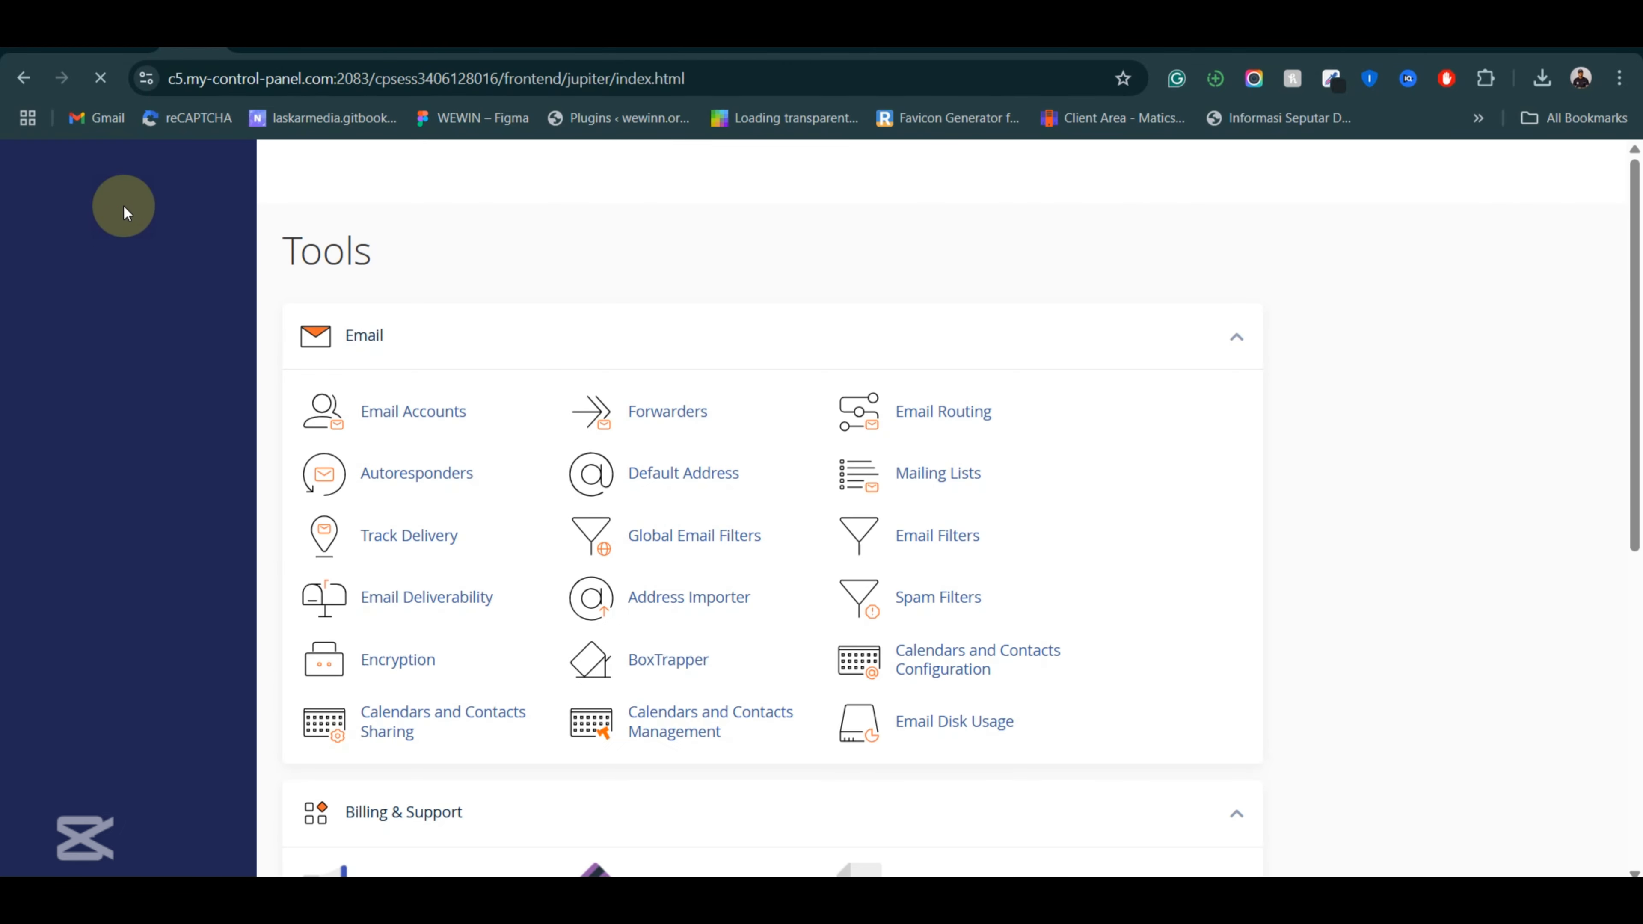
pyautogui.scroll(-10, 478, 627)
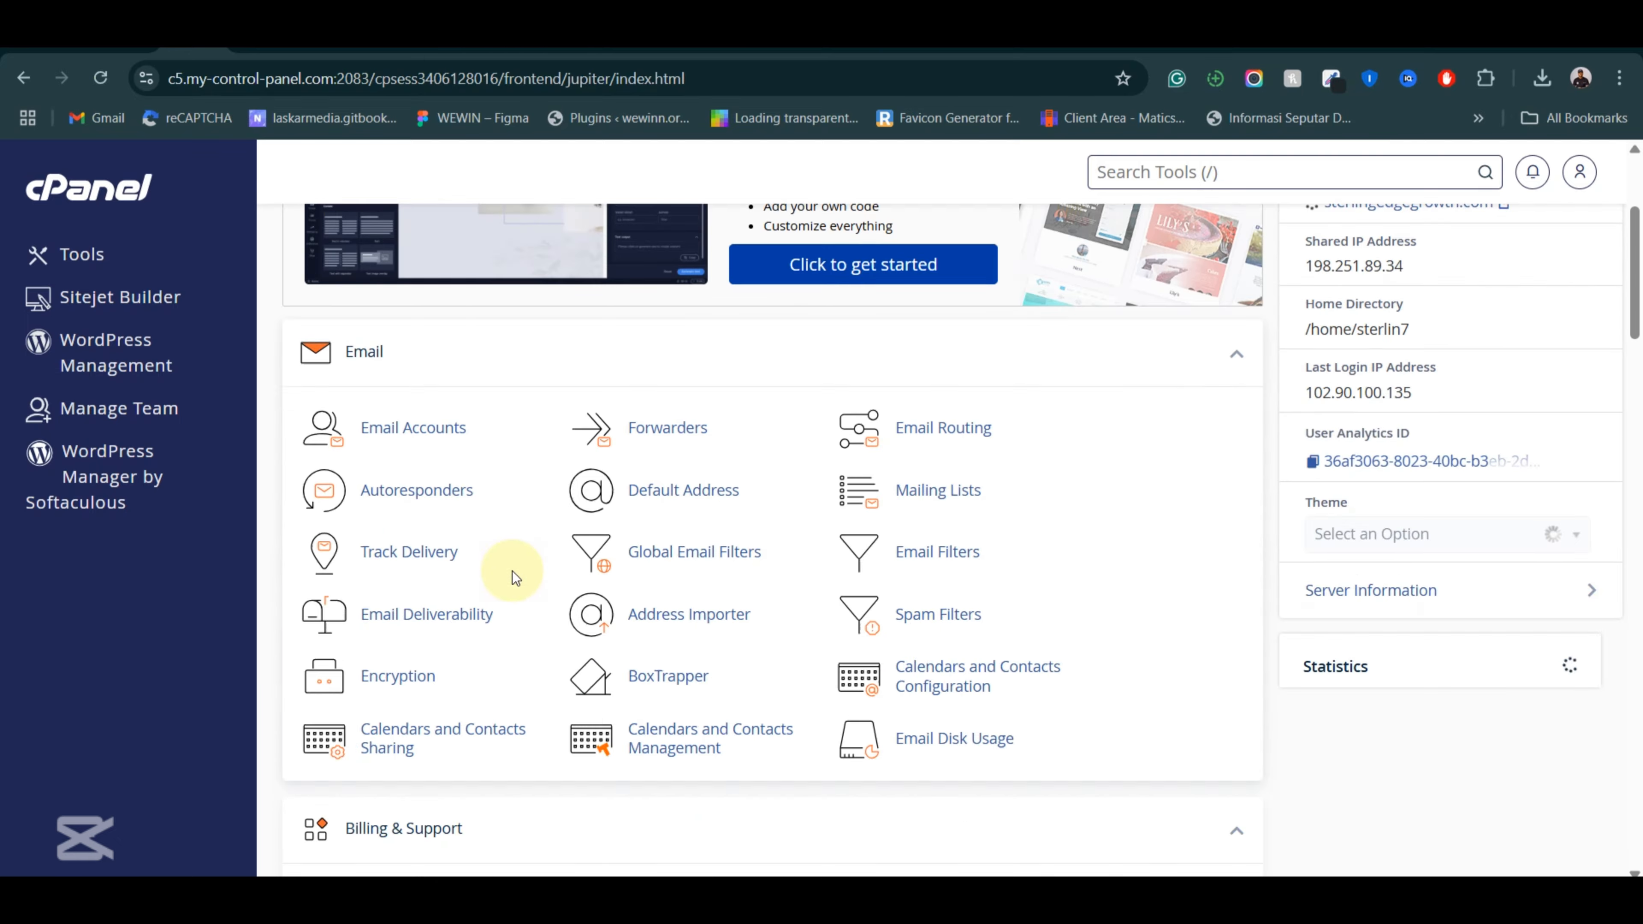
pyautogui.scroll(-10, 432, 584)
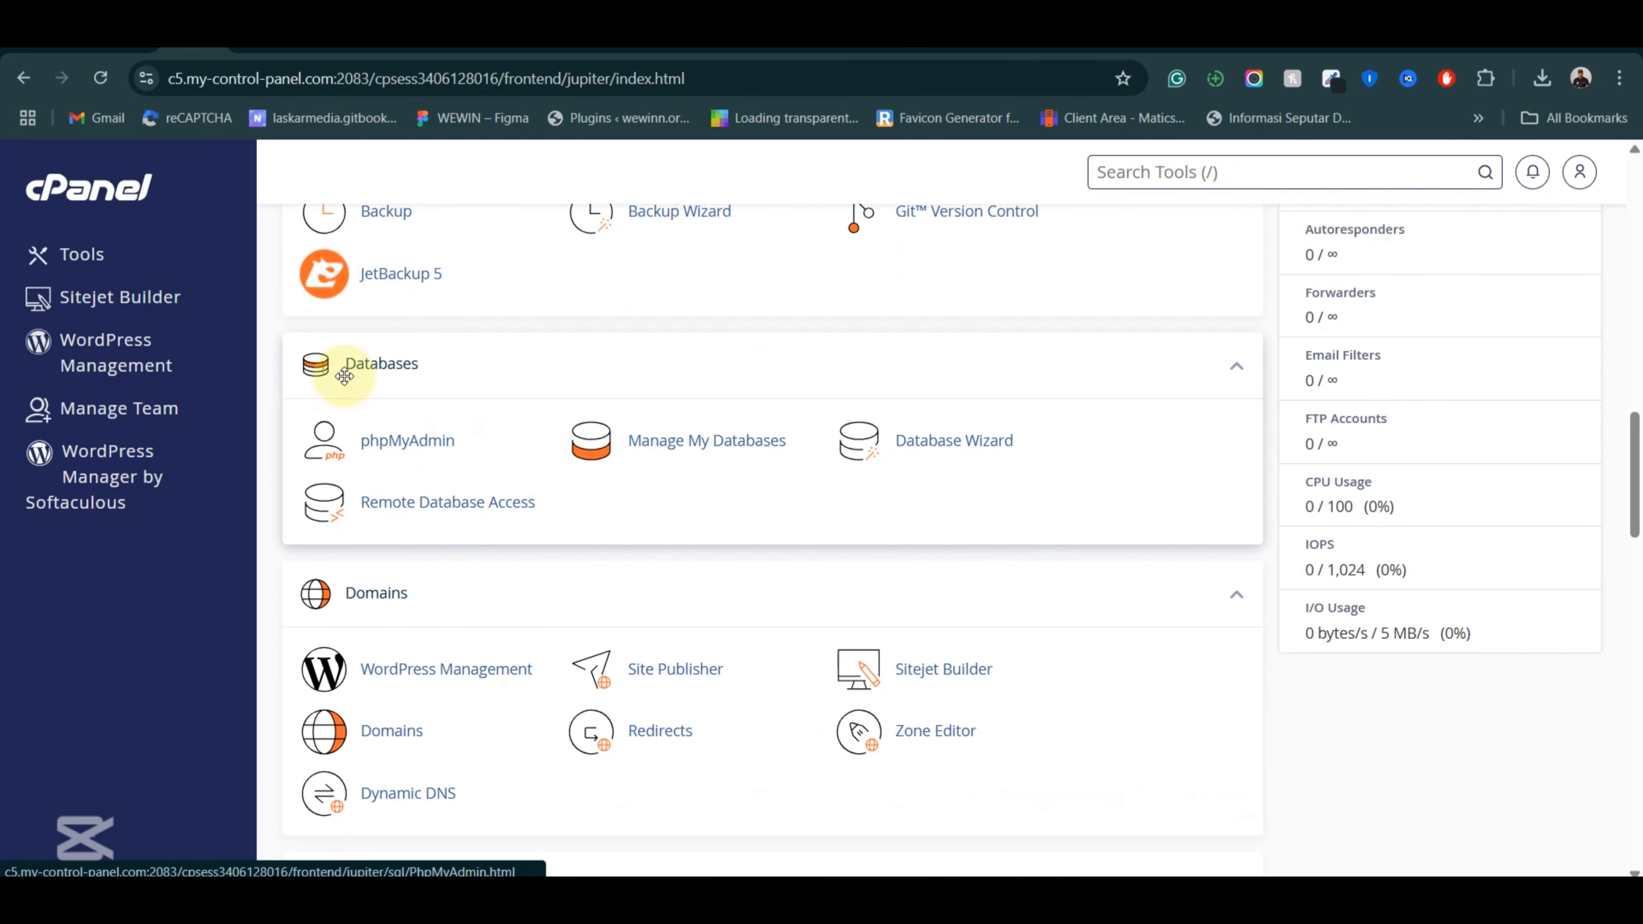
pyautogui.click(387, 448)
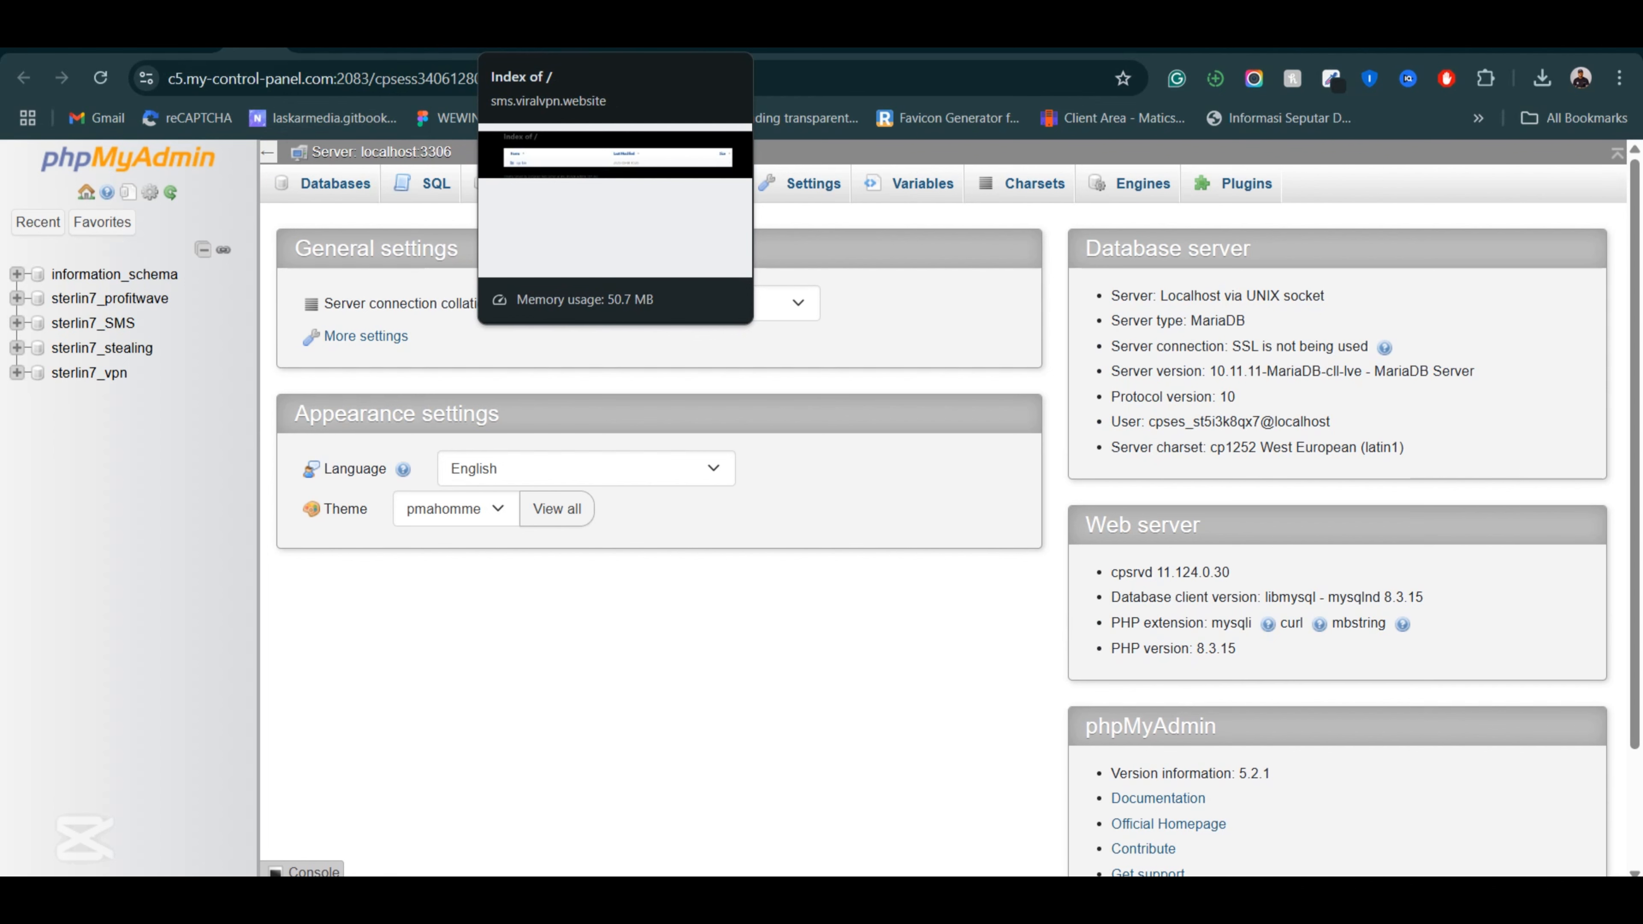
# Reload the sms.viralvpn.website page and look over the site's home page
pyautogui.click(517, 49)
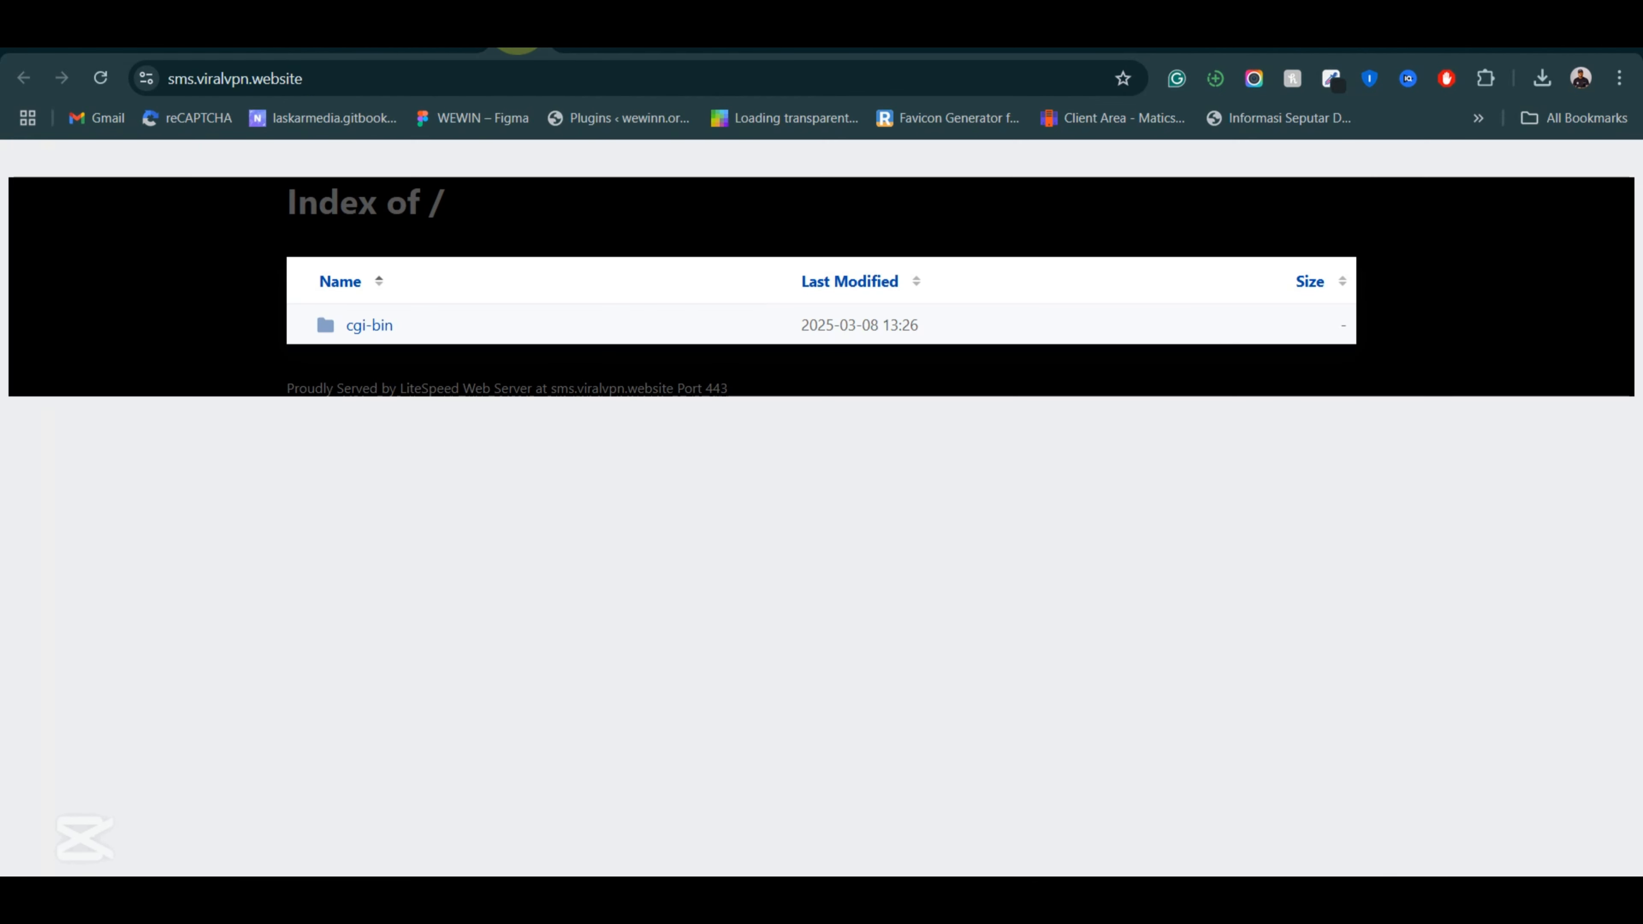
pyautogui.click(101, 78)
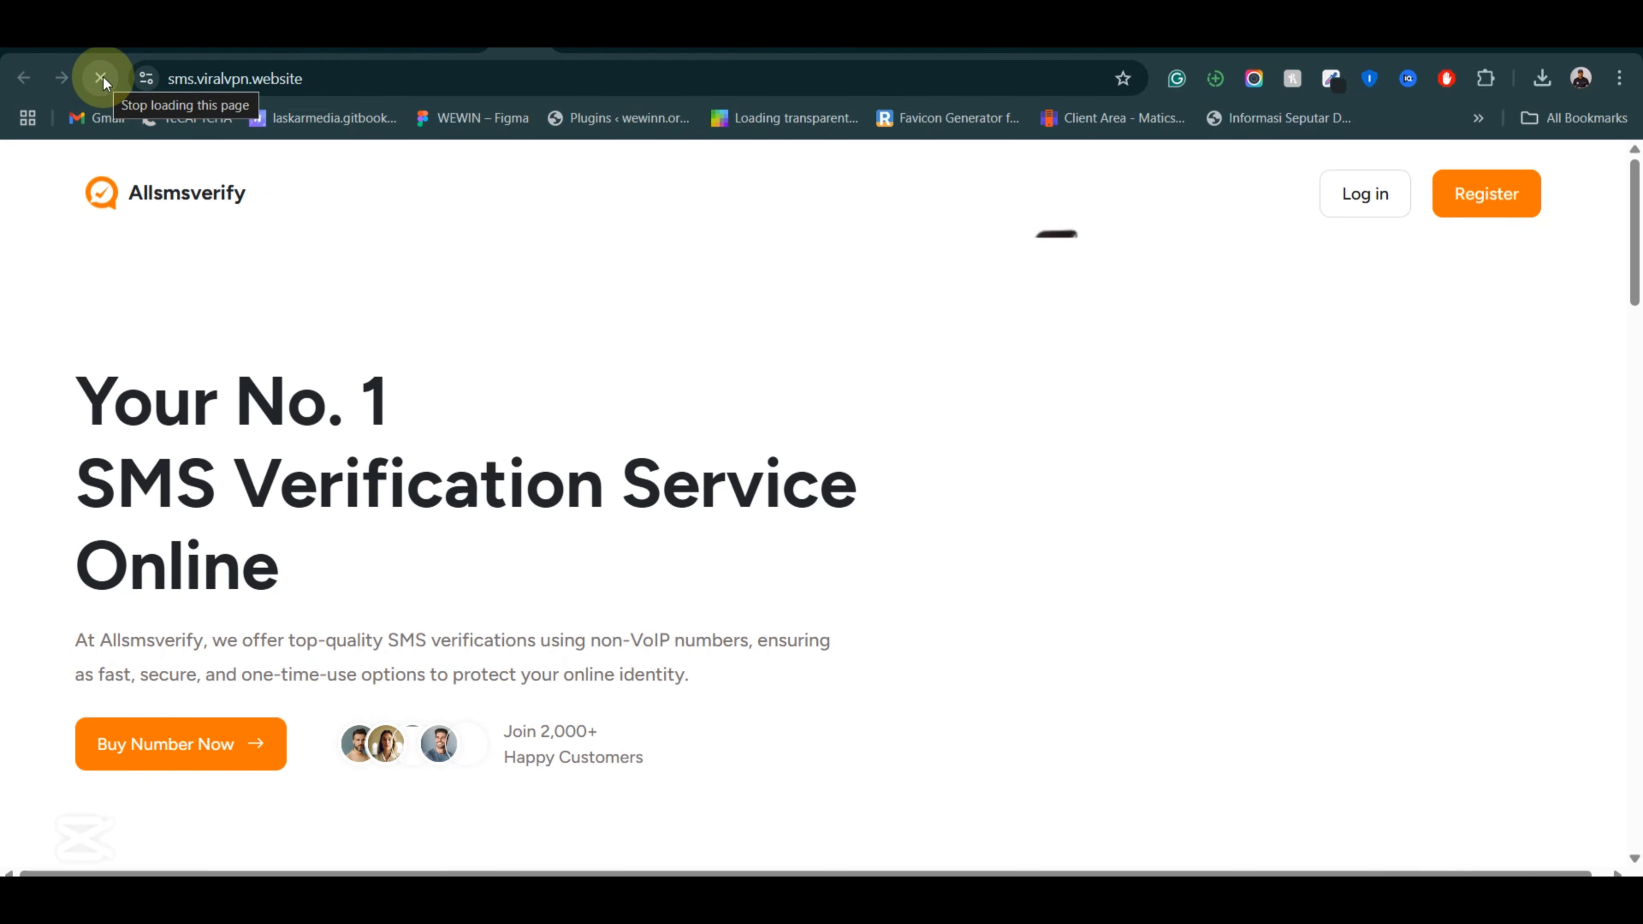
pyautogui.scroll(-10, 798, 340)
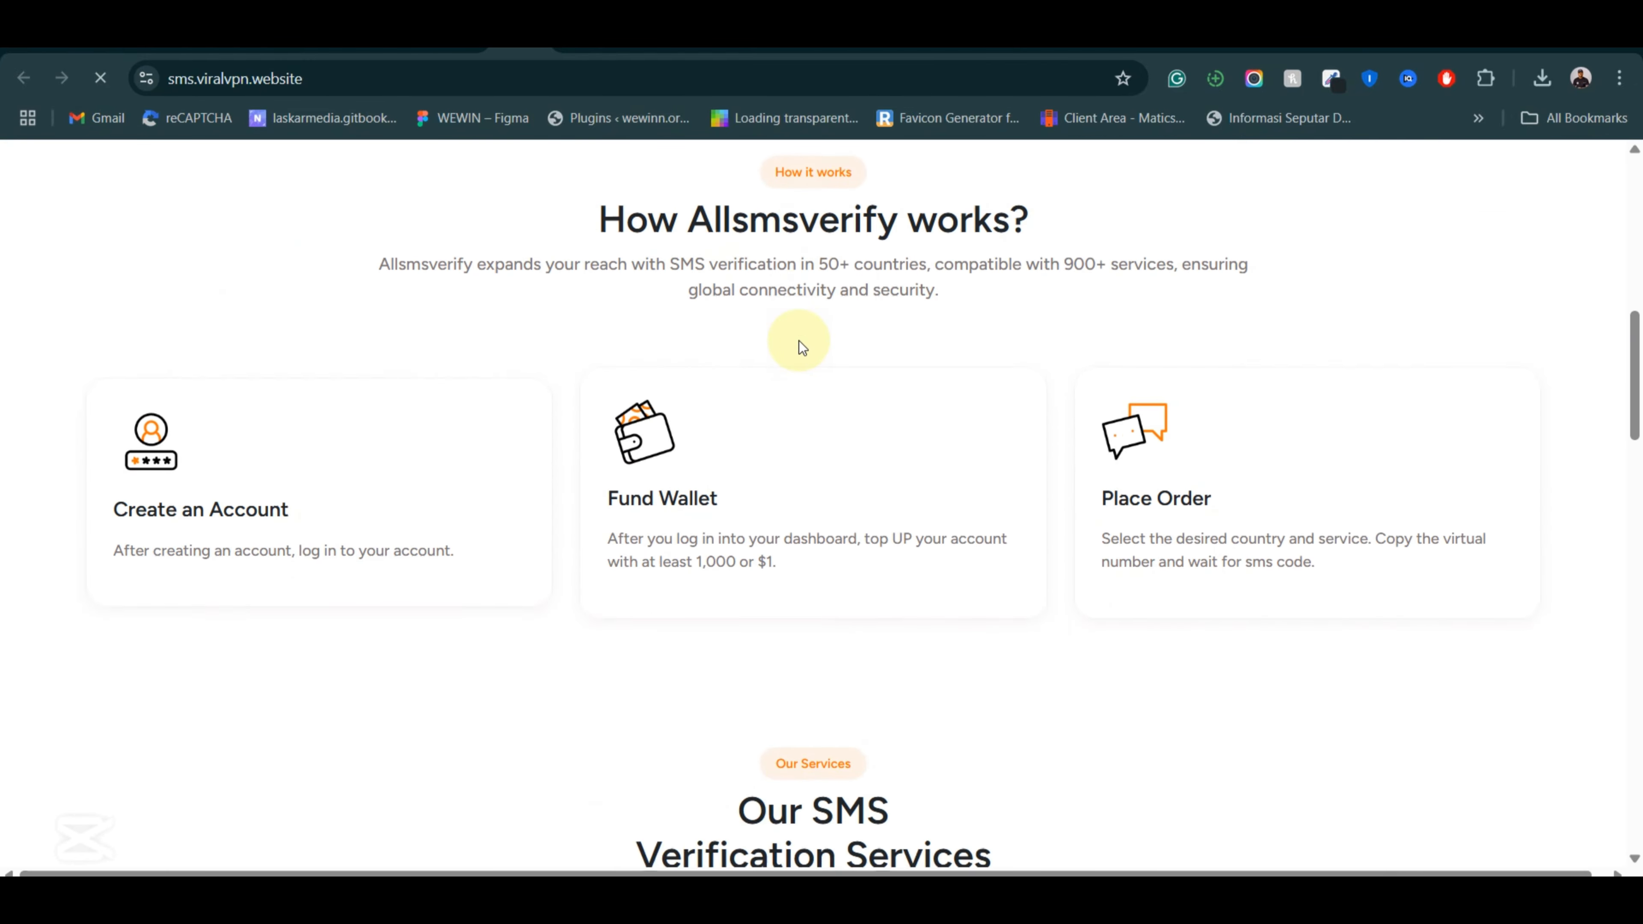
pyautogui.scroll(10, 803, 339)
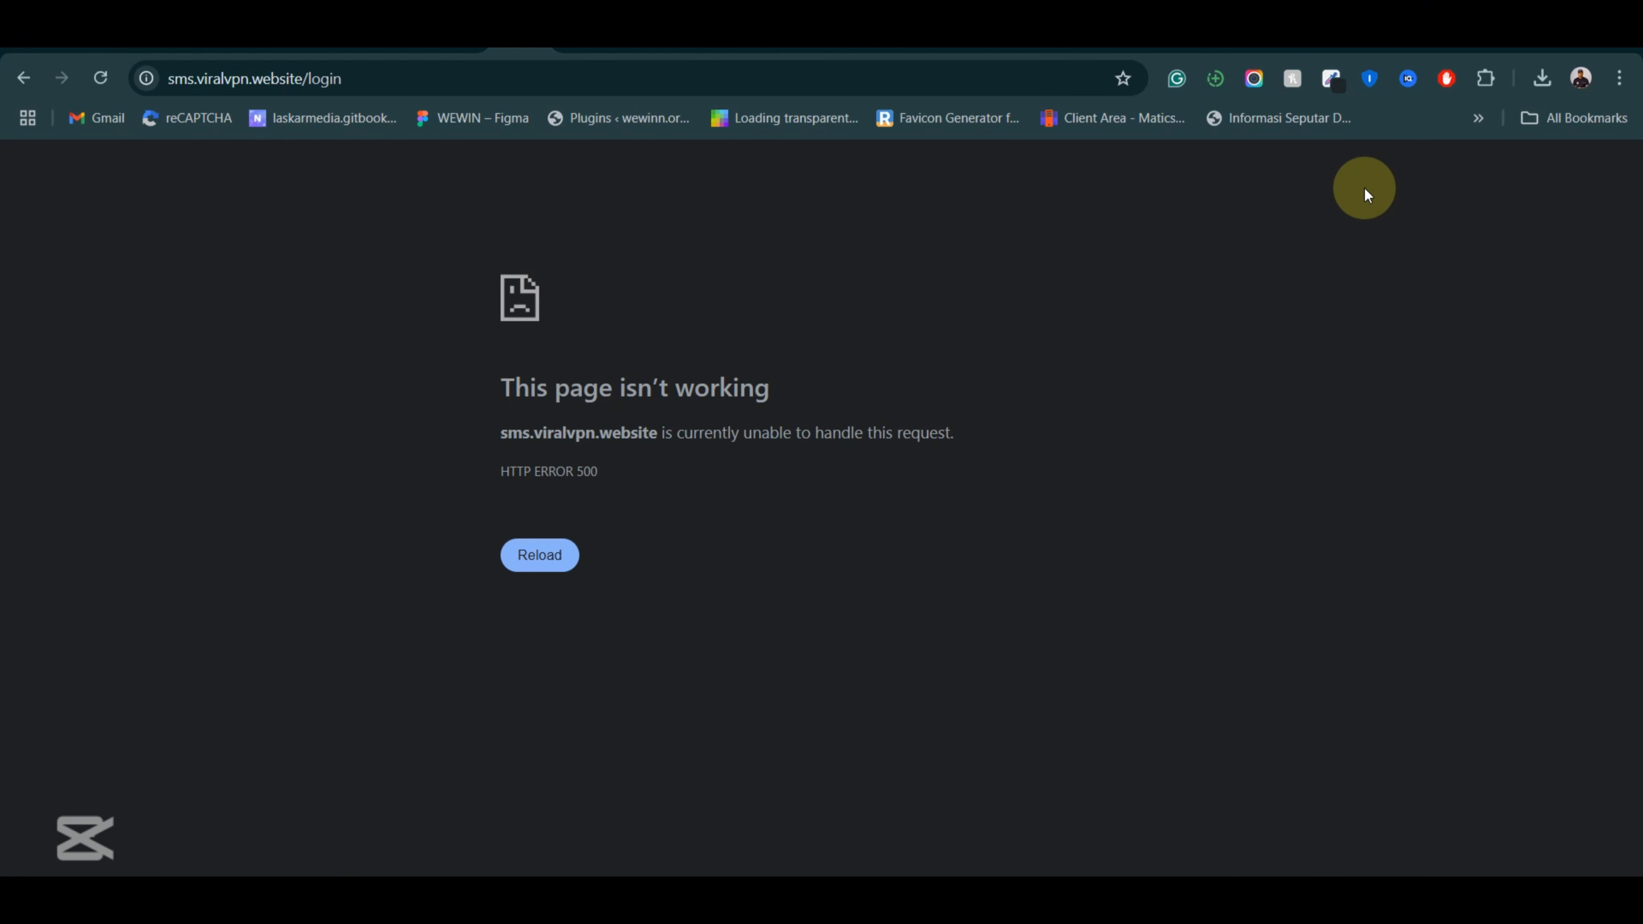
# Return from the login page to the site's home page, and open MultiPHP Manager in cPanel's Software section
pyautogui.click(23, 78)
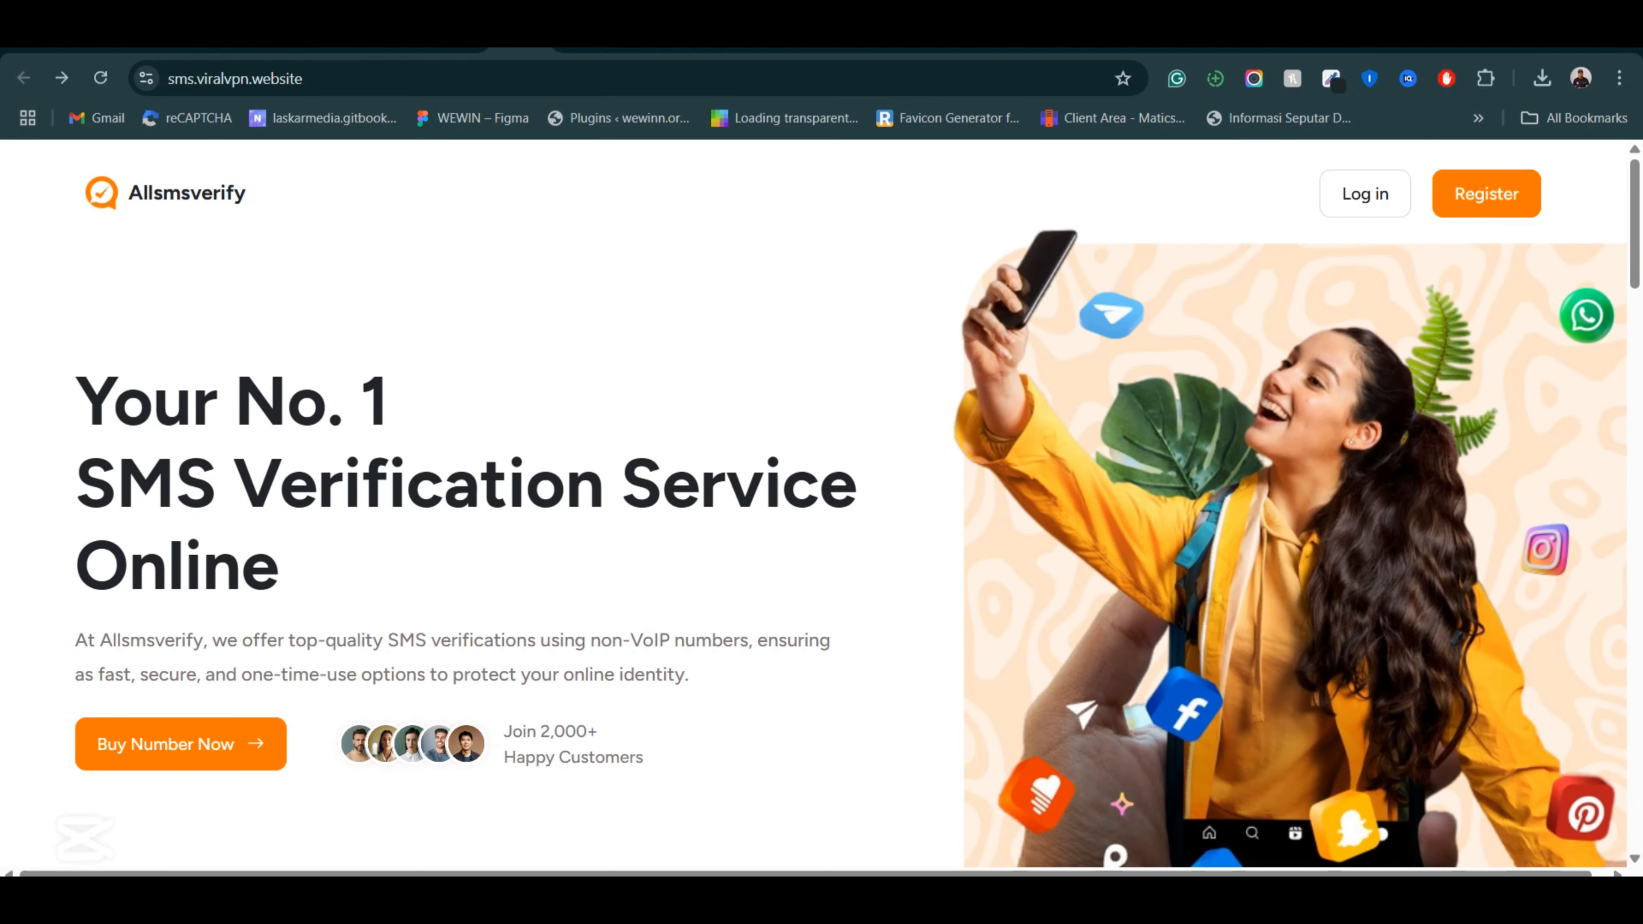
pyautogui.click(187, 40)
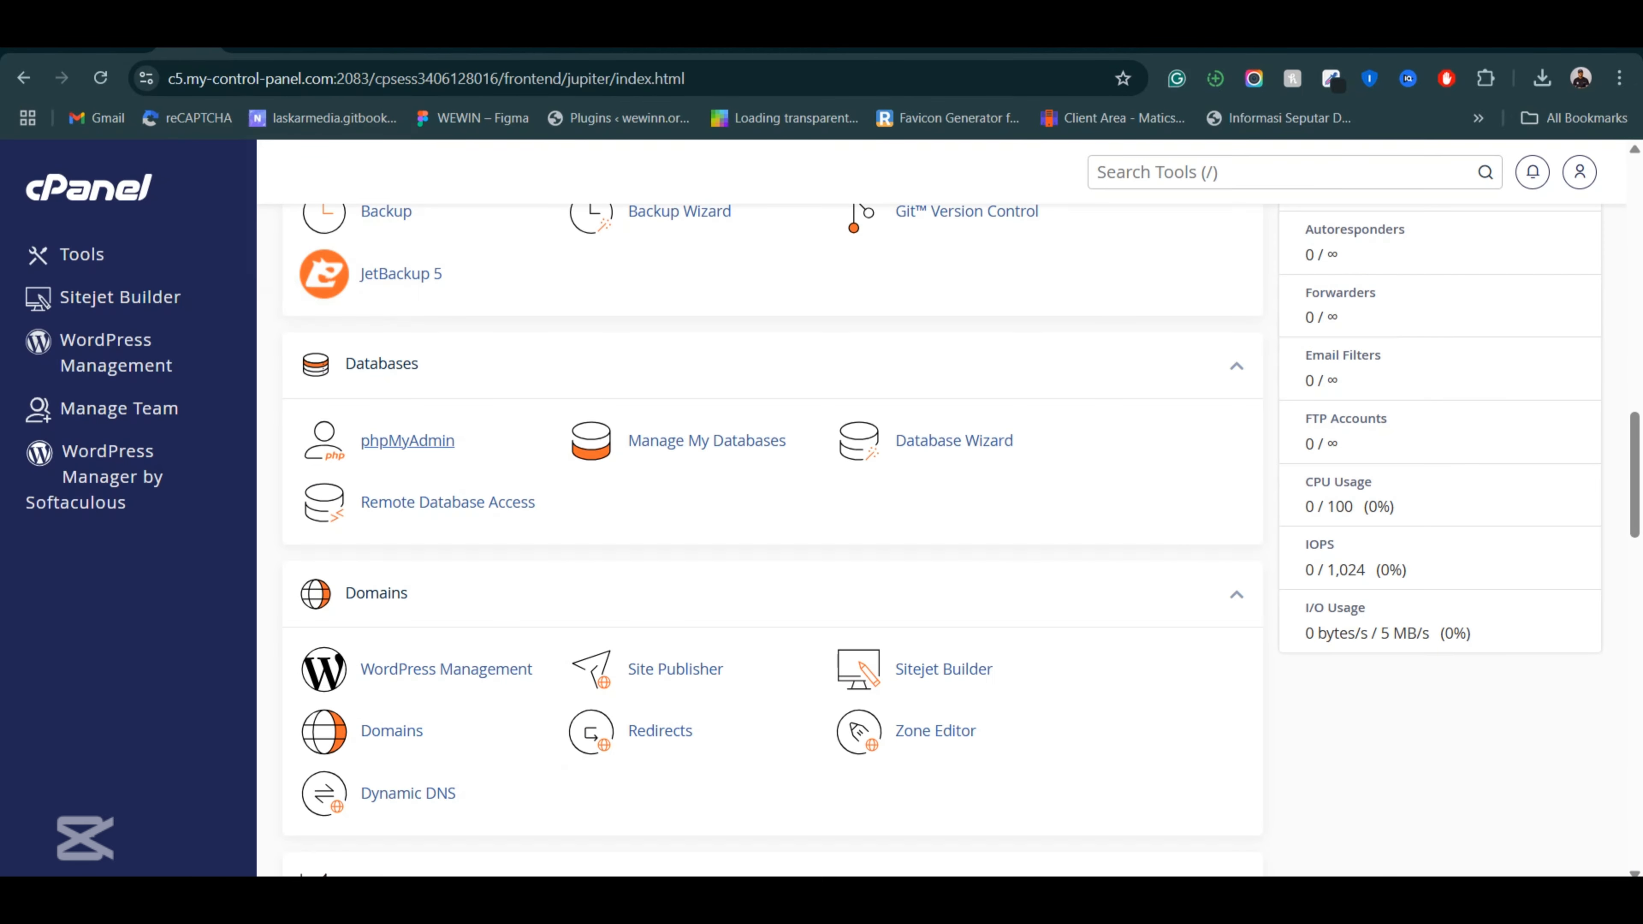
pyautogui.scroll(-20, 495, 532)
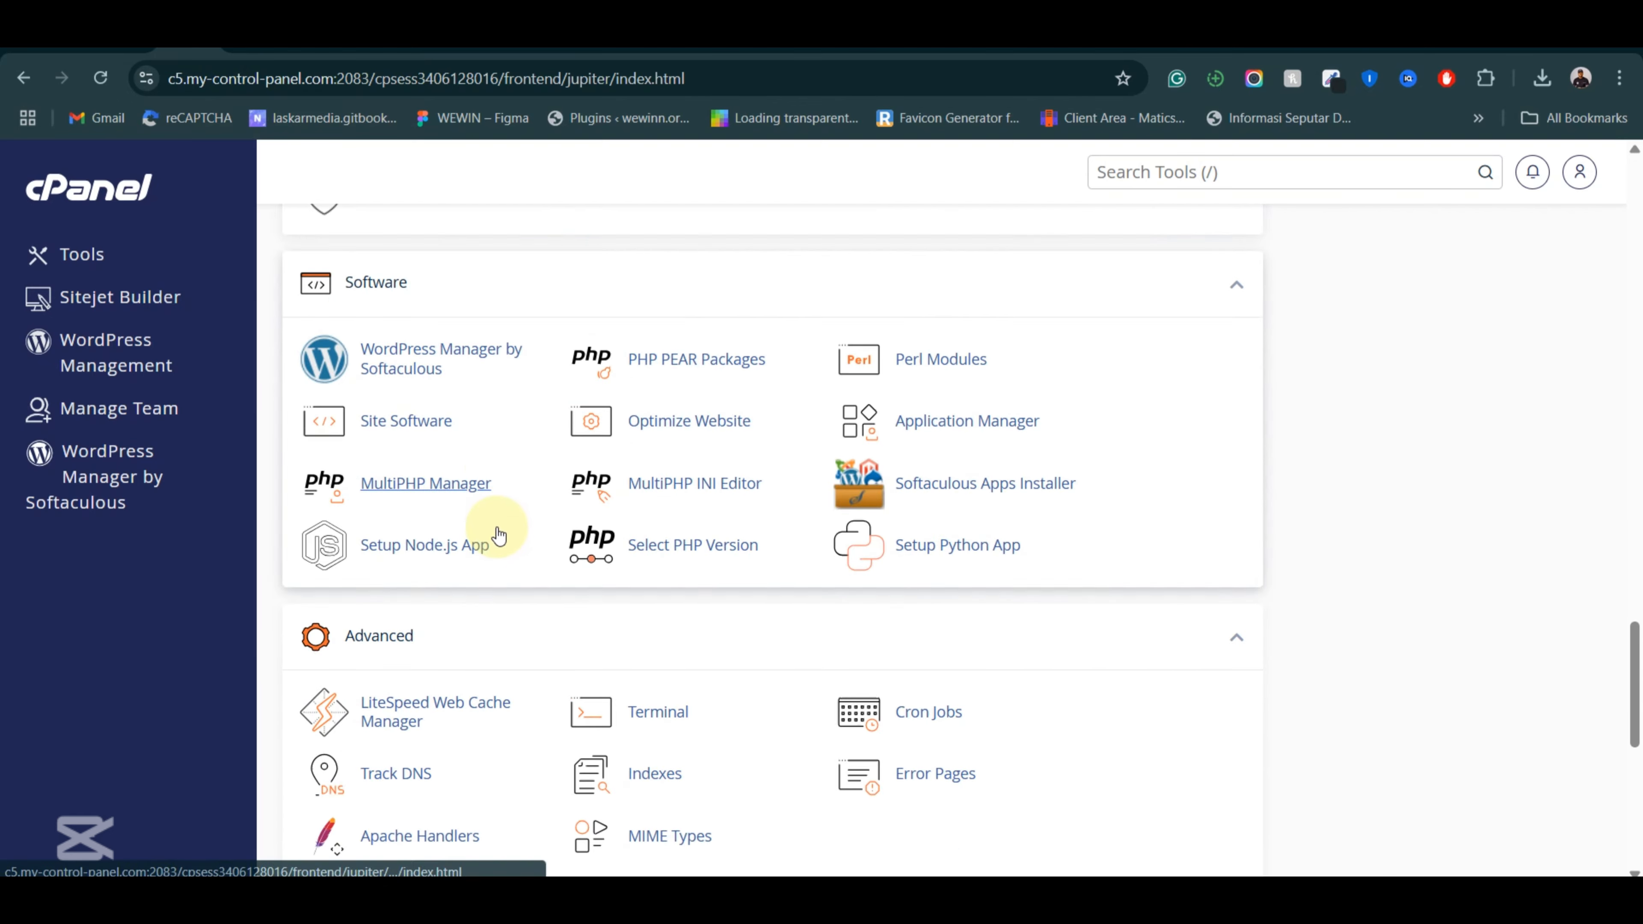
pyautogui.scroll(2, 671, 298)
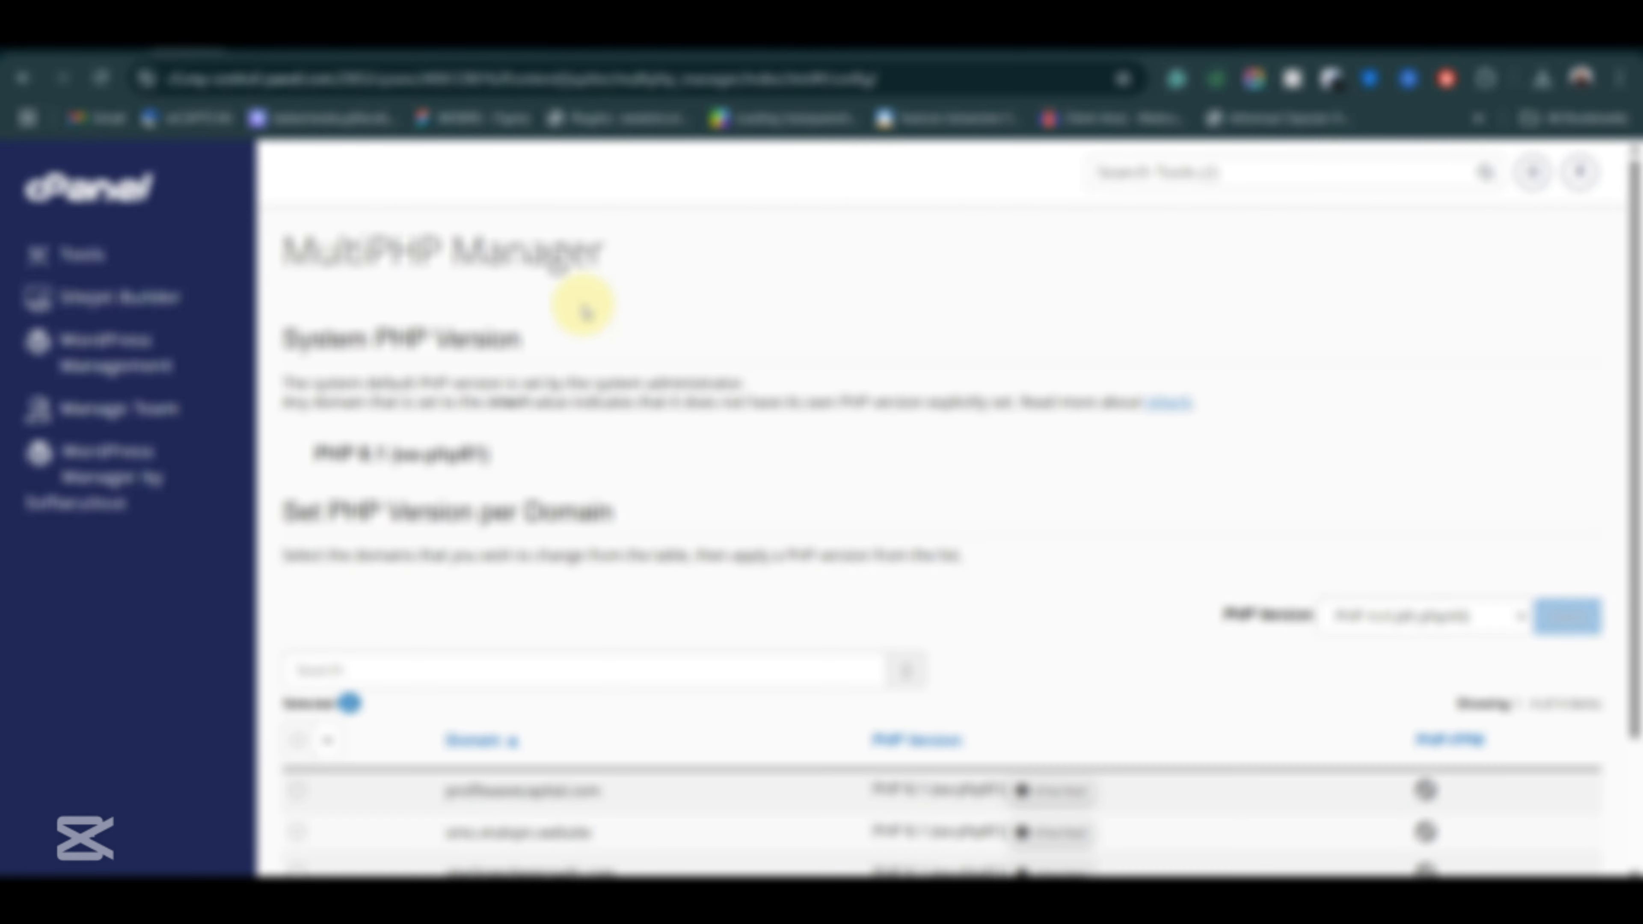
pyautogui.scroll(-3, 816, 475)
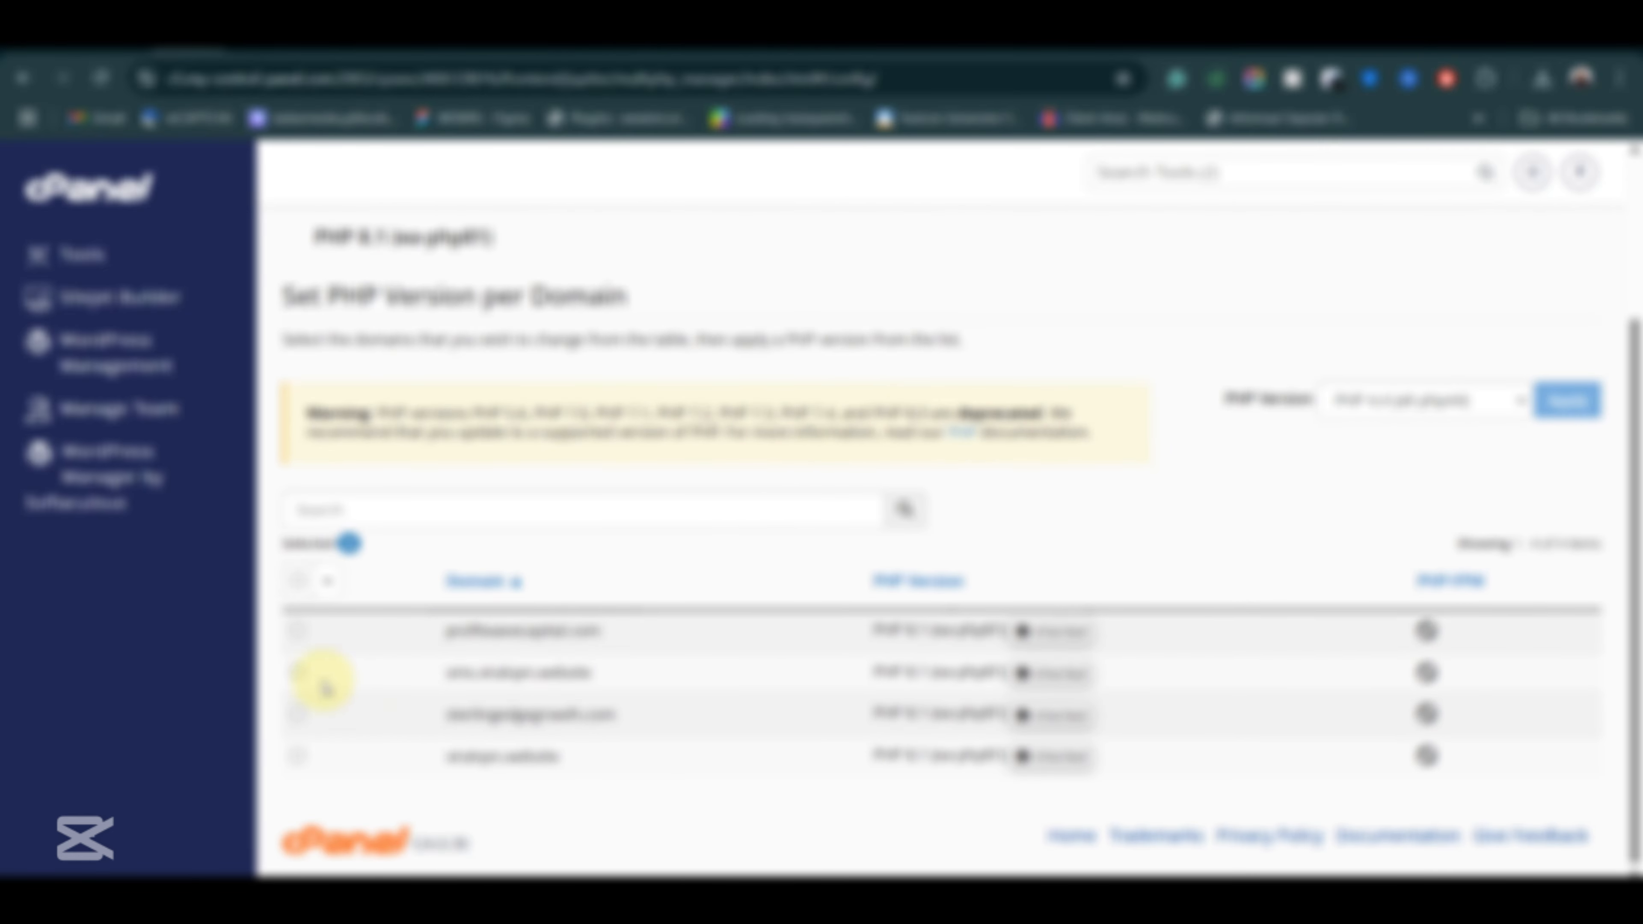
# Apply a different PHP version to the sms.viralvpn.website domain and test the site's login page again
pyautogui.click(297, 673)
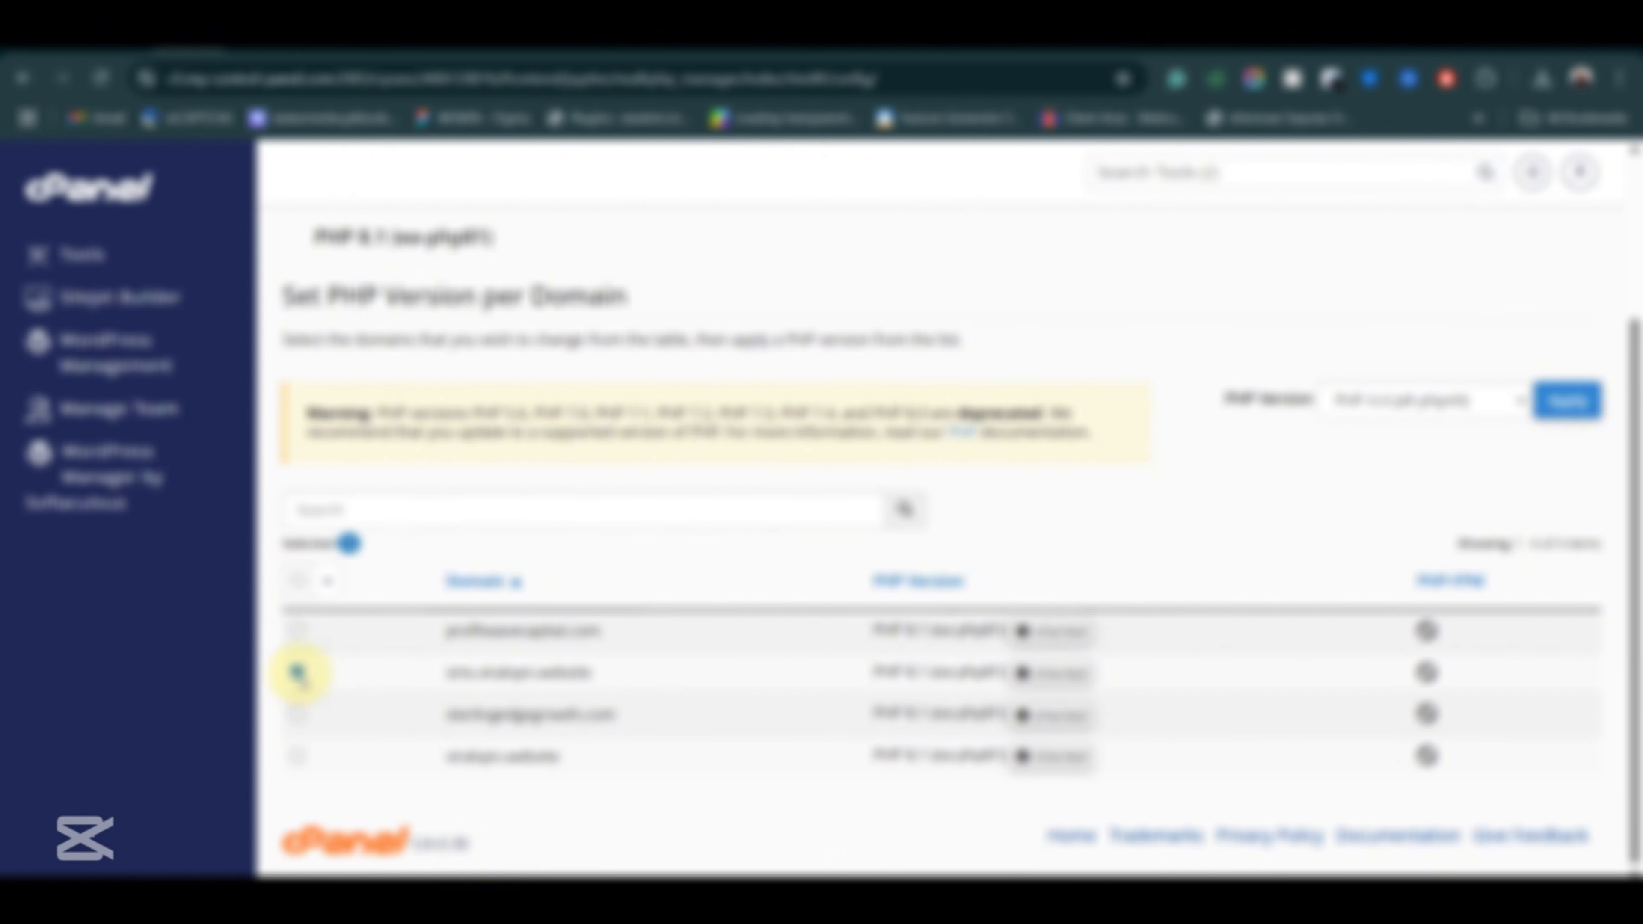
pyautogui.click(1469, 414)
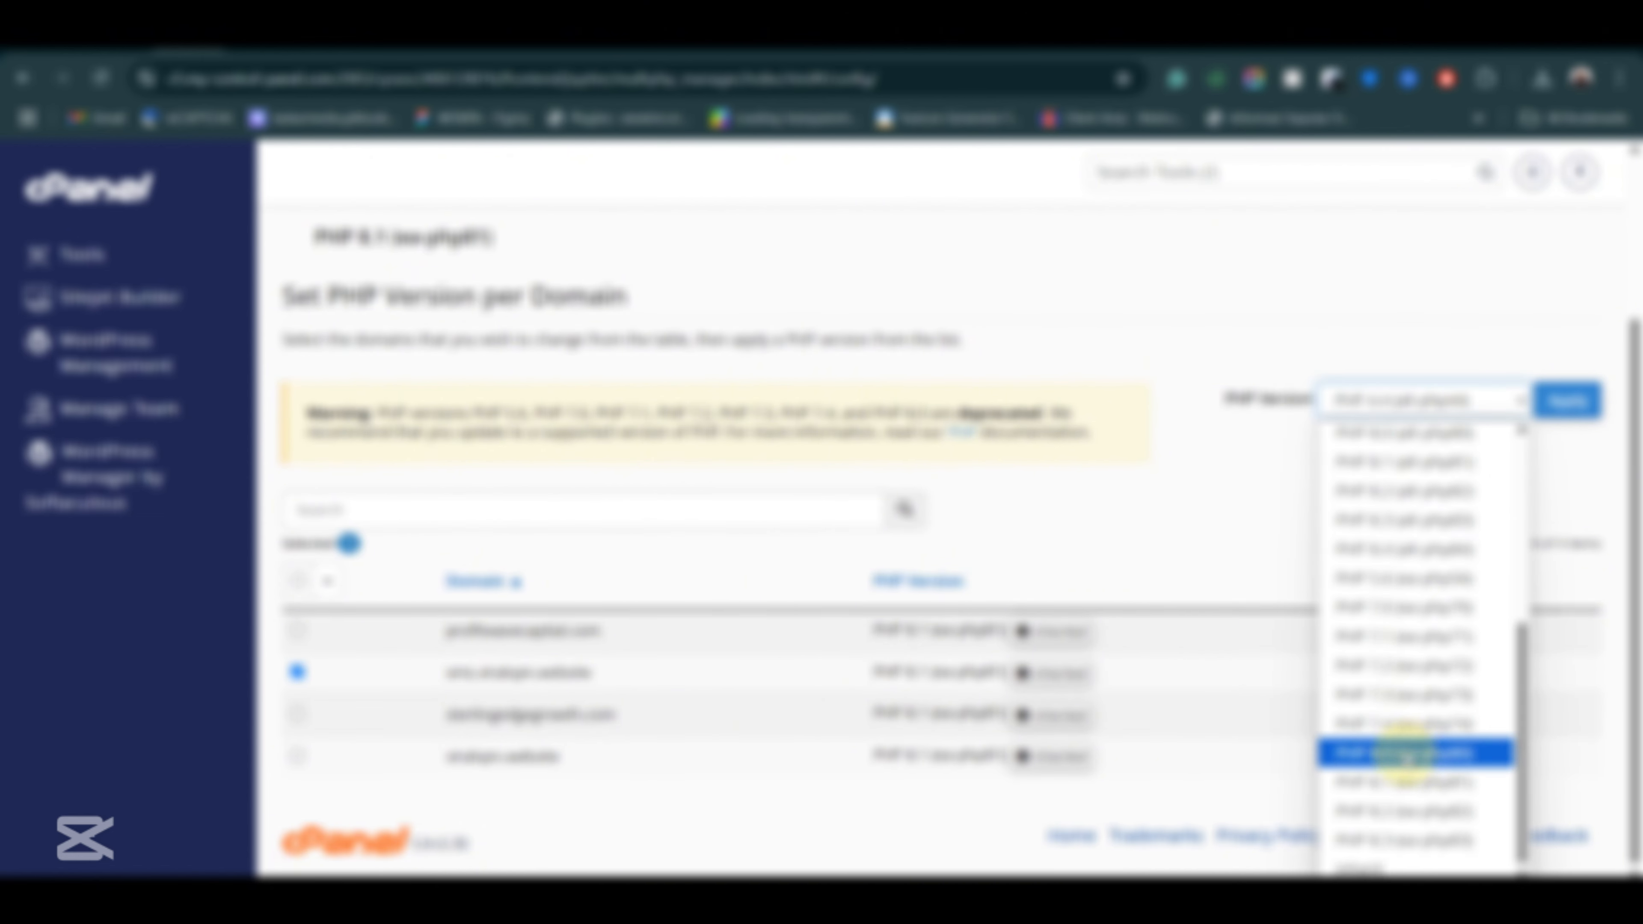
pyautogui.click(1406, 723)
pyautogui.click(1569, 401)
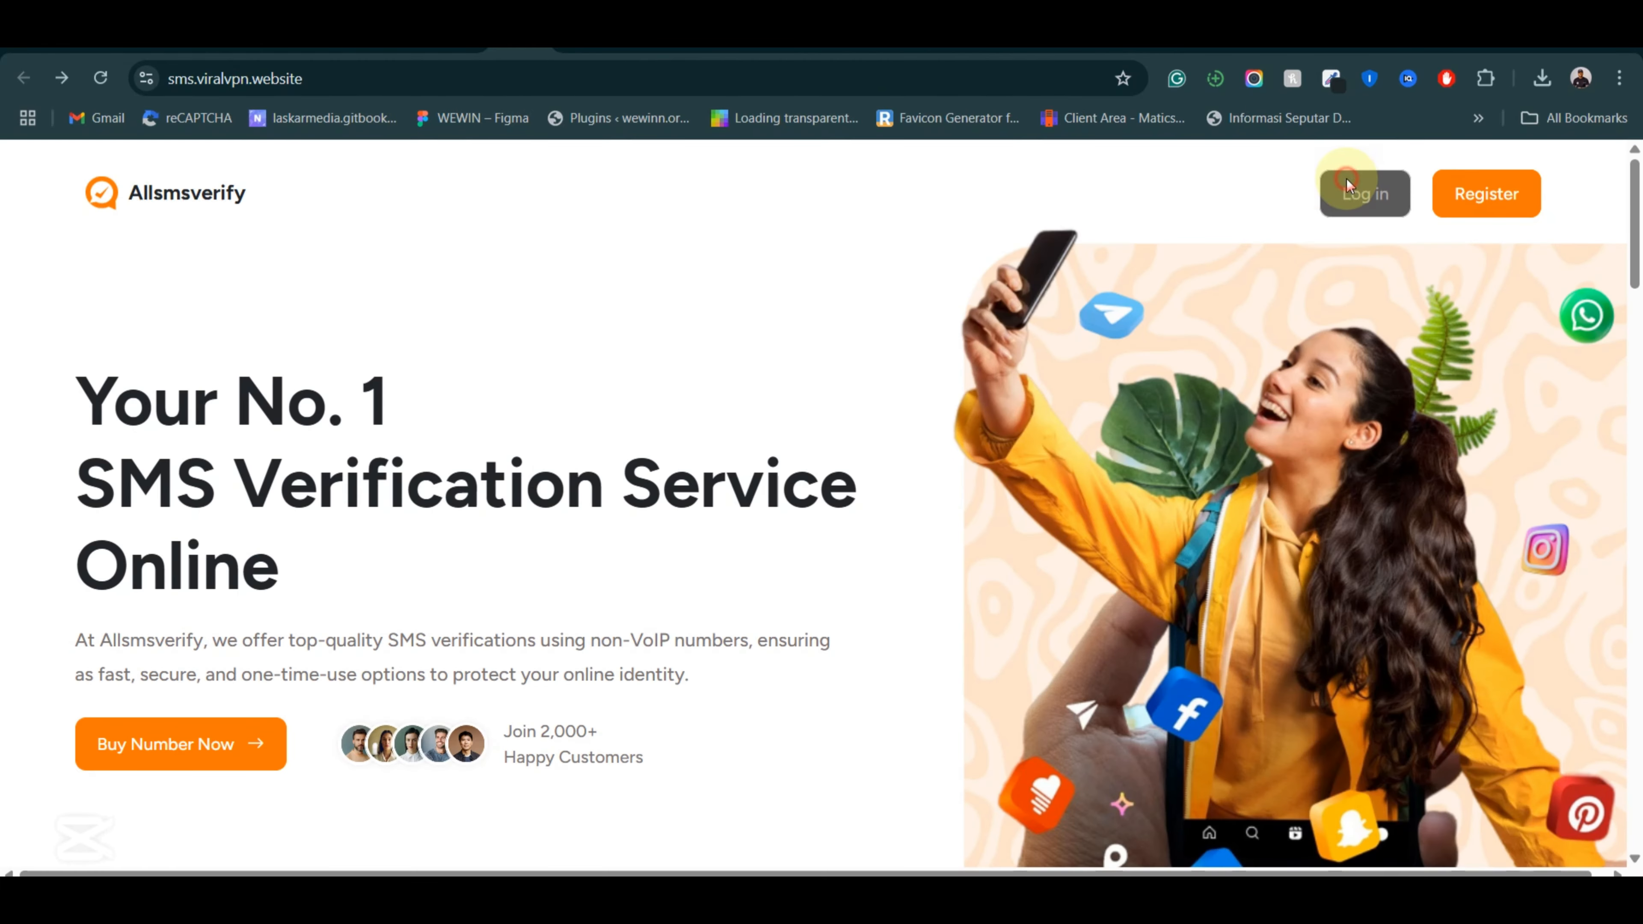
pyautogui.click(1365, 194)
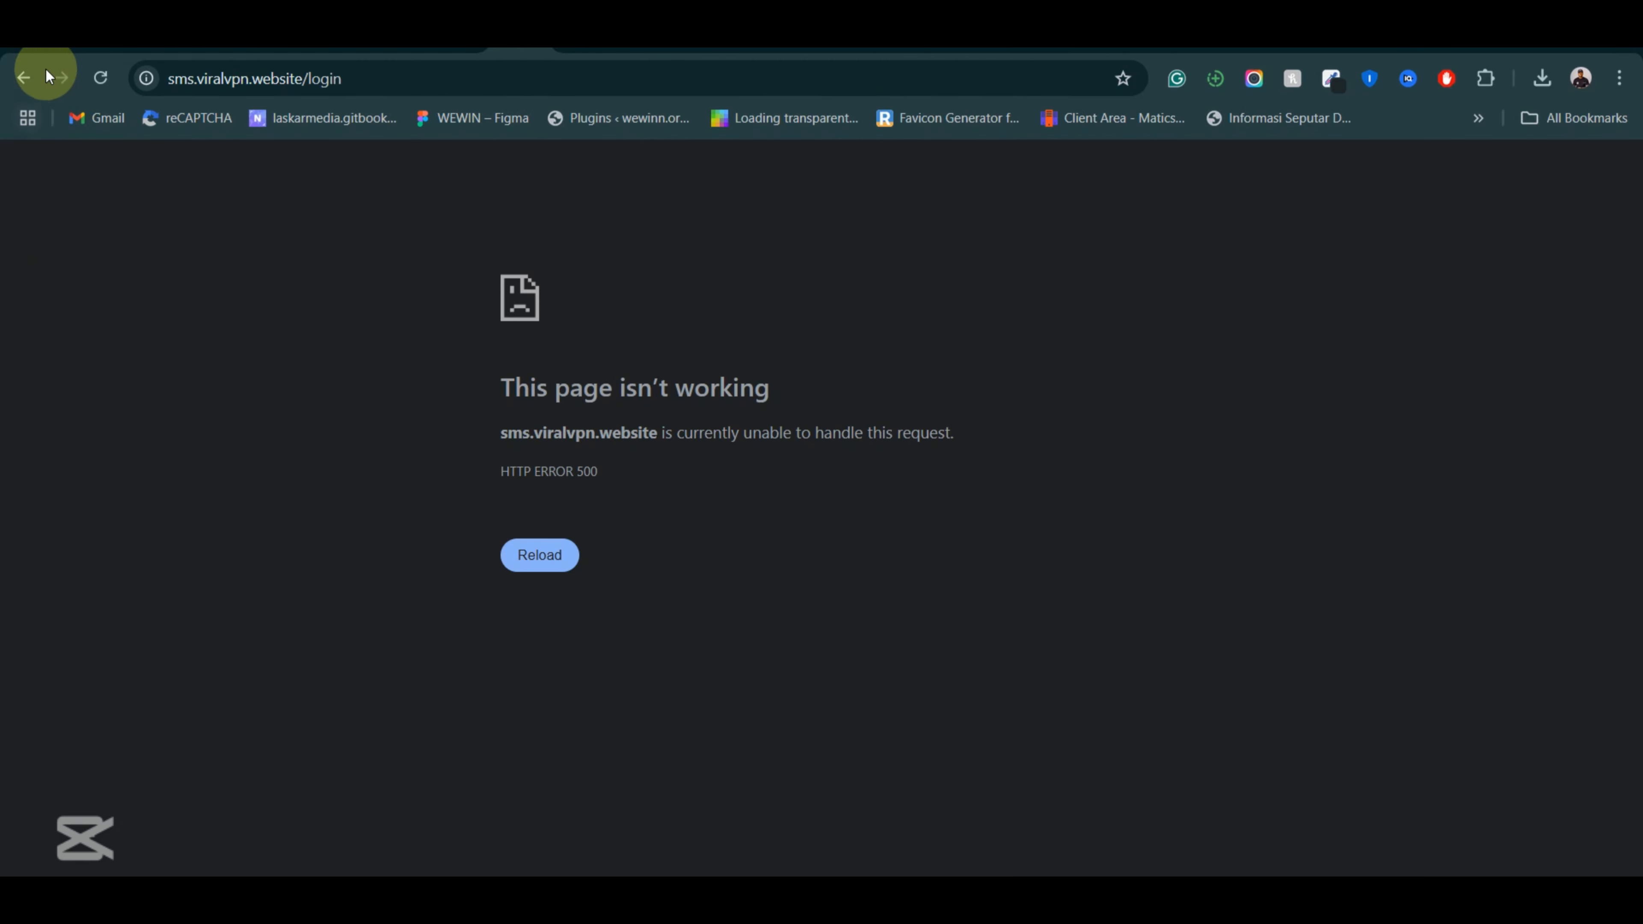
pyautogui.click(23, 78)
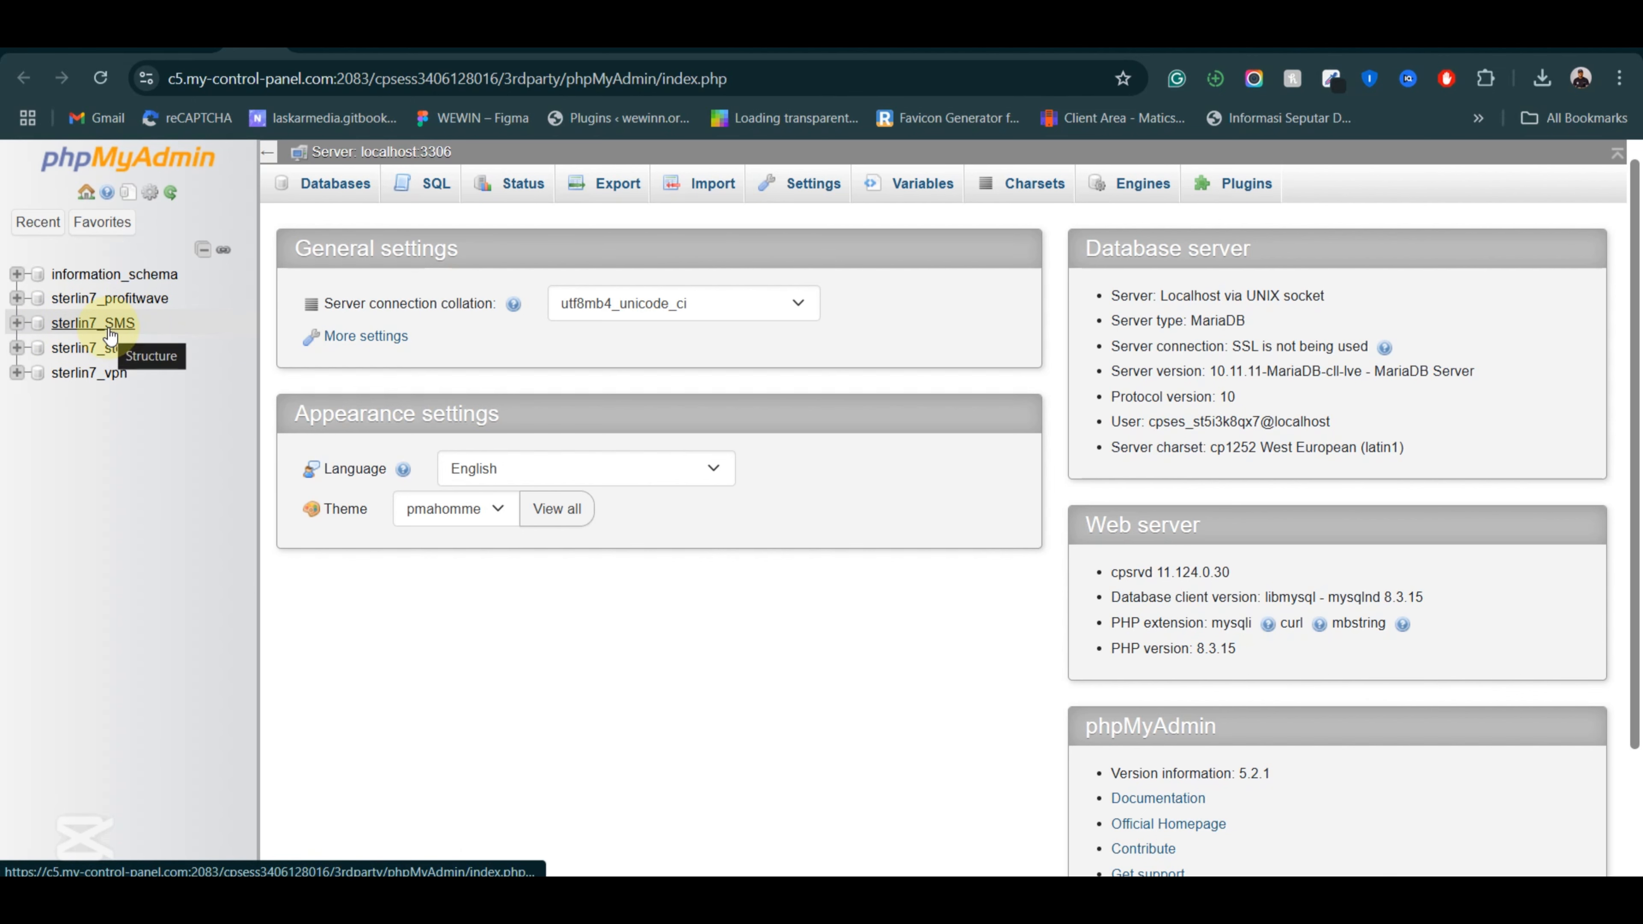
# Import the allsmsve_allsmsve SQL file from the Phone folder on drive C into the sterlin7_SMS database in phpMyAdmin
pyautogui.click(110, 335)
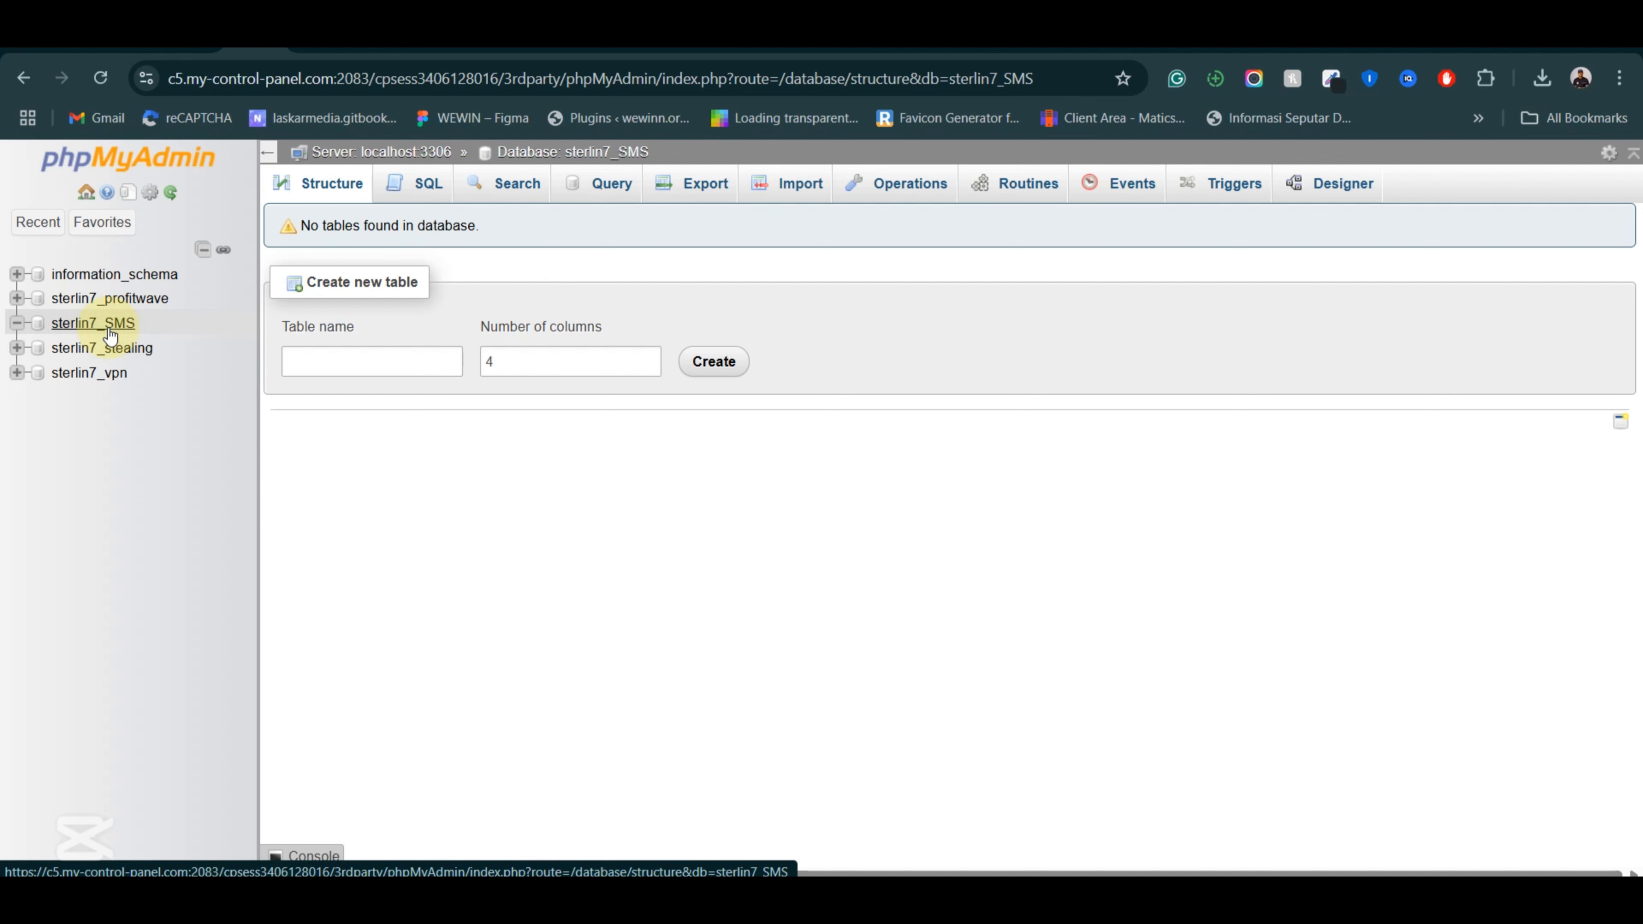
pyautogui.click(794, 194)
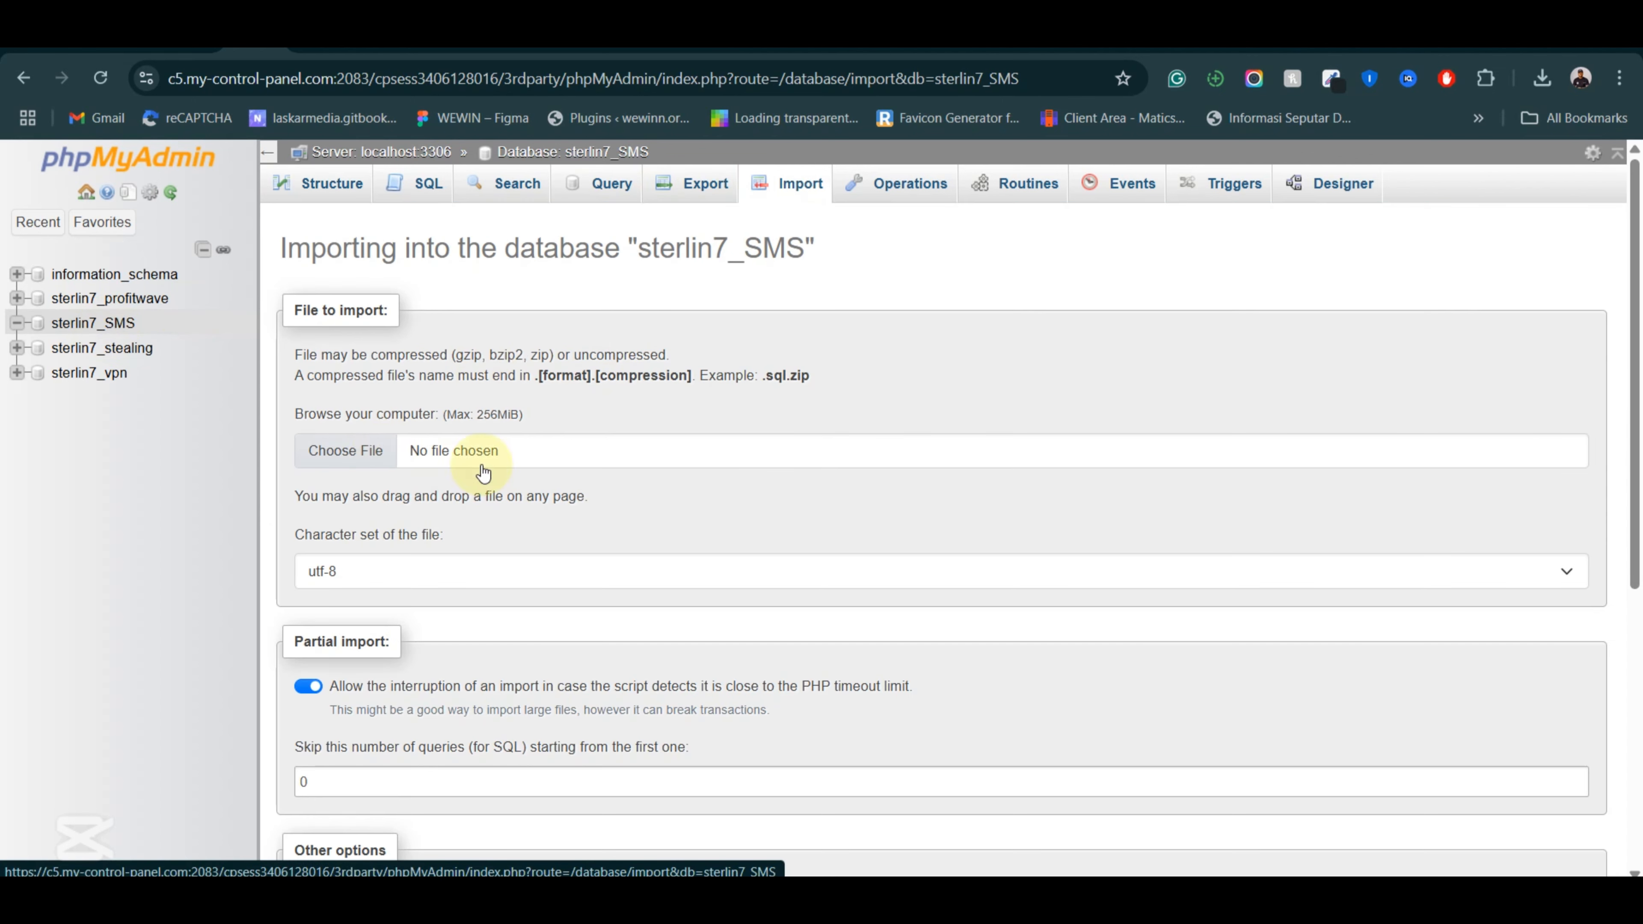
pyautogui.click(357, 455)
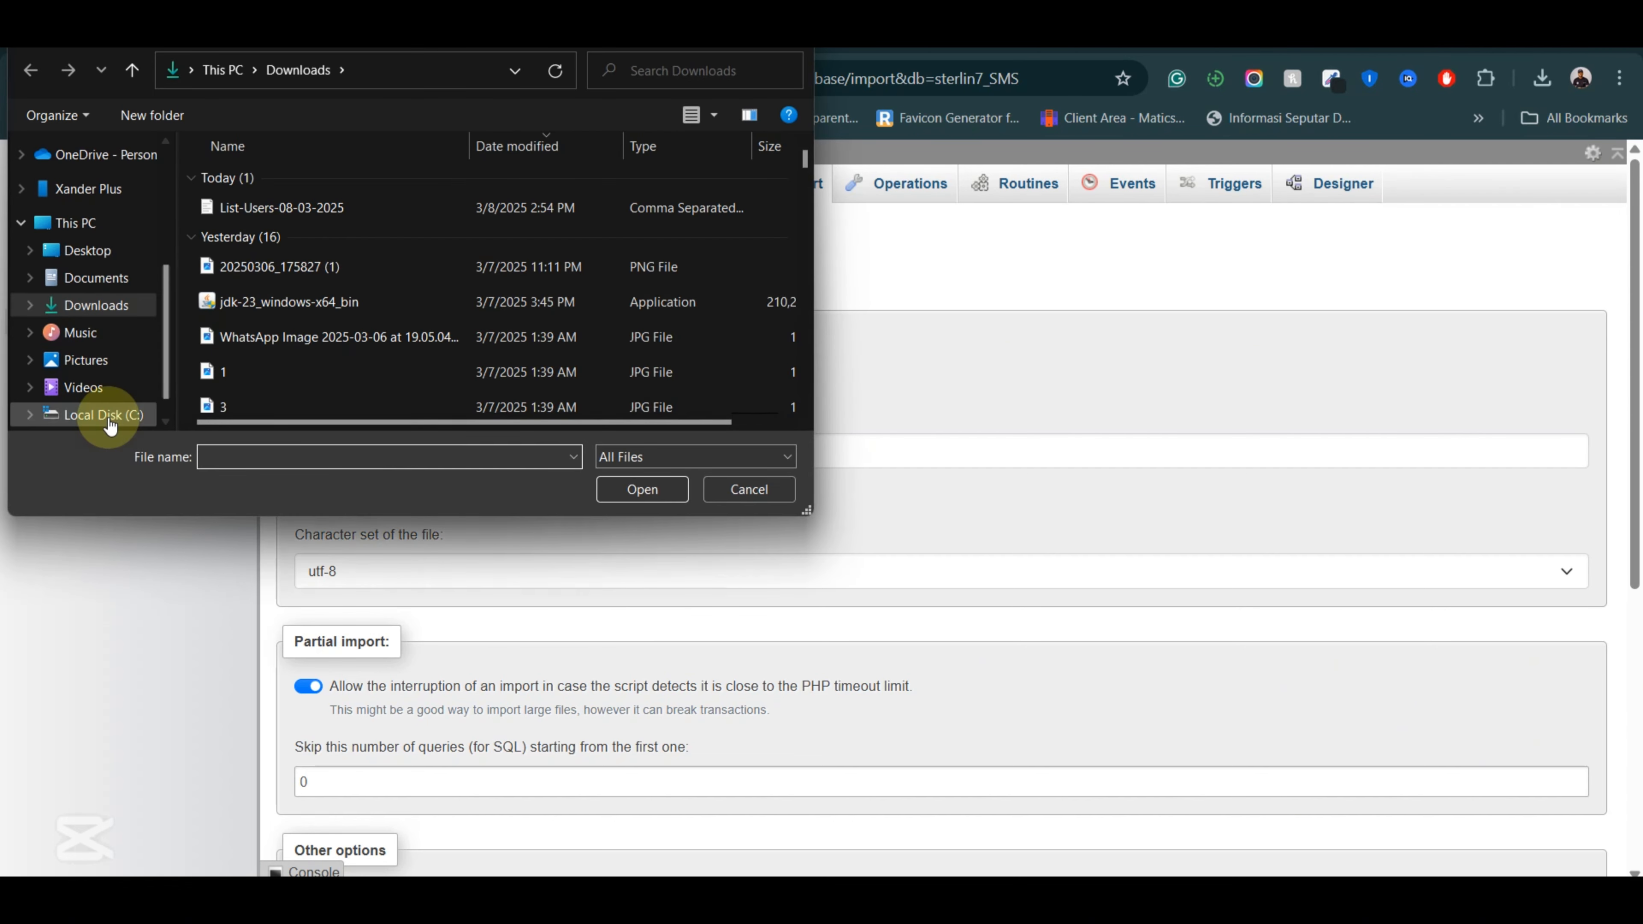
pyautogui.click(106, 415)
pyautogui.scroll(-1, 359, 259)
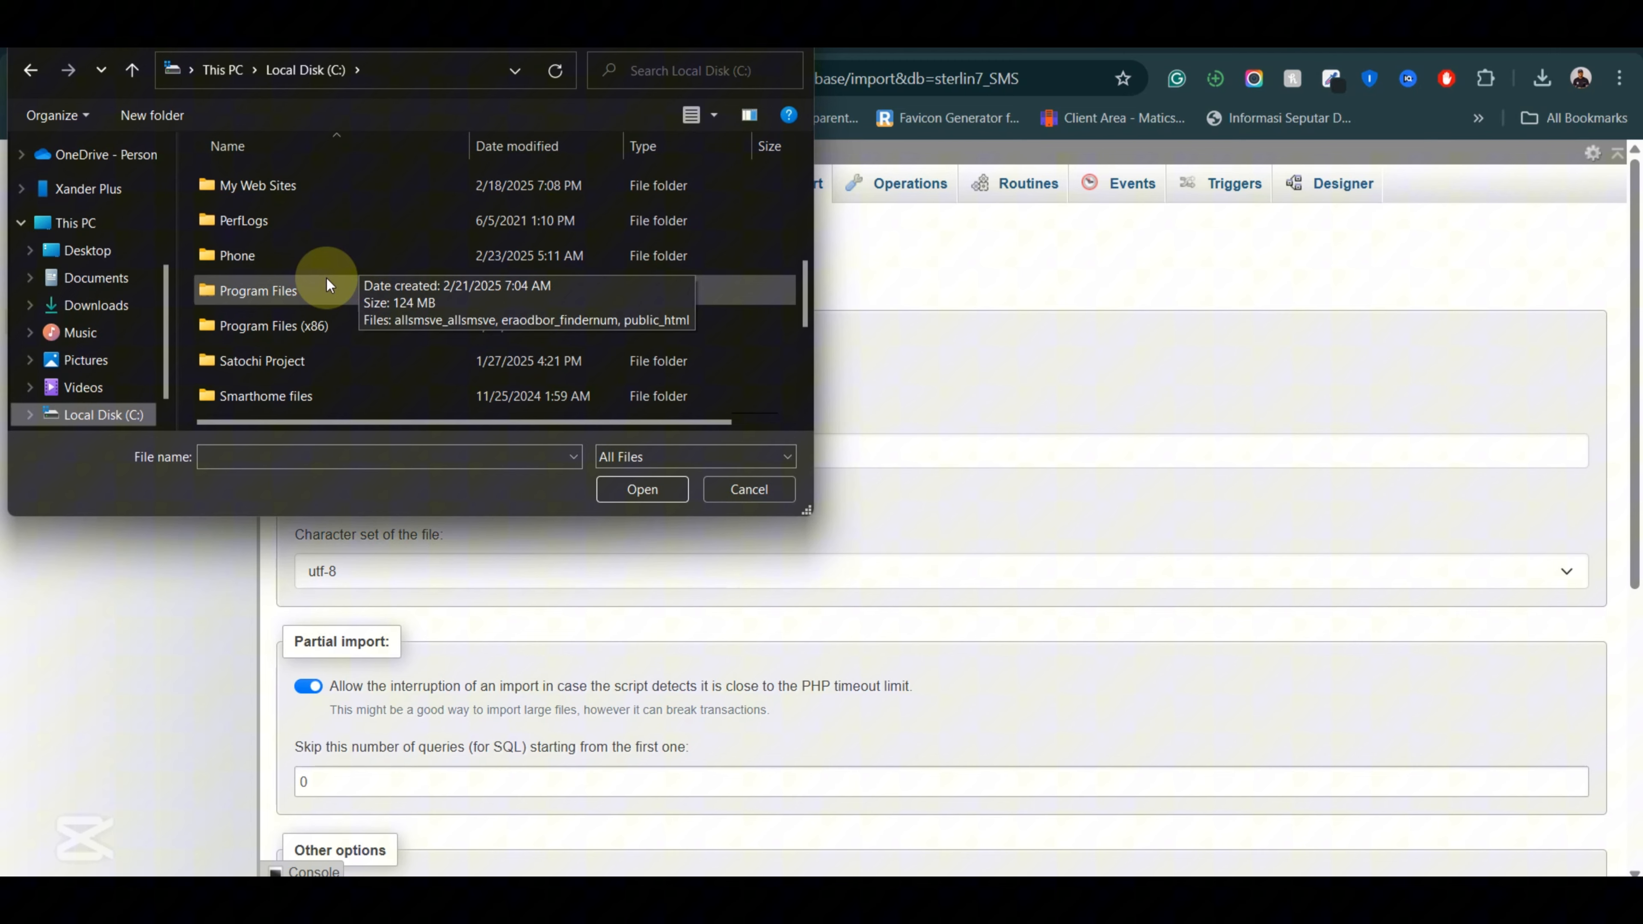
pyautogui.doubleClick(331, 254)
pyautogui.click(346, 184)
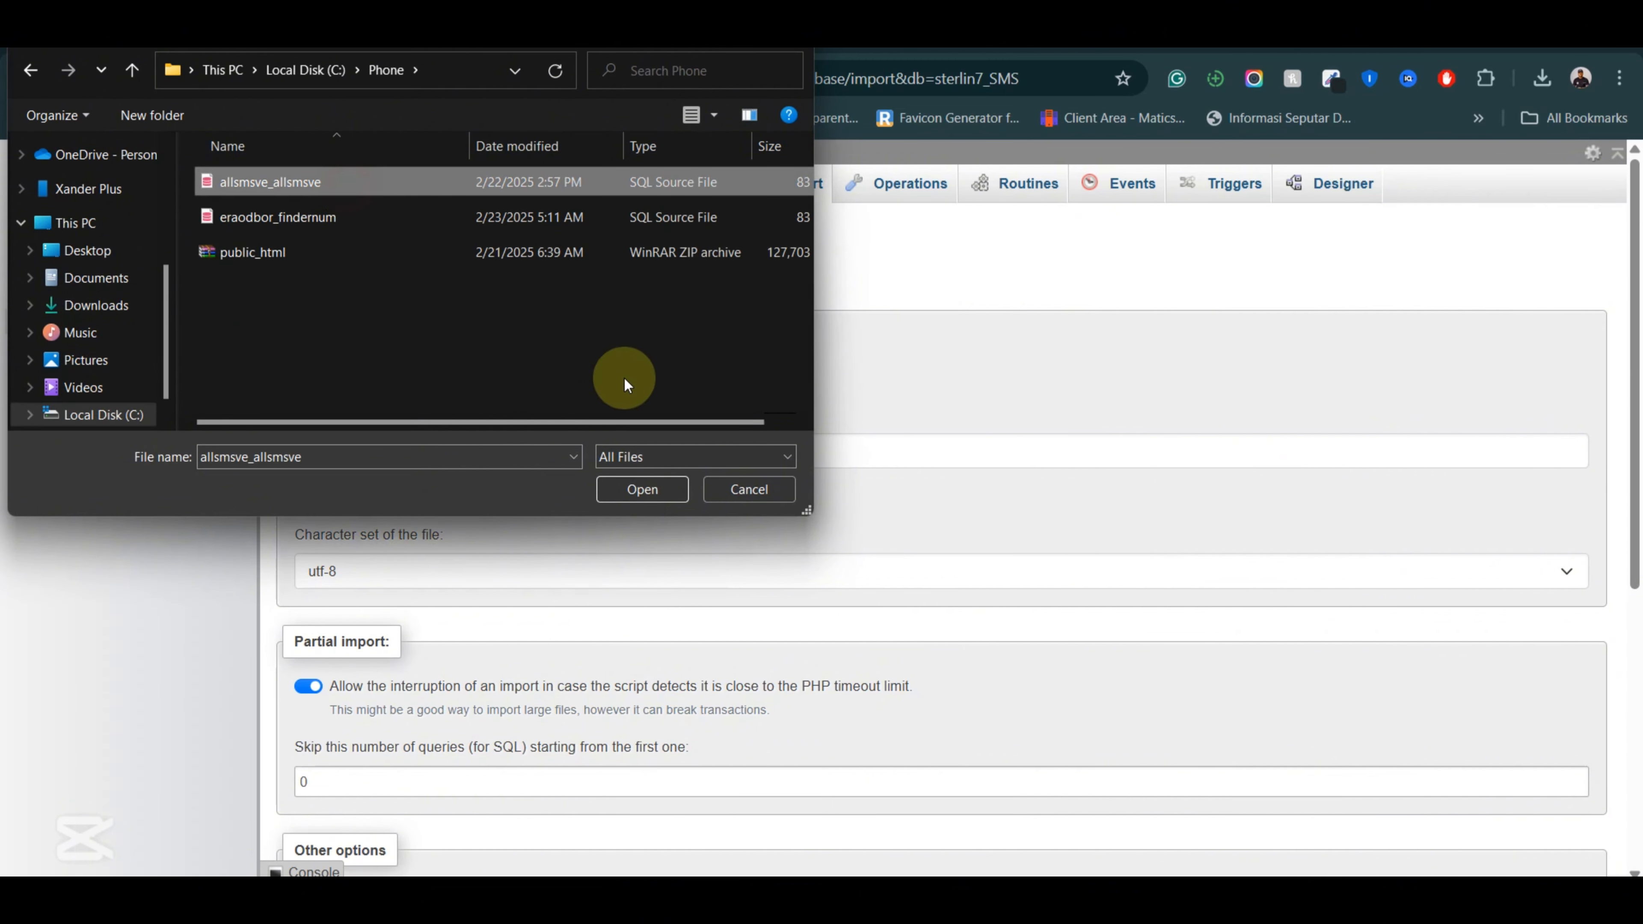
pyautogui.click(609, 487)
pyautogui.scroll(-6, 524, 543)
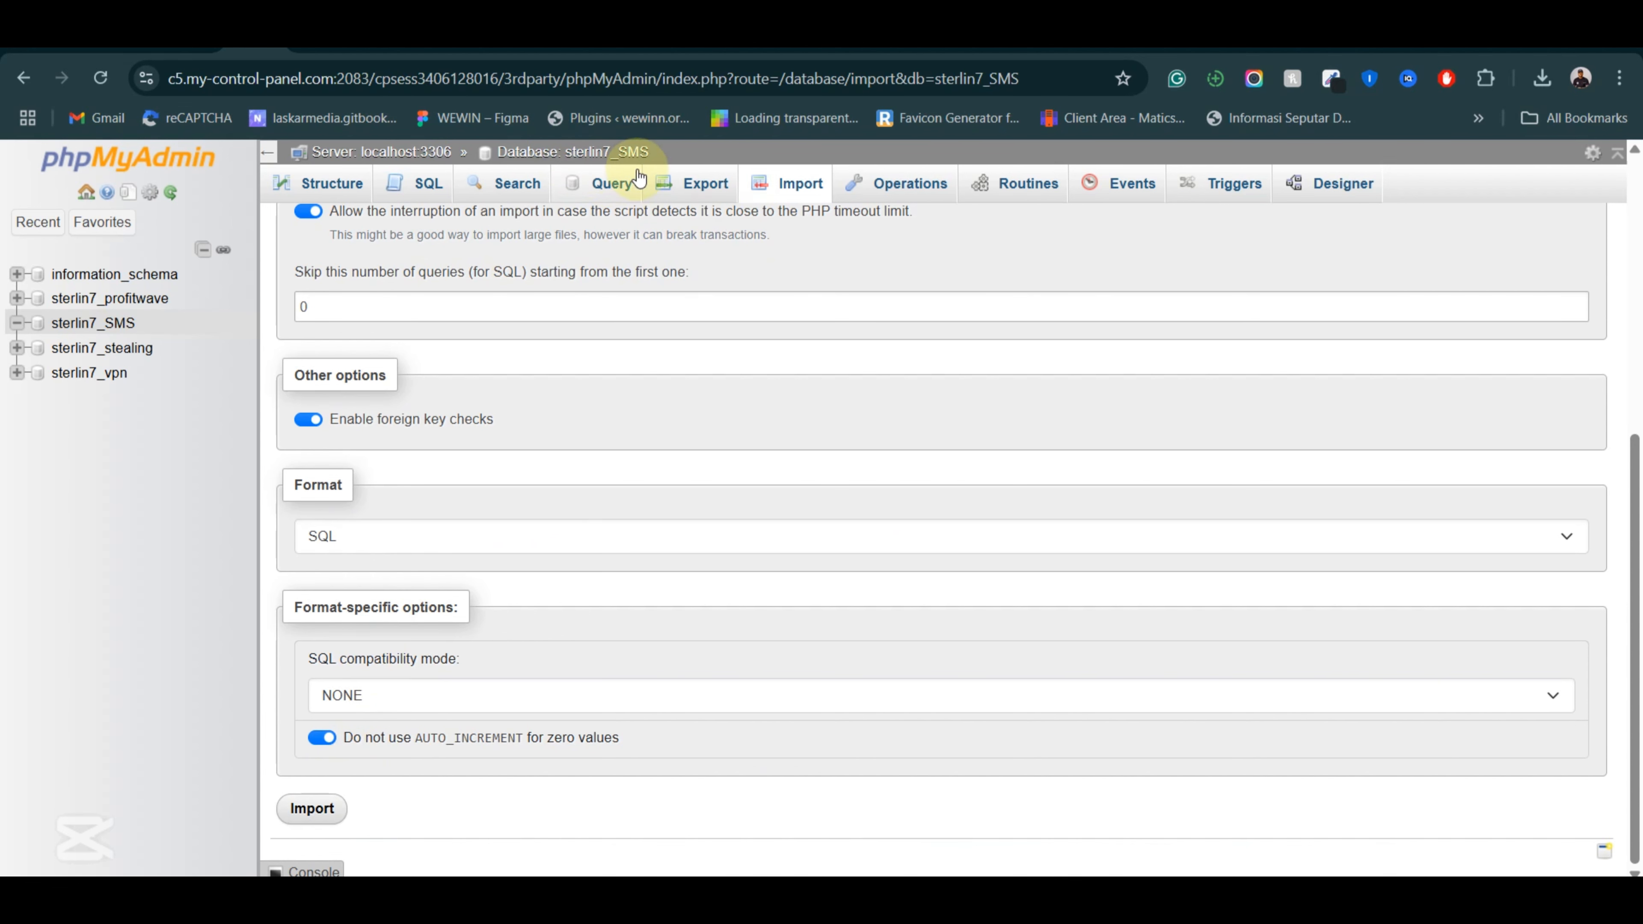
pyautogui.click(313, 821)
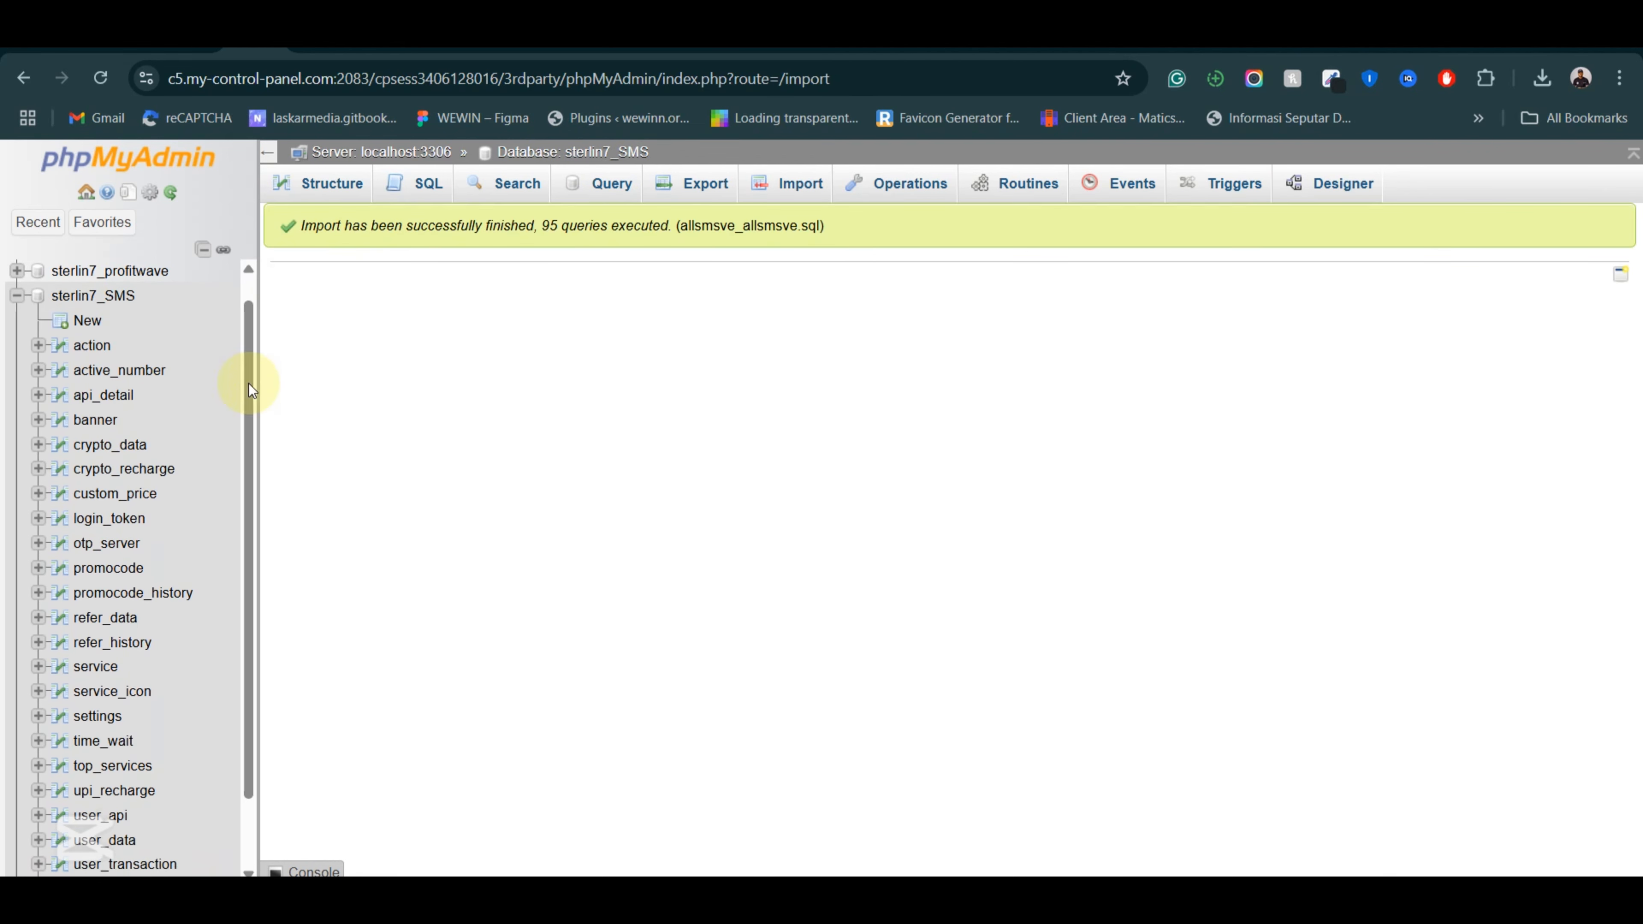
# Look over the imported tables of the sterlin7_SMS database
pyautogui.scroll(1, 121, 430)
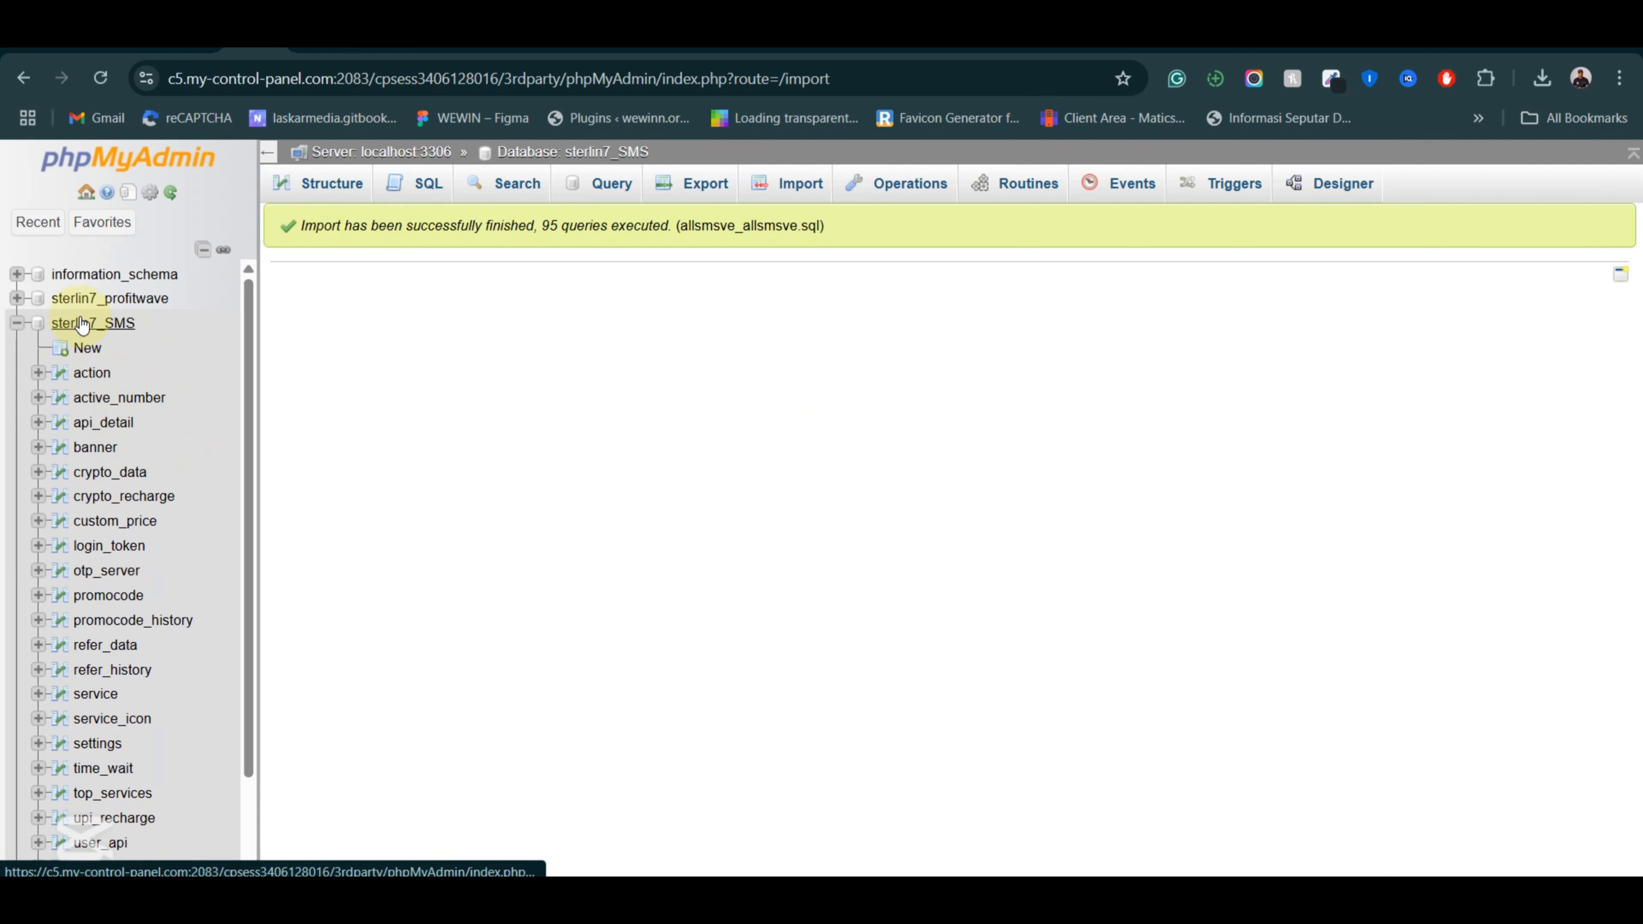
pyautogui.click(18, 323)
pyautogui.click(18, 323)
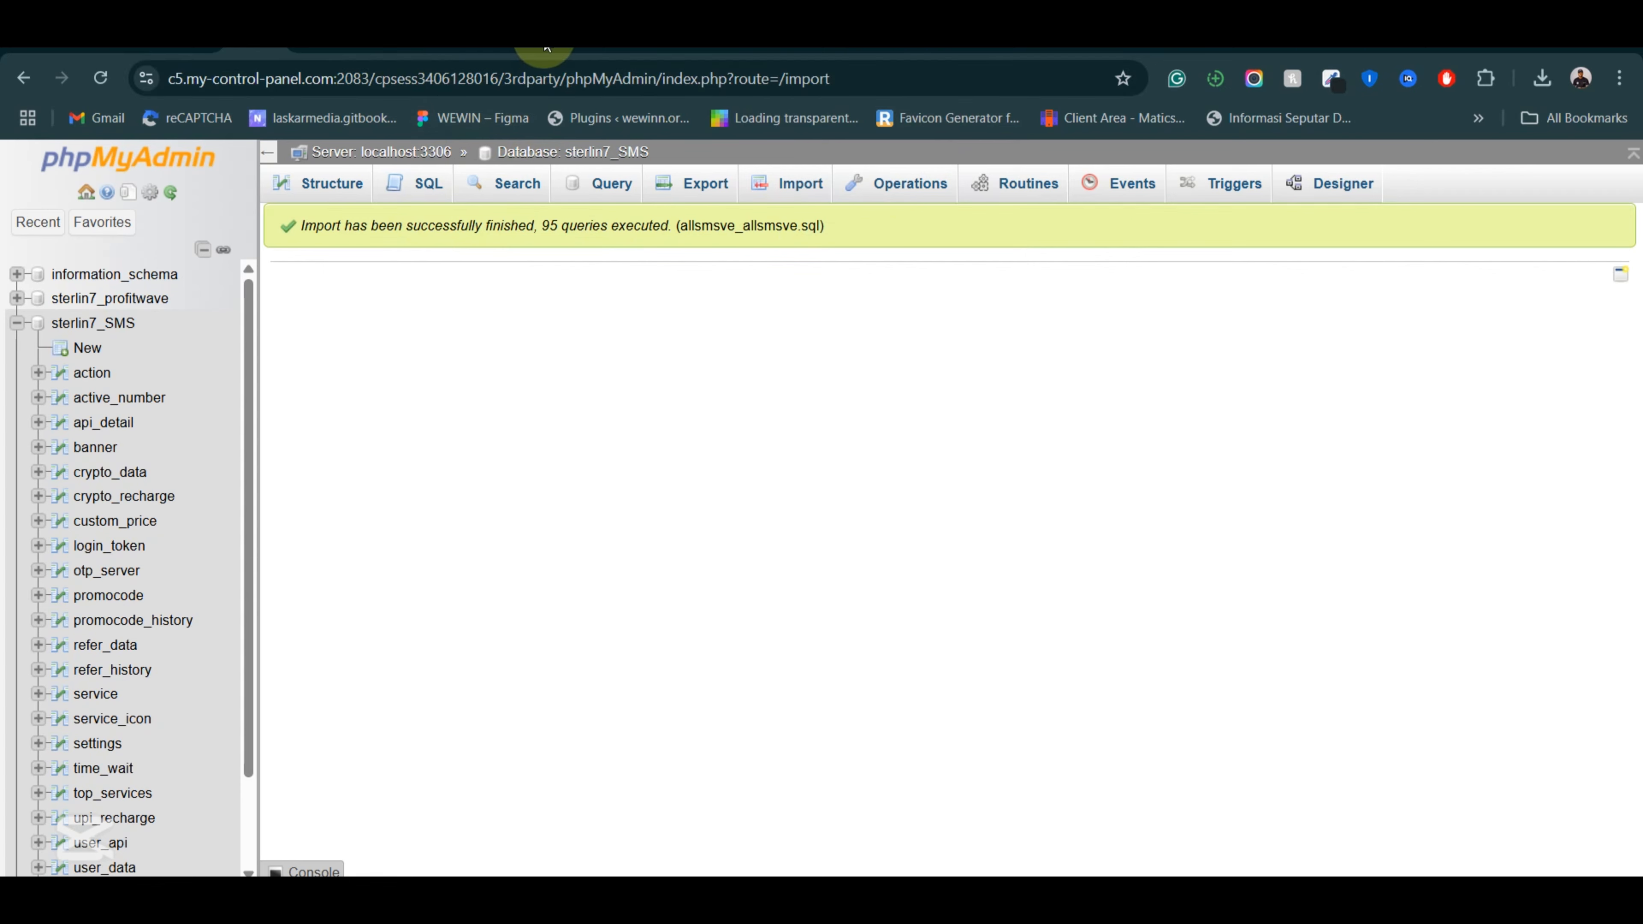
# Open the site's login page from the home page, continue to the sign-up form, and inspect its reCAPTCHA area
pyautogui.click(530, 47)
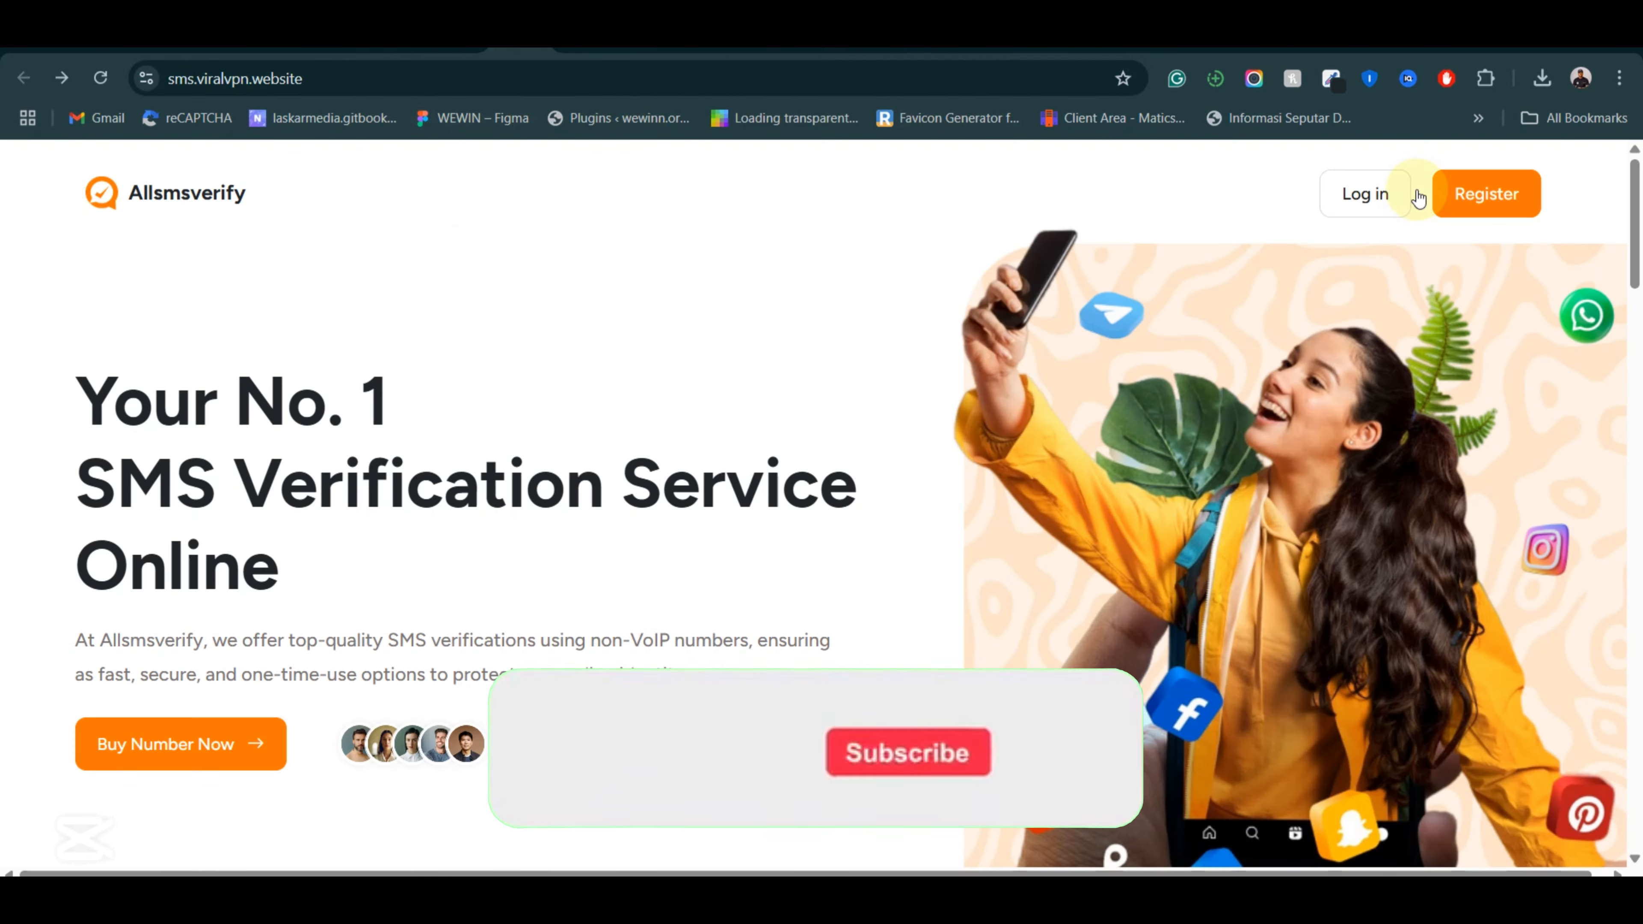
pyautogui.click(1372, 194)
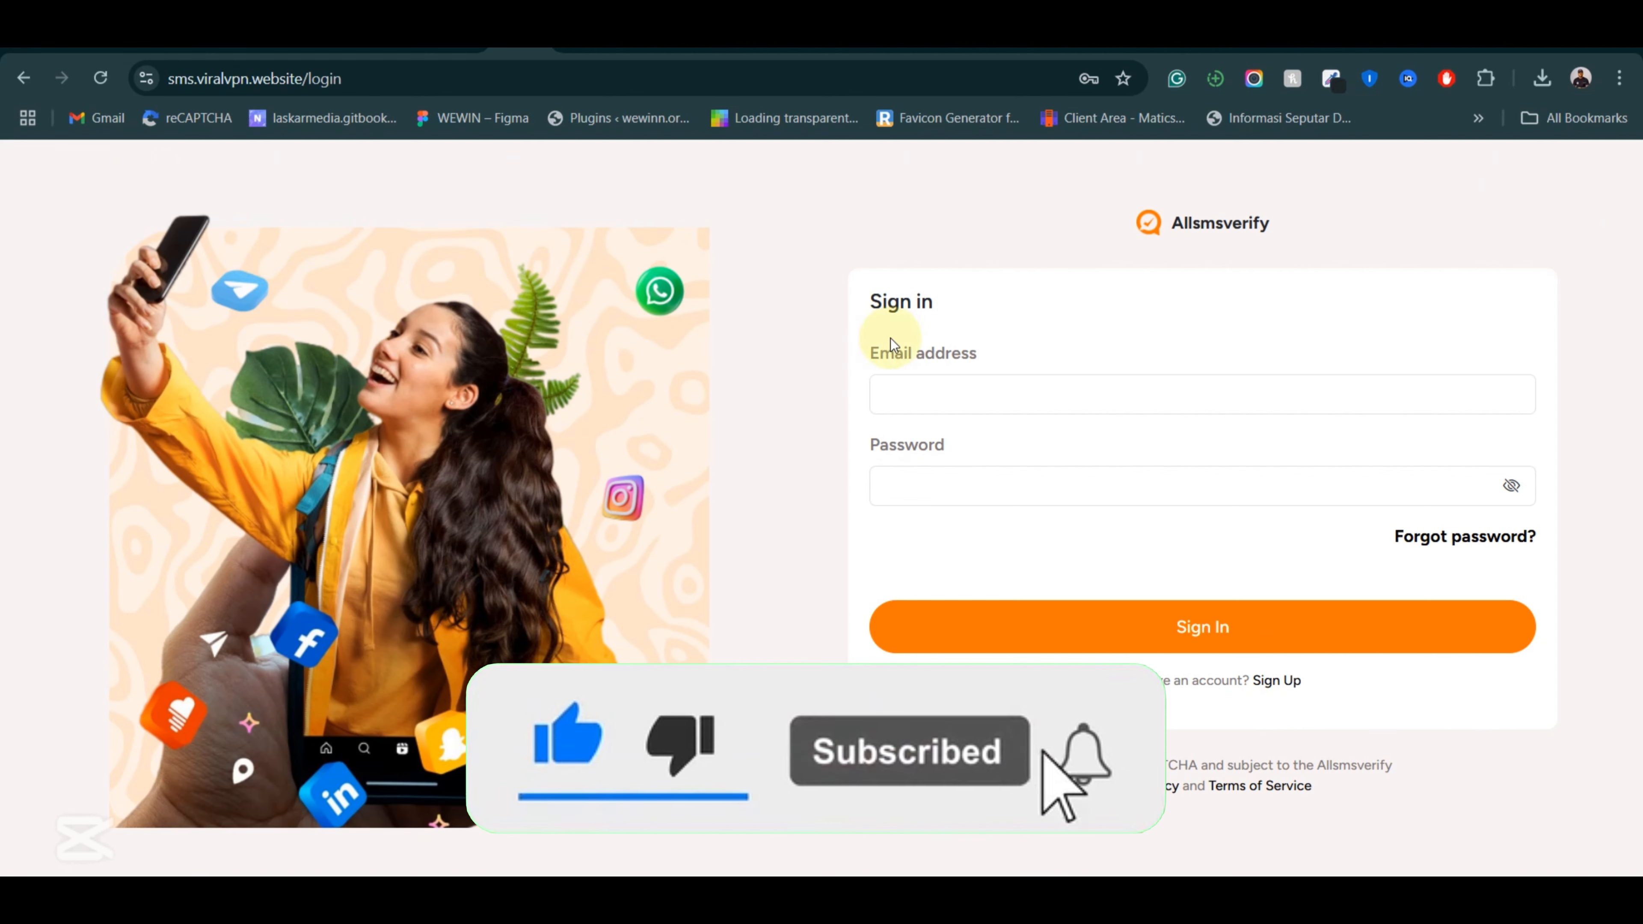
pyautogui.click(1276, 680)
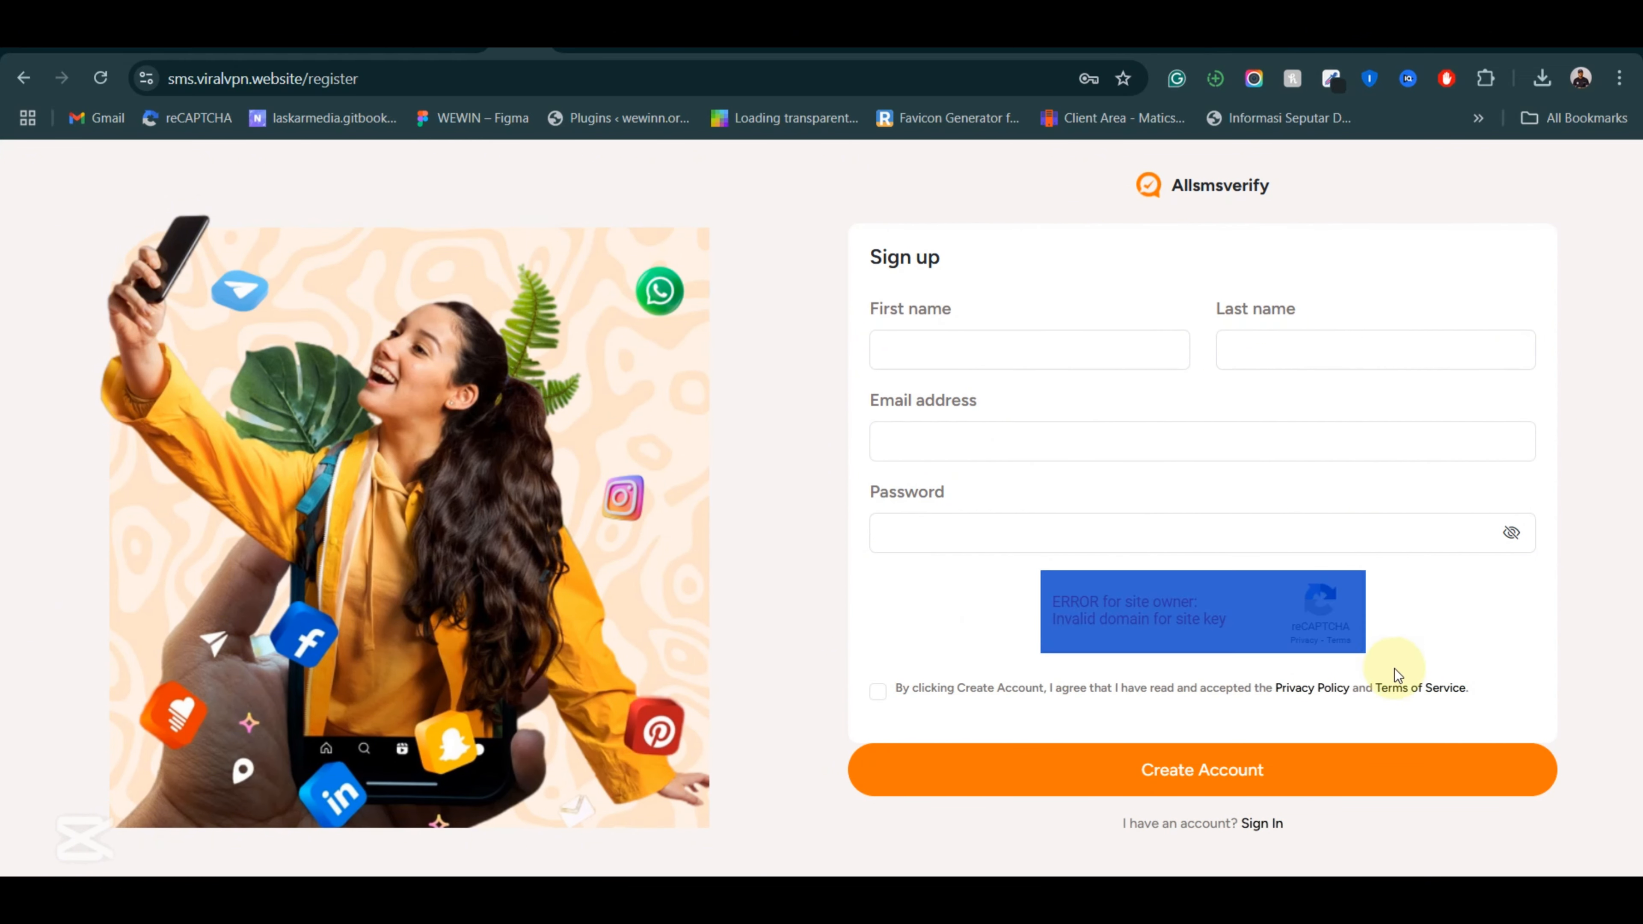
pyautogui.click(910, 598)
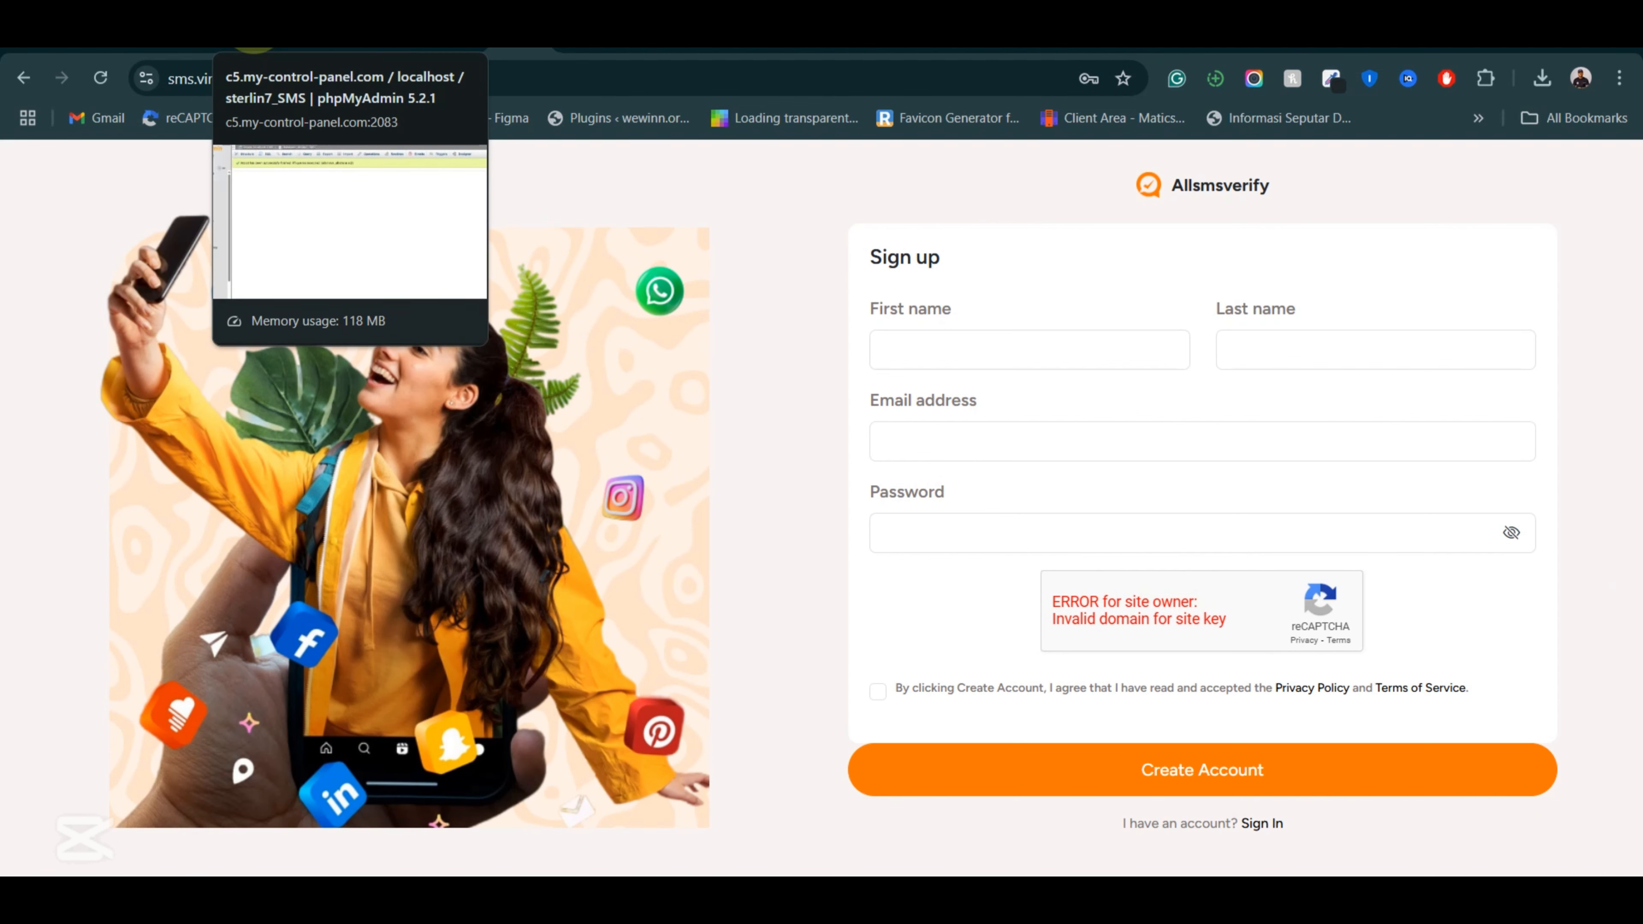
# Browse the tables of the sterlin7_SMS database in phpMyAdmin and open the settings table to view its row
pyautogui.click(254, 28)
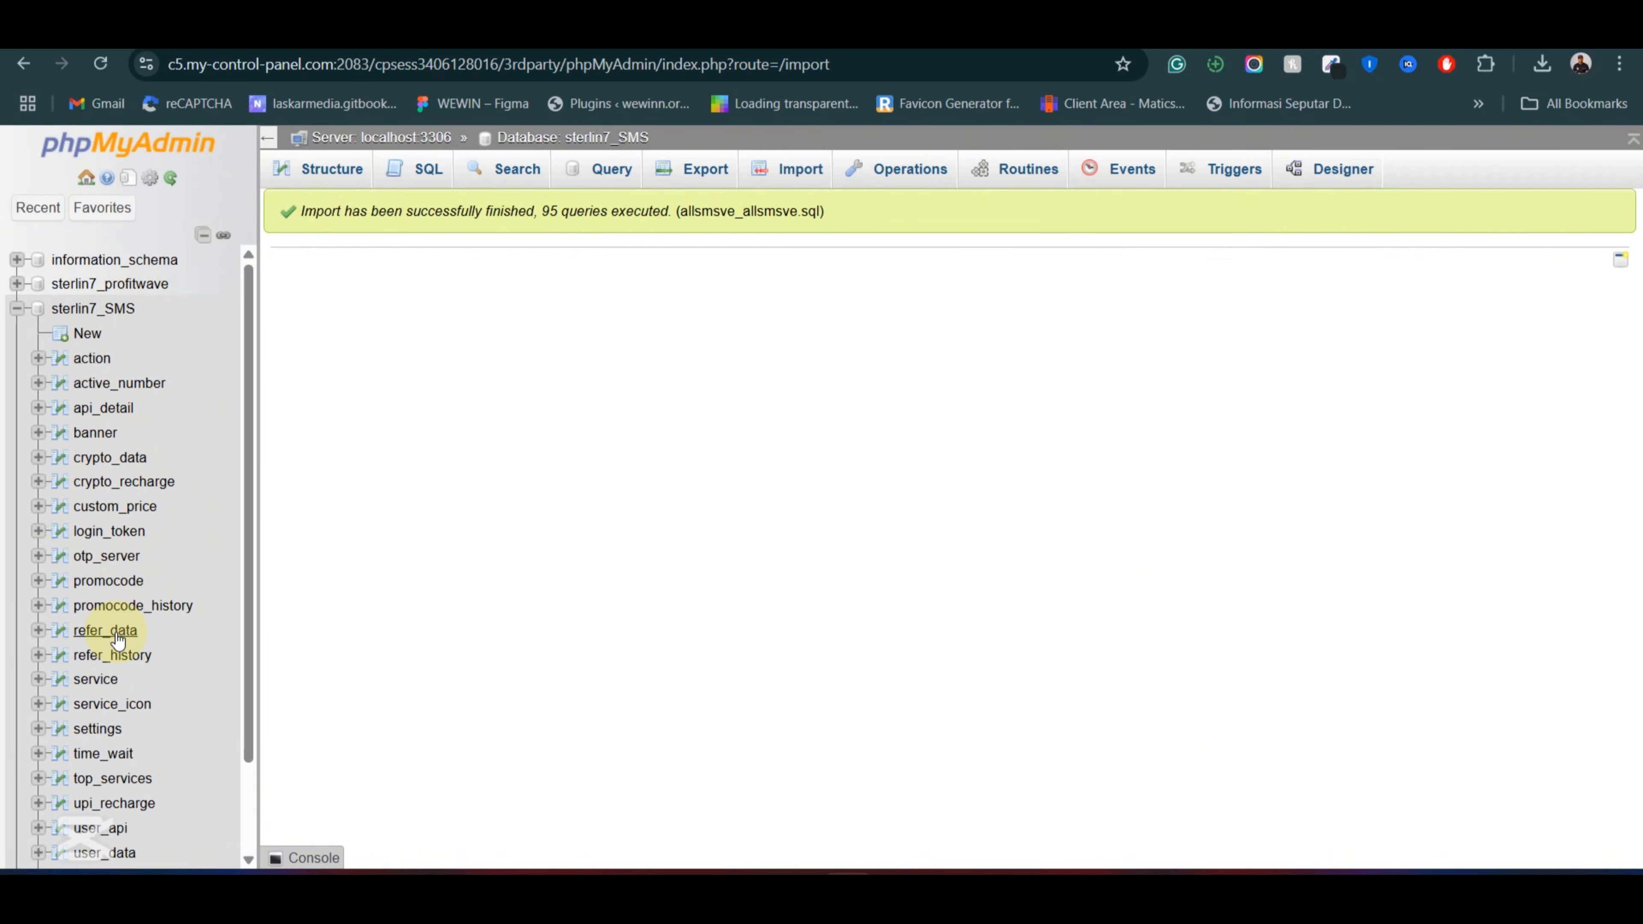
pyautogui.scroll(-2, 99, 631)
pyautogui.scroll(2, 110, 404)
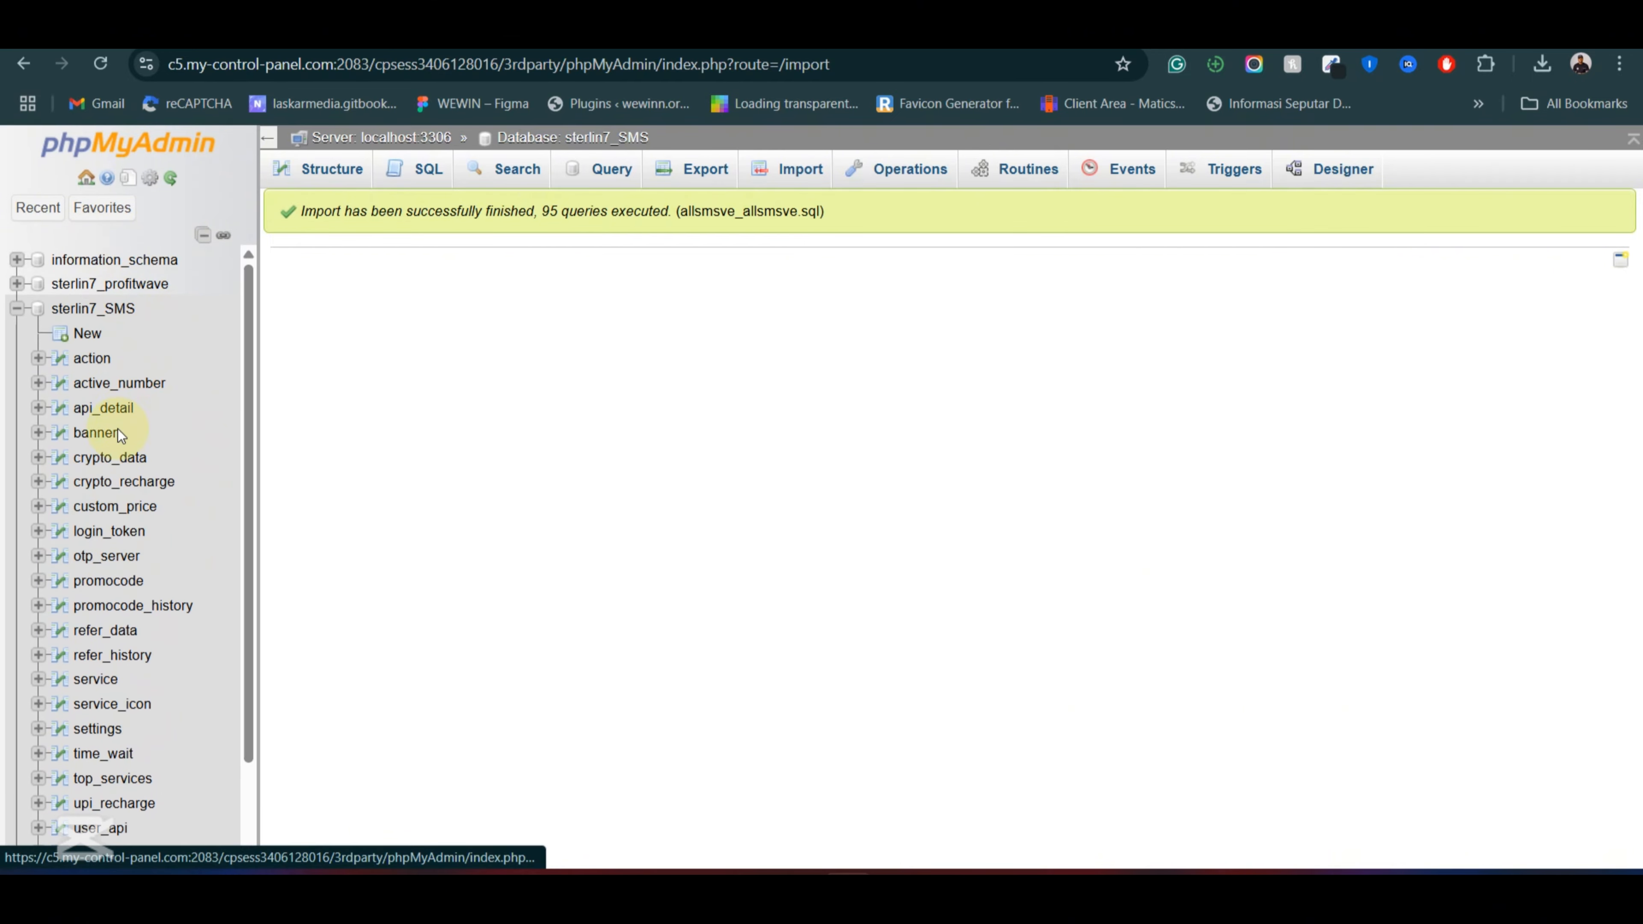
pyautogui.scroll(-2, 155, 499)
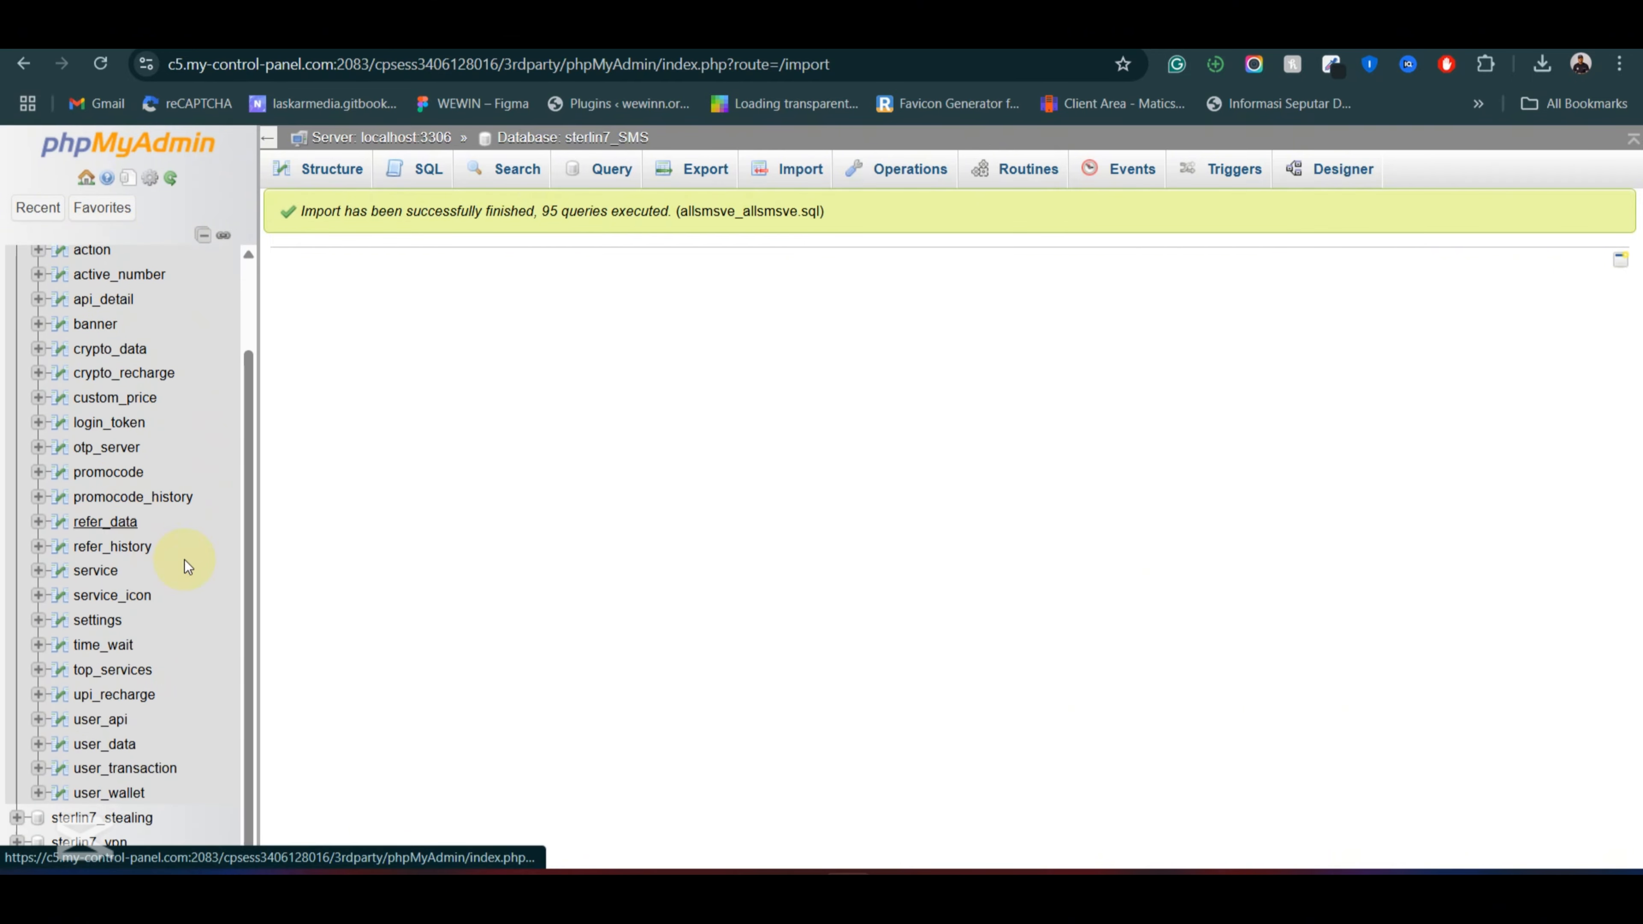
pyautogui.click(97, 620)
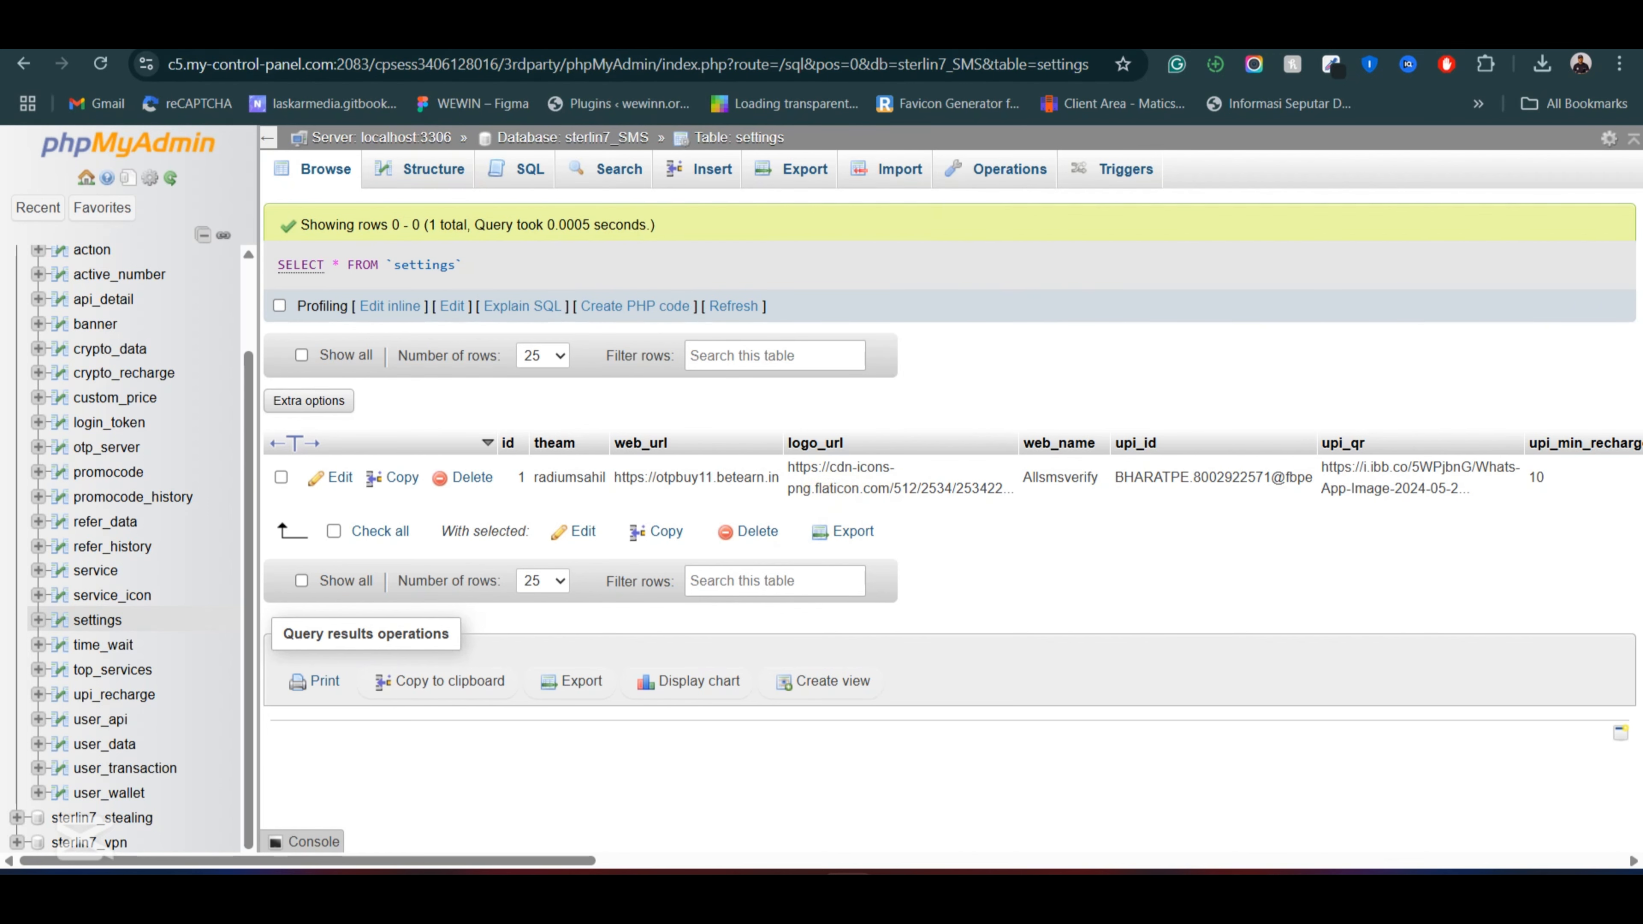
# Open the Google reCAPTCHA page for registering a new site in a new browser tab
pyautogui.click(550, 29)
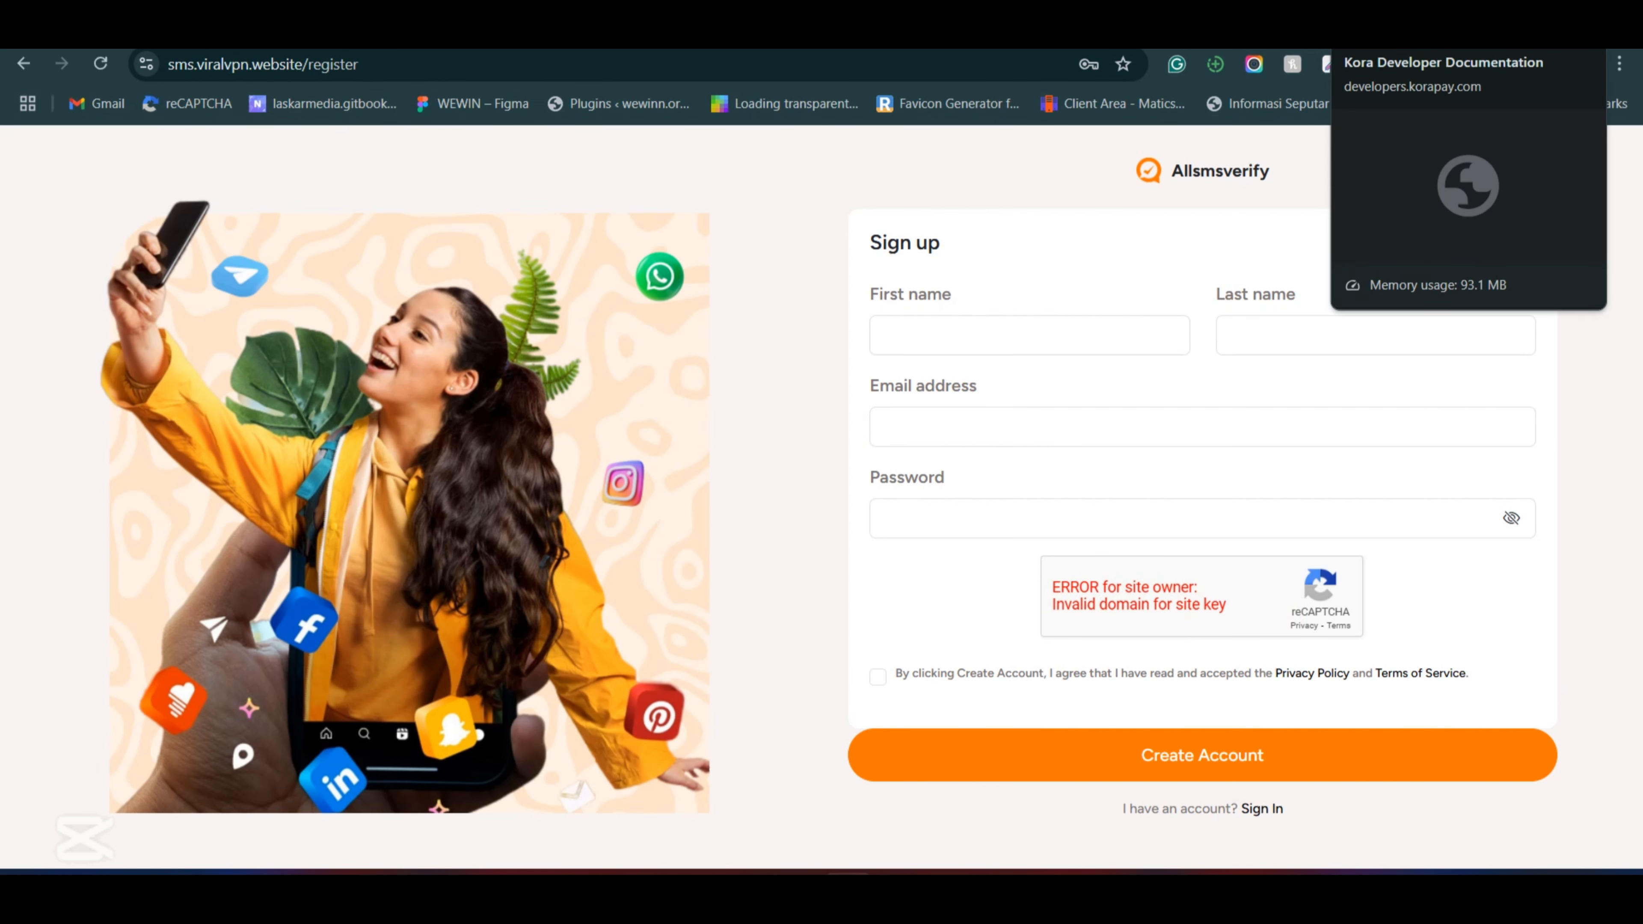
pyautogui.click(1139, 26)
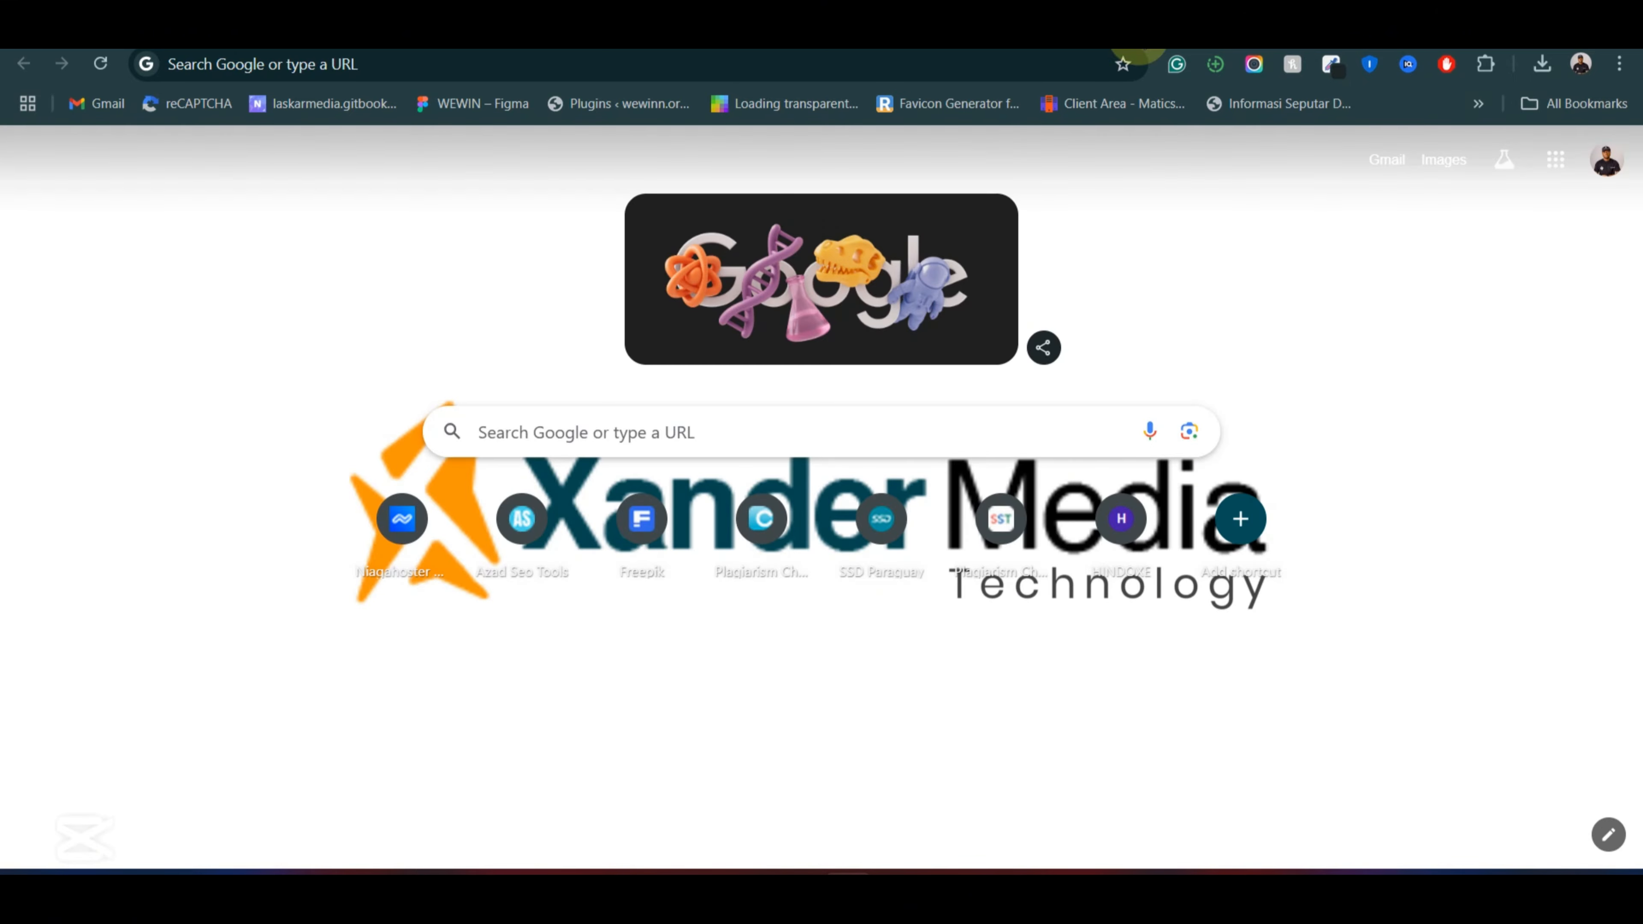
pyautogui.click(184, 110)
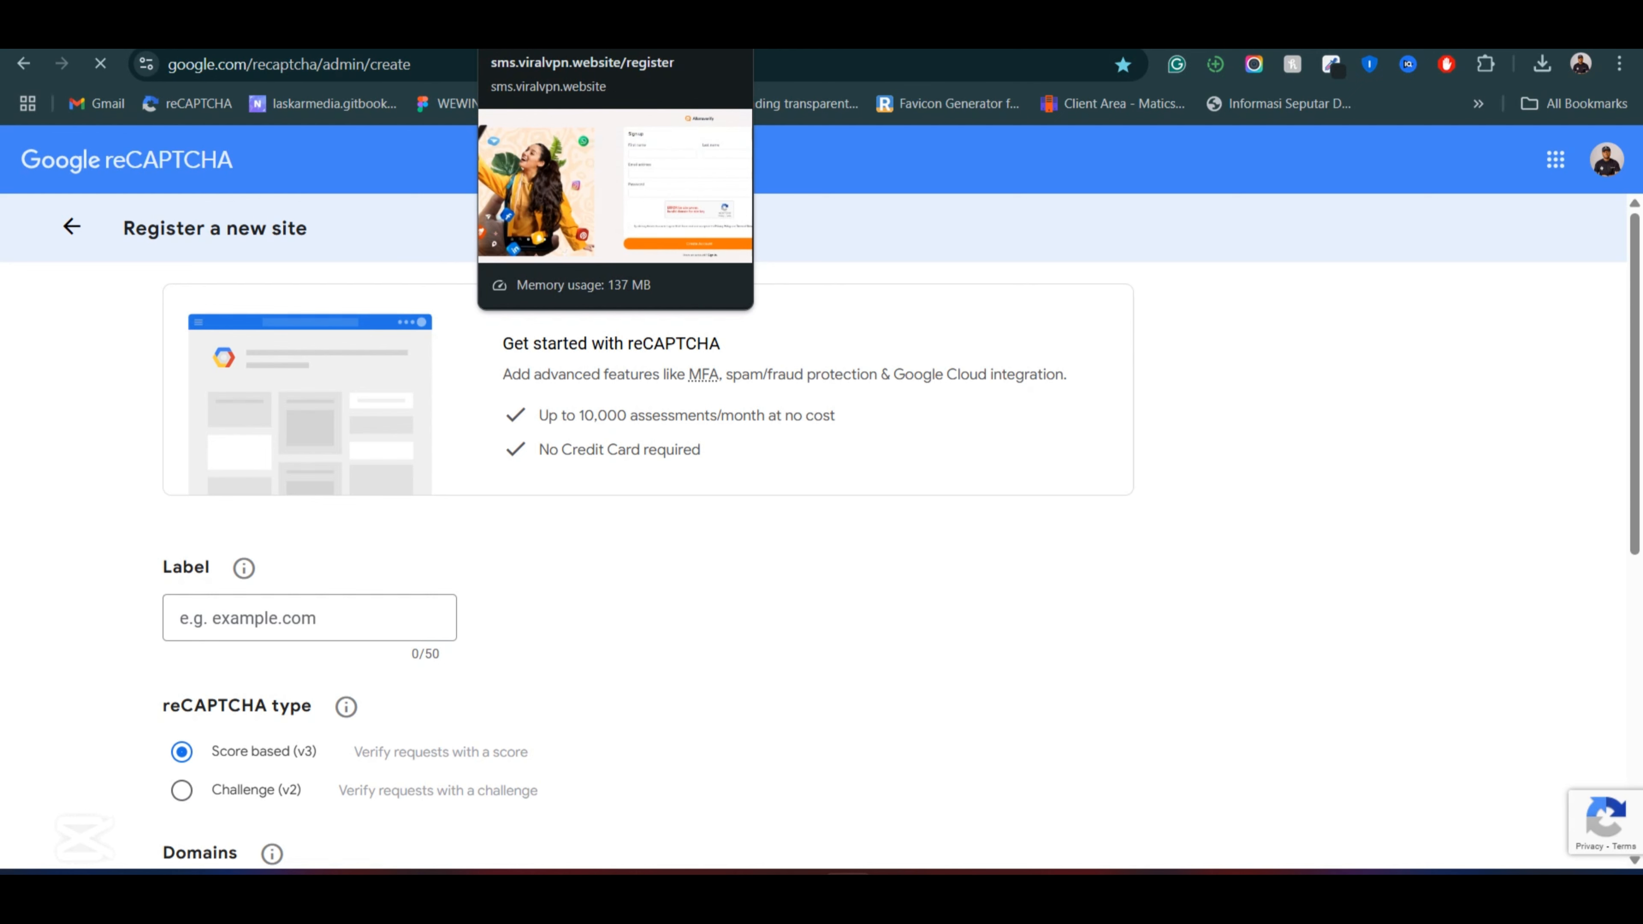
# Copy the domain sms.viralvpn.website from the address of the site's sign-up page
pyautogui.click(537, 33)
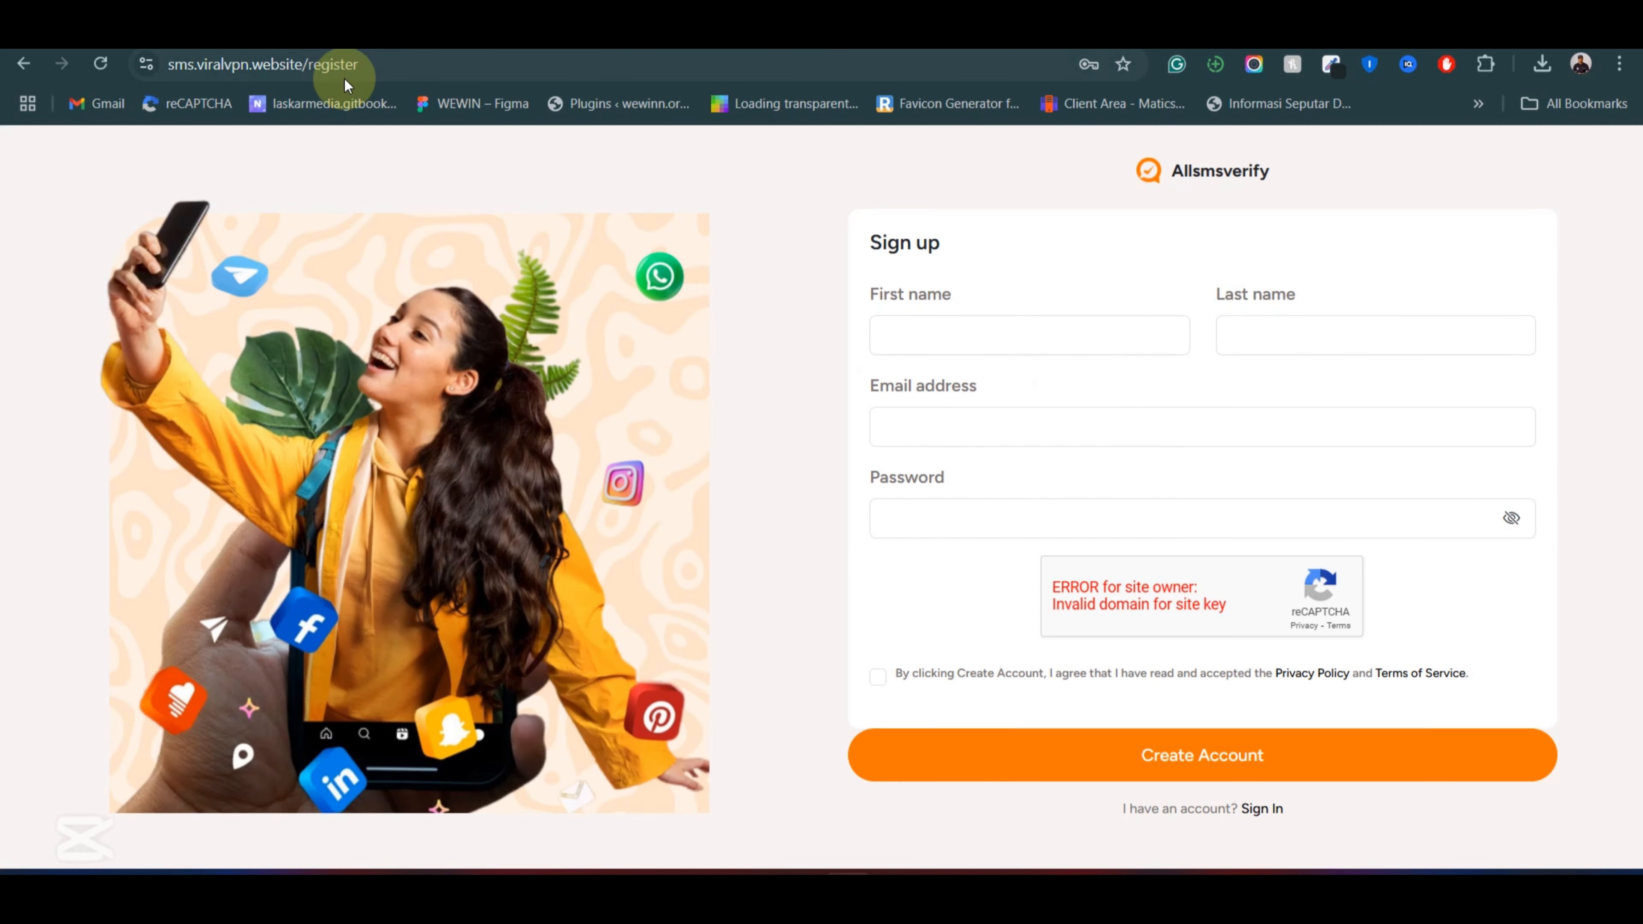
pyautogui.click(185, 67)
pyautogui.click(188, 66)
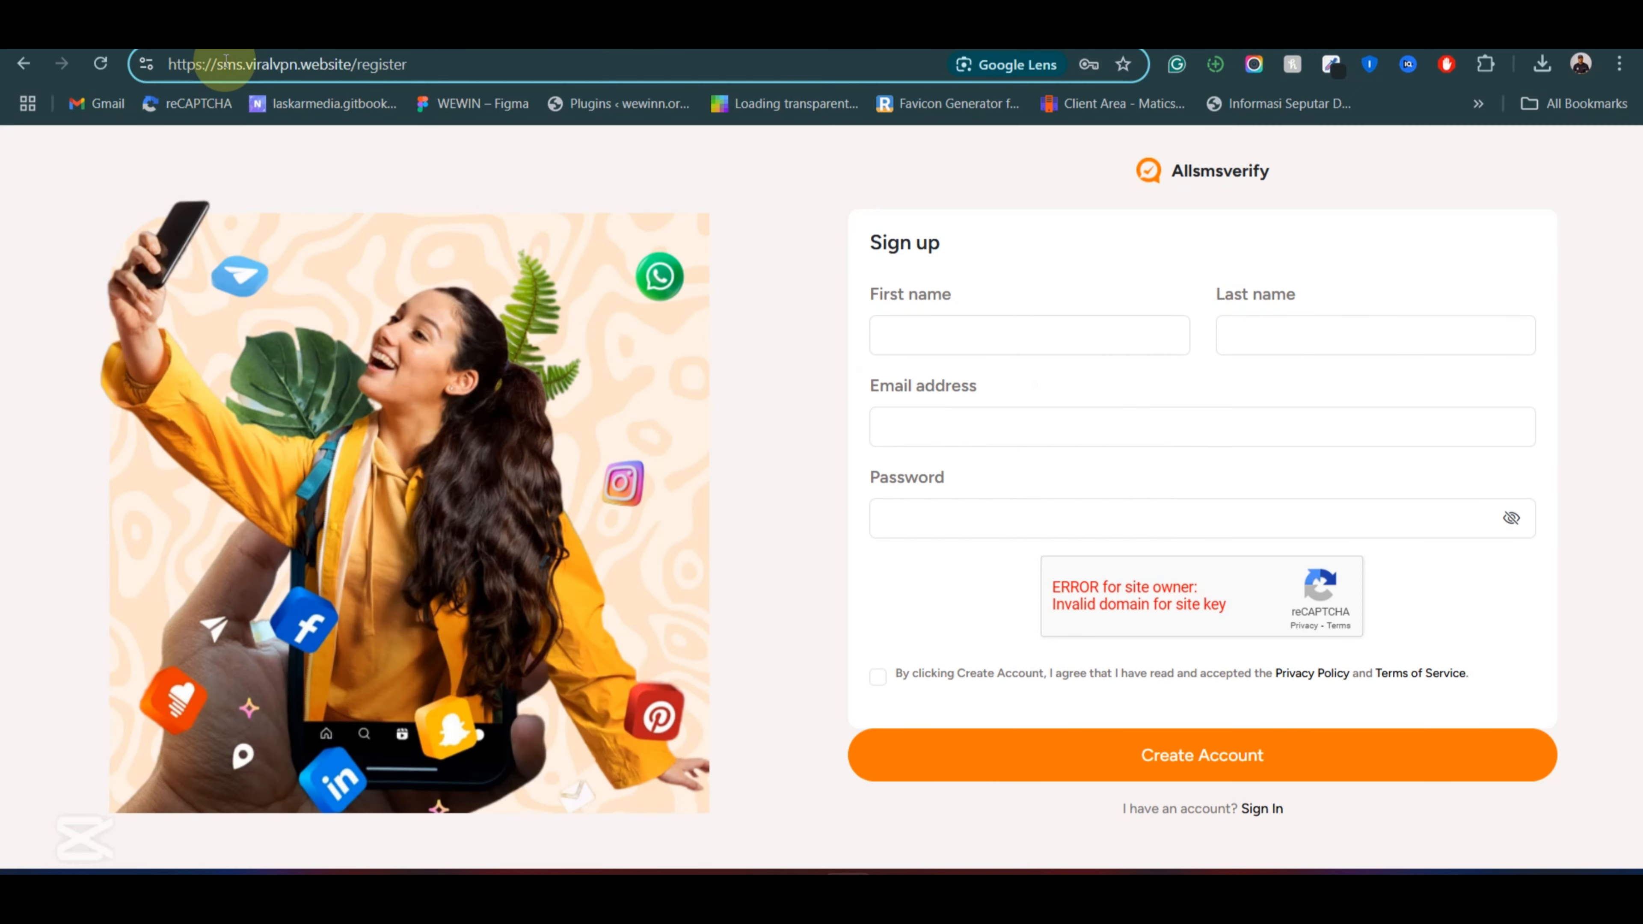
pyautogui.moveTo(222, 62); pyautogui.dragTo(347, 63)
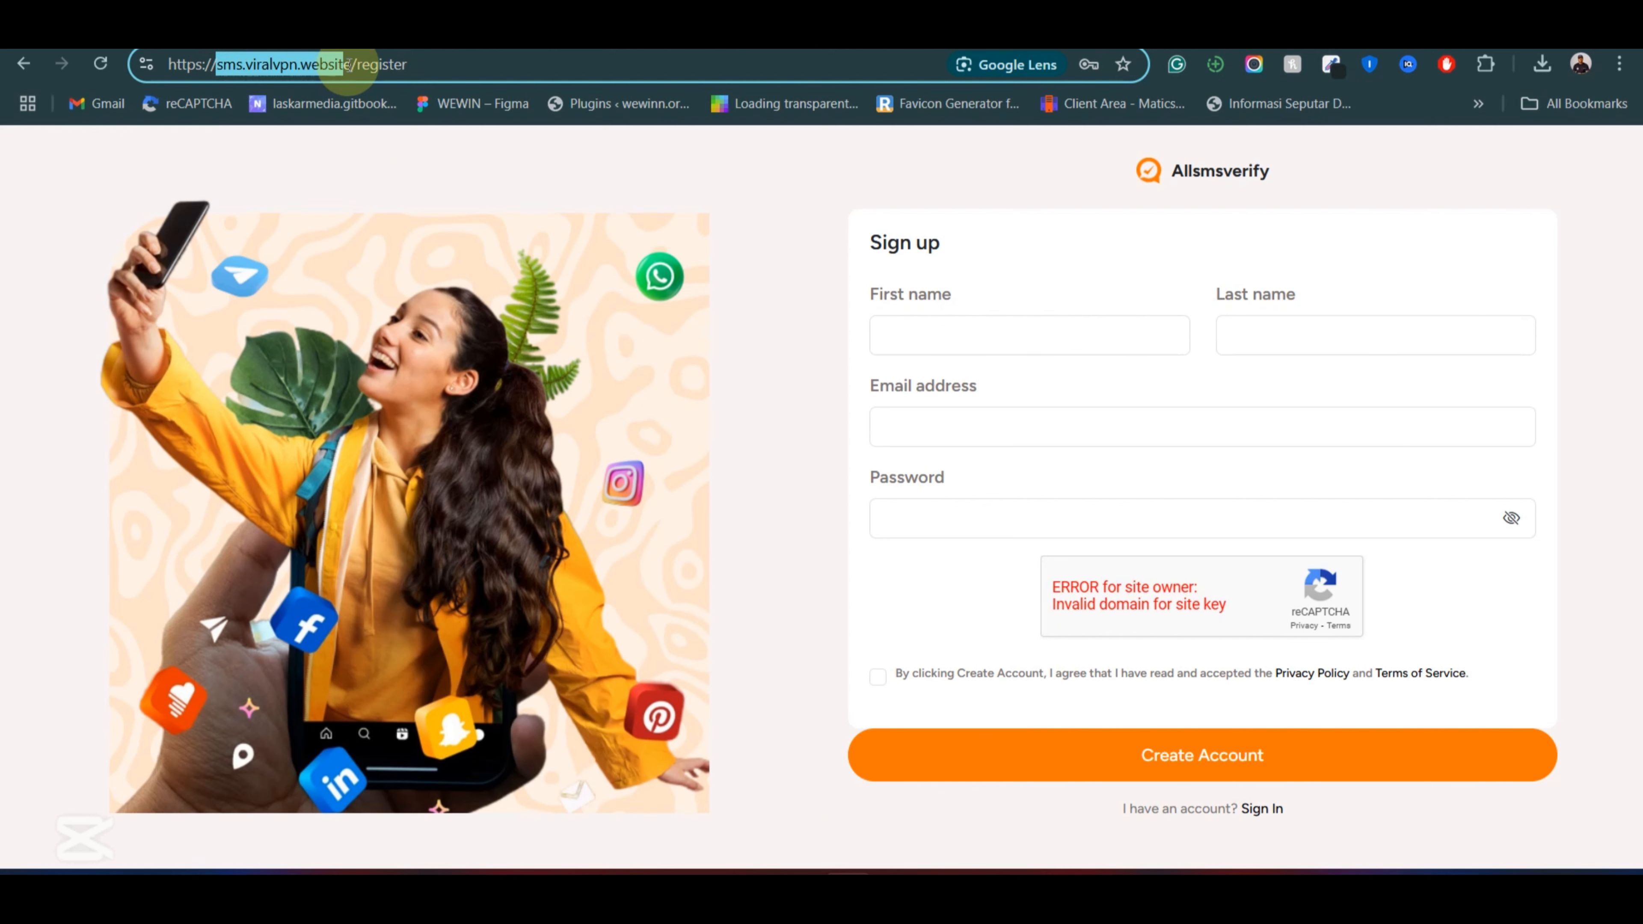
pyautogui.rightClick(349, 65)
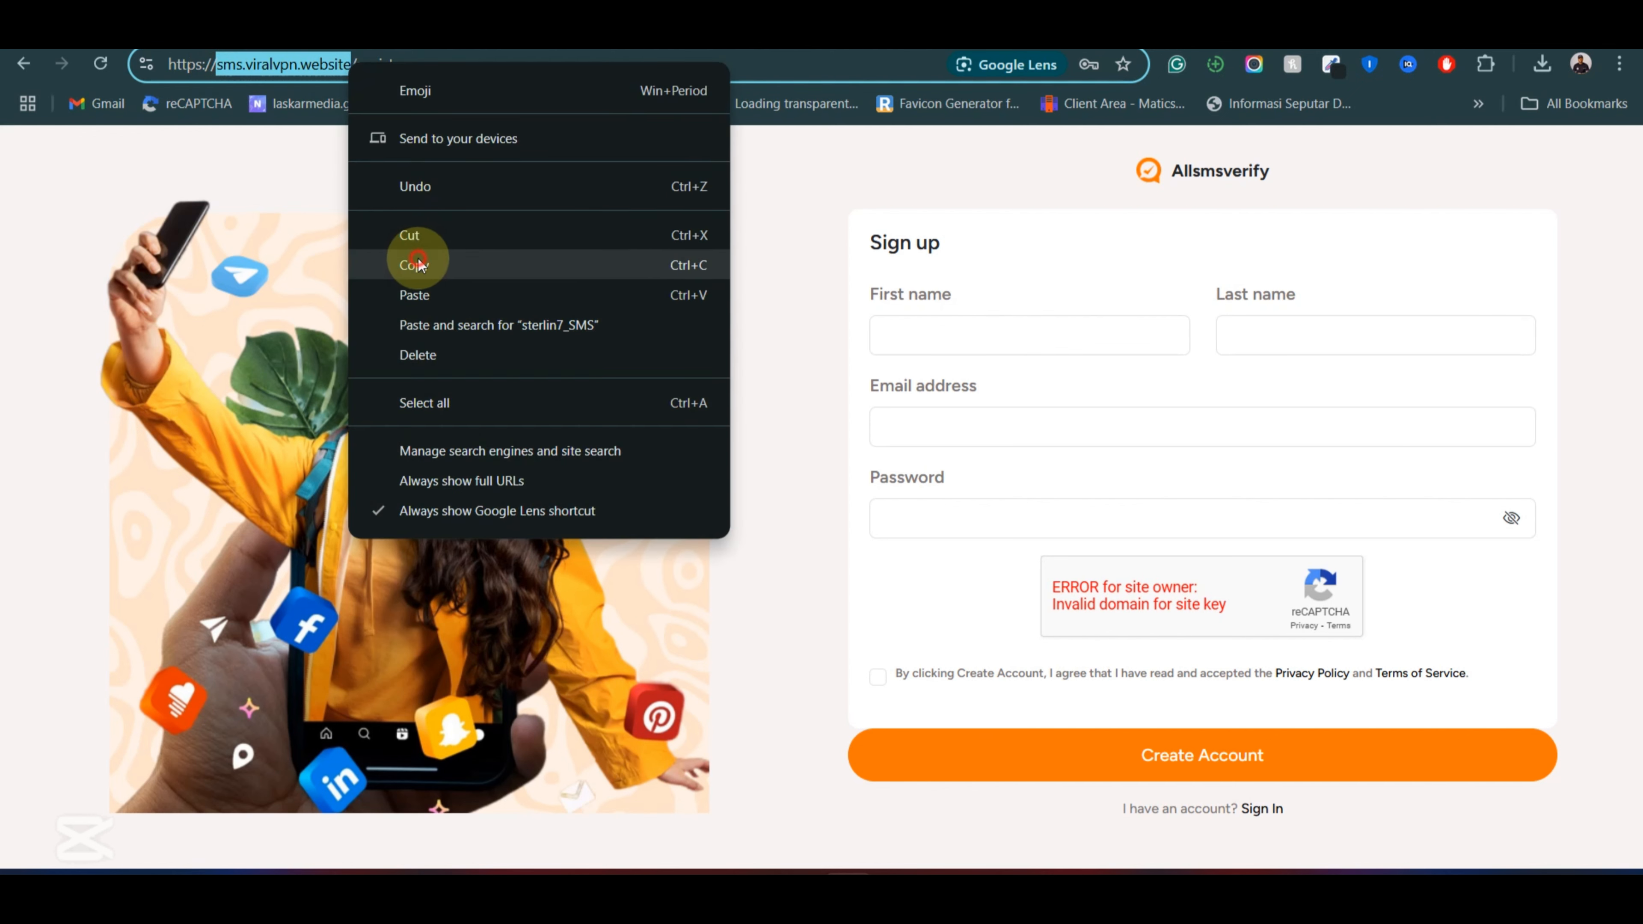
pyautogui.click(410, 264)
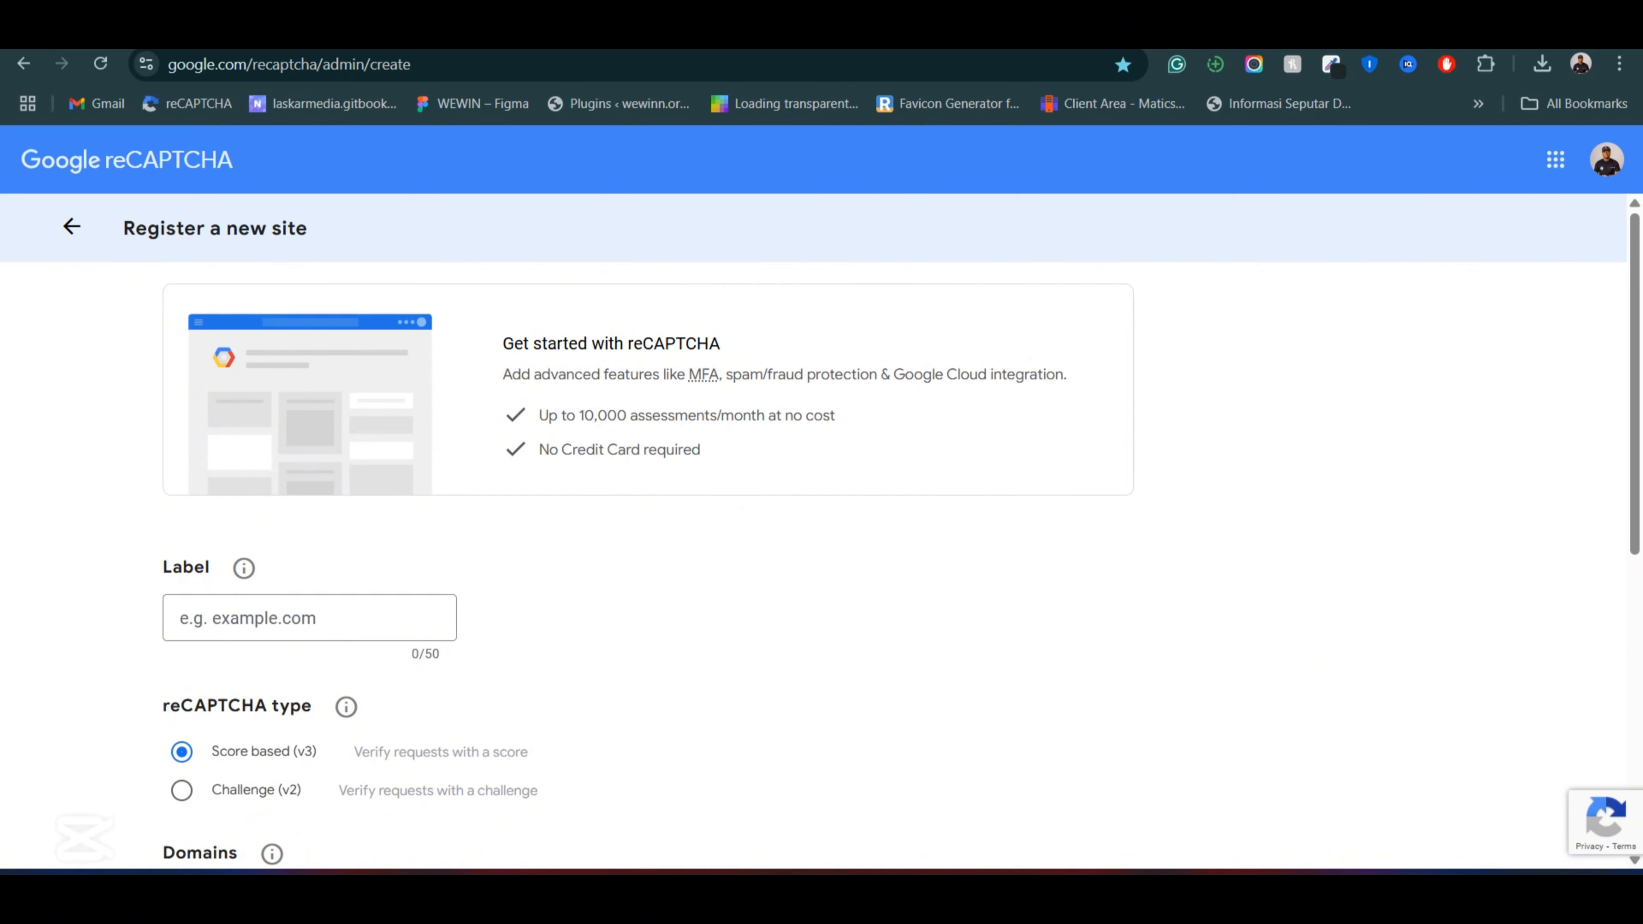
# Label the new reCAPTCHA site sms.viralvpn.website and choose the Challenge (v2) type with the "I'm not a robot" Checkbox
pyautogui.click(239, 618)
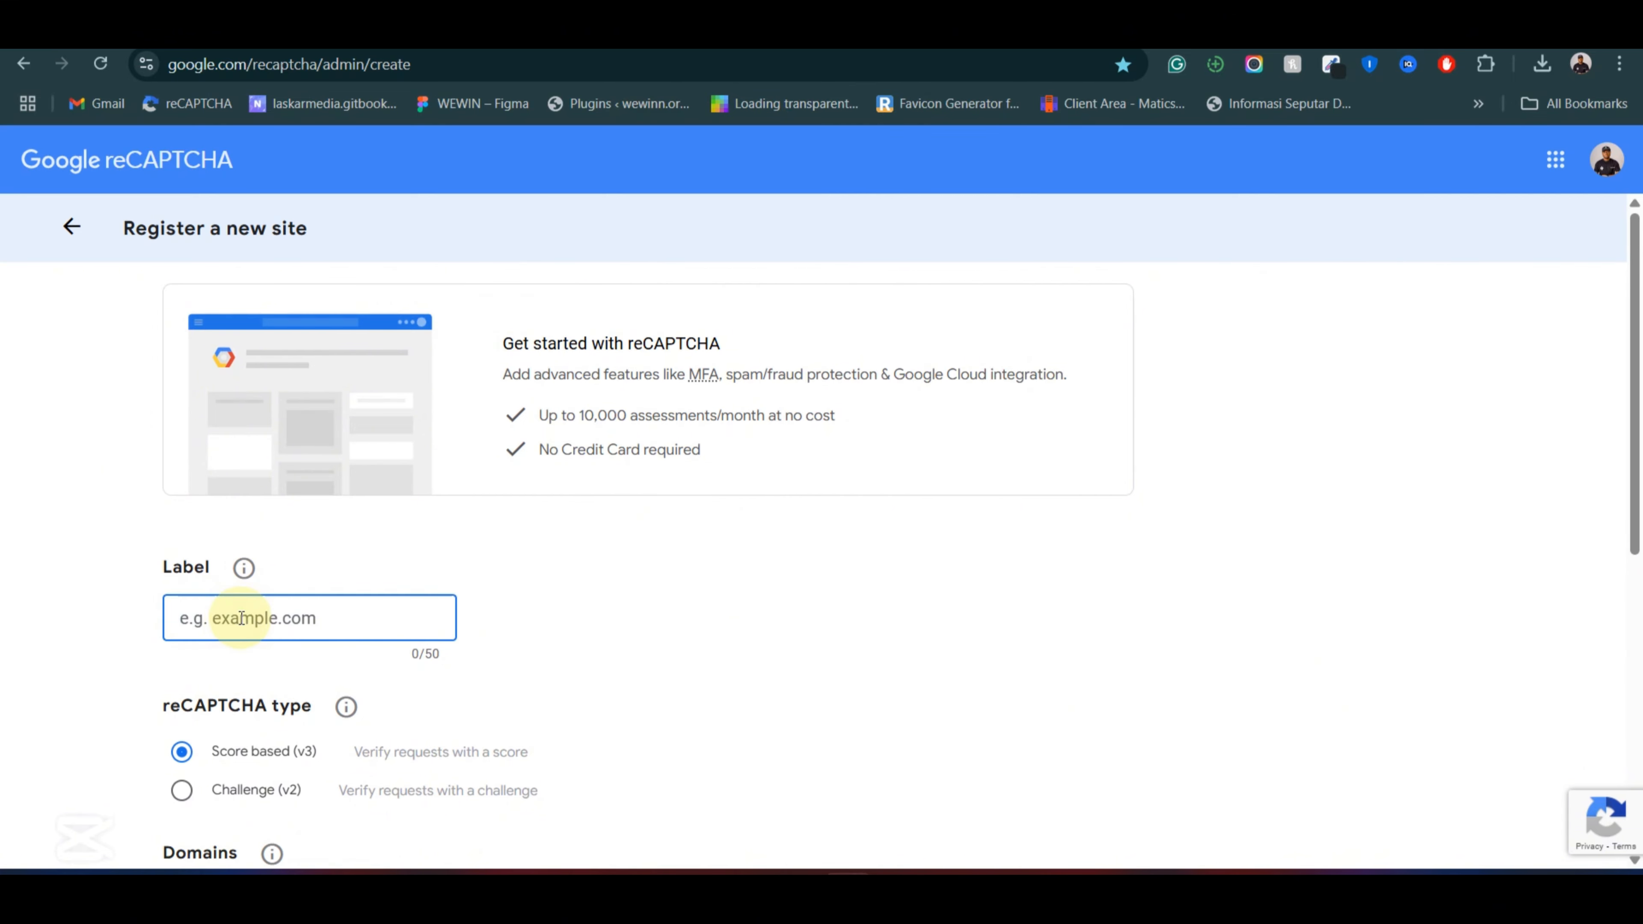
pyautogui.hotkey('ctrl', 'v')
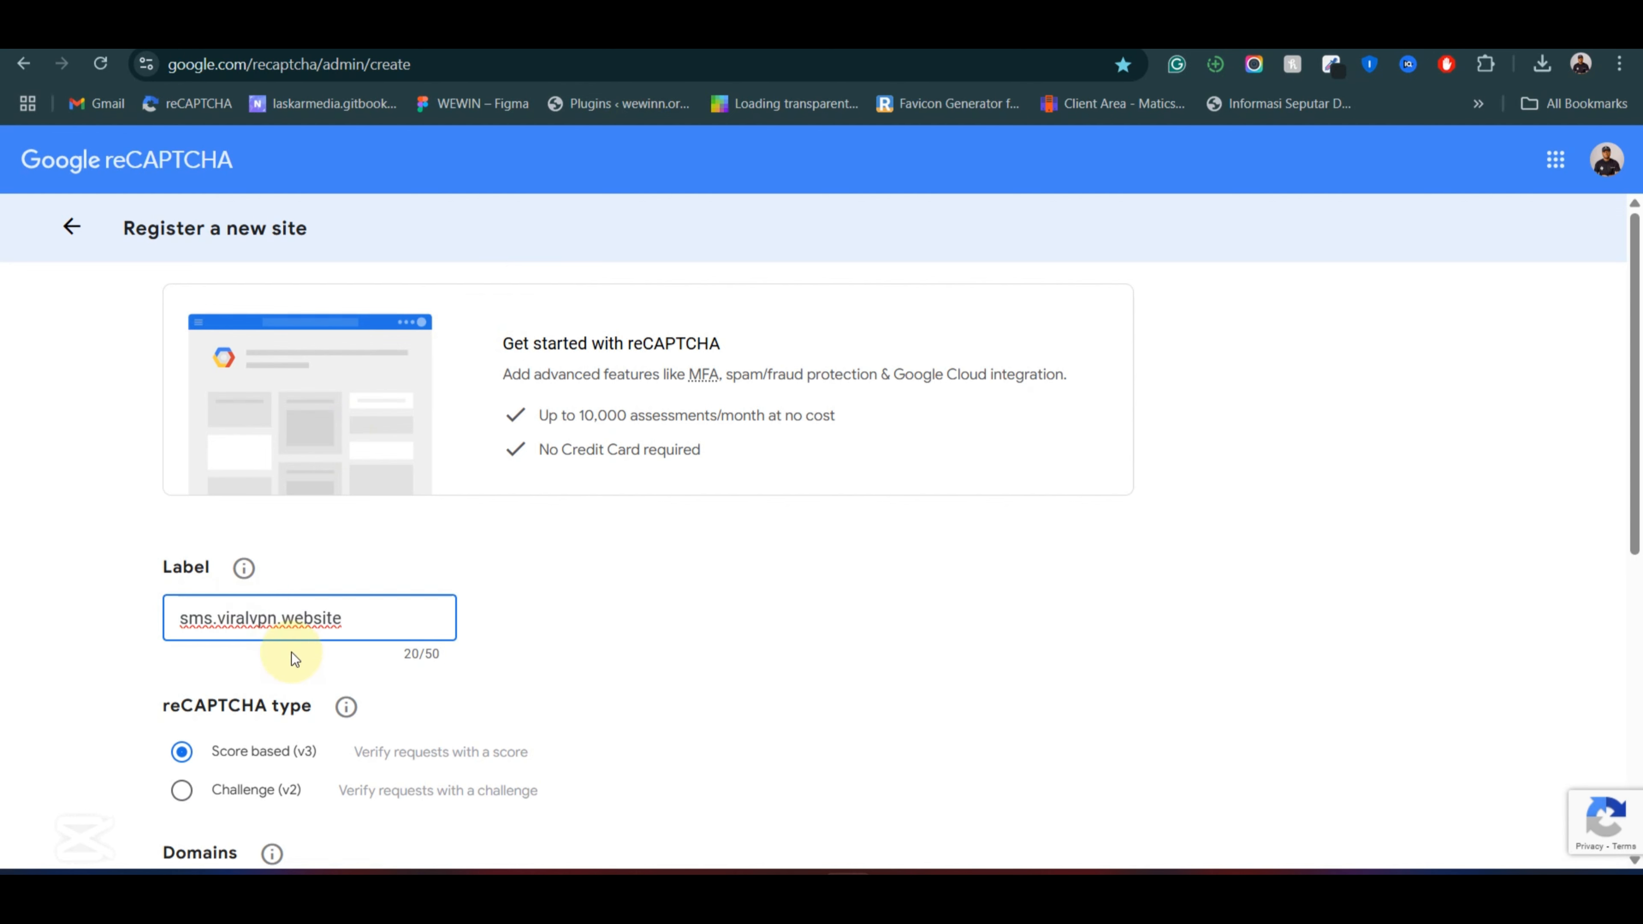
pyautogui.scroll(-5, 305, 657)
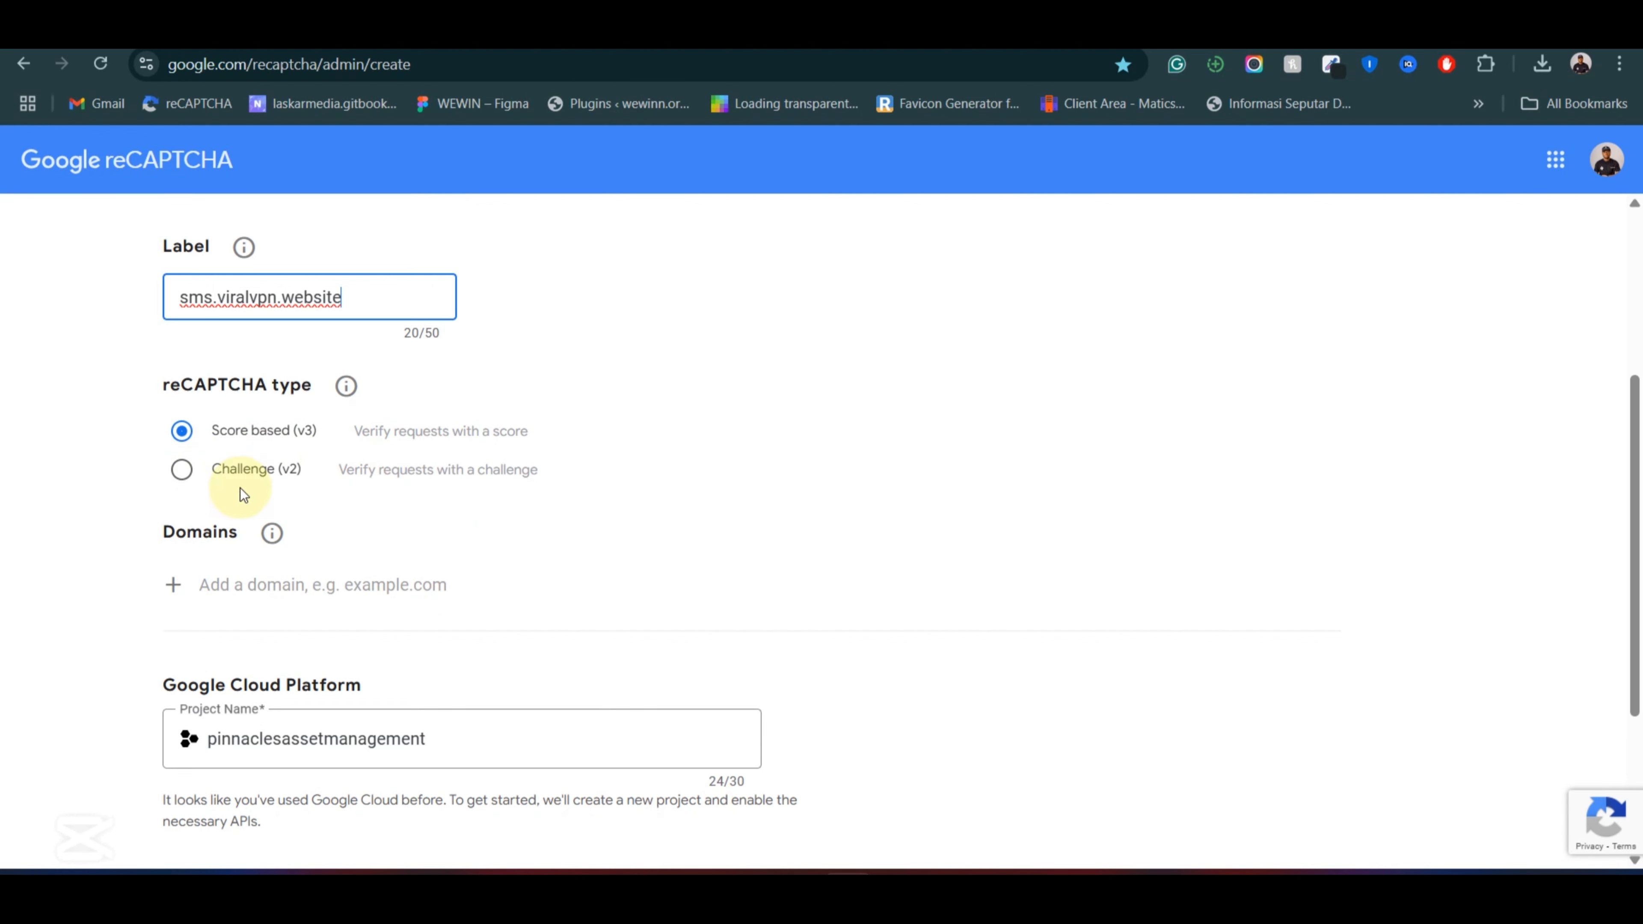
pyautogui.click(181, 470)
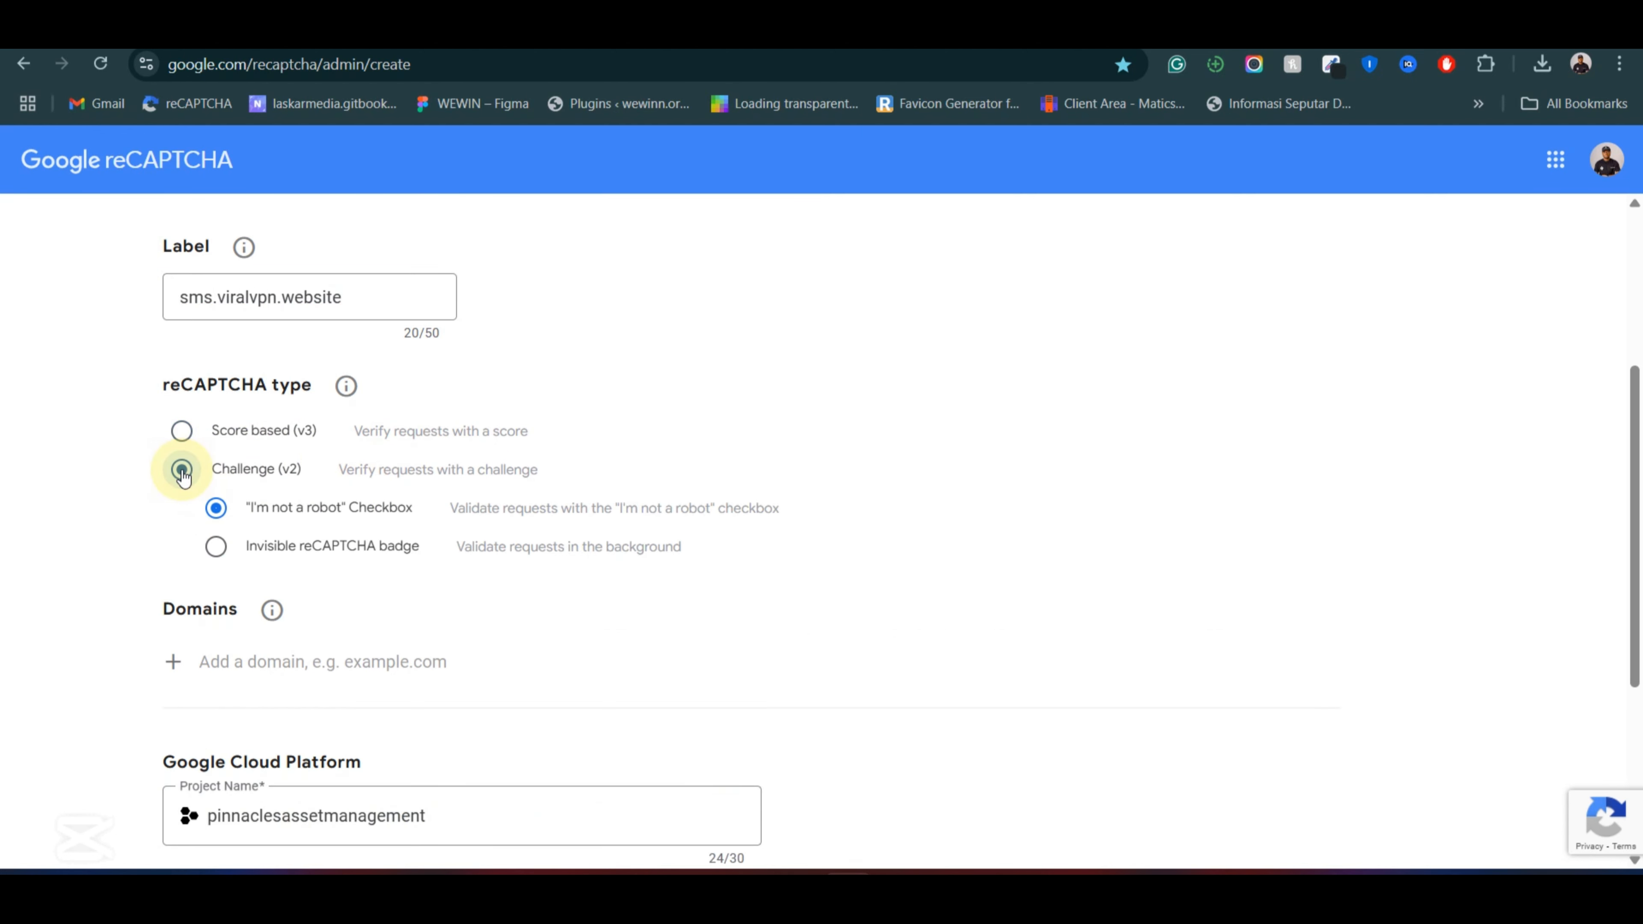
pyautogui.click(181, 431)
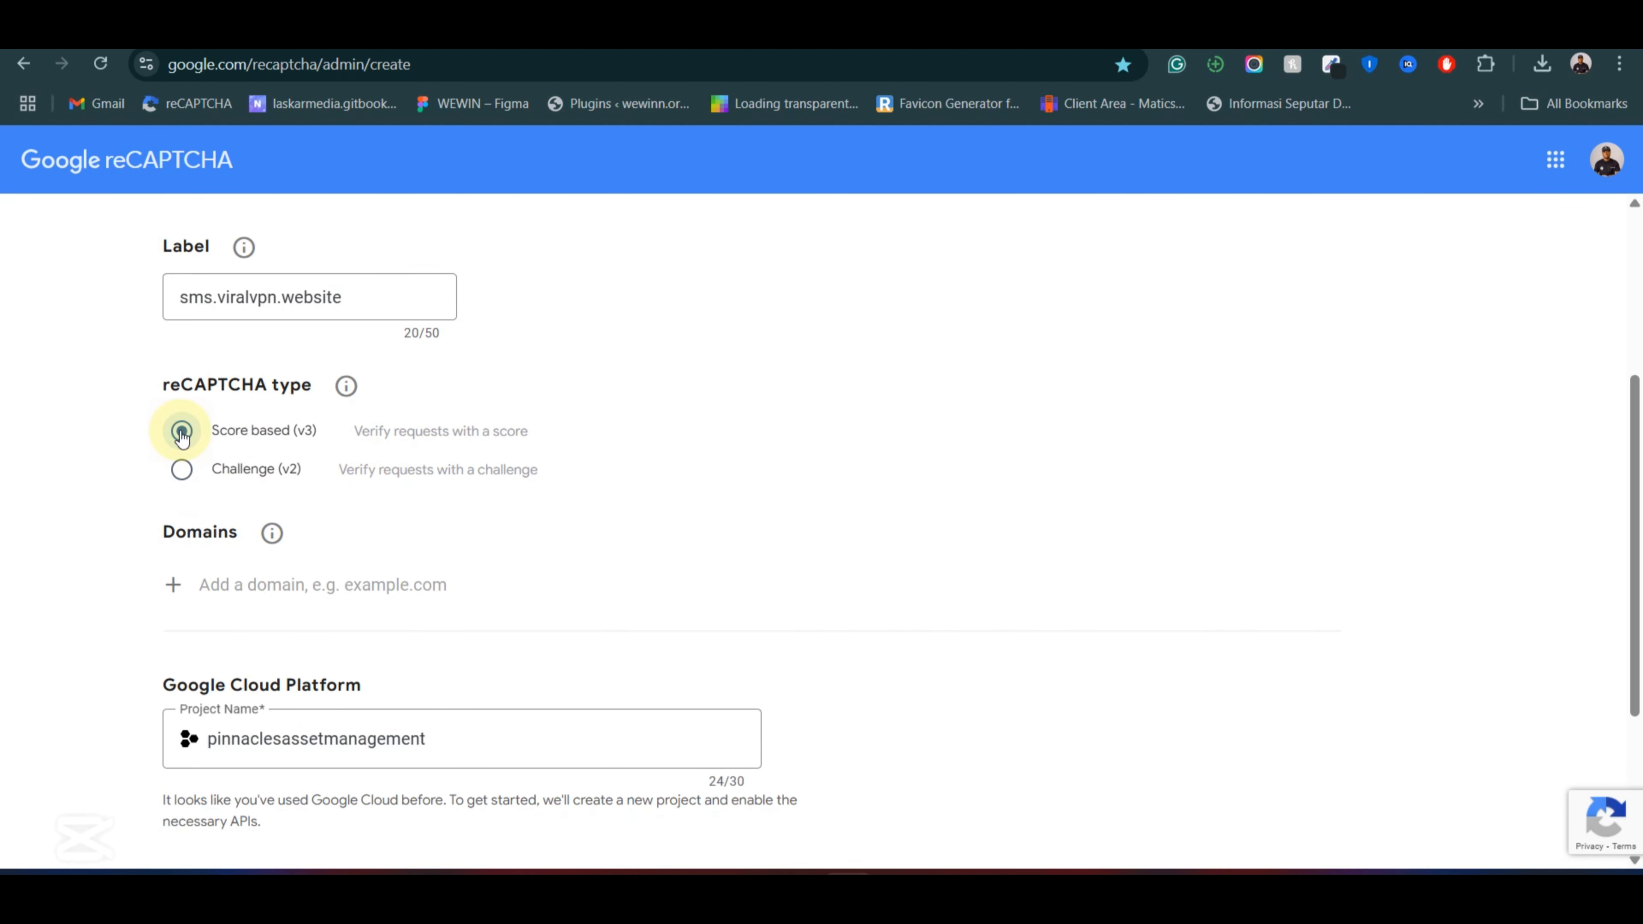
pyautogui.scroll(-2, 388, 450)
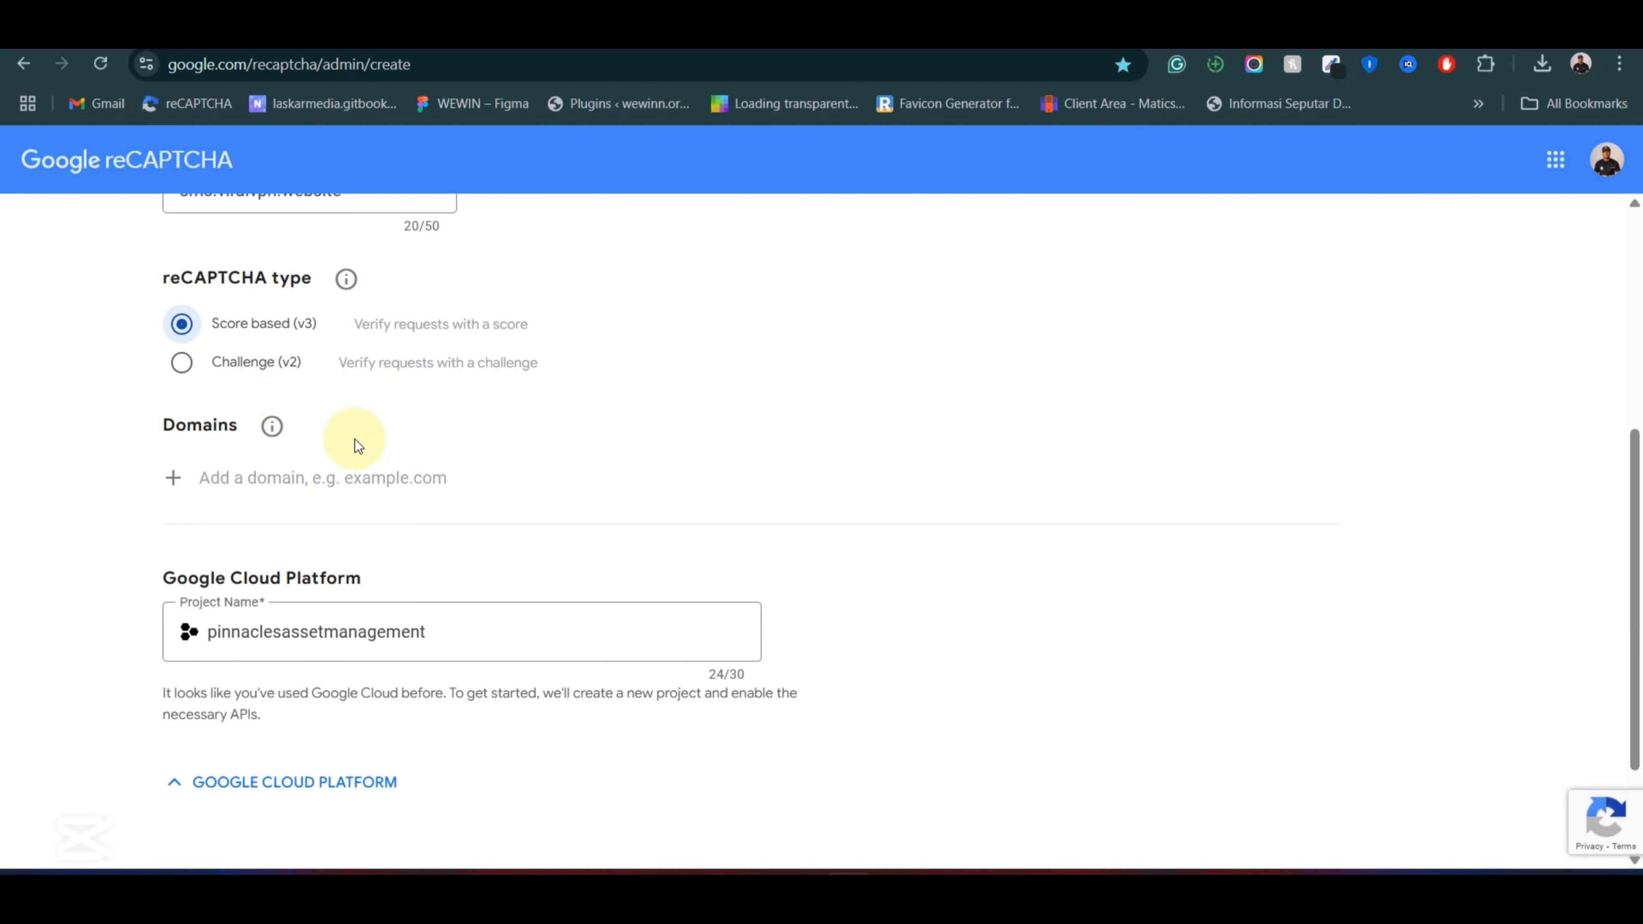
pyautogui.scroll(-3, 139, 349)
pyautogui.scroll(3, 195, 389)
pyautogui.click(182, 419)
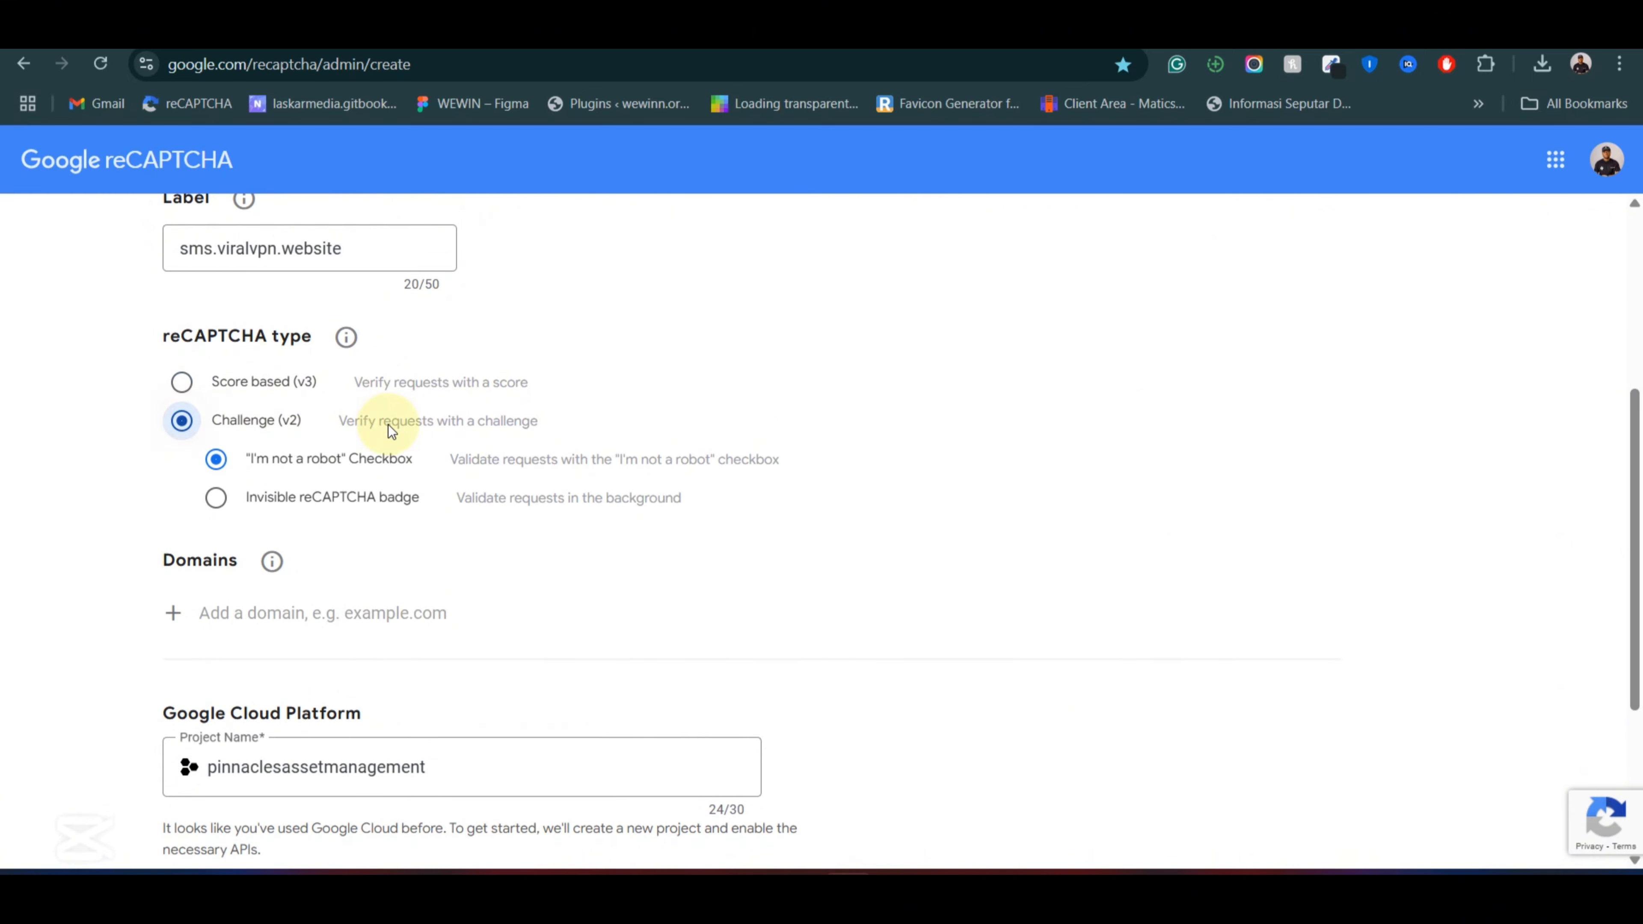
# Add sms.viralvpn.website as the domain of the new reCAPTCHA site
pyautogui.scroll(-4, 388, 476)
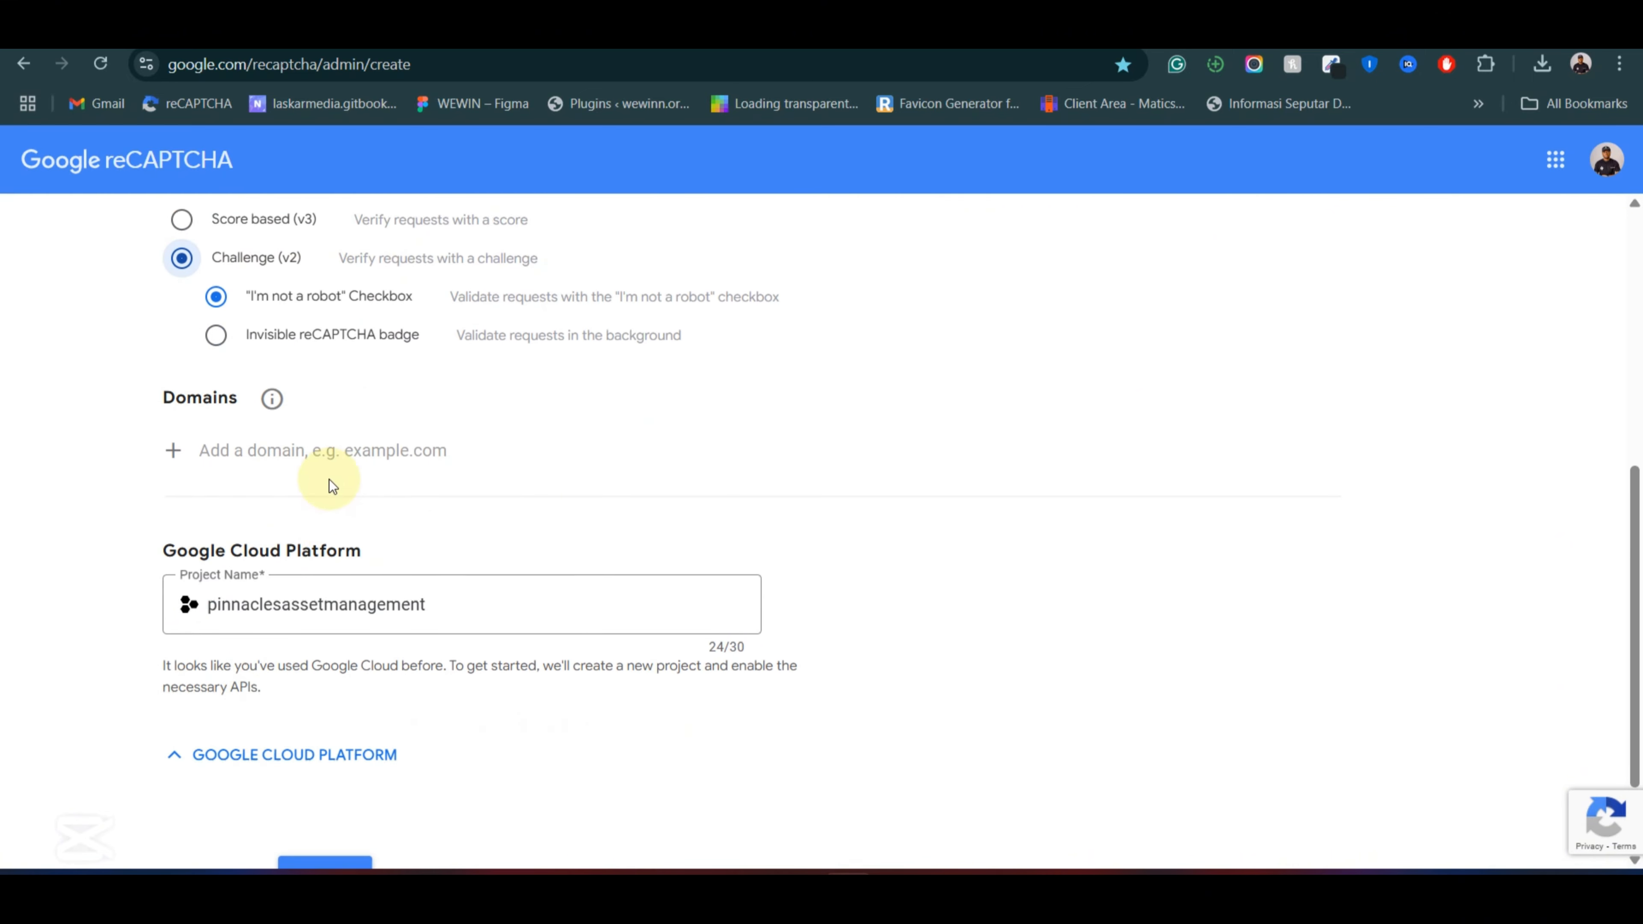
pyautogui.click(348, 402)
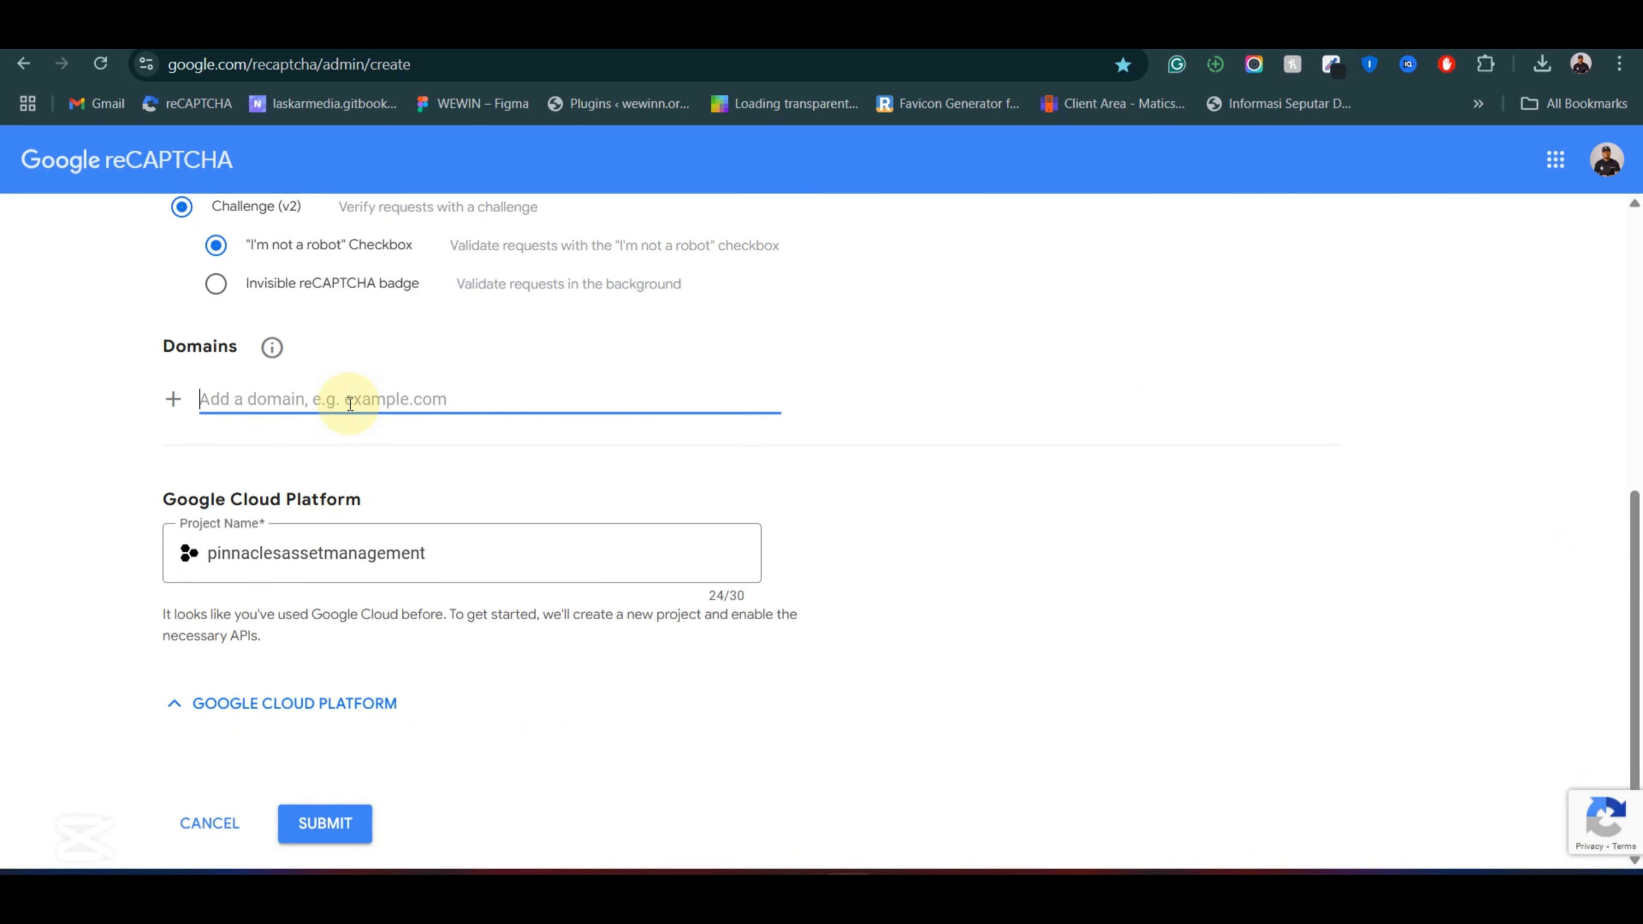
pyautogui.hotkey('ctrl', 'v')
# Replace the Google Cloud project name with sms.viralvpn.website and try to submit the registration
pyautogui.click(422, 555)
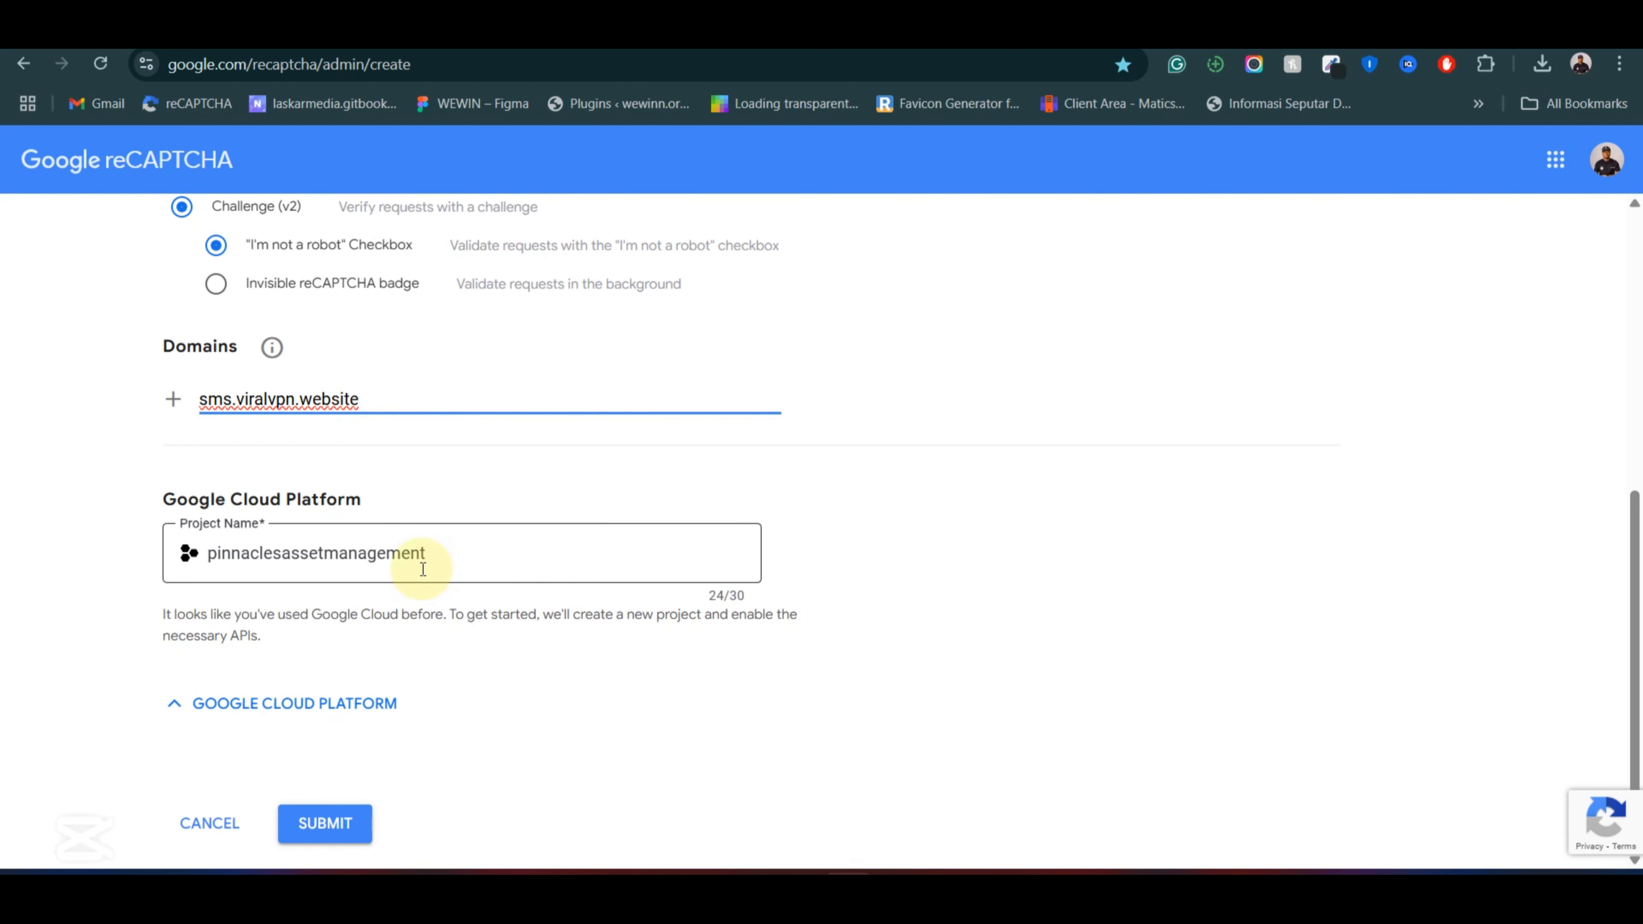
pyautogui.doubleClick(424, 555)
pyautogui.click(421, 556)
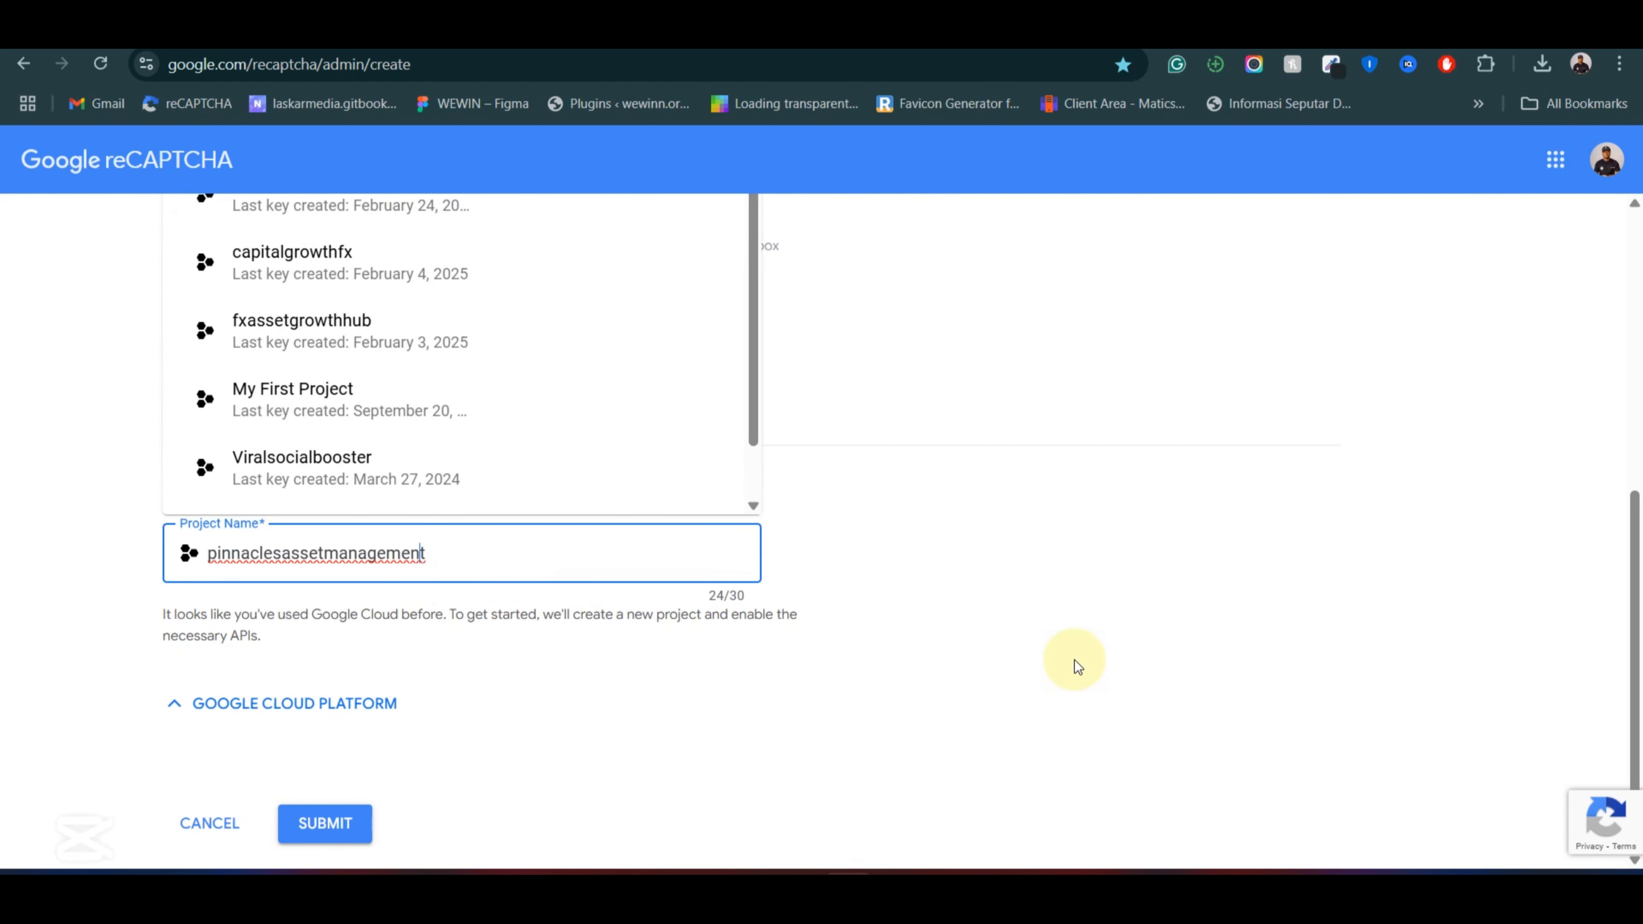
pyautogui.click(1171, 552)
pyautogui.click(401, 552)
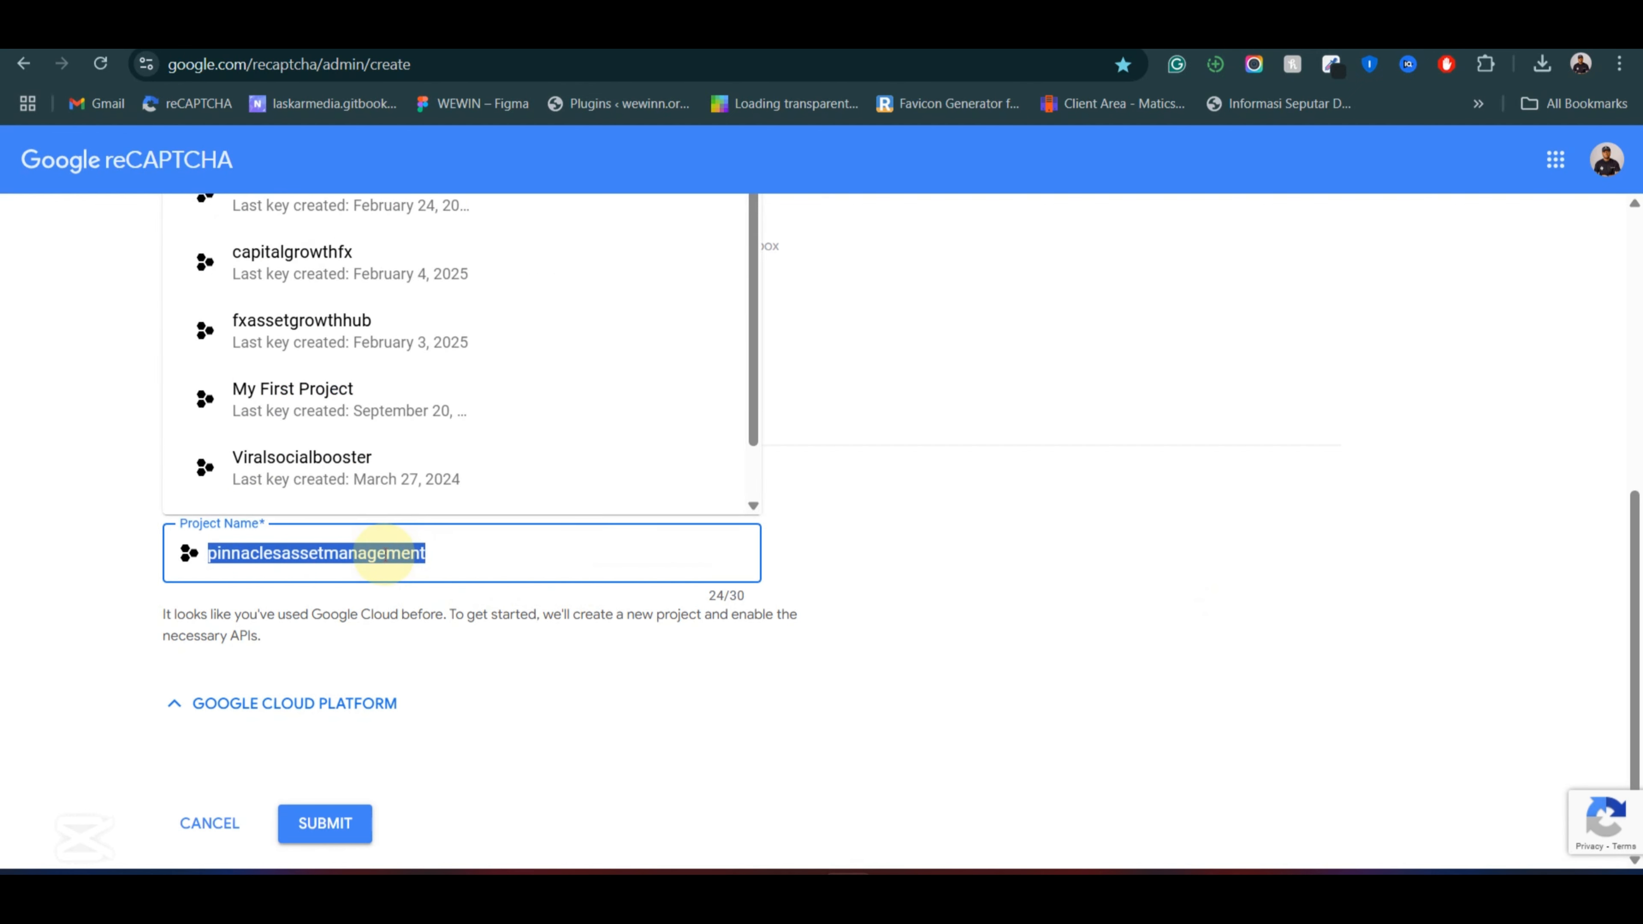
pyautogui.write('sms.viralvpn.website')
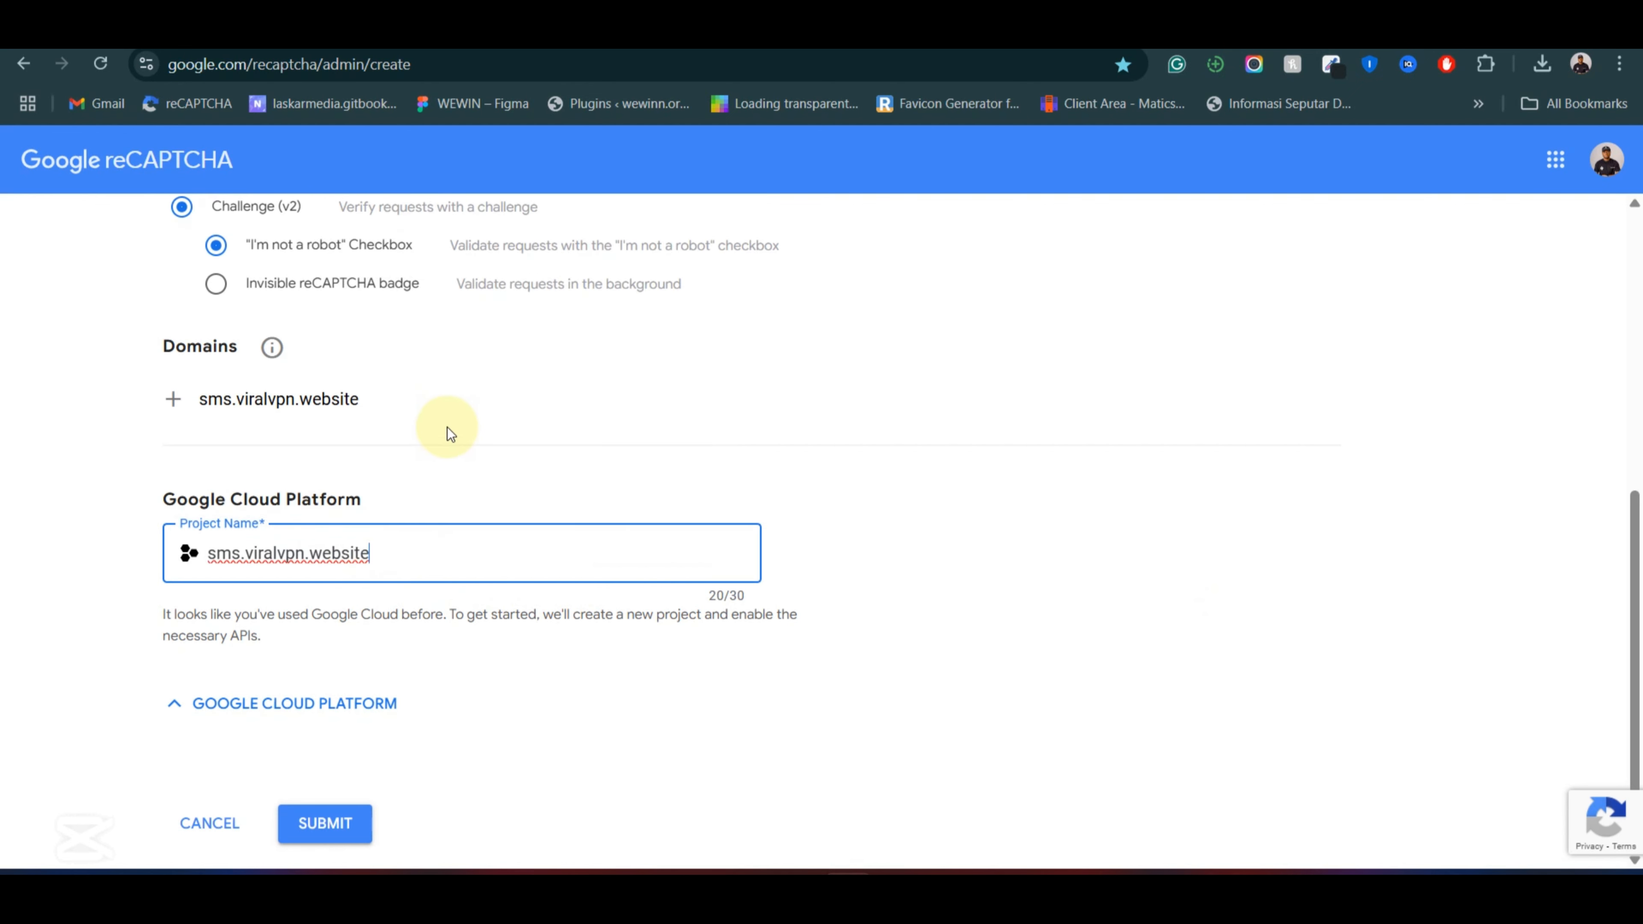
pyautogui.scroll(-1, 649, 620)
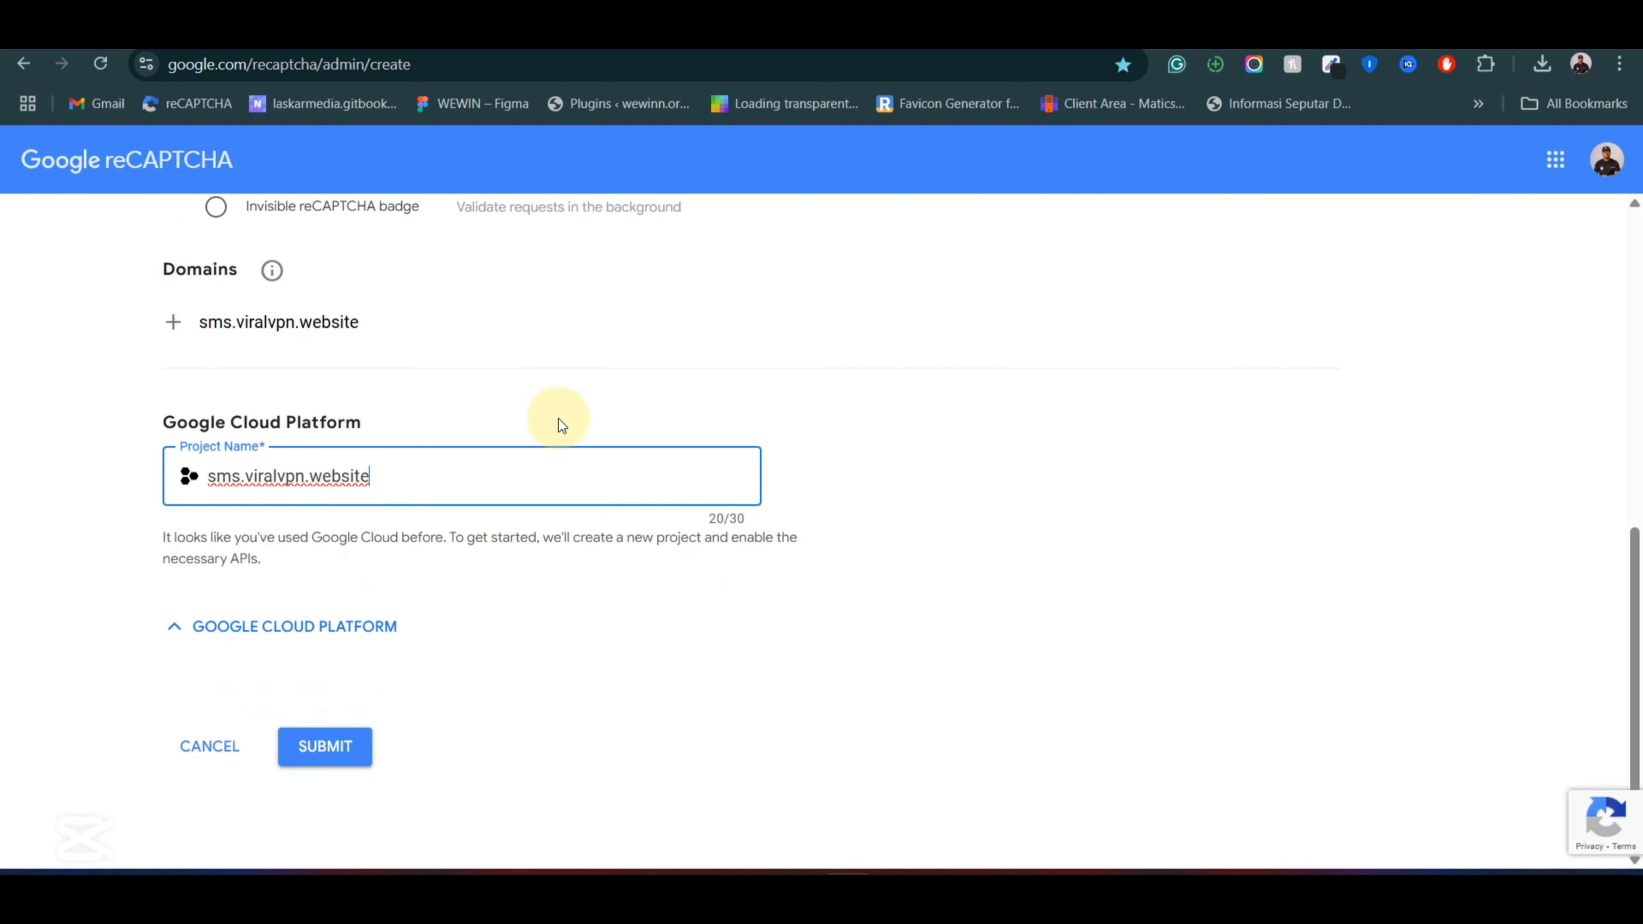
pyautogui.scroll(8, 560, 425)
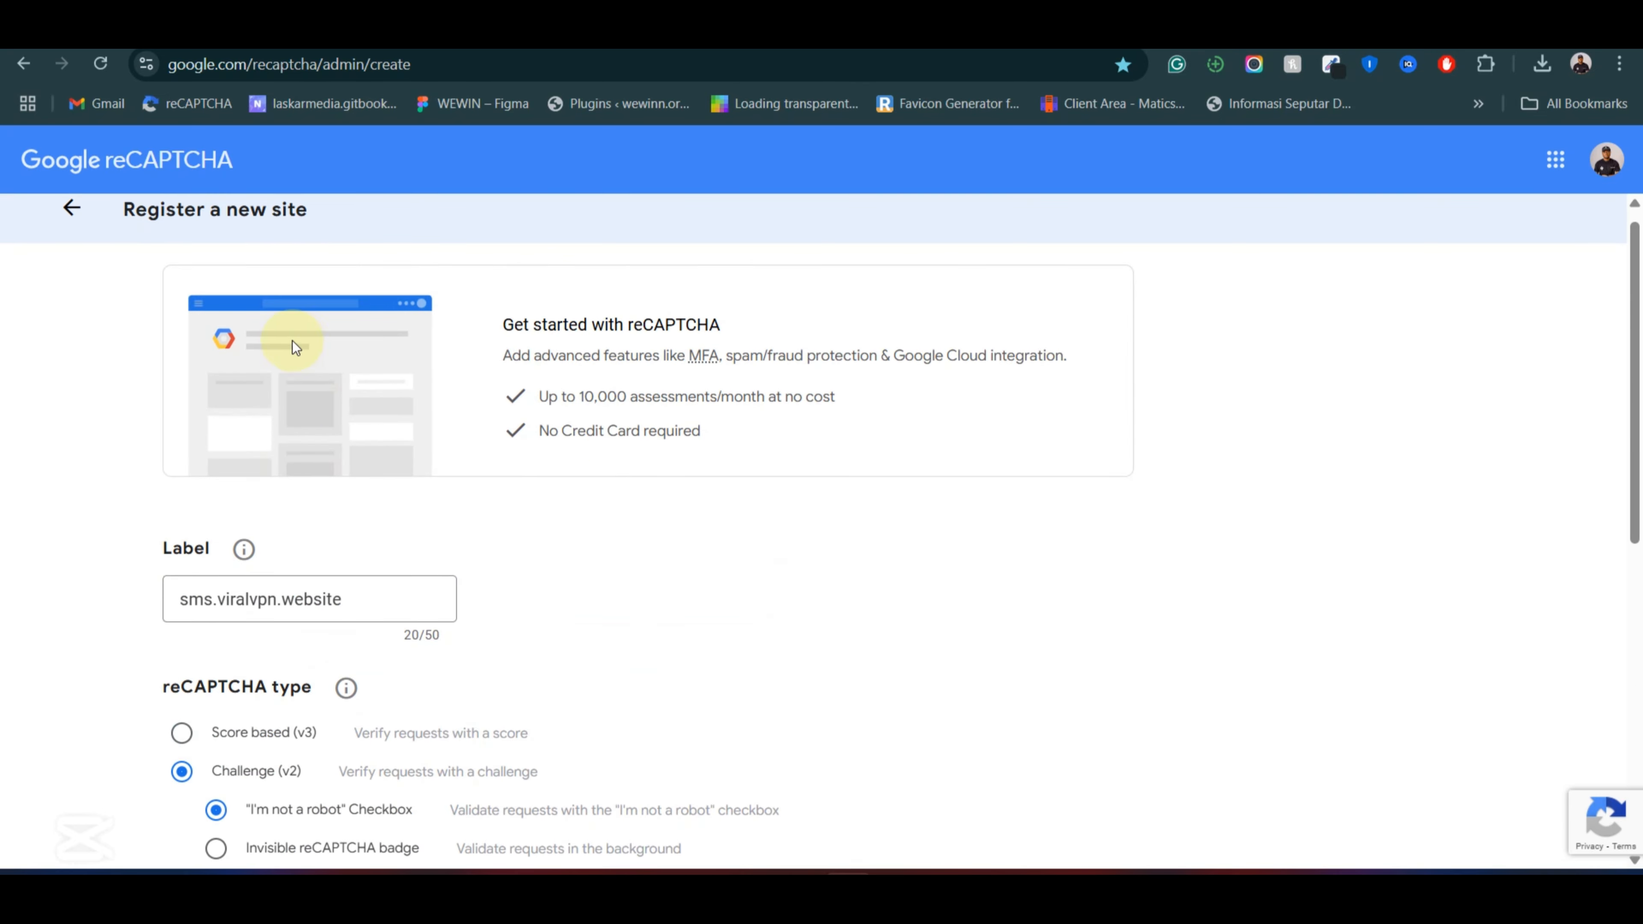
pyautogui.scroll(-8, 417, 391)
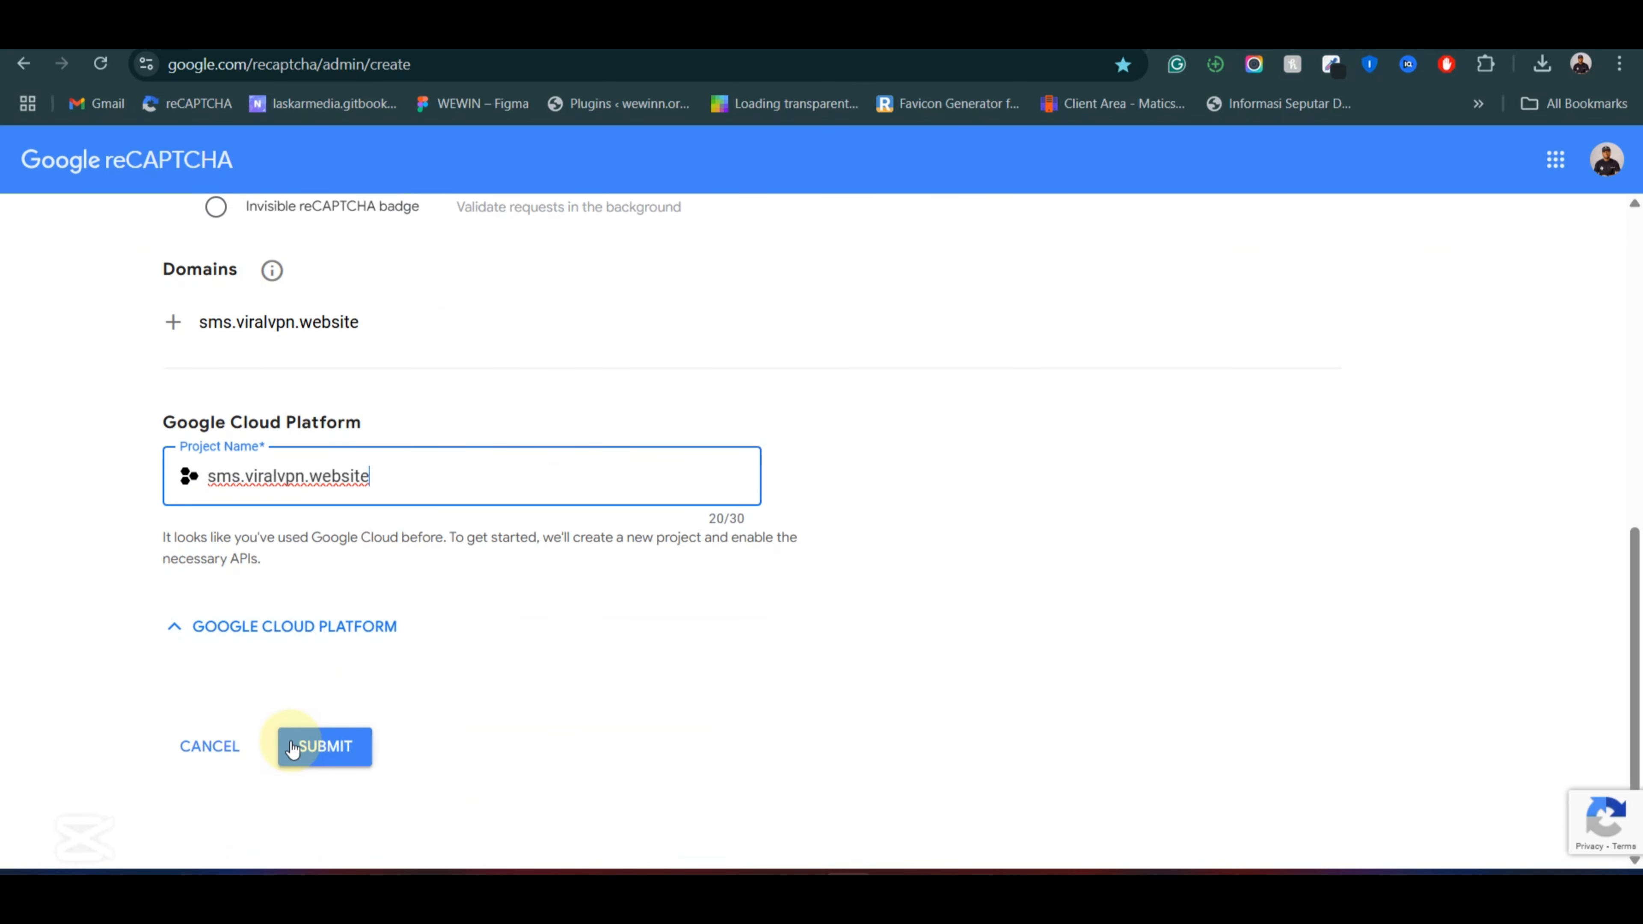
pyautogui.click(293, 748)
# Shorten the Google Cloud project name to sms and try submitting the registration again
pyautogui.click(322, 477)
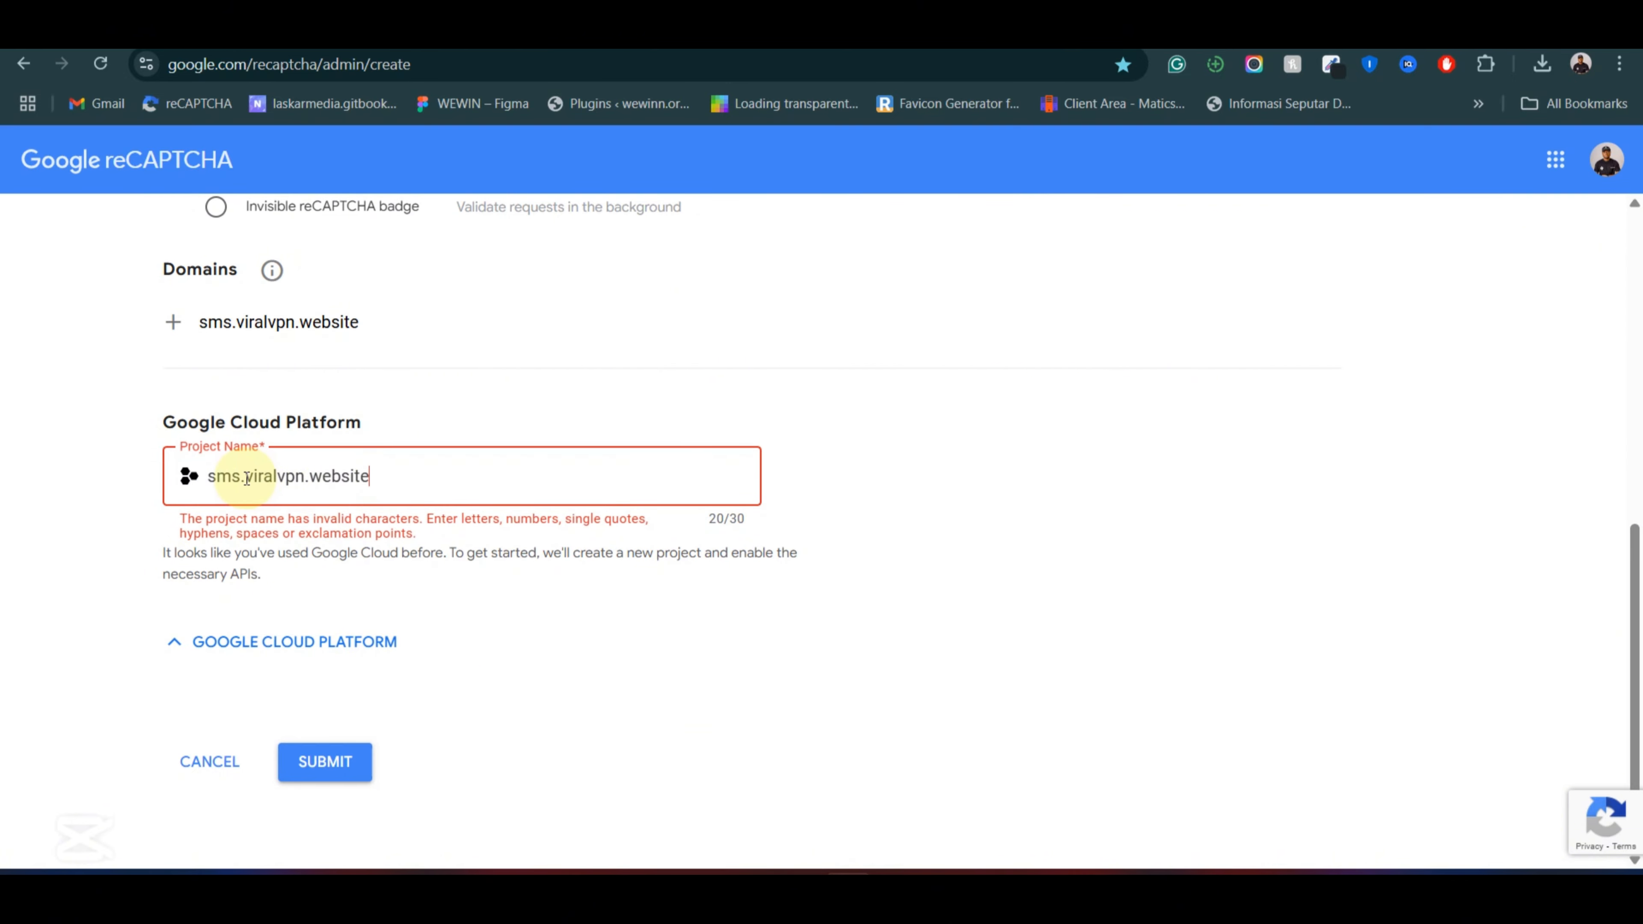
pyautogui.moveTo(243, 478); pyautogui.dragTo(557, 478)
pyautogui.press('BackSpace')
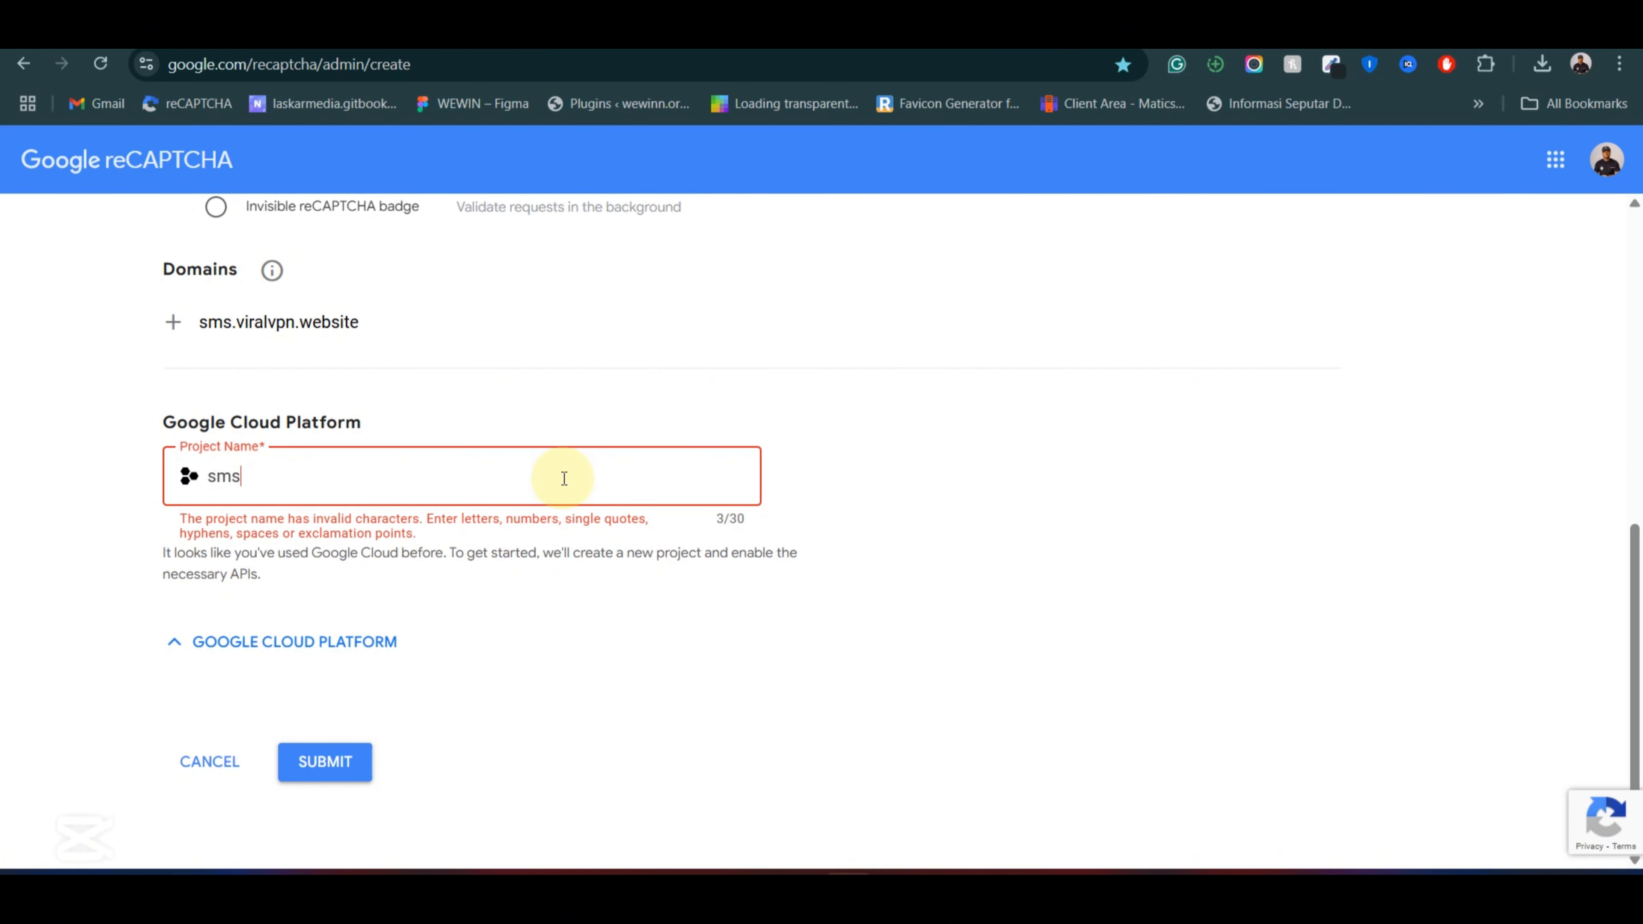
pyautogui.click(331, 762)
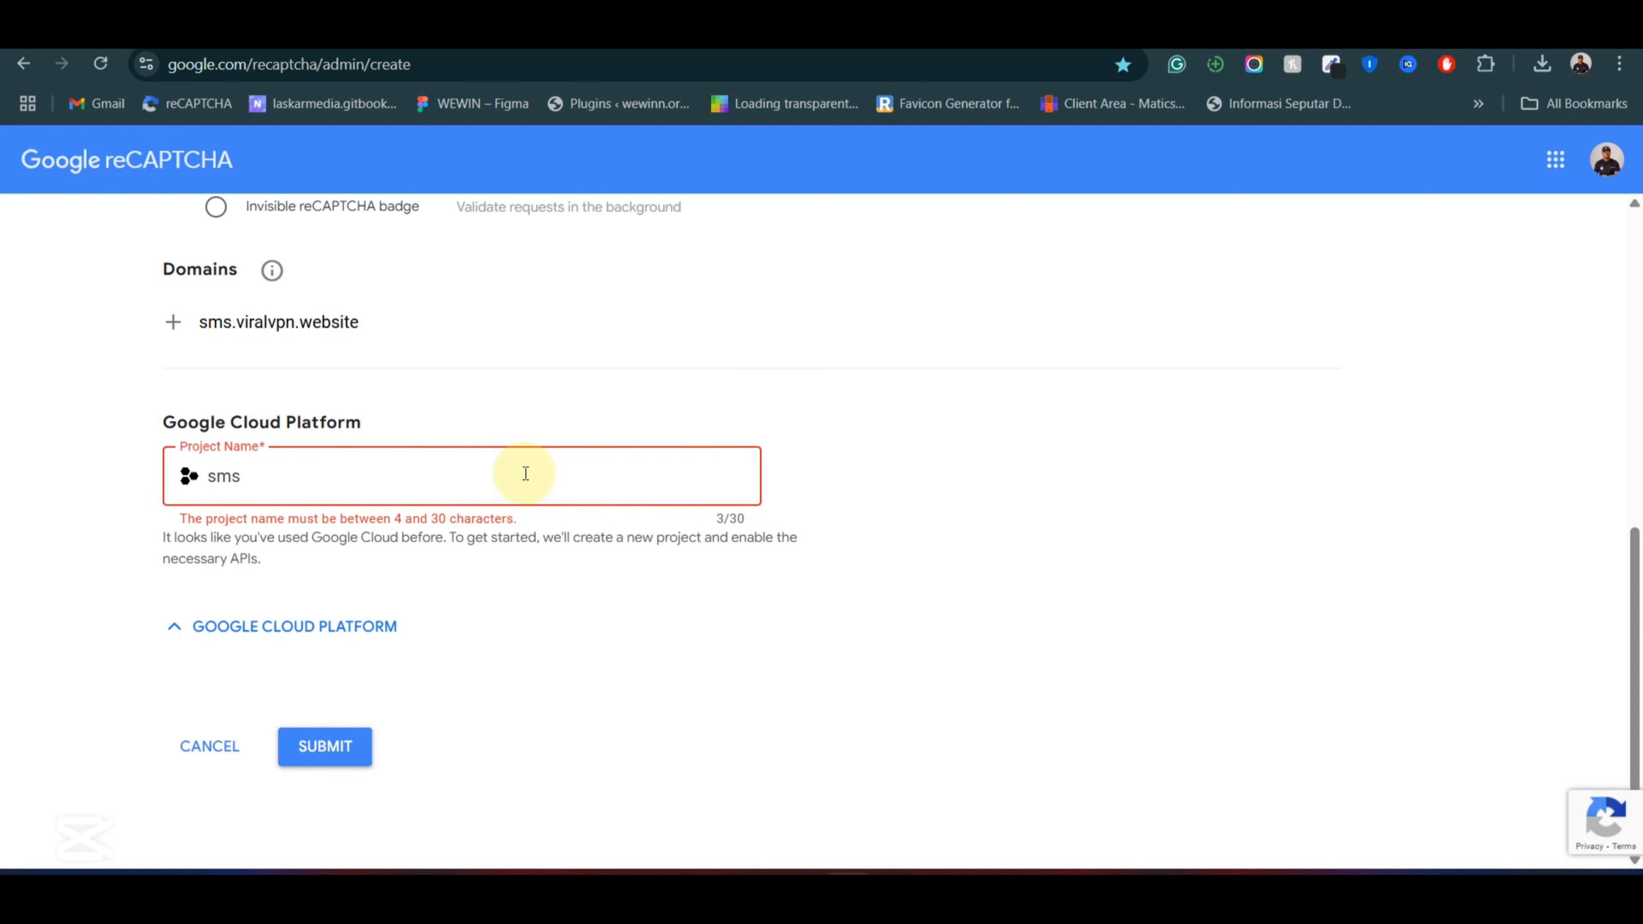
# Choose the existing Google Cloud project pinnaclesassetmanagement instead and submit the site registration
pyautogui.click(331, 470)
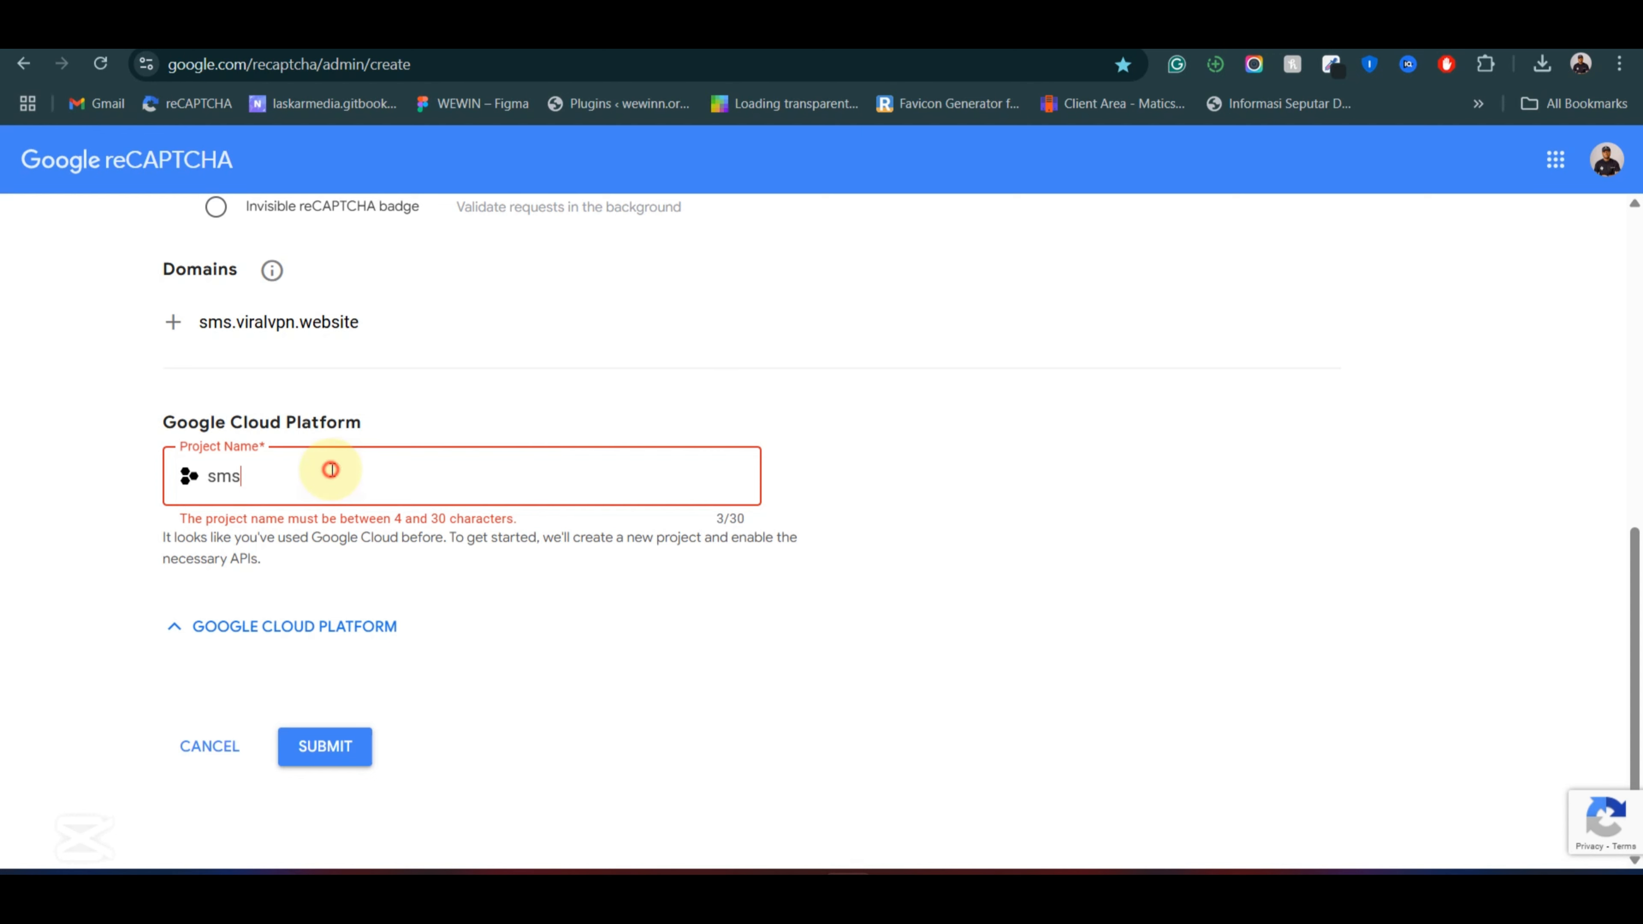
pyautogui.press('BackSpace')
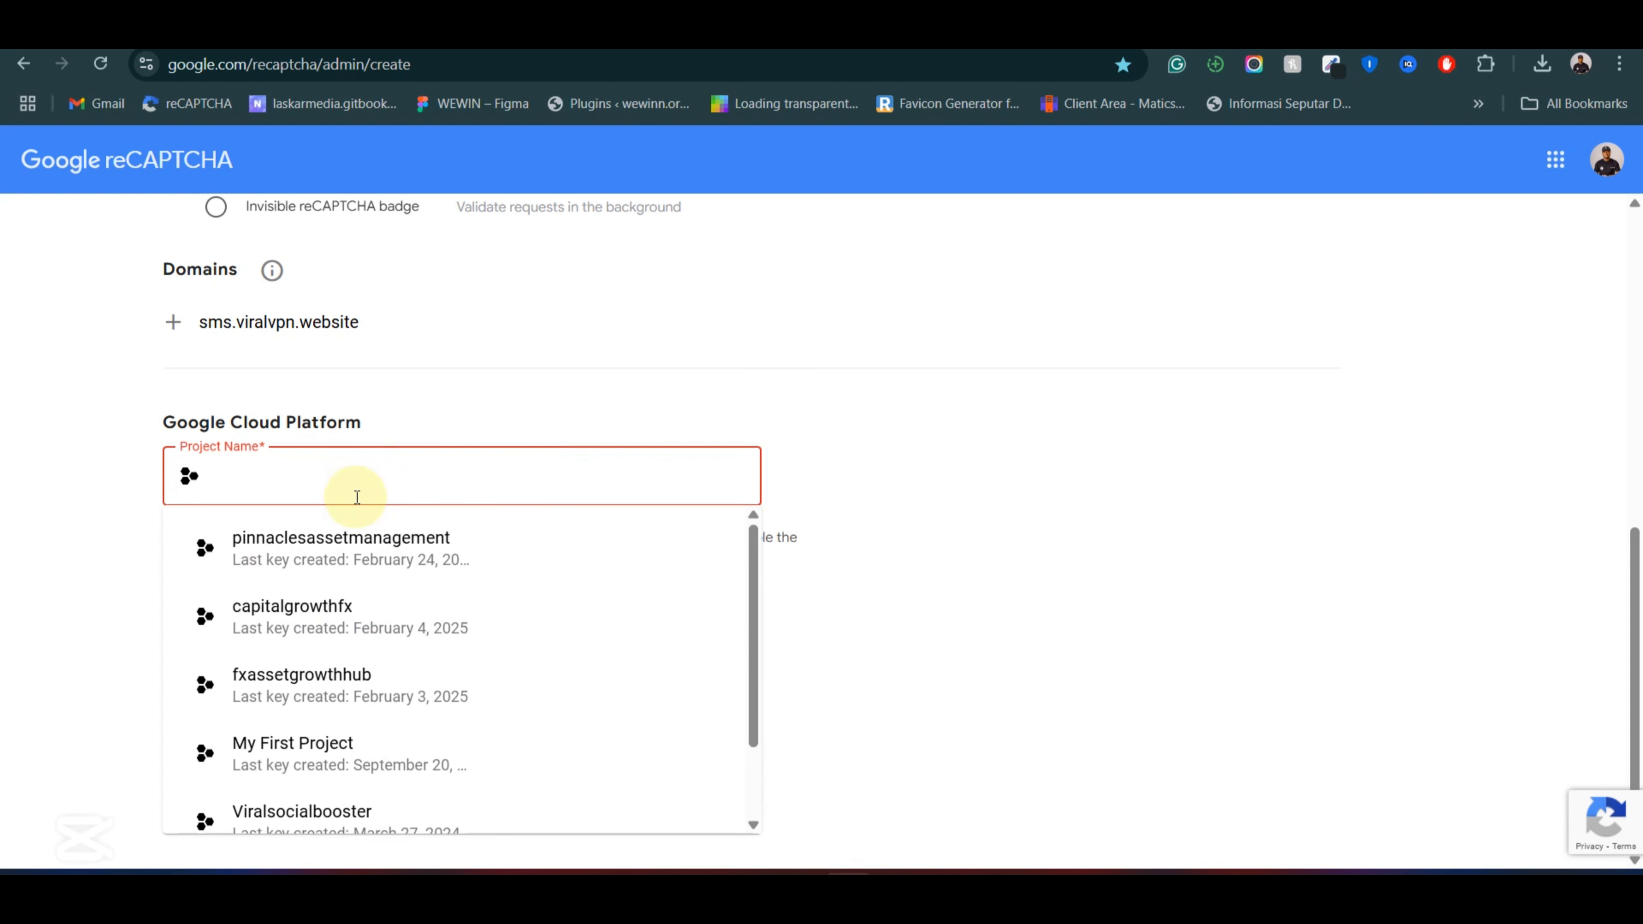
pyautogui.click(367, 538)
pyautogui.click(299, 748)
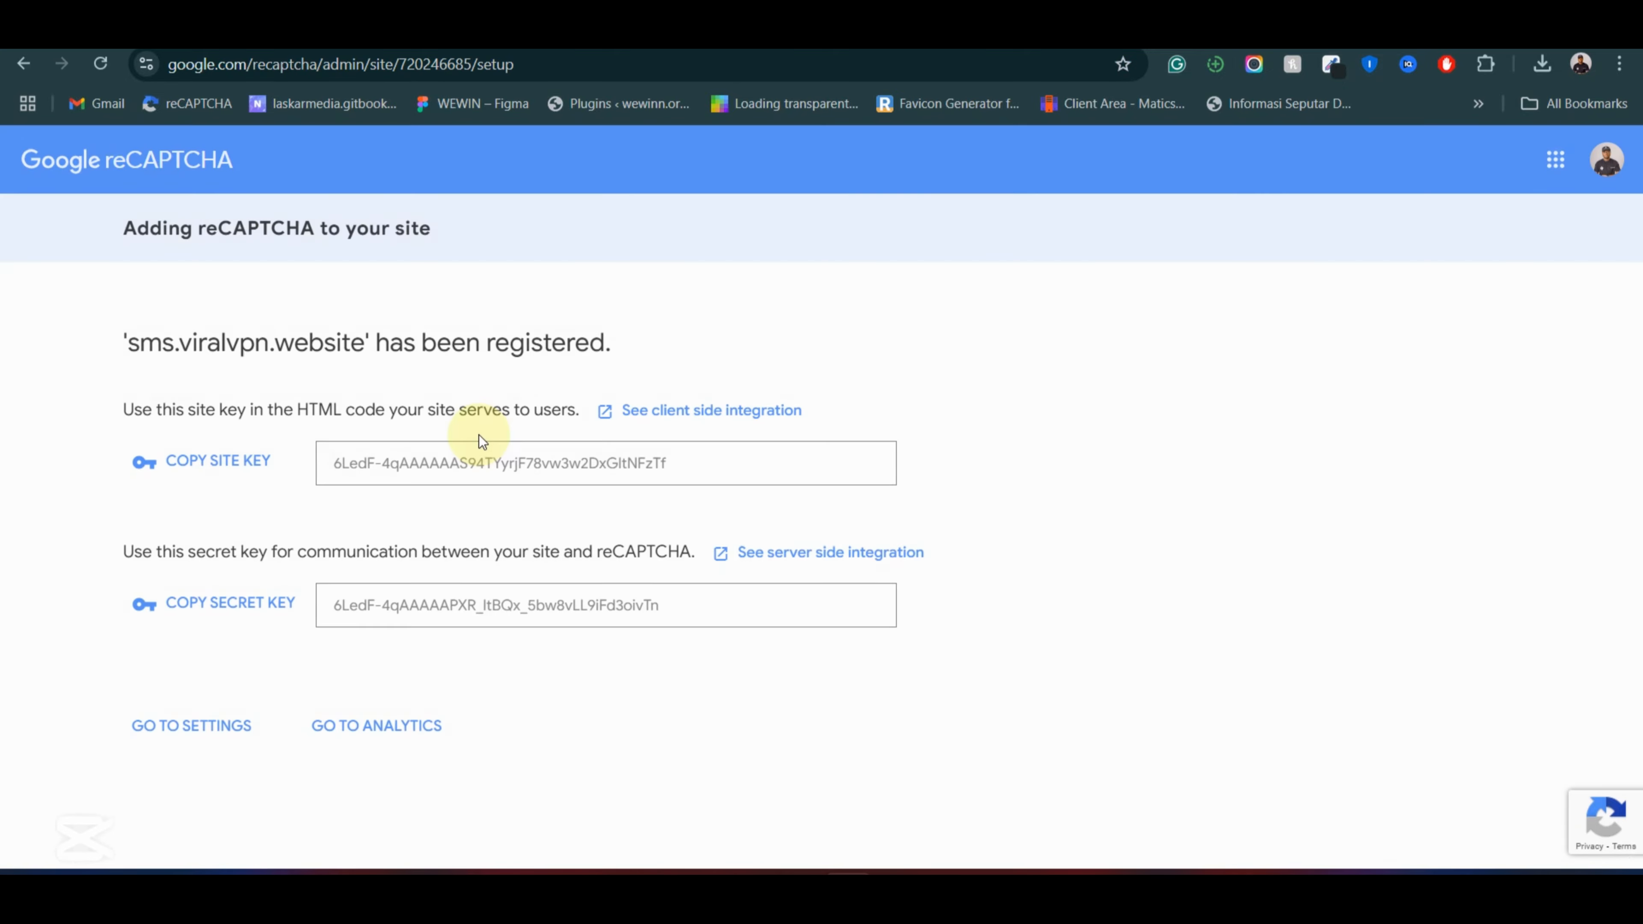
# Copy the reCAPTCHA site key and switch back to the settings table in phpMyAdmin
pyautogui.scroll(-1, 277, 519)
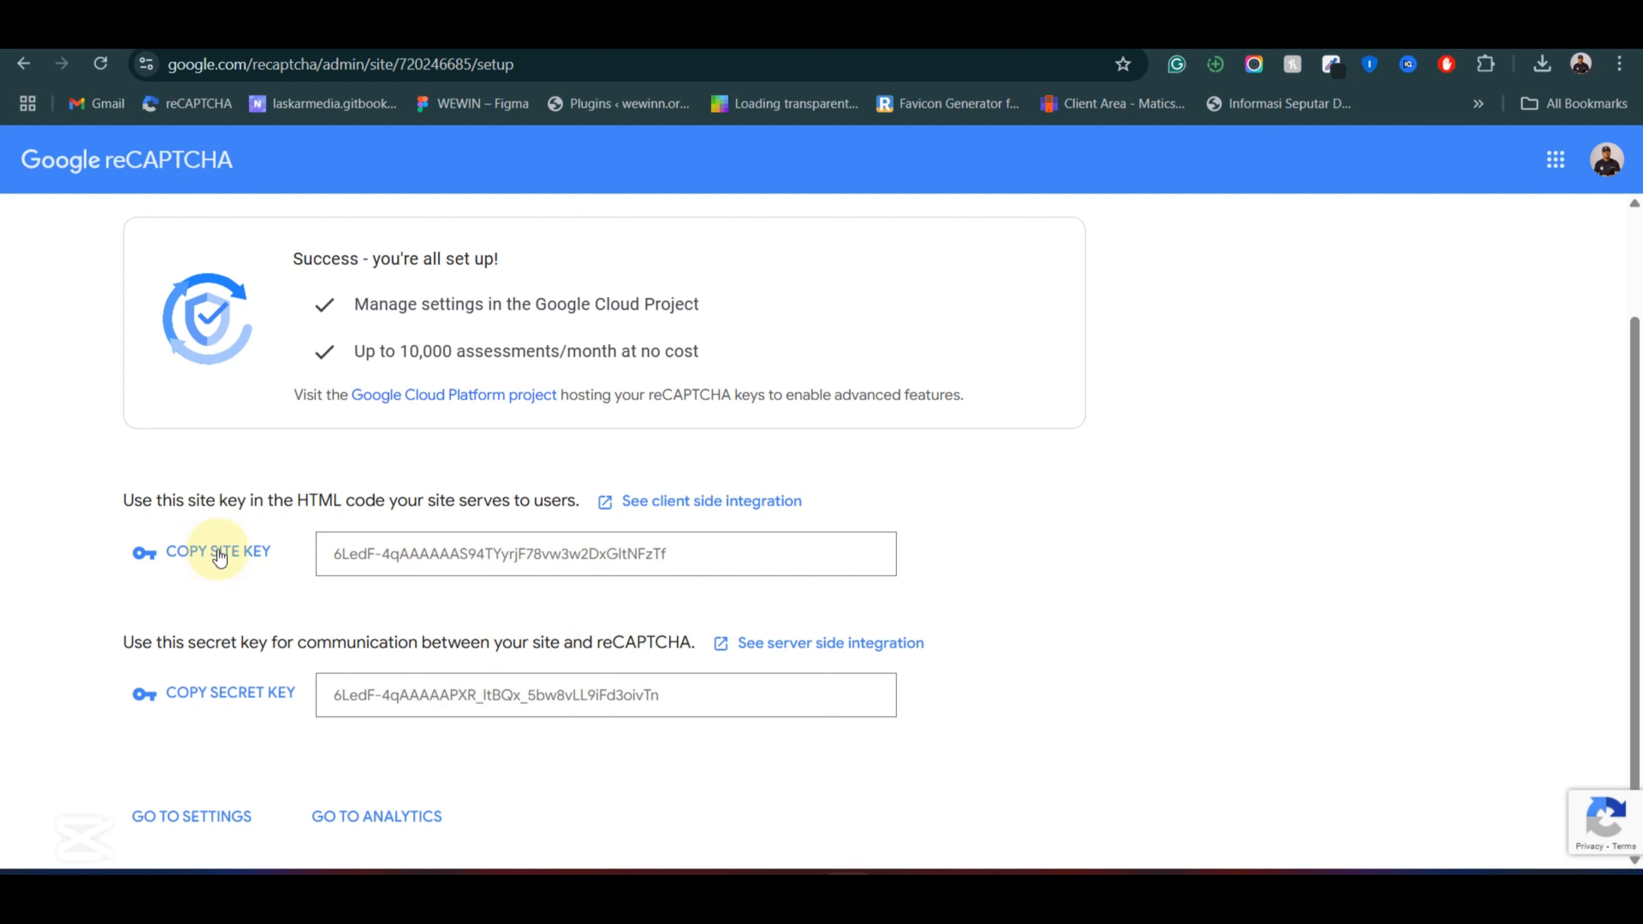
pyautogui.click(248, 552)
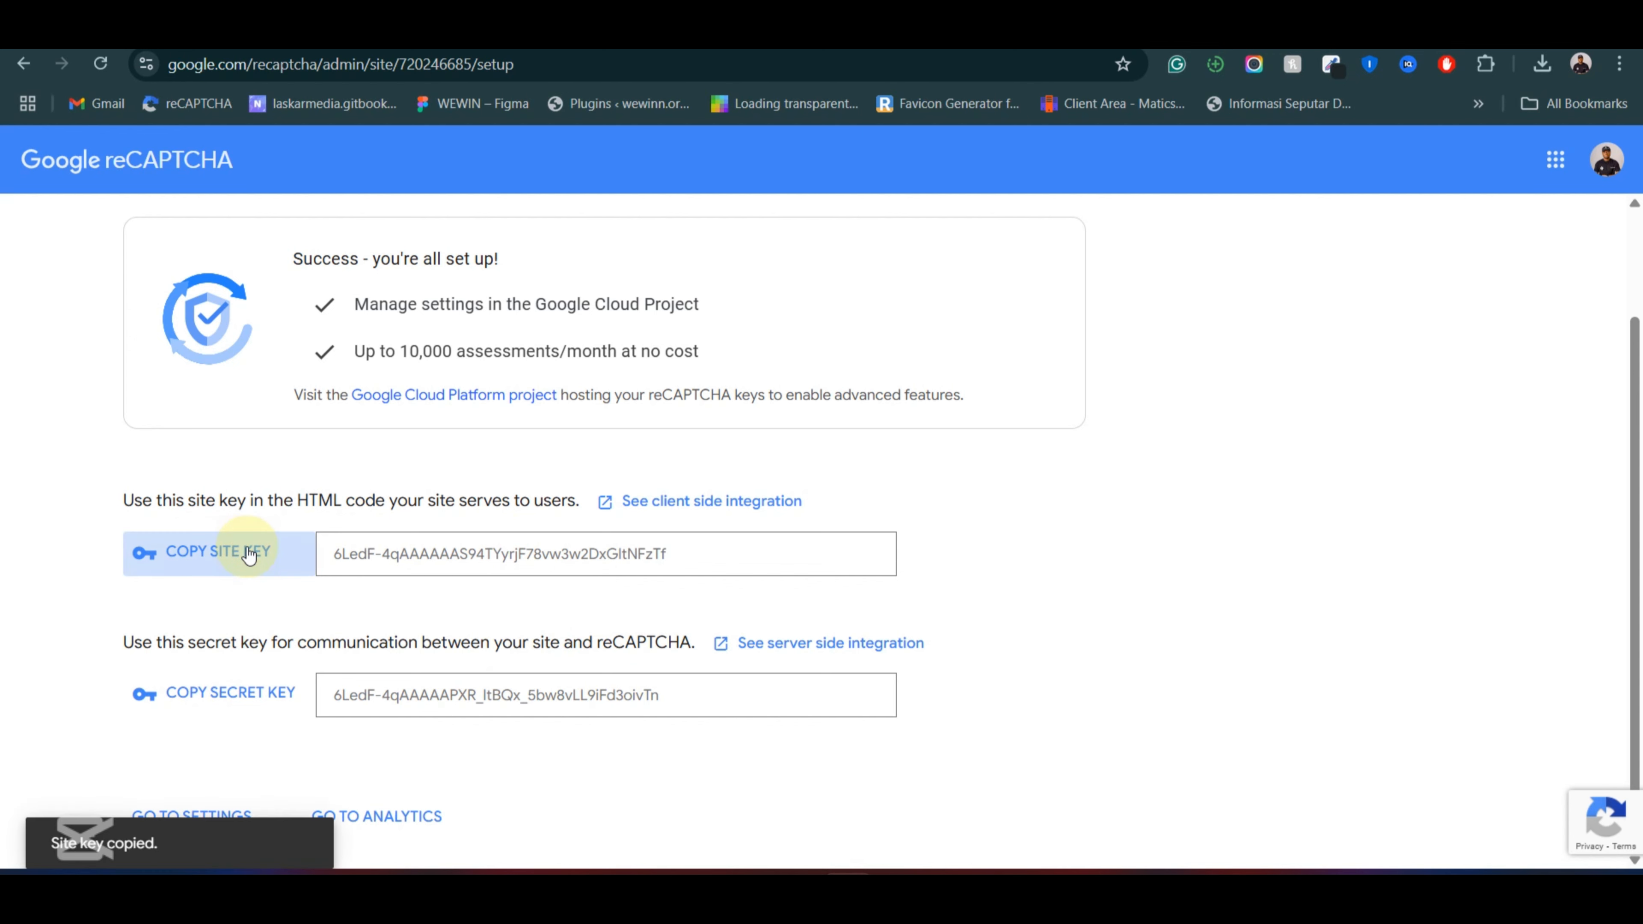
pyautogui.click(254, 25)
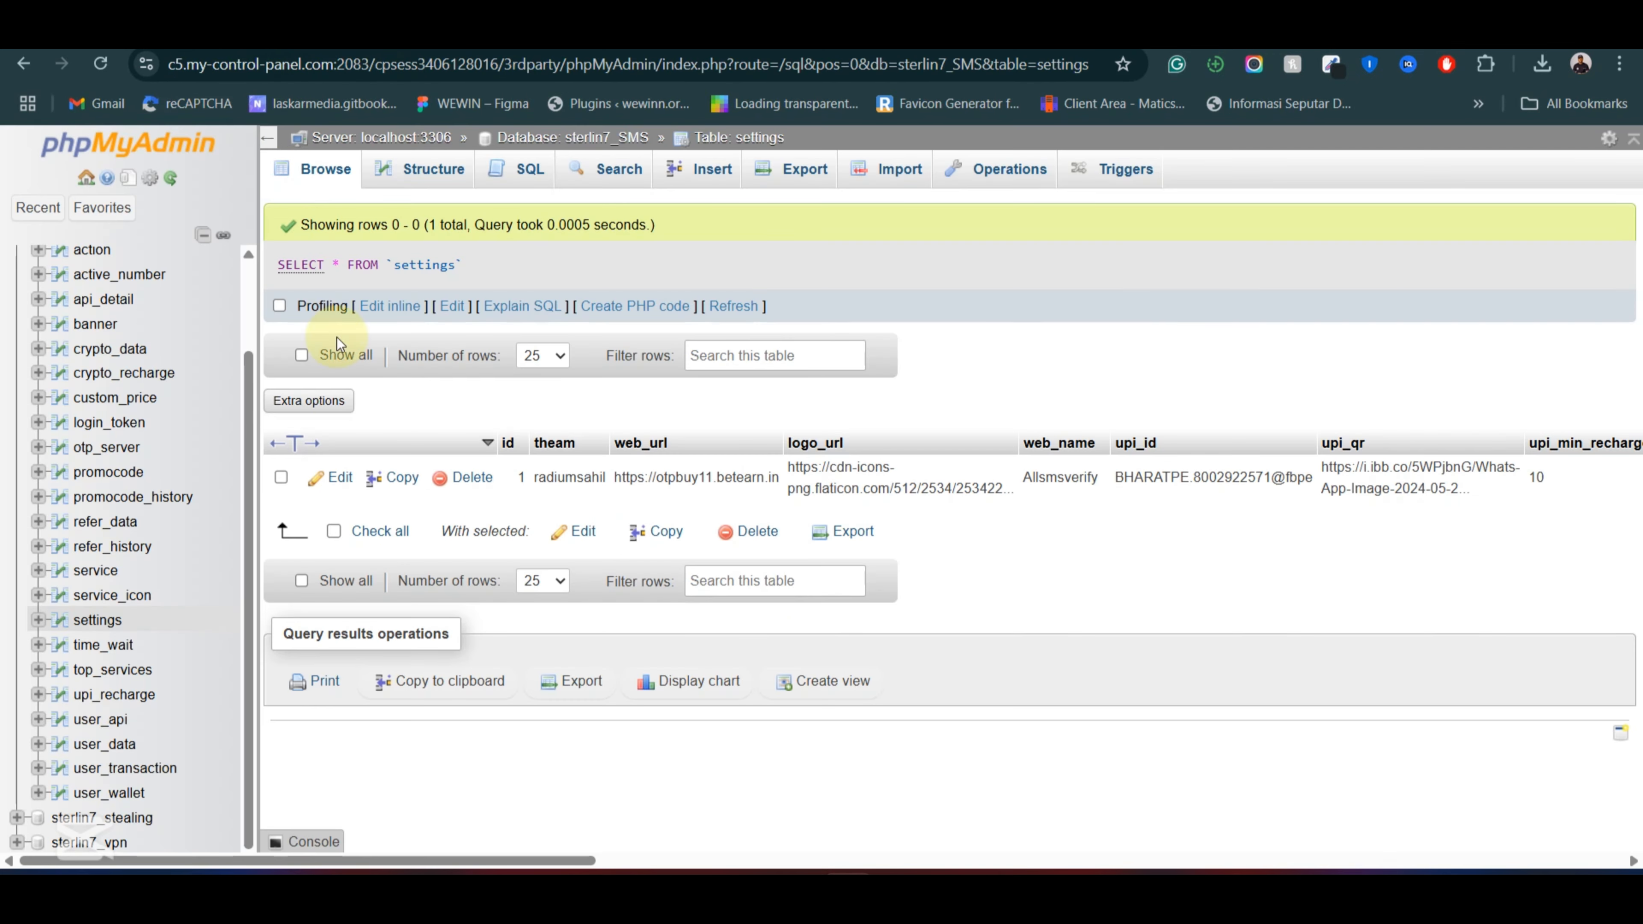
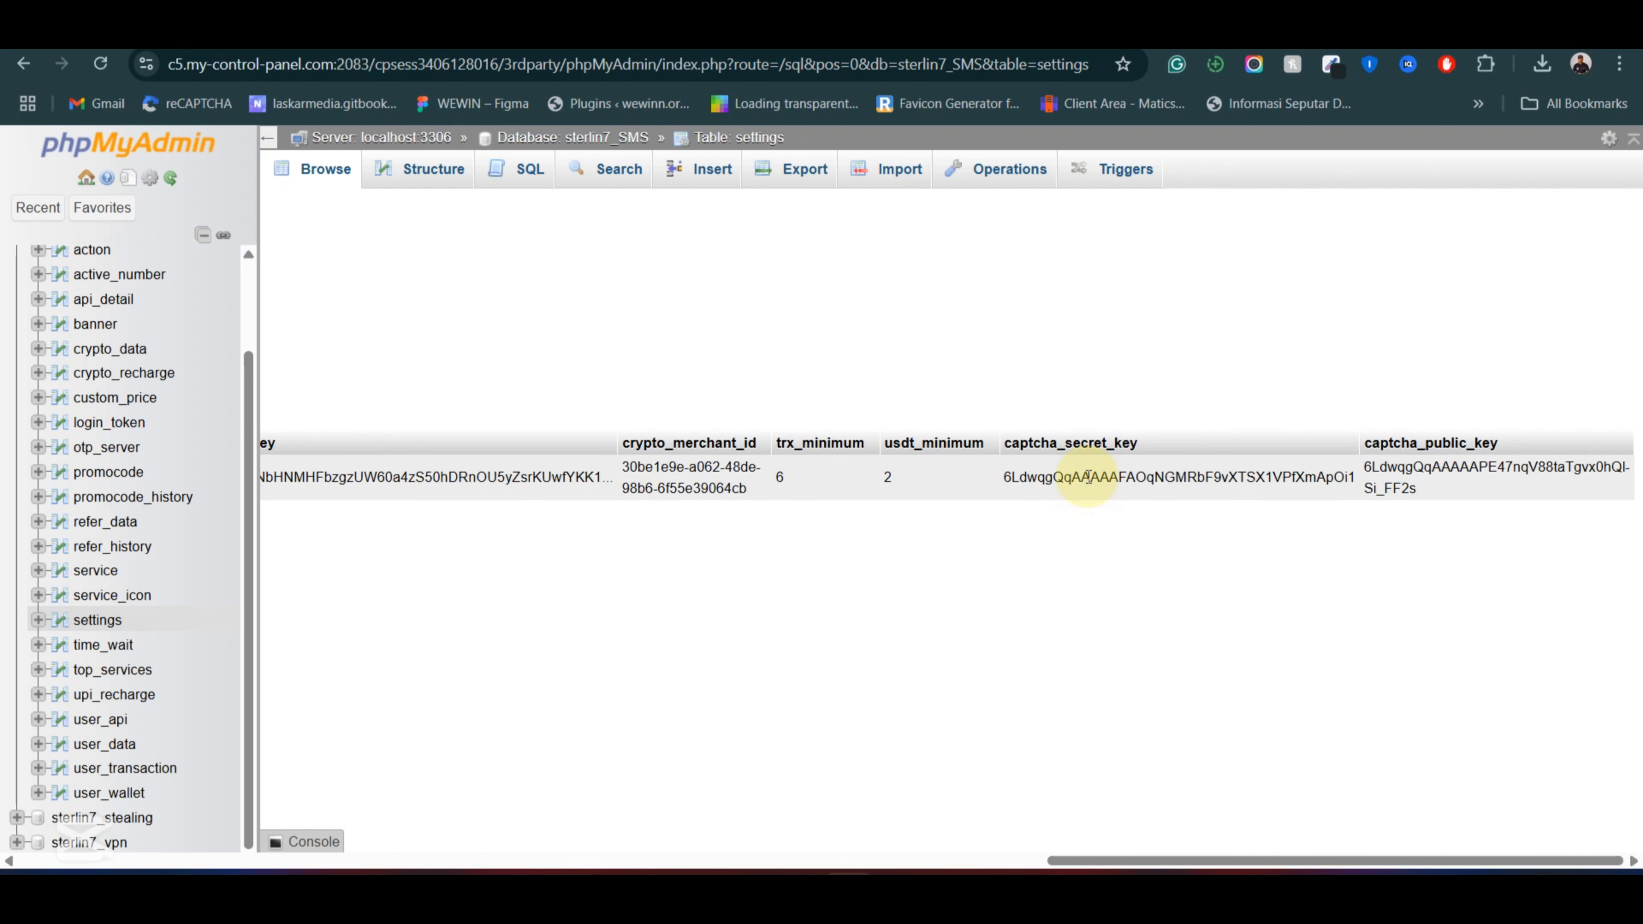
# Replace the captcha_secret_key value in the settings row with the copied reCAPTCHA site key and save it
pyautogui.doubleClick(1088, 477)
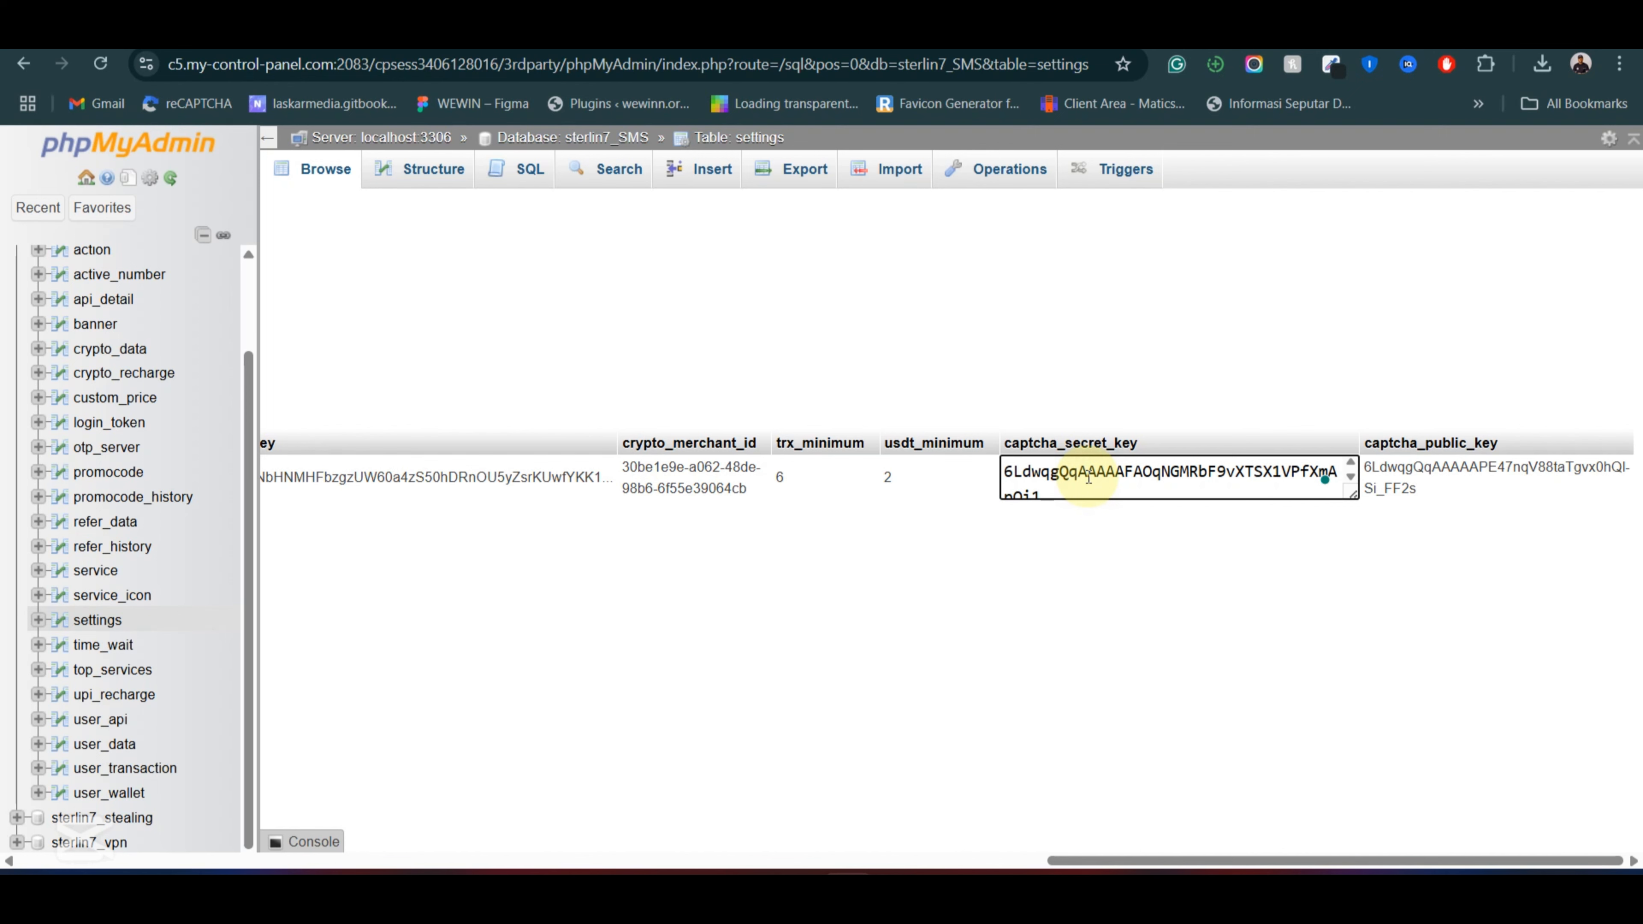
pyautogui.hotkey('ctrl', 'a')
pyautogui.hotkey('ctrl', 'v')
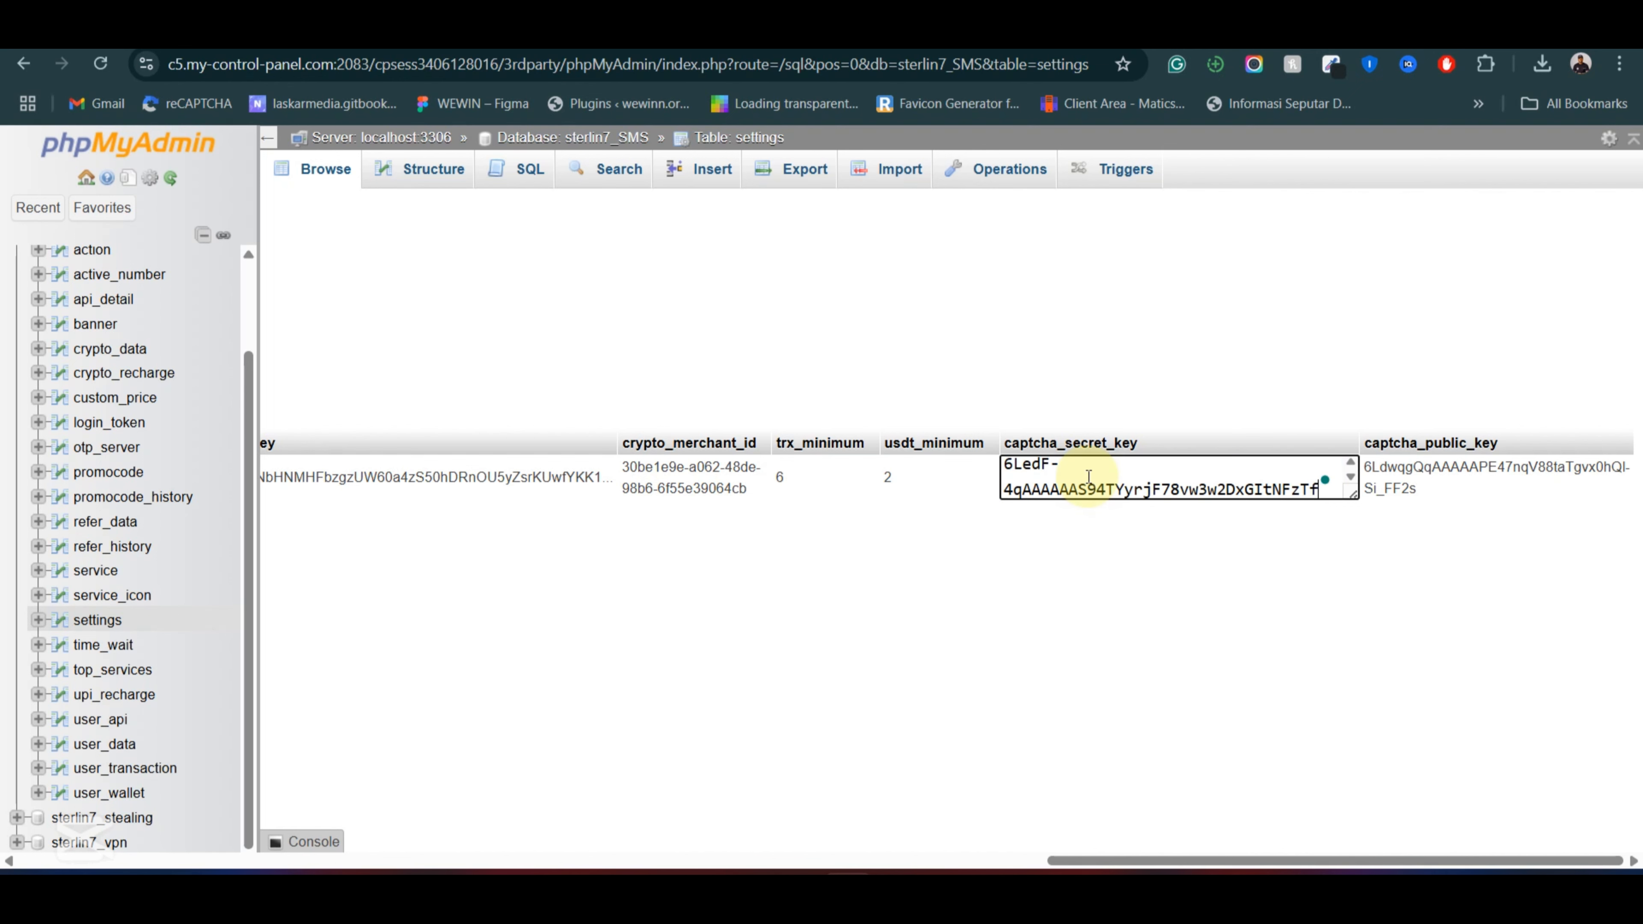
pyautogui.press('BackSpace')
pyautogui.press('Return')
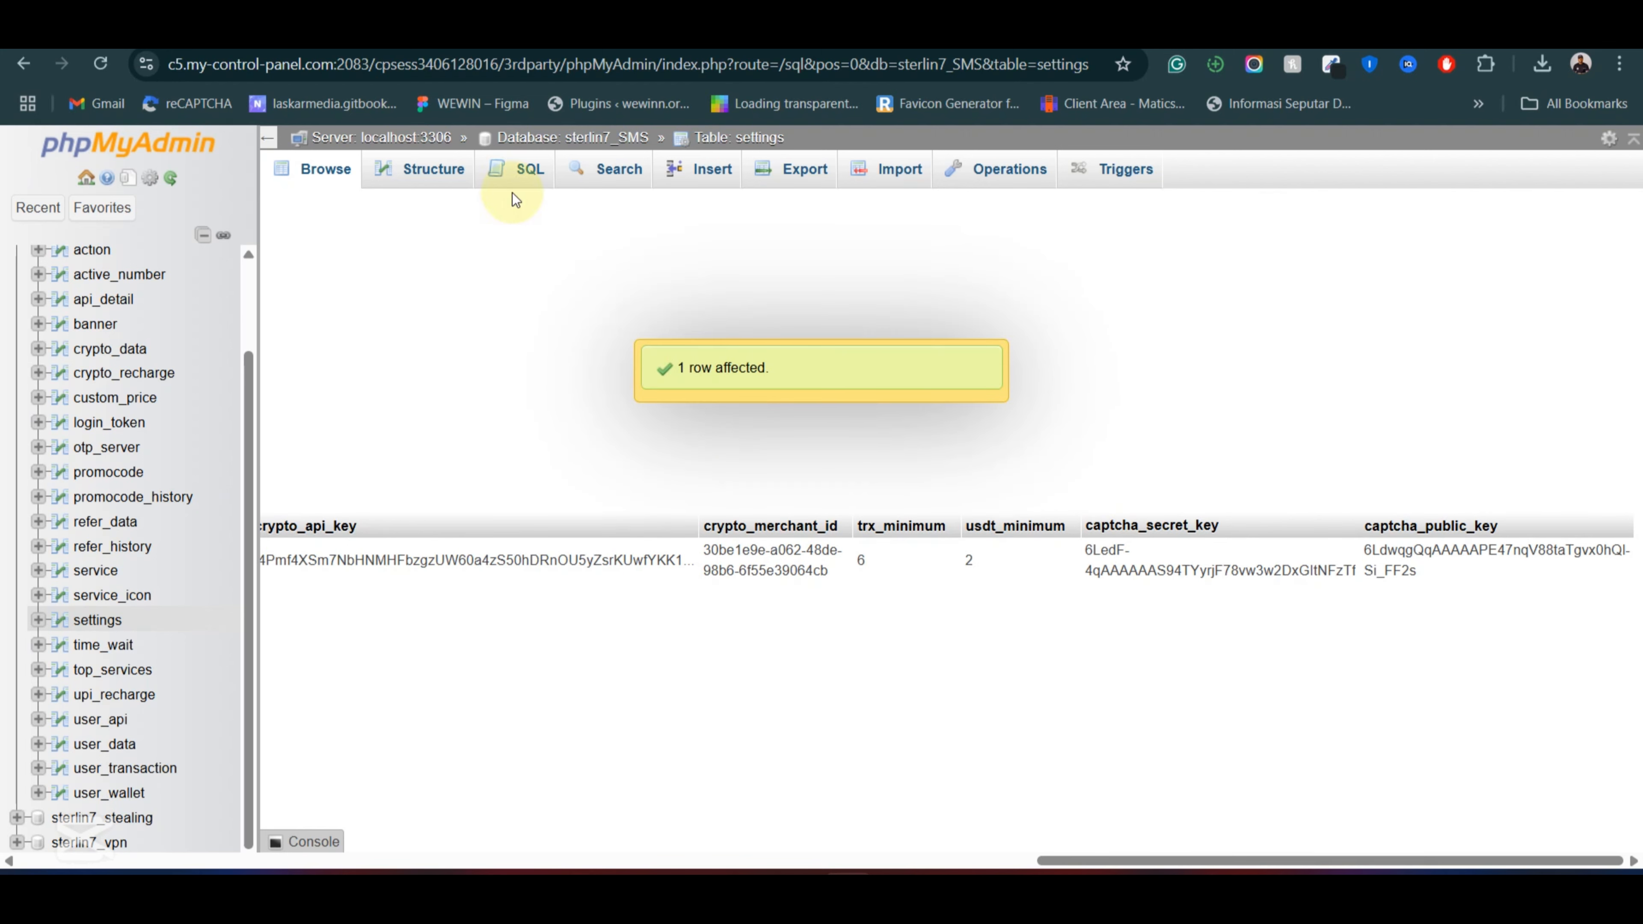
# Copy the reCAPTCHA secret key from the Google setup page and save it as captcha_secret_key in the settings row
pyautogui.hotkey('ctrl', 'Tab')
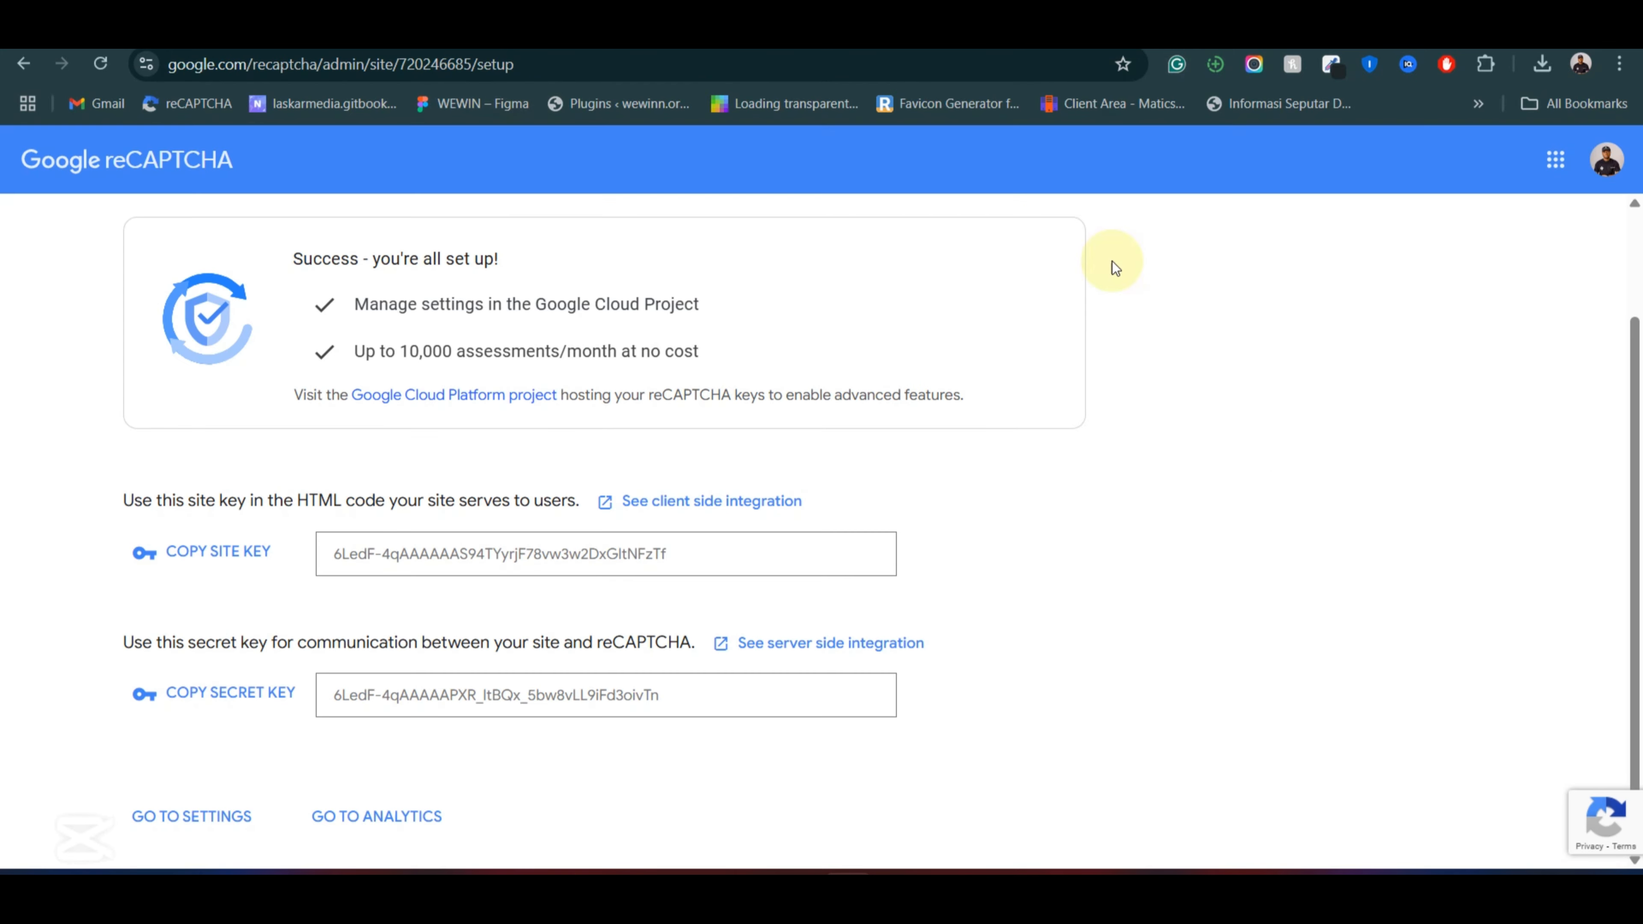
pyautogui.click(223, 694)
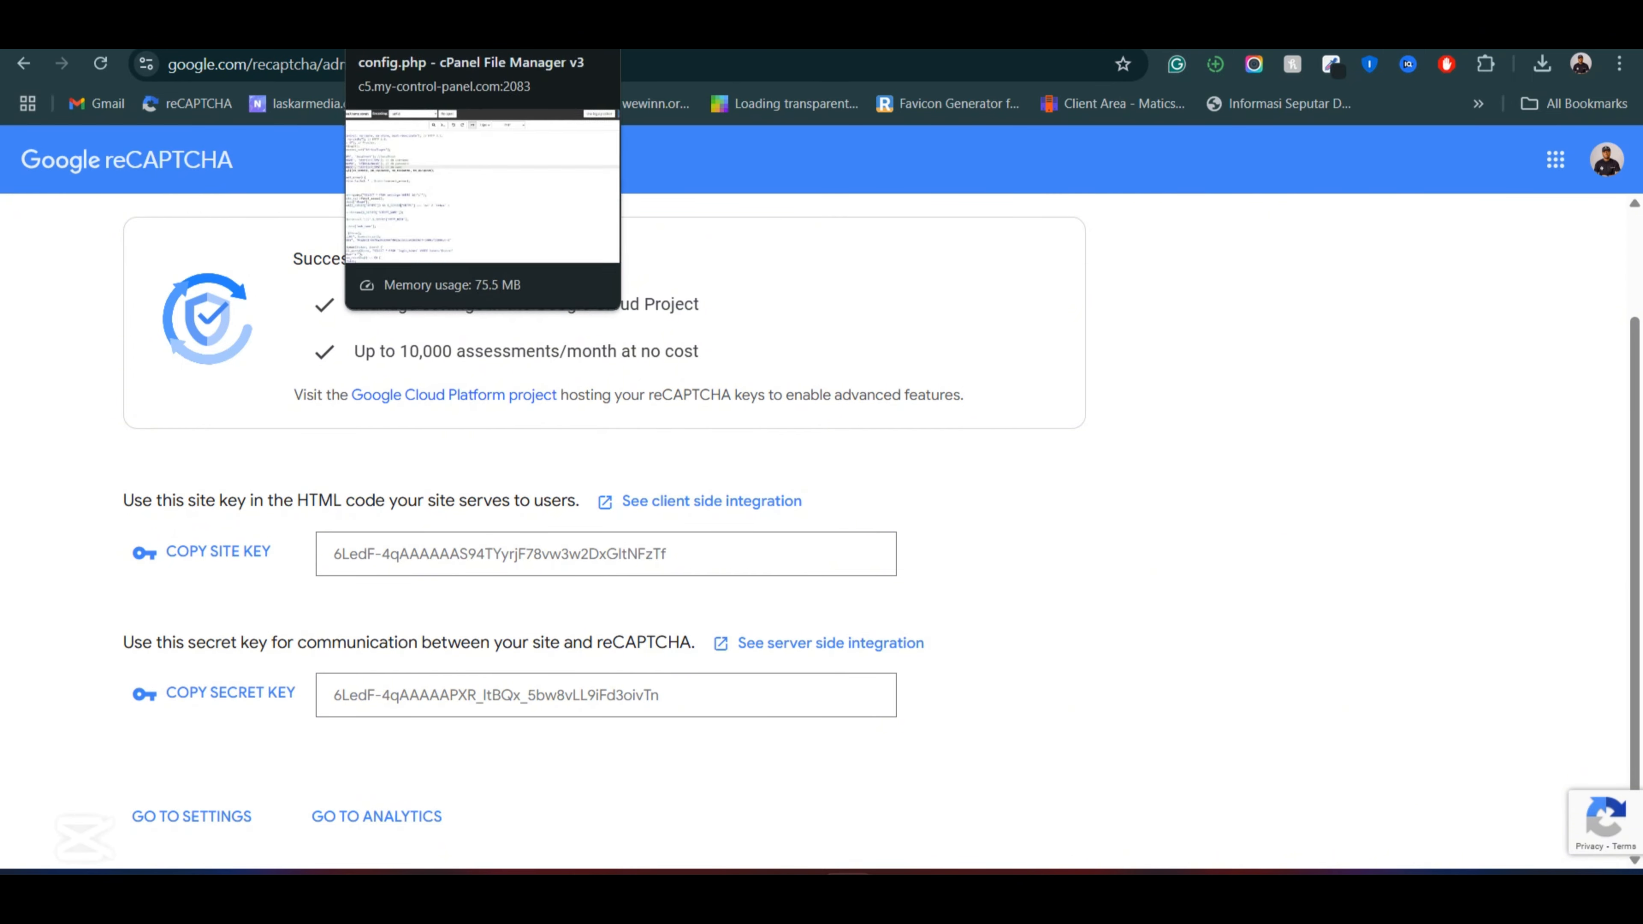
pyautogui.click(285, 33)
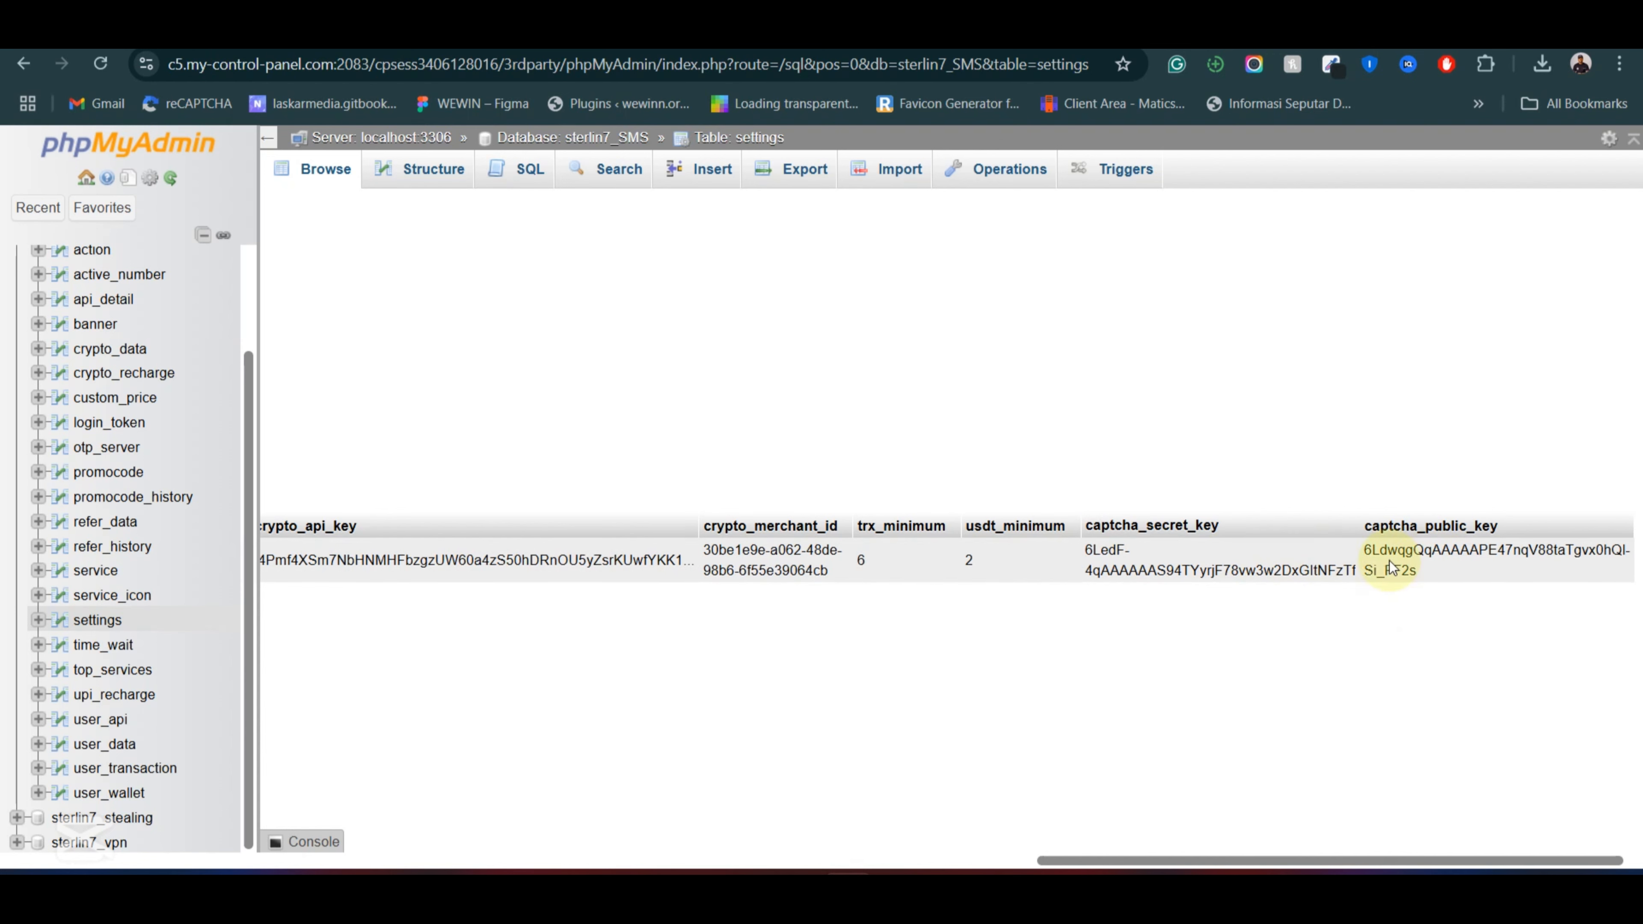
pyautogui.doubleClick(1141, 561)
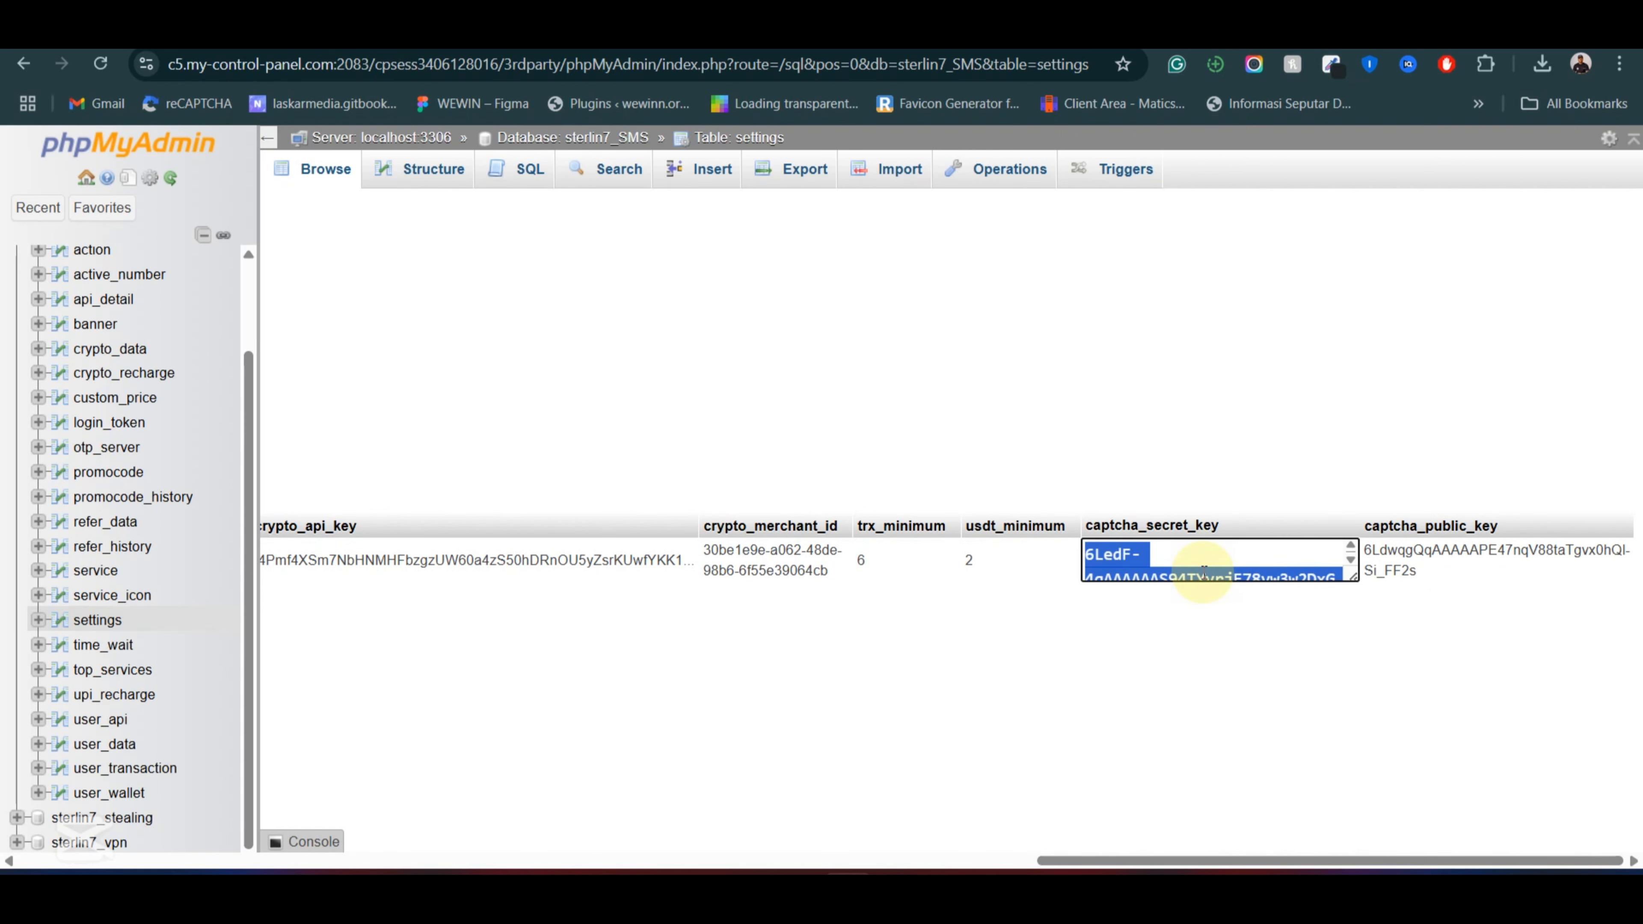
pyautogui.hotkey('ctrl', 'v')
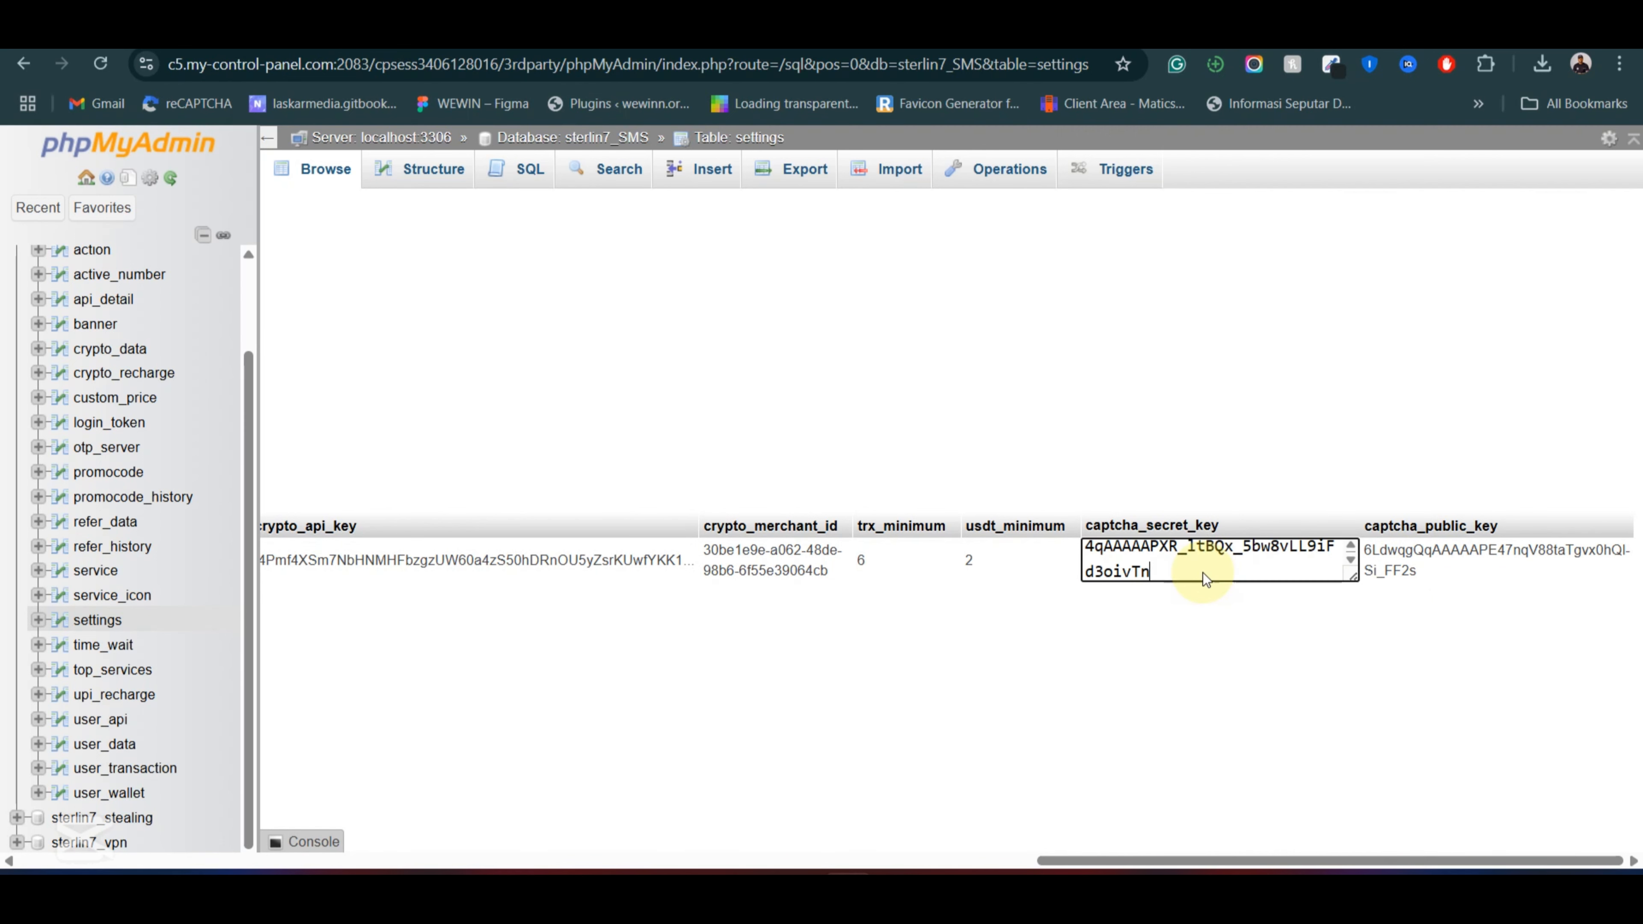
pyautogui.press('Return')
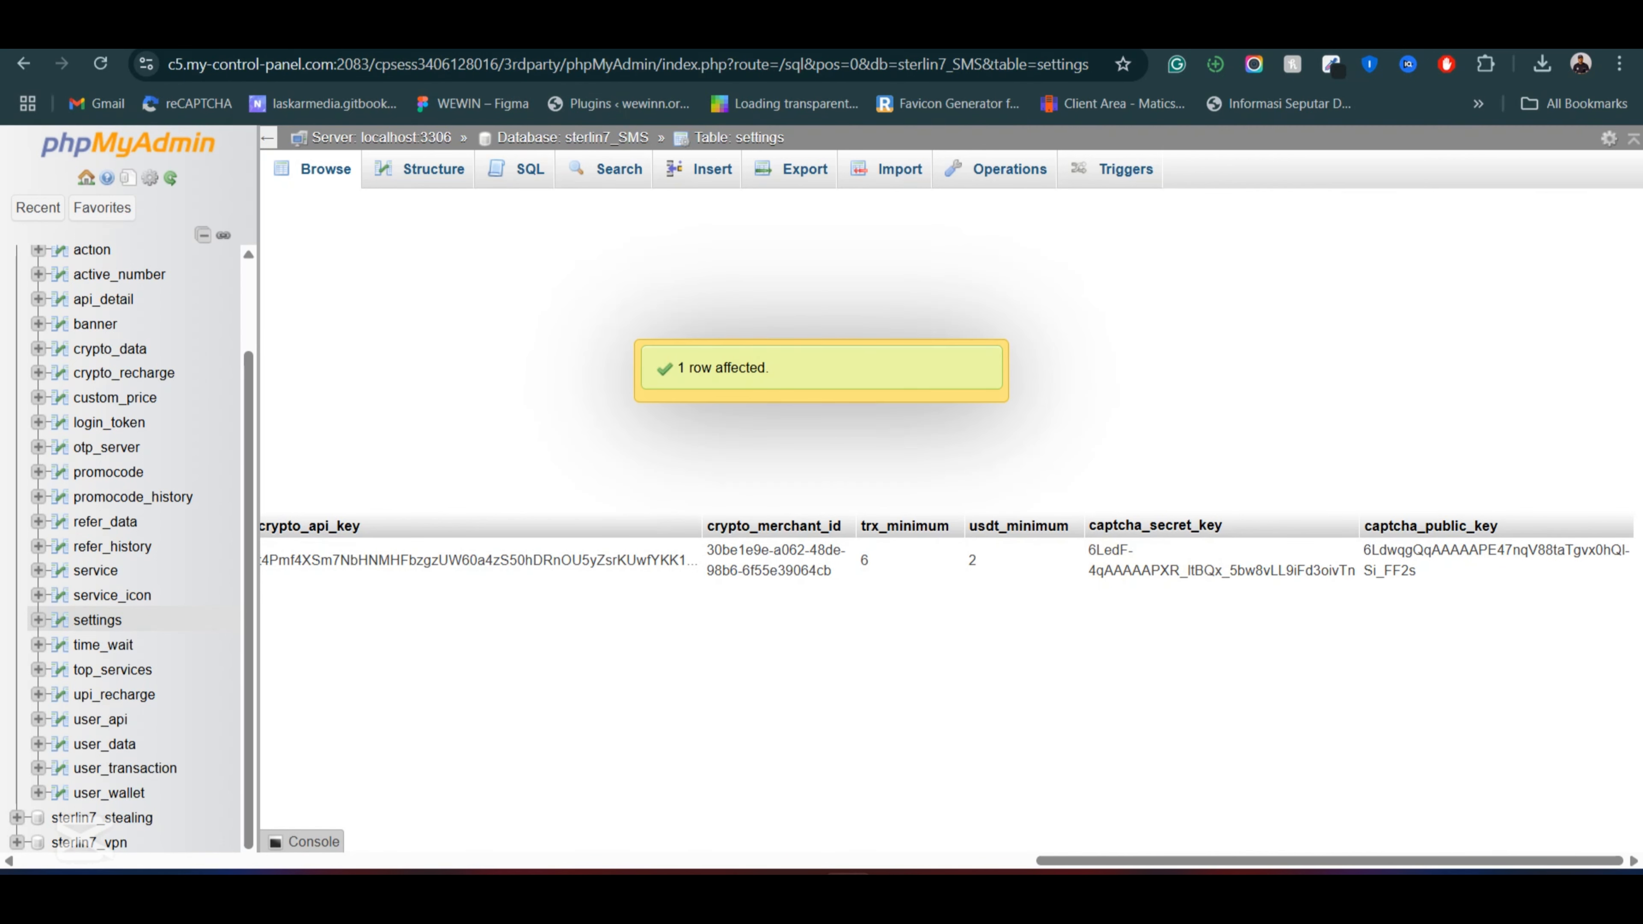
# Copy the reCAPTCHA site key into captcha_public_key in the settings row, save it, and reload the site's registration page
pyautogui.click(1113, 44)
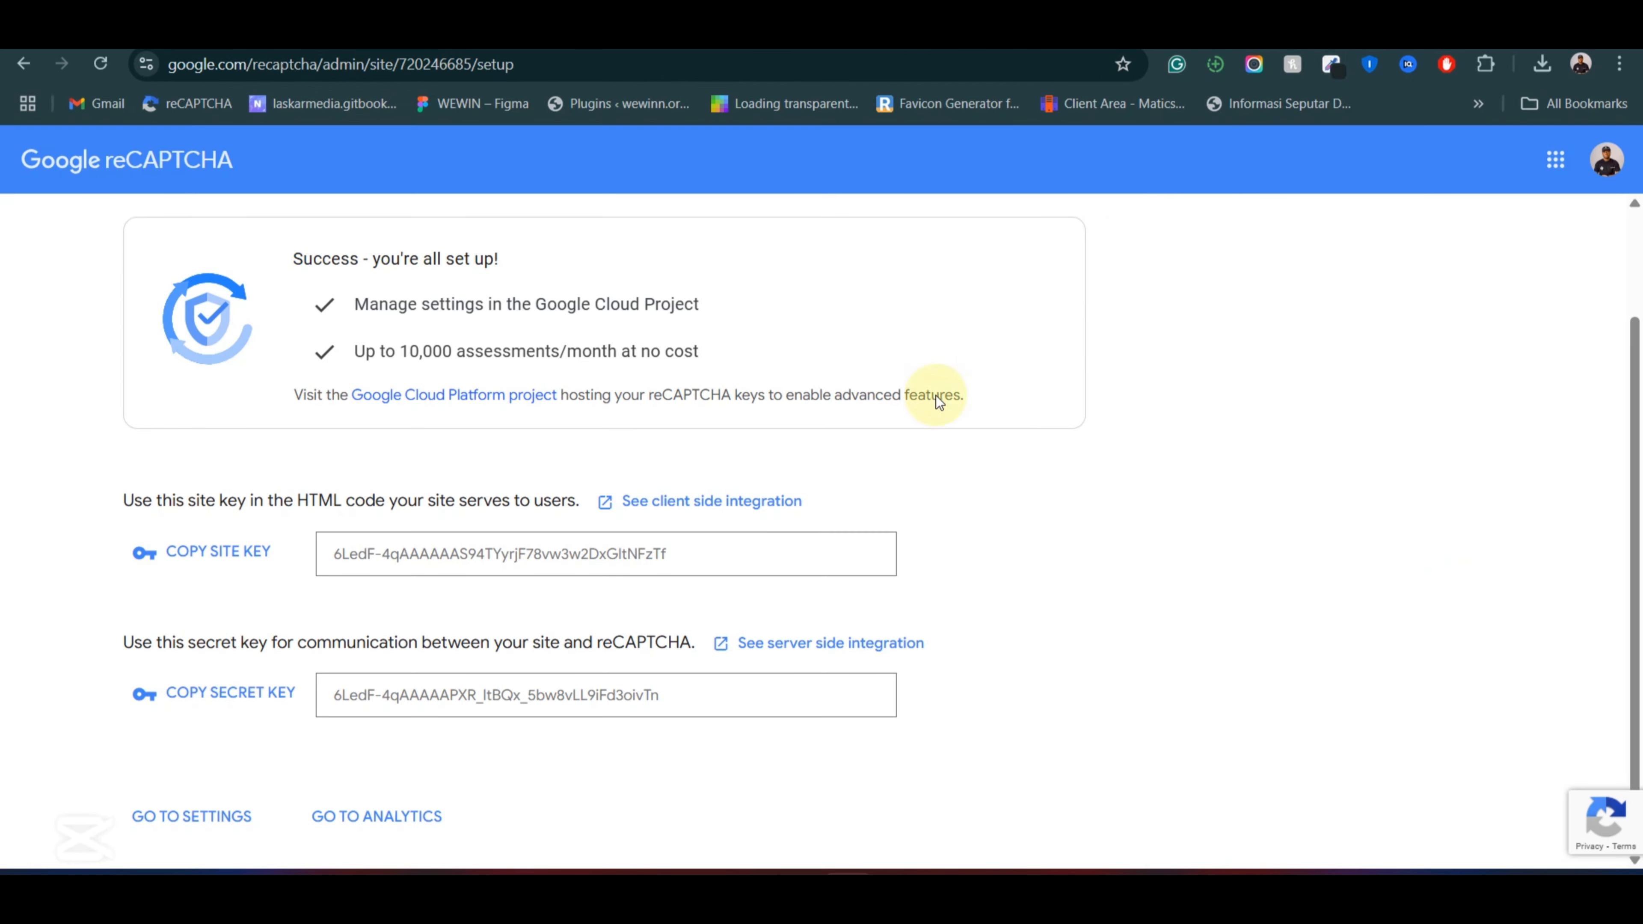
pyautogui.click(252, 551)
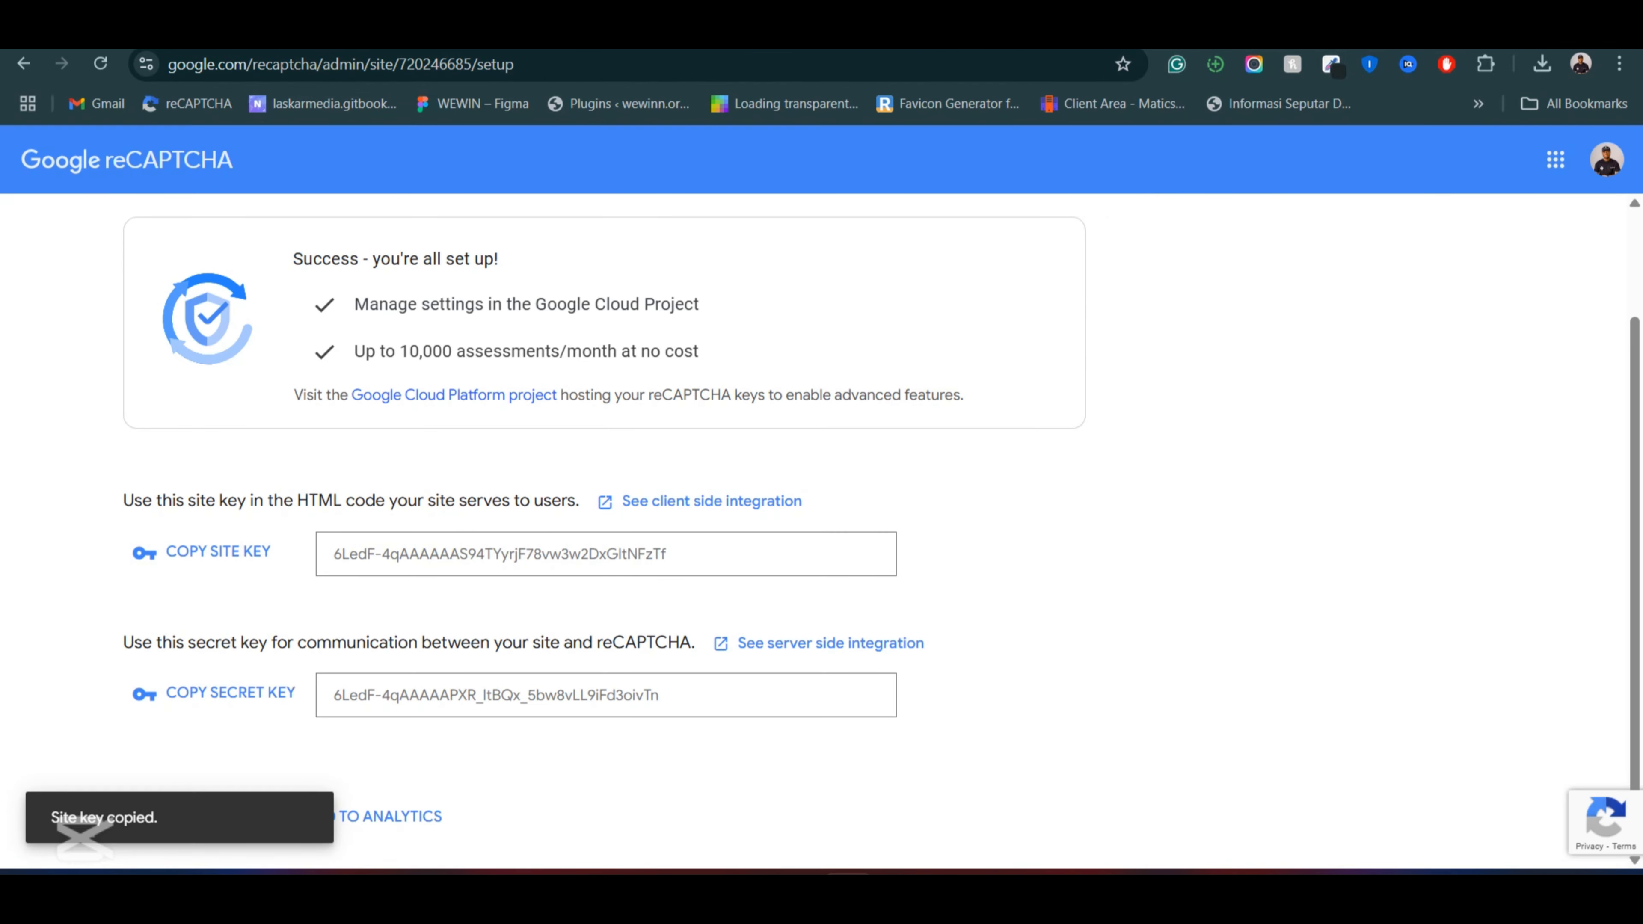
pyautogui.click(285, 29)
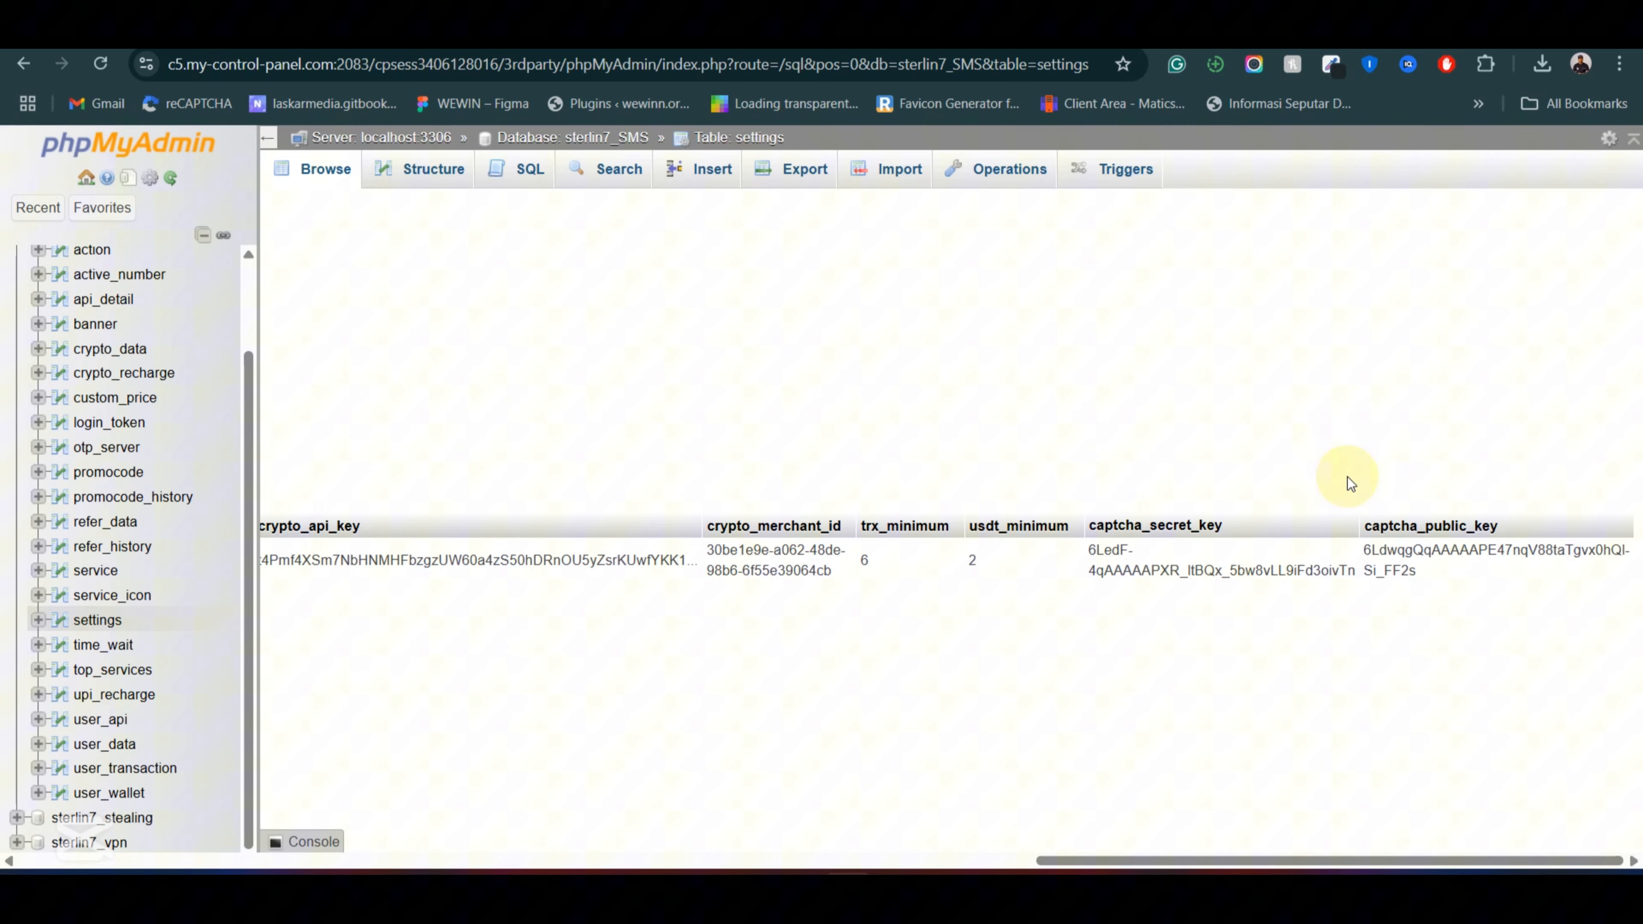
pyautogui.doubleClick(1446, 555)
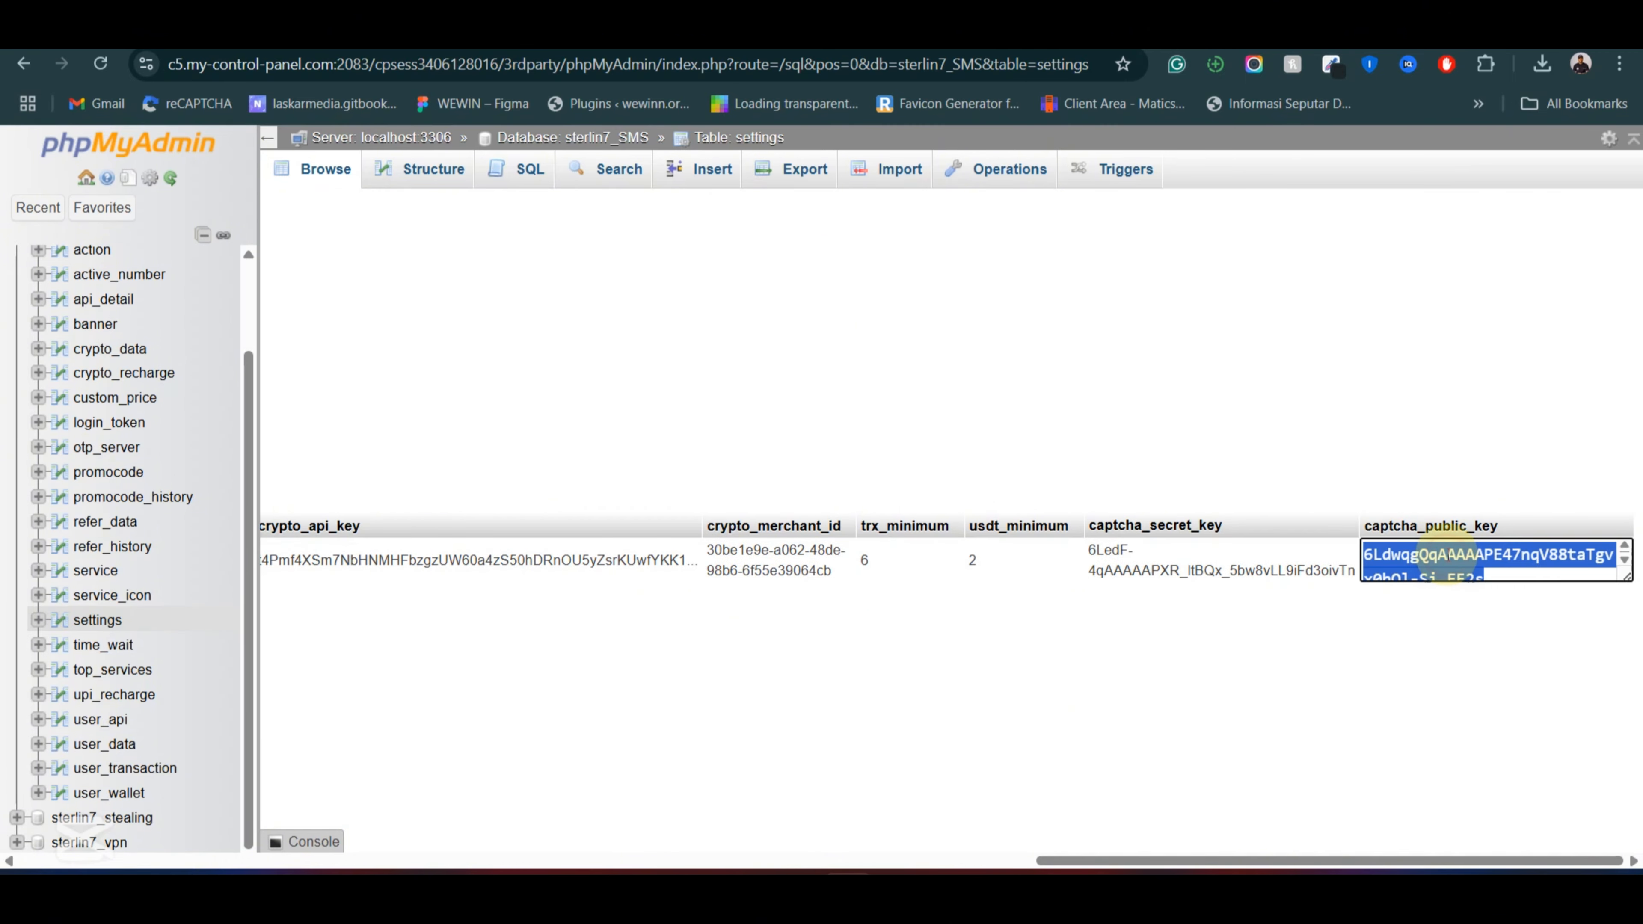
pyautogui.hotkey('ctrl', 'v')
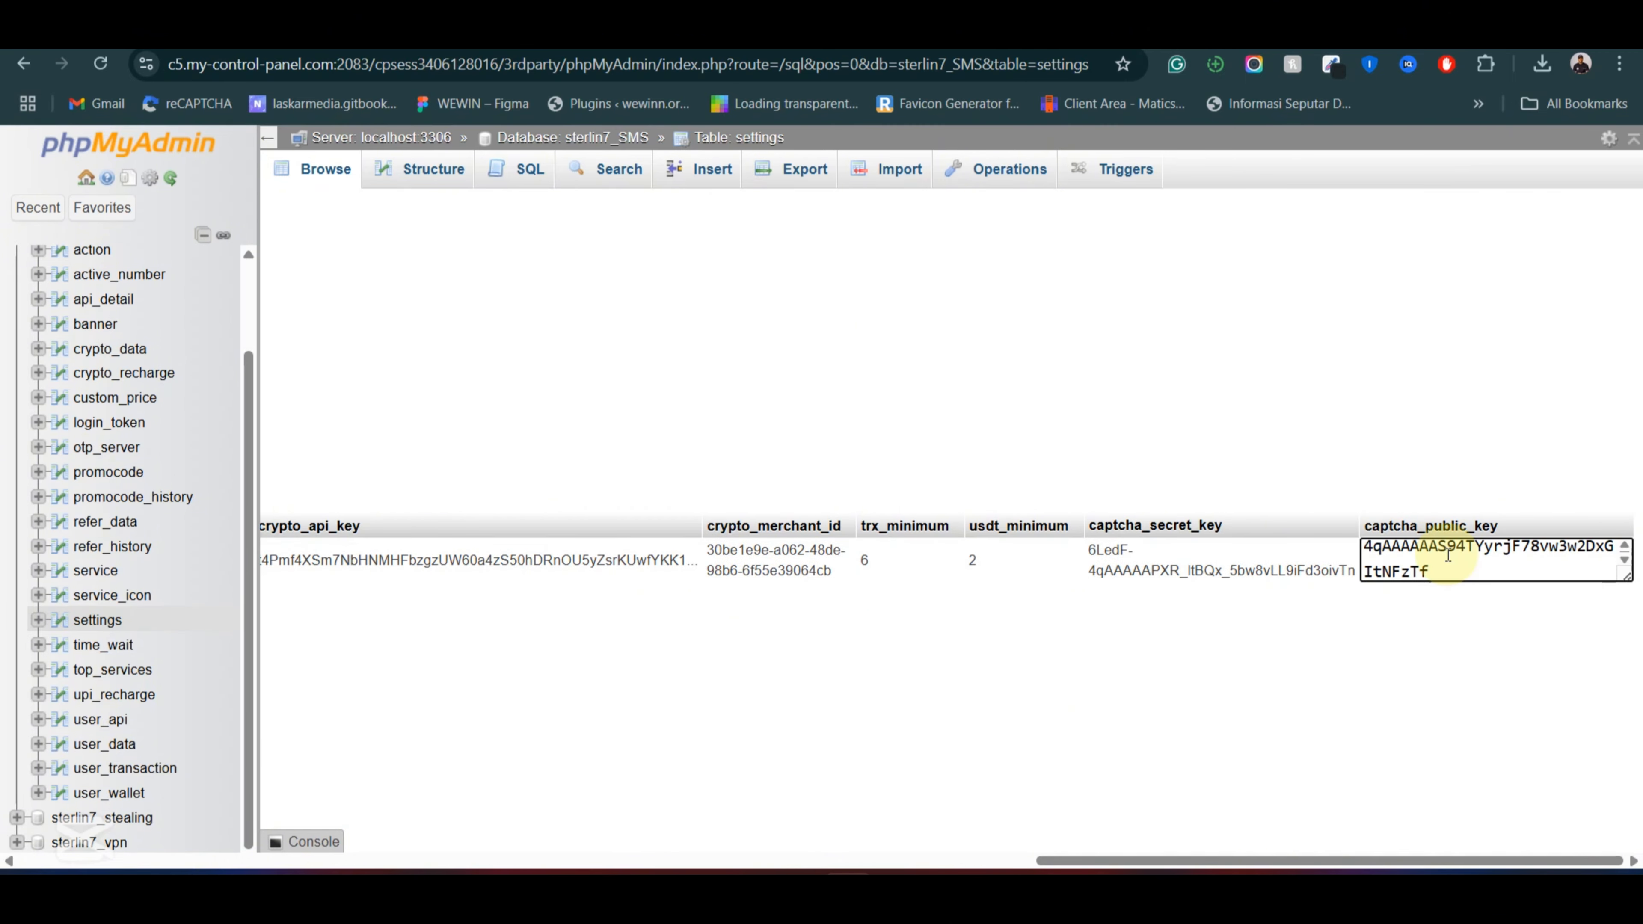
pyautogui.press('Return')
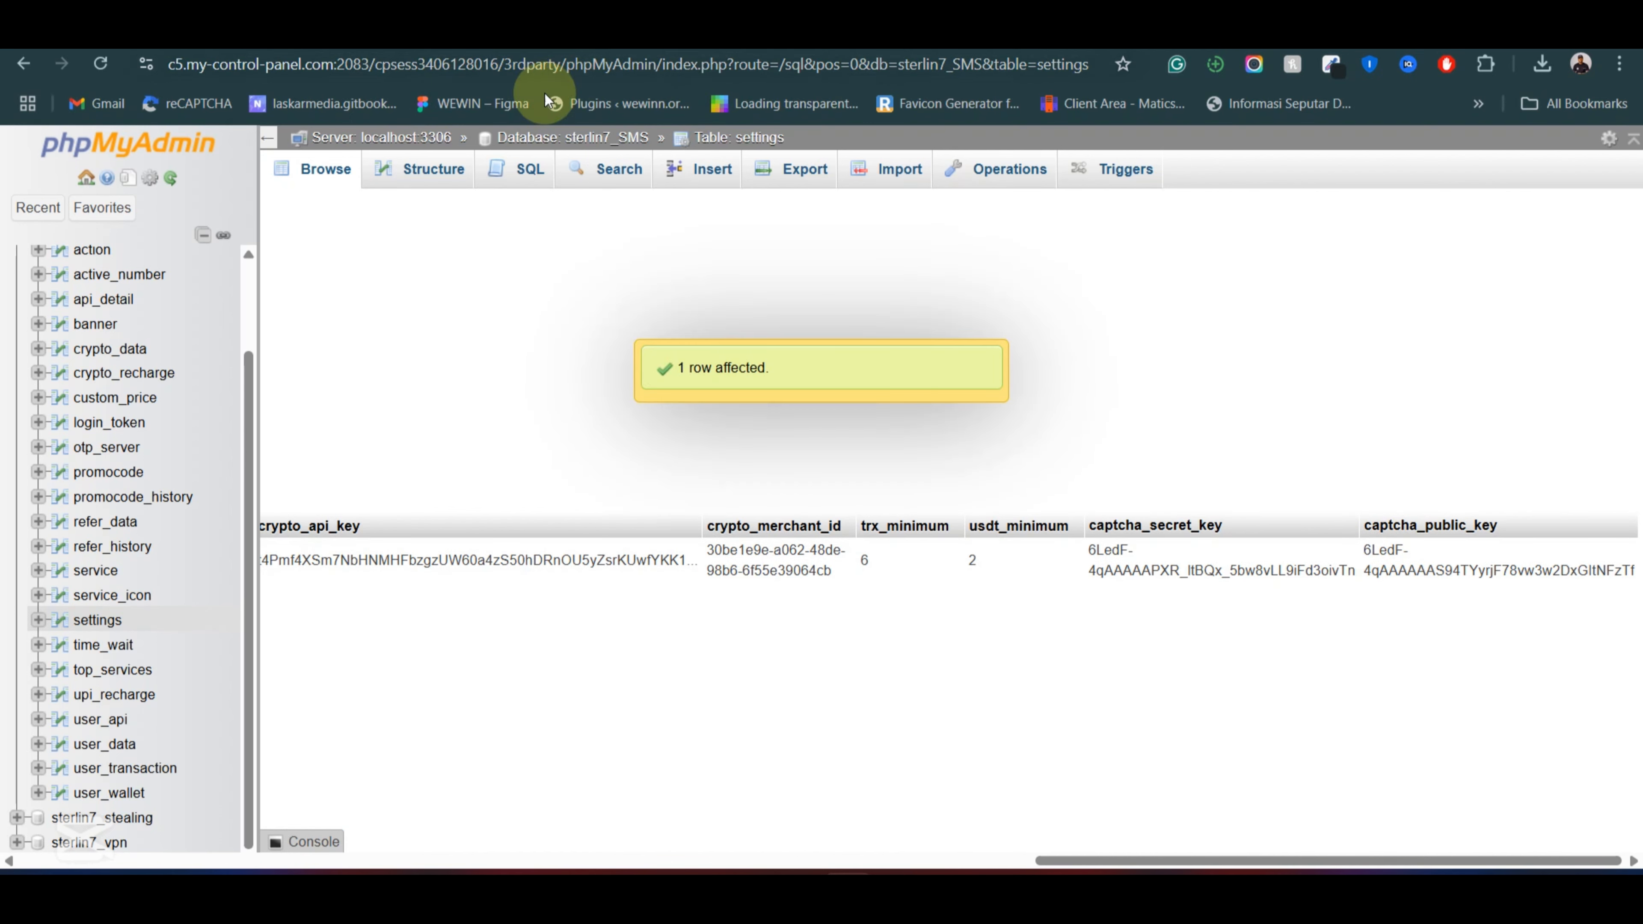
pyautogui.click(511, 40)
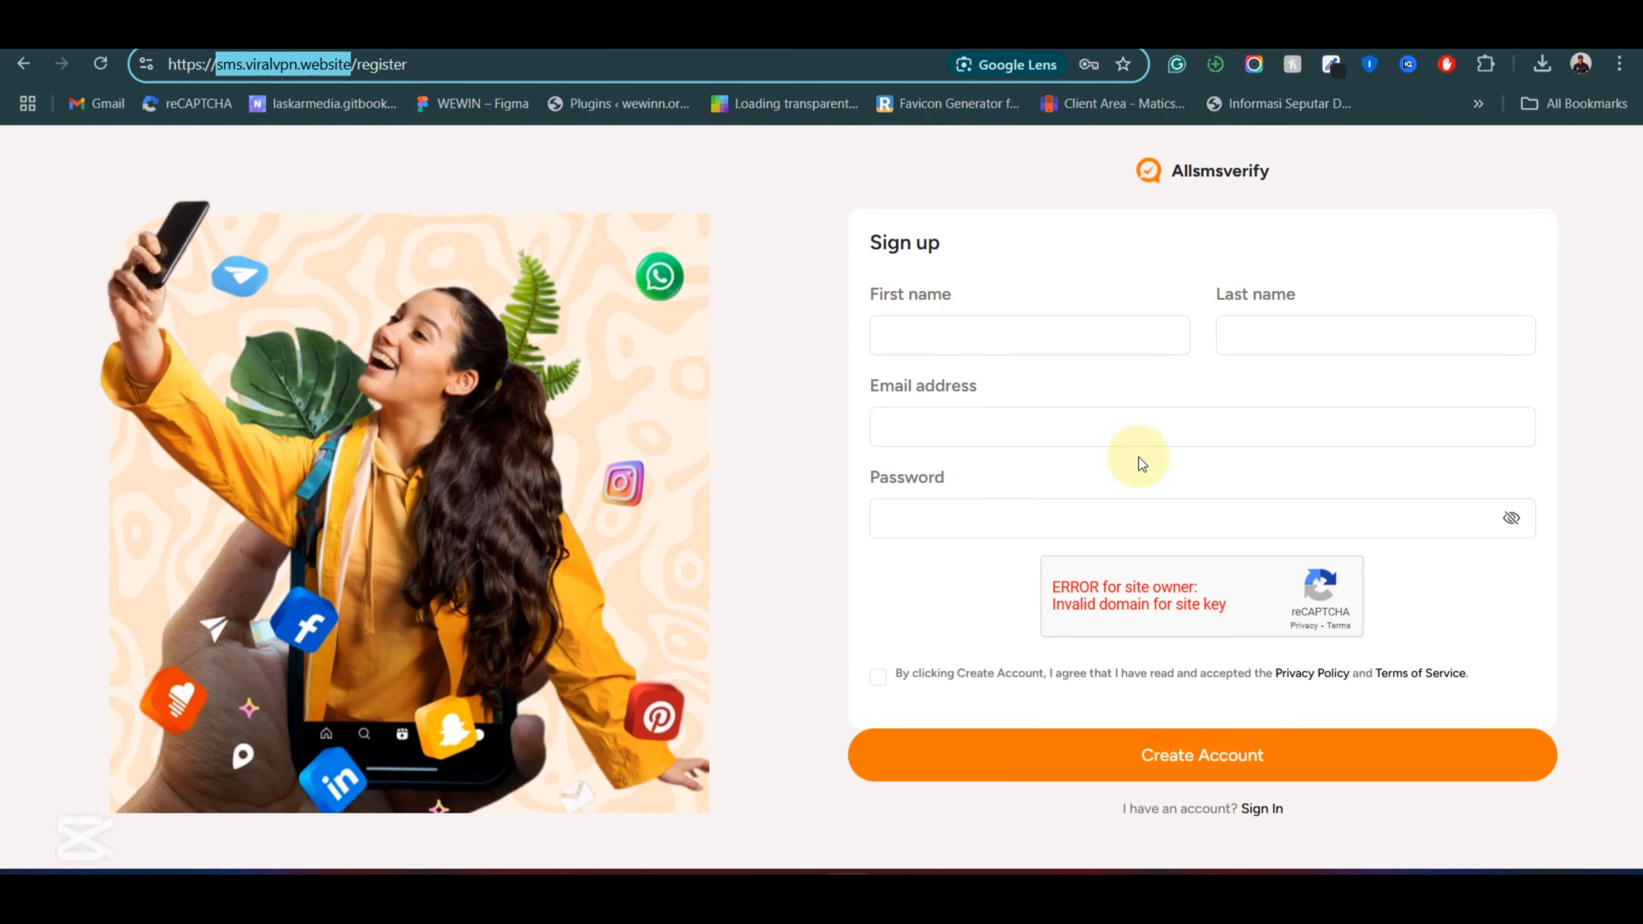
pyautogui.click(102, 64)
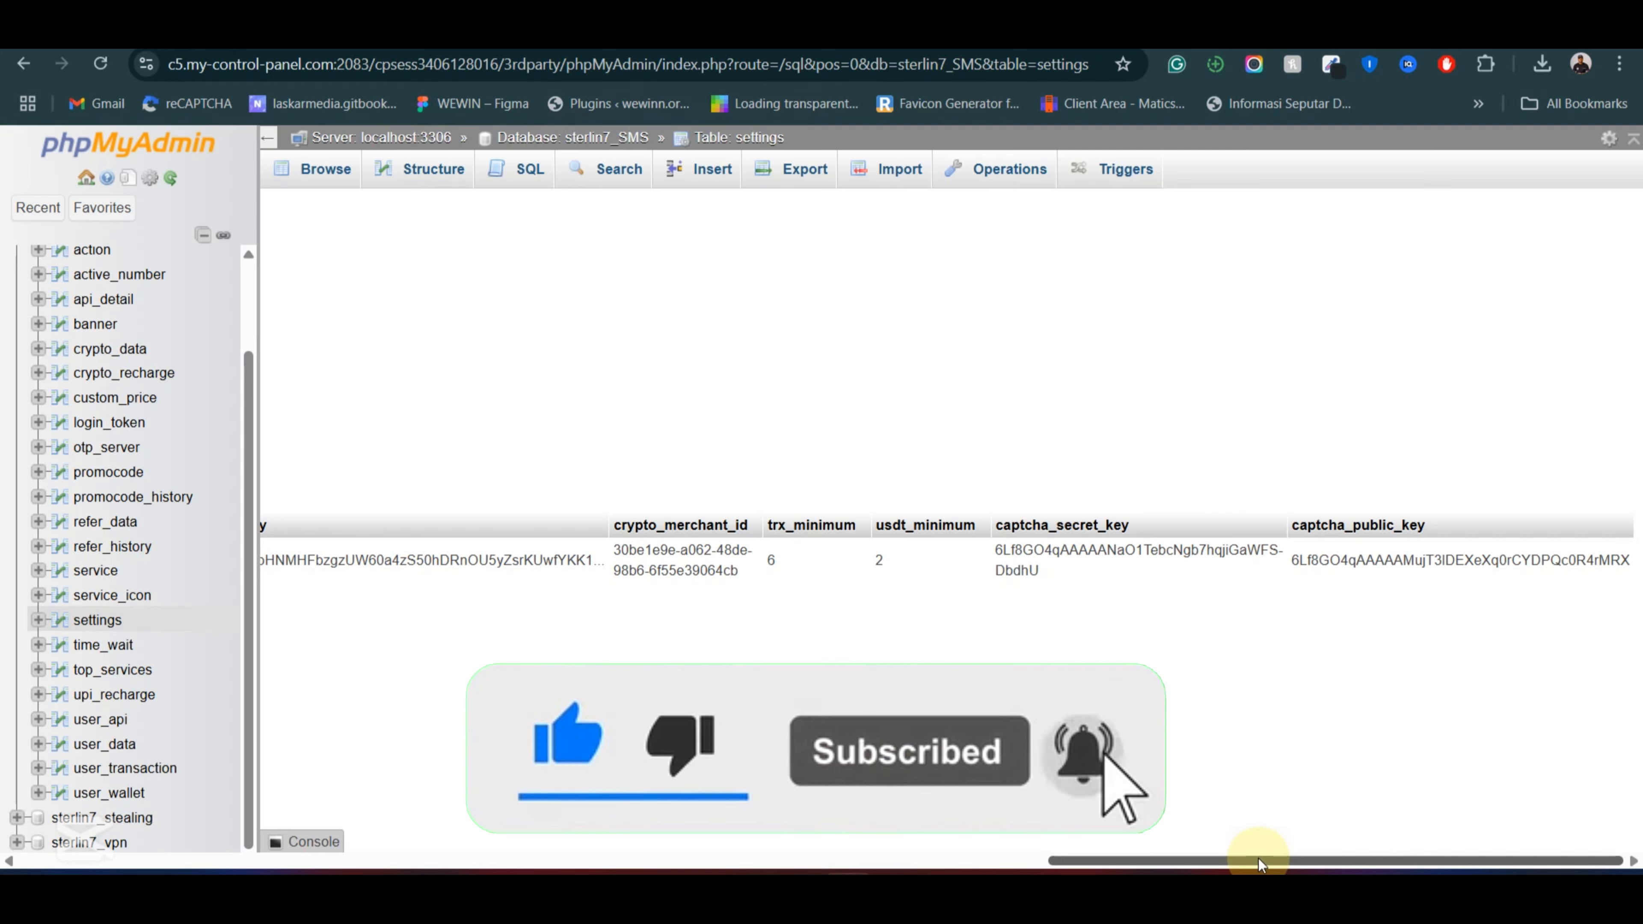
pyautogui.moveTo(1258, 859); pyautogui.dragTo(514, 838)
pyautogui.moveTo(470, 836); pyautogui.dragTo(325, 823)
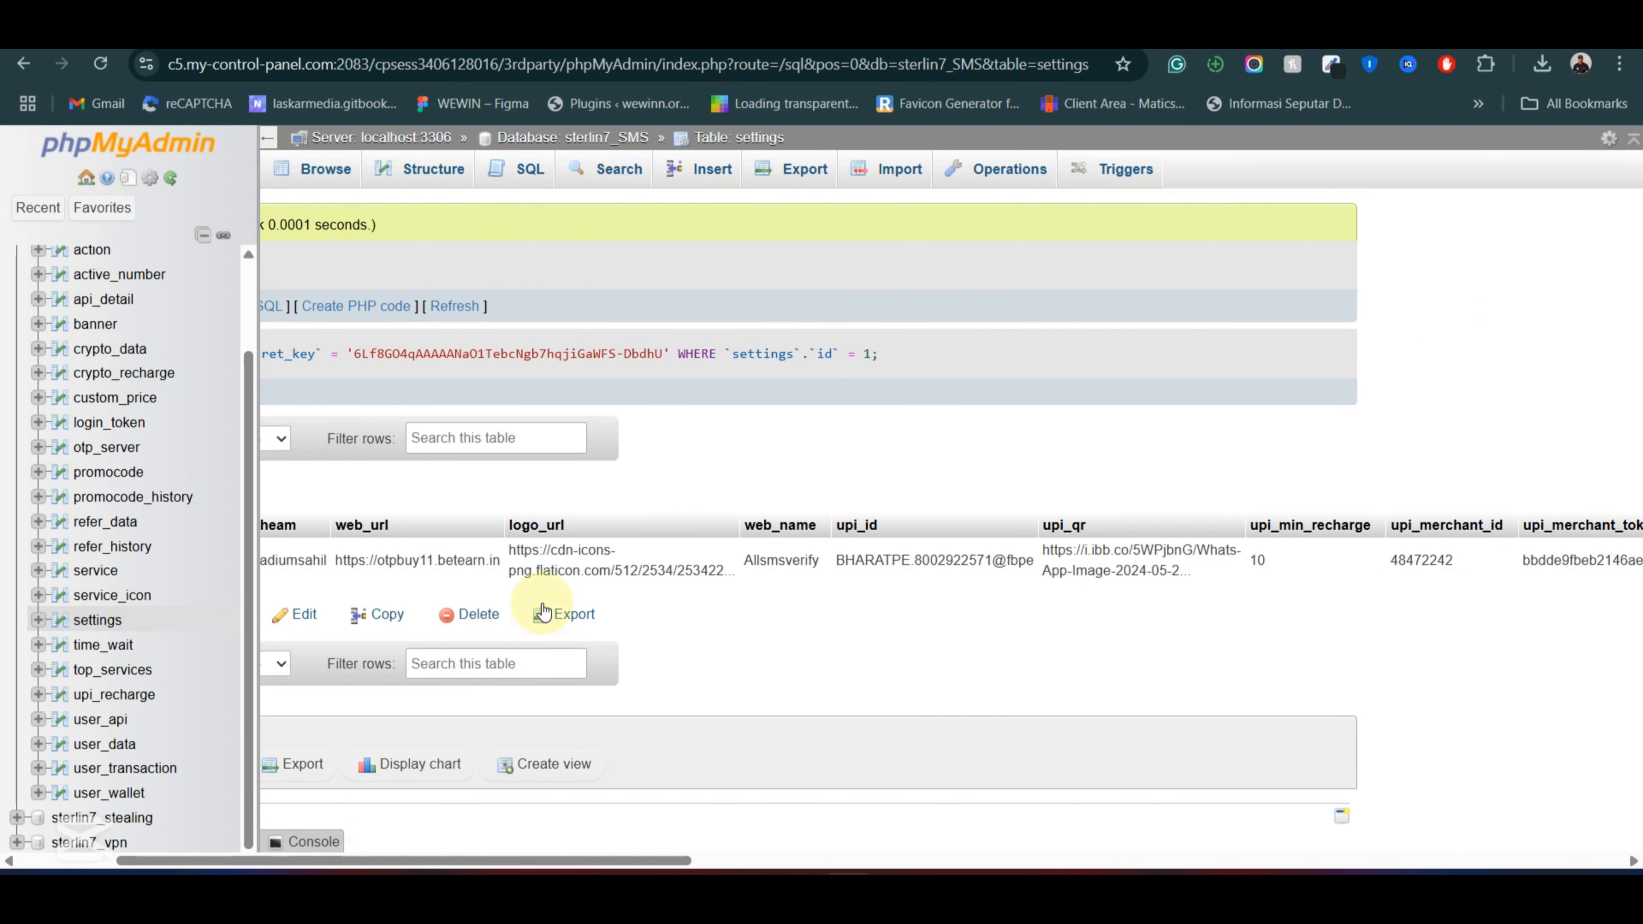
pyautogui.moveTo(677, 854); pyautogui.dragTo(549, 860)
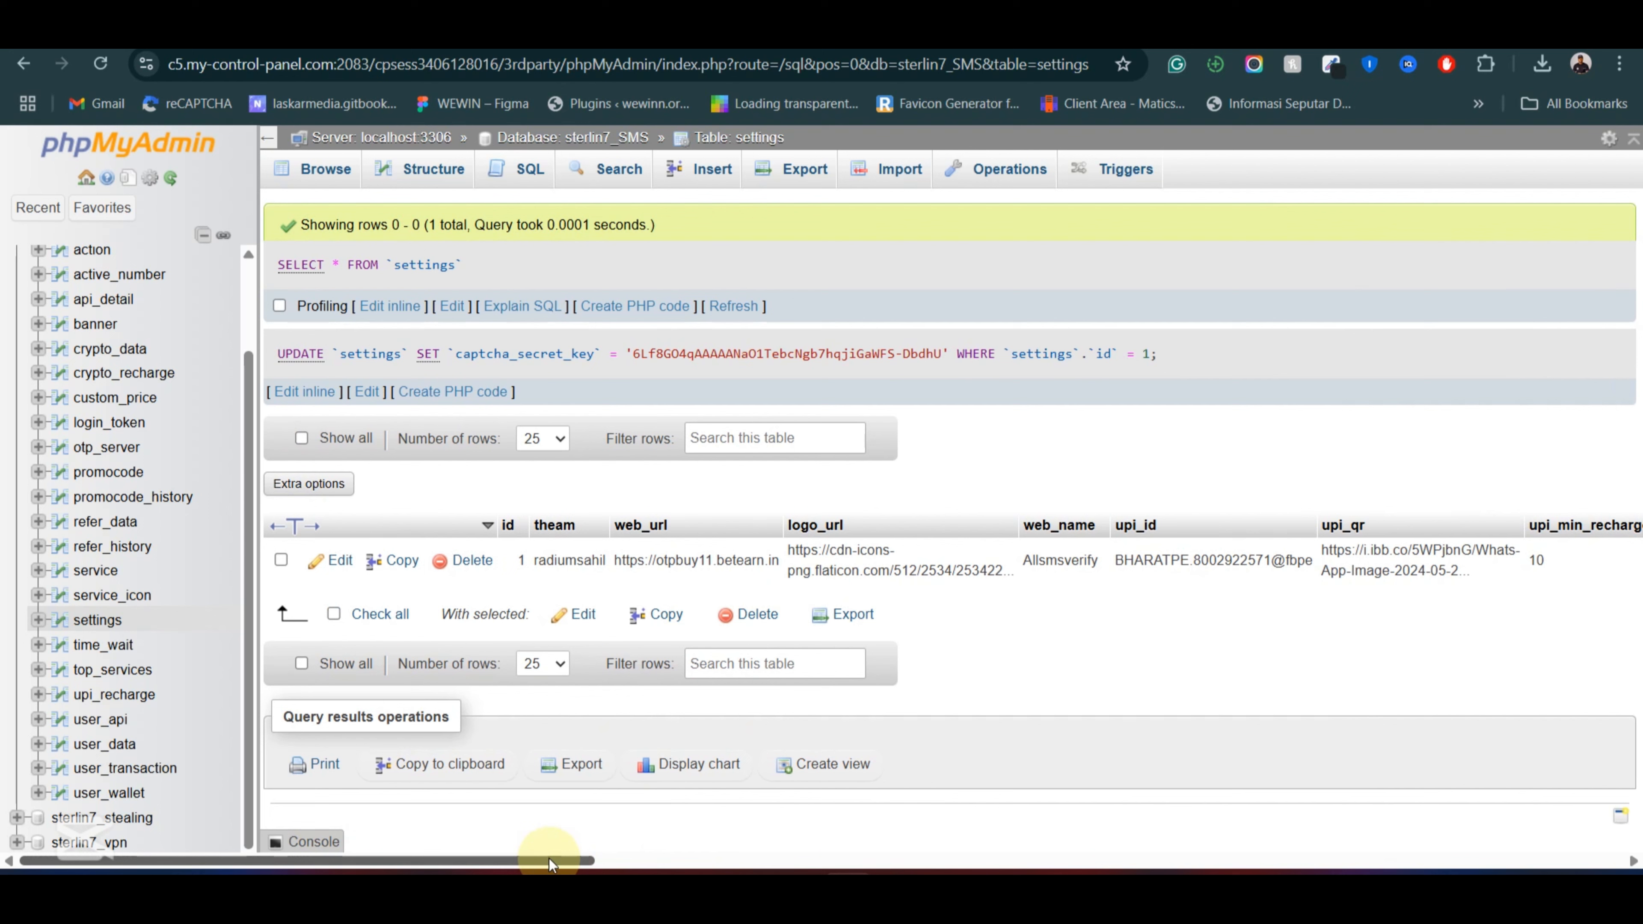
pyautogui.doubleClick(667, 557)
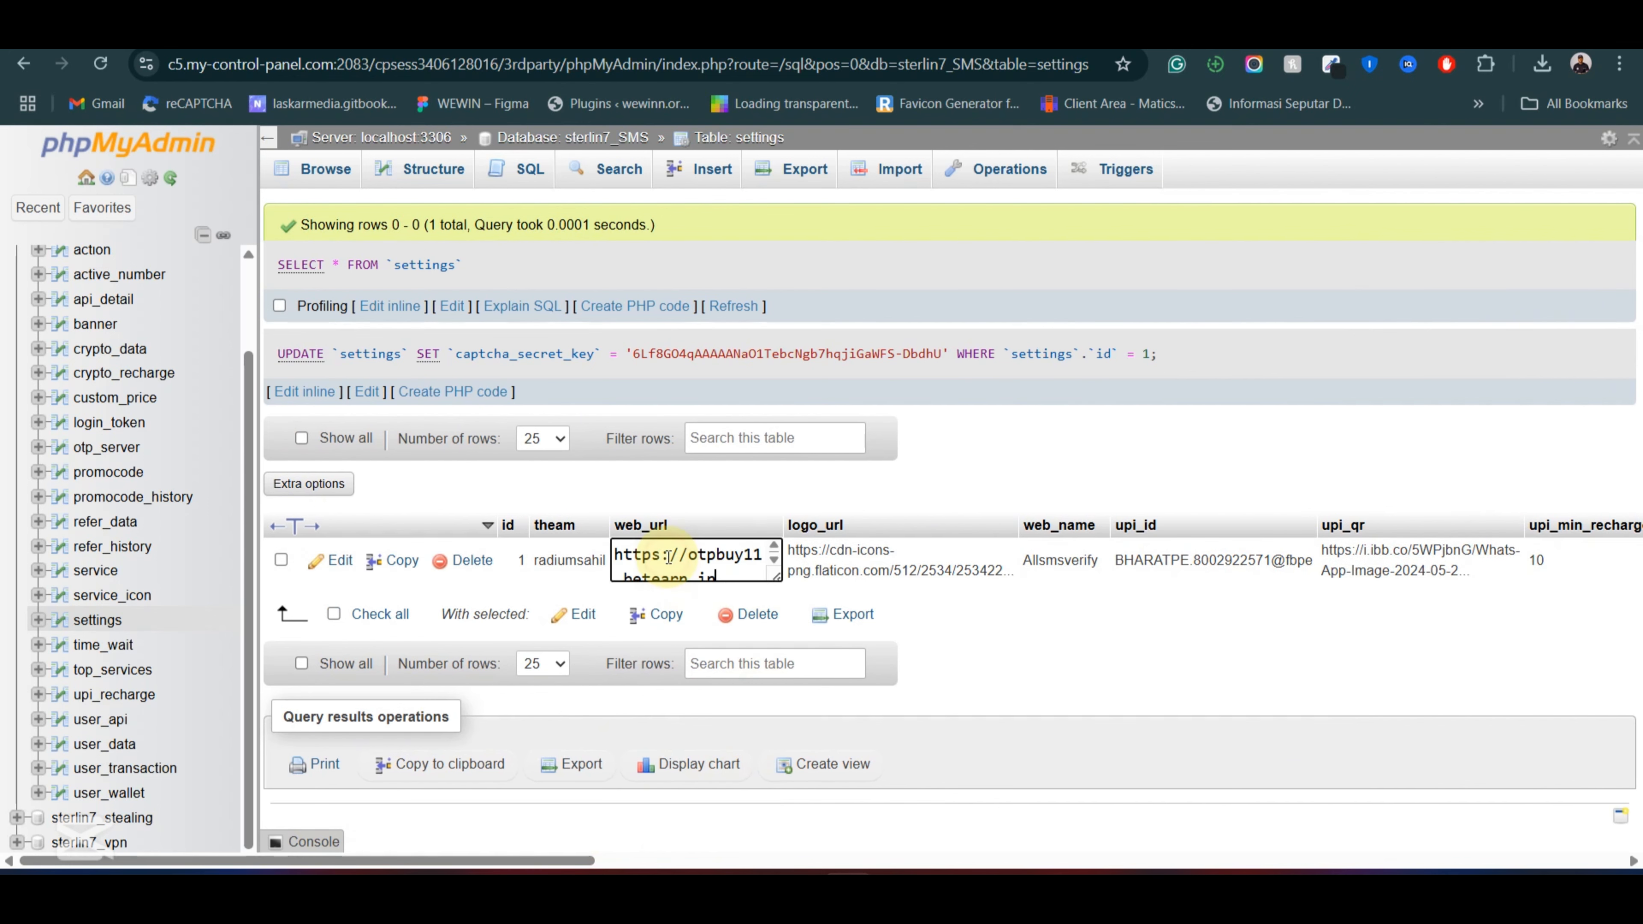
pyautogui.hotkey('ctrl', 'a')
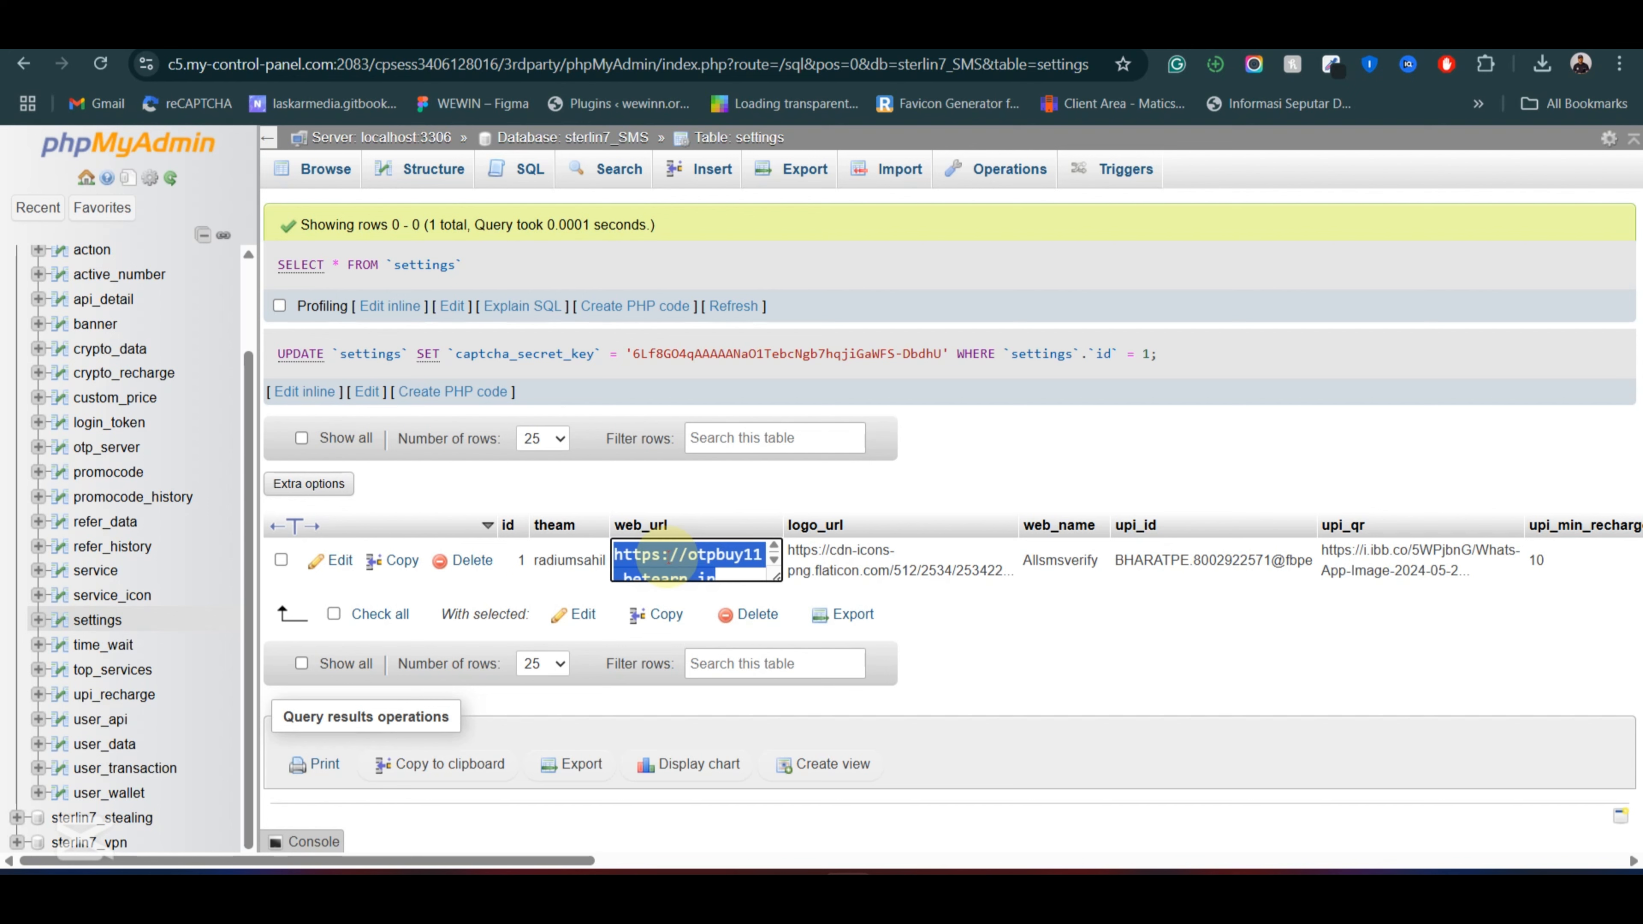
pyautogui.write('https://sms.viralvpn.website/')
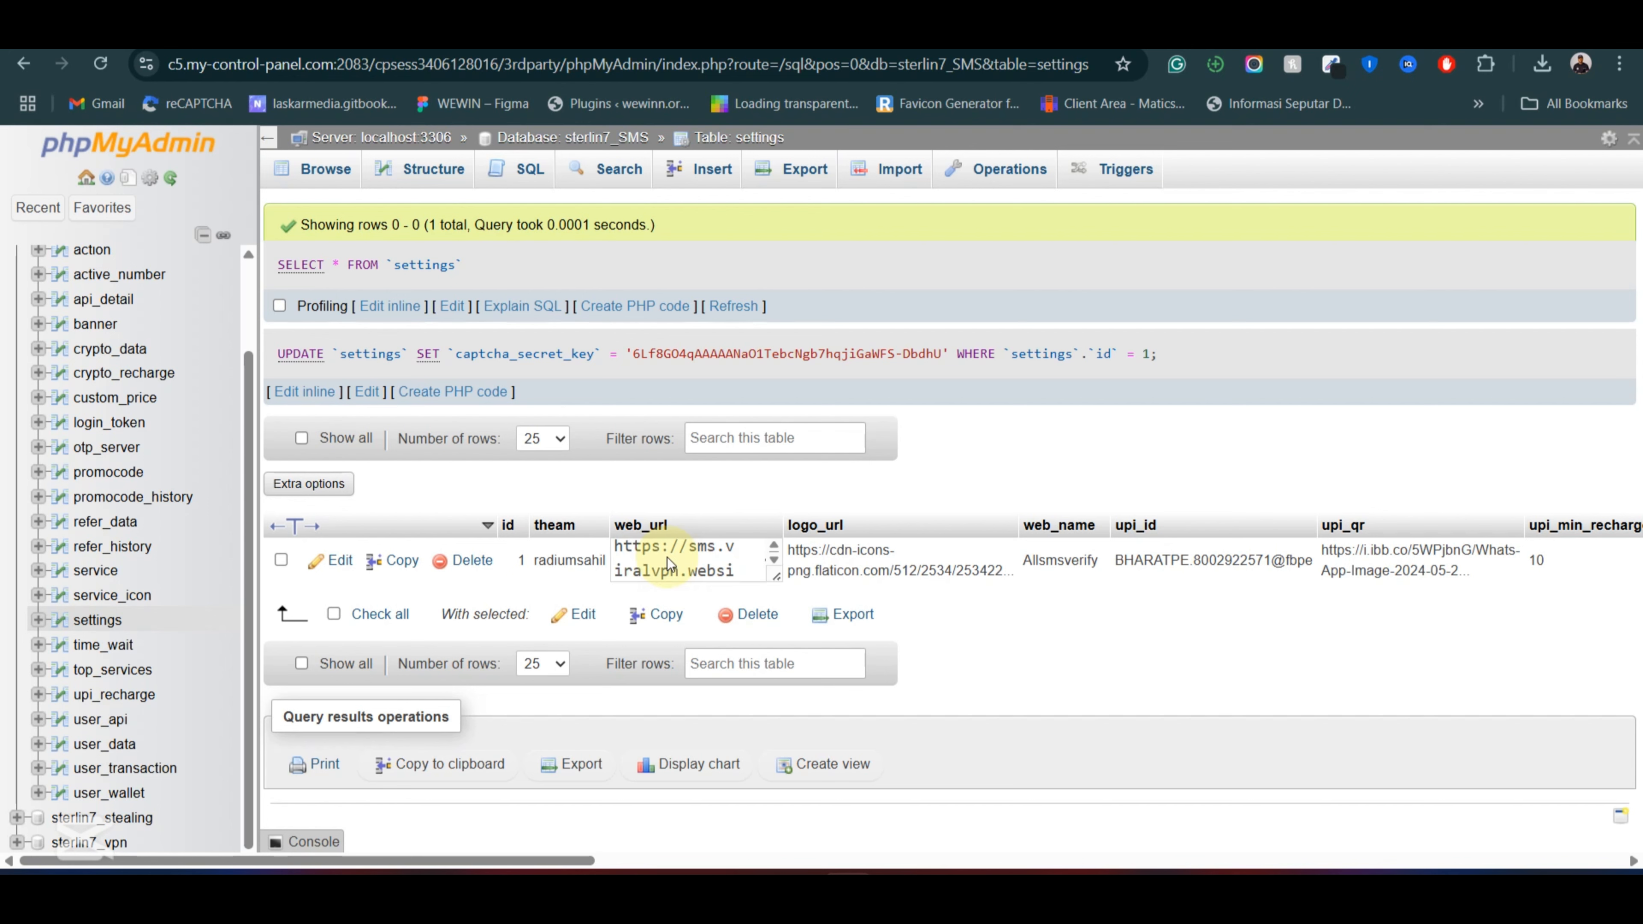
pyautogui.press('Return')
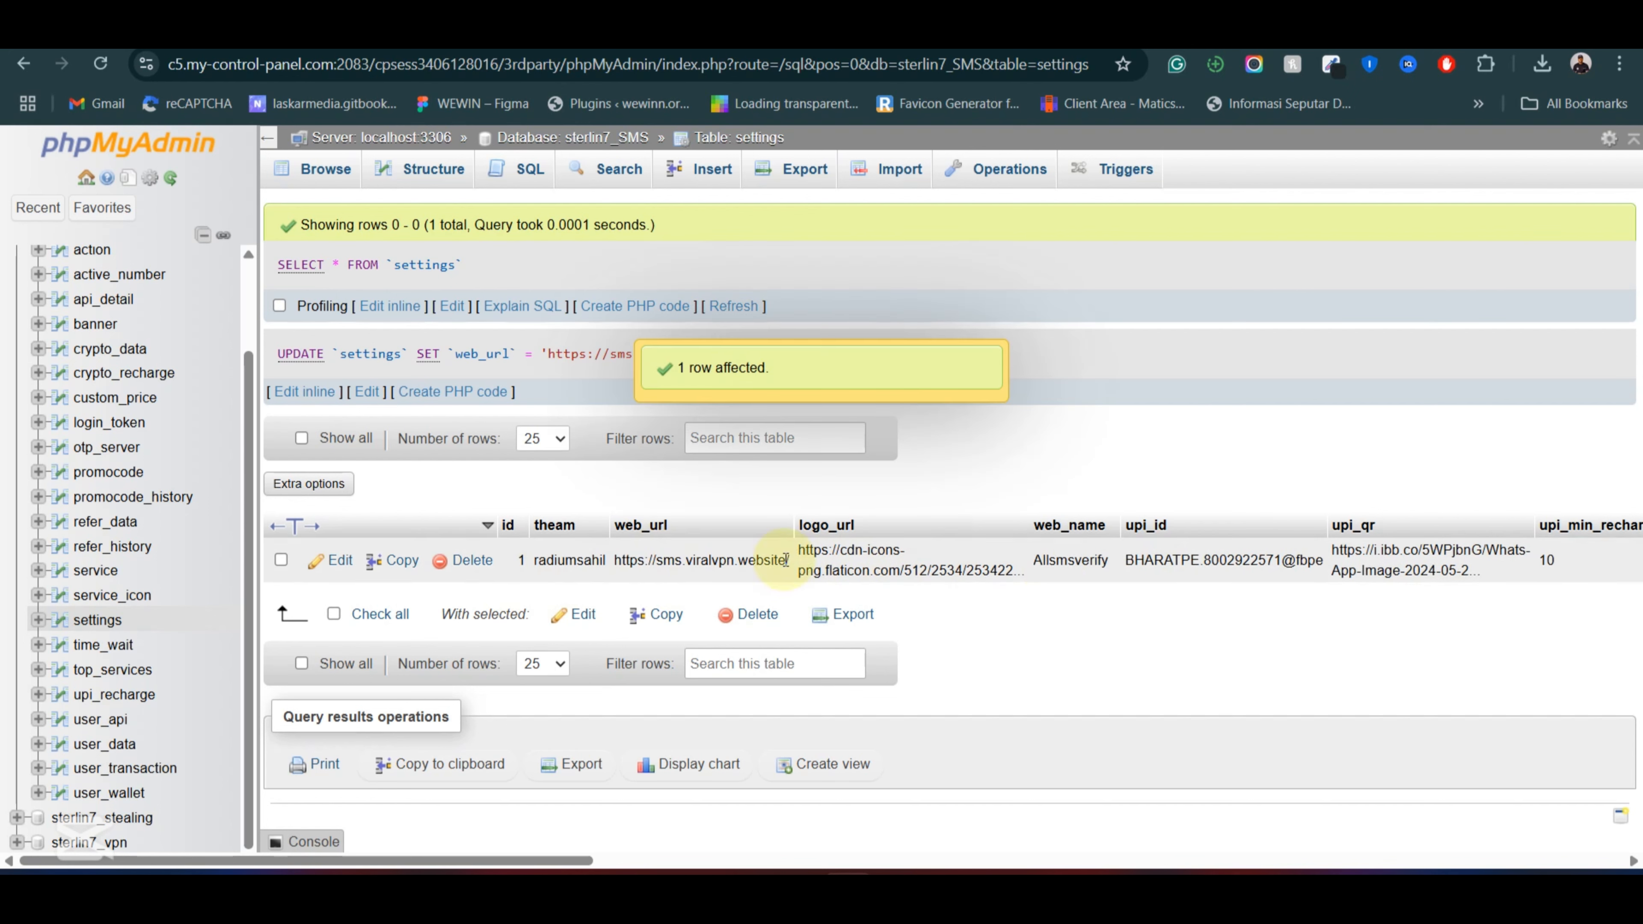
# Set web_name in the settings row to SMS and save it
pyautogui.doubleClick(1066, 563)
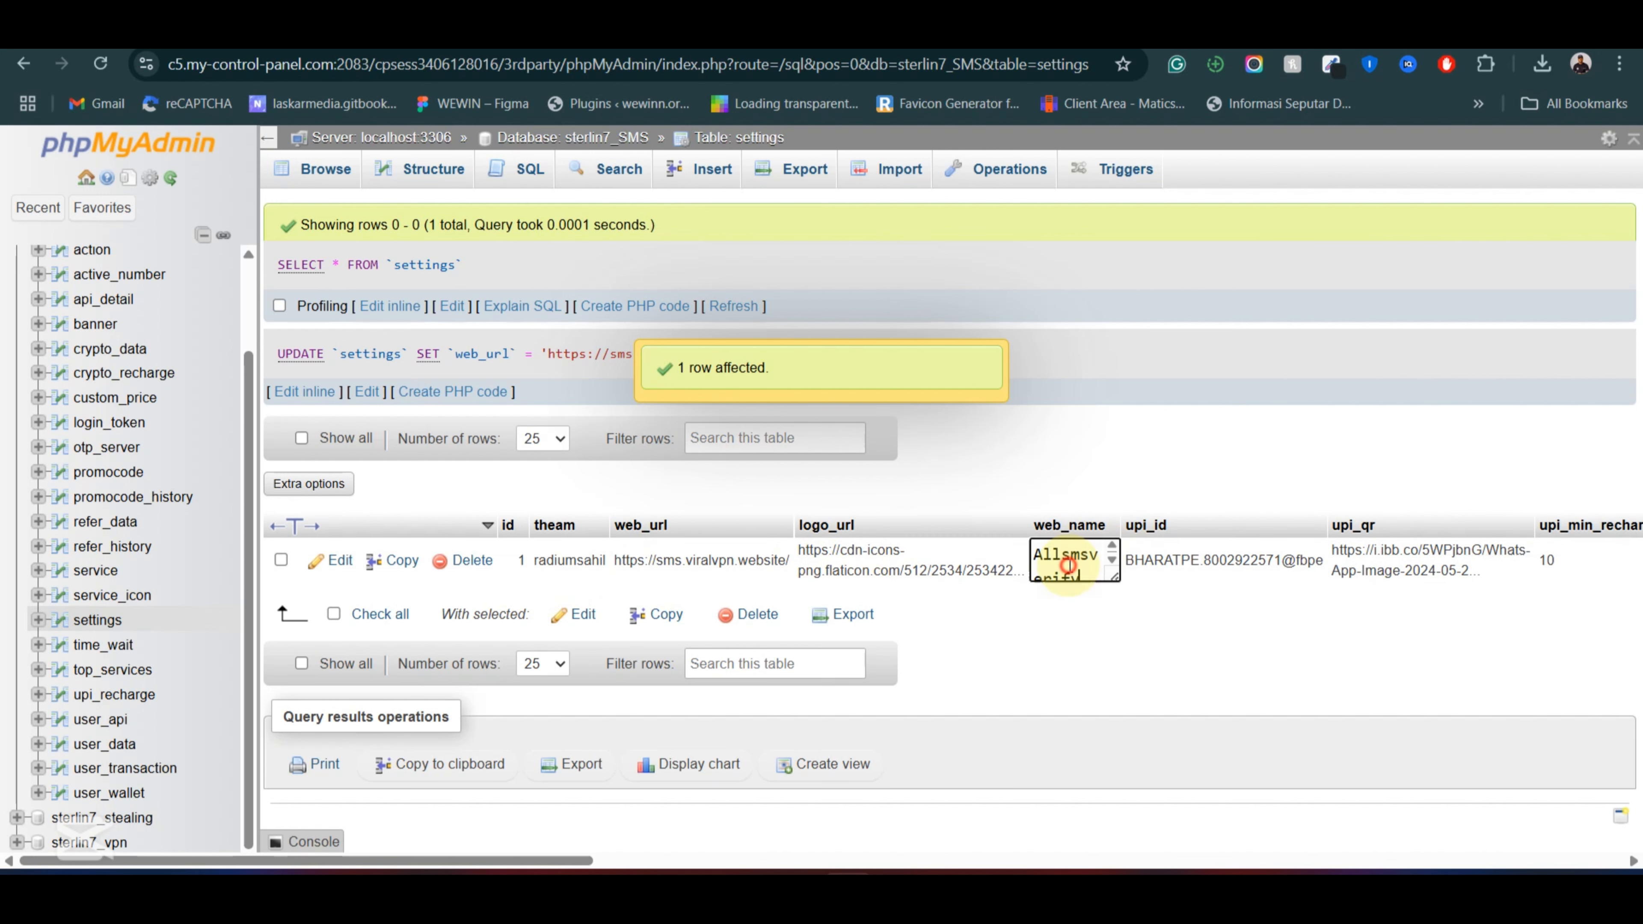
pyautogui.hotkey('ctrl', 'a')
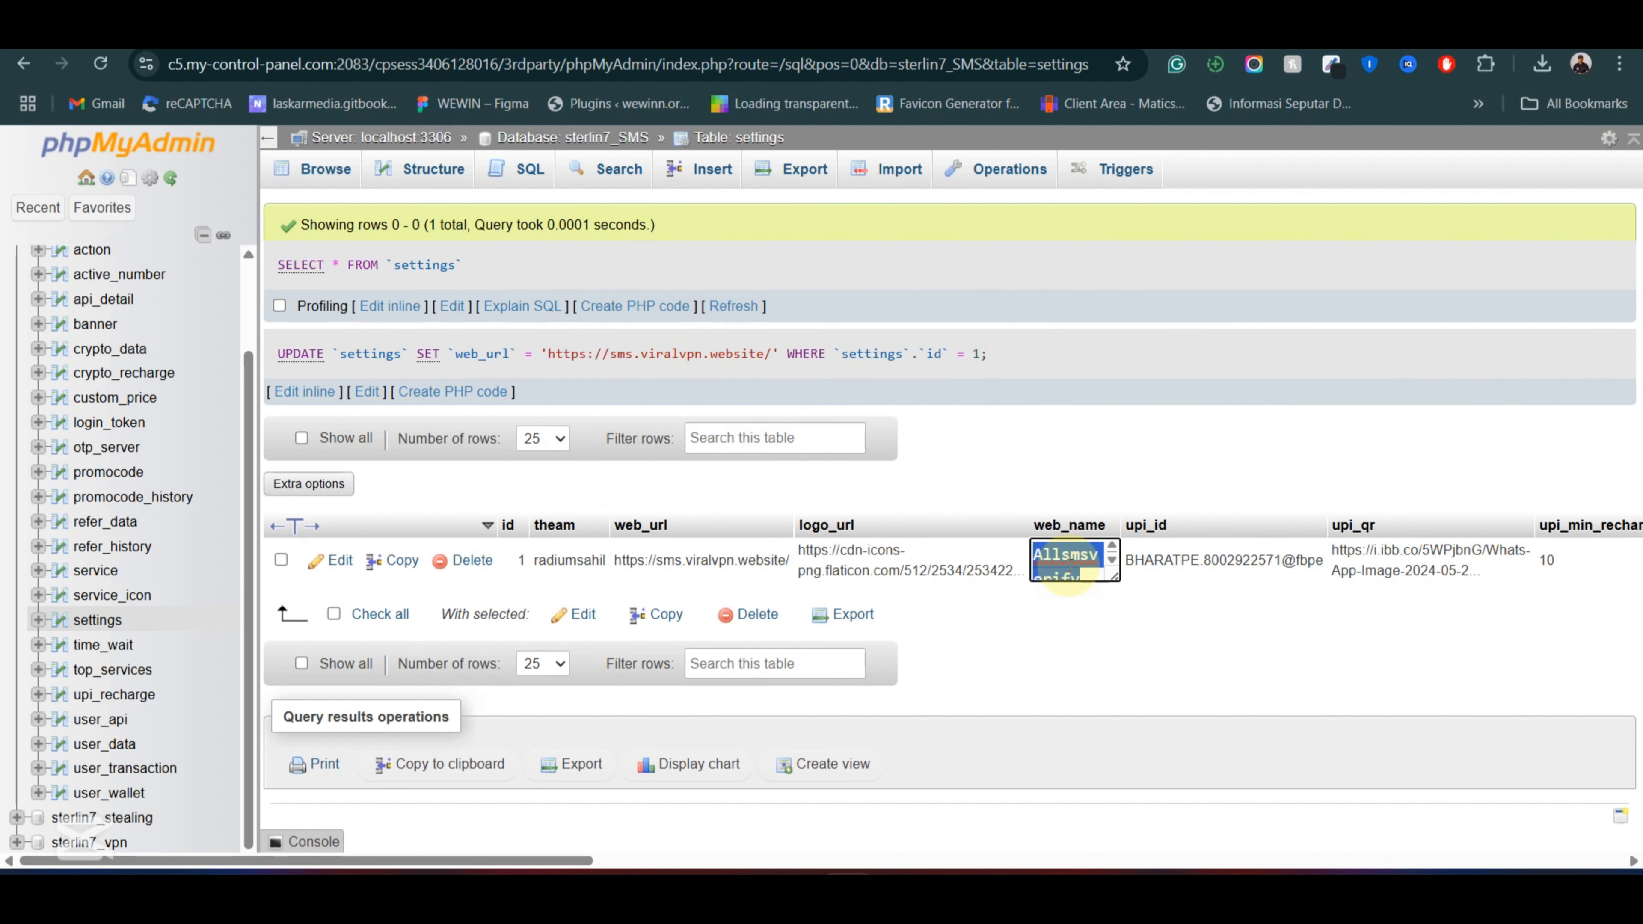
pyautogui.write('SNS')
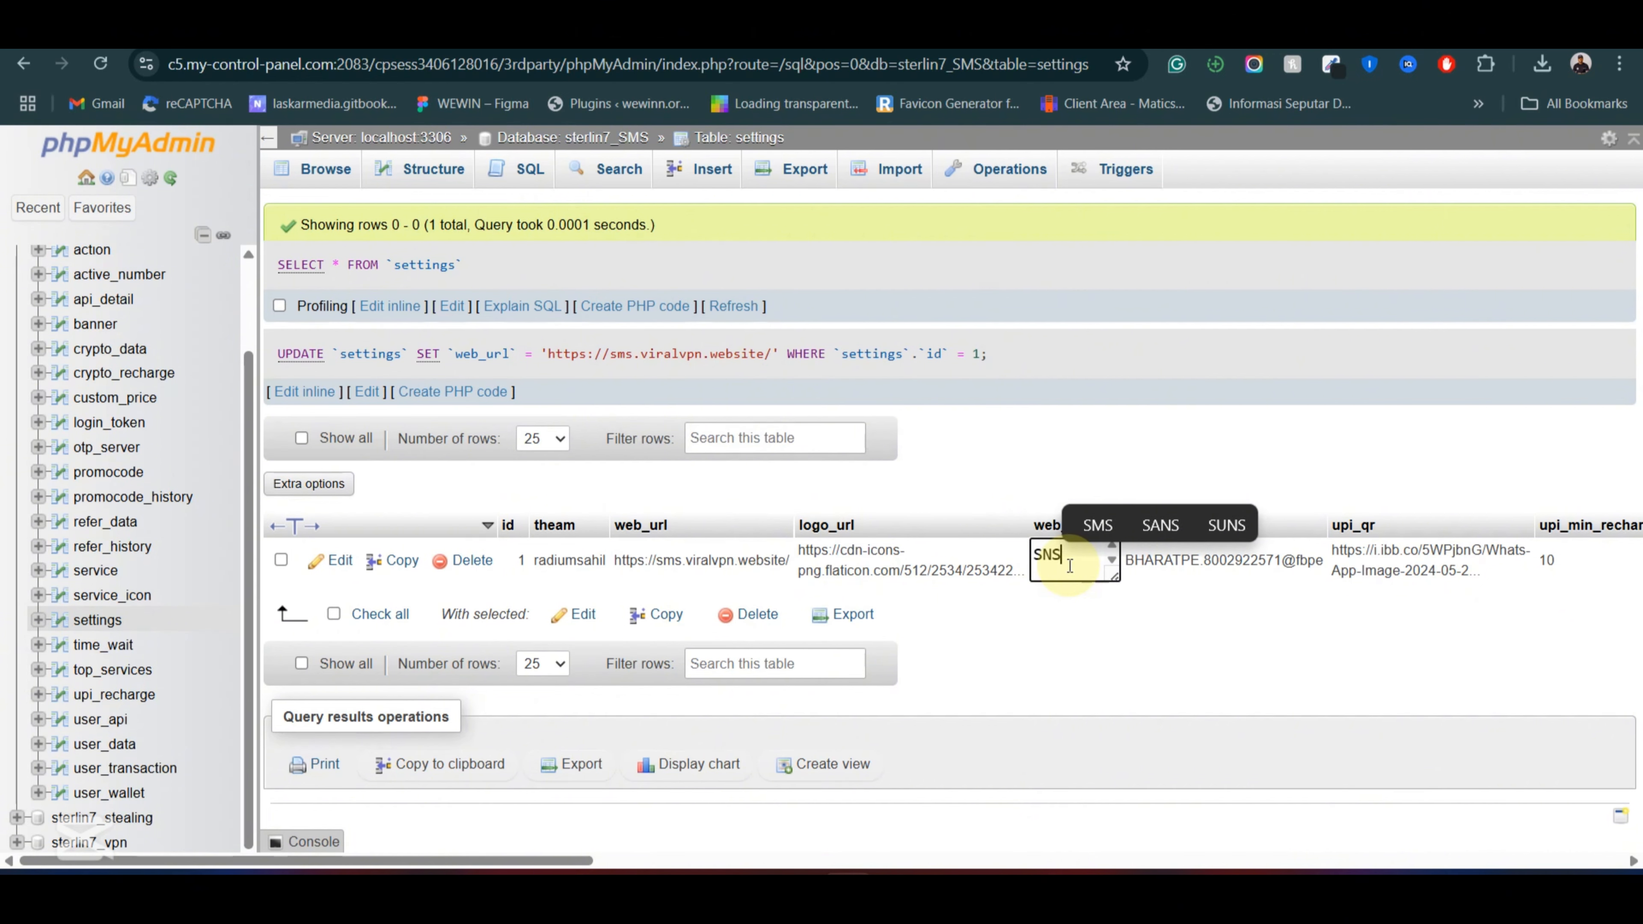
pyautogui.press('BackSpace')
pyautogui.press('BackSpace')
pyautogui.write('MS')
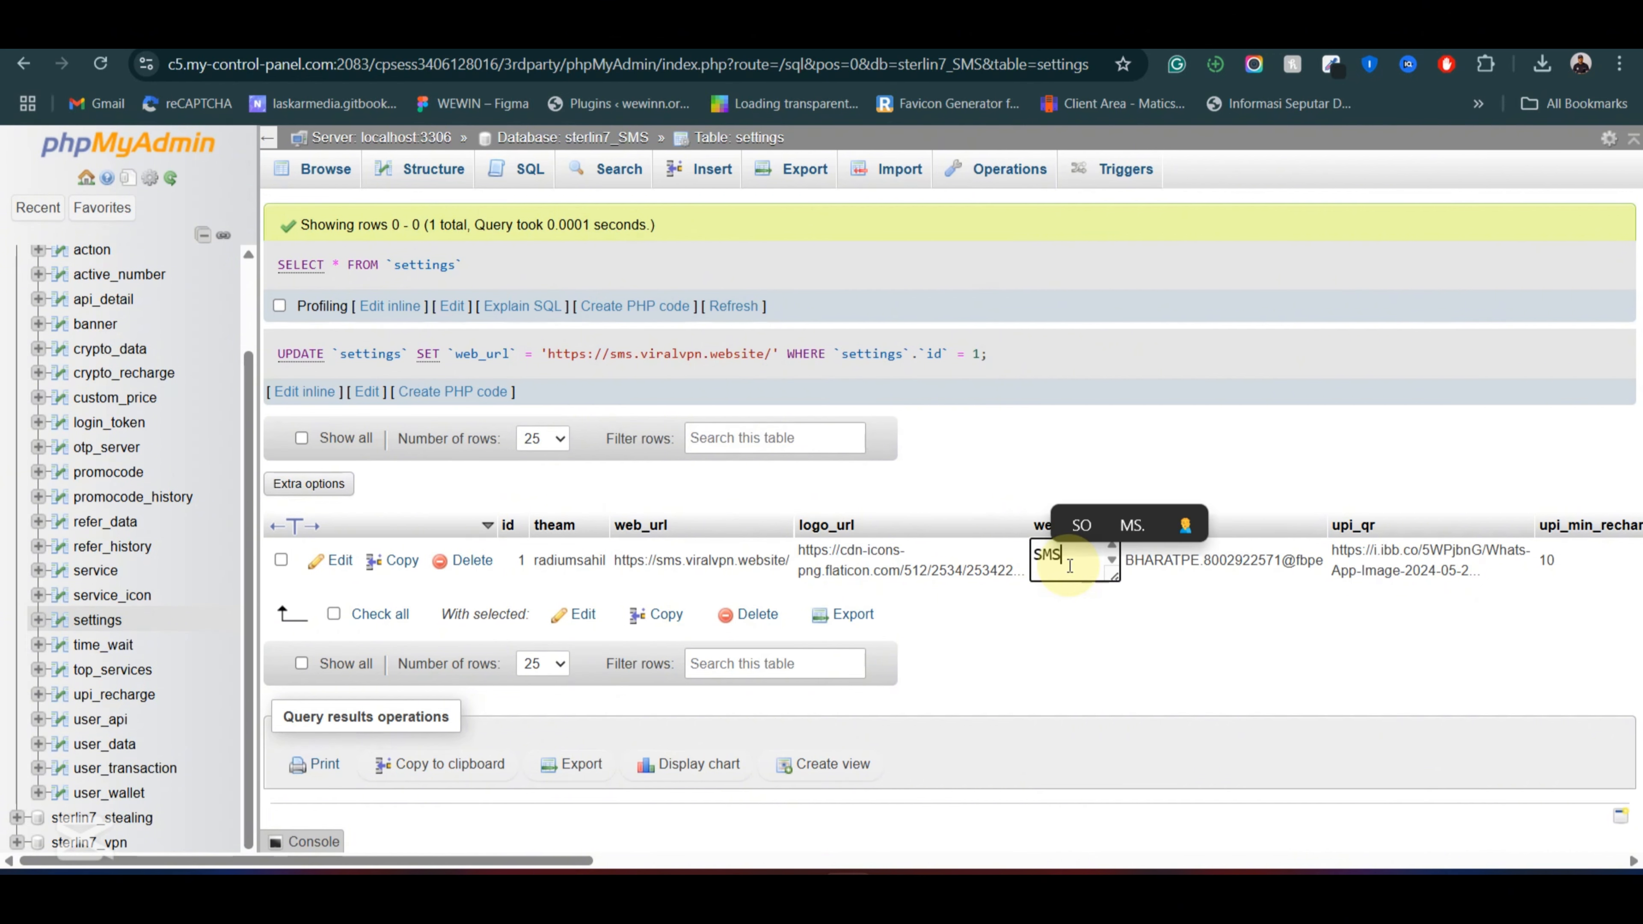
pyautogui.press('Return')
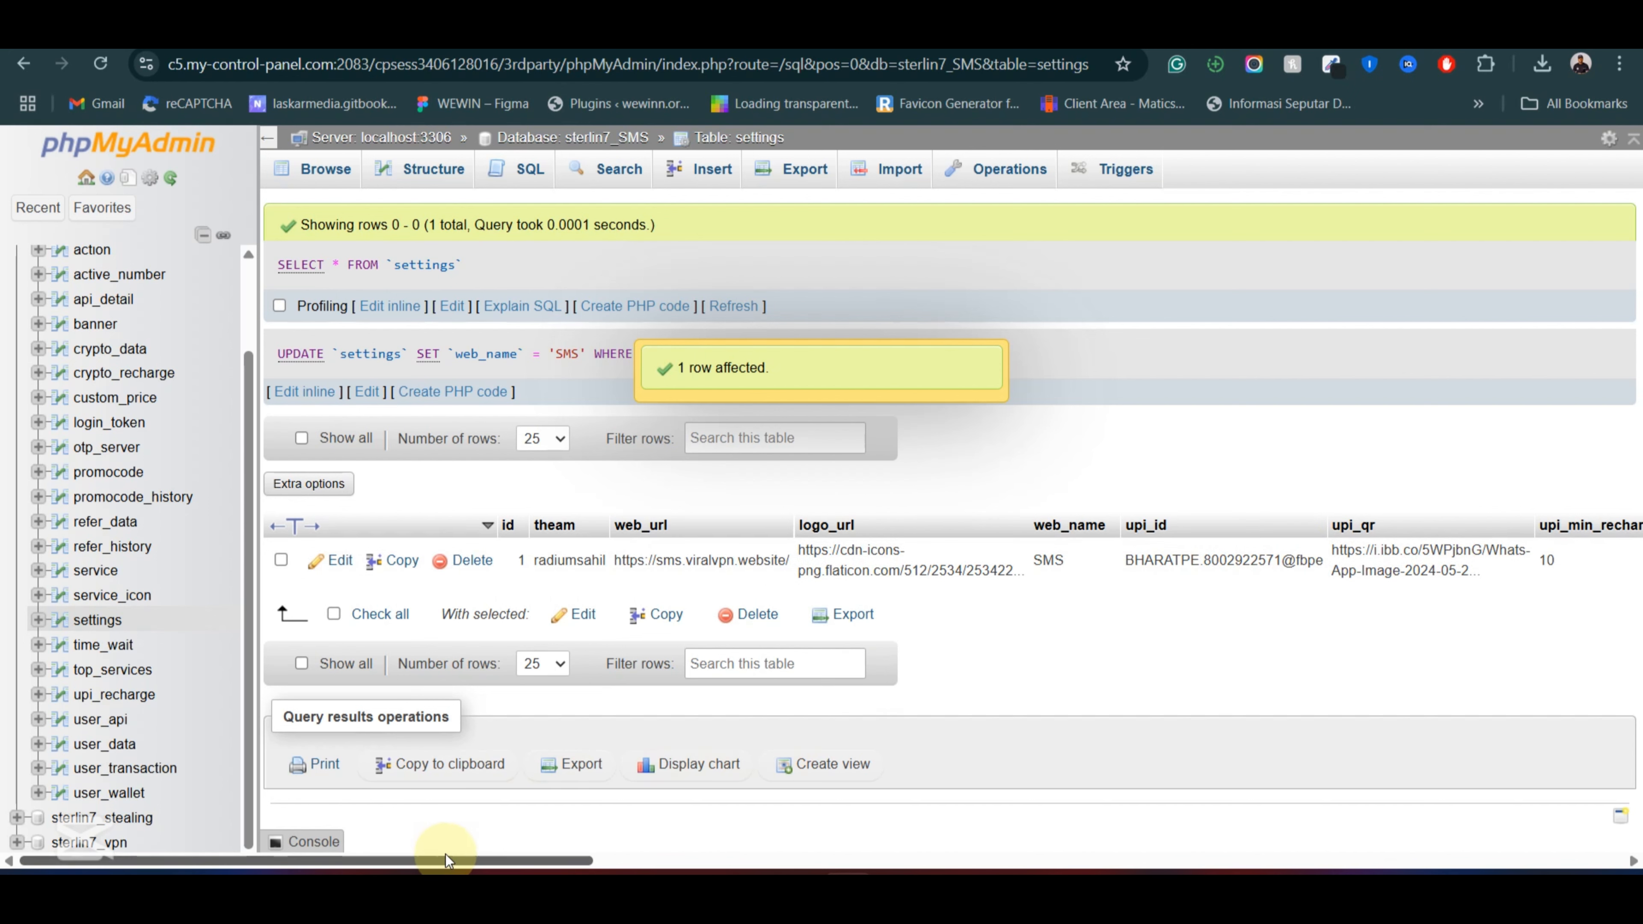
# Examine the remaining UPI, support, client and crypto columns of the settings row, and look through the database's table list
pyautogui.moveTo(447, 856); pyautogui.dragTo(912, 859)
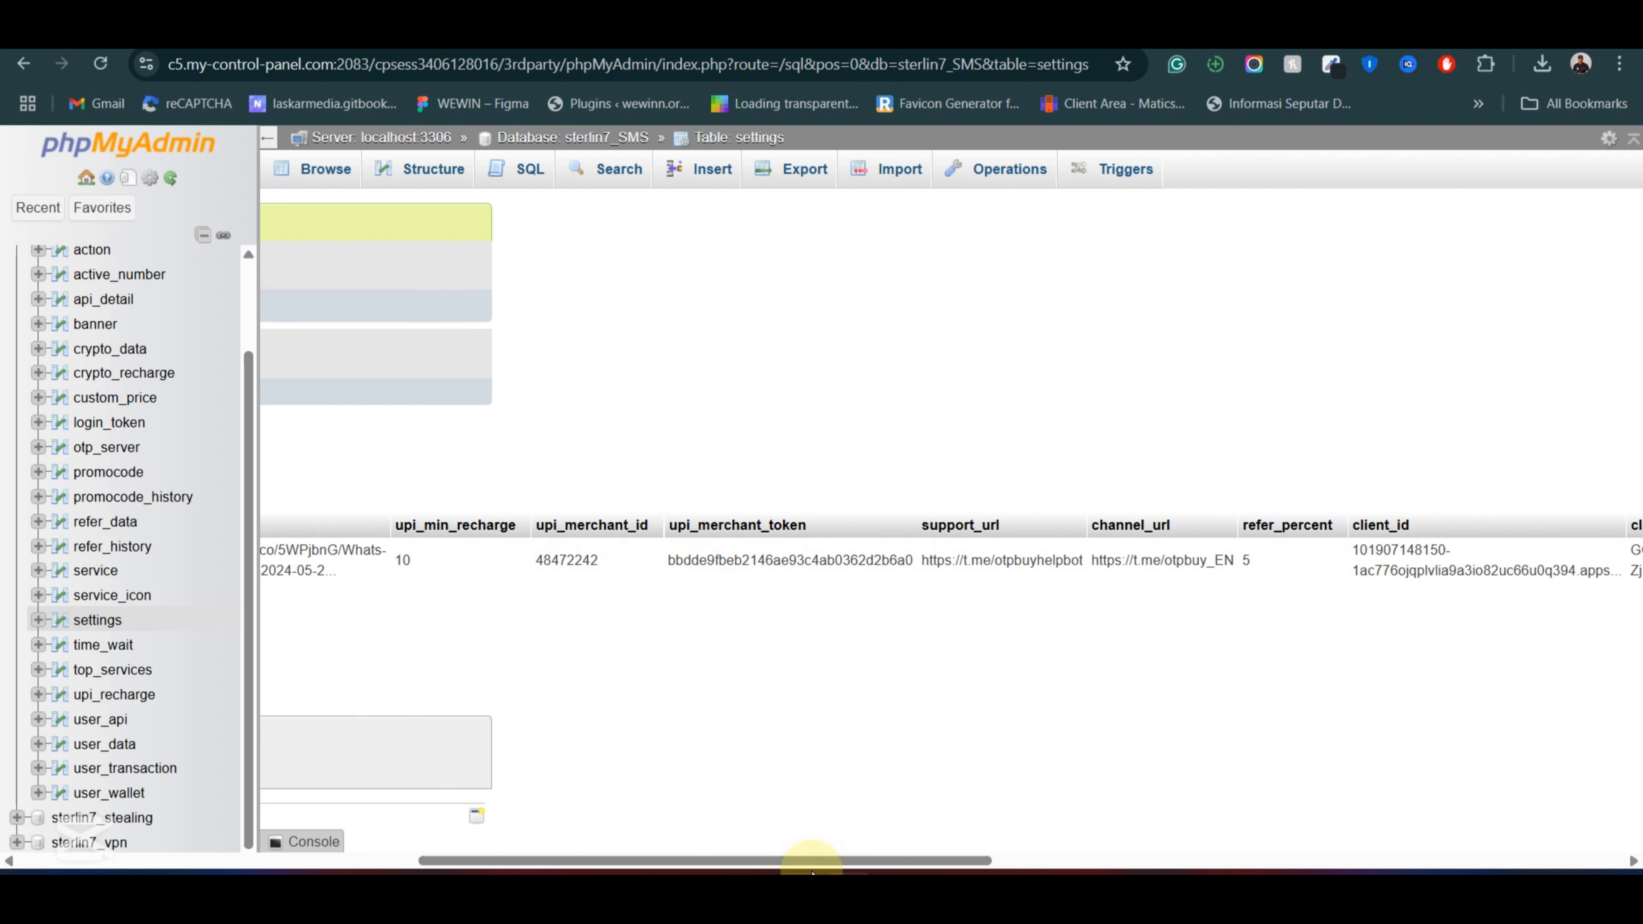
pyautogui.moveTo(813, 861); pyautogui.dragTo(1180, 860)
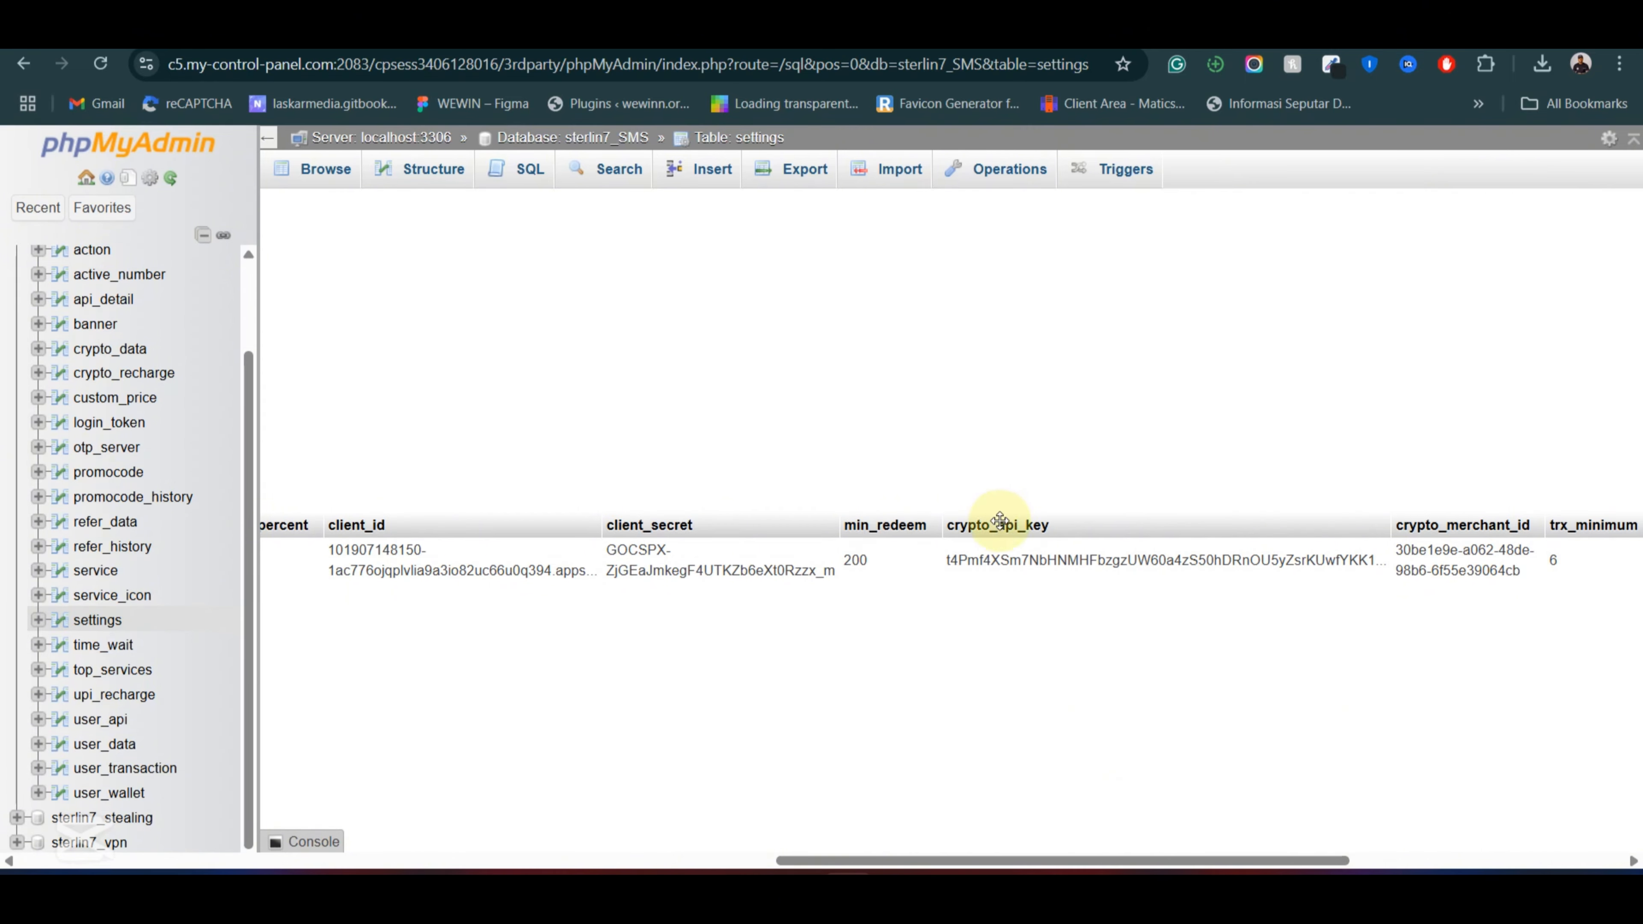
pyautogui.moveTo(1051, 859); pyautogui.dragTo(1096, 832)
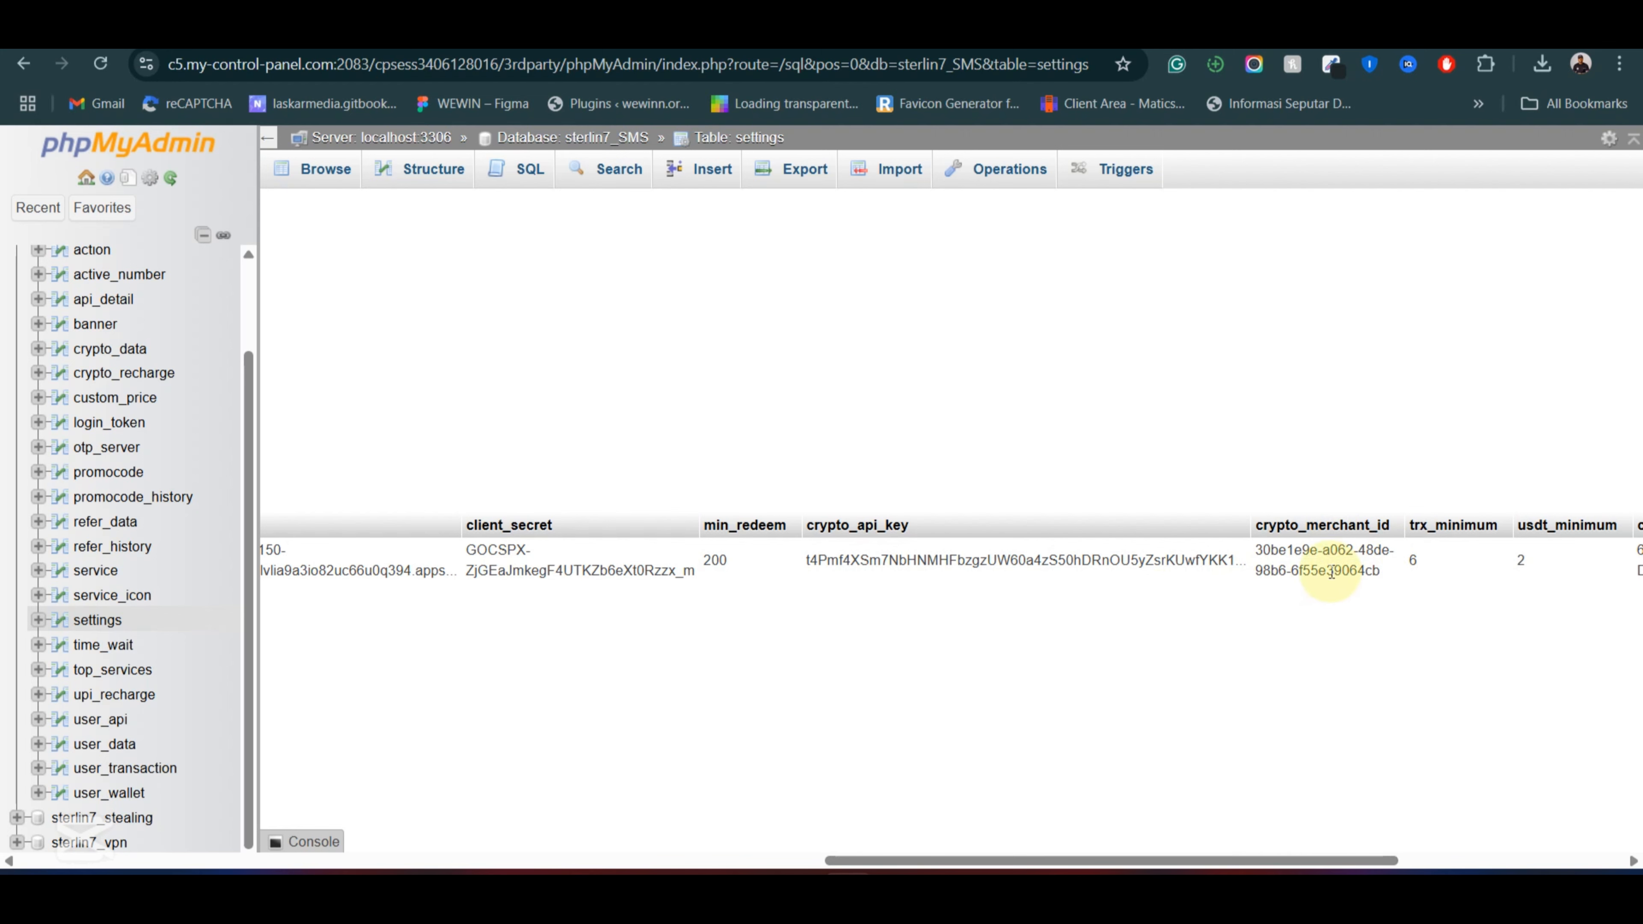
pyautogui.moveTo(1350, 860); pyautogui.dragTo(655, 801)
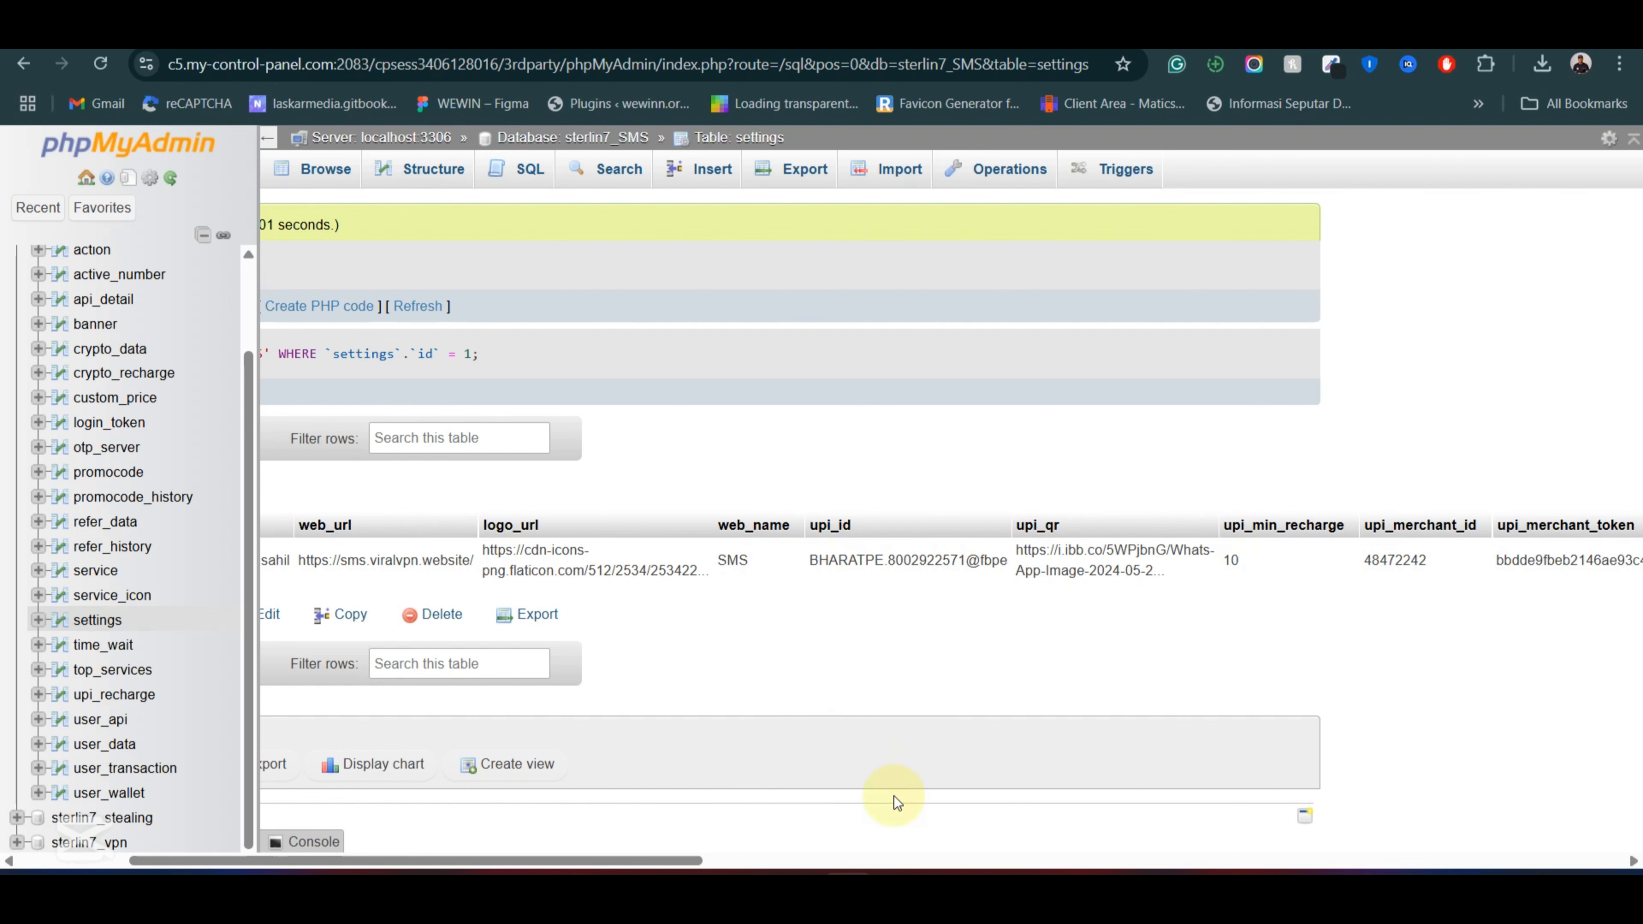
pyautogui.moveTo(645, 863); pyautogui.dragTo(976, 861)
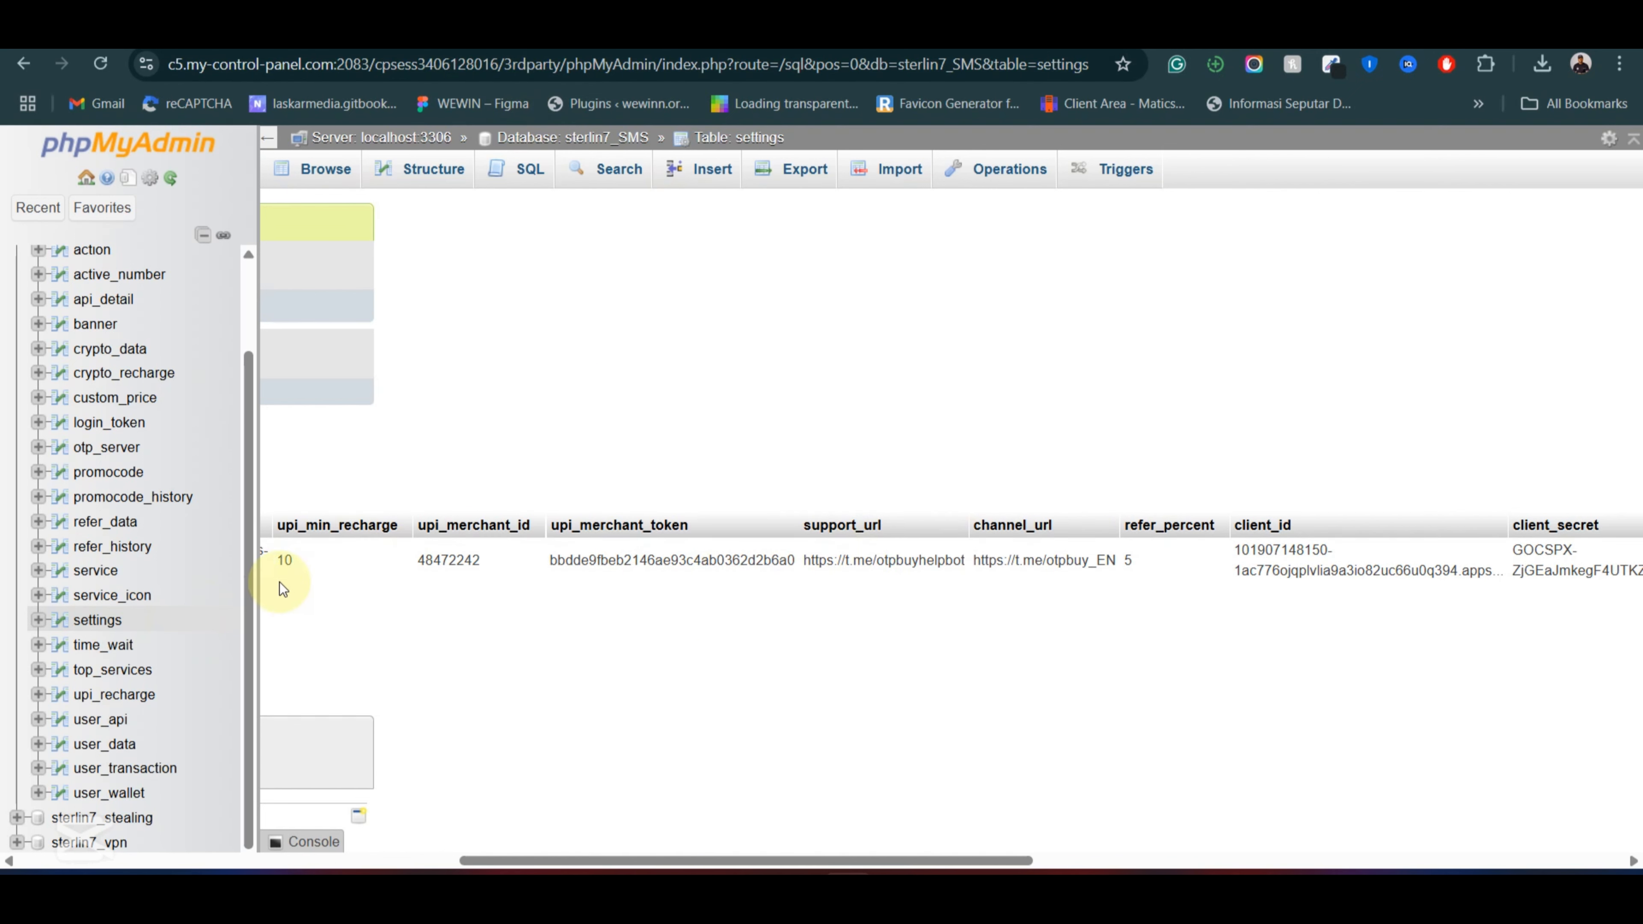
pyautogui.scroll(2, 136, 615)
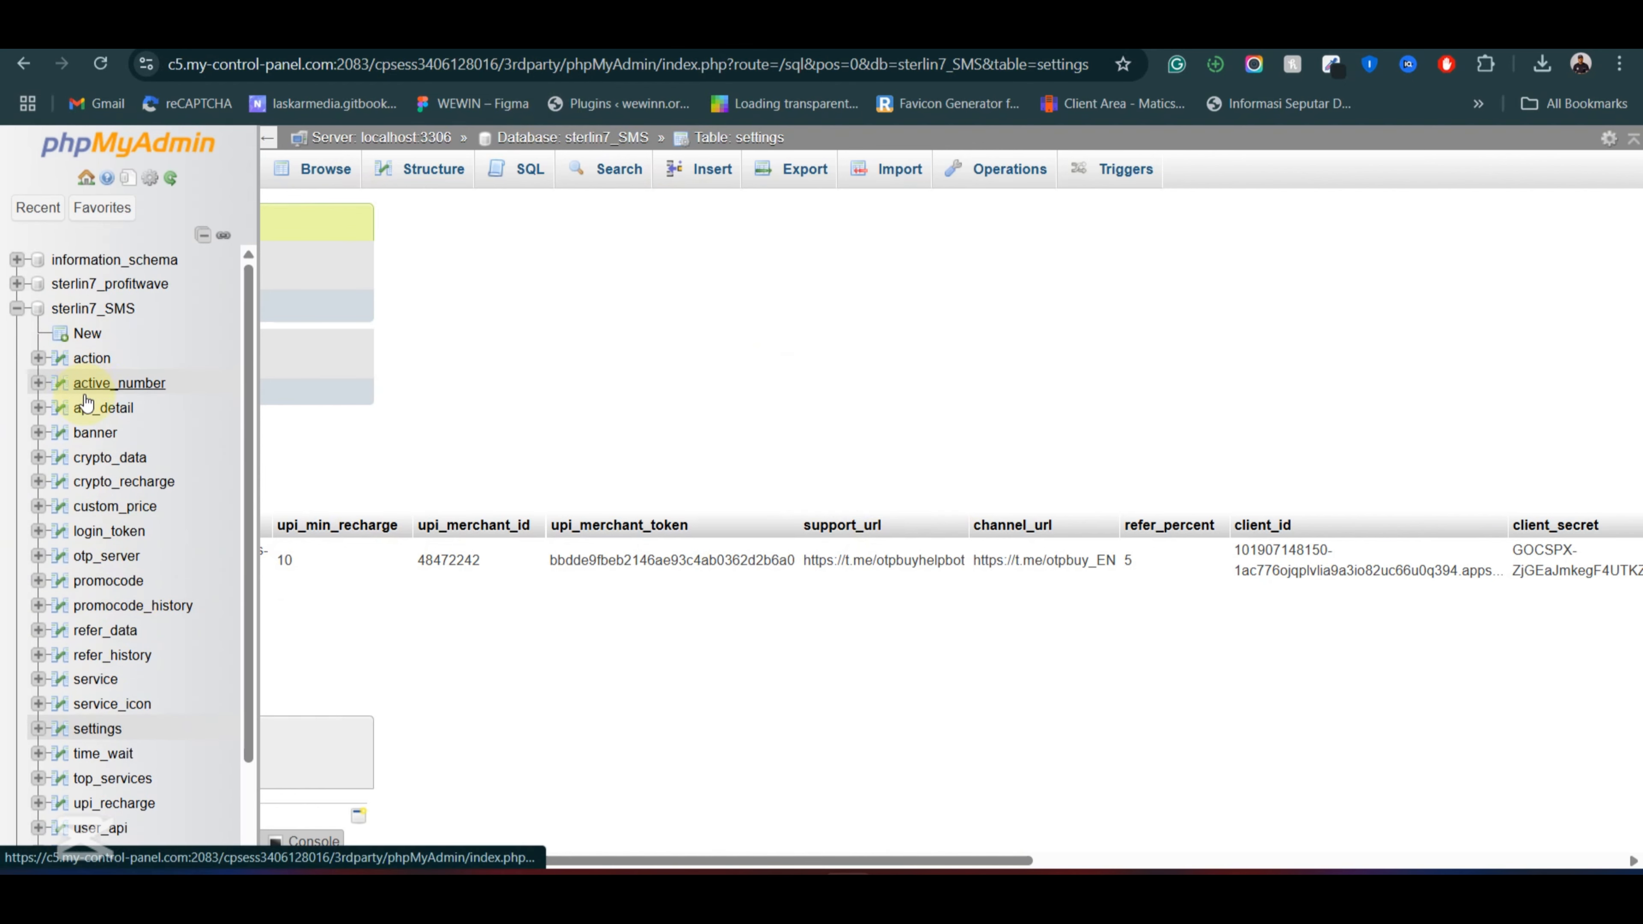
pyautogui.scroll(-2, 100, 537)
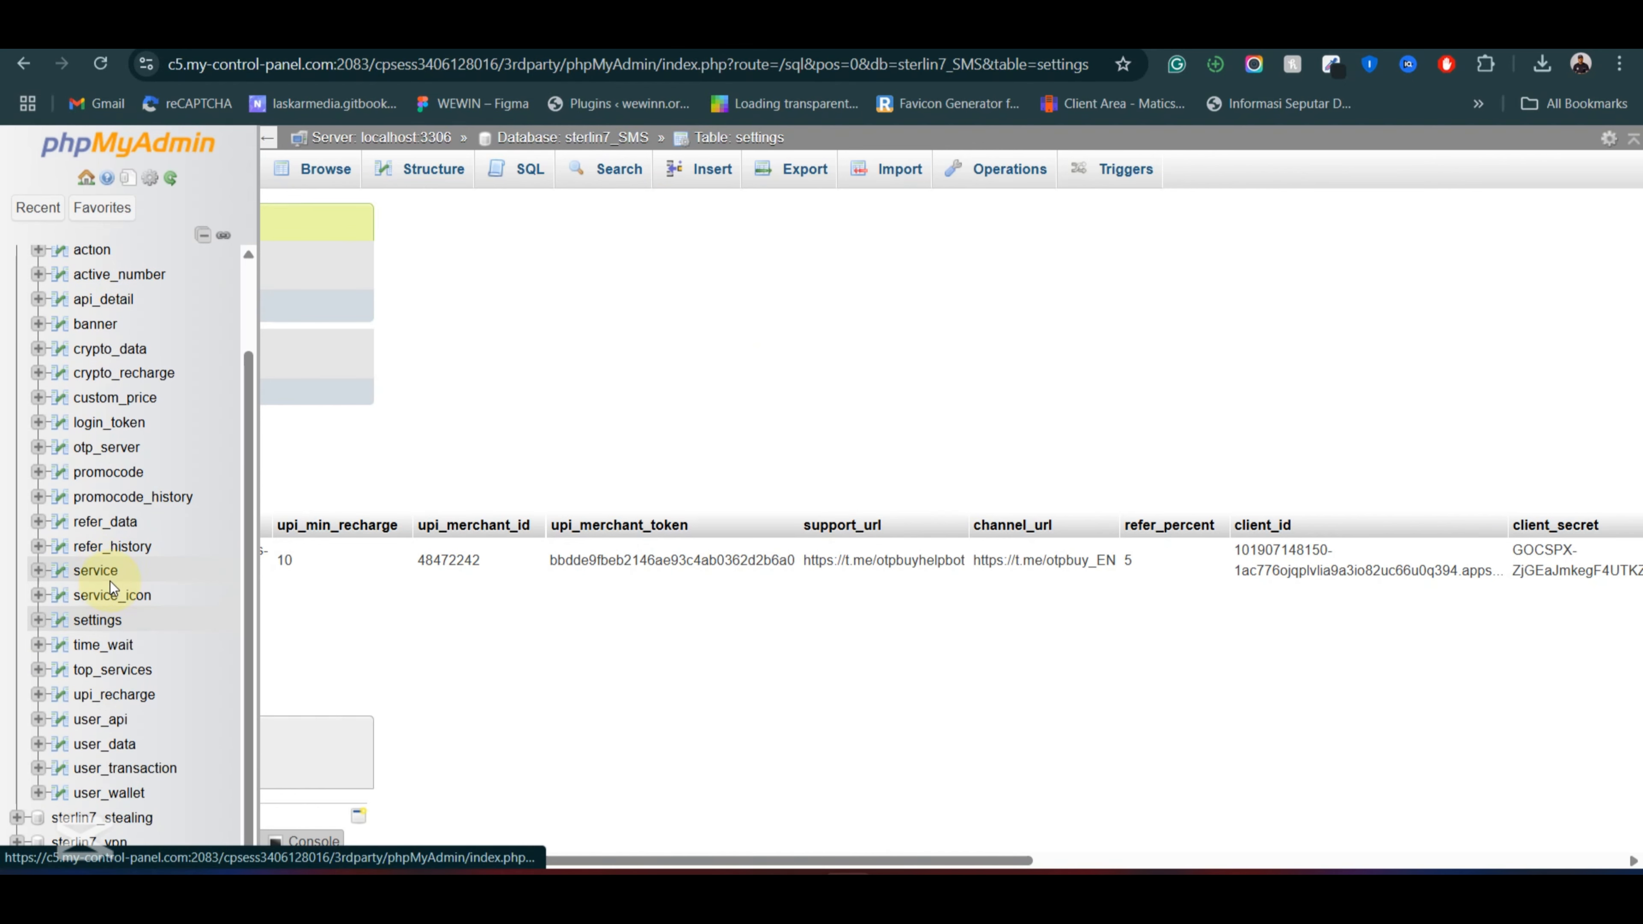
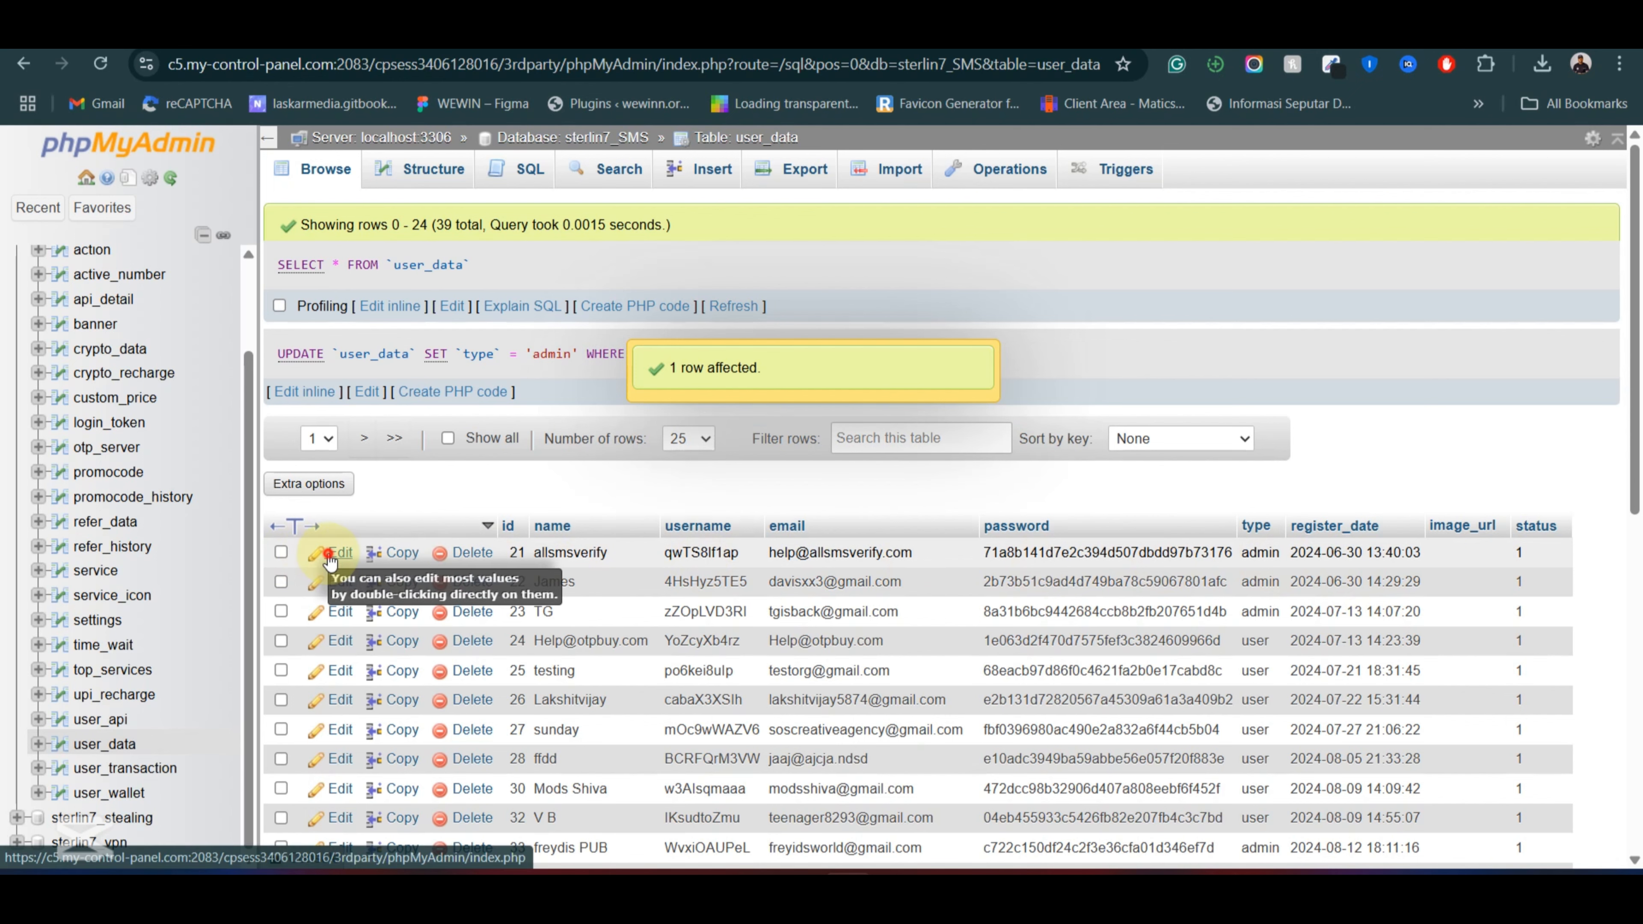
# Open the first row of the user_data table for editing and examine its password and type fields
pyautogui.click(330, 553)
pyautogui.scroll(-14, 892, 621)
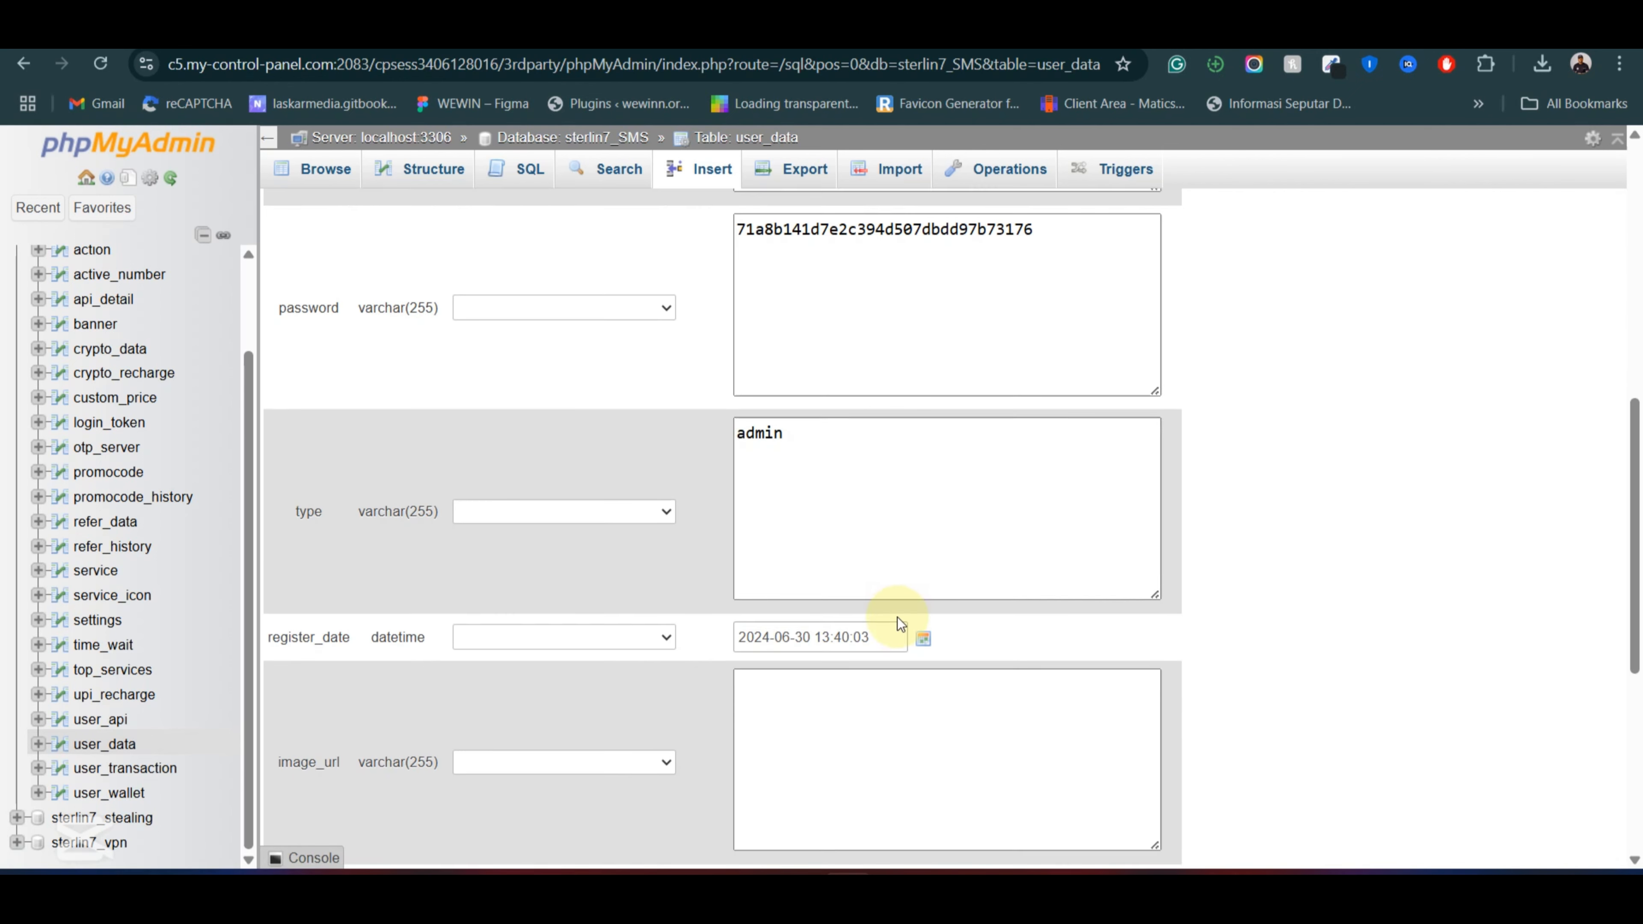
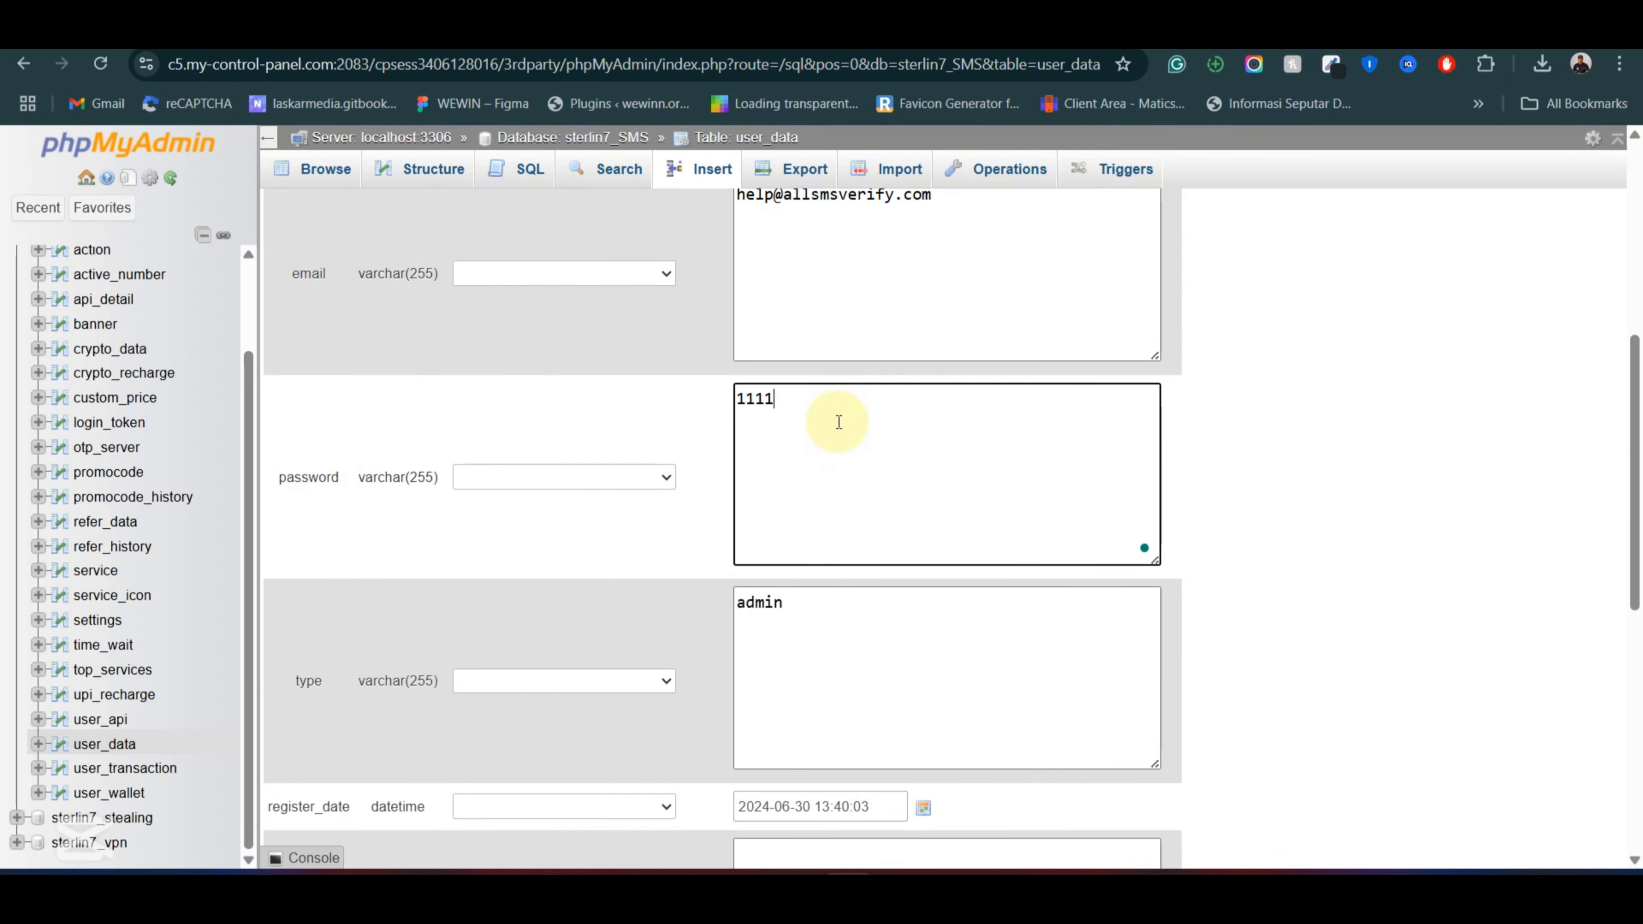
# Apply the MD5 function to the password field of the admin user's row in the user_data table
pyautogui.click(581, 492)
pyautogui.scroll(-15, 562, 369)
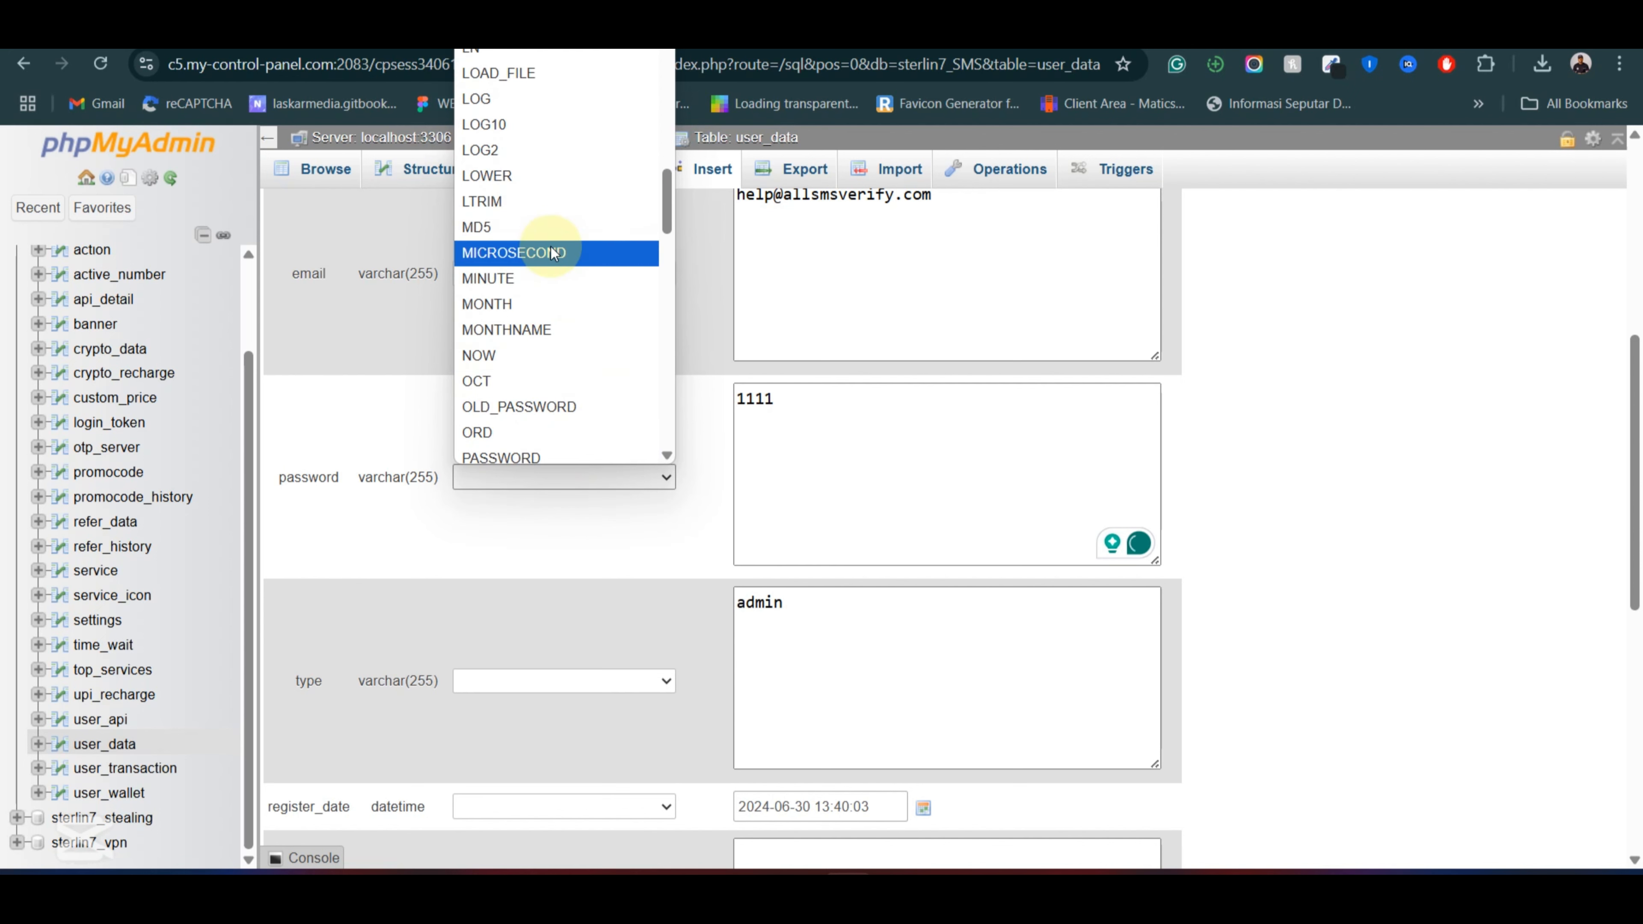
pyautogui.click(552, 233)
pyautogui.scroll(-6, 916, 685)
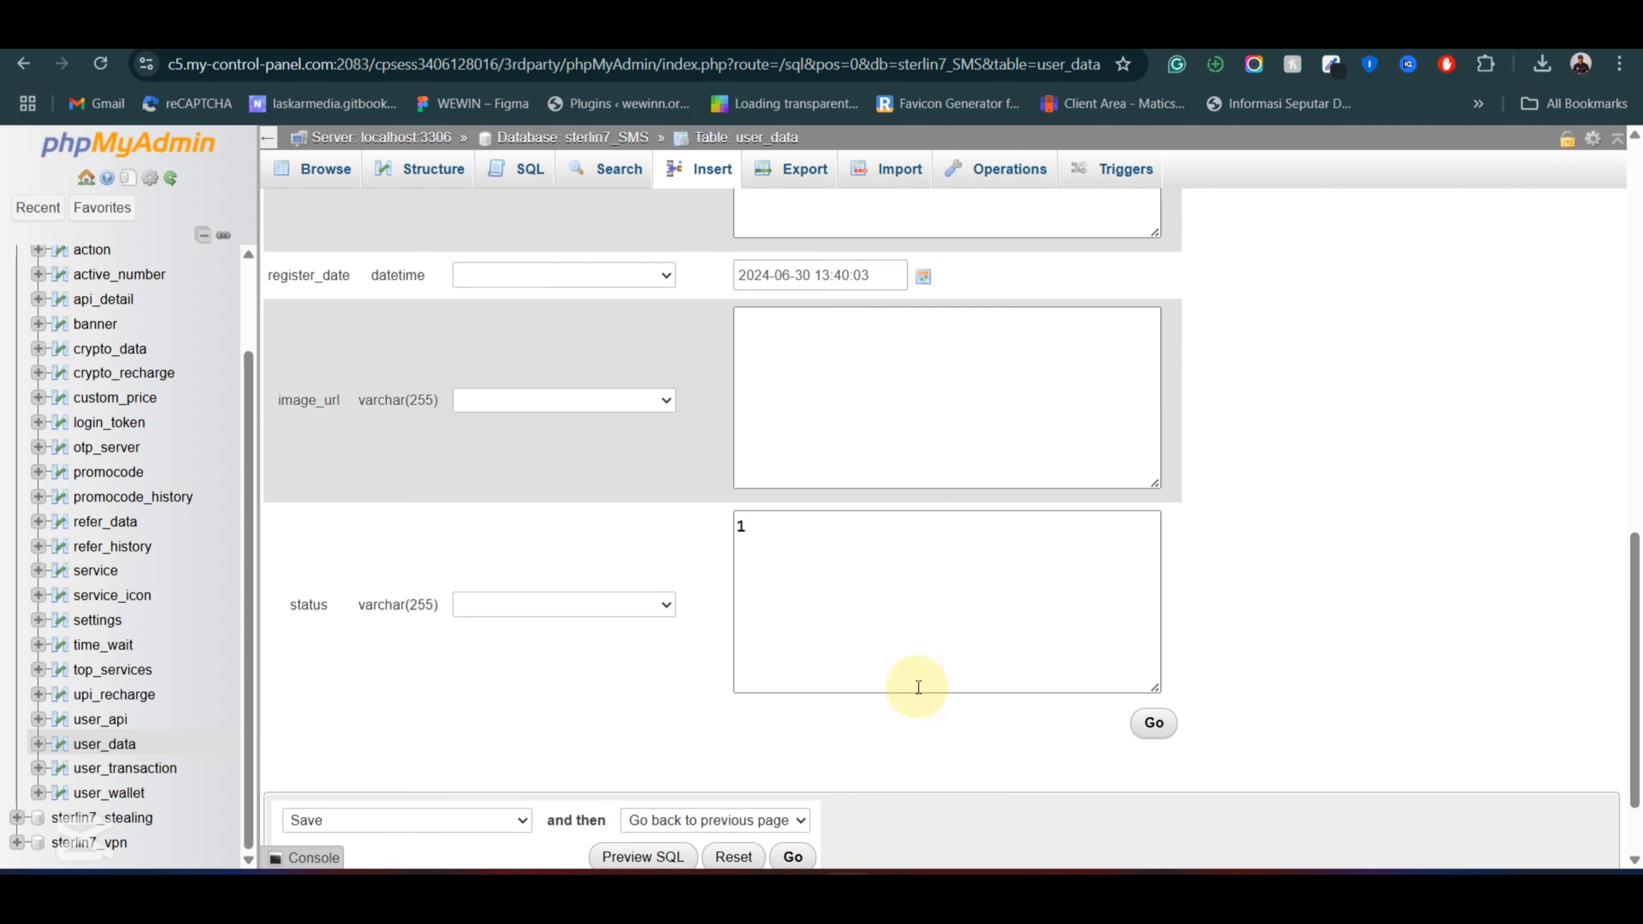
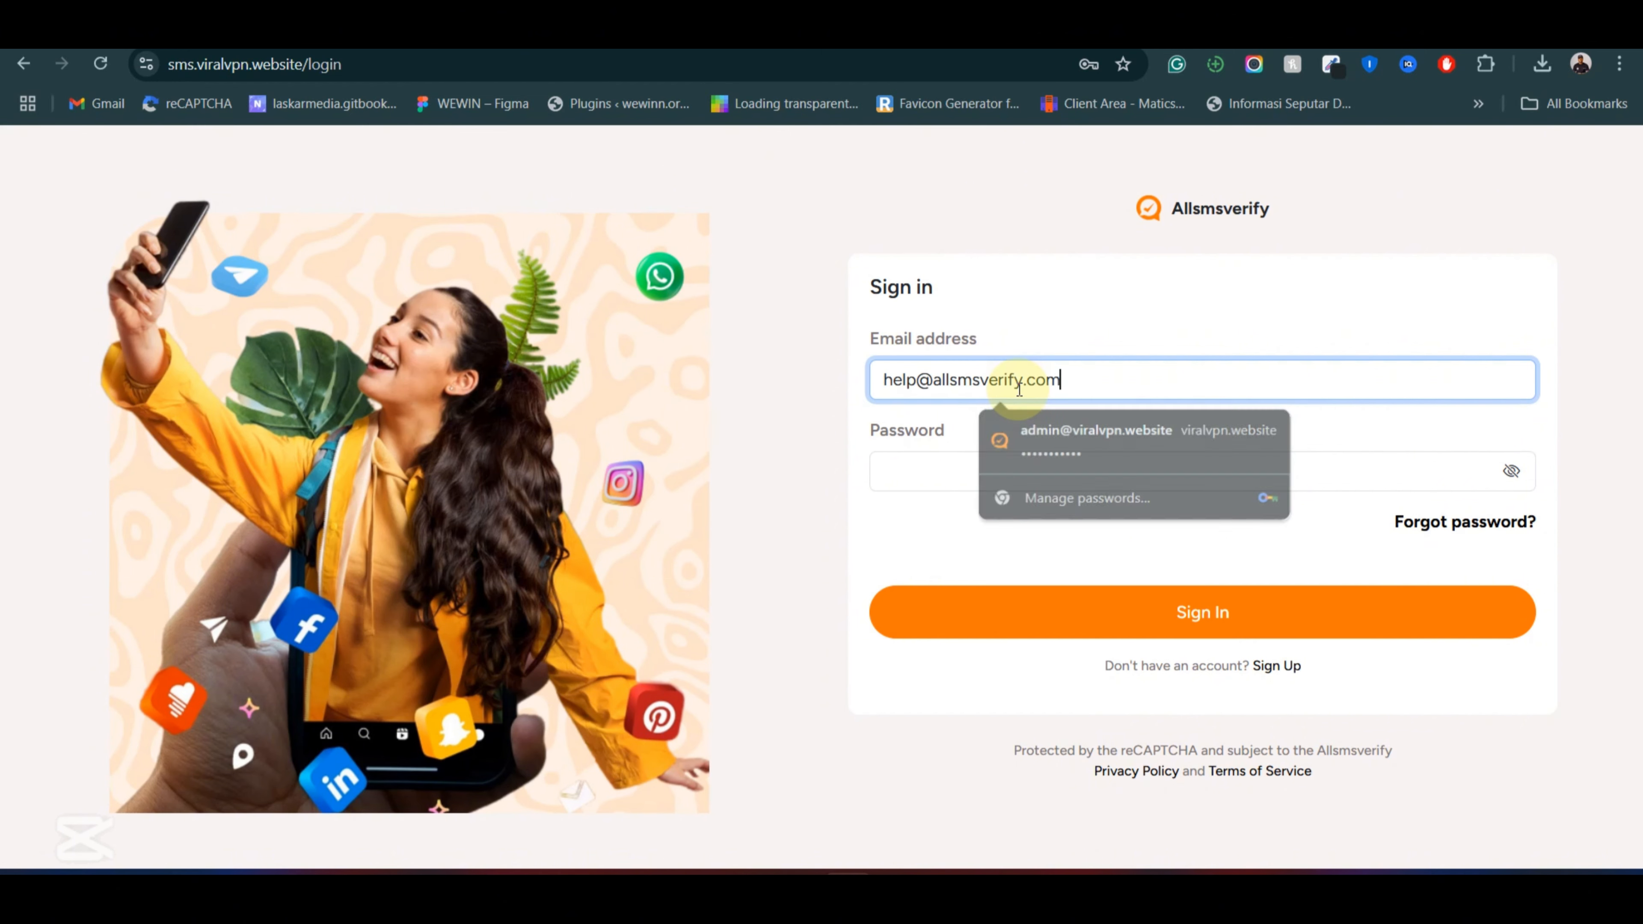
# Enter the account password for the prefilled e-mail address and sign in to the SMS verification site
pyautogui.click(1158, 474)
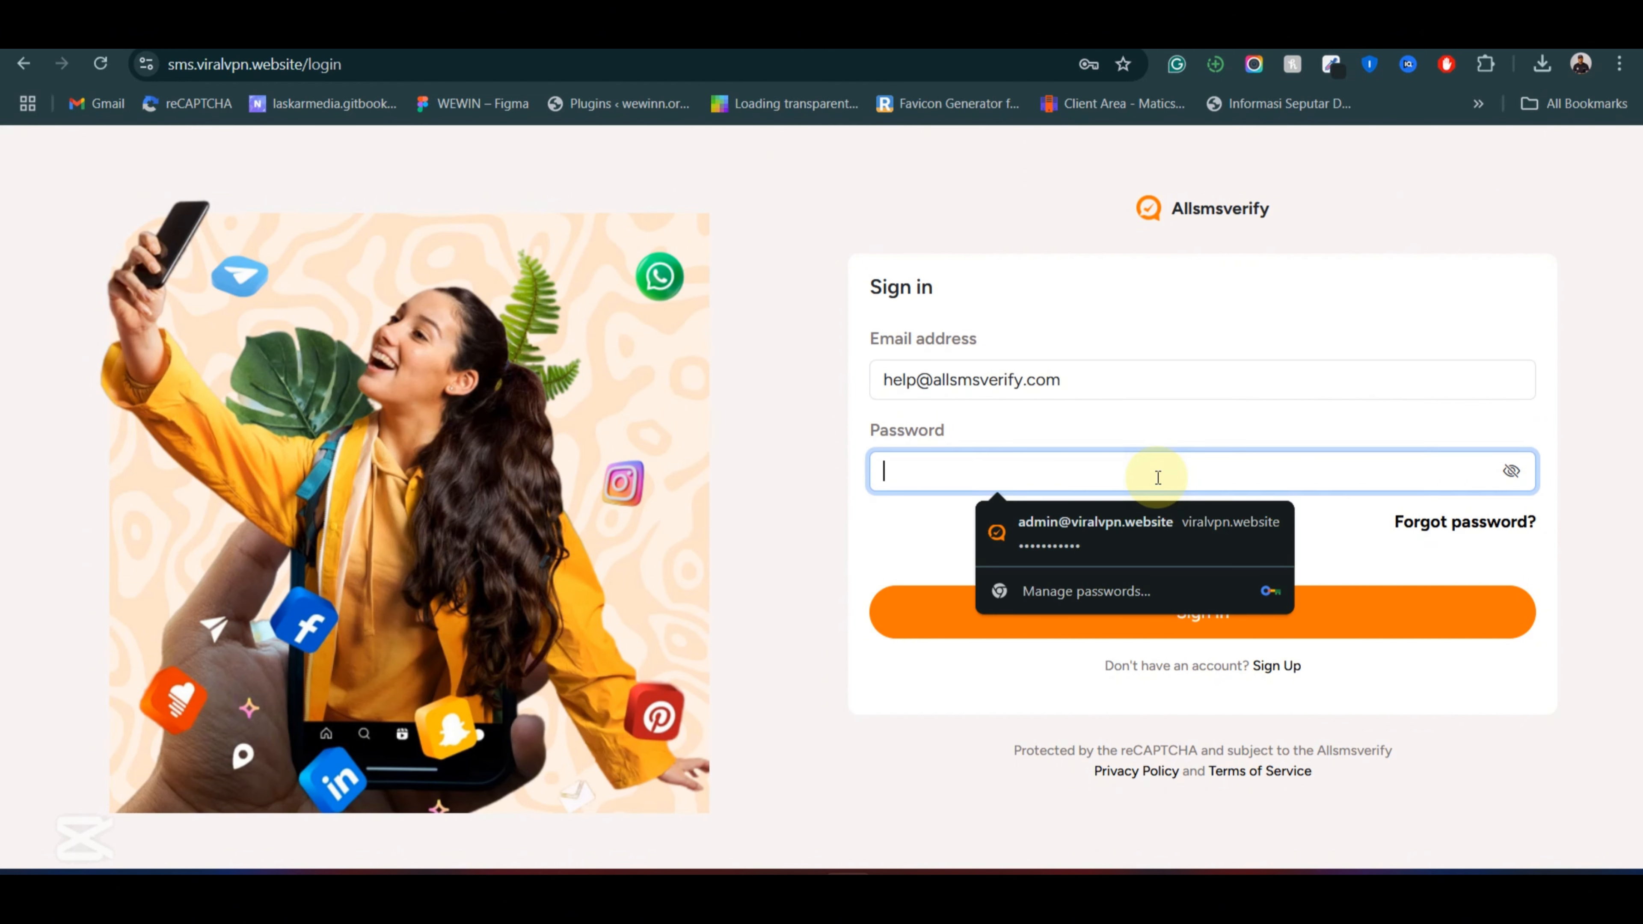
pyautogui.write('••')
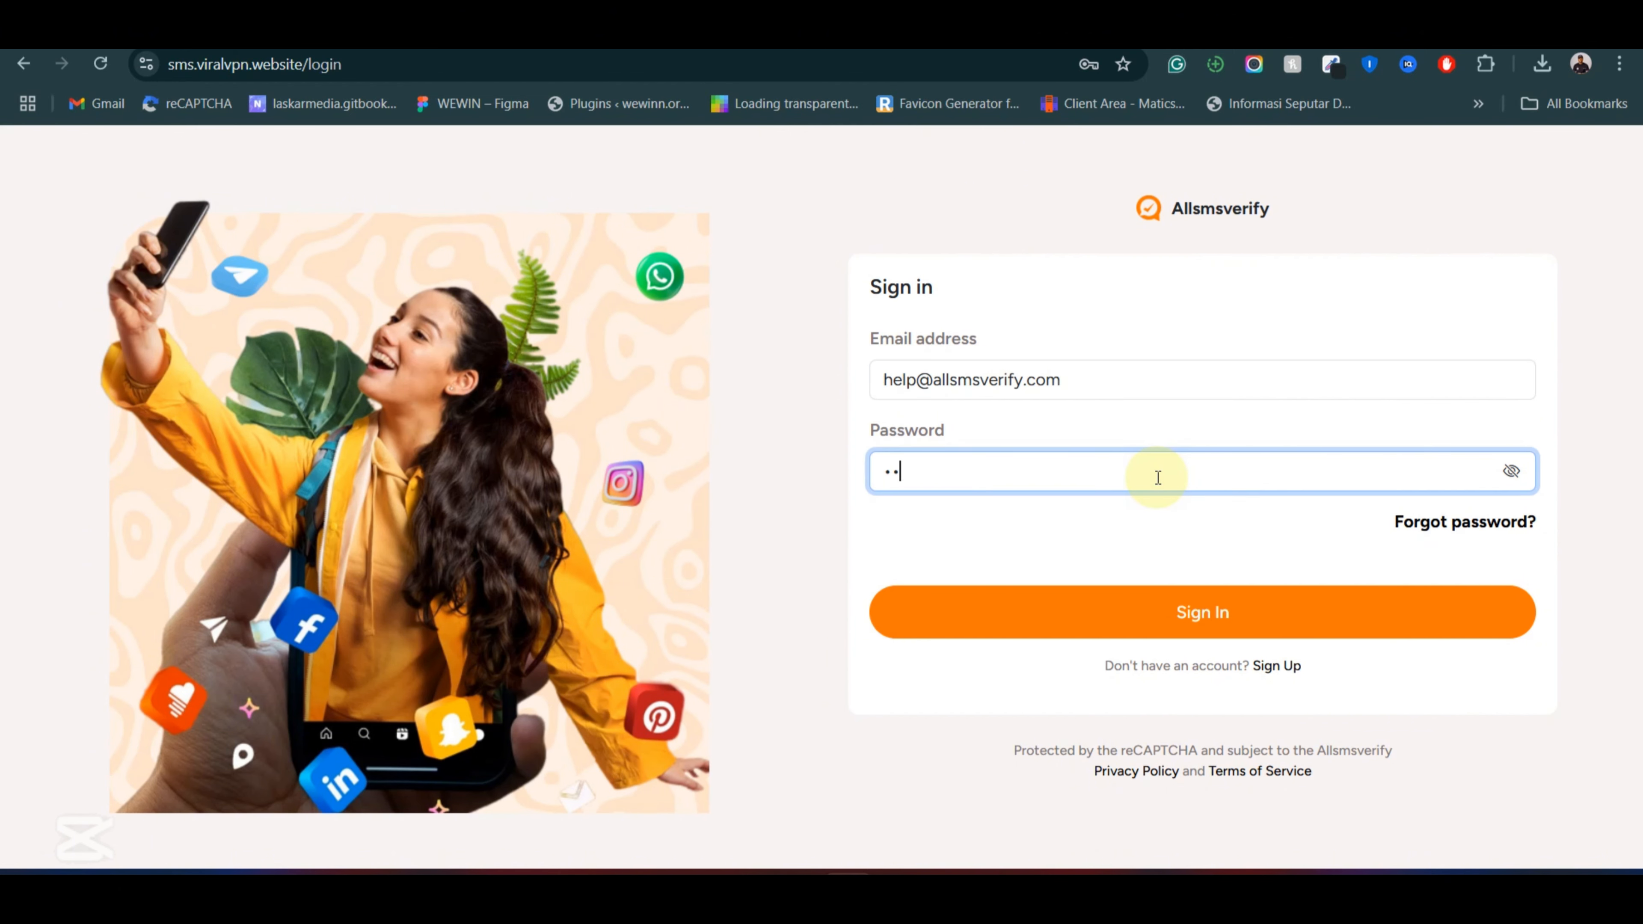
pyautogui.click(1122, 613)
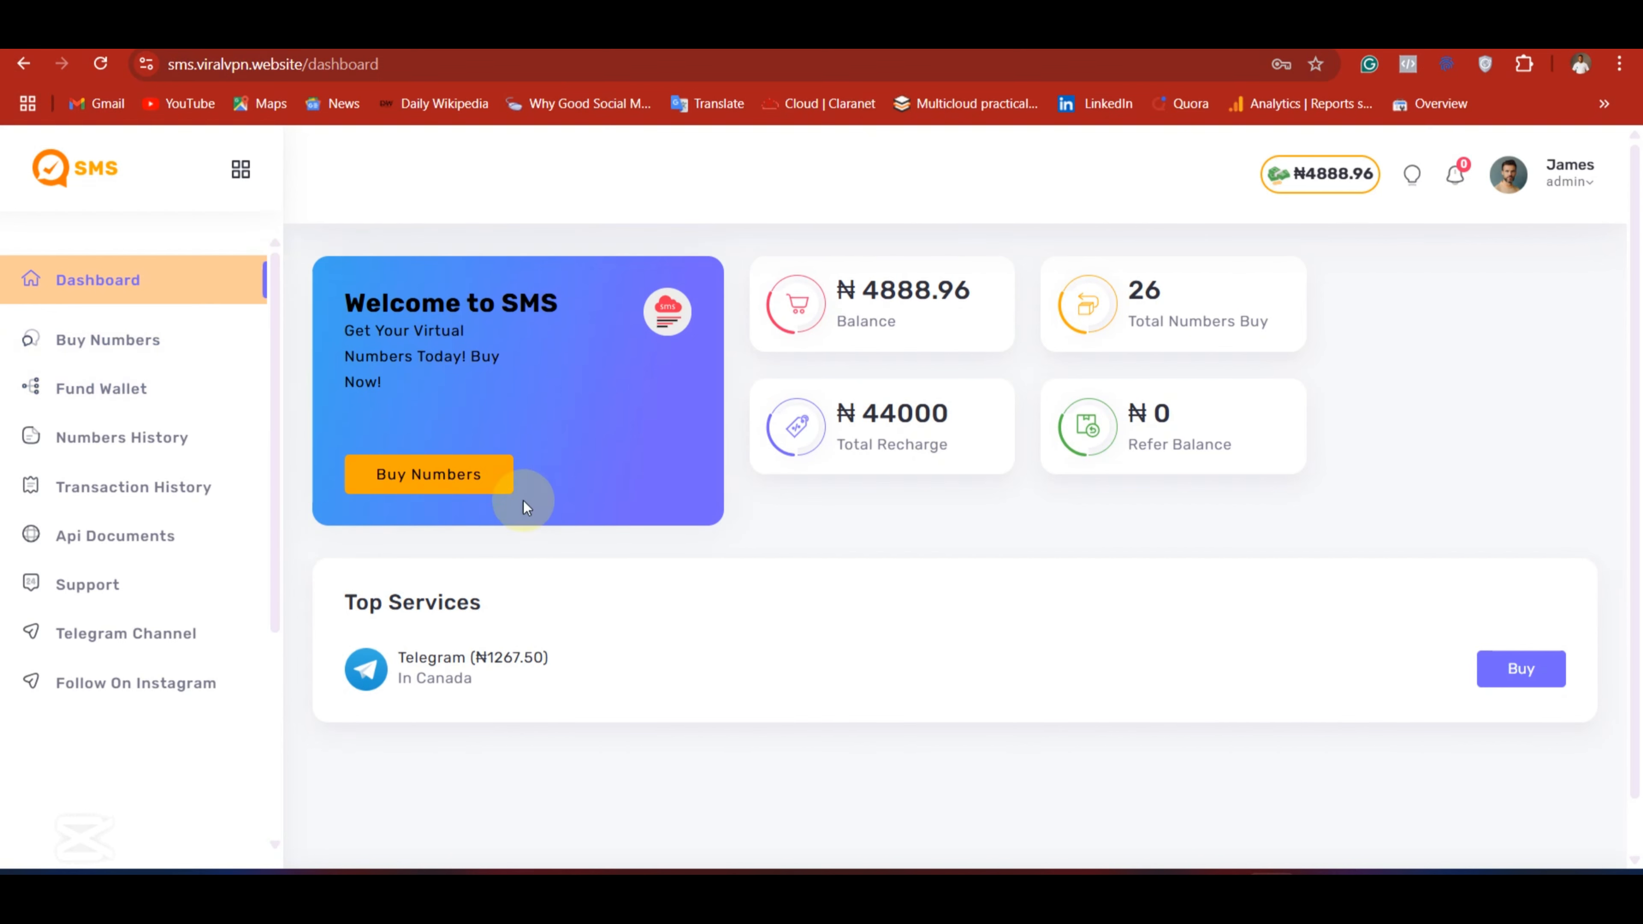
# Look through the dashboard's navigation entries and open the signed-in admin's account options
pyautogui.scroll(-3, 183, 389)
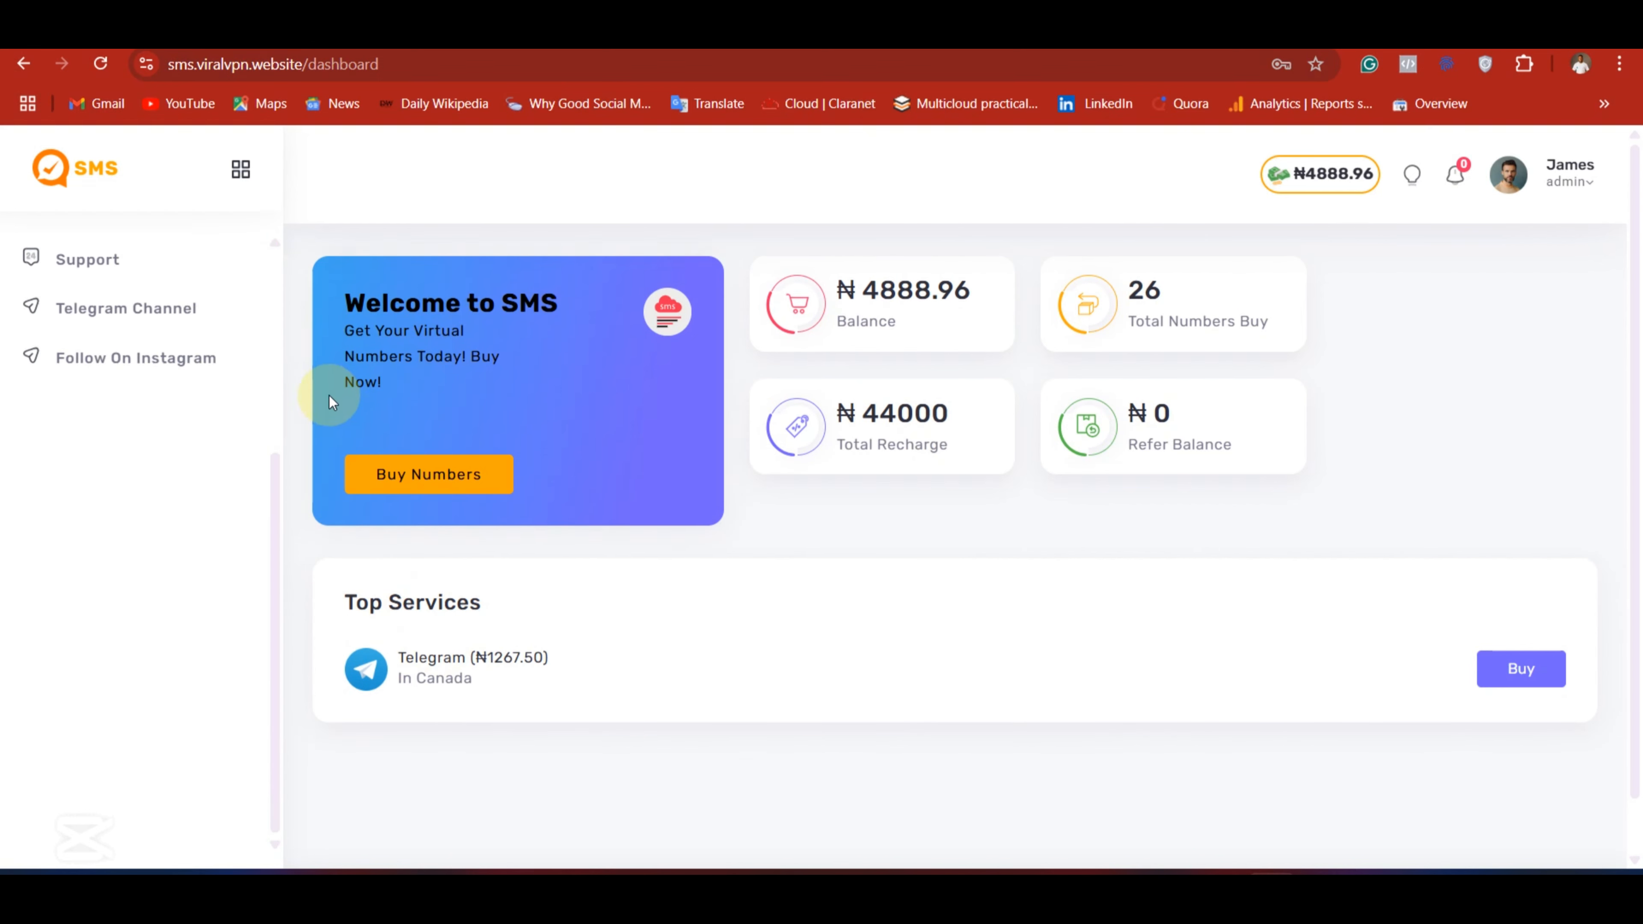
pyautogui.scroll(2, 246, 343)
pyautogui.scroll(1, 245, 375)
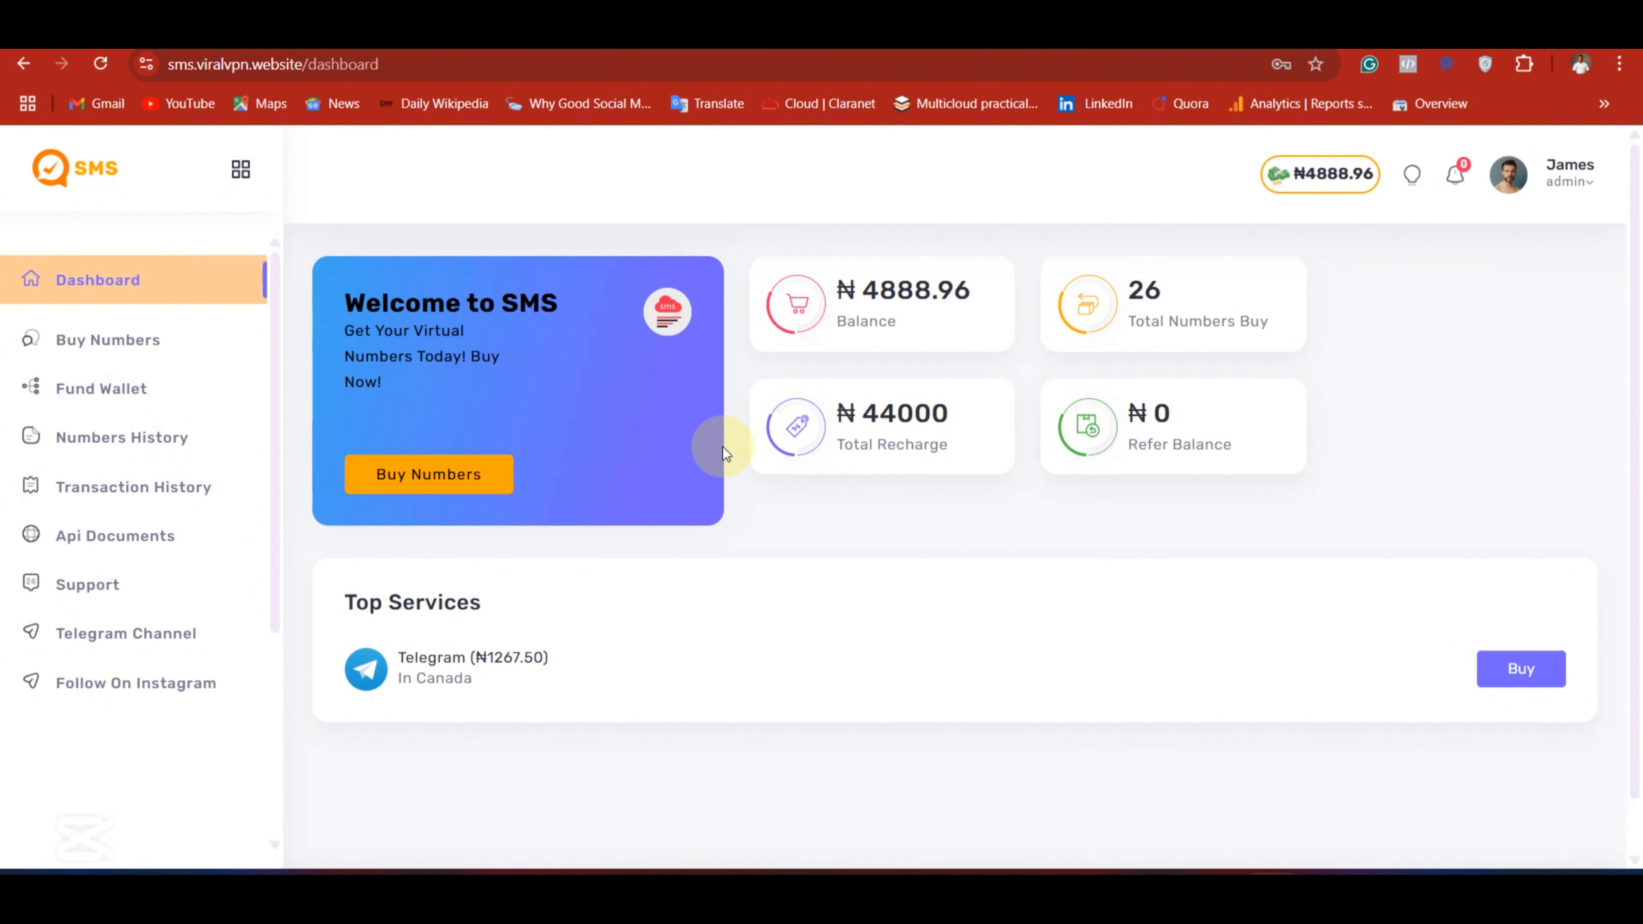
pyautogui.click(1568, 174)
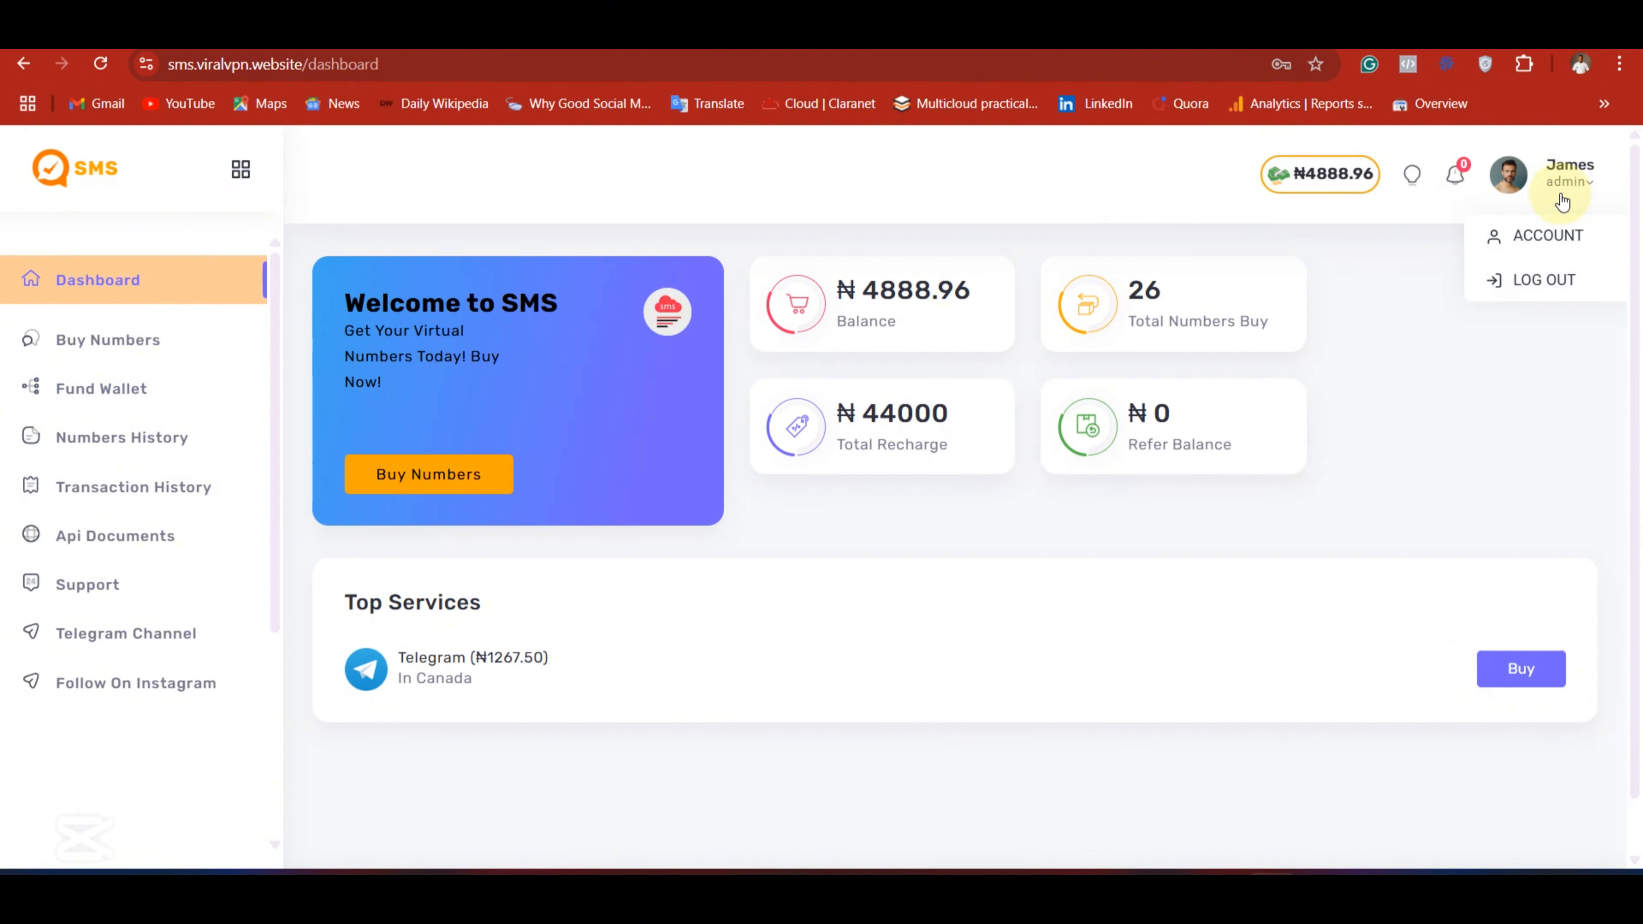
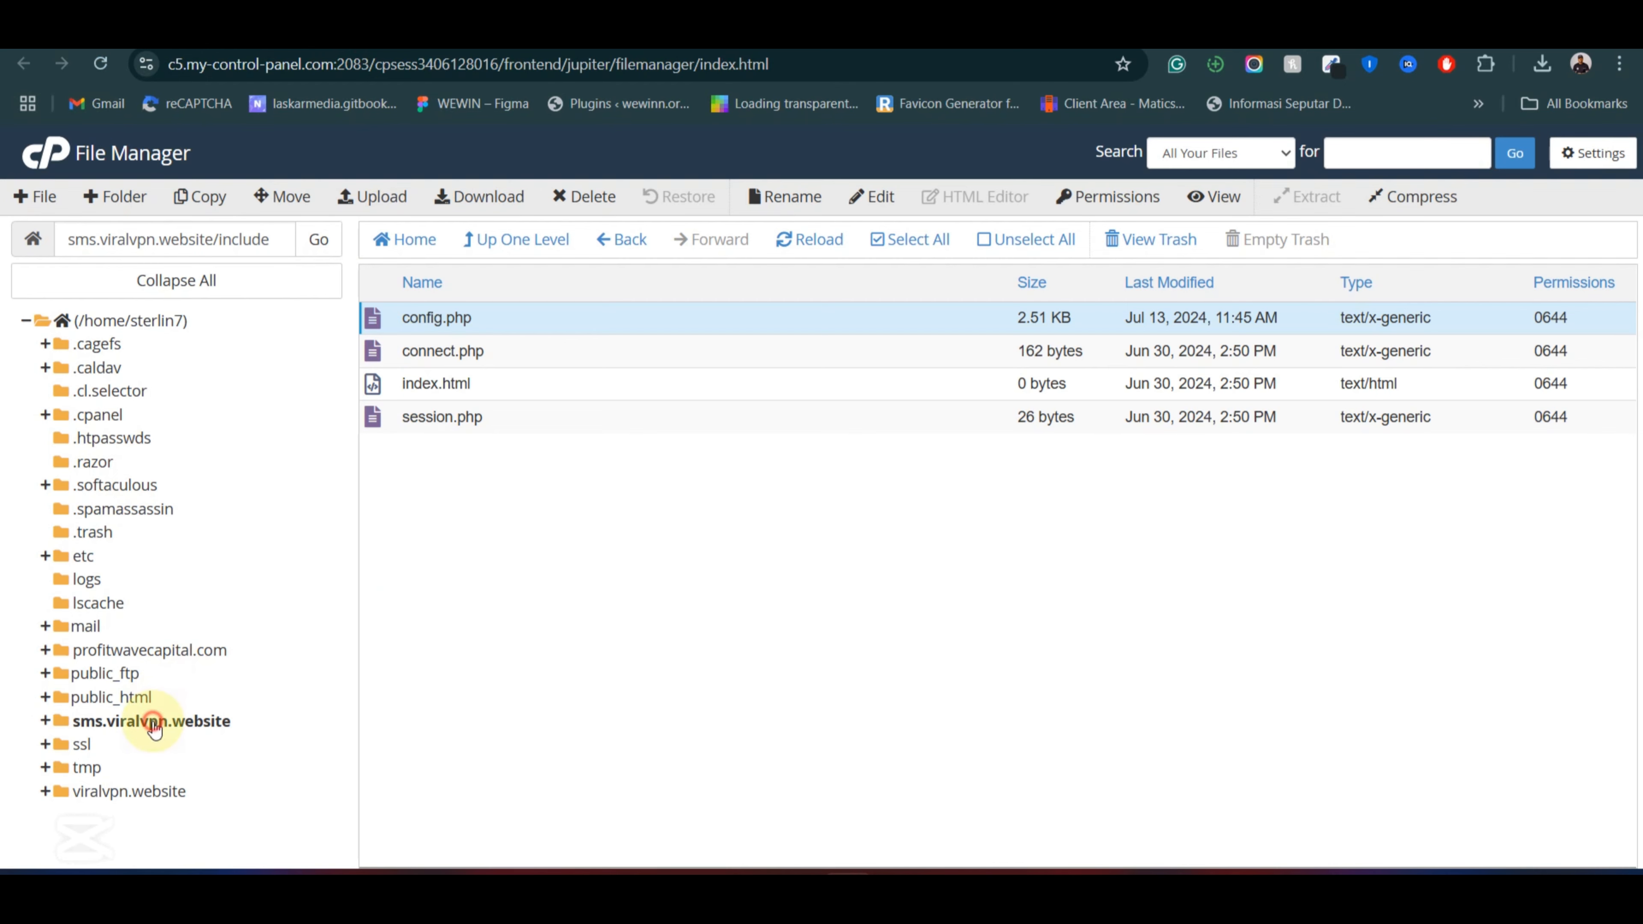
# Locate the radium_admin folder inside the sms.viralvpn.website directory and copy its name
pyautogui.click(153, 720)
pyautogui.scroll(-5, 837, 429)
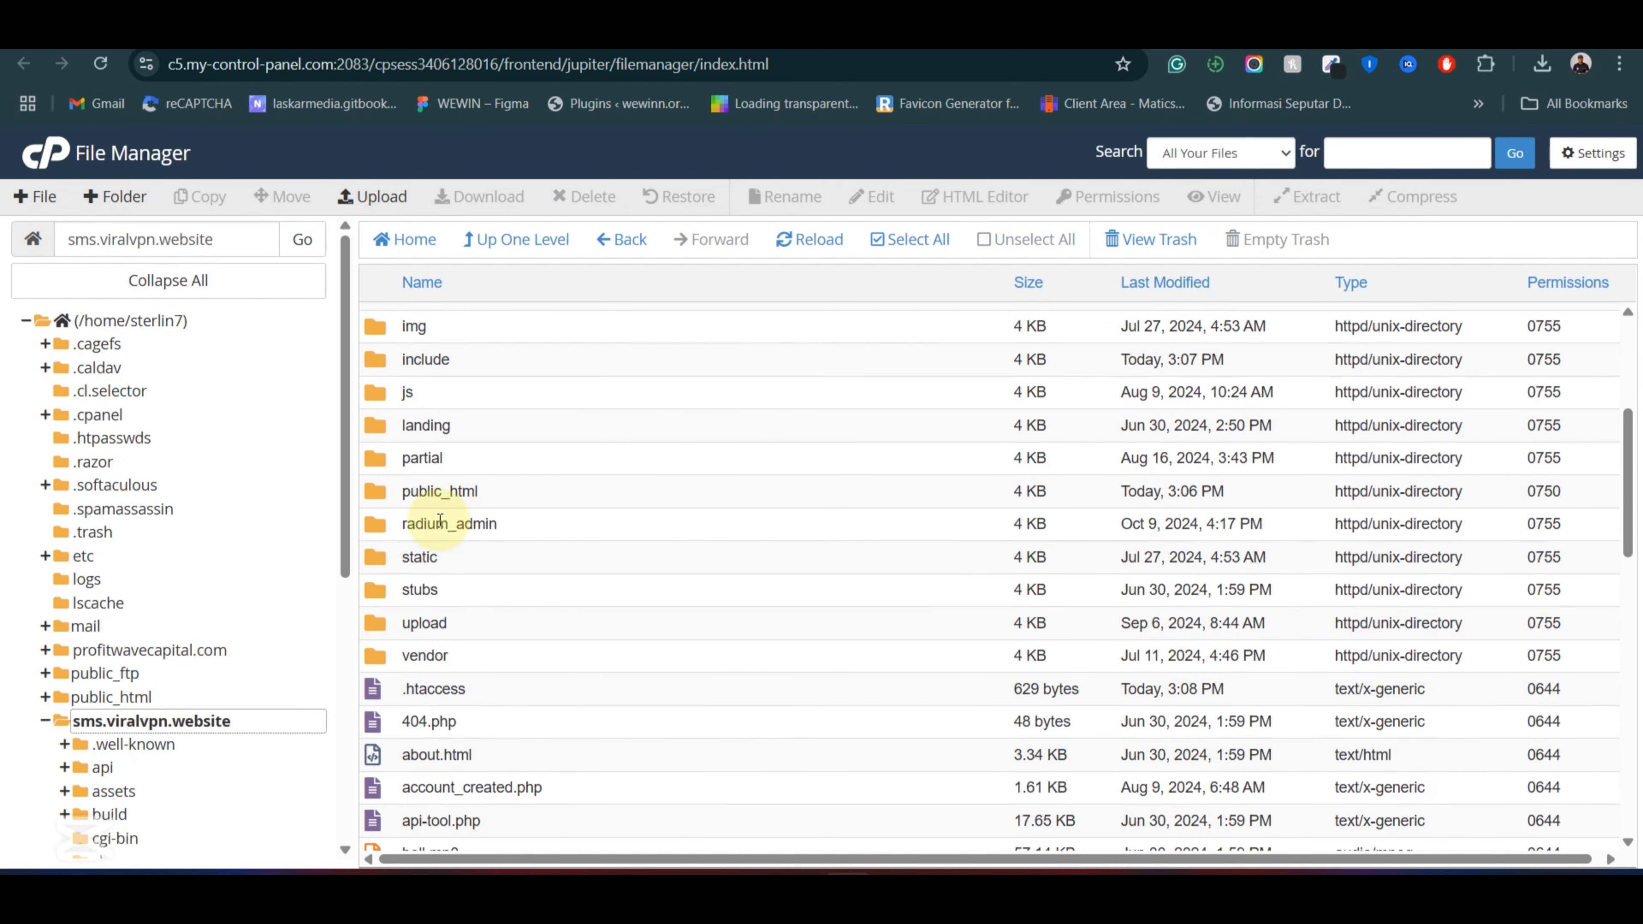
pyautogui.doubleClick(453, 525)
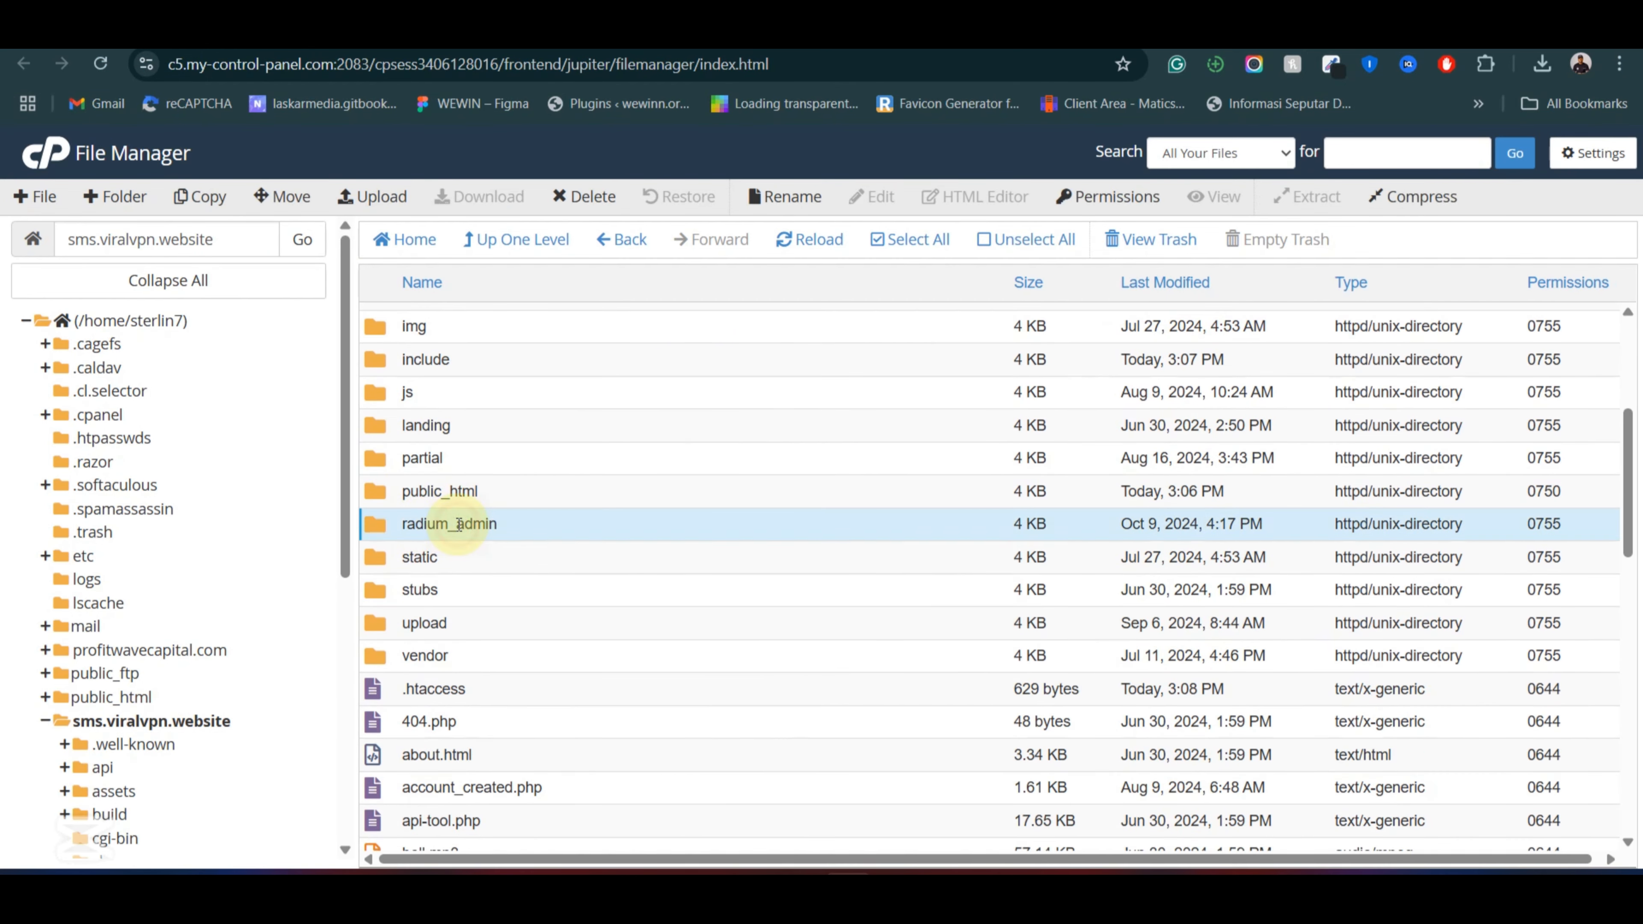
pyautogui.doubleClick(456, 526)
pyautogui.hotkey('ctrl', 'c')
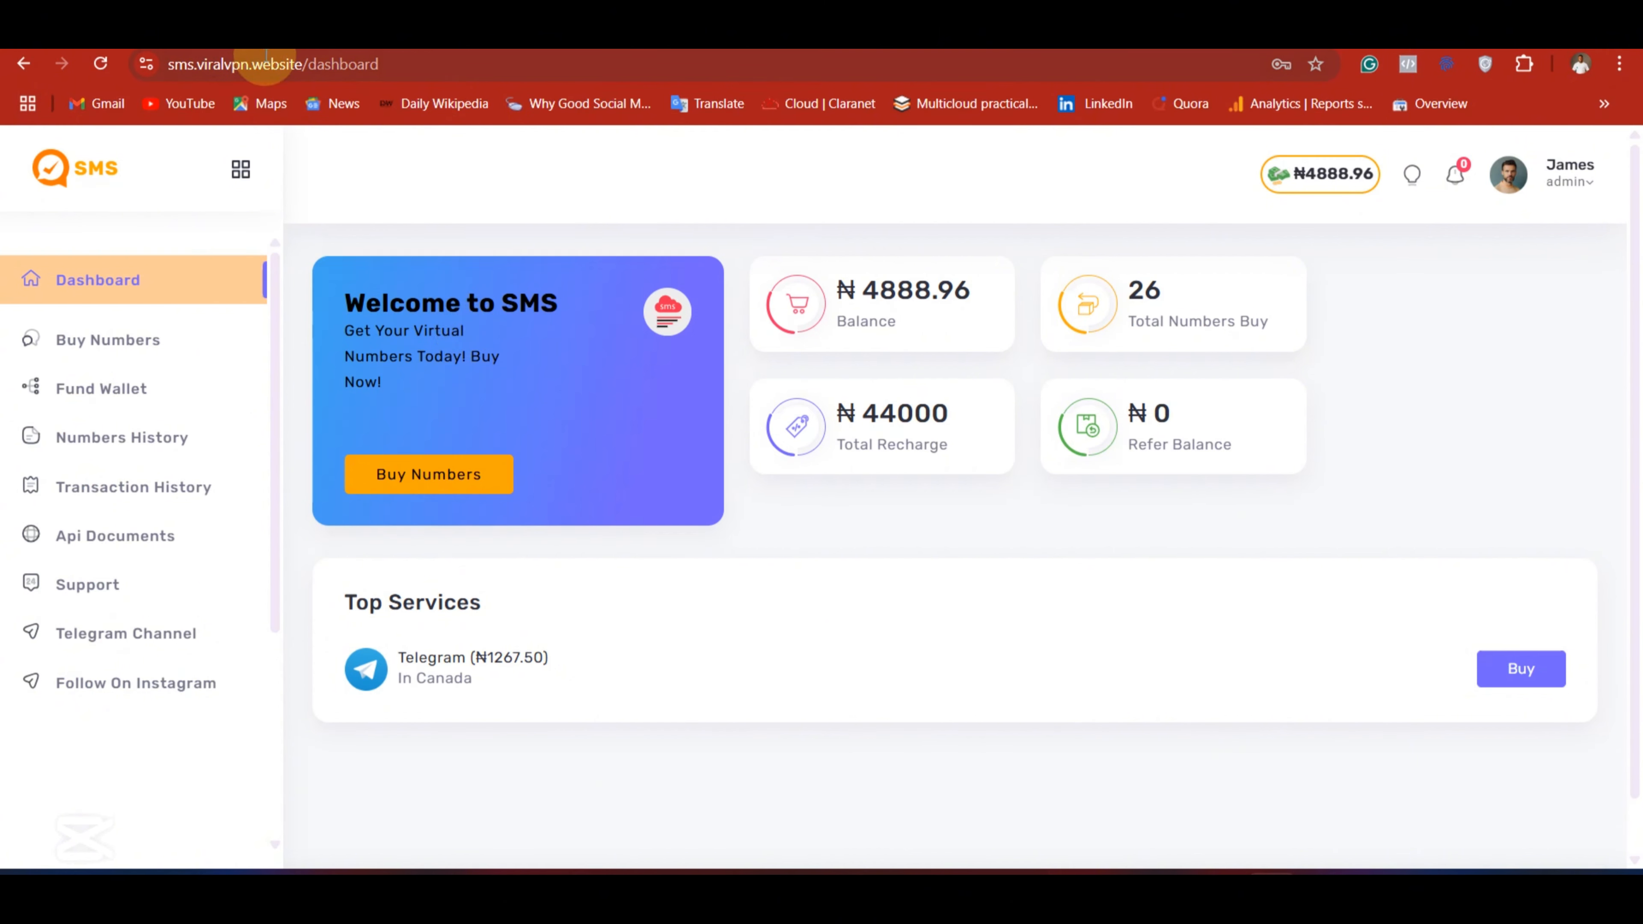
# Switch to the SMS site and open its admin panel at sms.viralvpn.website/radium_admin/dashboard
pyautogui.click(309, 65)
pyautogui.click(307, 64)
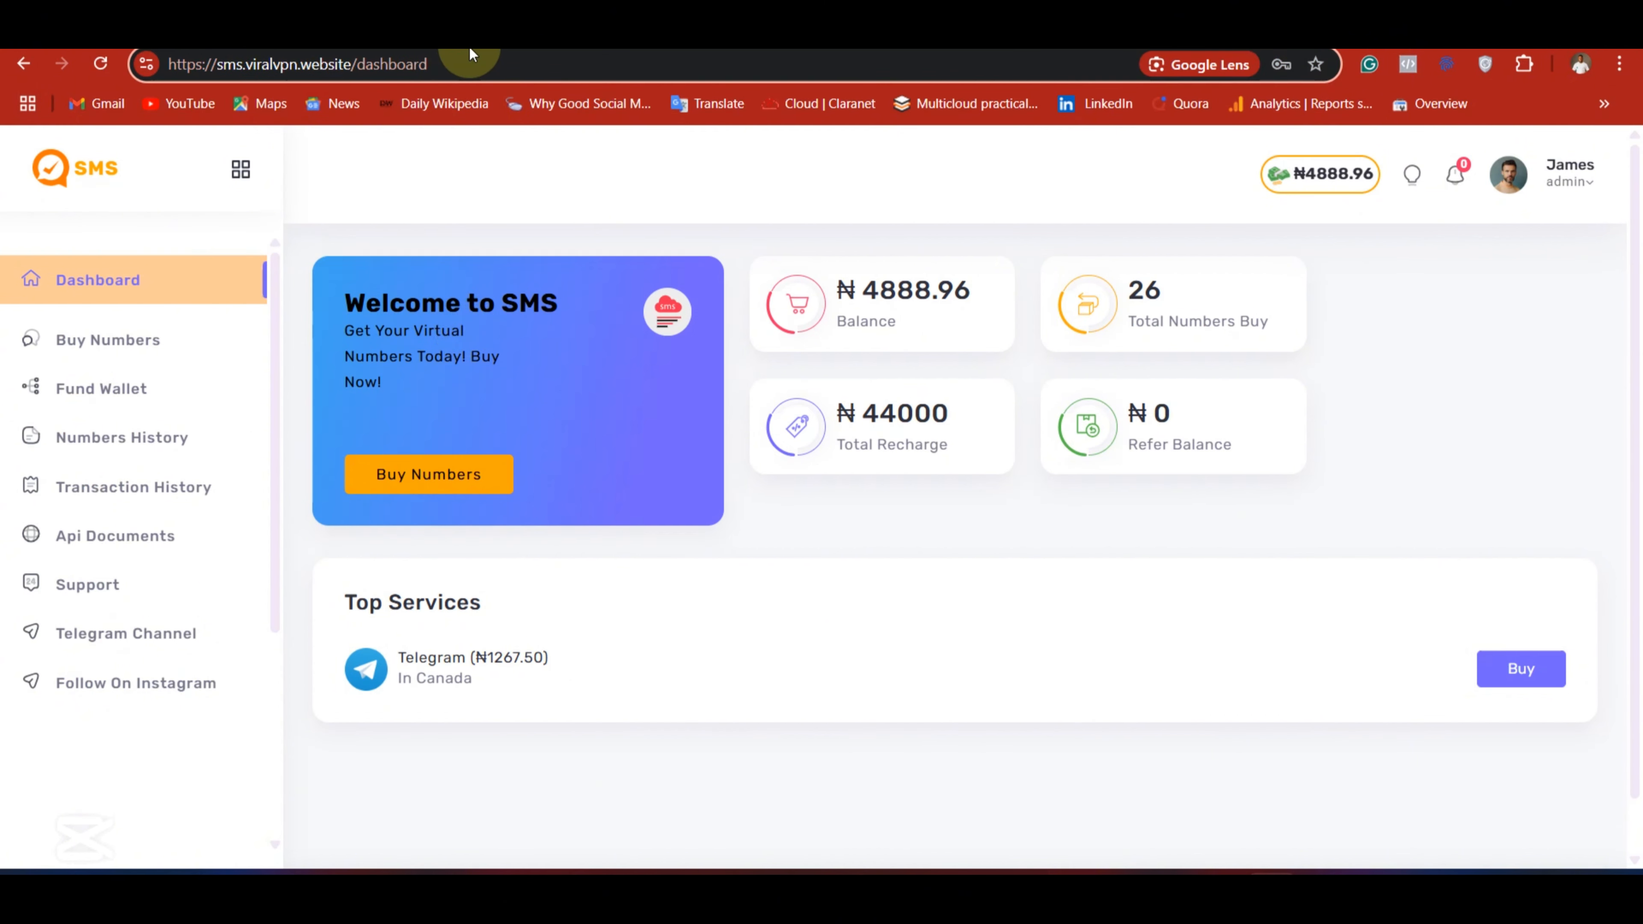
pyautogui.hotkey('ctrl', 'v')
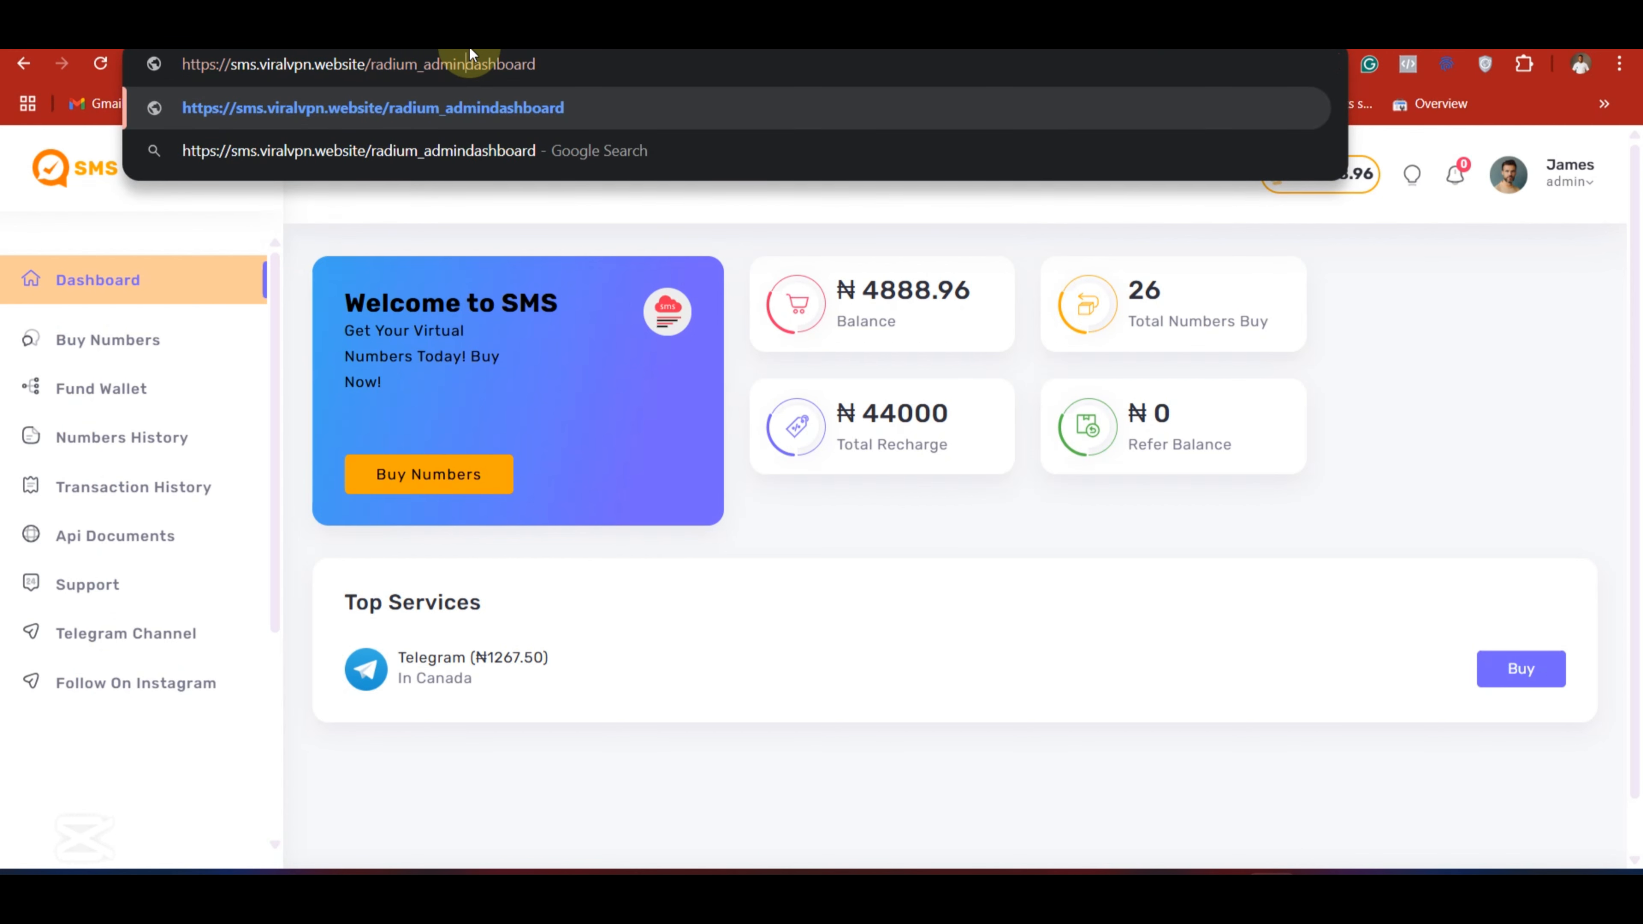
pyautogui.write('/')
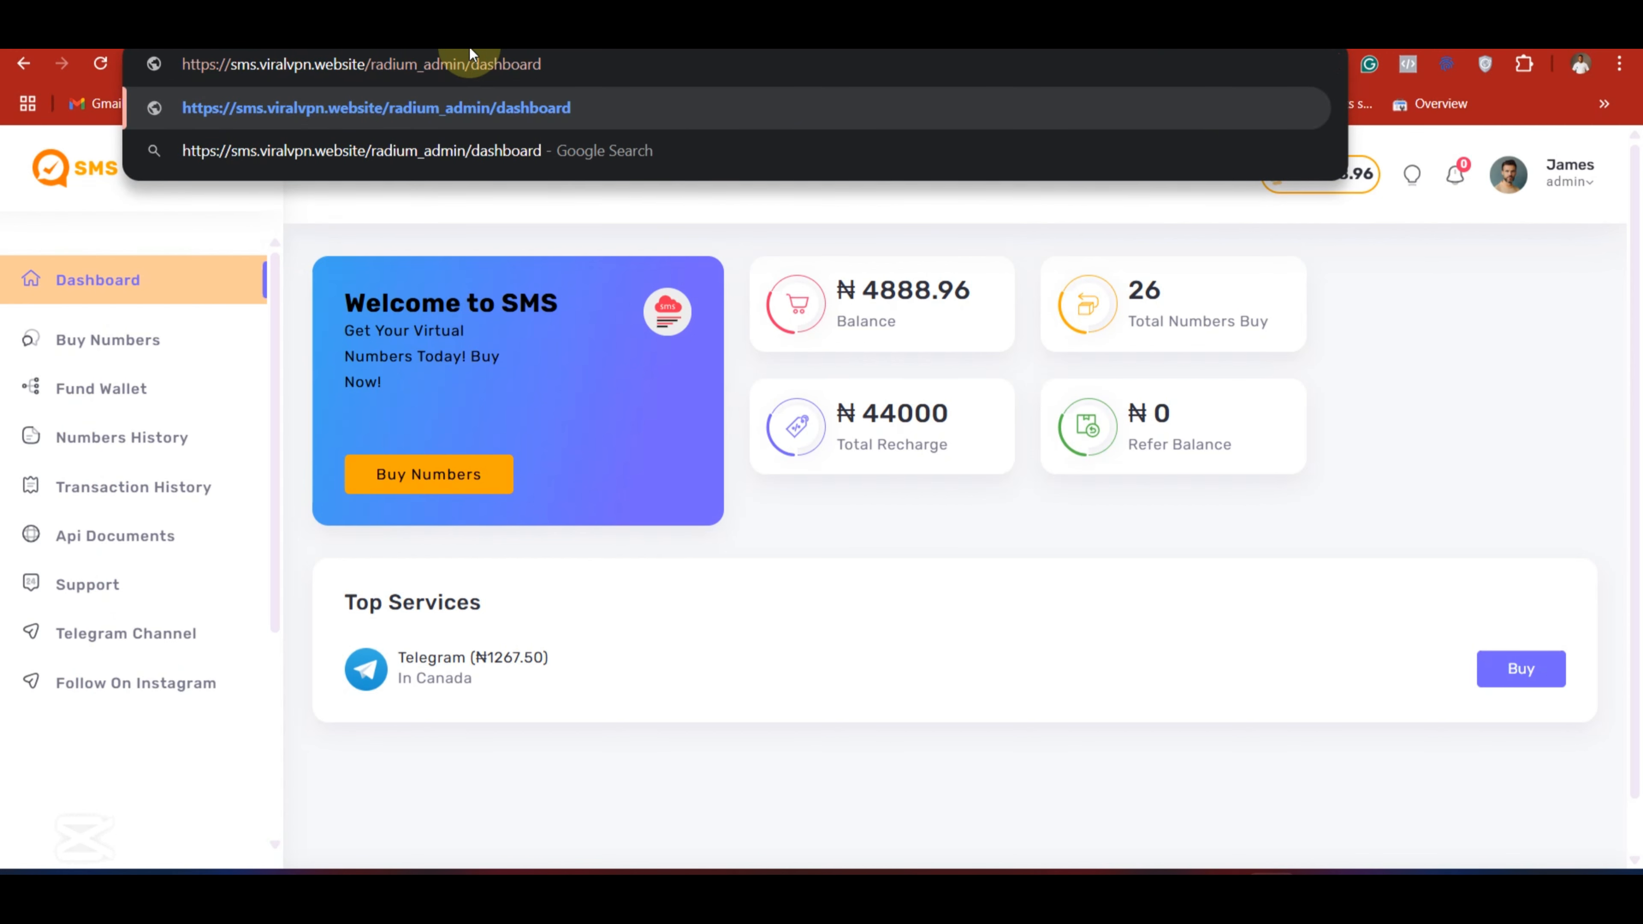
pyautogui.press('Return')
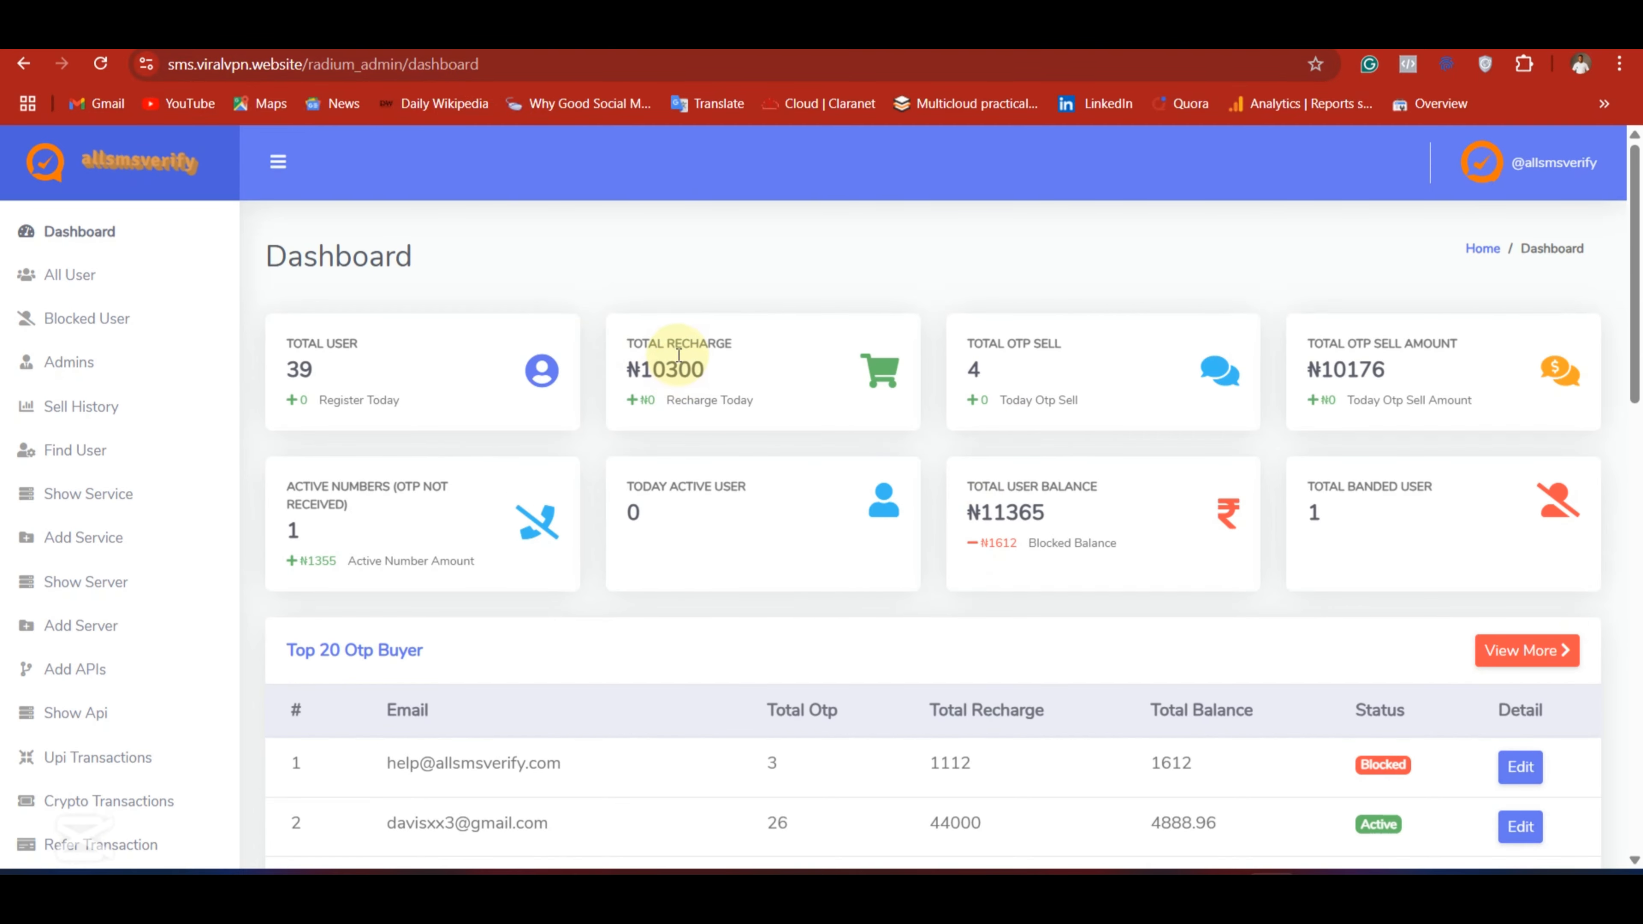
# Look over the admin dashboard's statistics and top OTP buyers, and open the form for adding an API at its name field
pyautogui.scroll(-3, 582, 362)
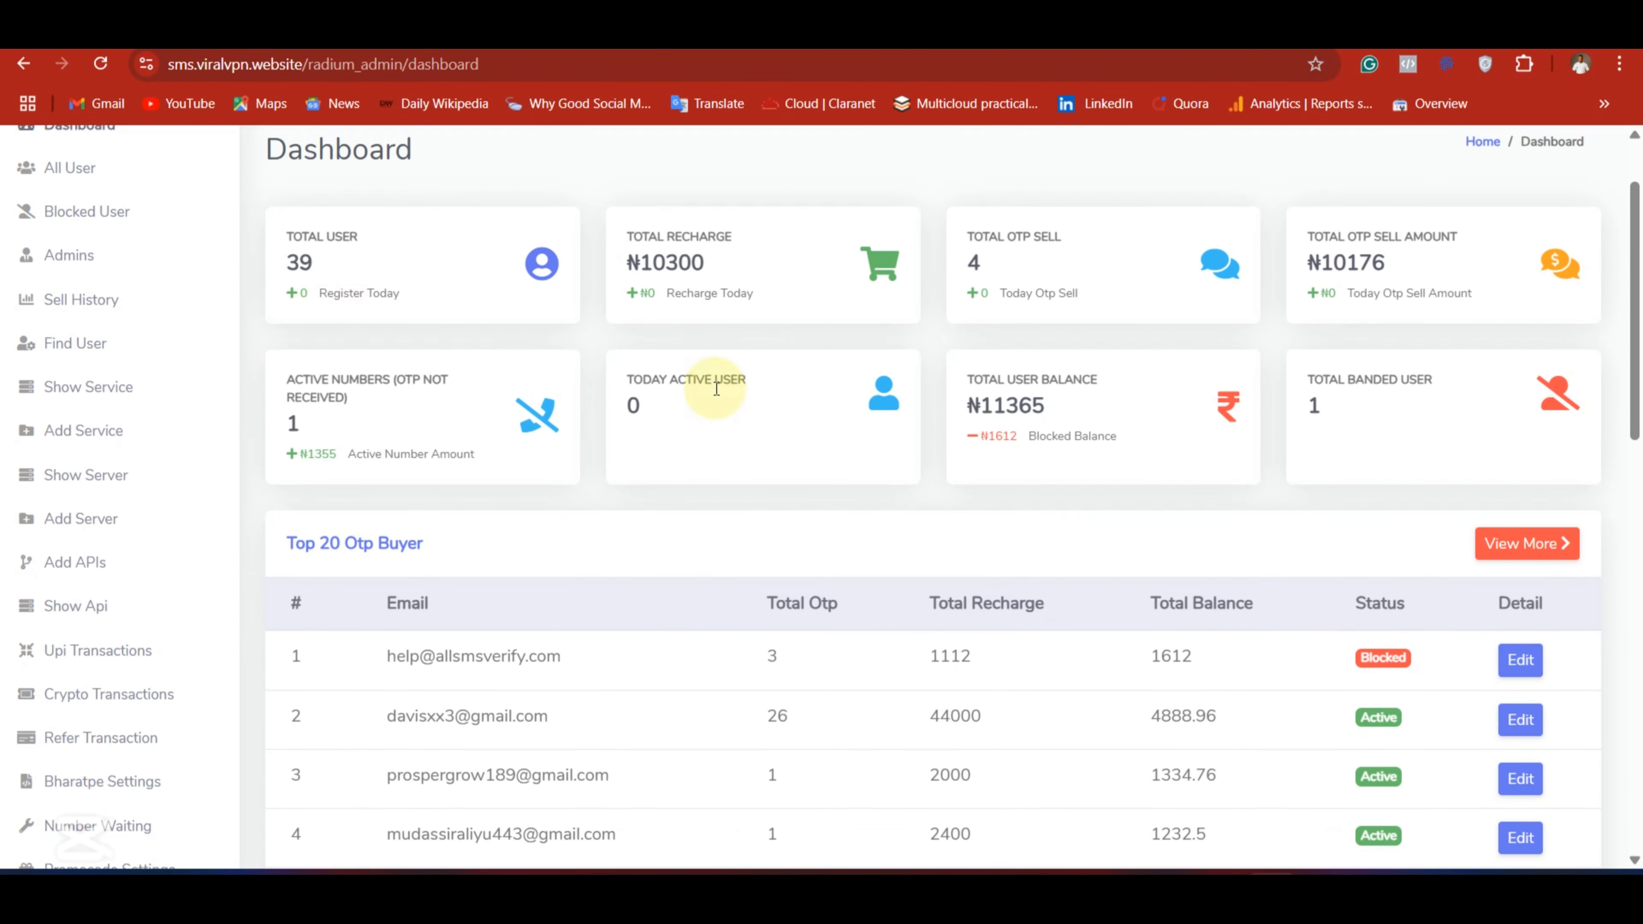
pyautogui.scroll(3, 905, 401)
pyautogui.scroll(-20, 598, 397)
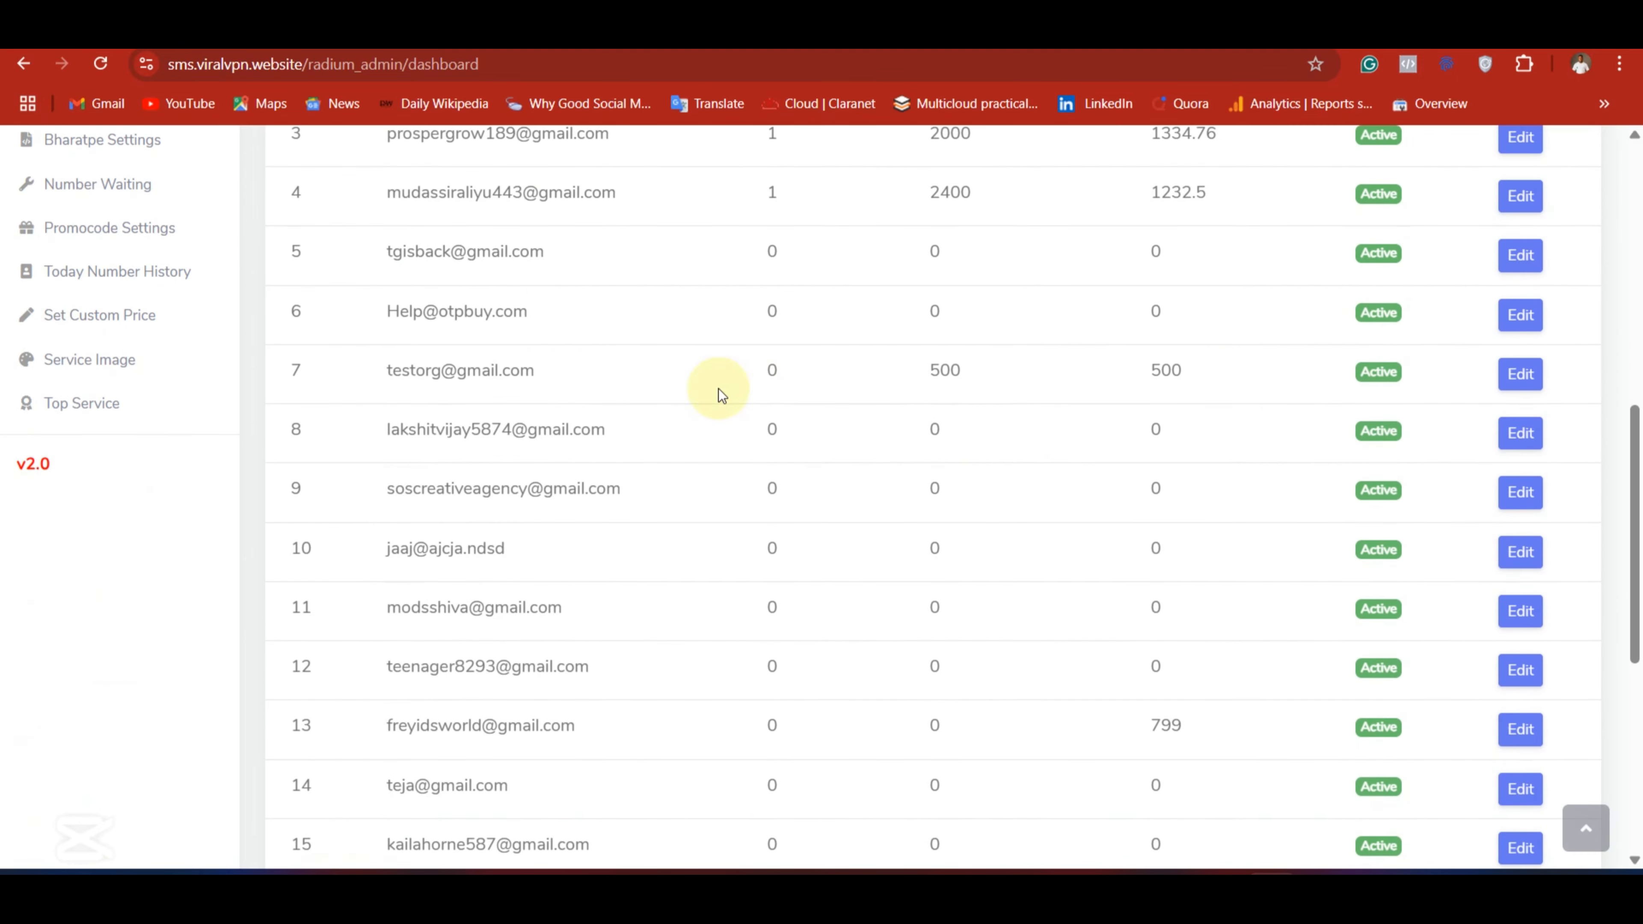
pyautogui.scroll(18, 192, 373)
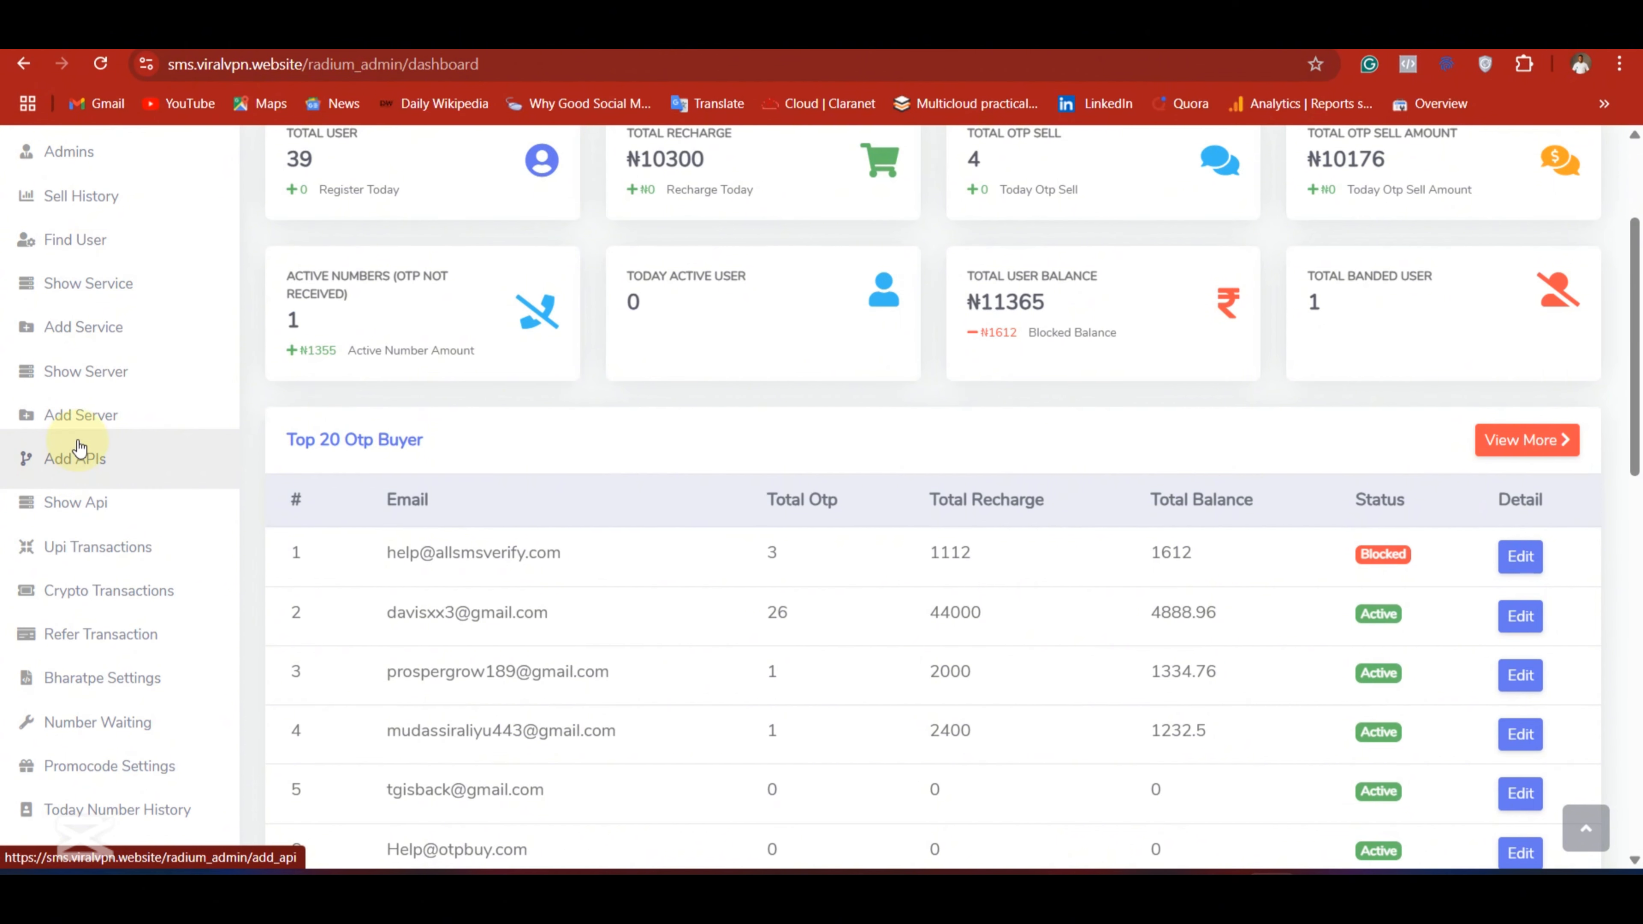
pyautogui.click(59, 463)
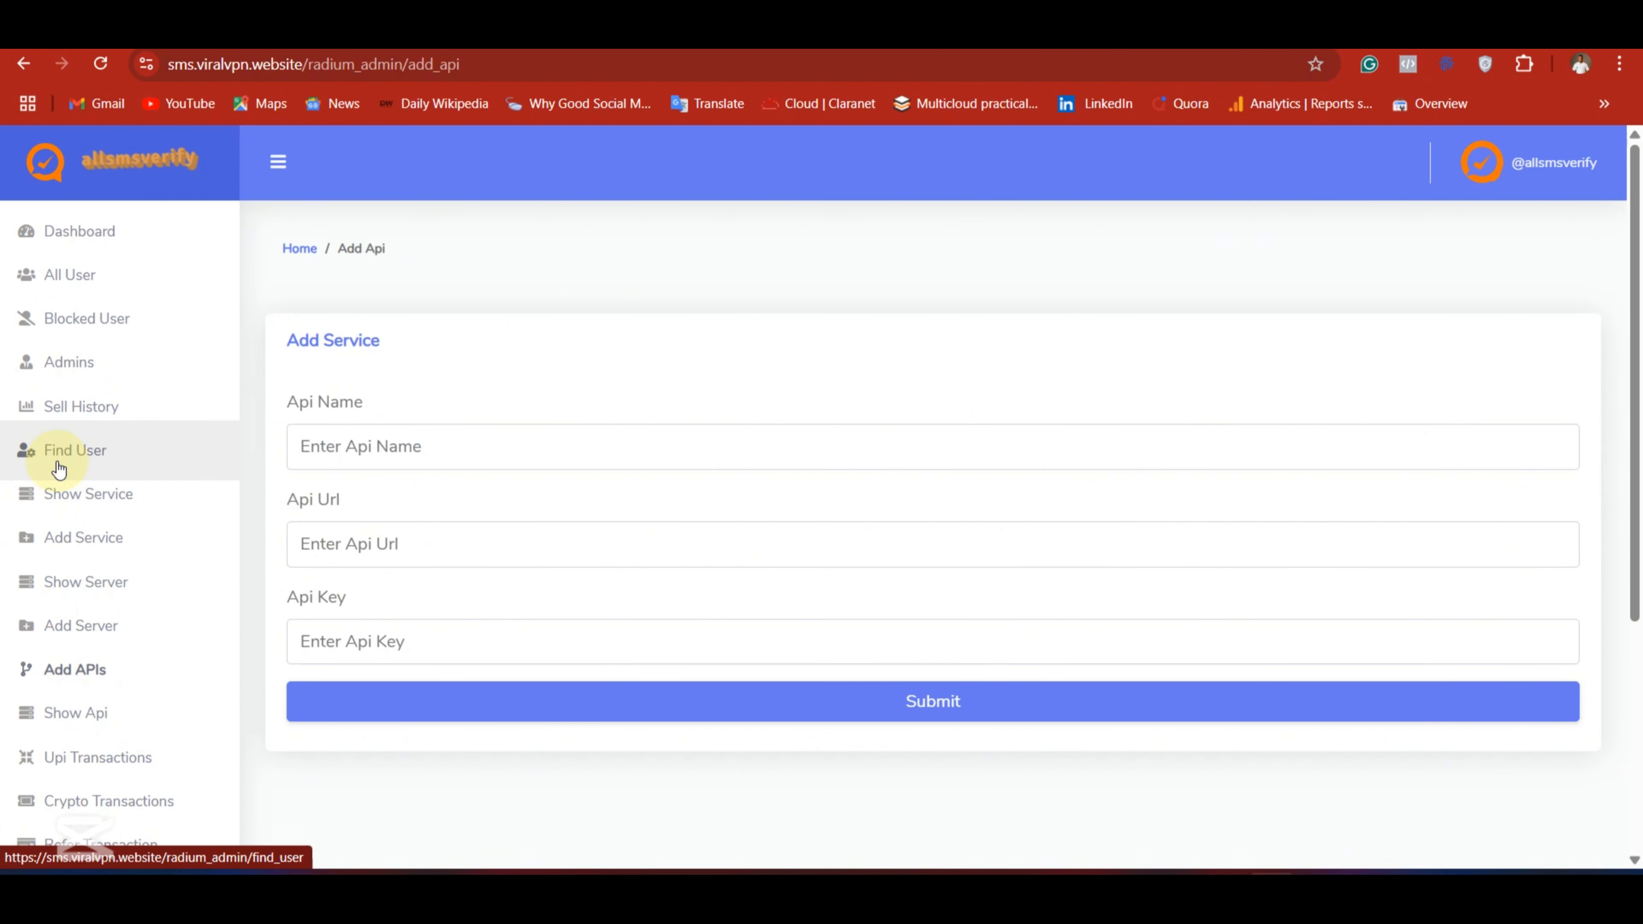
pyautogui.click(398, 446)
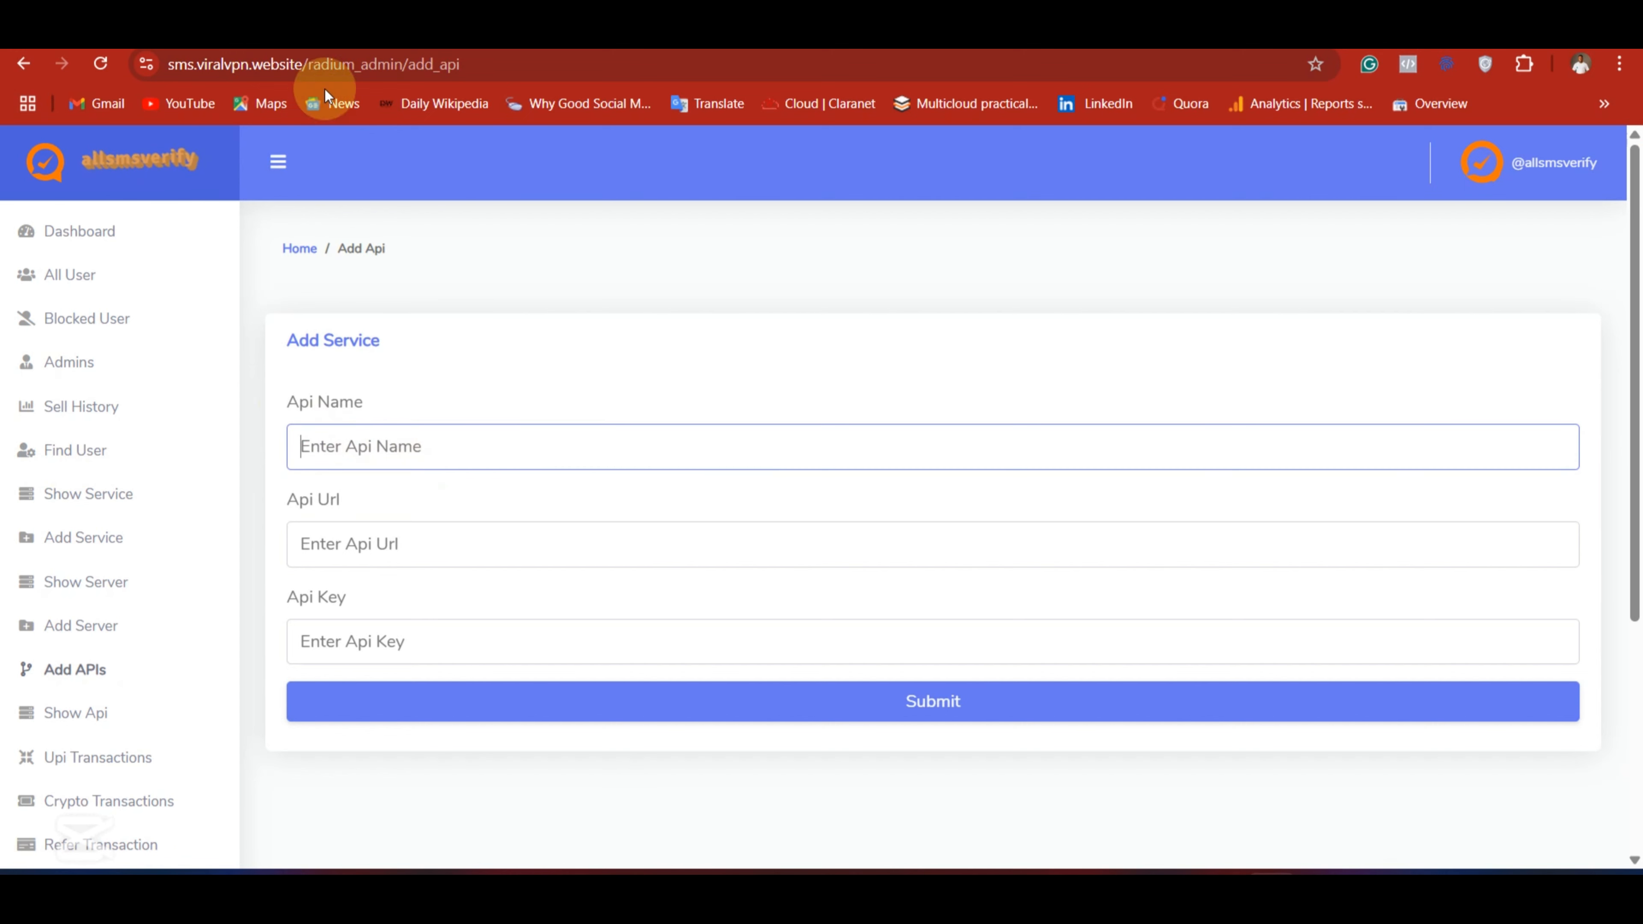
# Search the web for "tiger sms" in a new browser tab and open the Tiger SMS site's registration page
pyautogui.hotkey('ctrl', 't')
pyautogui.click(439, 65)
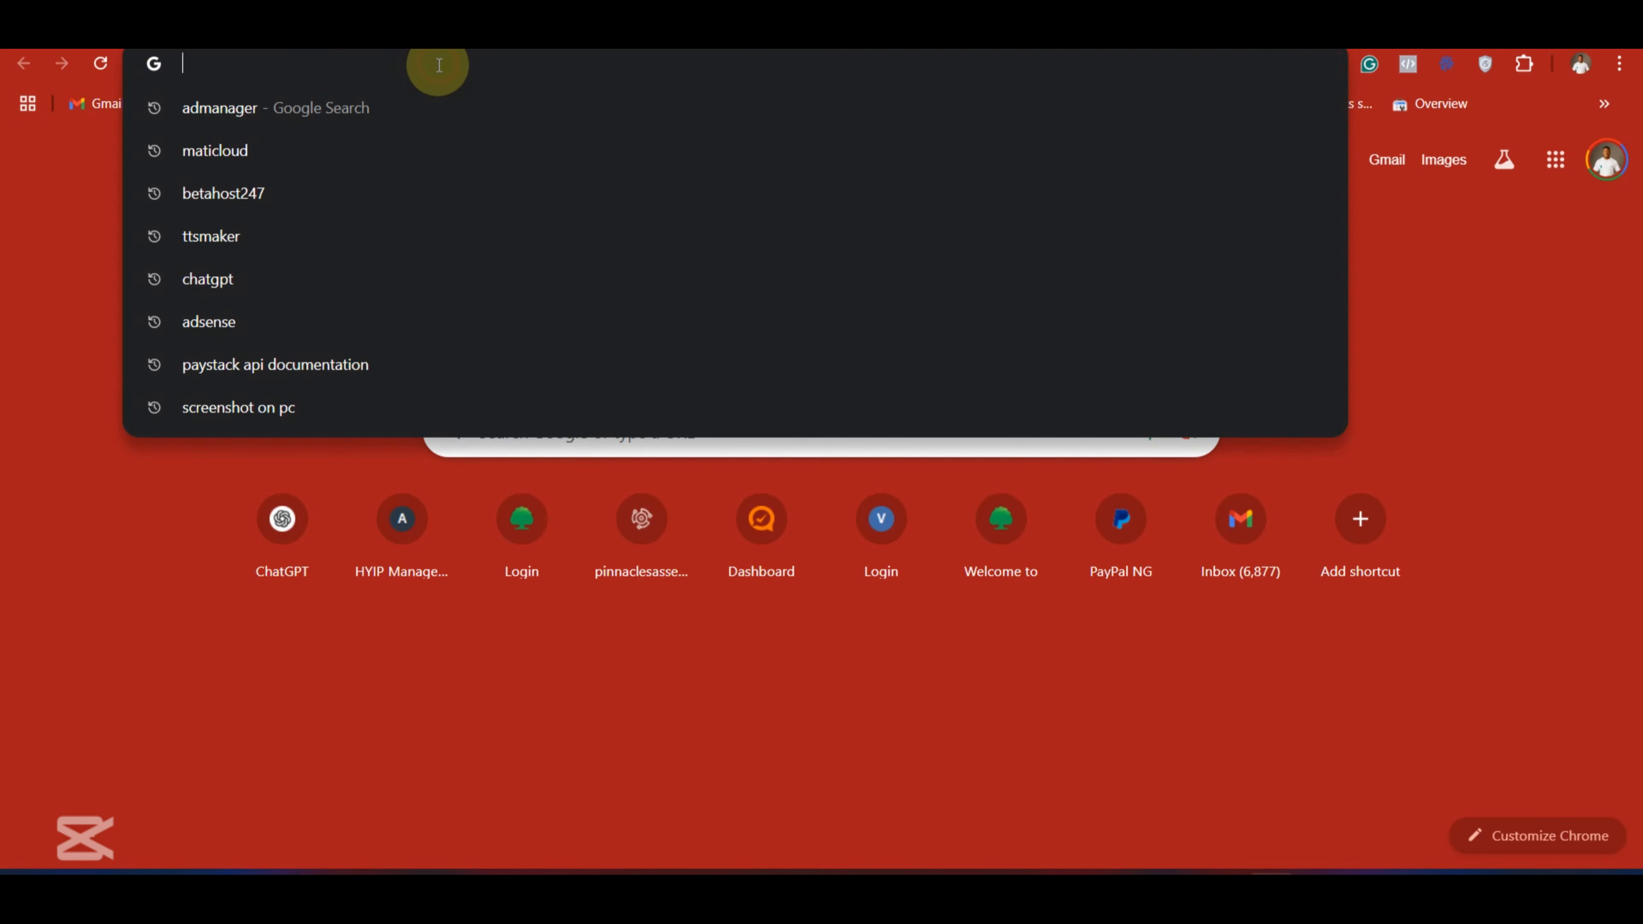
pyautogui.write('t')
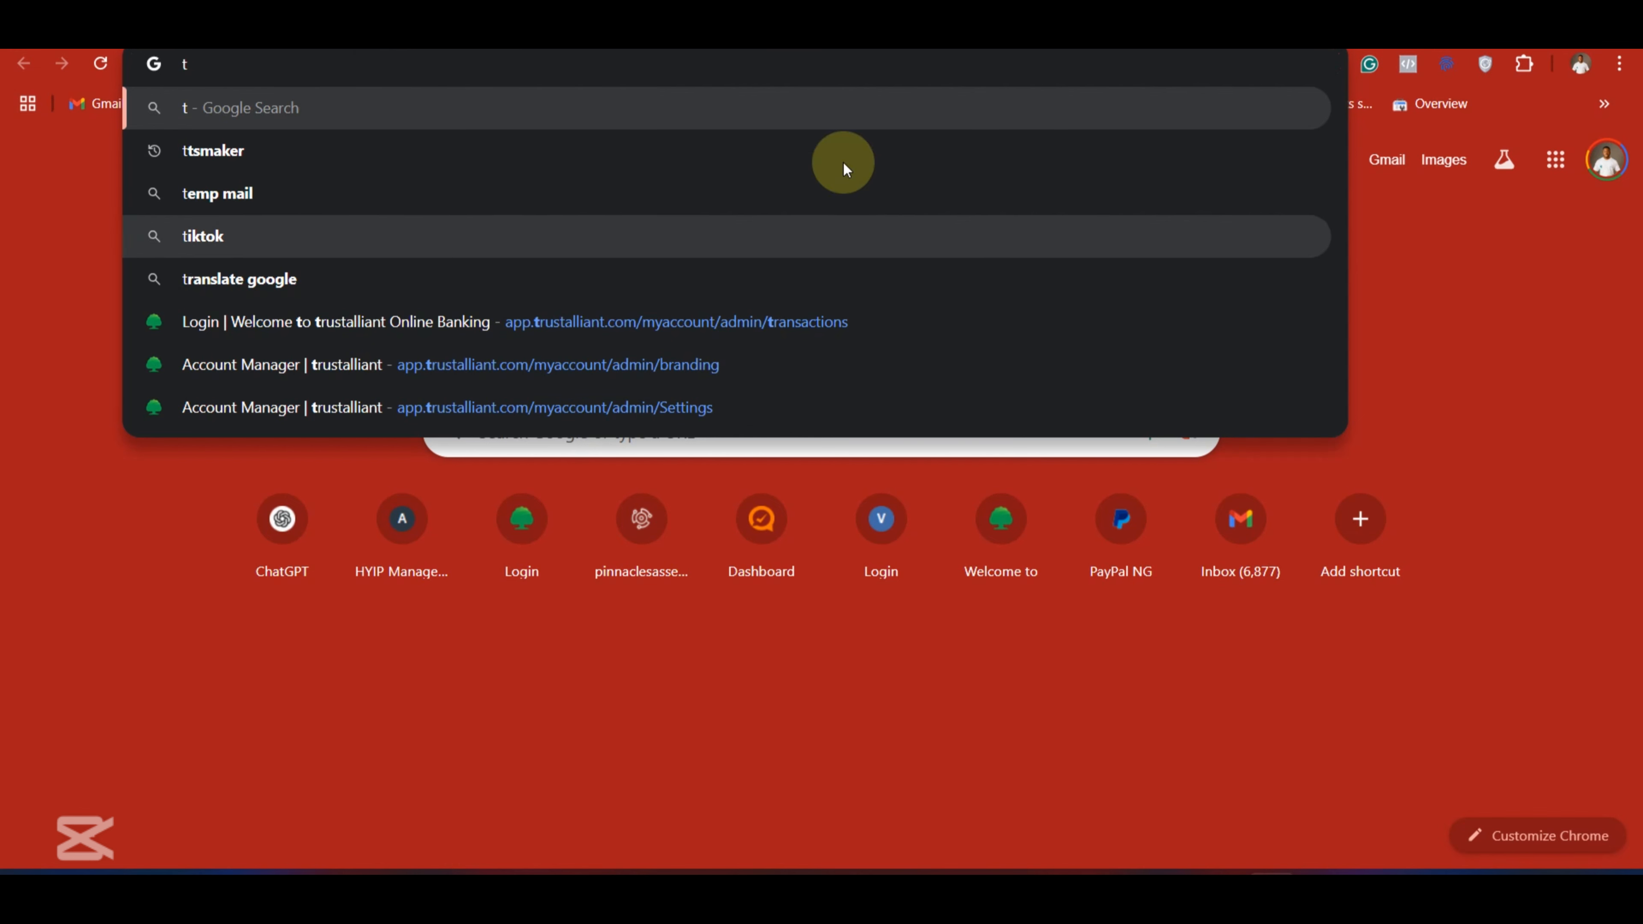
pyautogui.click(1271, 875)
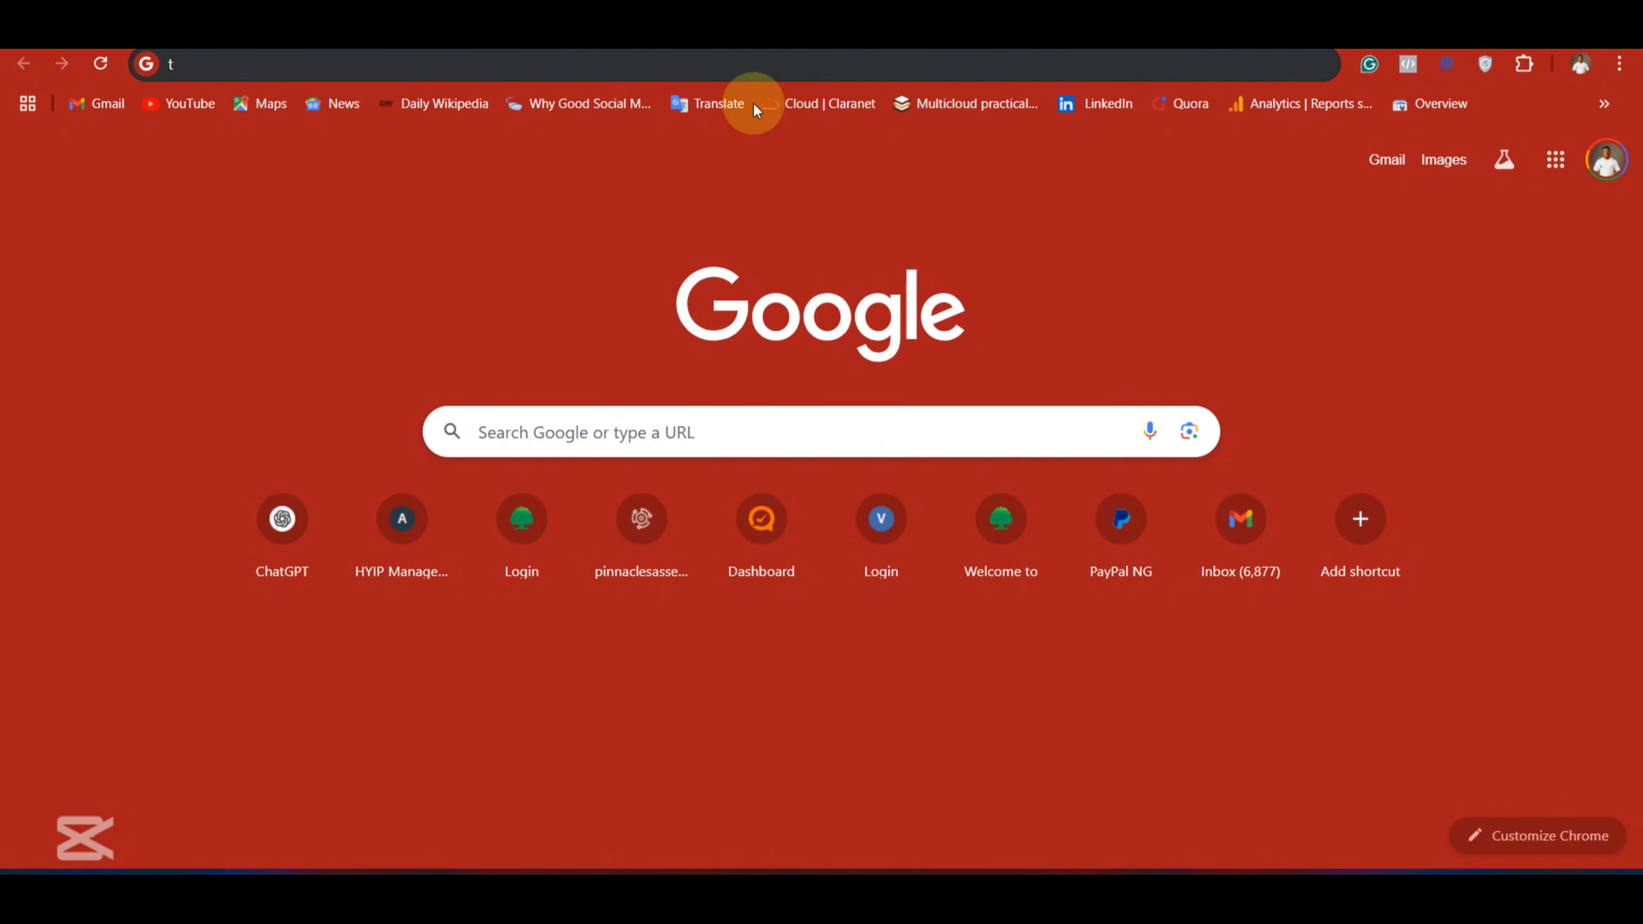
pyautogui.click(589, 63)
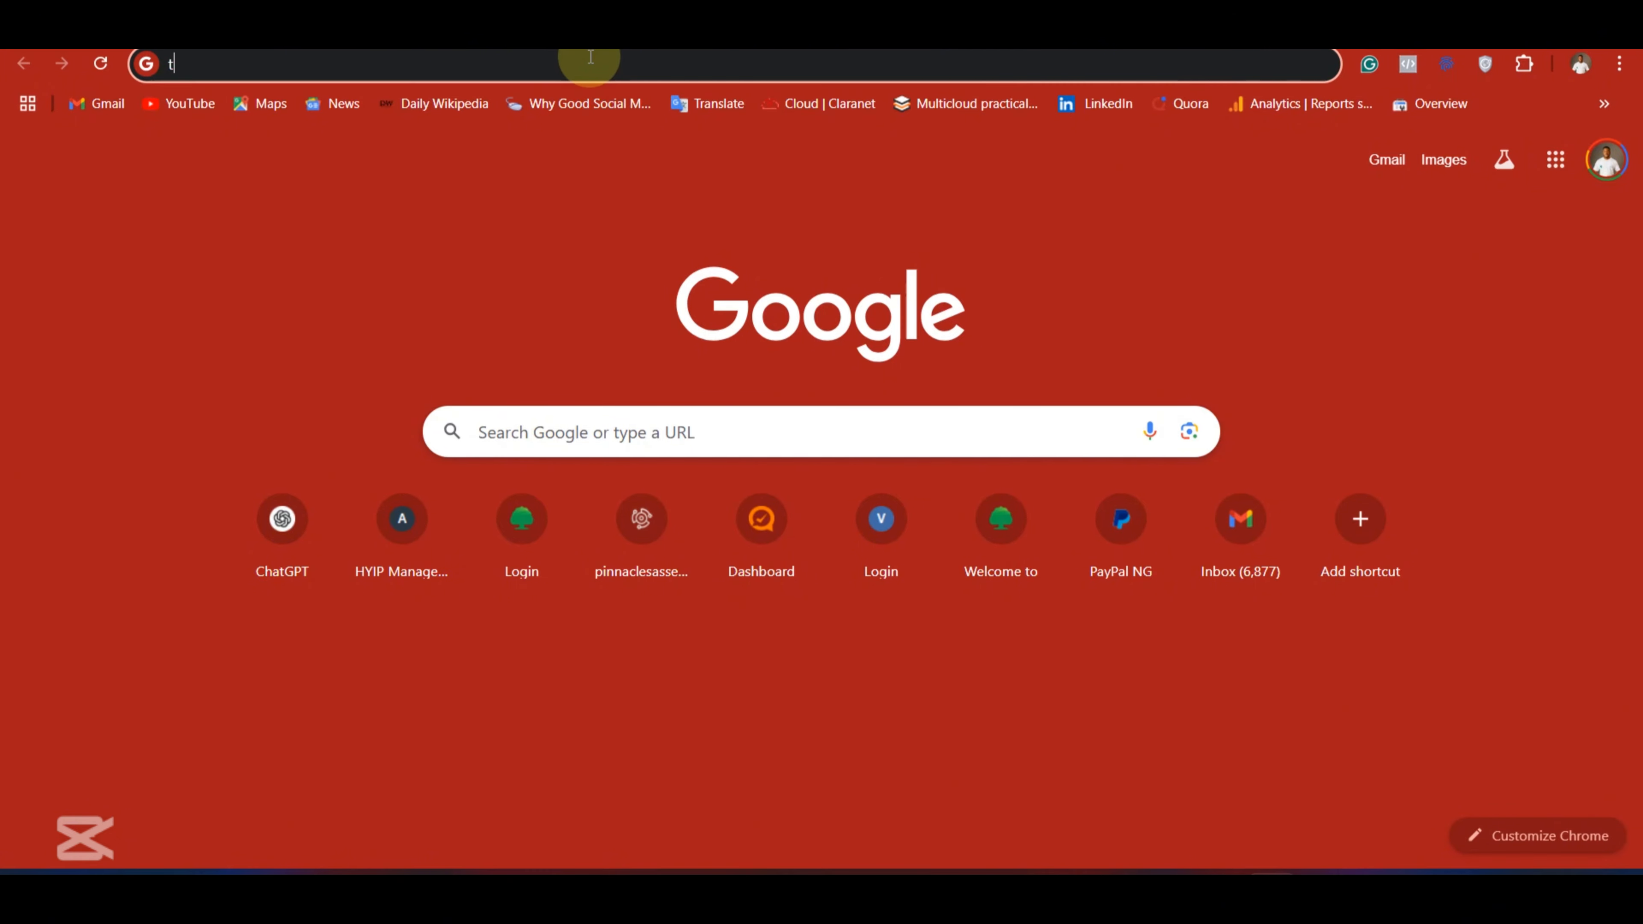
pyautogui.write('tig')
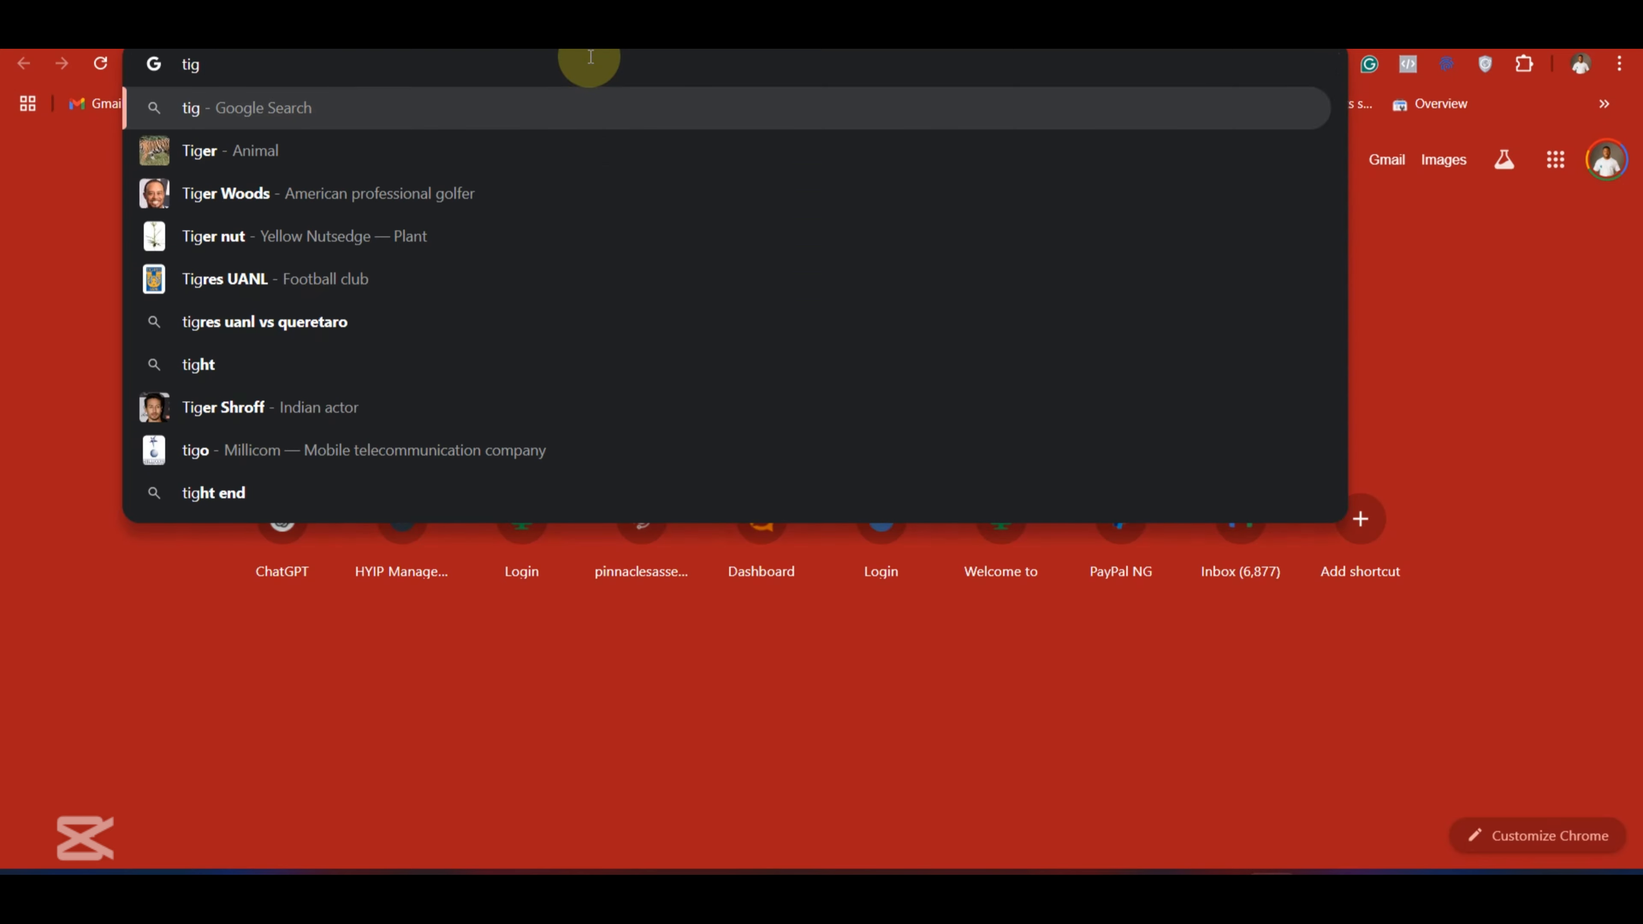
pyautogui.write('er sms')
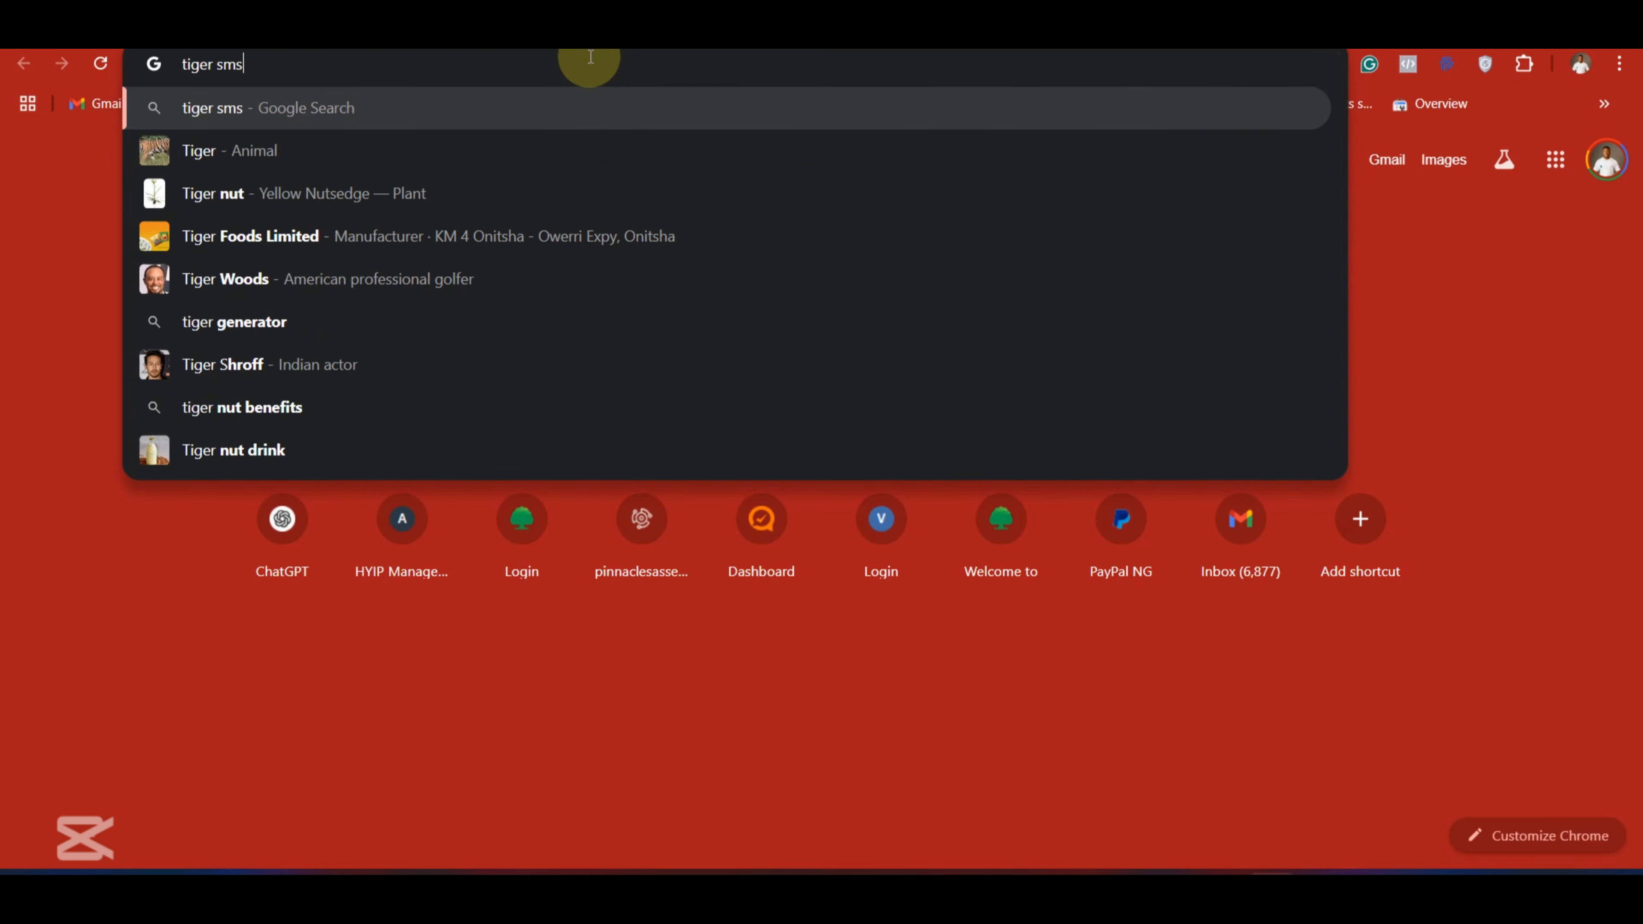
pyautogui.press('Return')
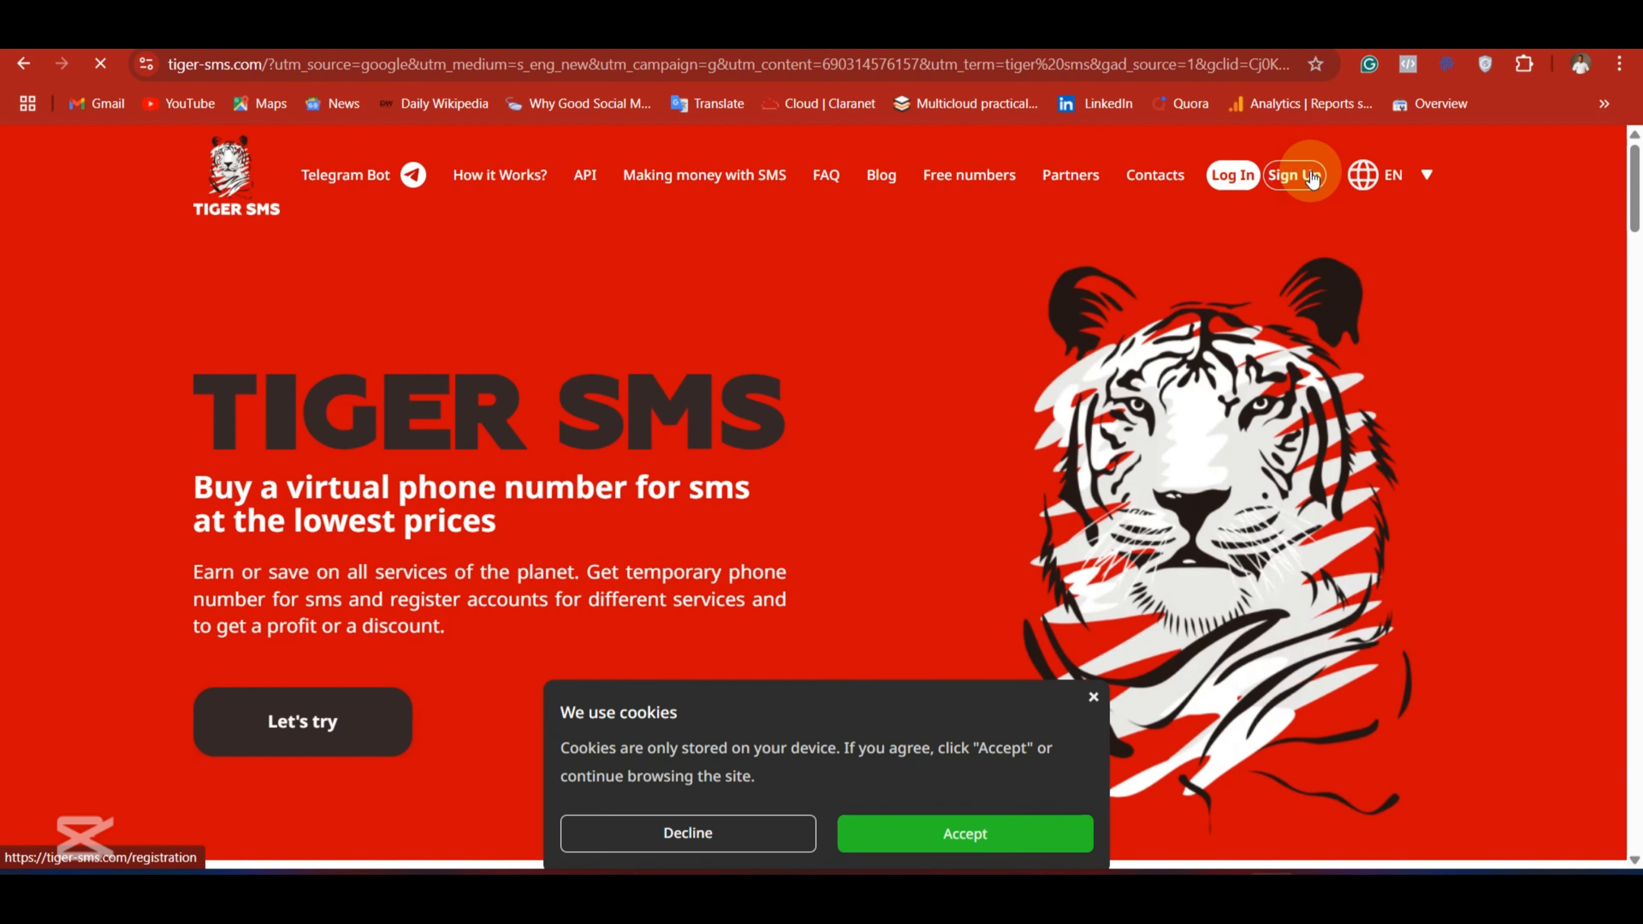
pyautogui.click(1296, 176)
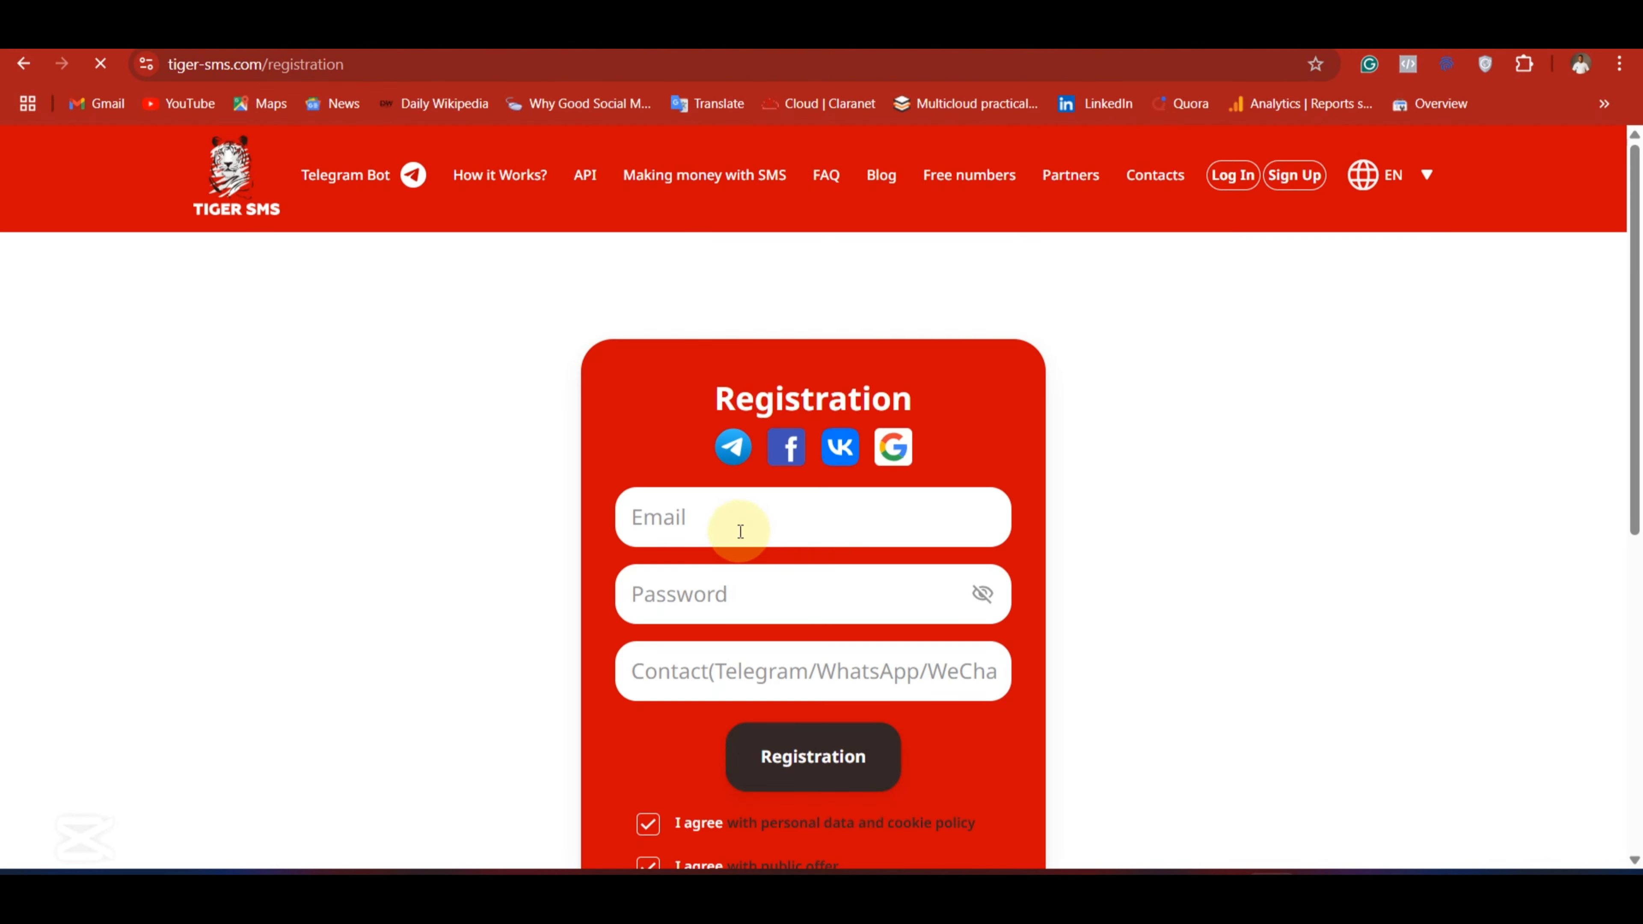
# Fill in the registration form with the saved e-mail address and an account password, leaving the contact field empty
pyautogui.click(741, 532)
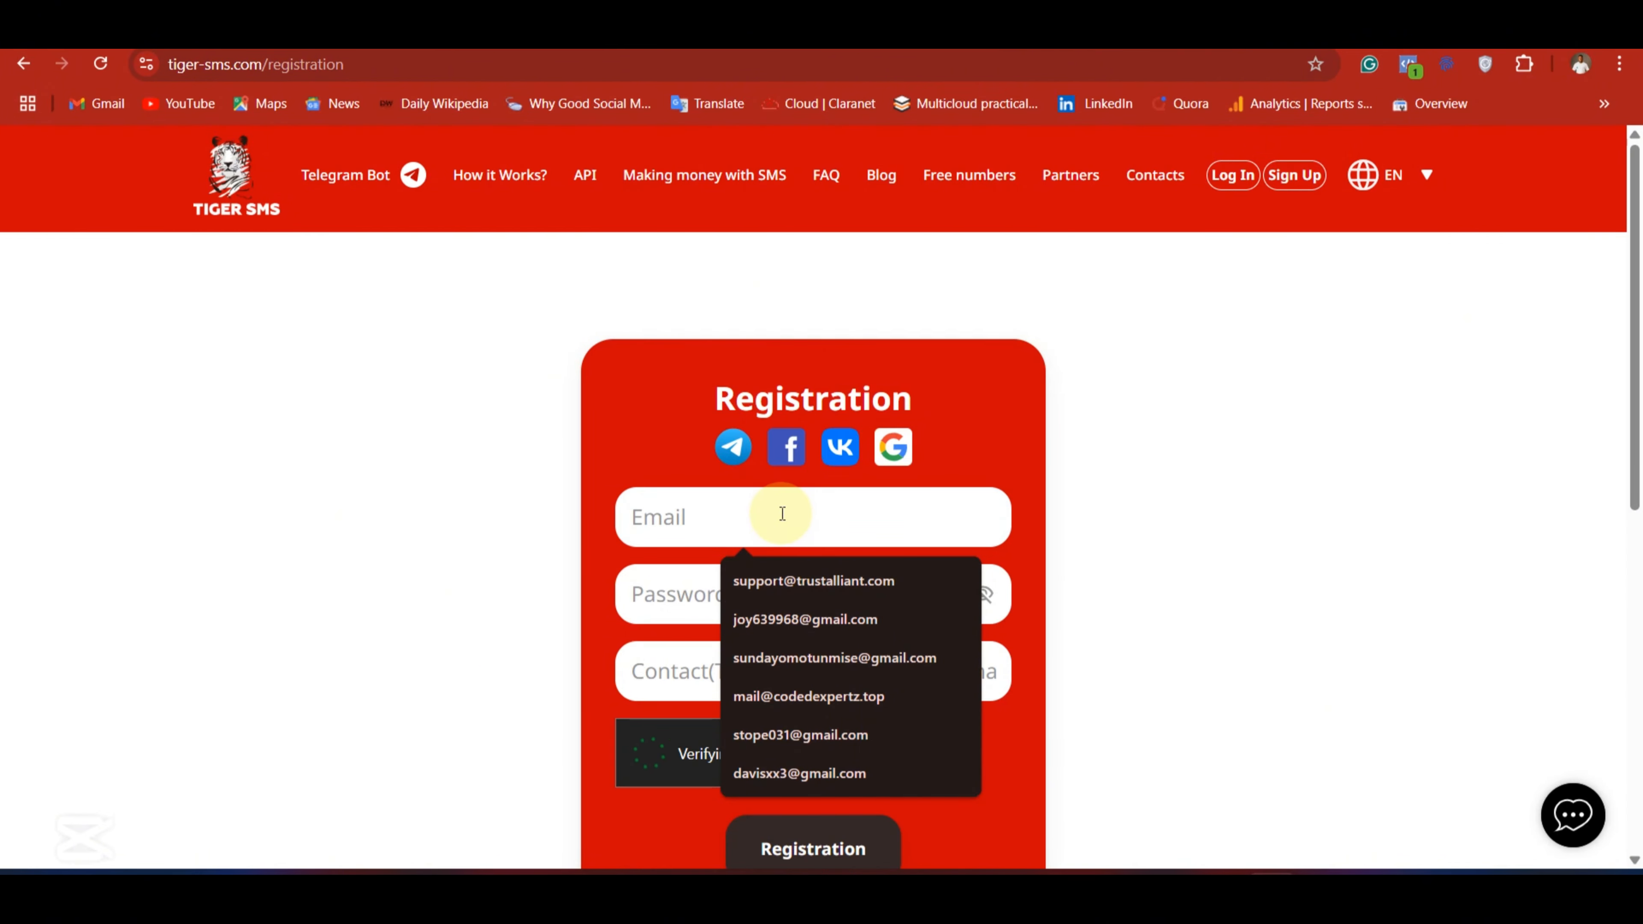
pyautogui.click(814, 657)
pyautogui.click(714, 594)
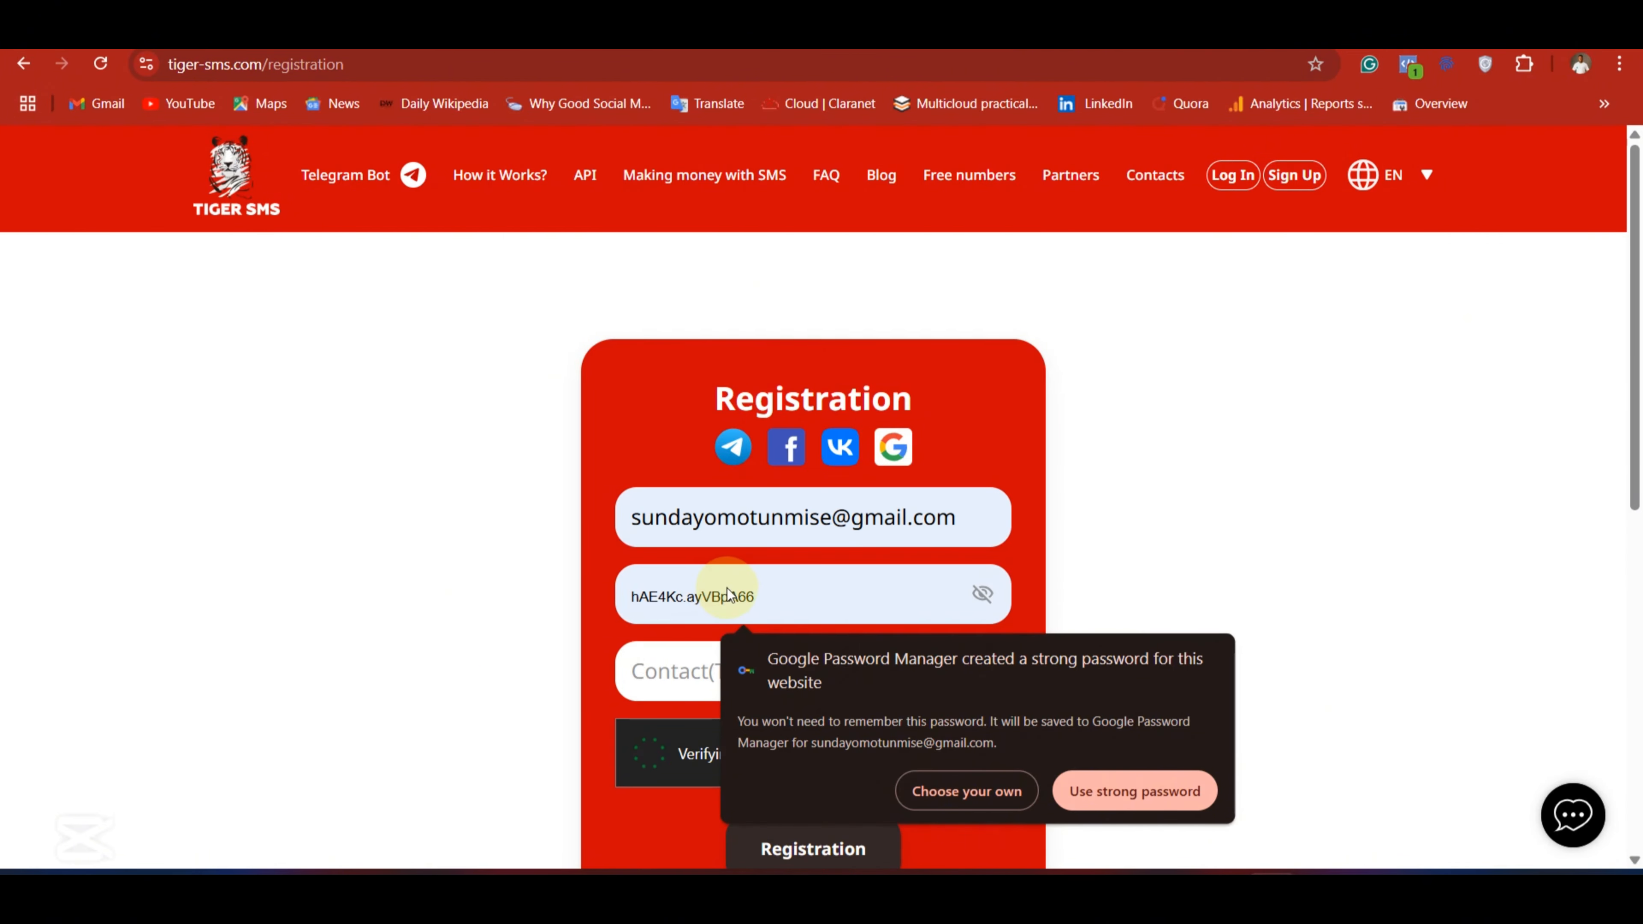
pyautogui.write('••')
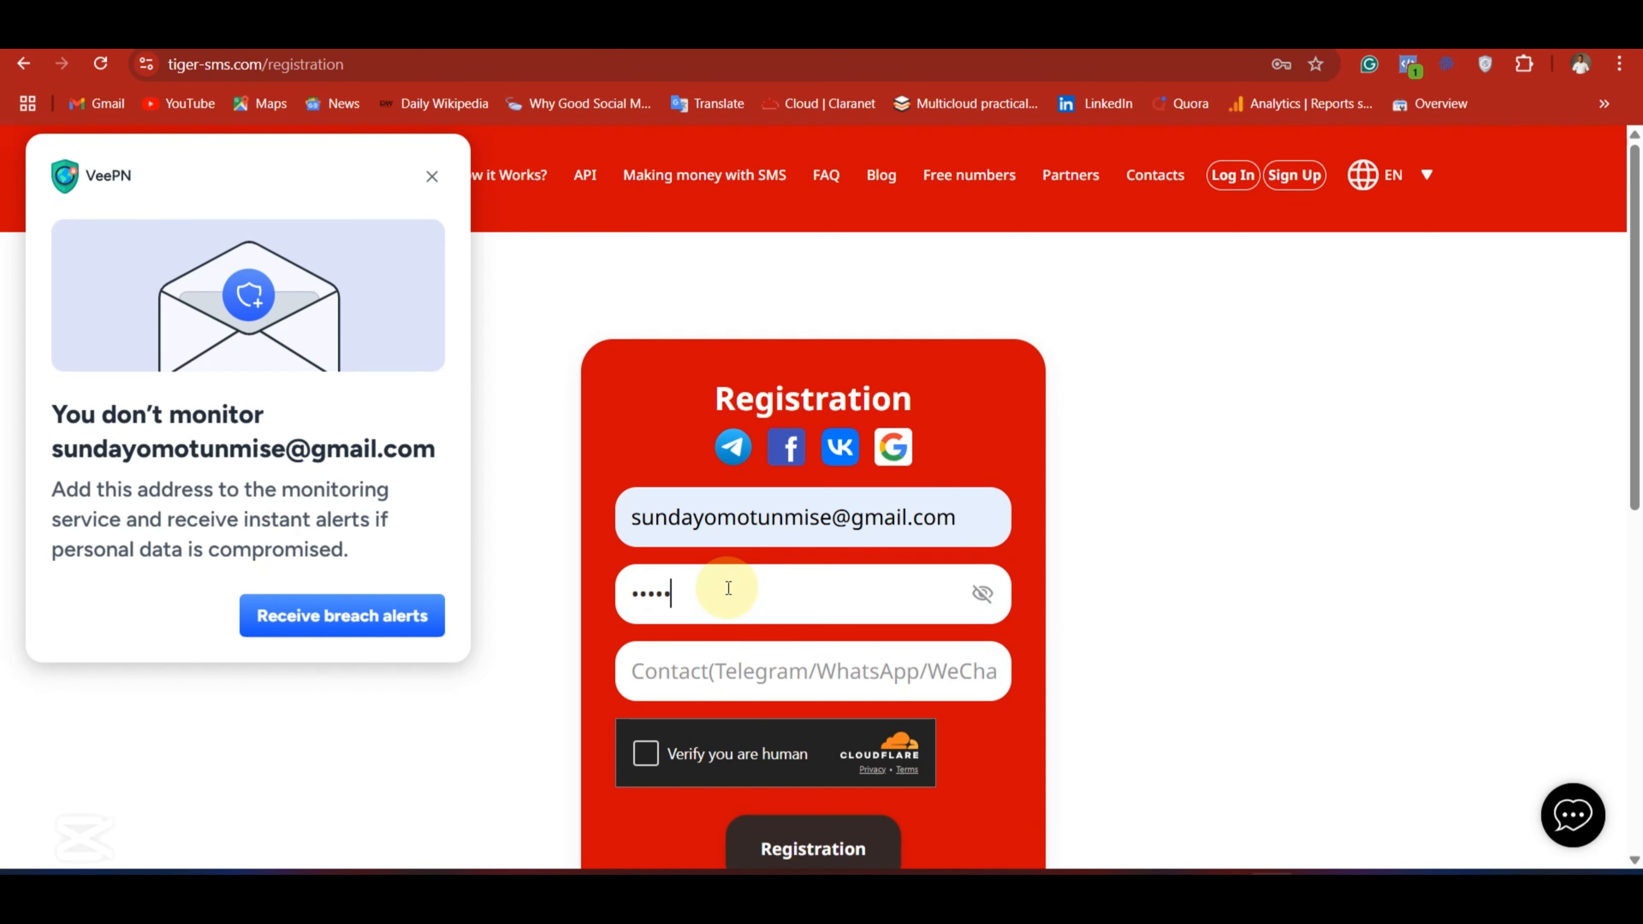
pyautogui.click(766, 667)
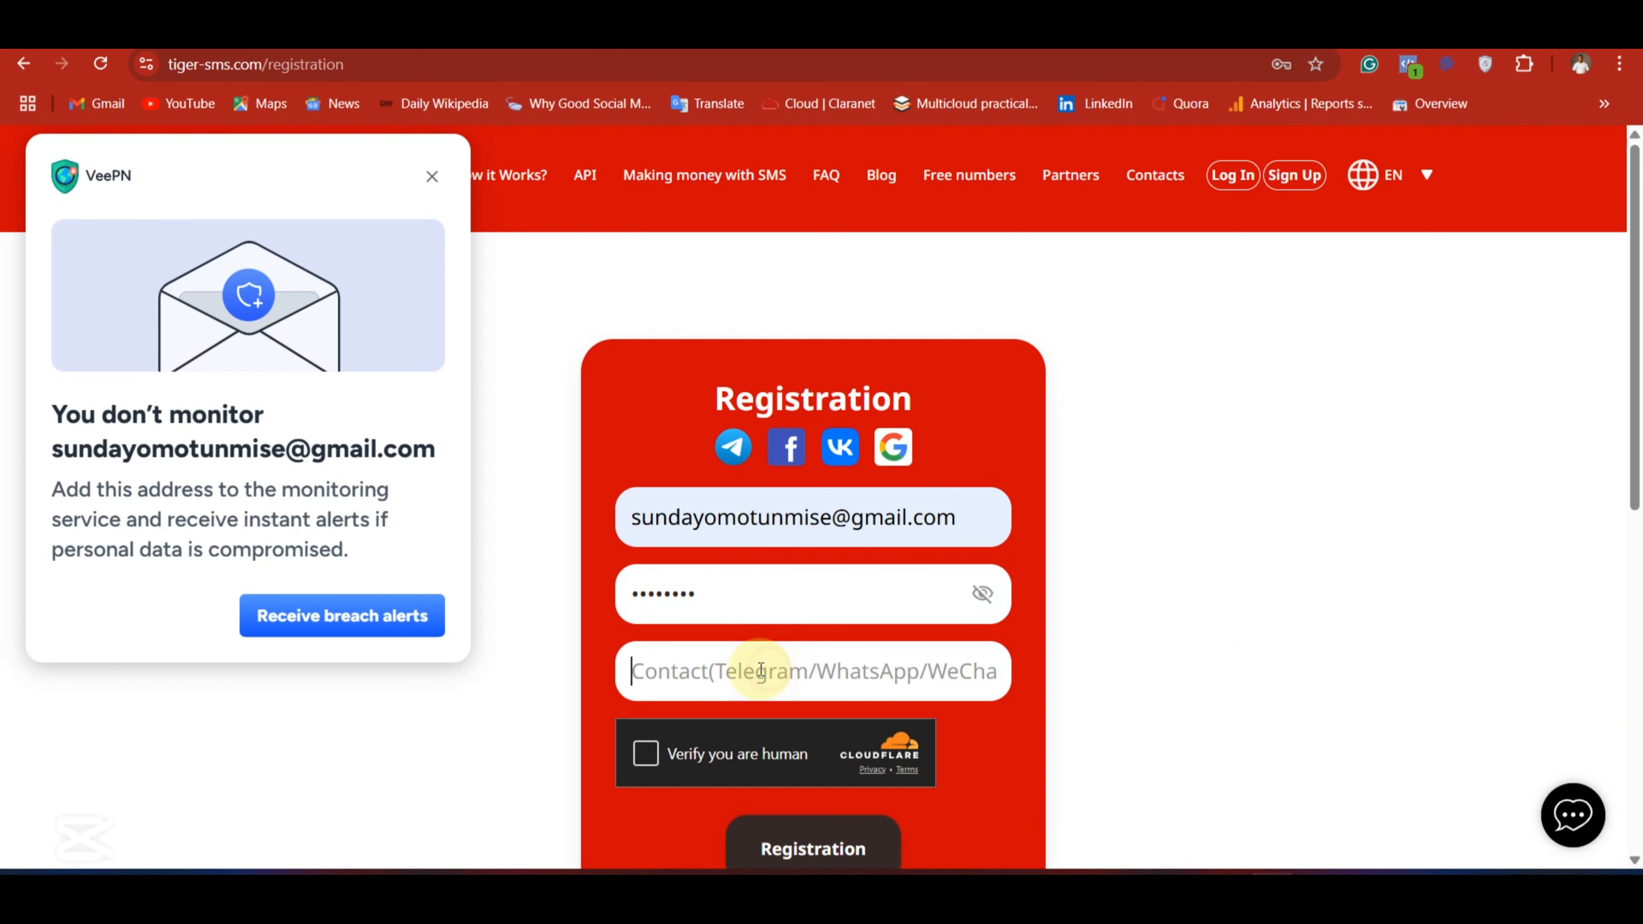
# Complete the human verification and try to submit the registration with both agreements accepted
pyautogui.scroll(-2, 791, 667)
pyautogui.click(646, 647)
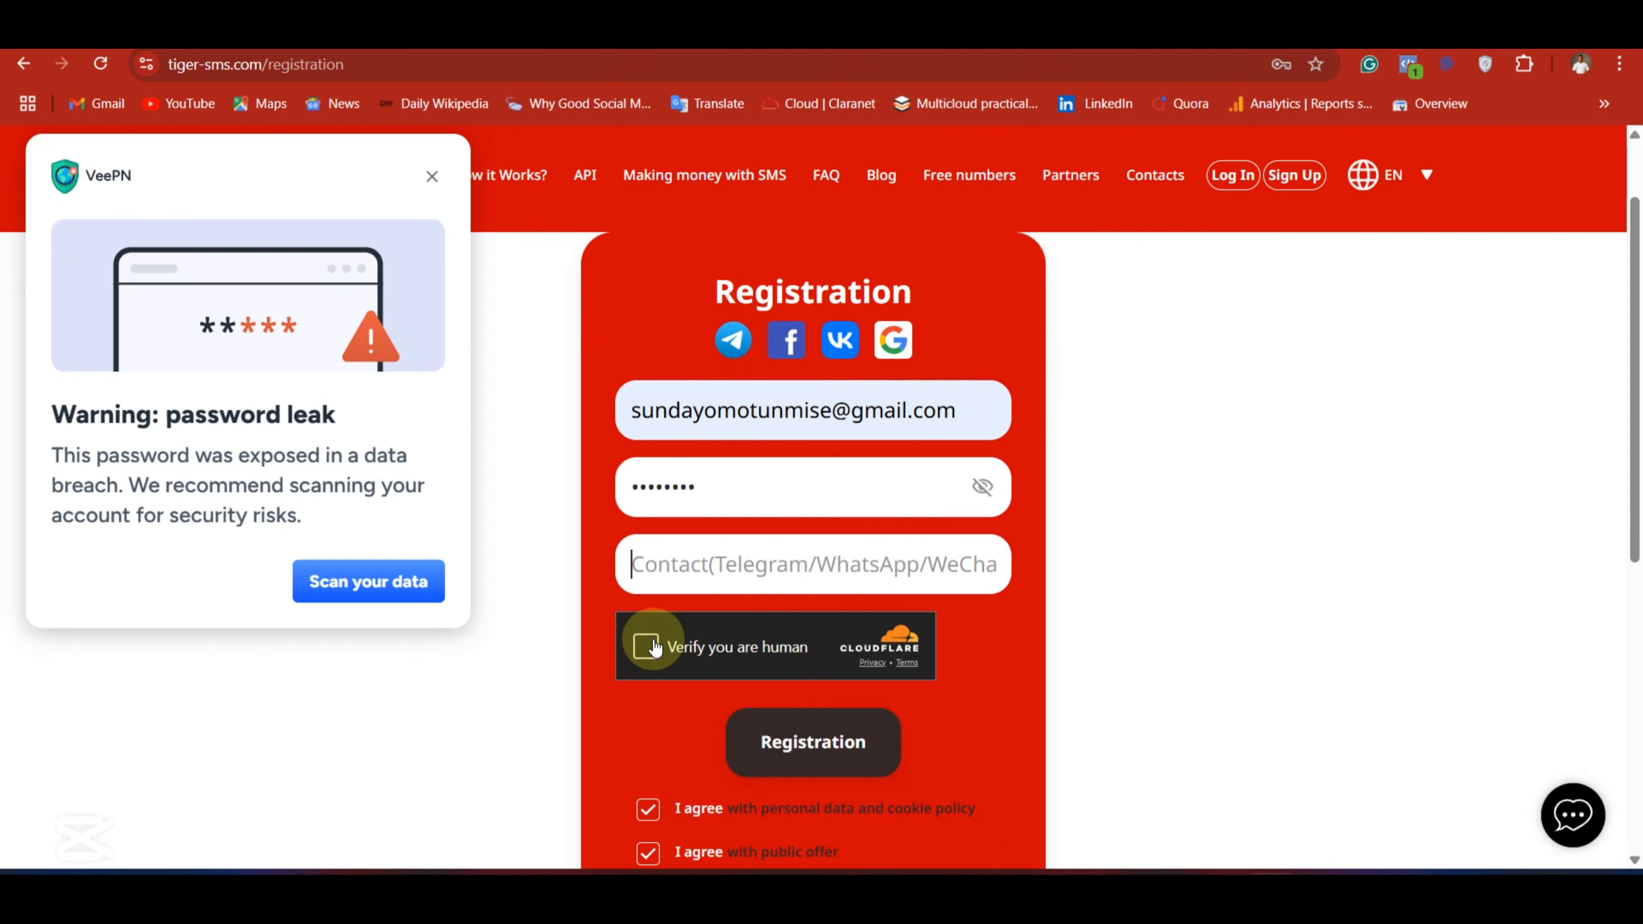
pyautogui.scroll(-3, 671, 671)
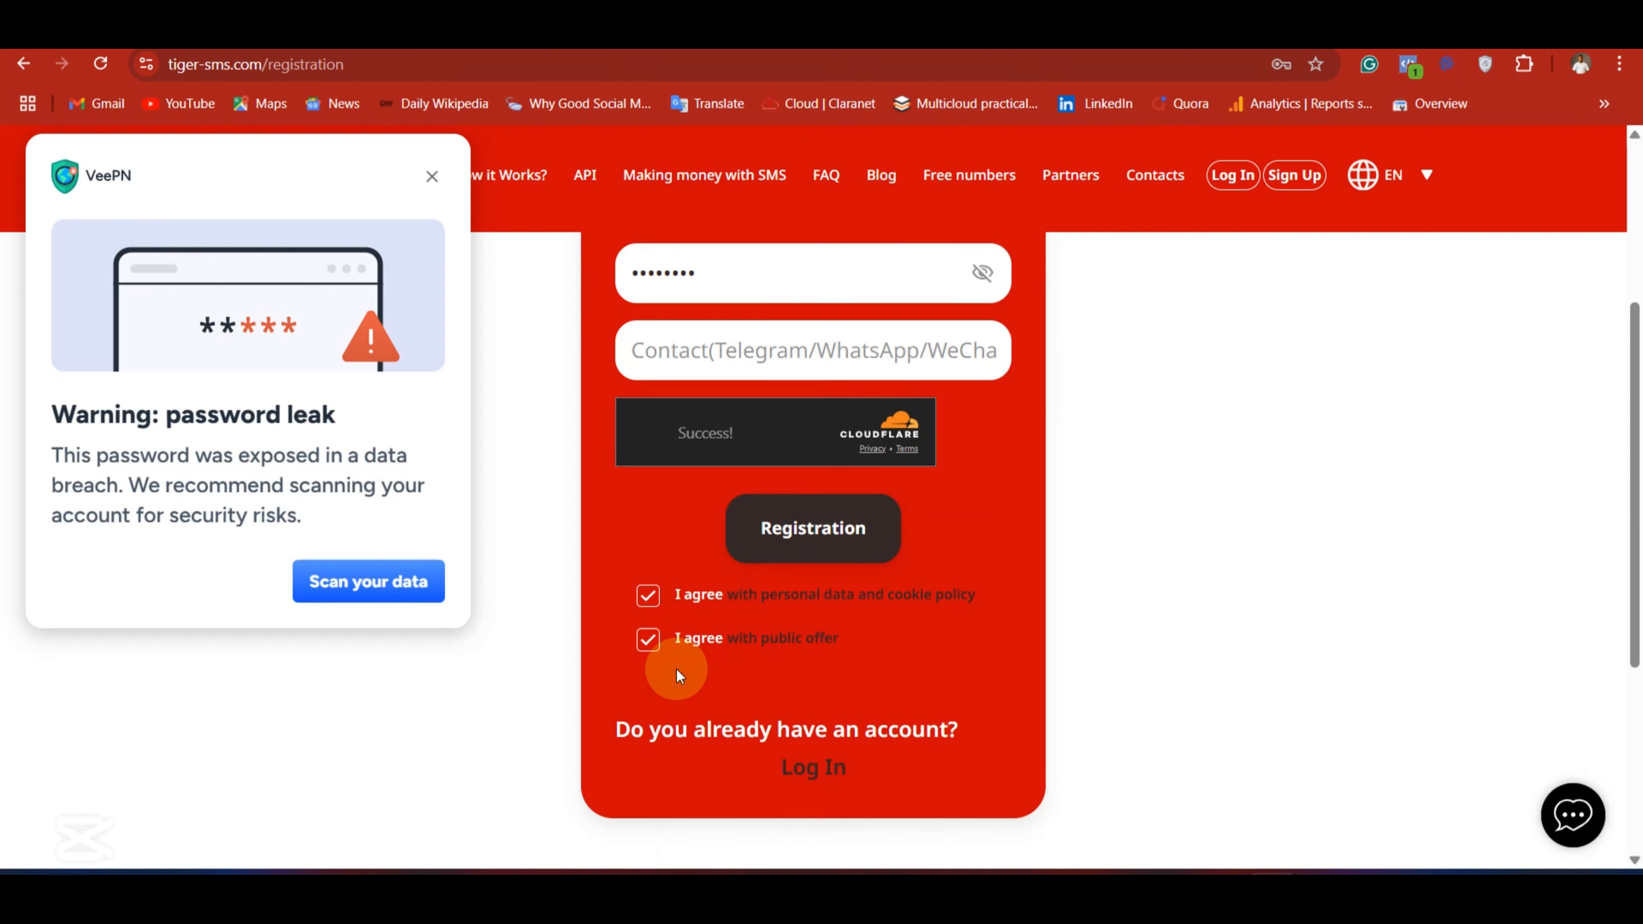
pyautogui.click(647, 594)
pyautogui.click(647, 596)
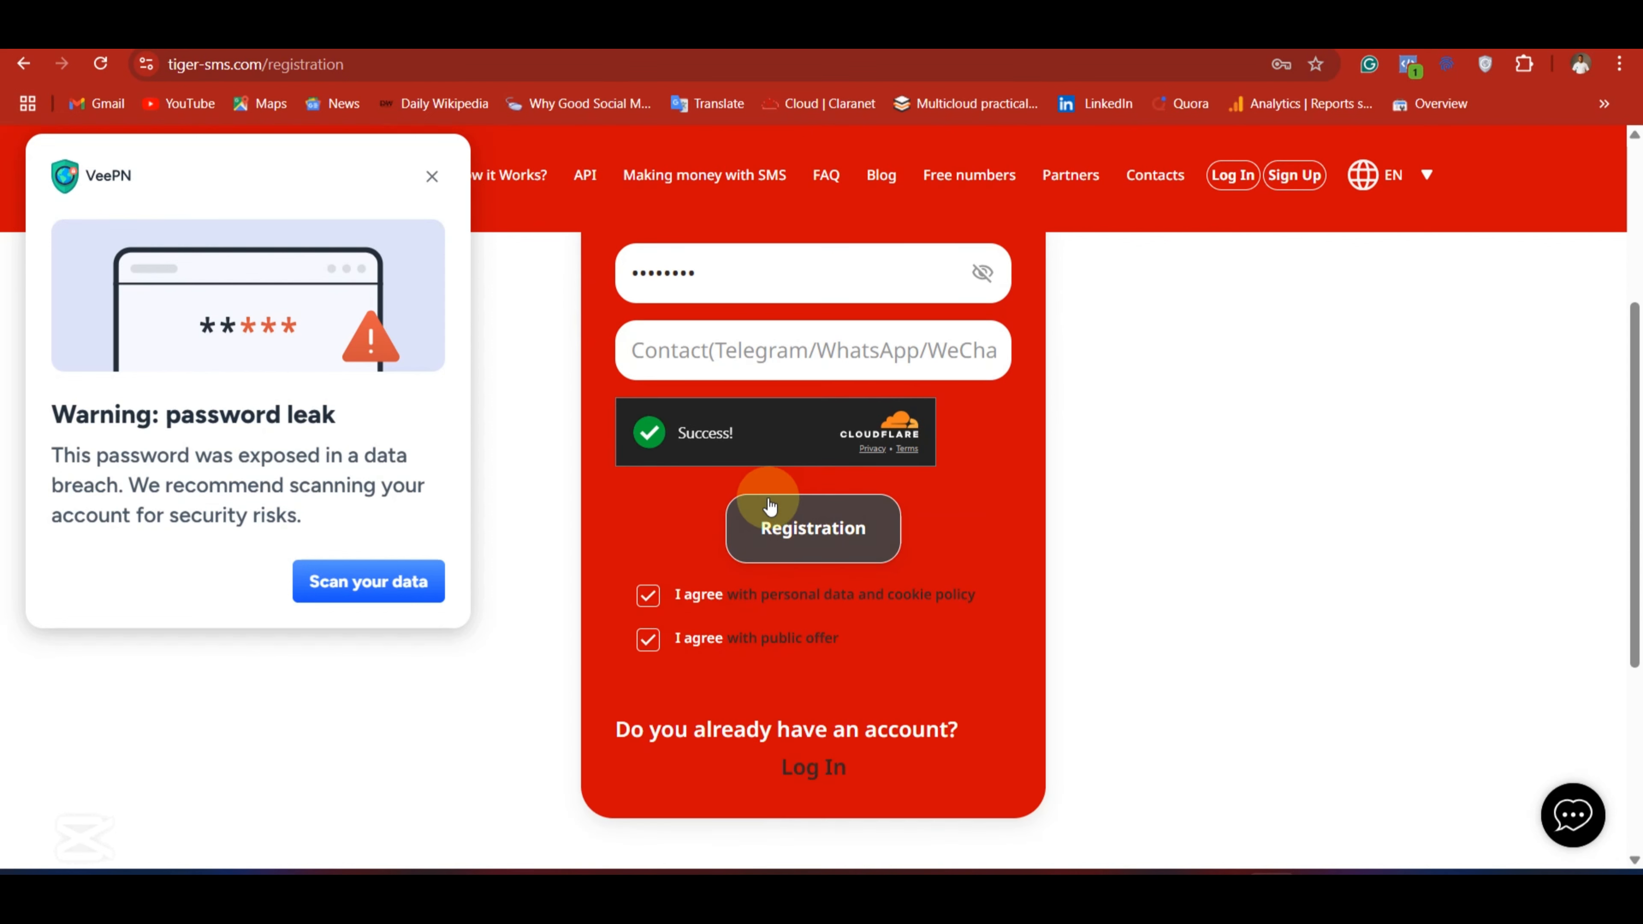
pyautogui.click(766, 521)
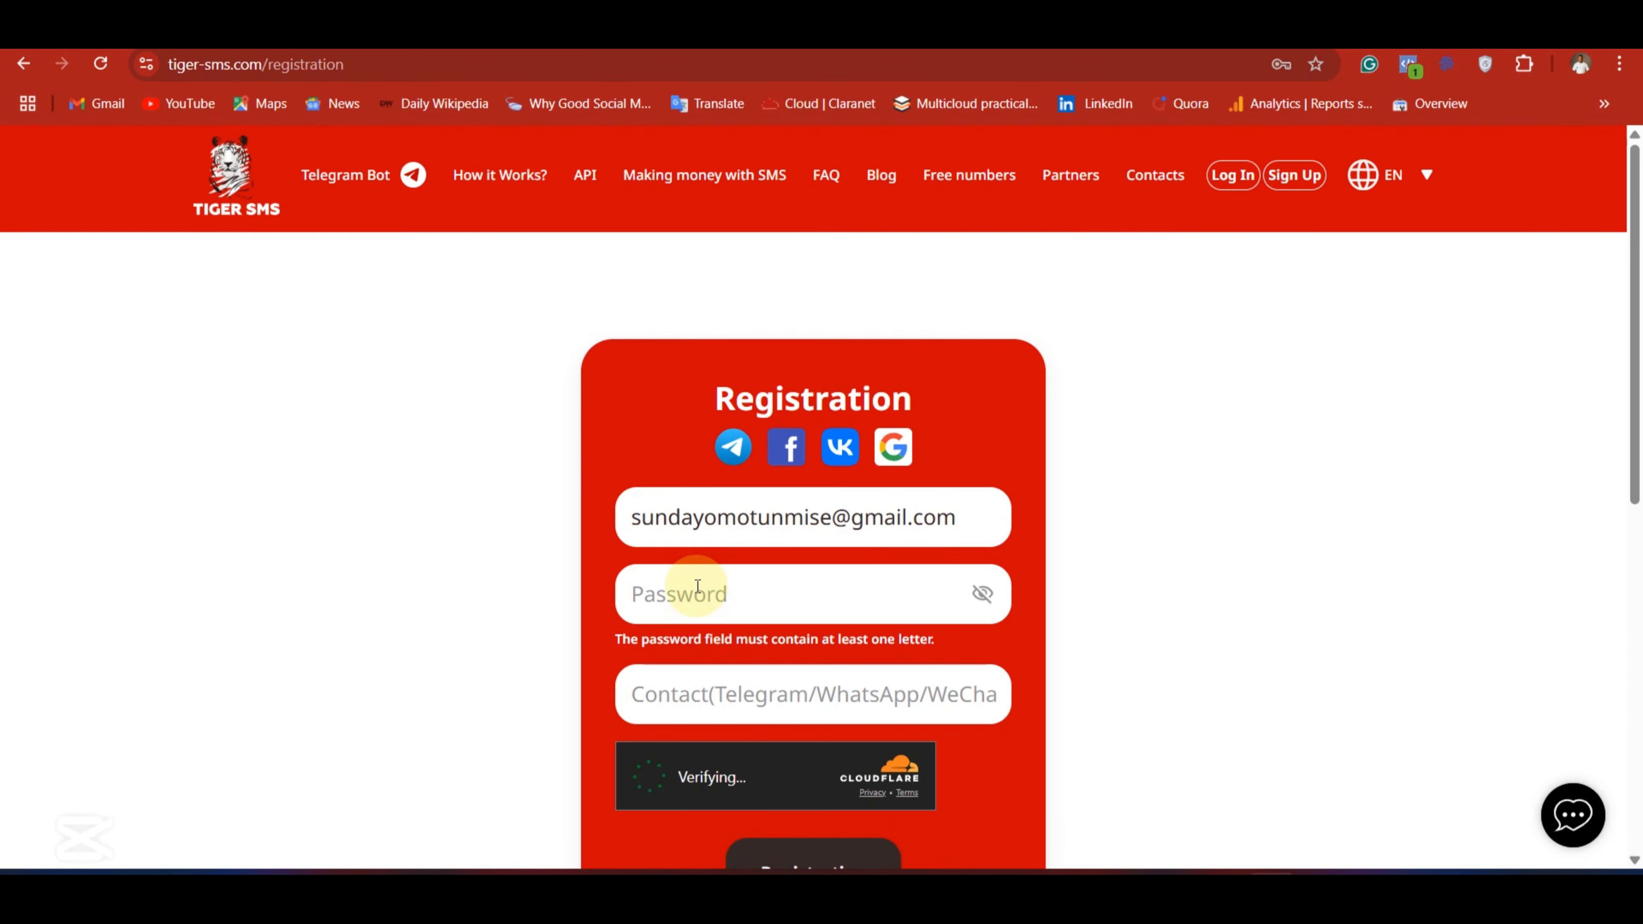
# Use the browser's suggested strong password in the password field and submit the Tiger SMS registration
pyautogui.click(757, 568)
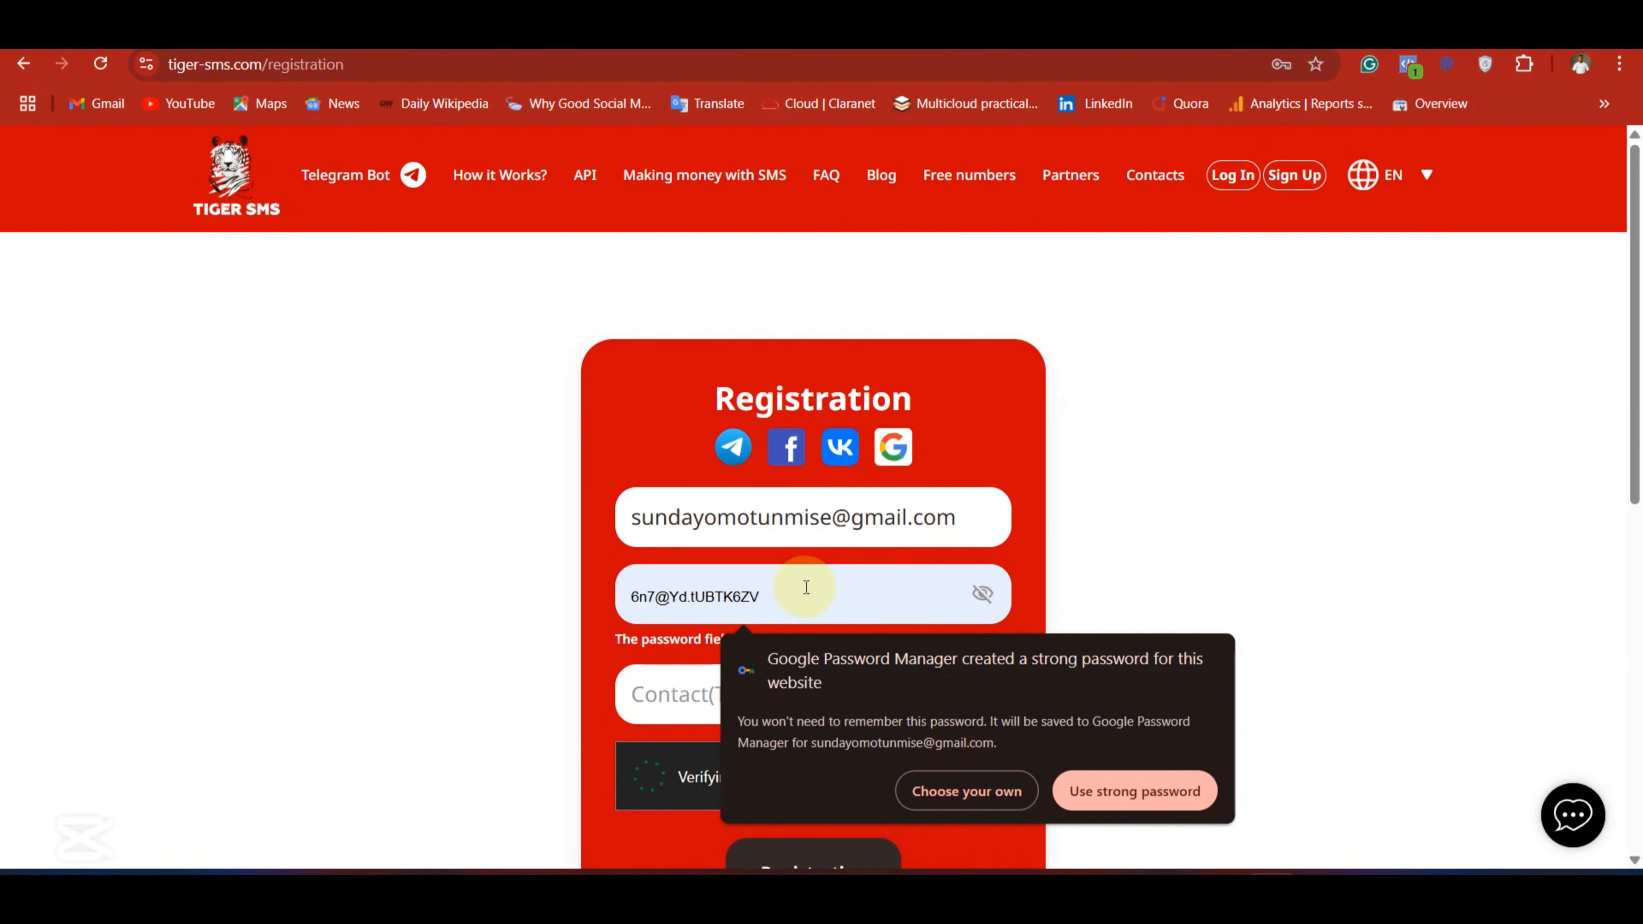
pyautogui.click(1122, 791)
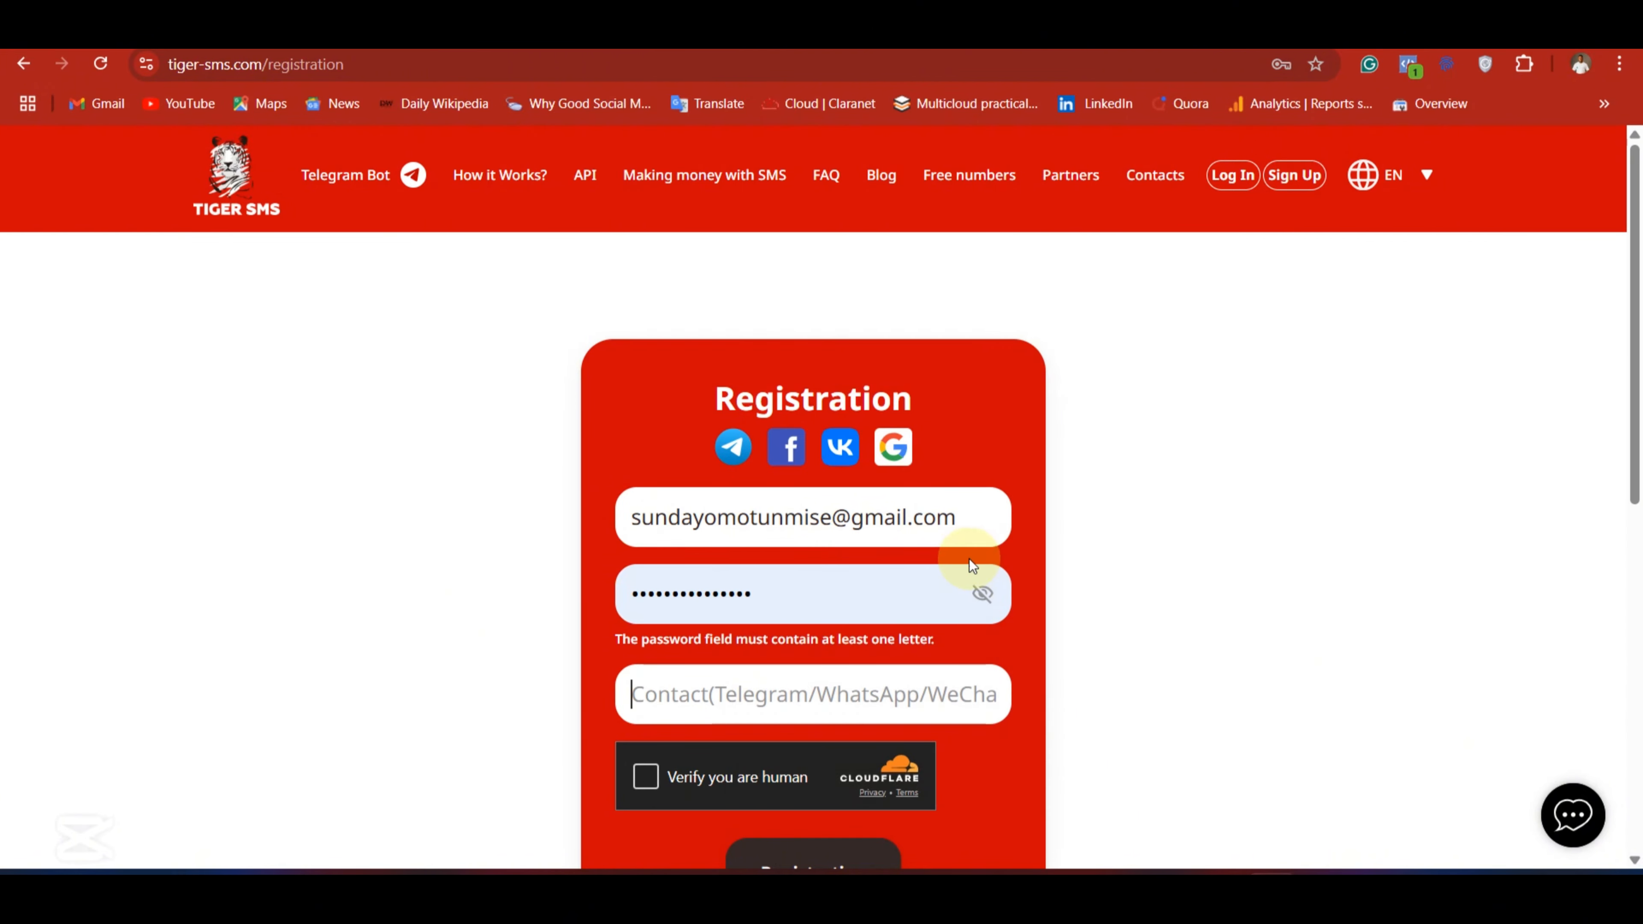
pyautogui.scroll(-5, 982, 642)
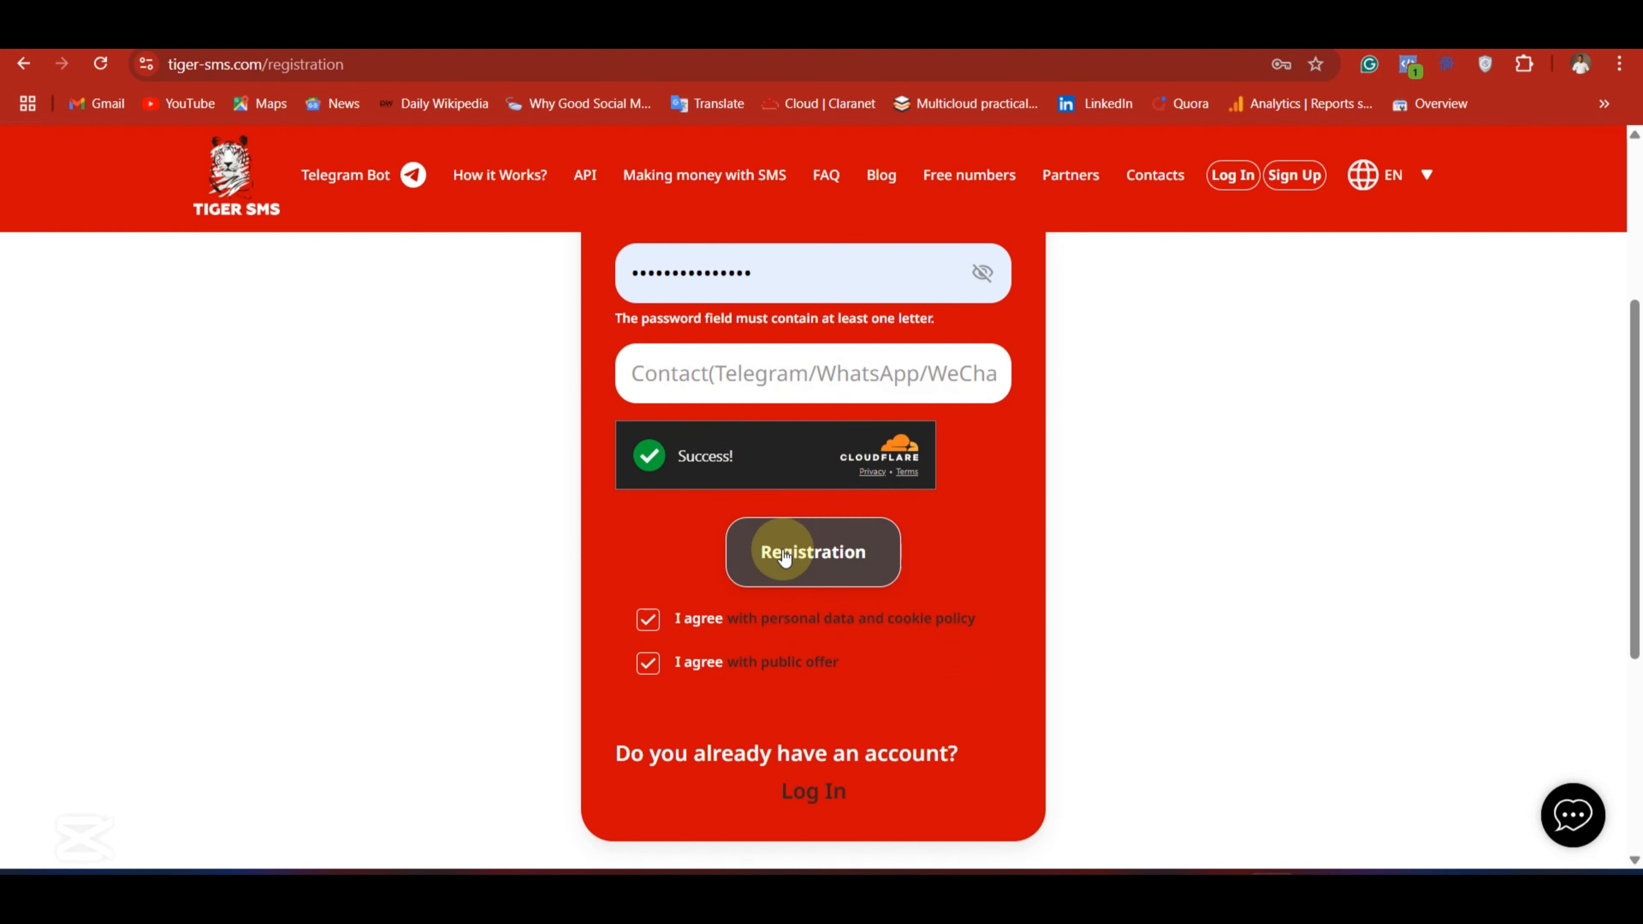
pyautogui.click(802, 552)
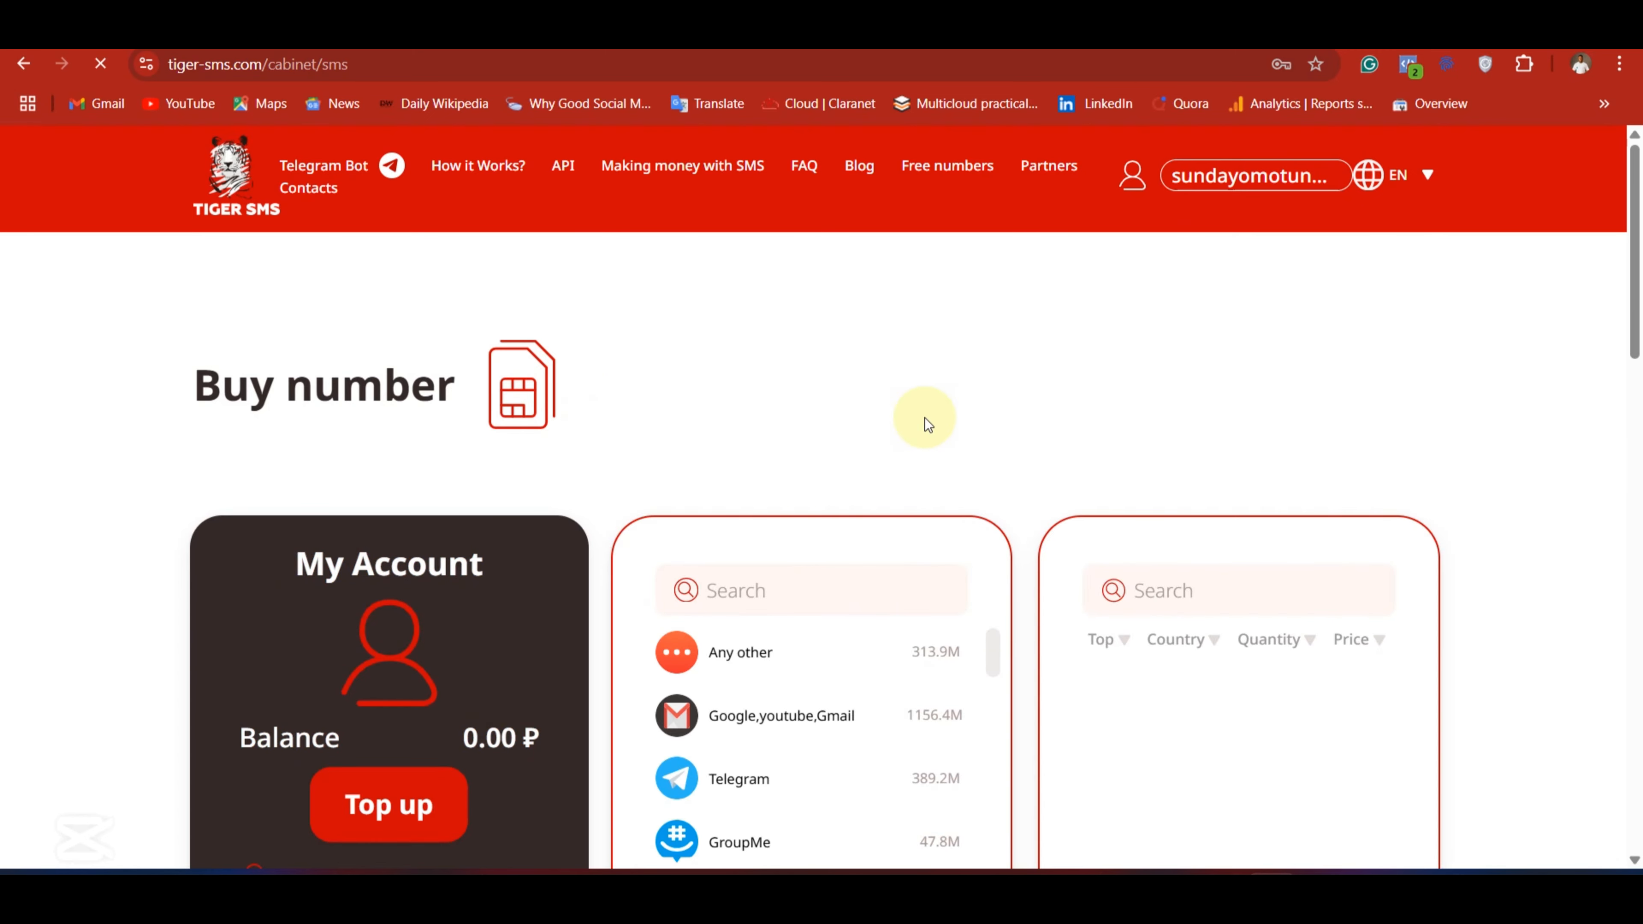
# Look over the Buy number page and open the signed-in account's cabinet
pyautogui.scroll(-3, 970, 420)
pyautogui.click(1310, 116)
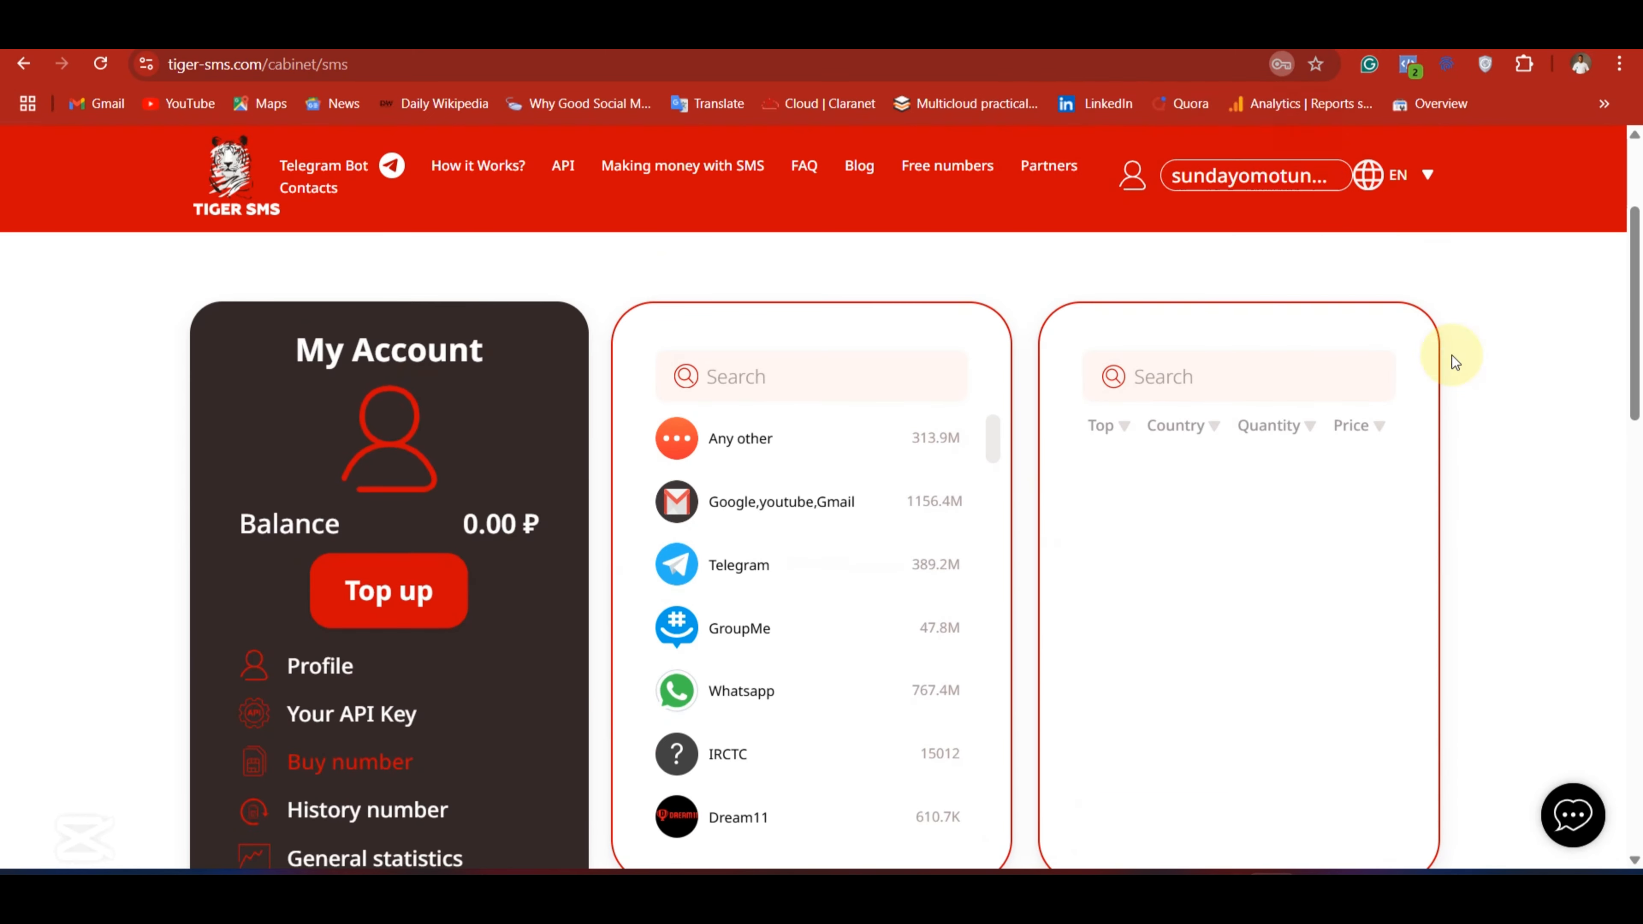
pyautogui.scroll(3, 1391, 388)
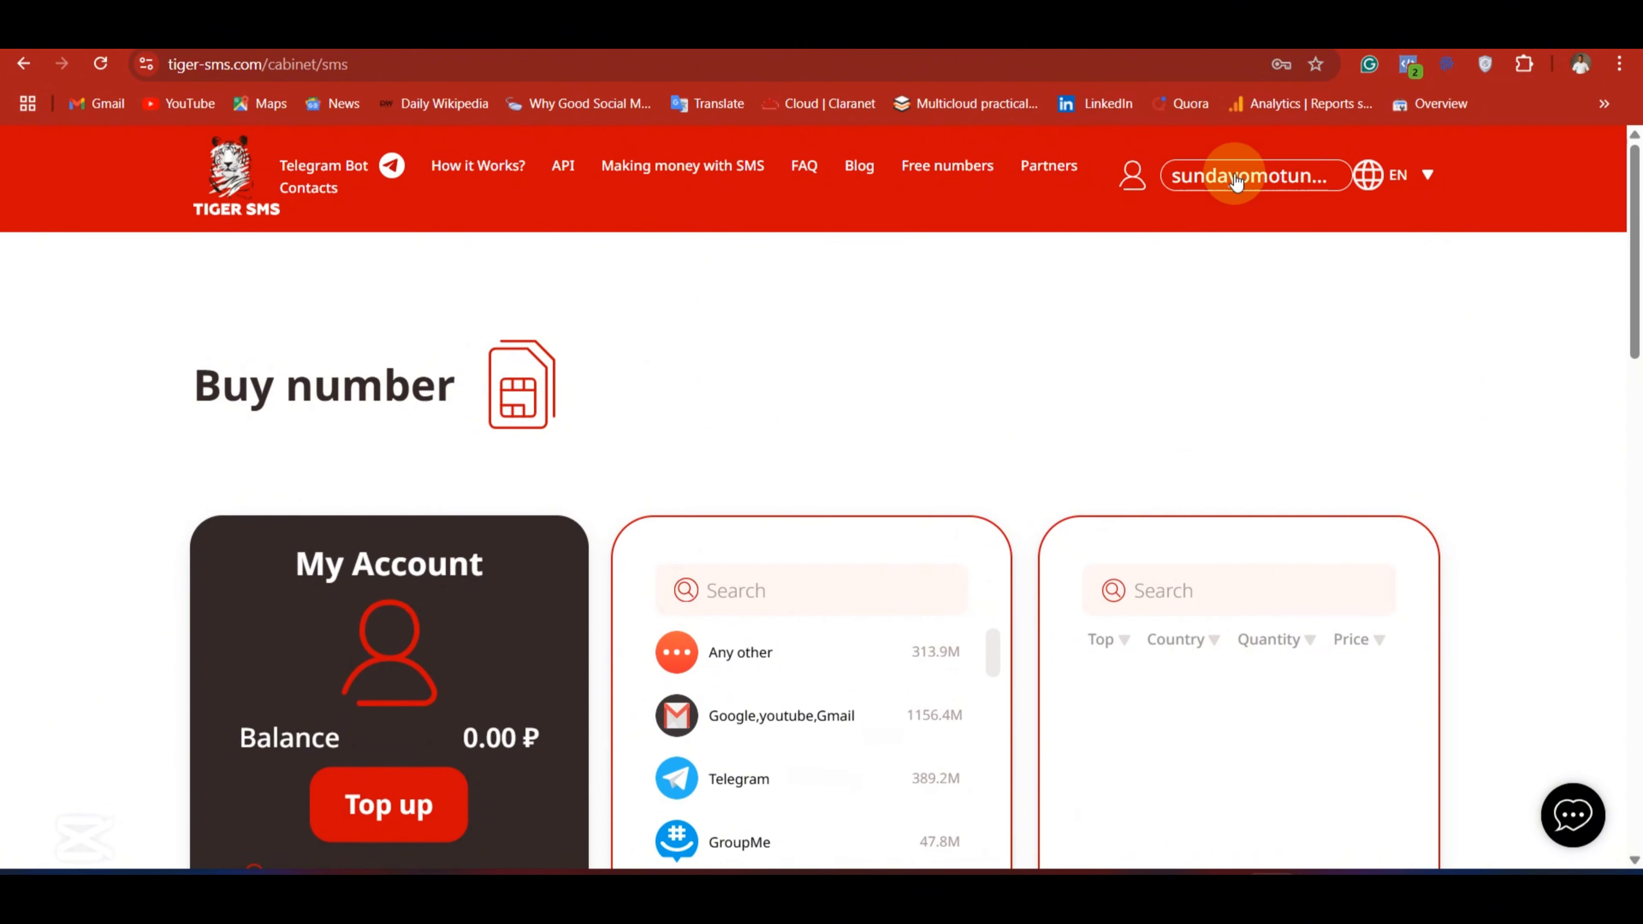
pyautogui.click(1202, 184)
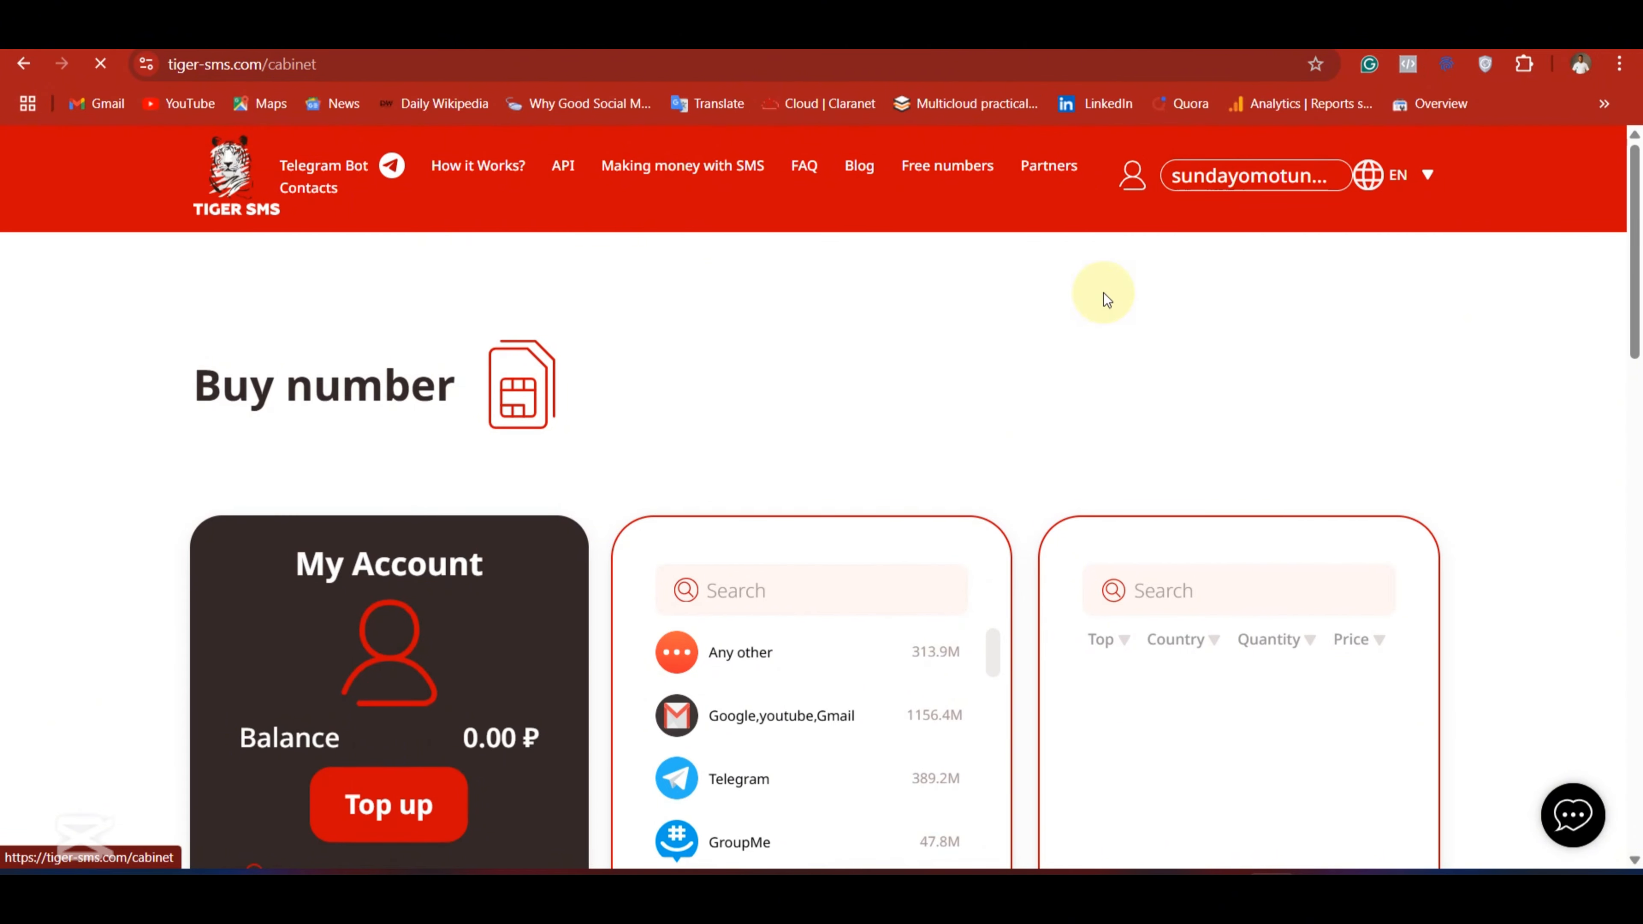
# Find the API key in the Tiger SMS profile, and enter Tigersms as the API name in the admin panel's Add Api form
pyautogui.scroll(-3, 841, 511)
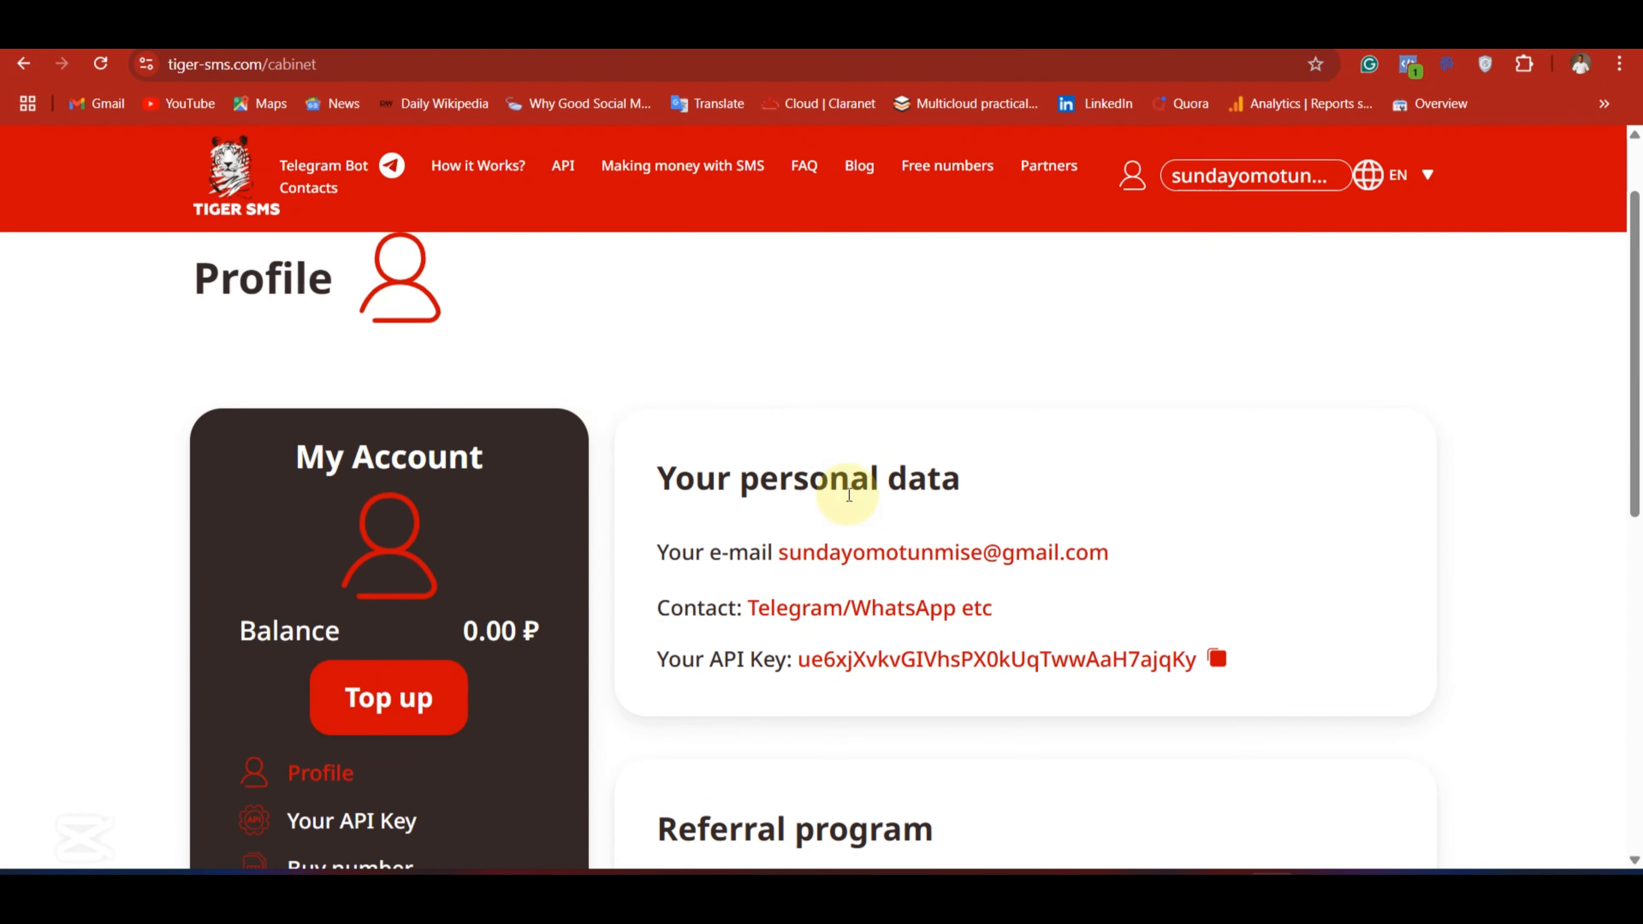
pyautogui.scroll(-2, 751, 647)
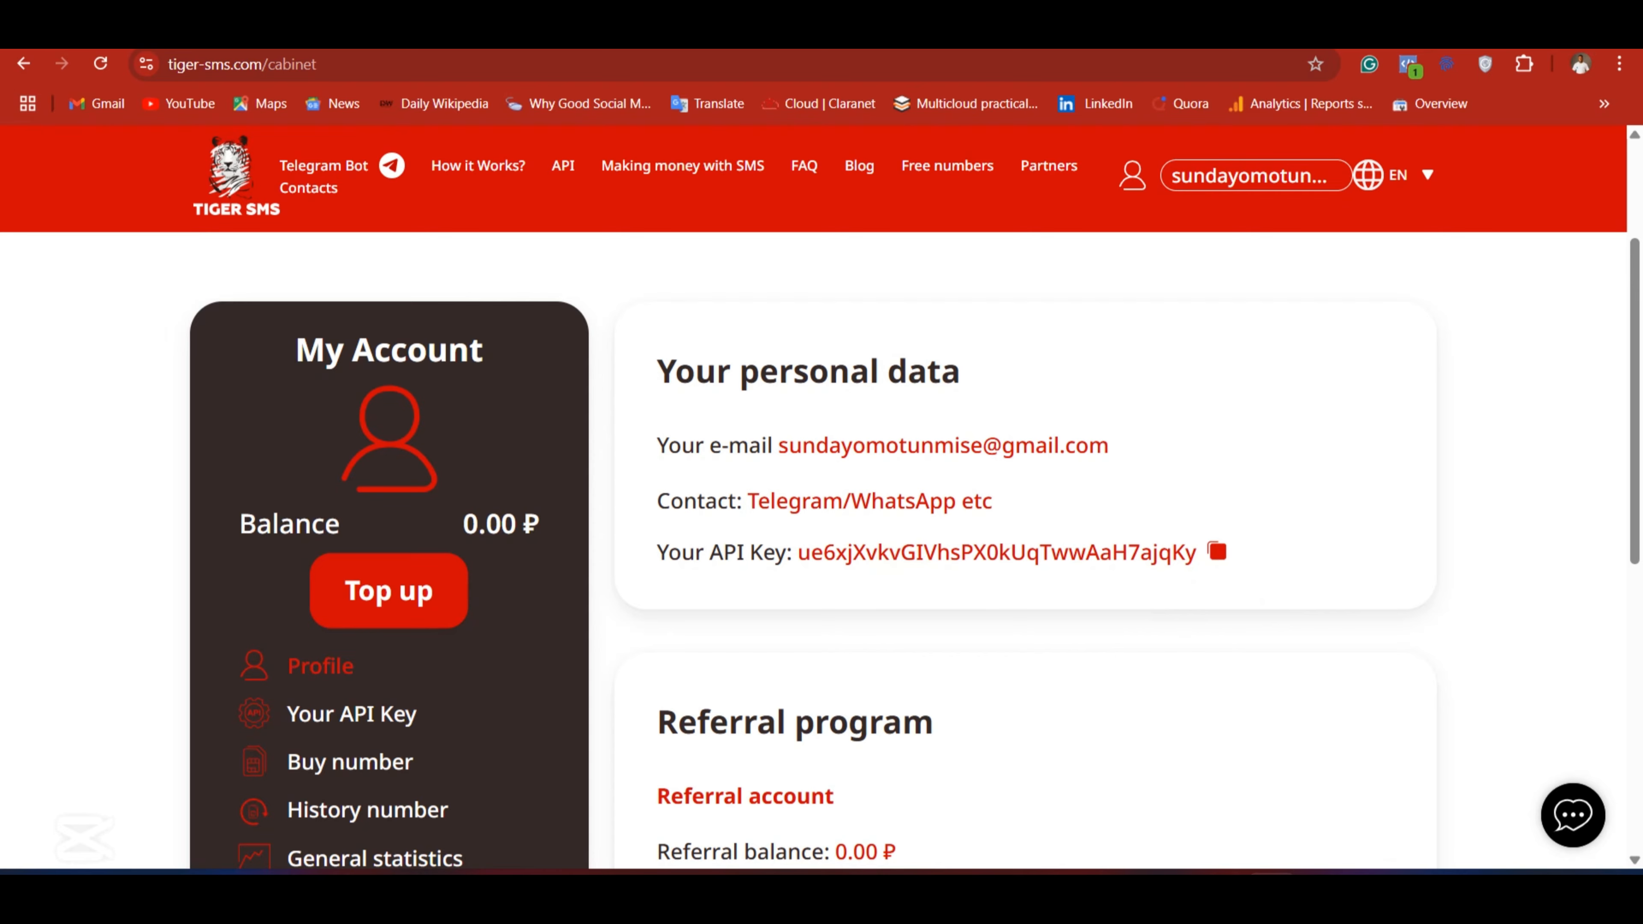
pyautogui.click(32, 31)
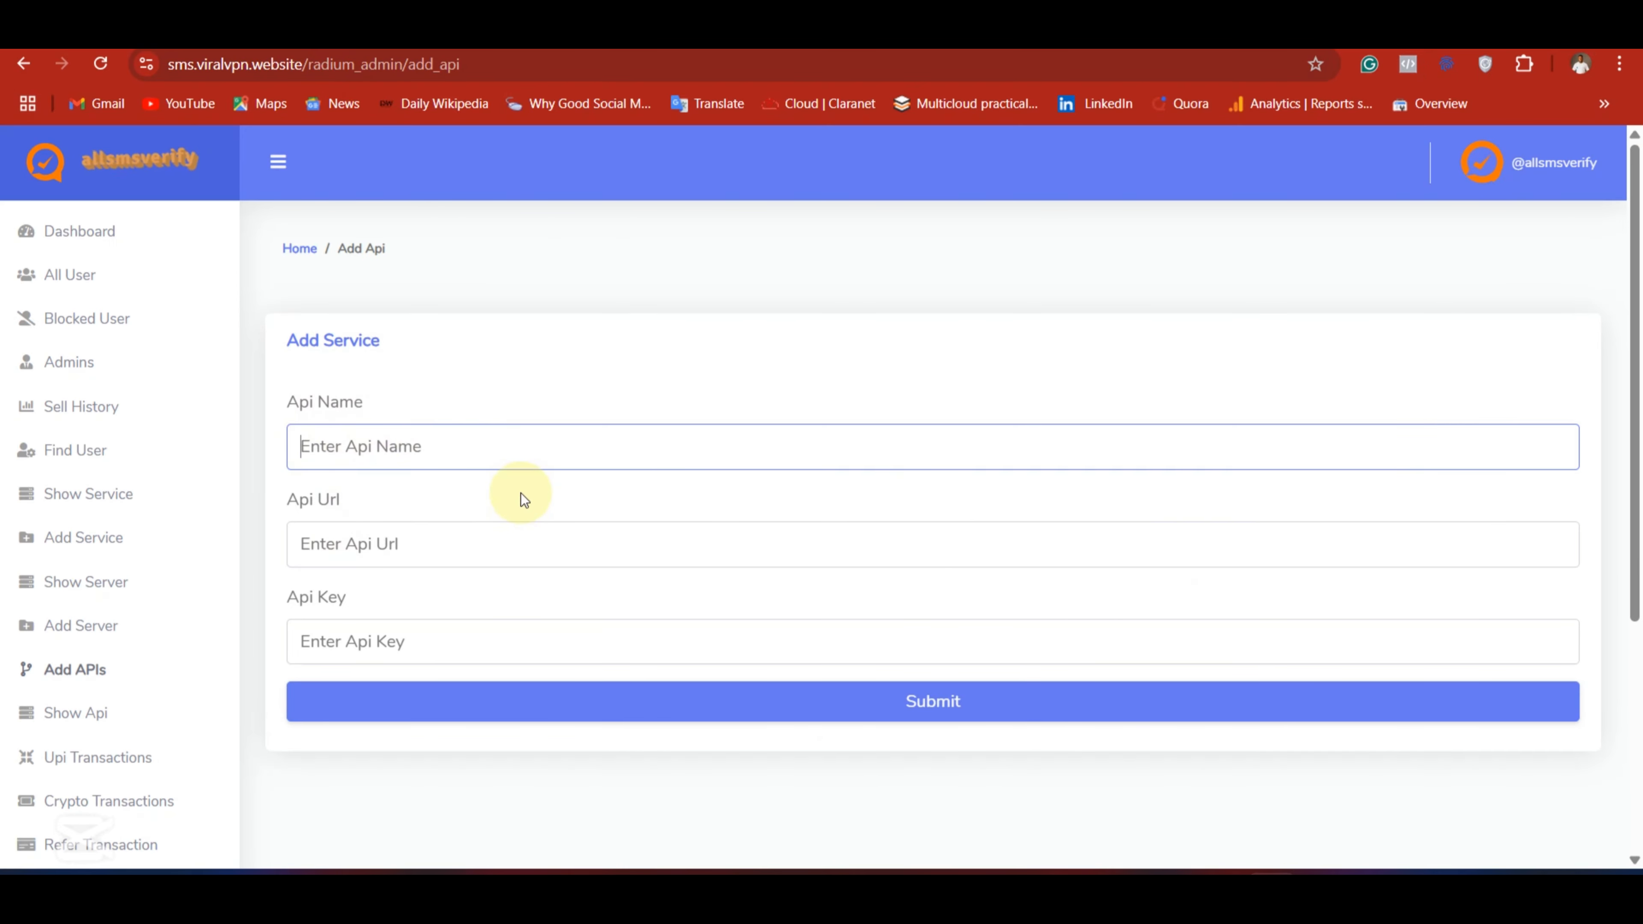
pyautogui.write('Ti')
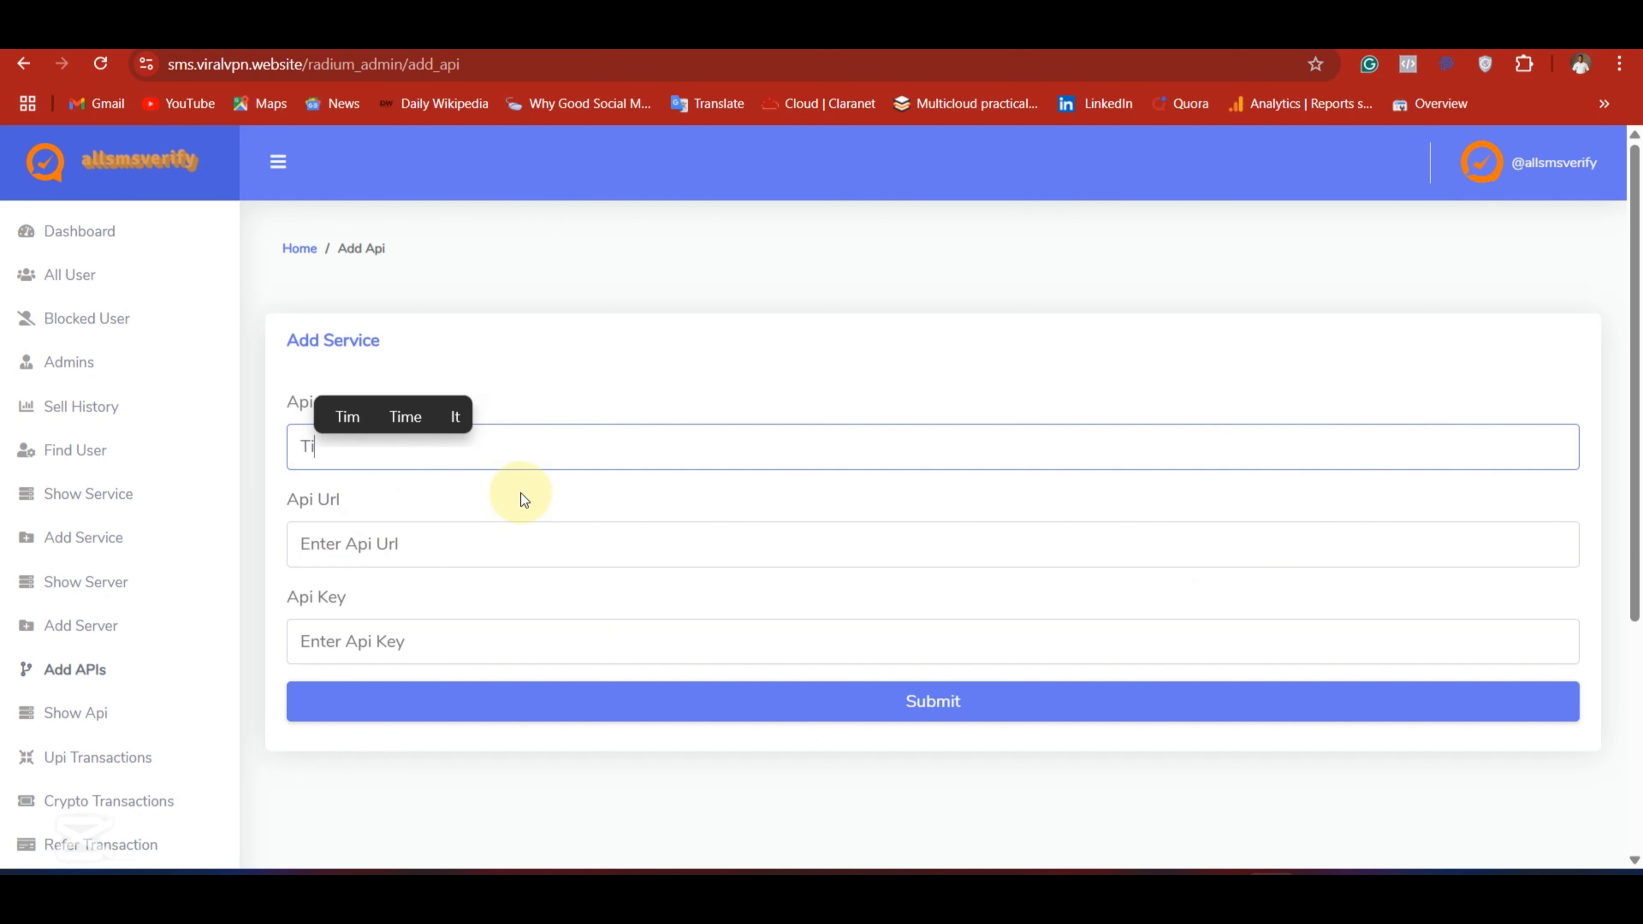
pyautogui.write('gersms')
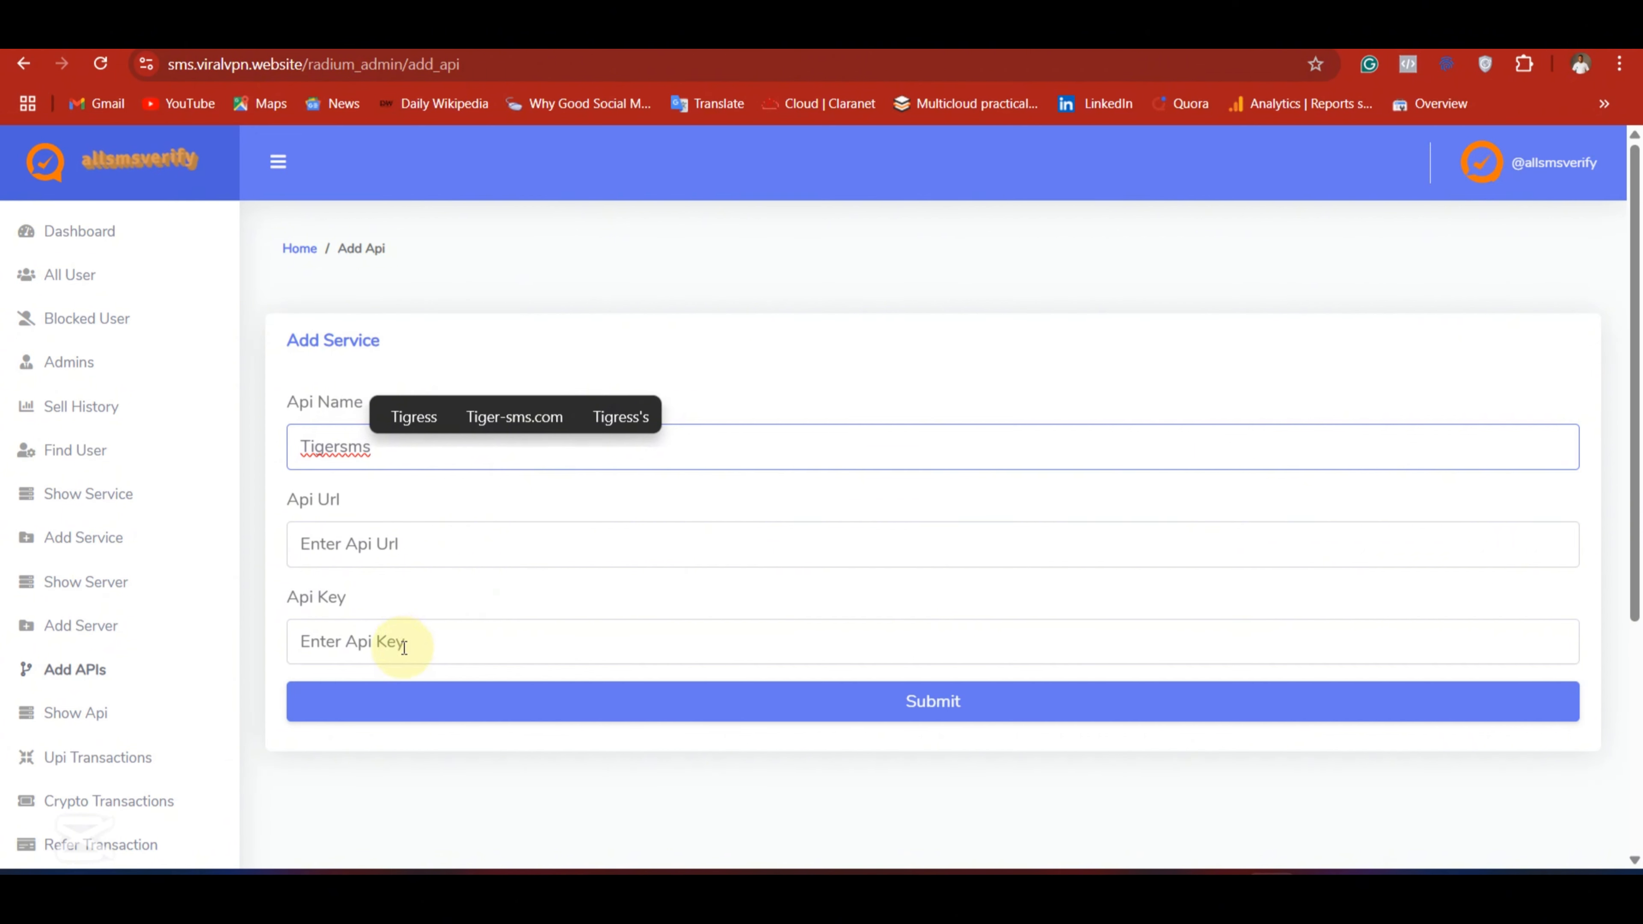
pyautogui.click(373, 645)
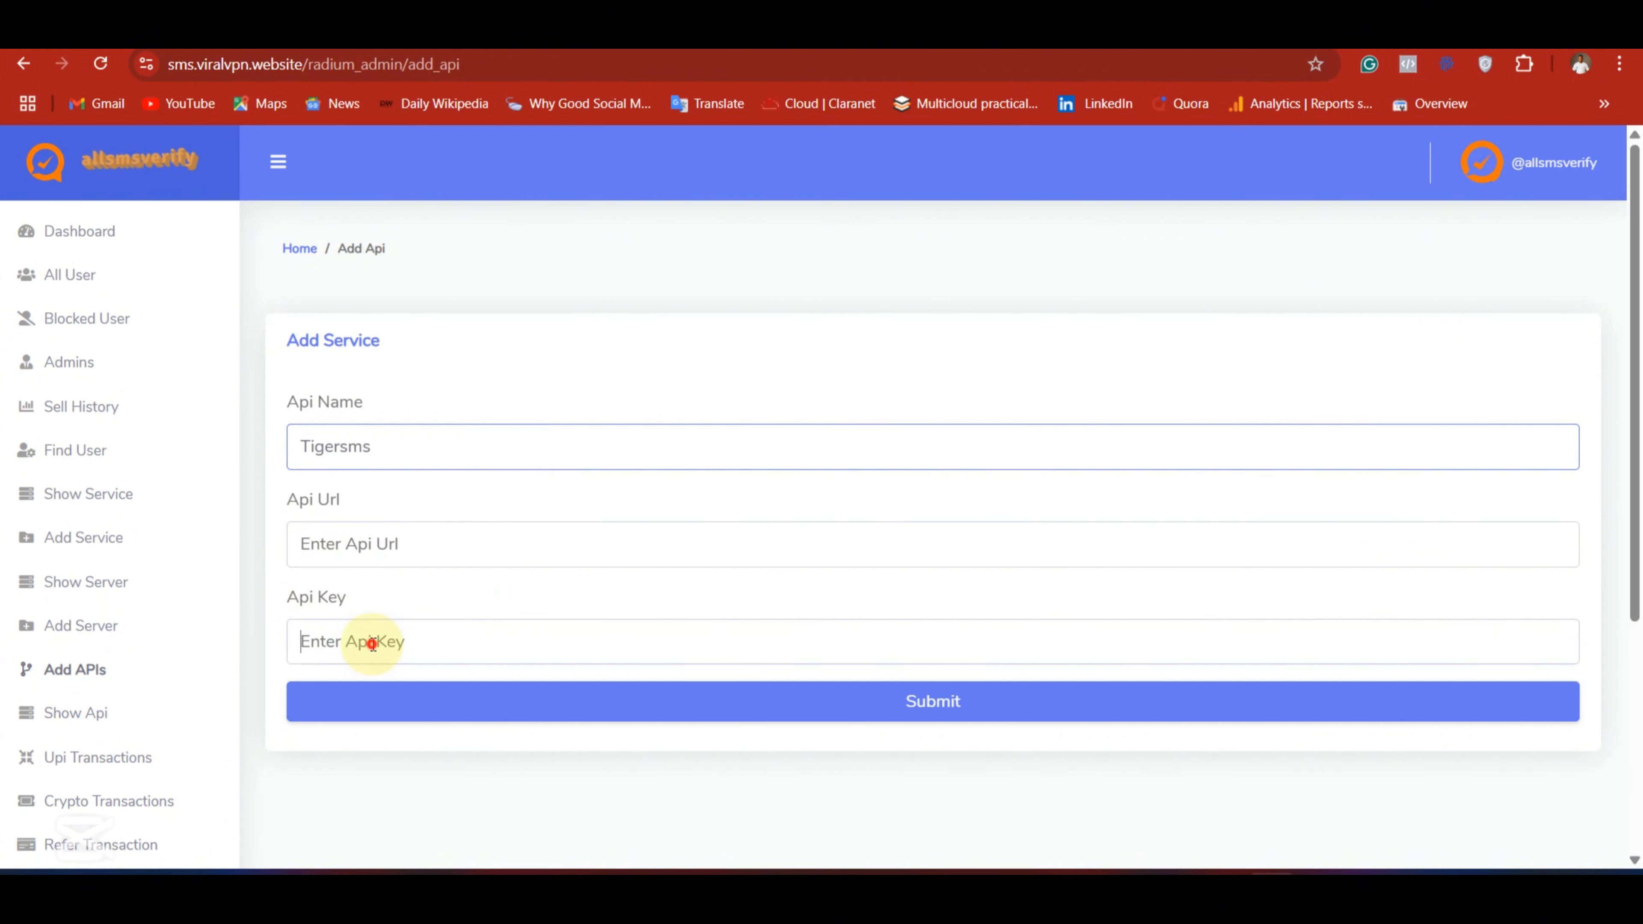
pyautogui.hotkey('ctrl', 'v')
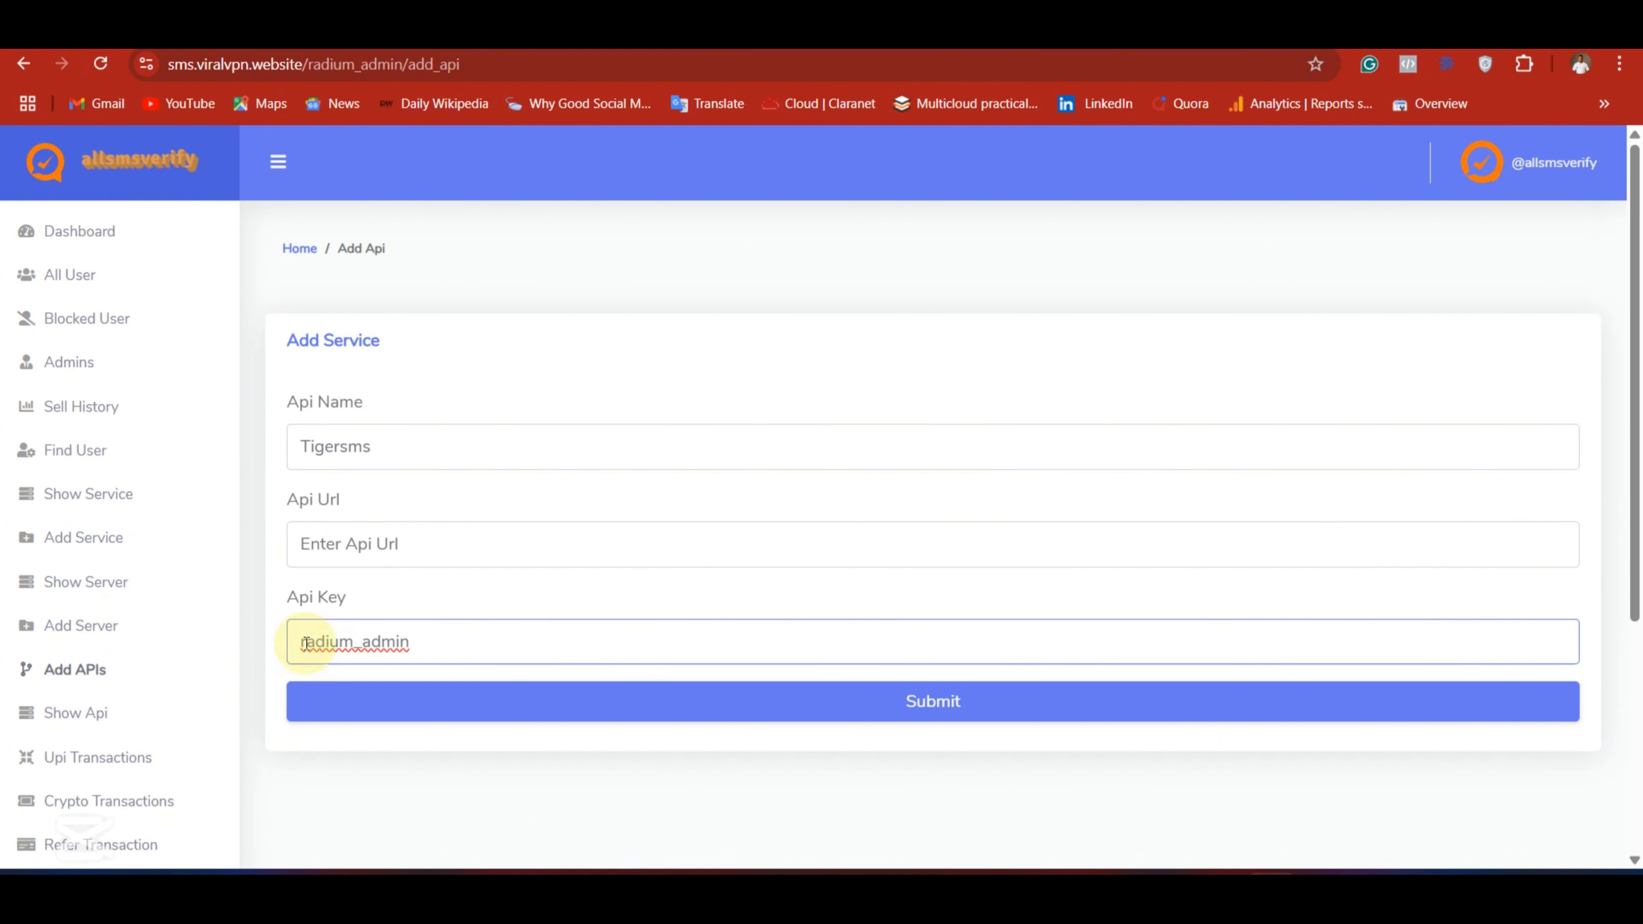
pyautogui.doubleClick(328, 643)
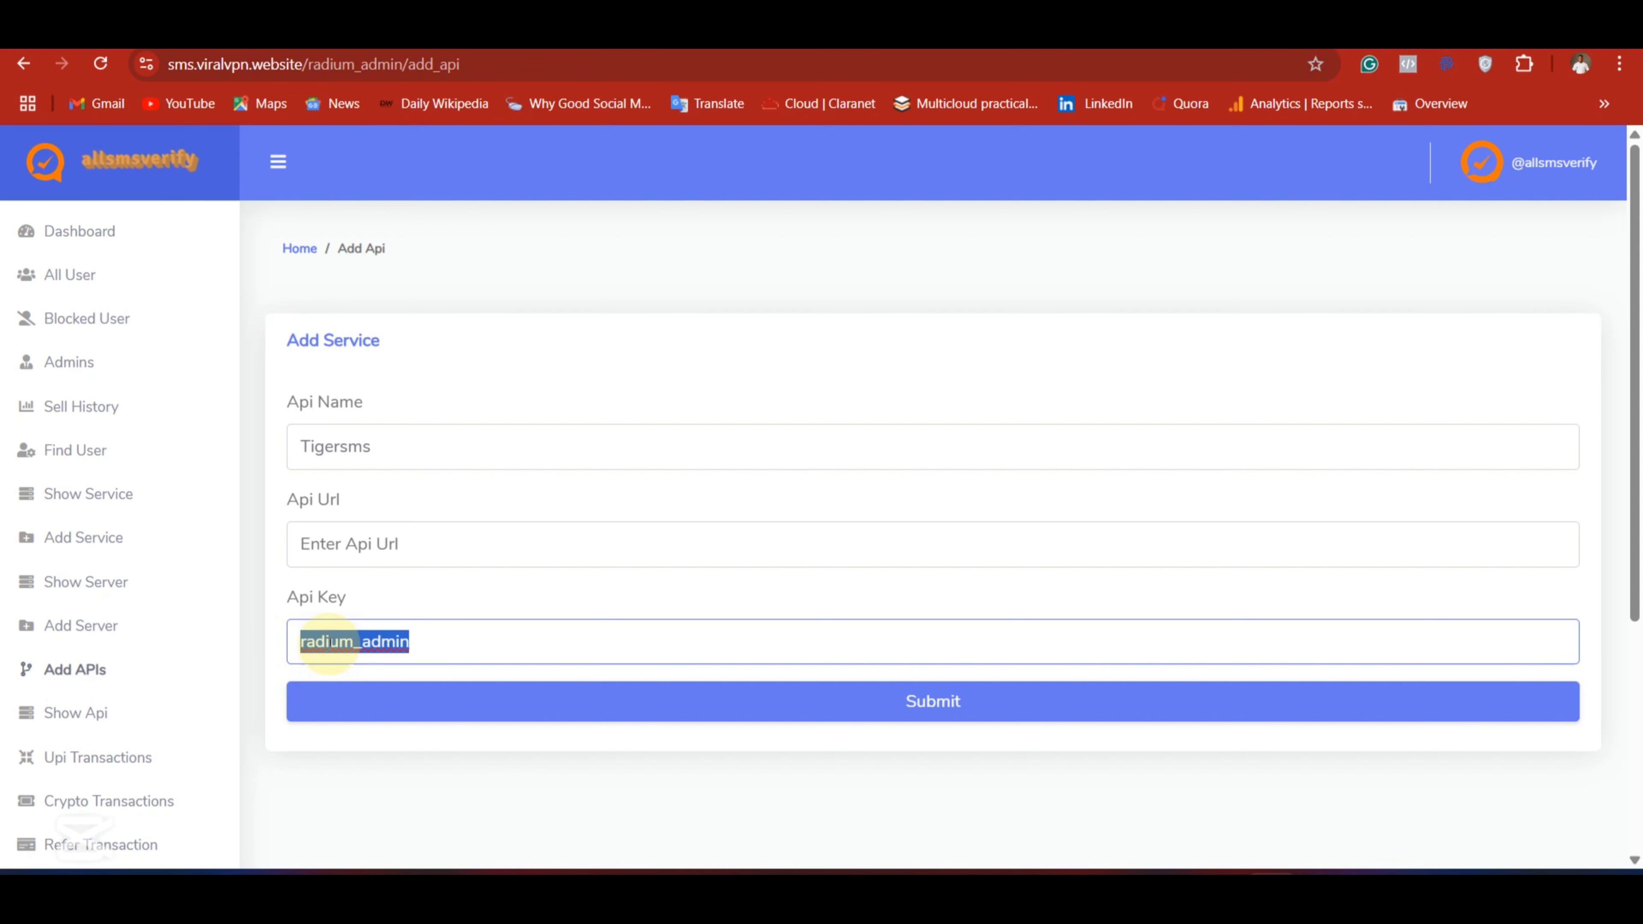
pyautogui.press('BackSpace')
# Copy the account's API key from the Tiger SMS cabinet and paste it as the Api Key in the Add Api form
pyautogui.click(485, 23)
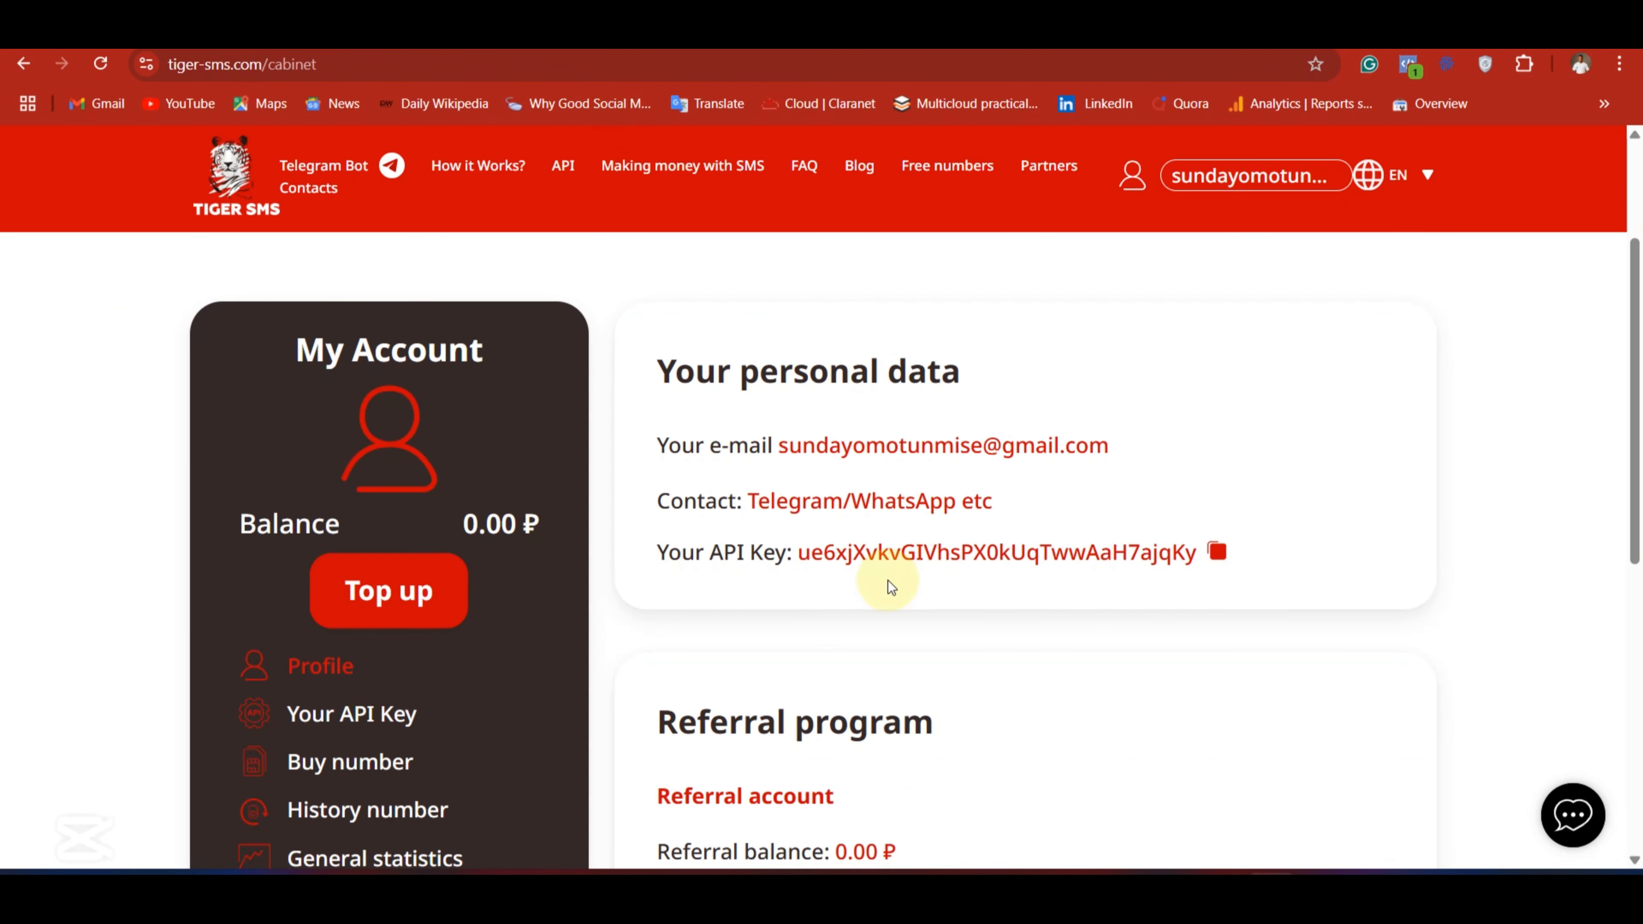
pyautogui.click(1211, 554)
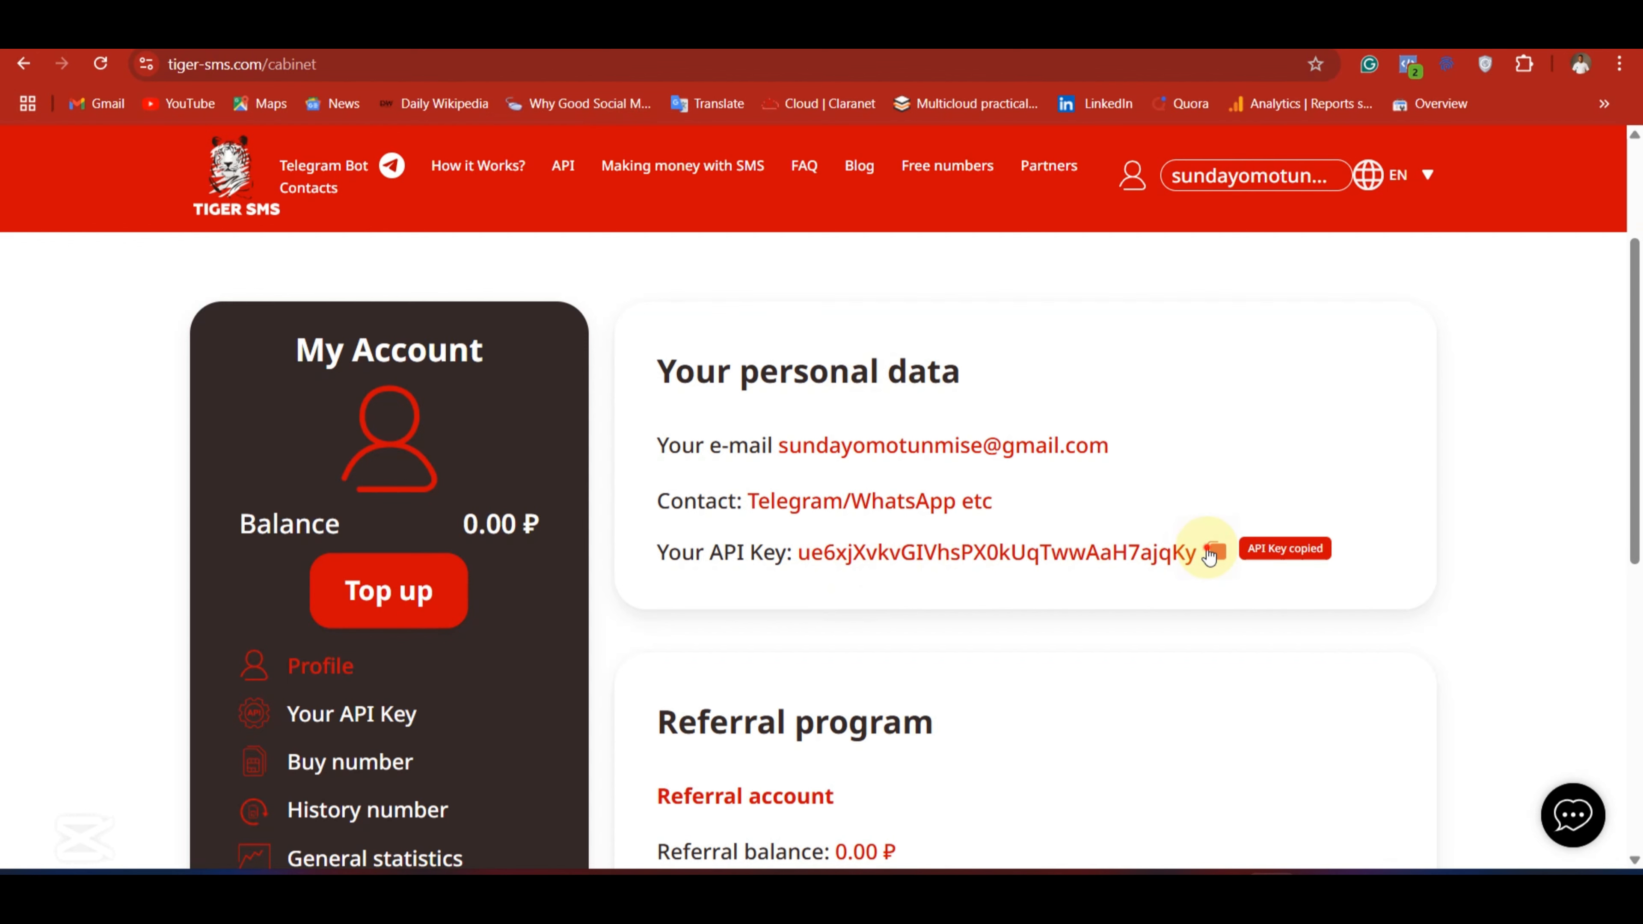
pyautogui.click(265, 25)
pyautogui.hotkey('ctrl', 'v')
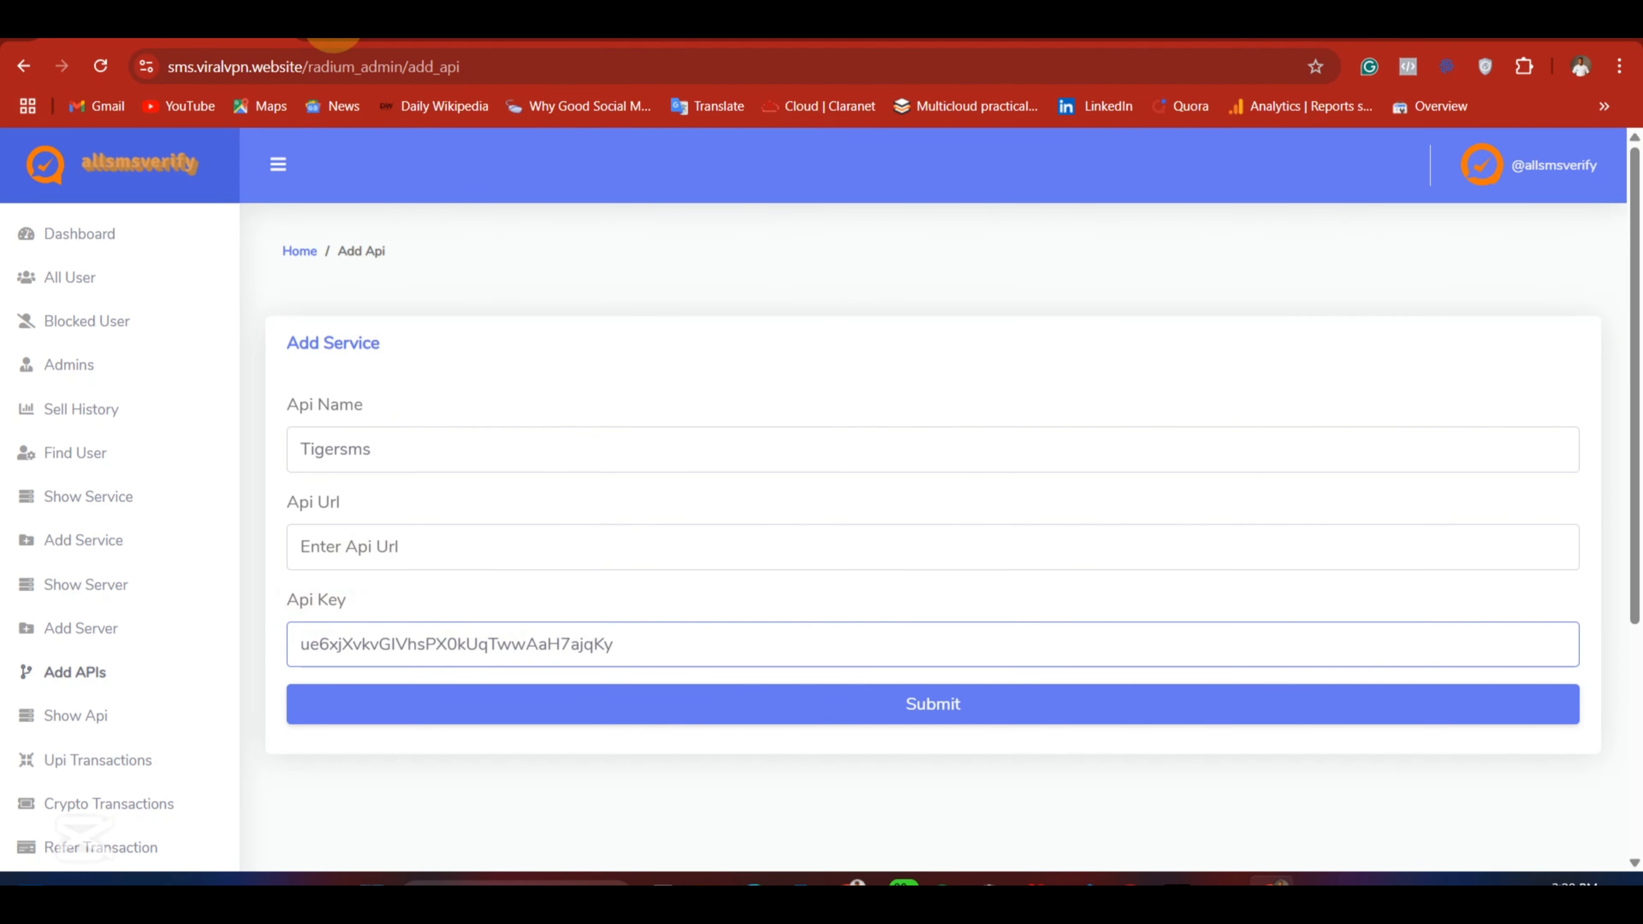
# Copy the domain tiger-sms.com from the Tiger SMS cabinet's address and paste it as the Api Url
pyautogui.click(382, 26)
pyautogui.click(251, 71)
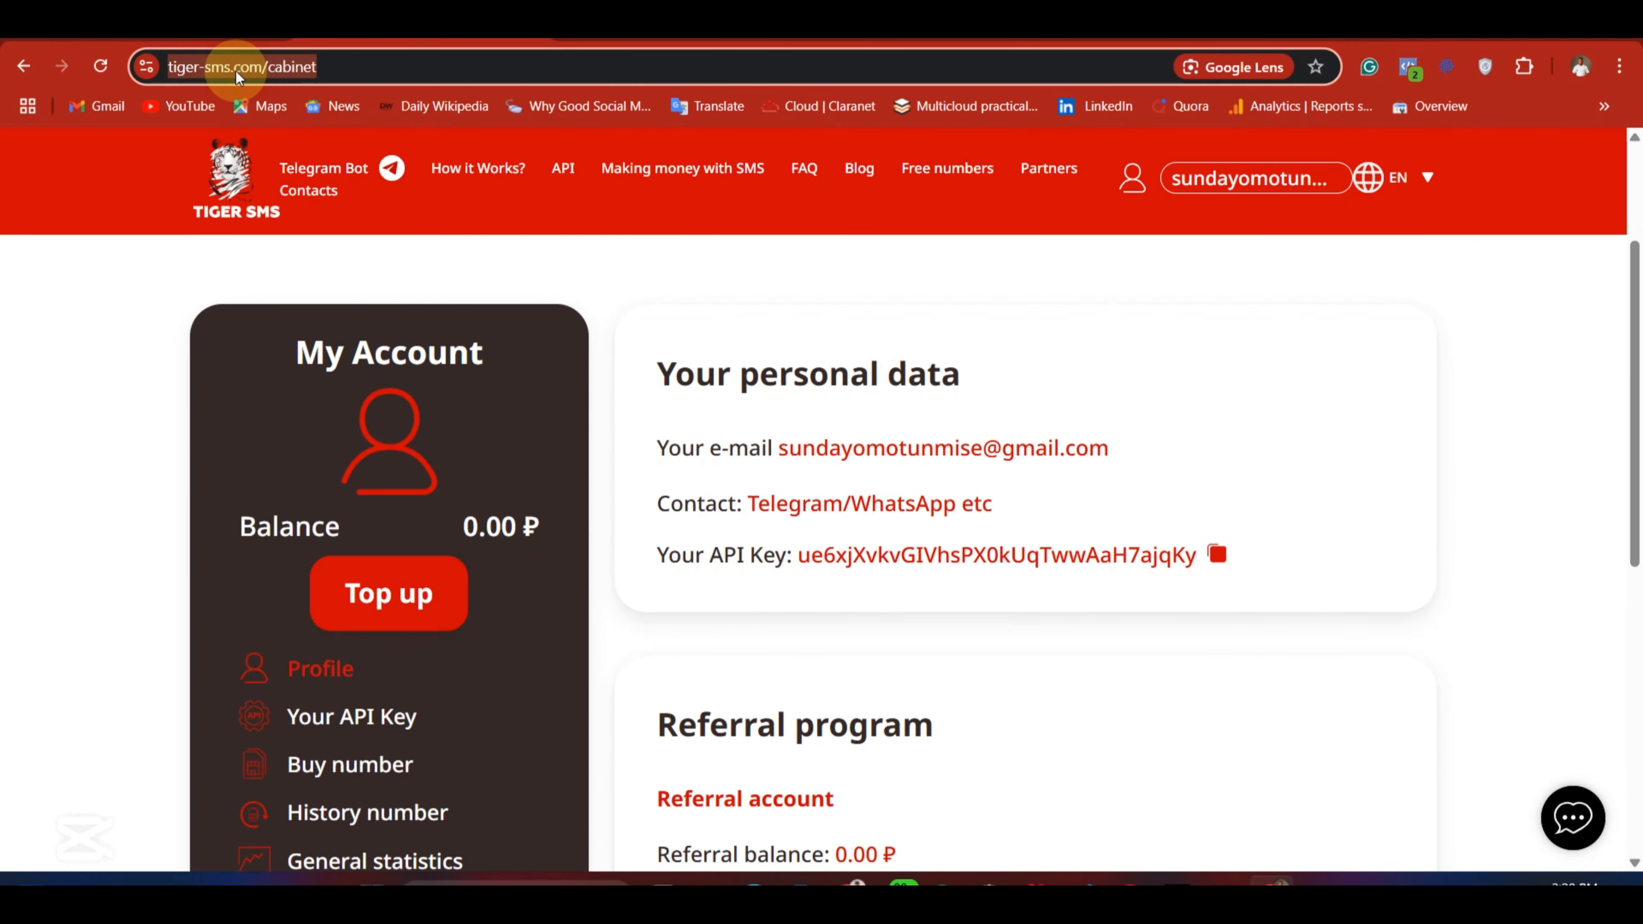
pyautogui.click(236, 71)
pyautogui.moveTo(216, 70); pyautogui.dragTo(307, 70)
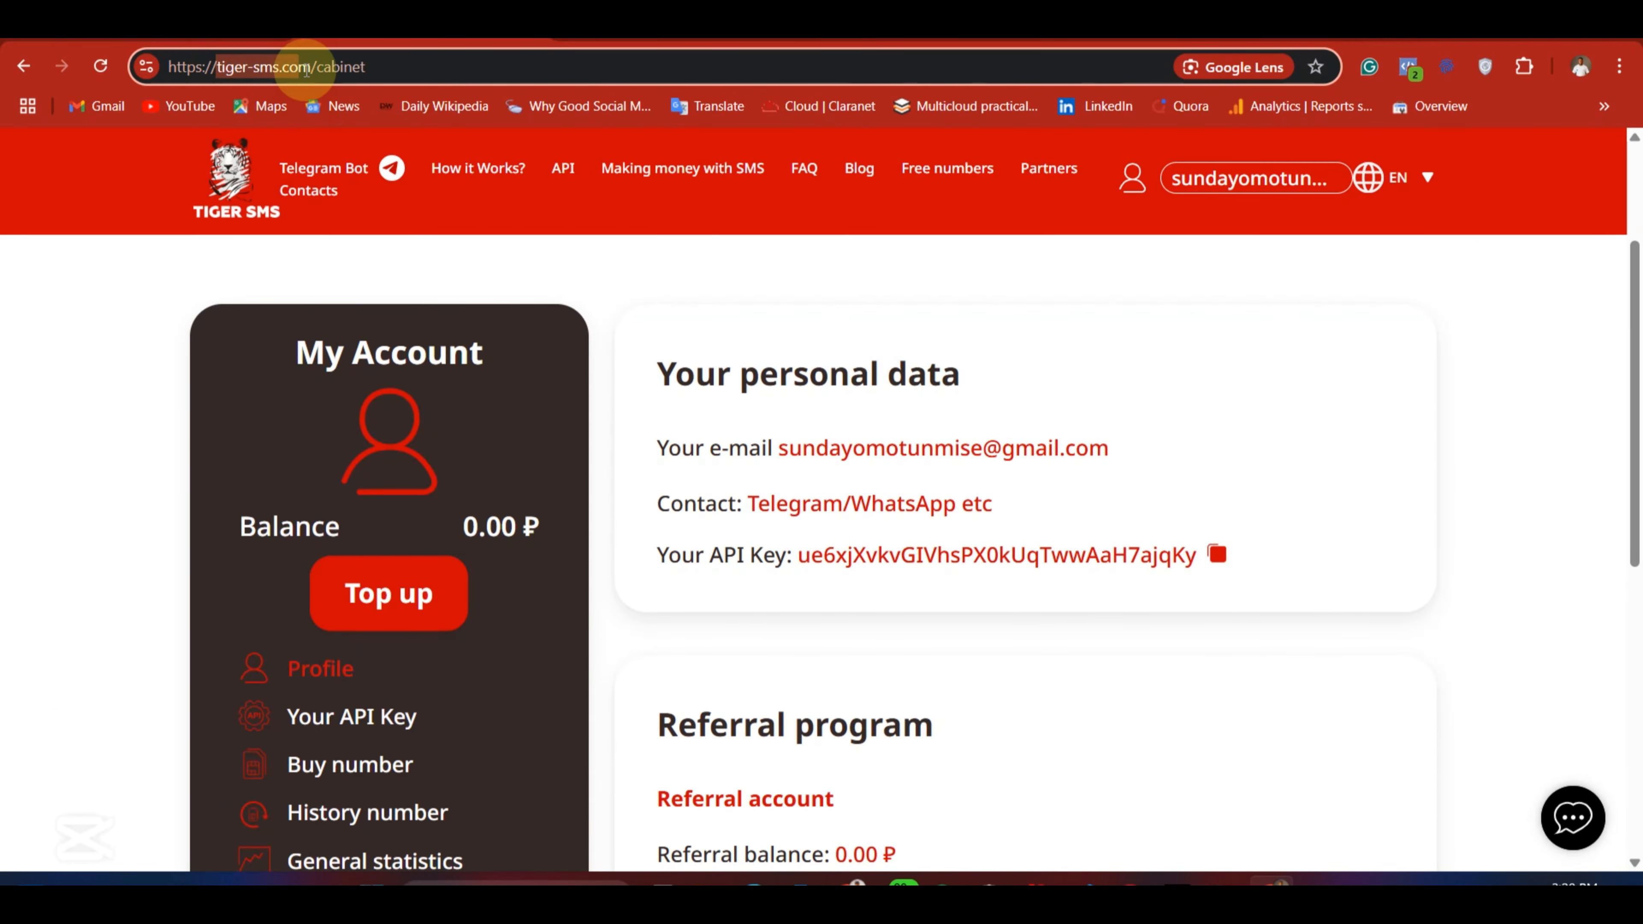
pyautogui.rightClick(308, 68)
pyautogui.click(411, 268)
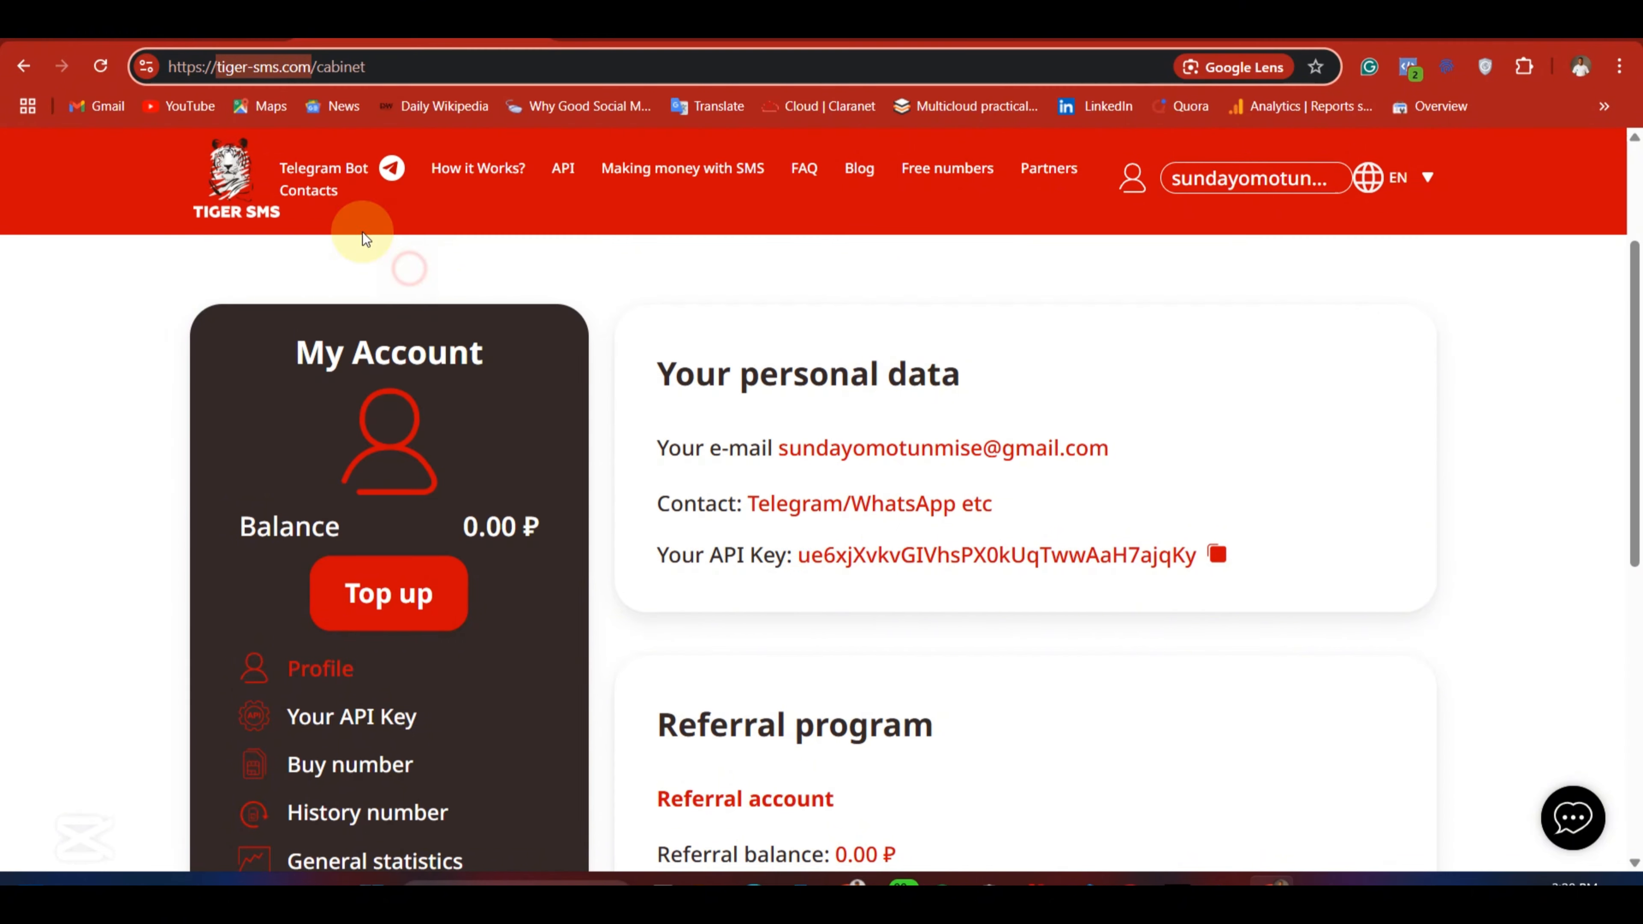
pyautogui.click(190, 19)
pyautogui.click(421, 547)
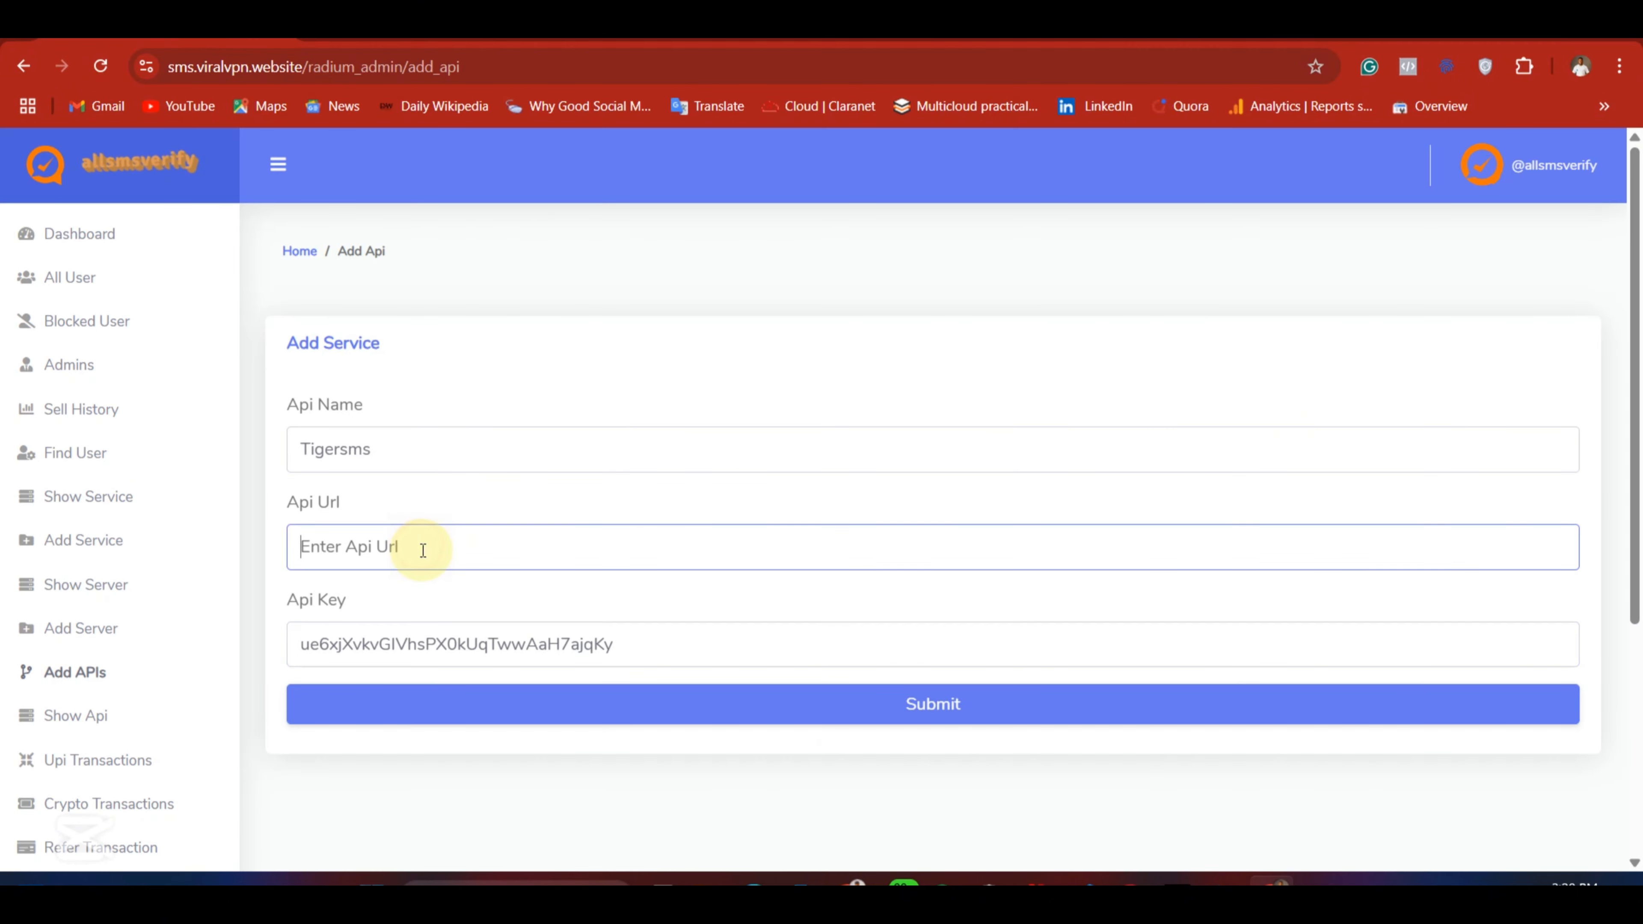
pyautogui.hotkey('ctrl', 'v')
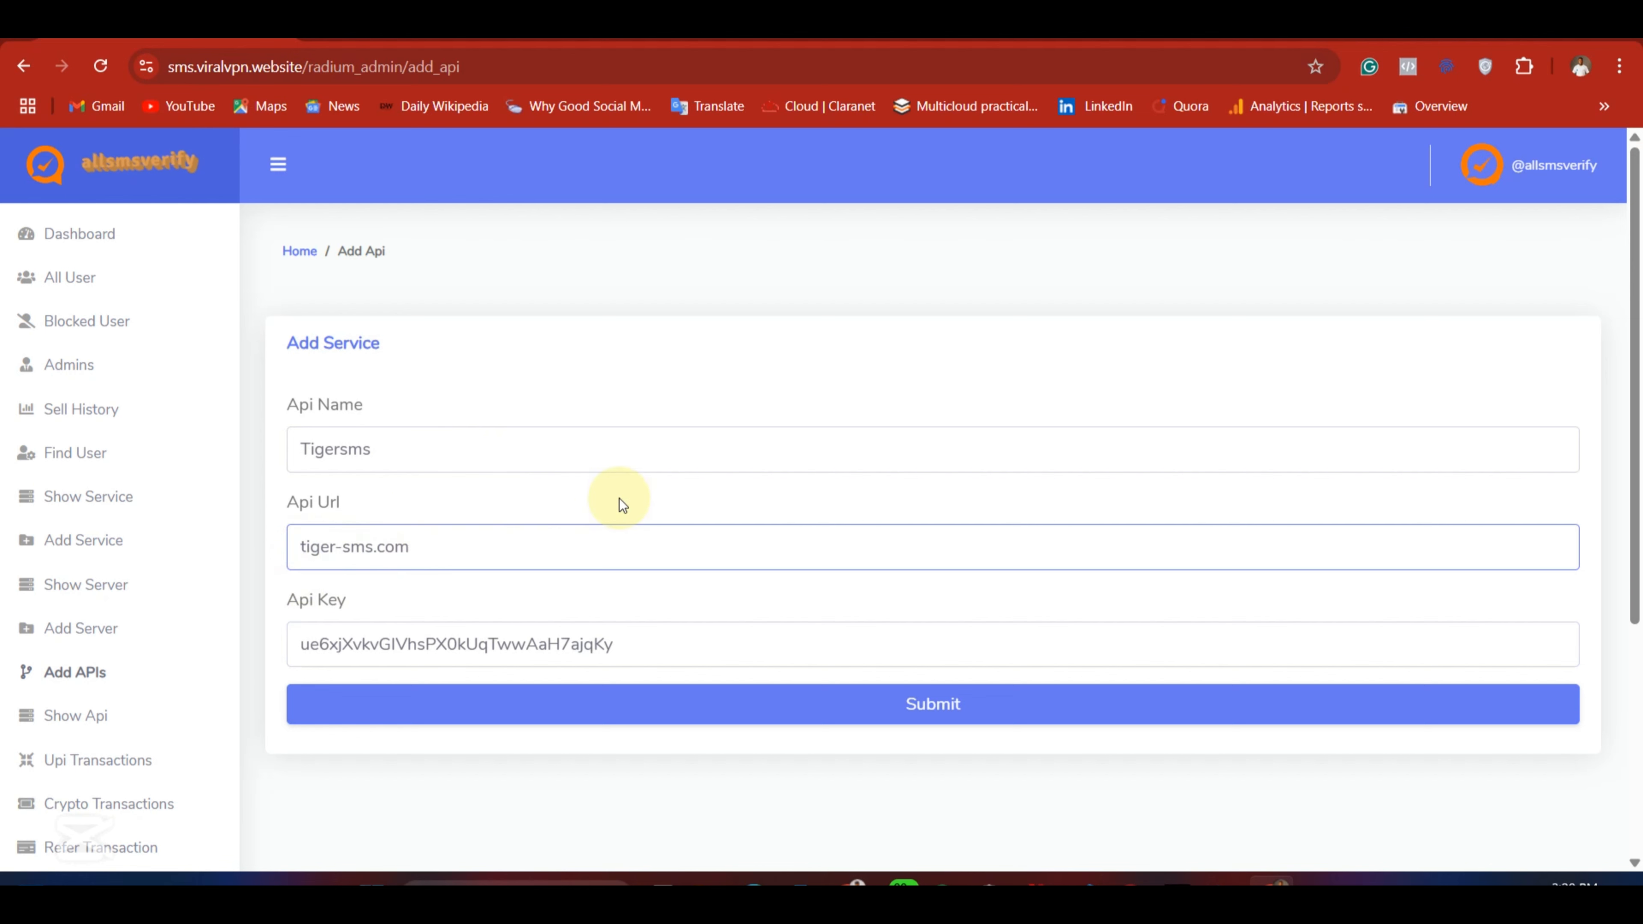
pyautogui.write('api.')
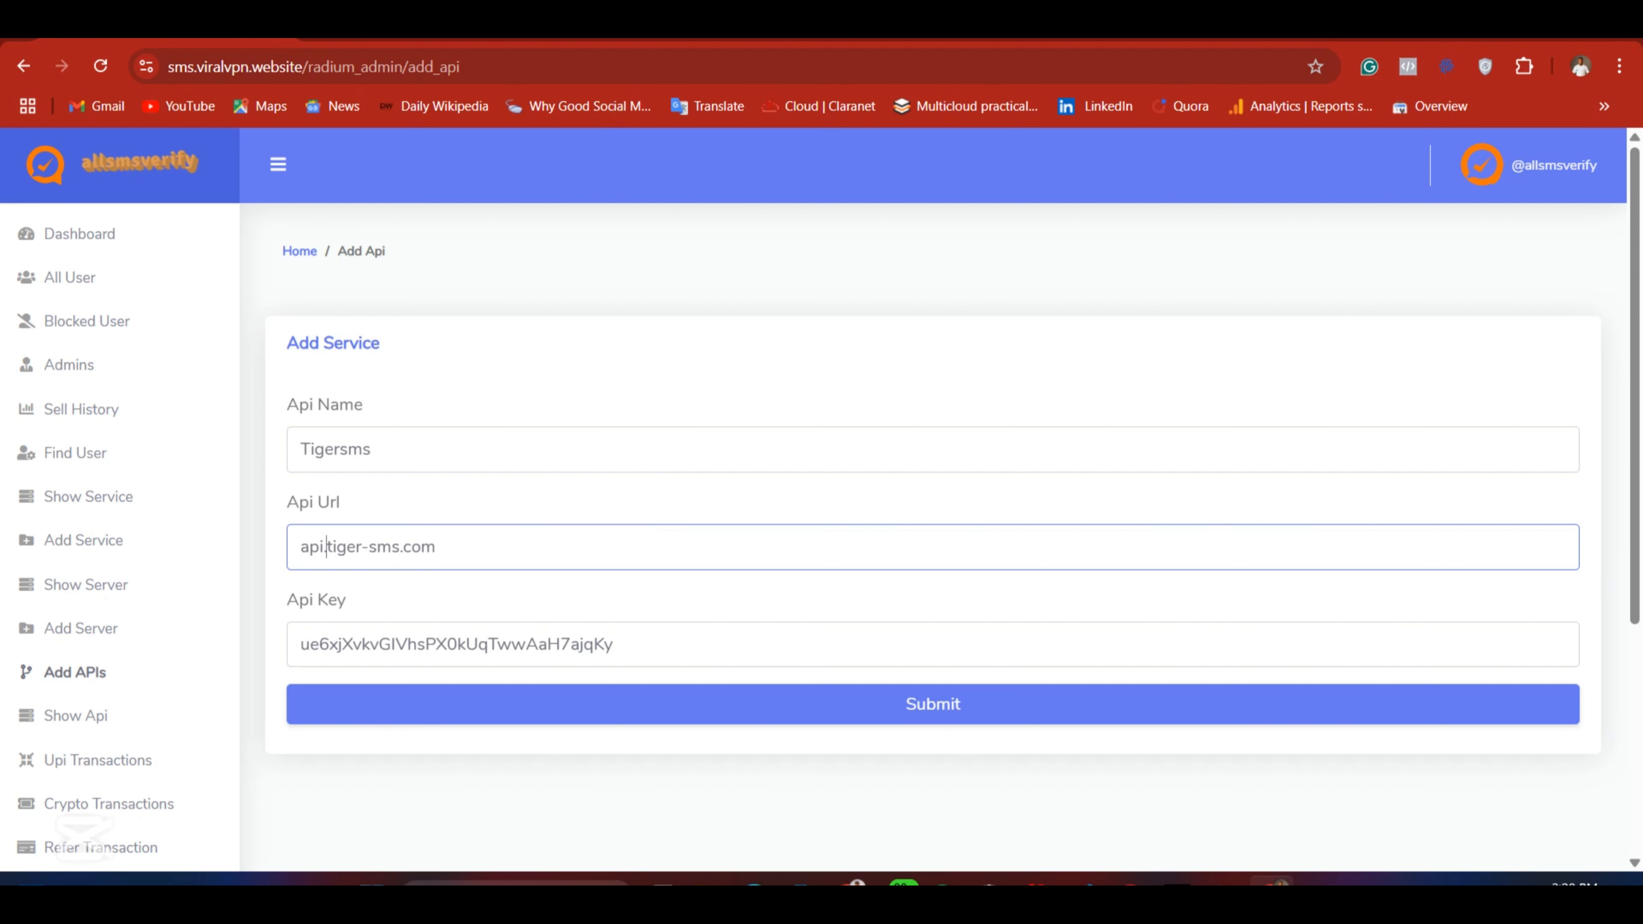
pyautogui.click(302, 547)
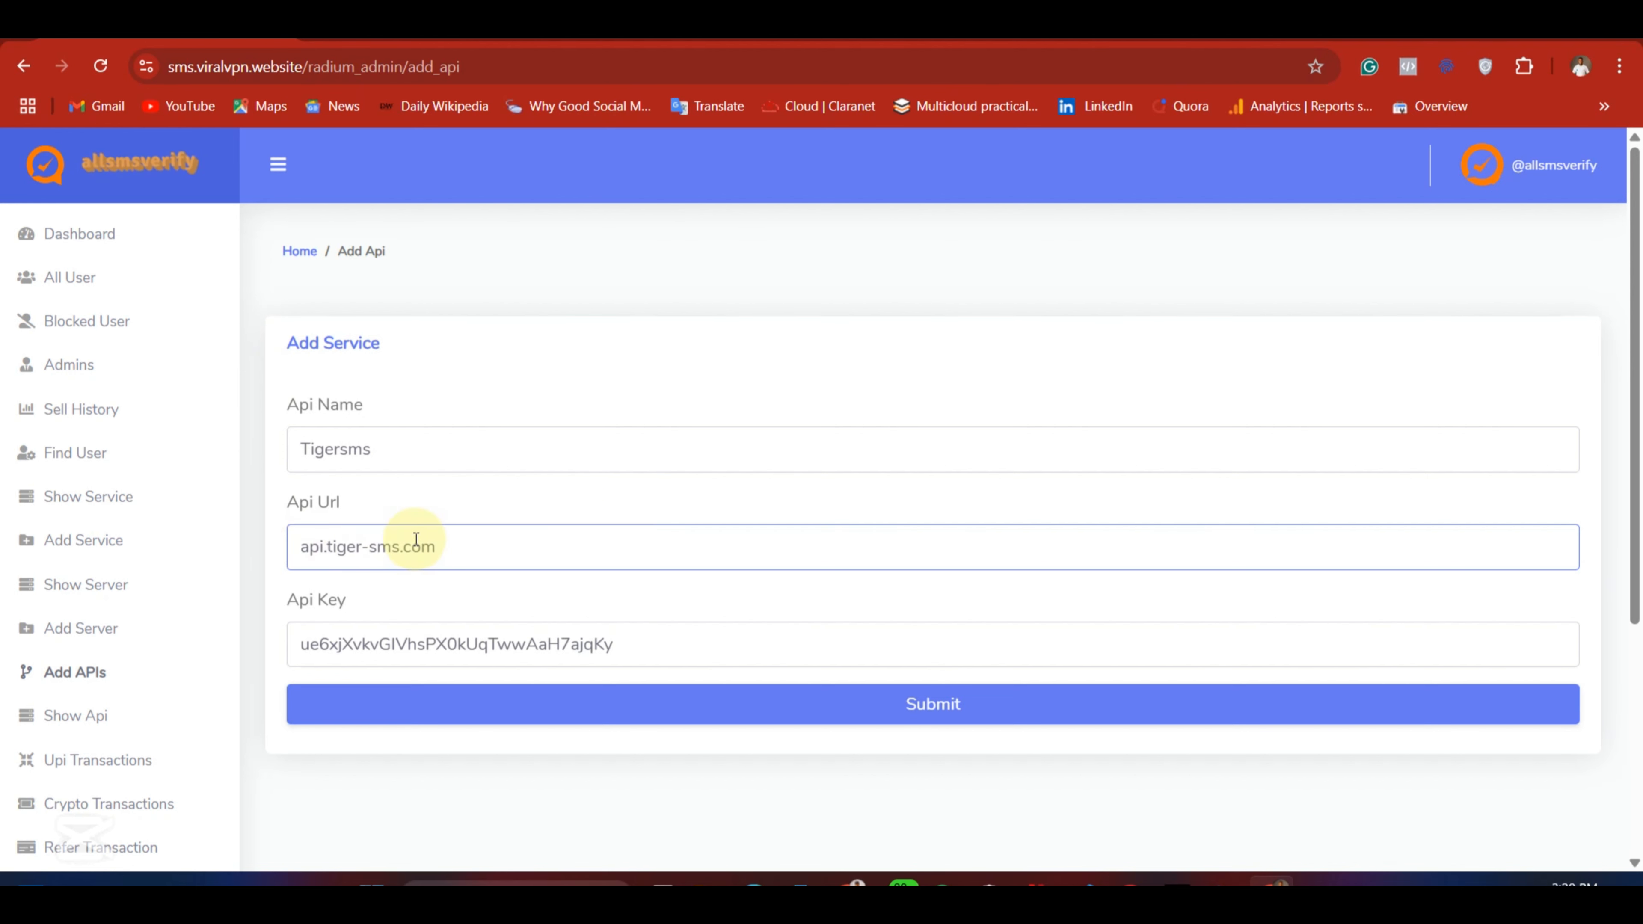
pyautogui.write('https://')
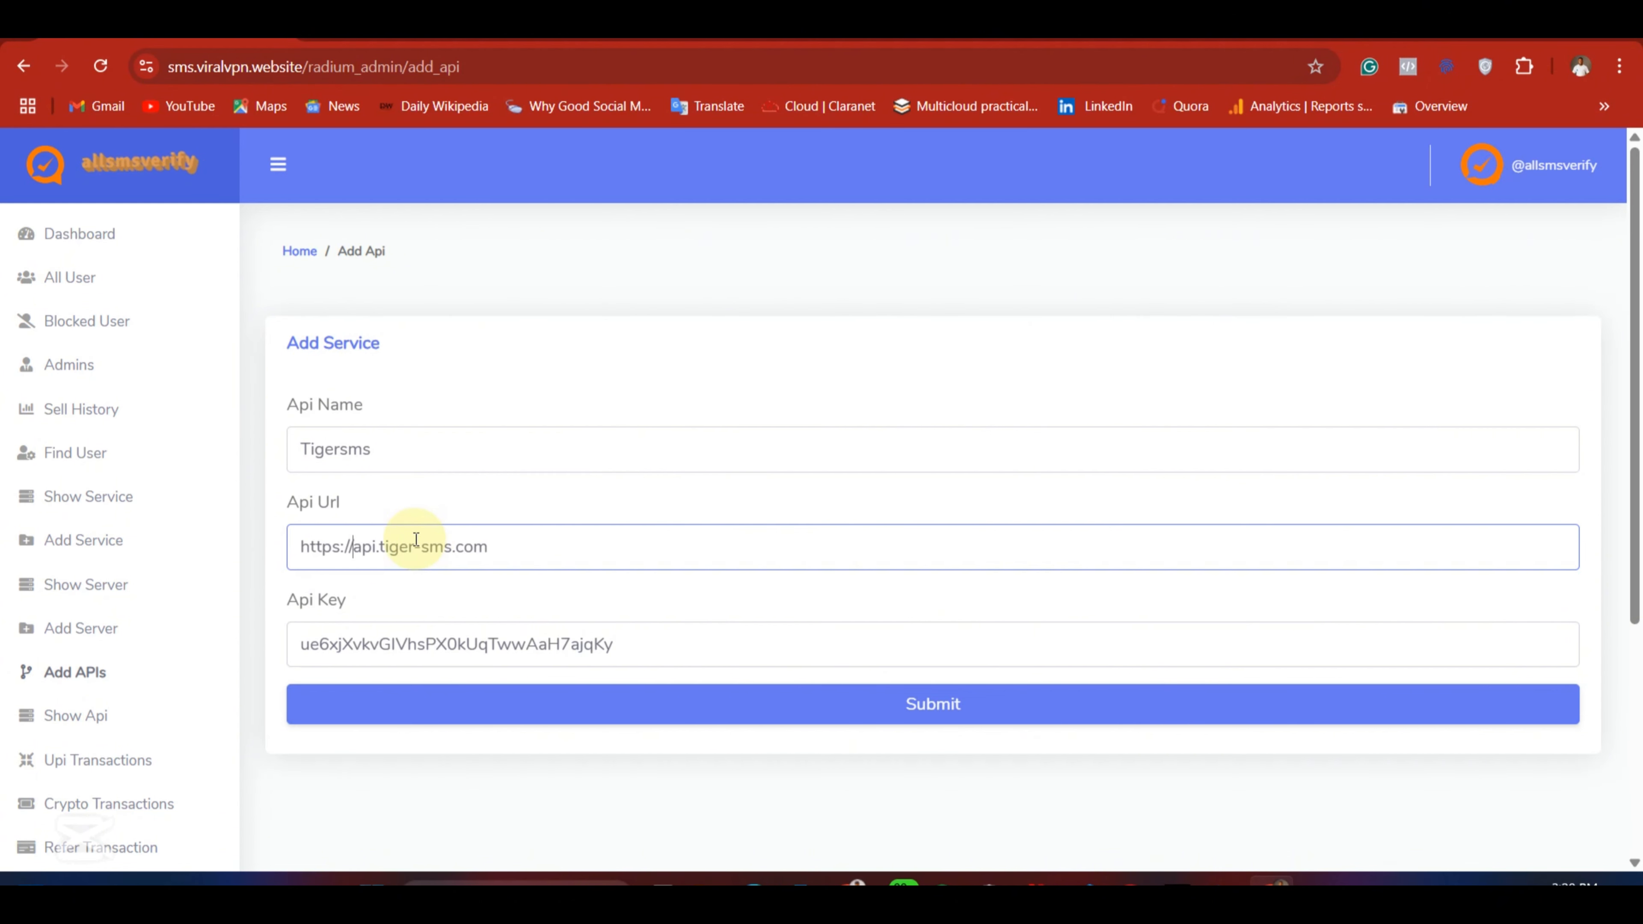
pyautogui.click(528, 710)
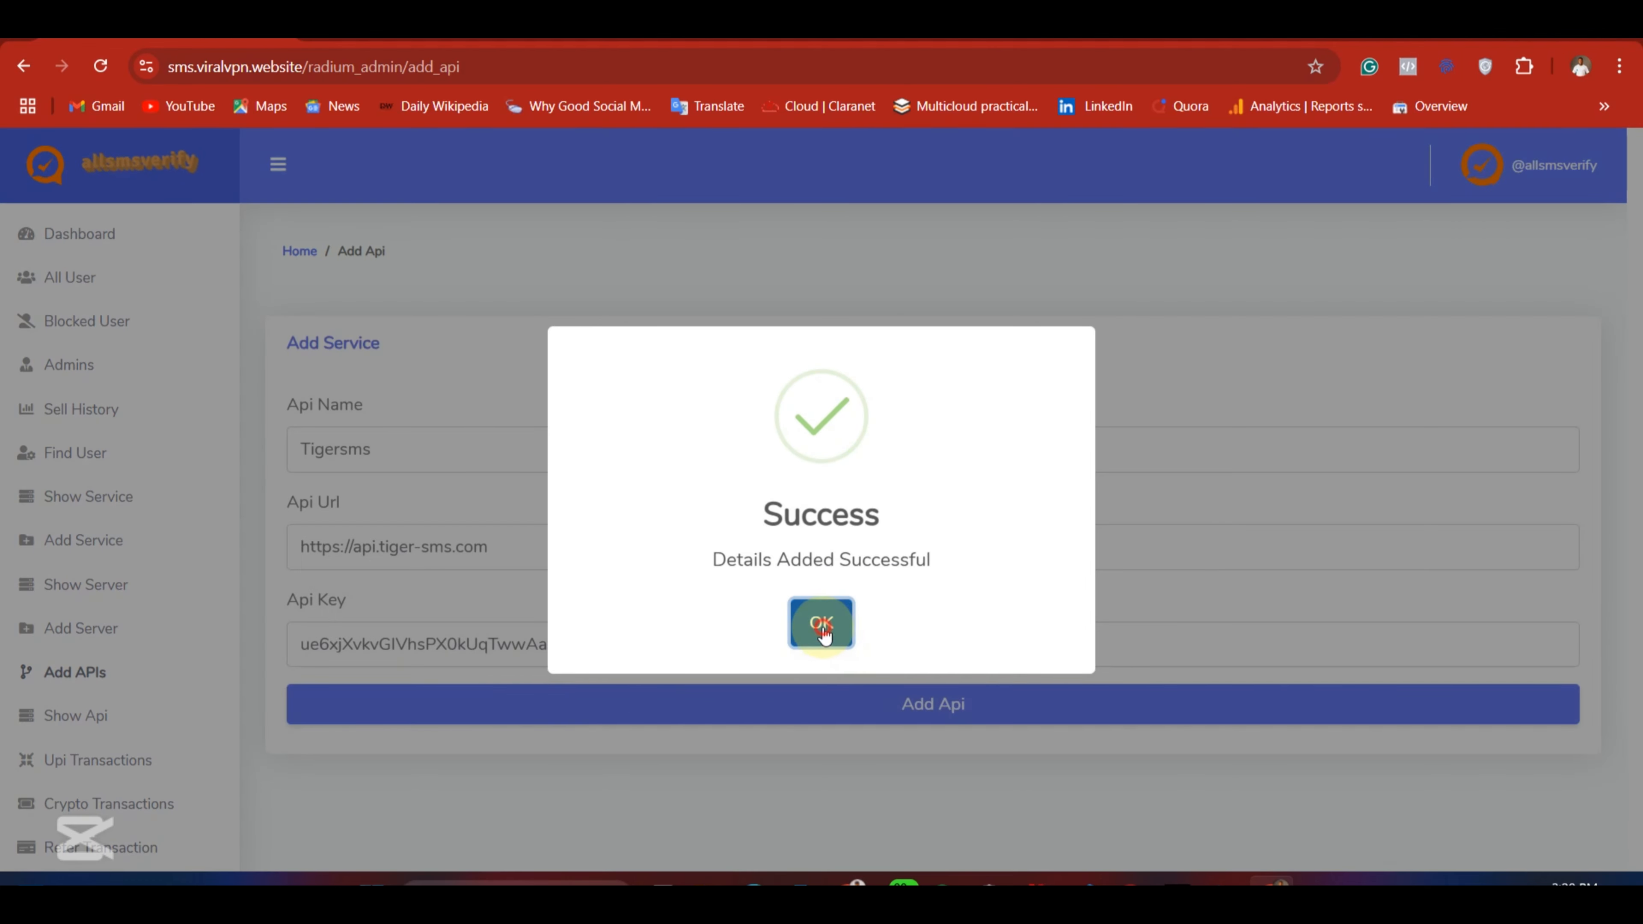
pyautogui.click(823, 622)
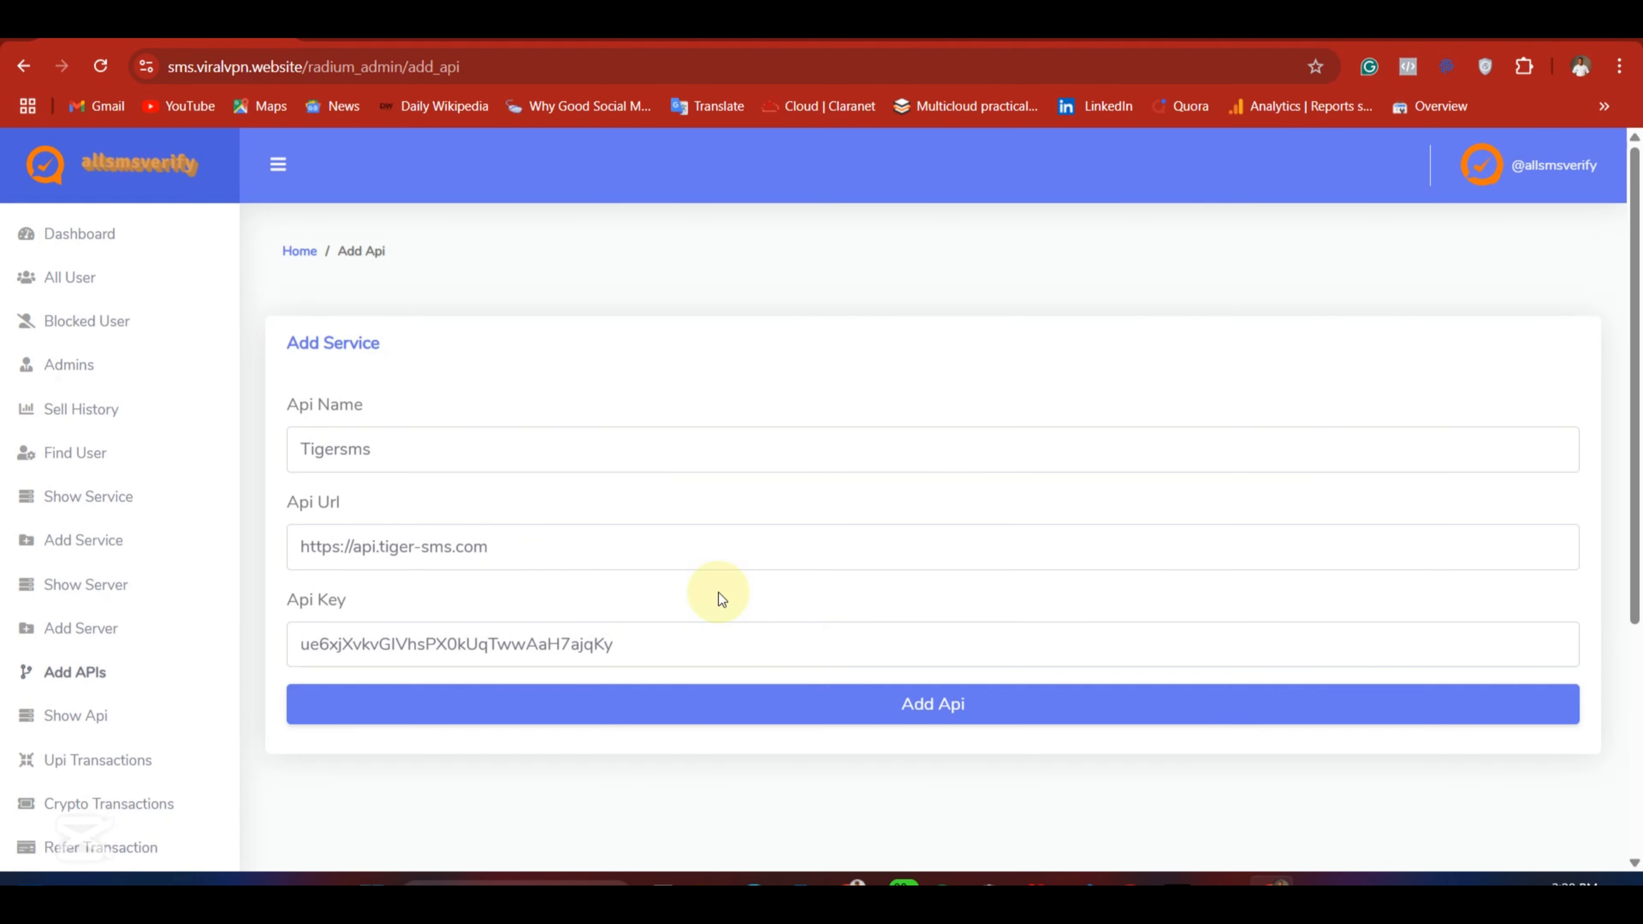
# Open the list of configured APIs and check the balance of the Tigersms entry
pyautogui.click(70, 716)
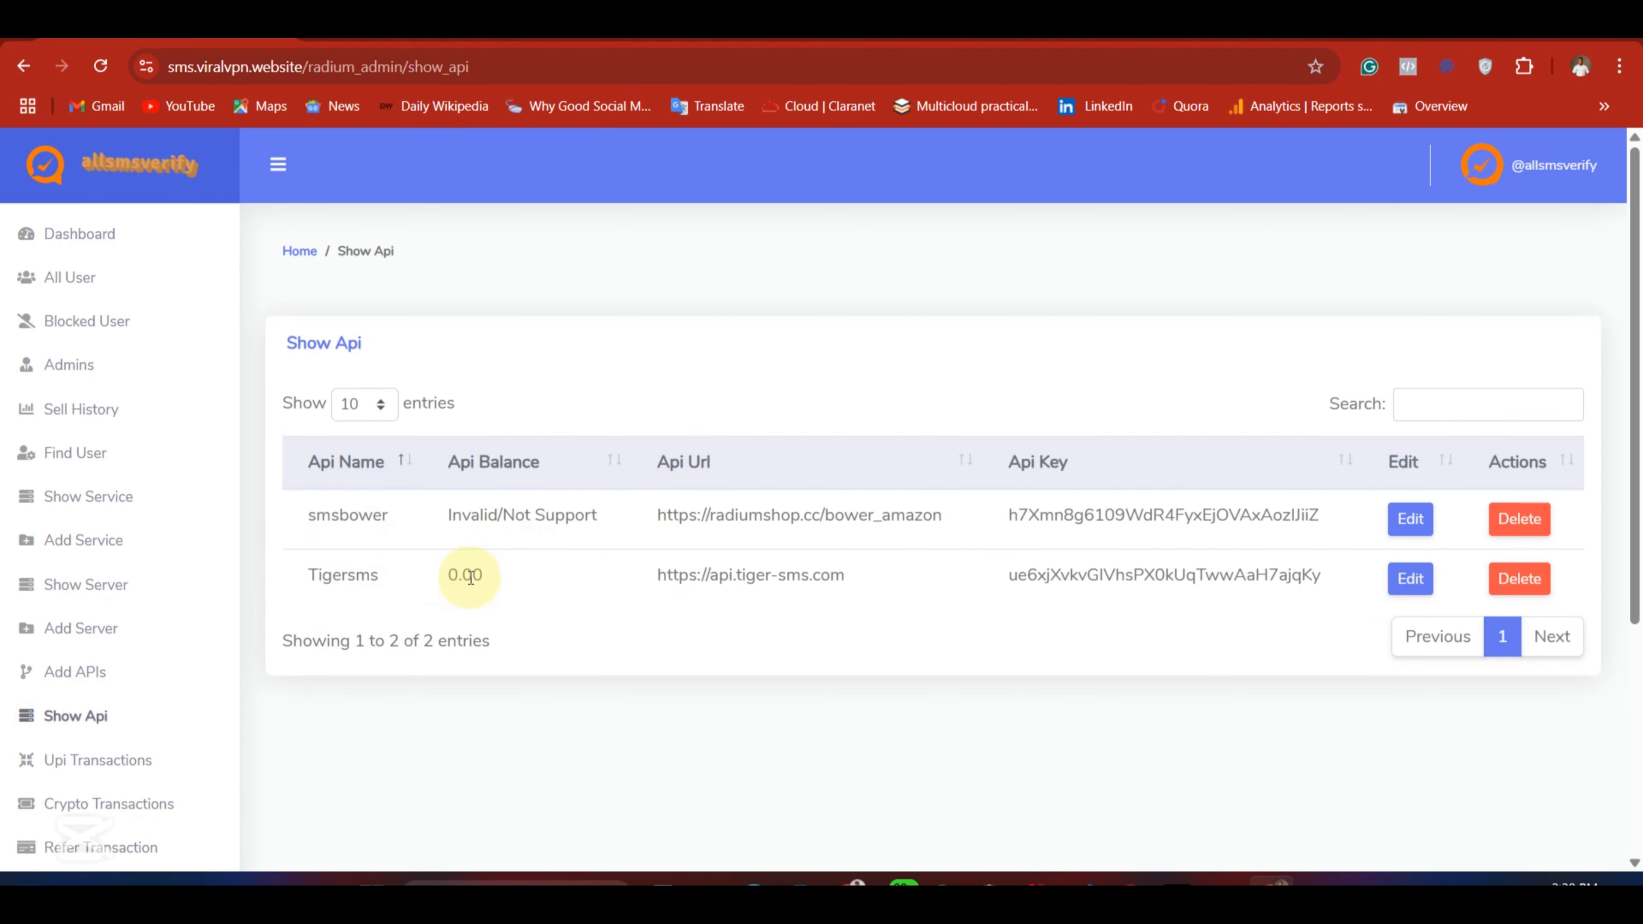
pyautogui.moveTo(446, 576); pyautogui.dragTo(502, 576)
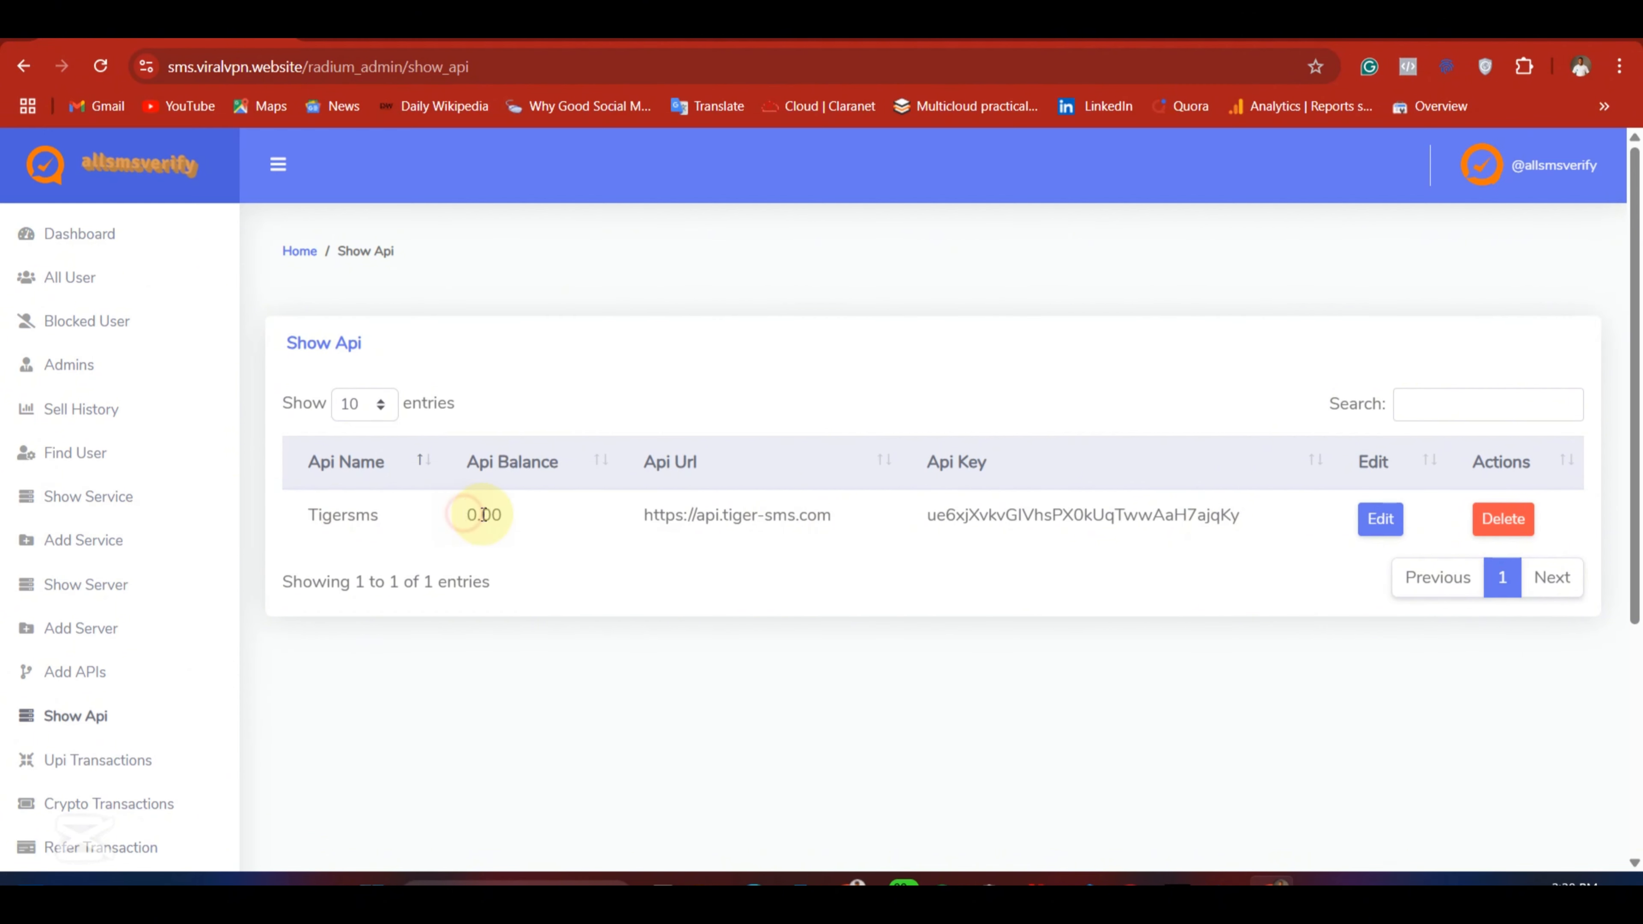
pyautogui.moveTo(467, 514); pyautogui.dragTo(508, 518)
pyautogui.click(533, 578)
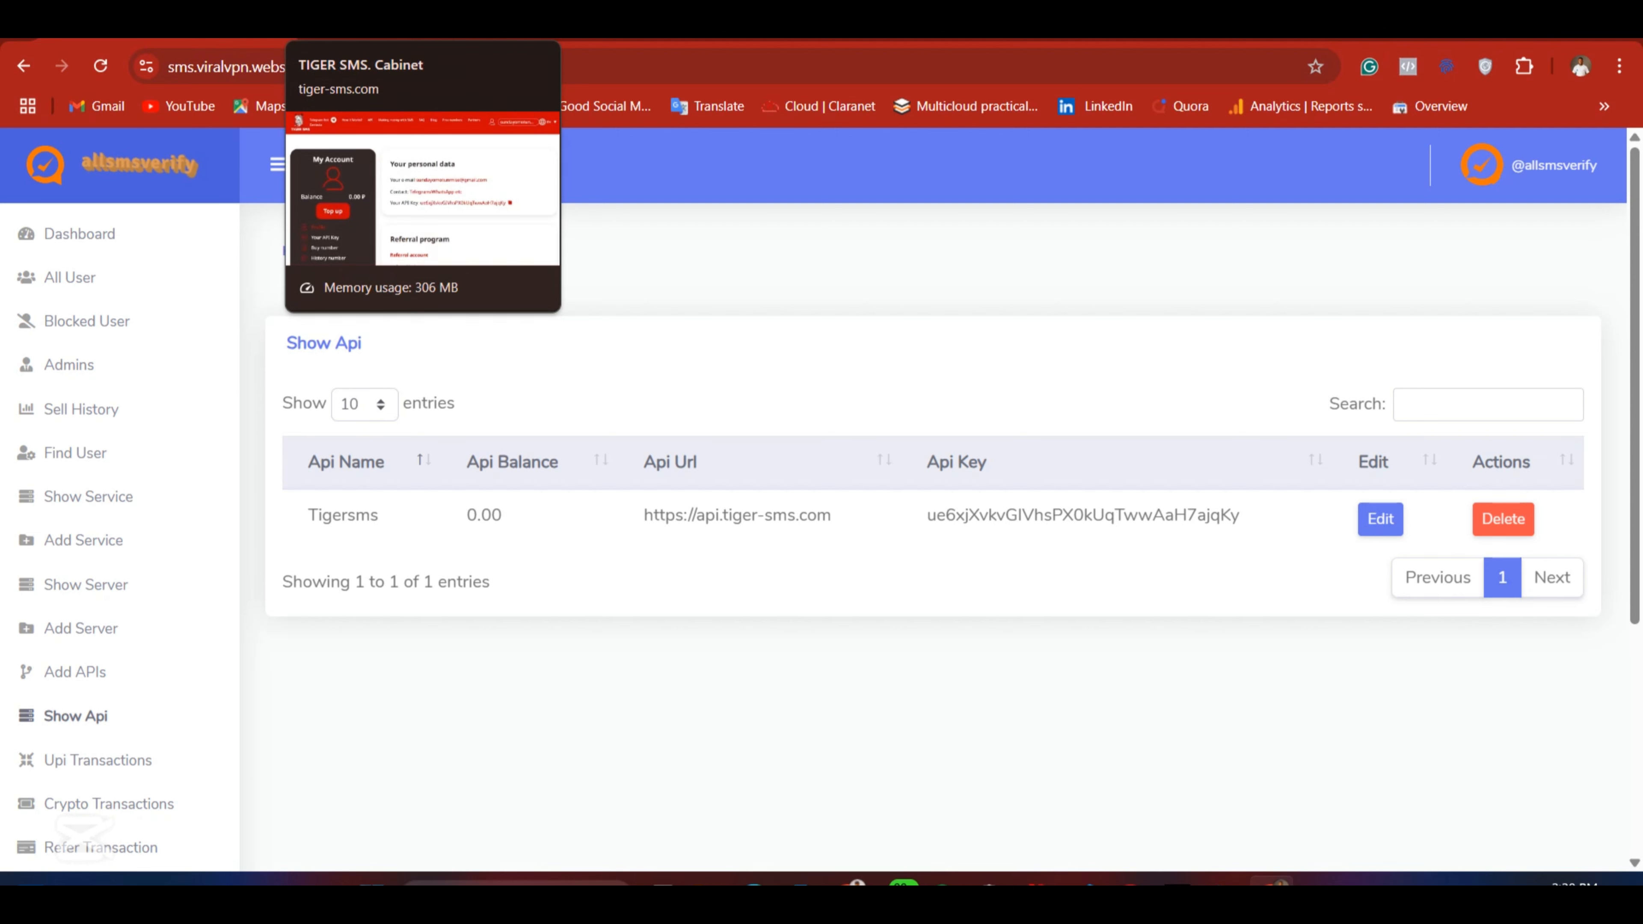
# Compare the balance and profile in the Tiger SMS cabinet with the Tigersms entry in the admin panel's API list
pyautogui.click(421, 41)
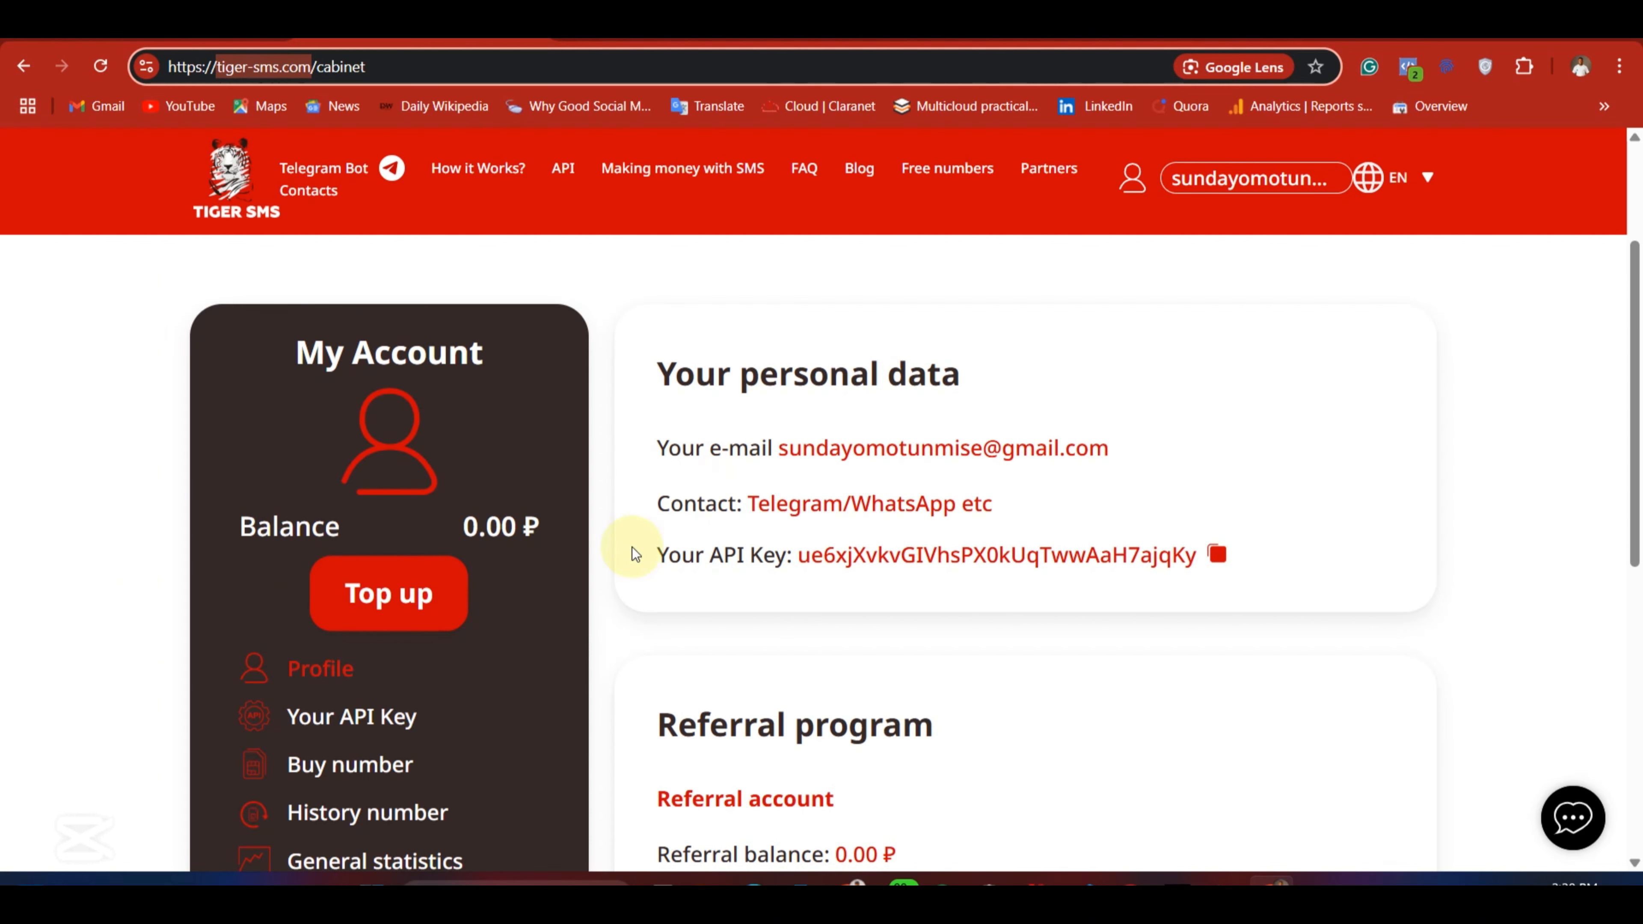
pyautogui.scroll(3, 582, 557)
pyautogui.scroll(-6, 547, 569)
pyautogui.scroll(3, 548, 569)
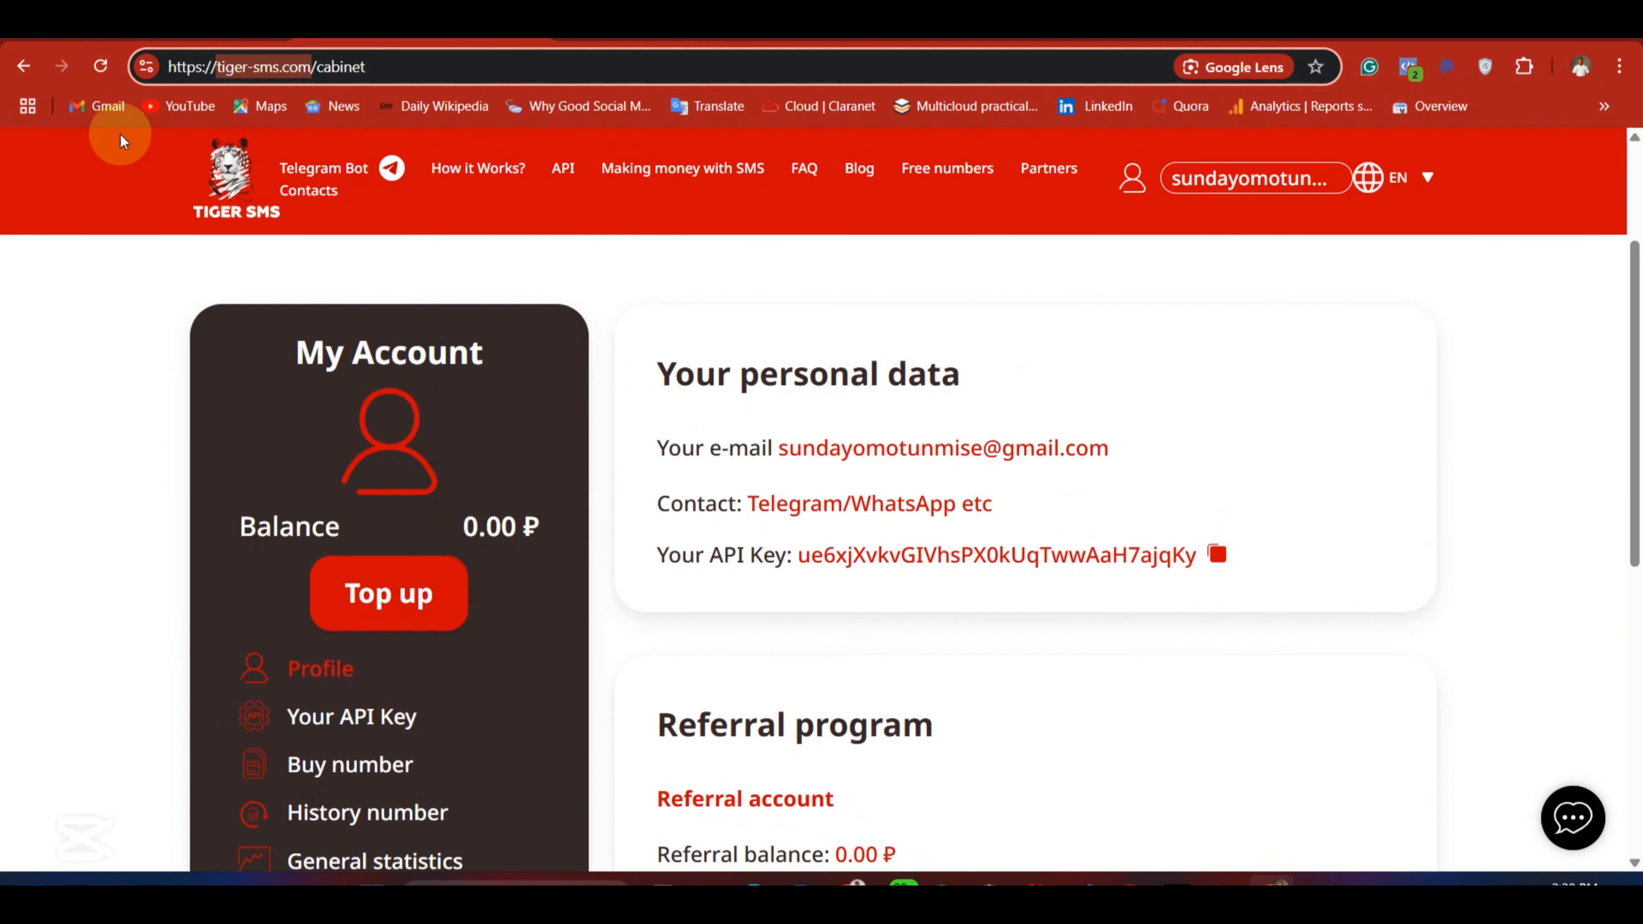
pyautogui.click(133, 43)
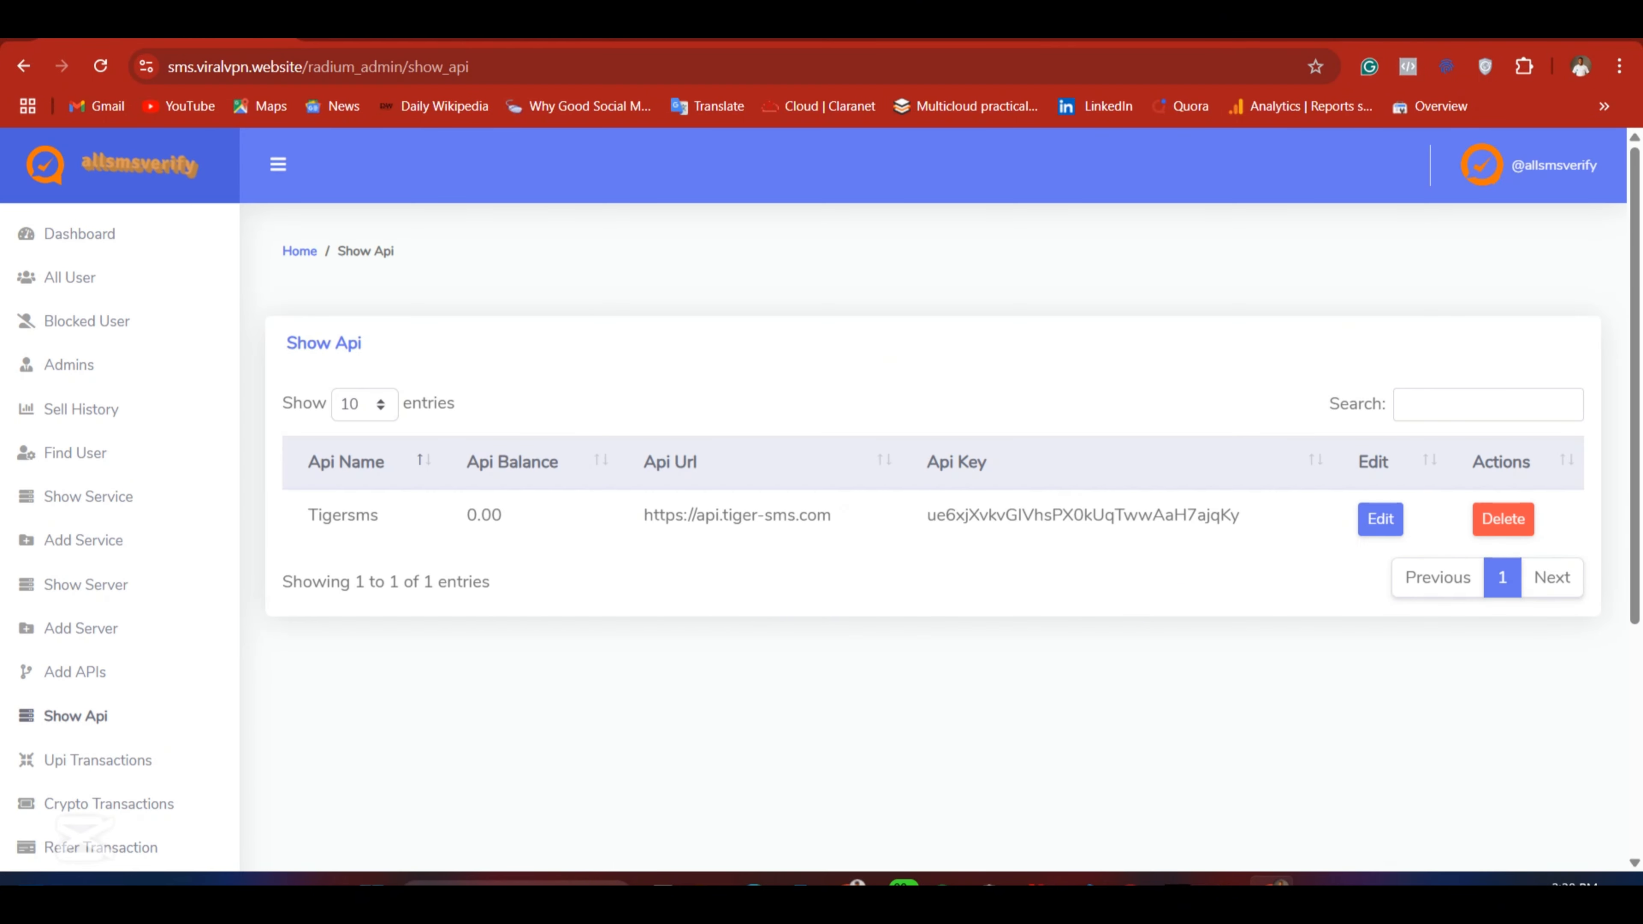
pyautogui.click(453, 39)
pyautogui.click(173, 40)
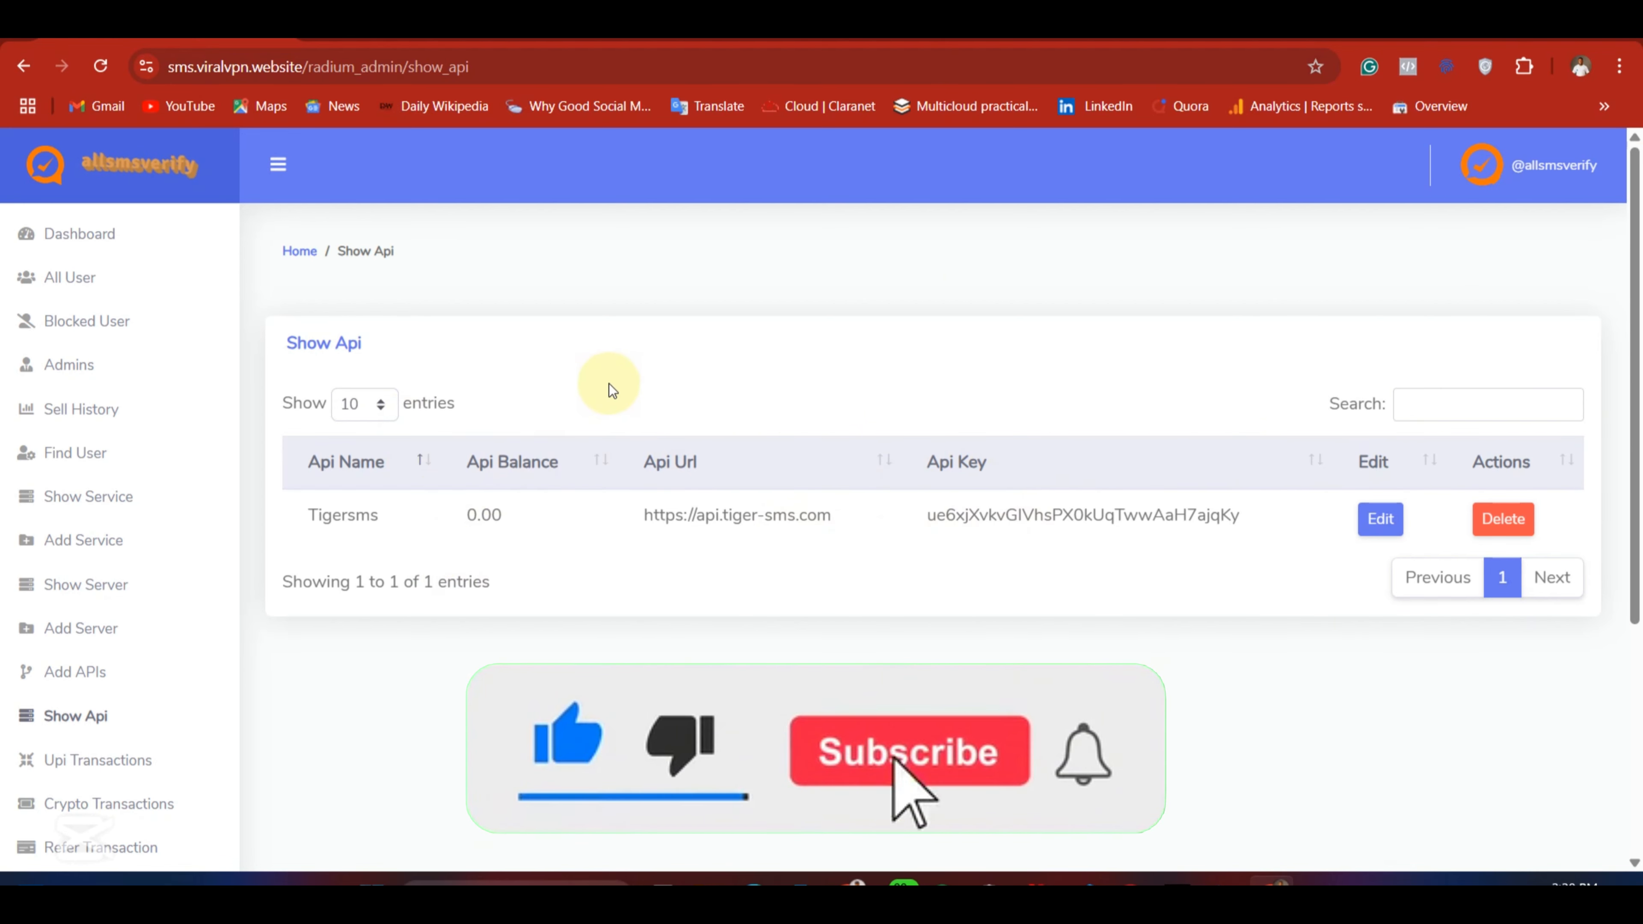
pyautogui.click(388, 39)
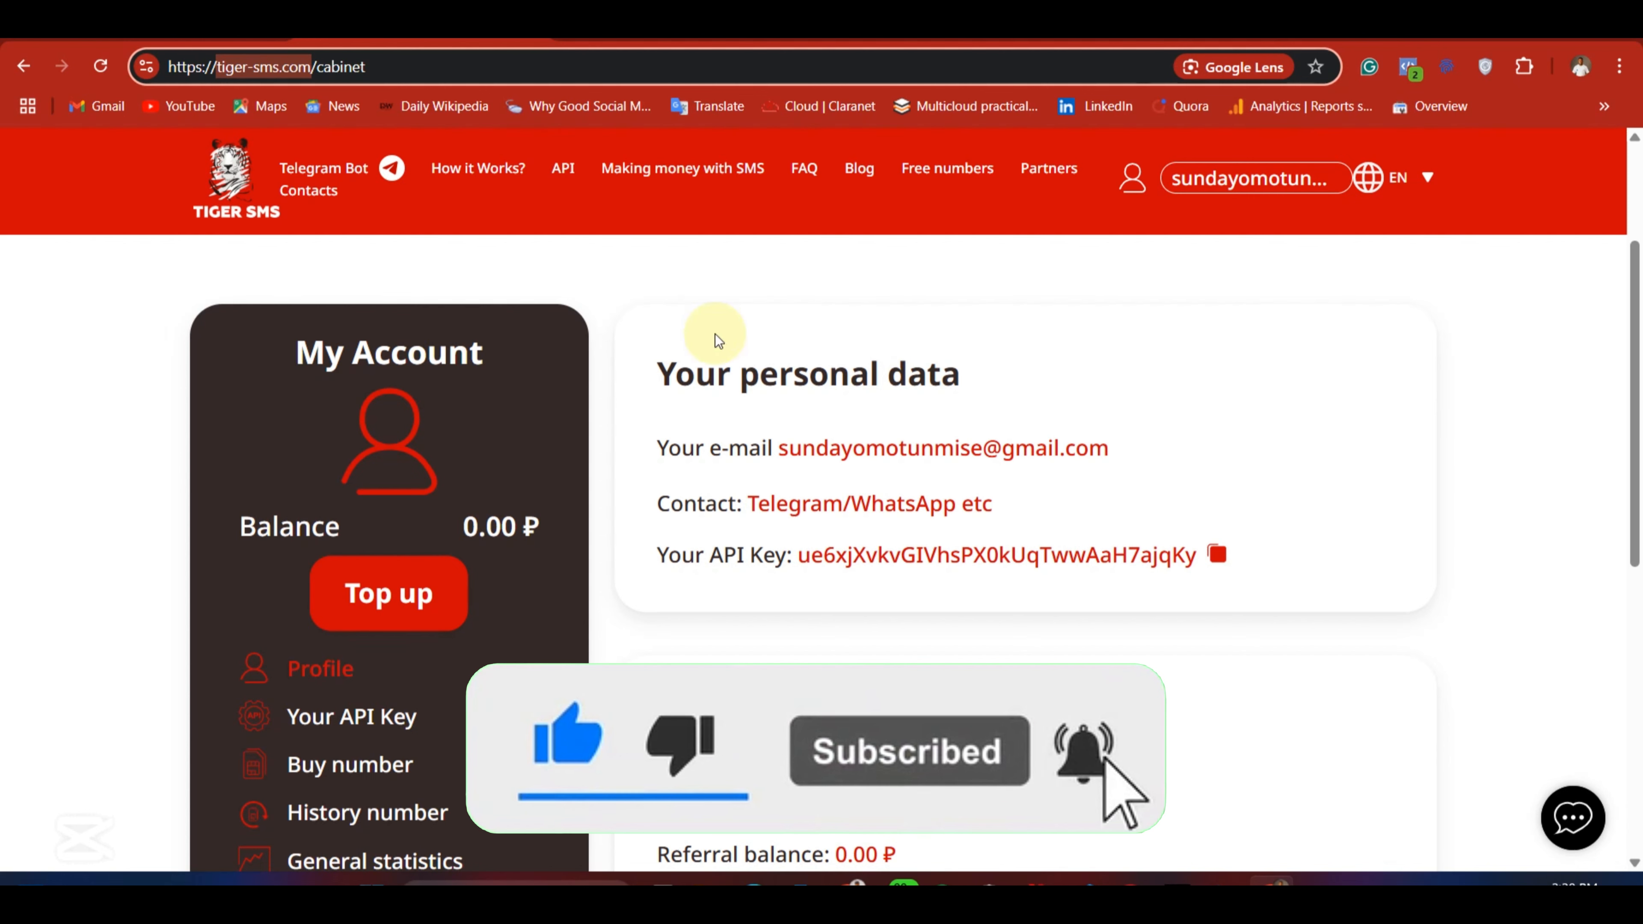
pyautogui.scroll(3, 741, 458)
pyautogui.scroll(1, 740, 458)
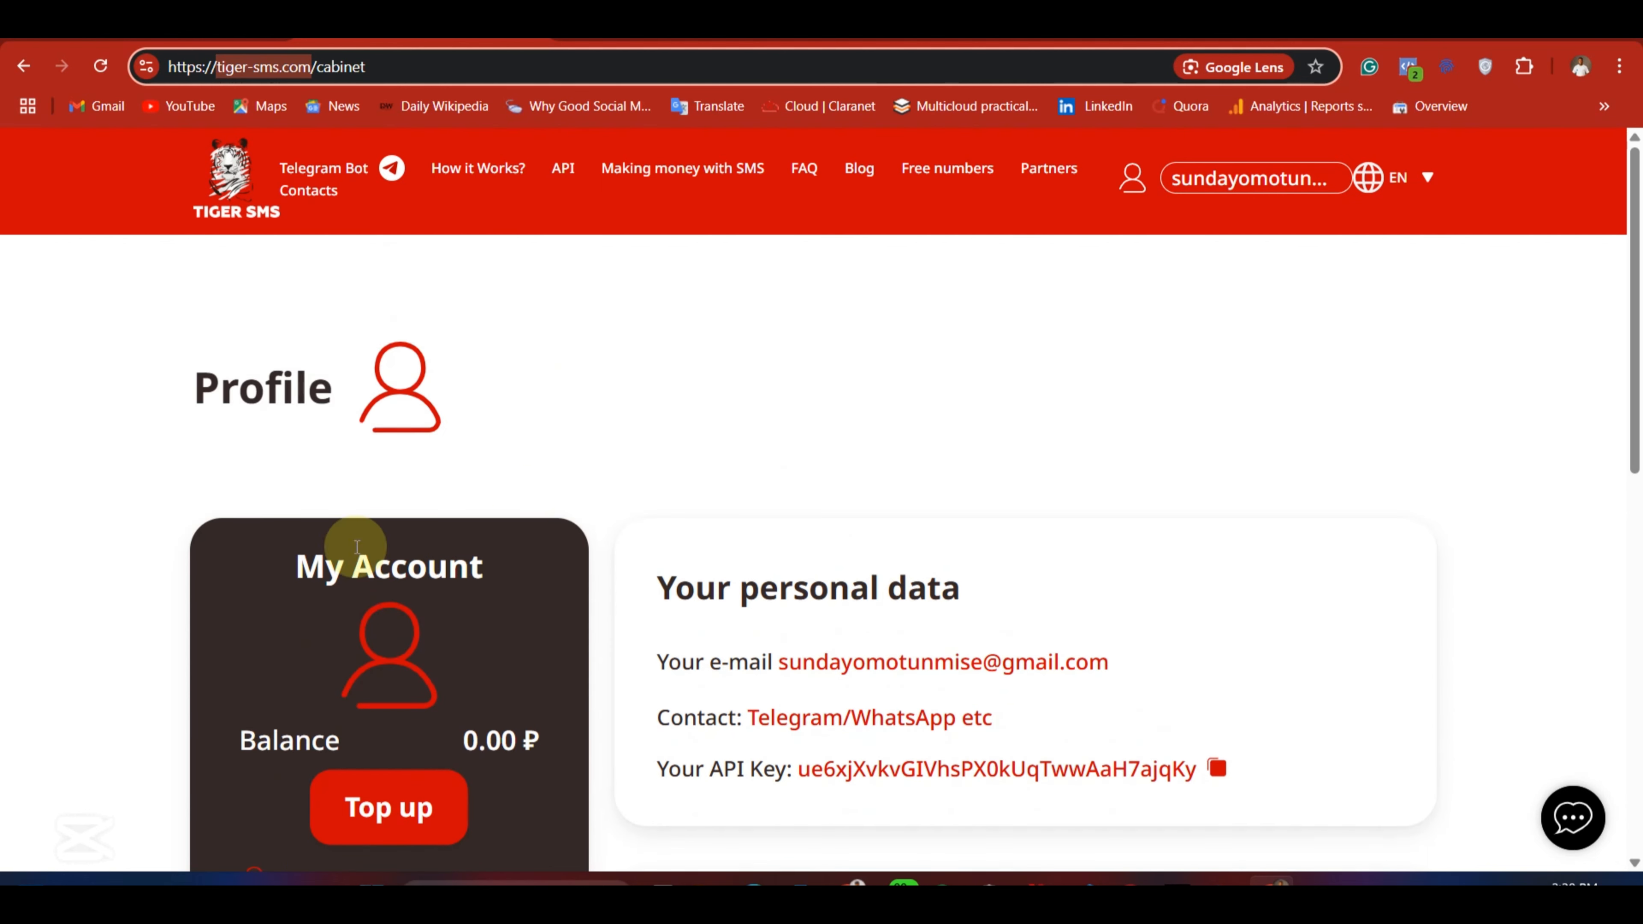
pyautogui.click(117, 33)
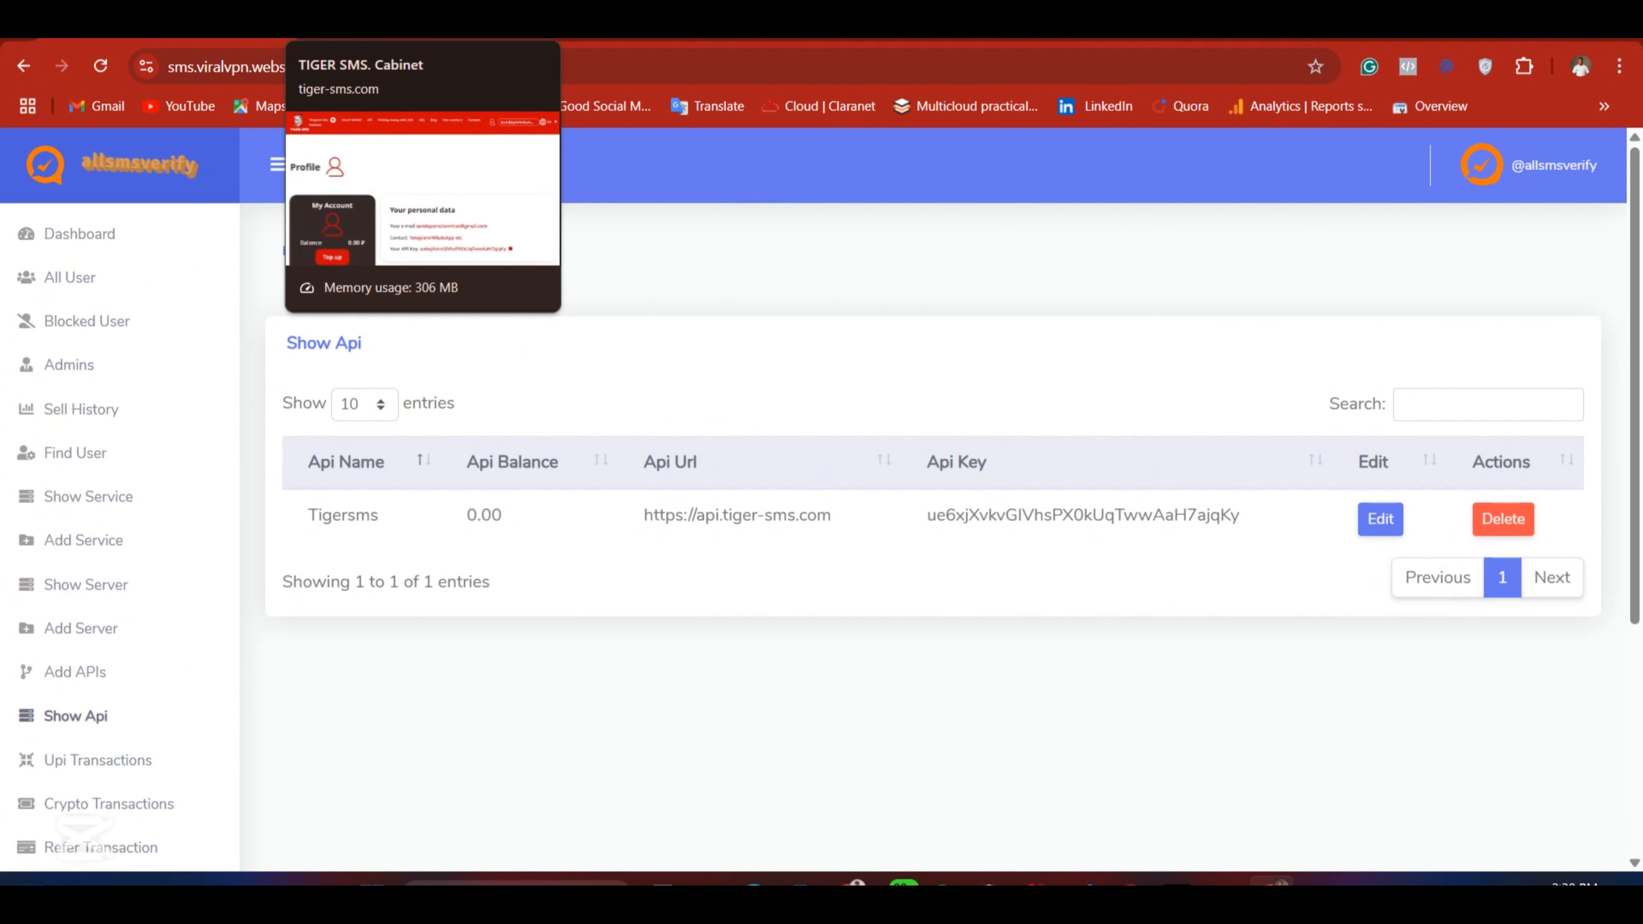
pyautogui.click(356, 26)
pyautogui.scroll(-5, 911, 548)
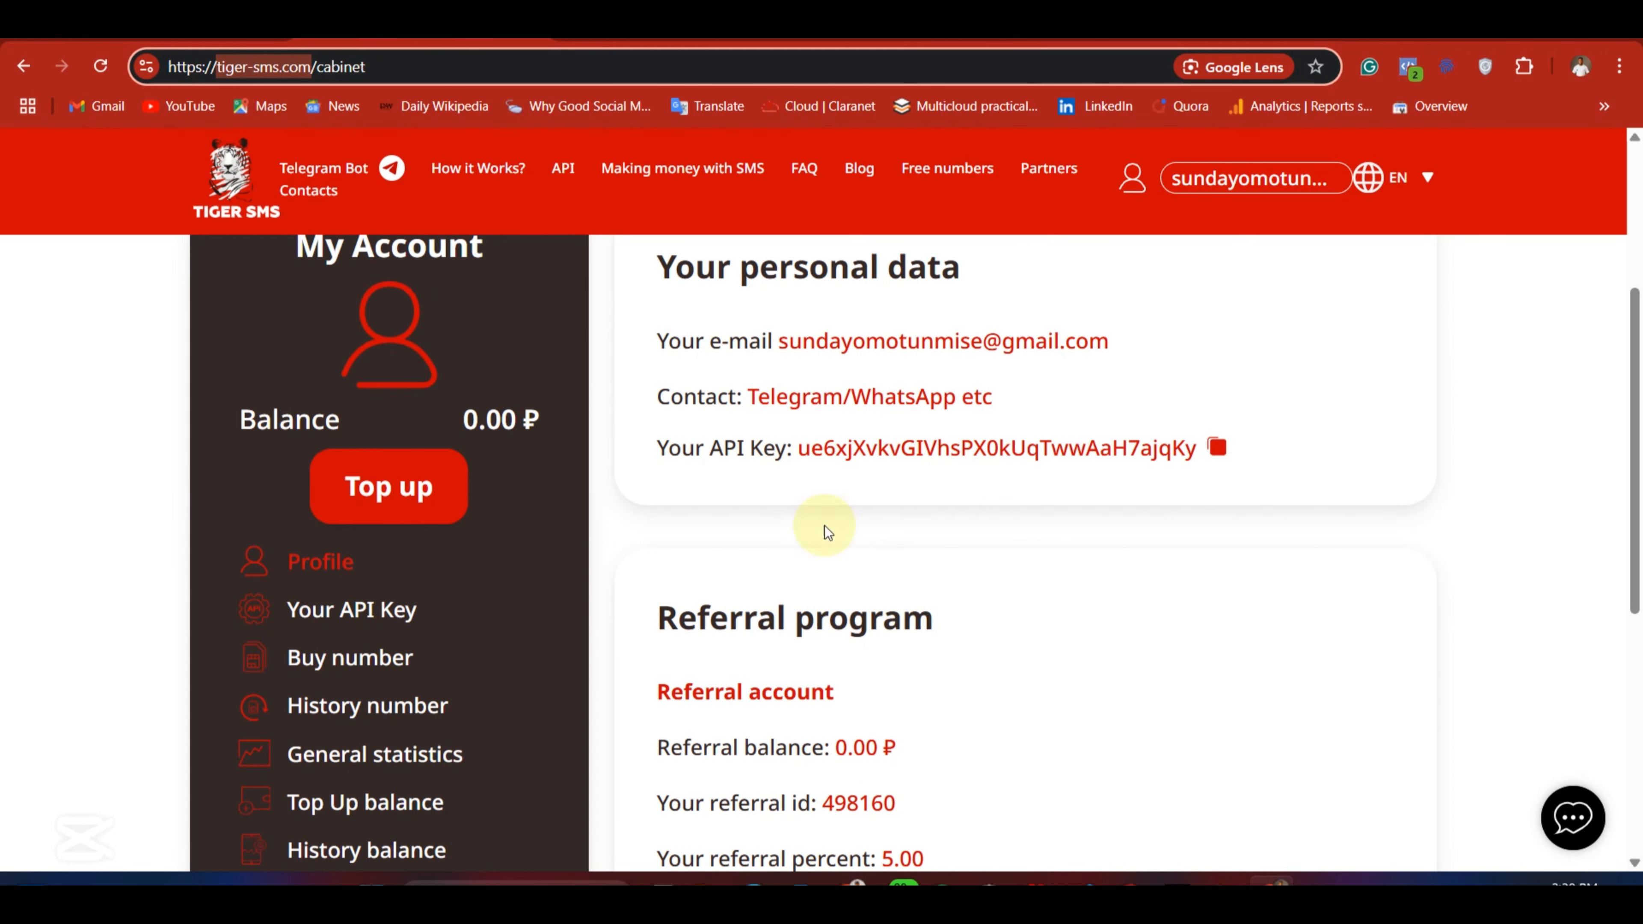
pyautogui.scroll(-3, 777, 593)
pyautogui.scroll(3, 777, 593)
pyautogui.scroll(5, 613, 579)
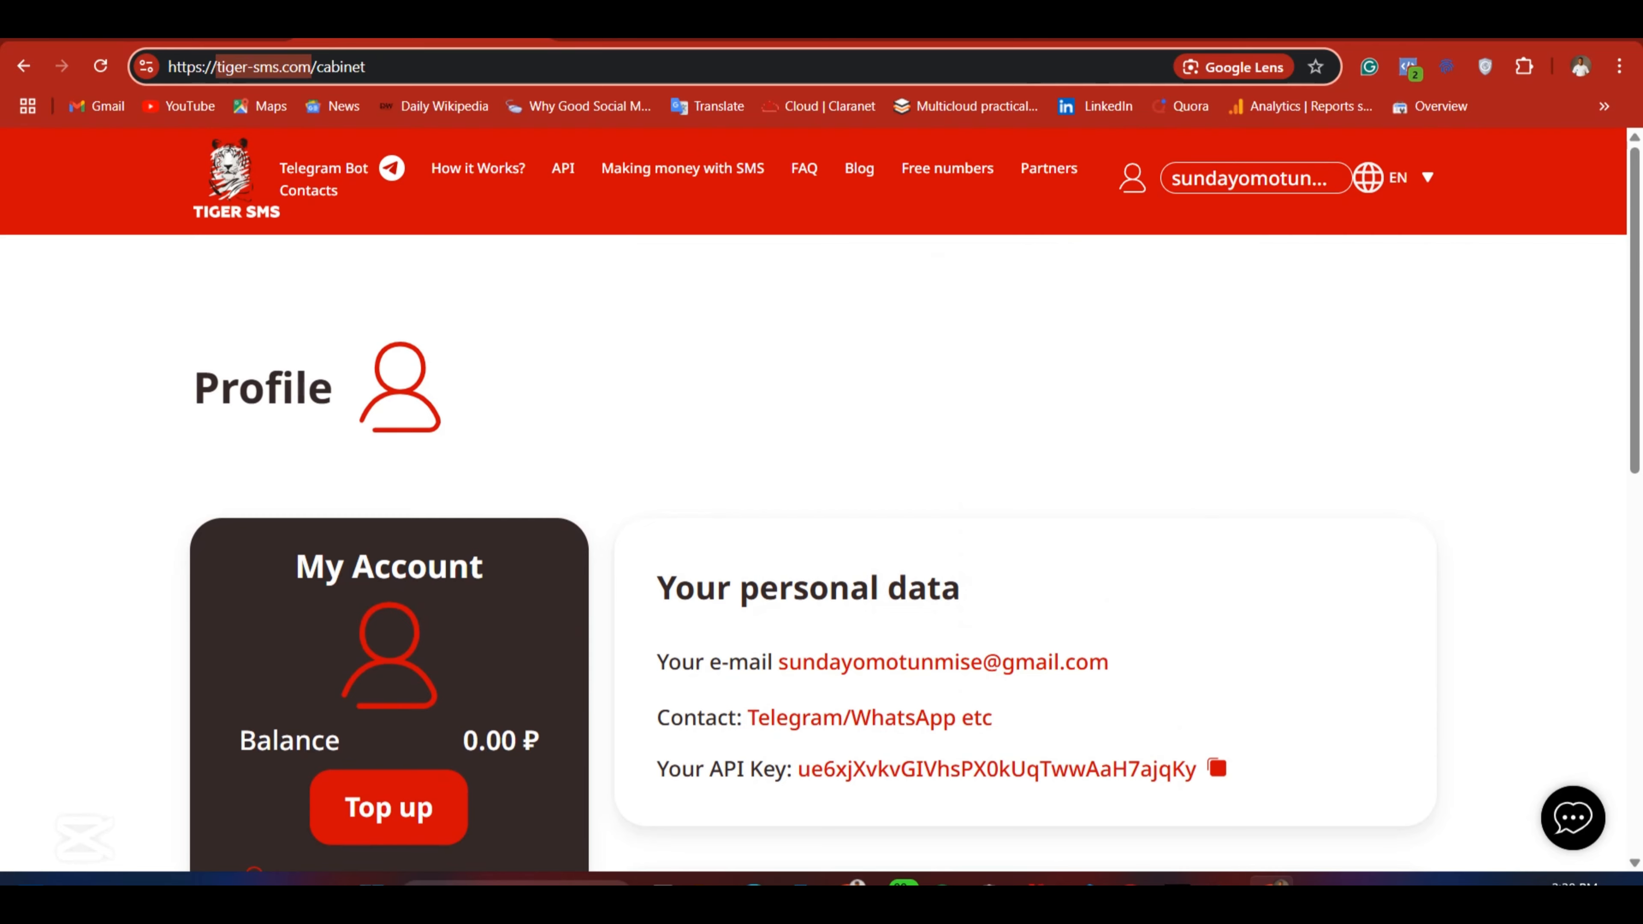
pyautogui.click(162, 27)
pyautogui.click(421, 26)
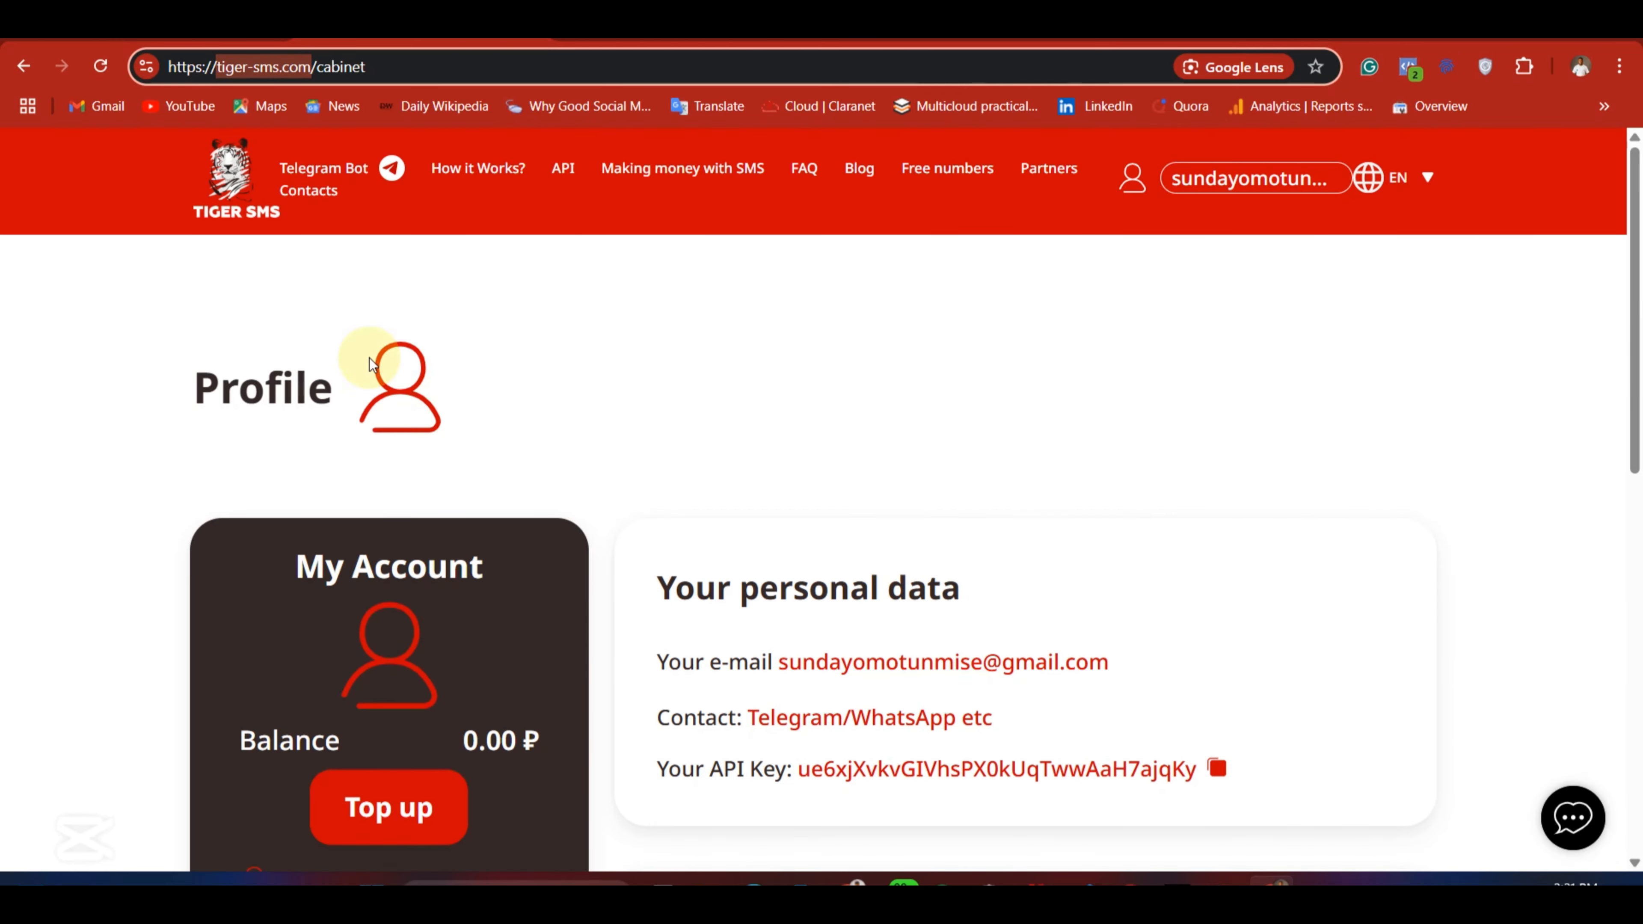
pyautogui.click(271, 26)
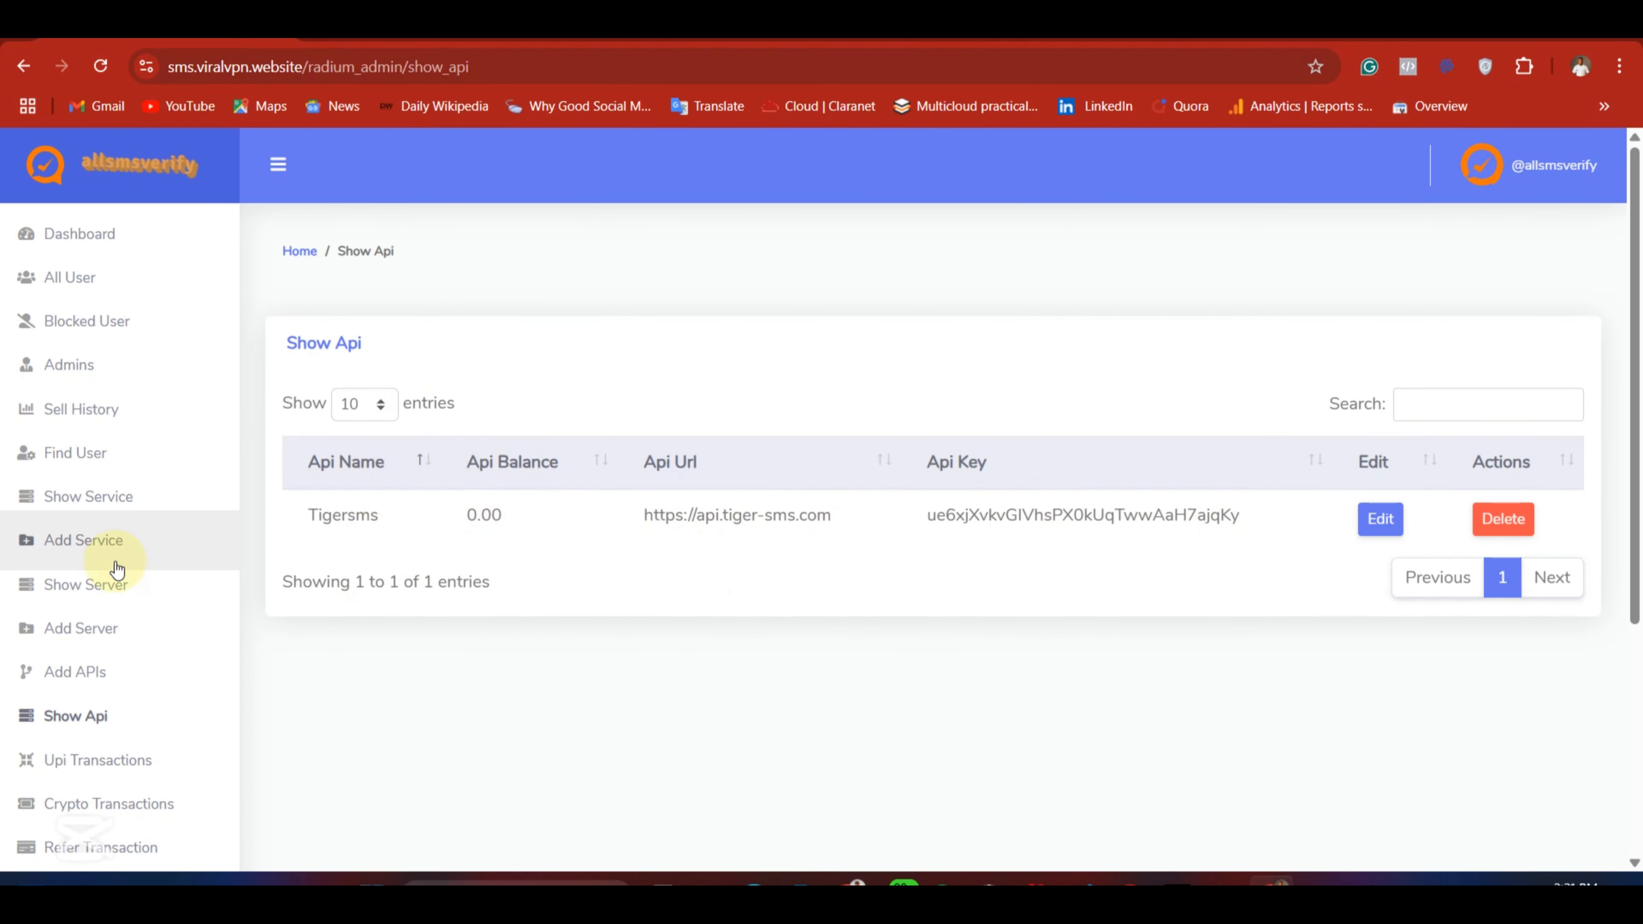
# Look through the admin panel's remaining sections, from Upi Transactions down to Top Service
pyautogui.scroll(-3, 106, 596)
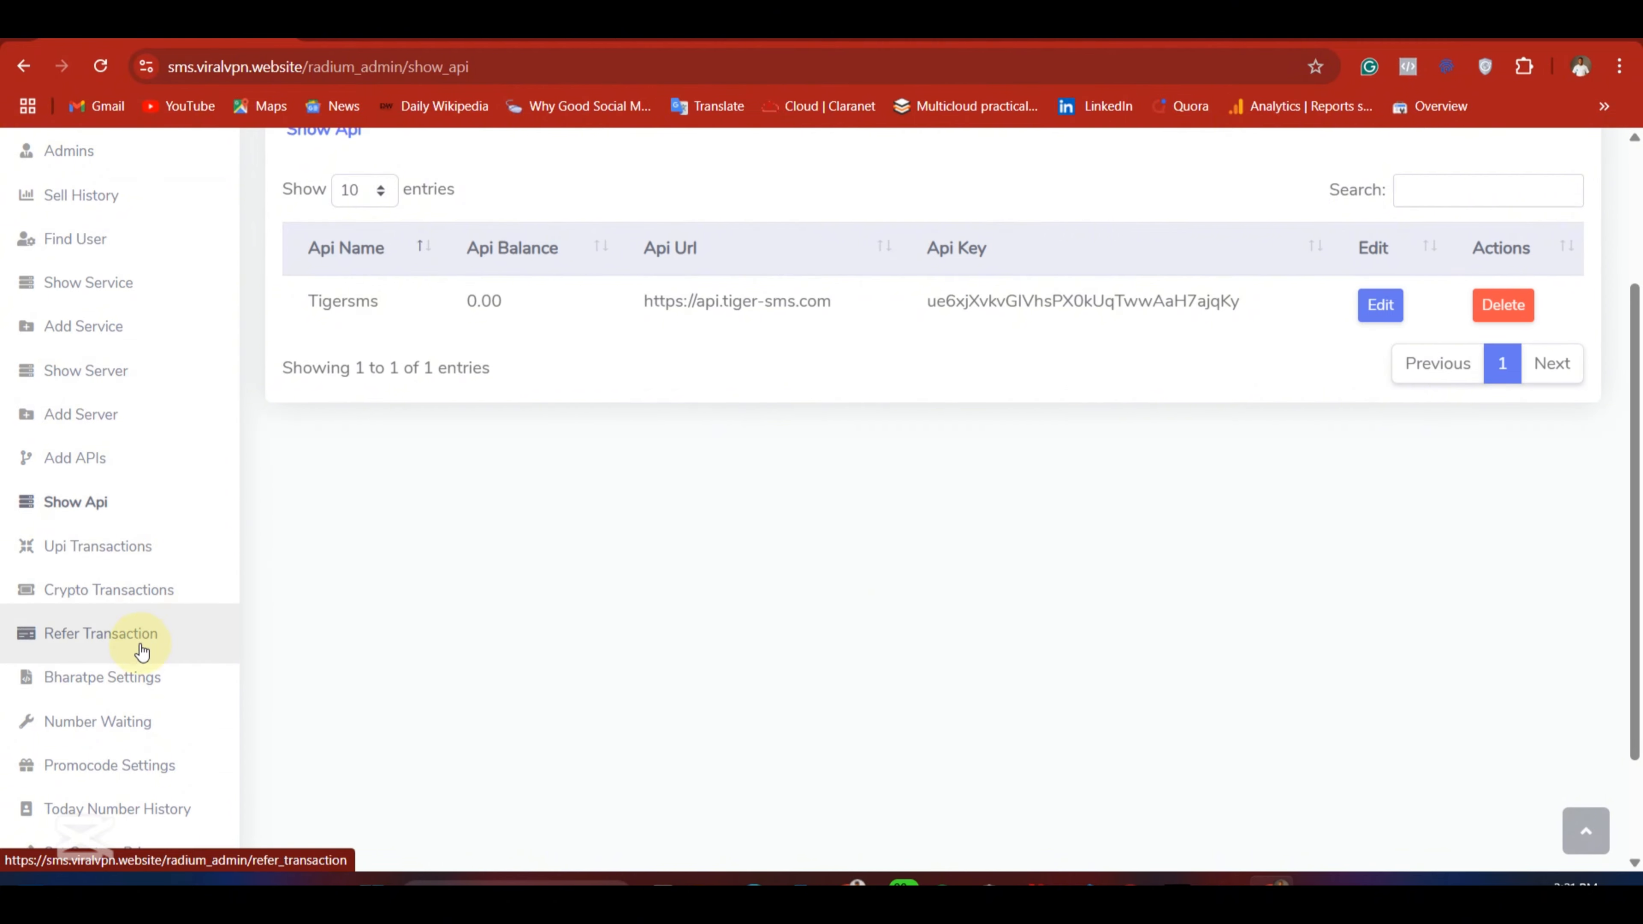
pyautogui.scroll(-2, 130, 673)
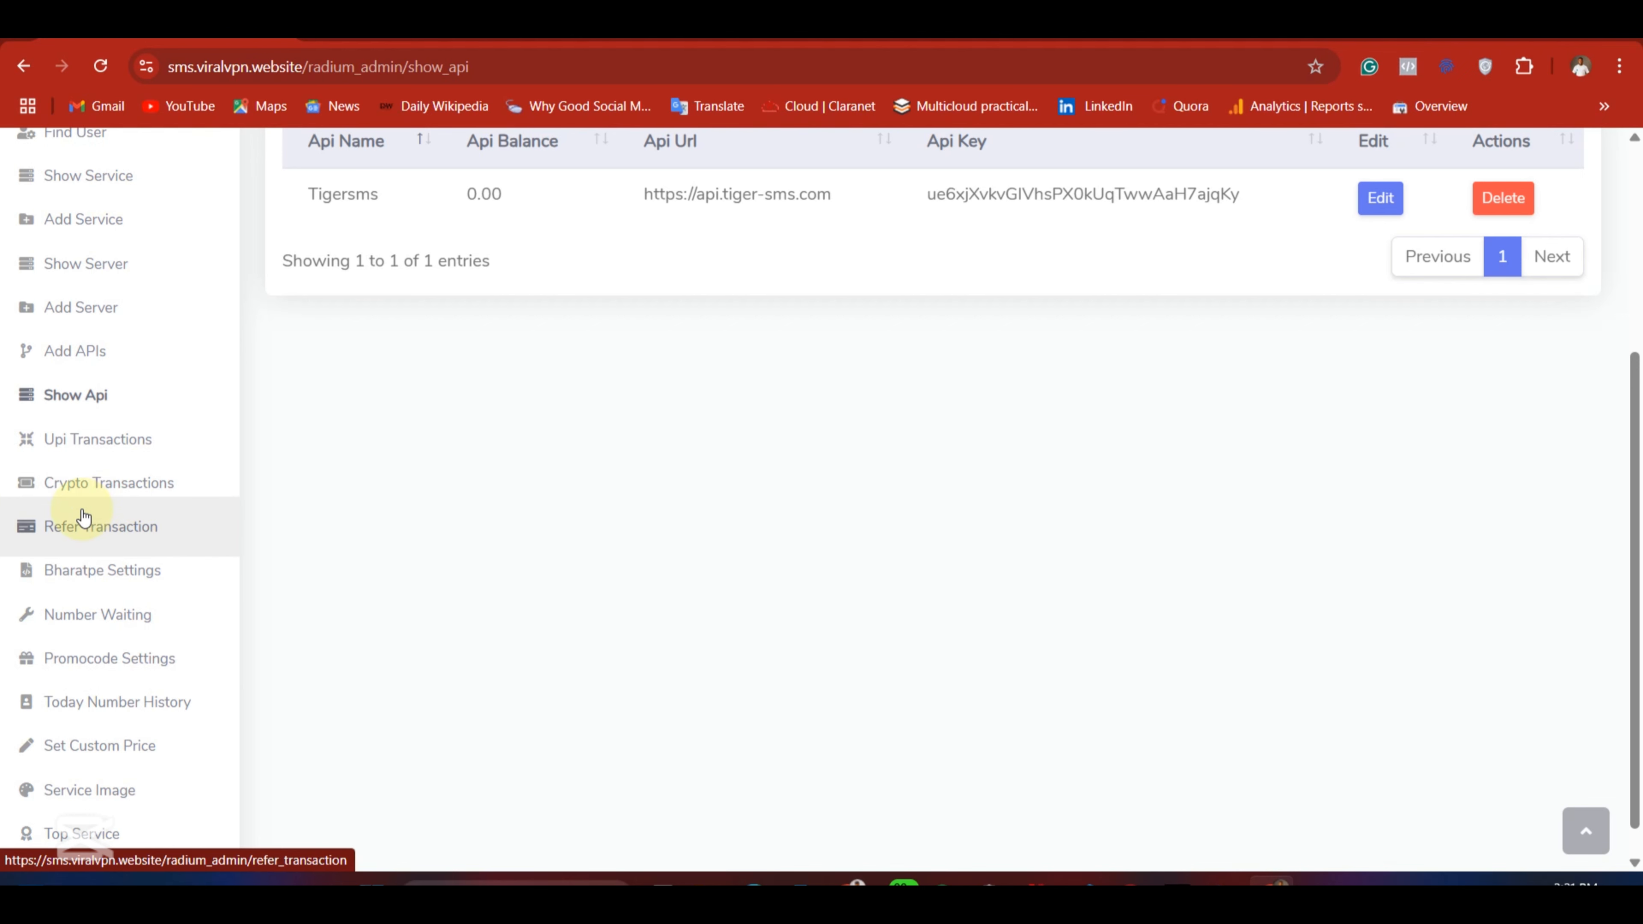
pyautogui.scroll(-1, 79, 593)
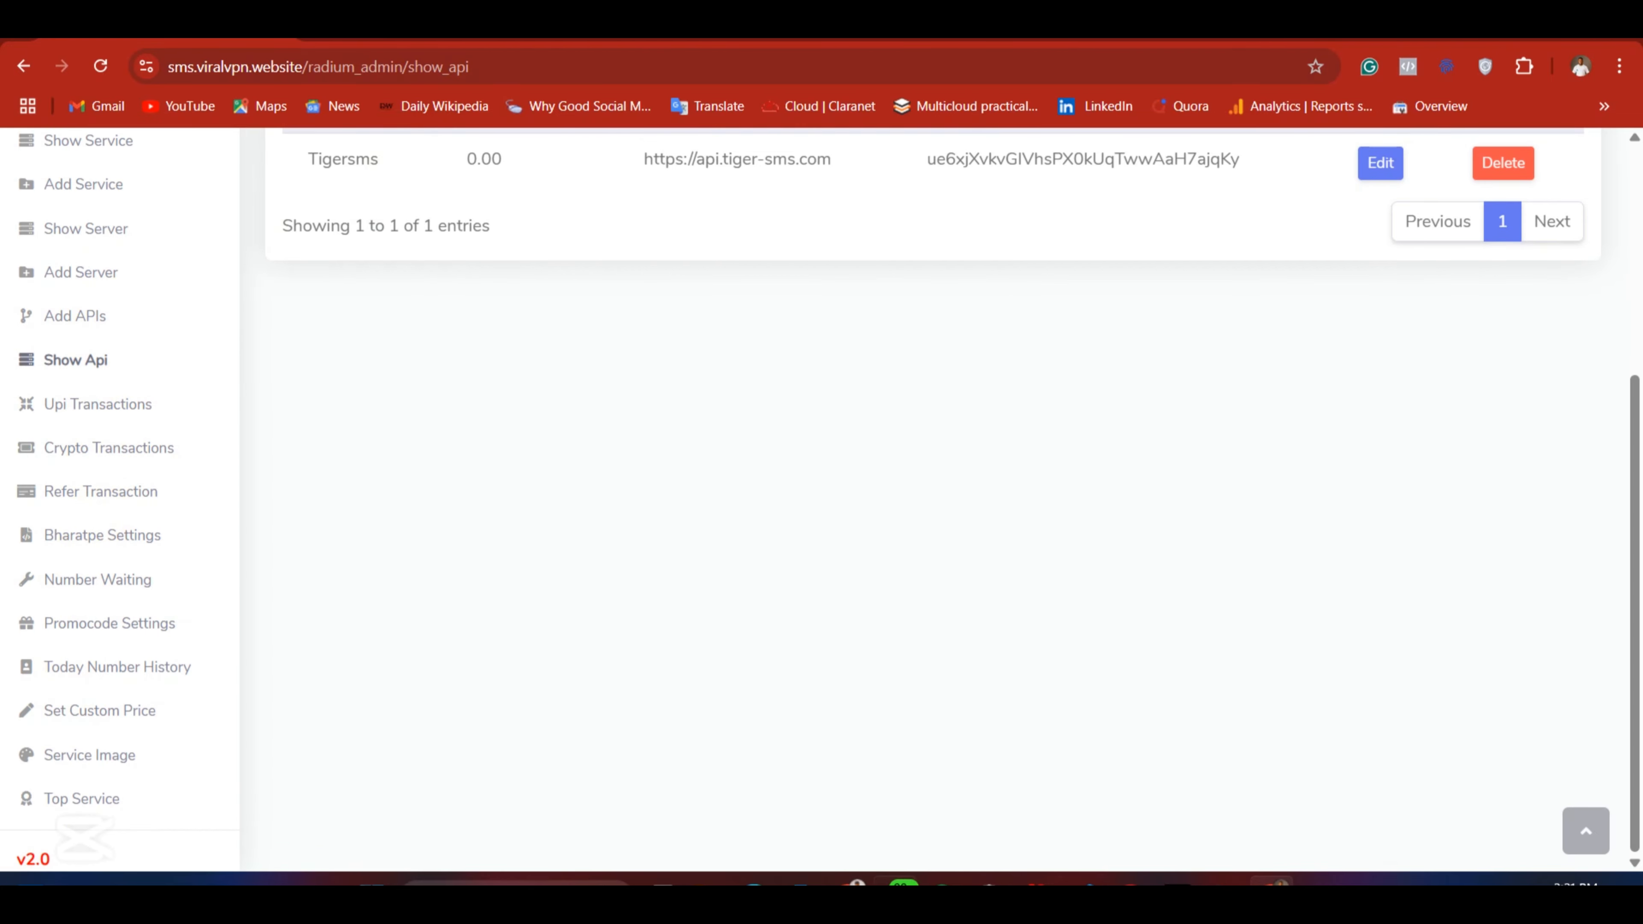
pyautogui.scroll(5, 172, 631)
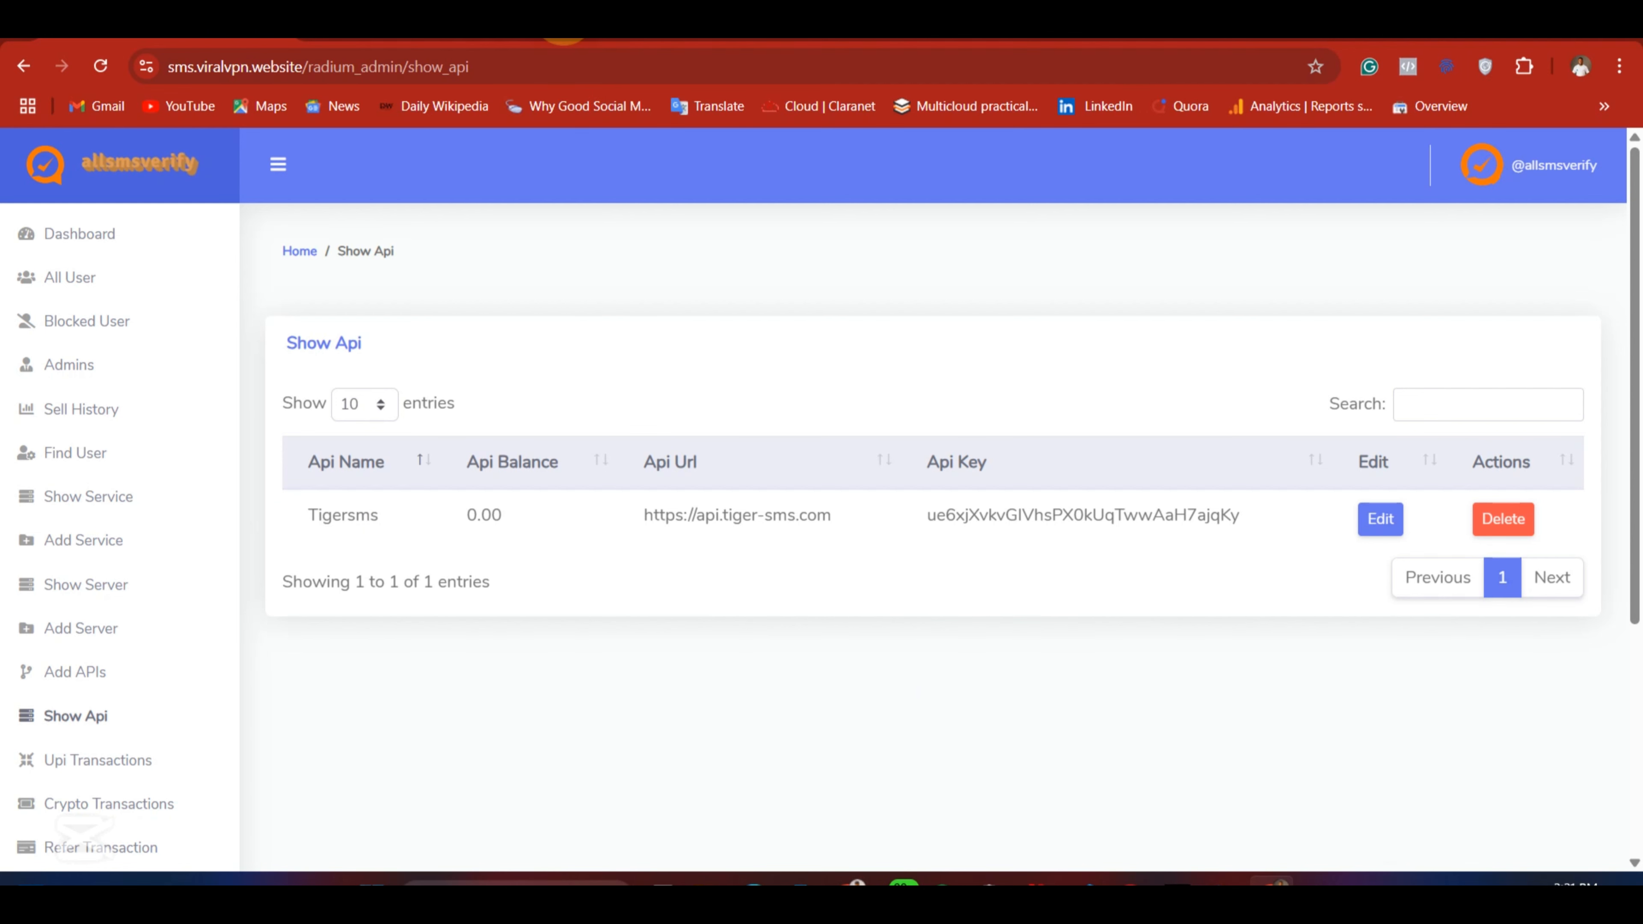
# Search the web for flutterwave in a new browser tab and open the official Flutterwave website
pyautogui.click(563, 29)
pyautogui.click(687, 65)
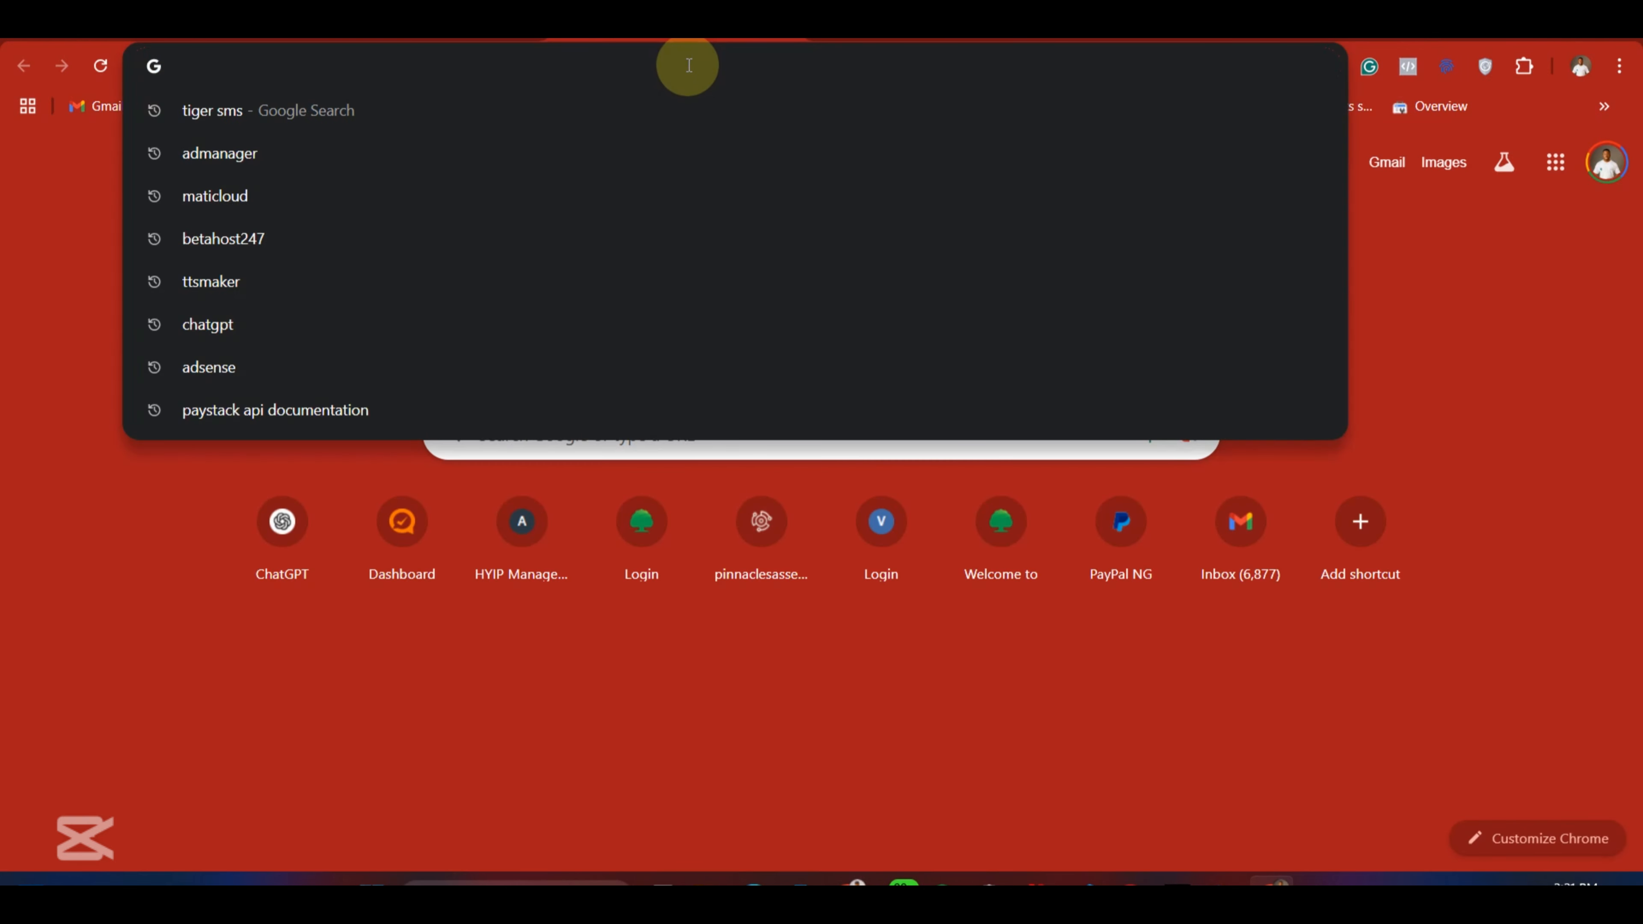
pyautogui.write('fl')
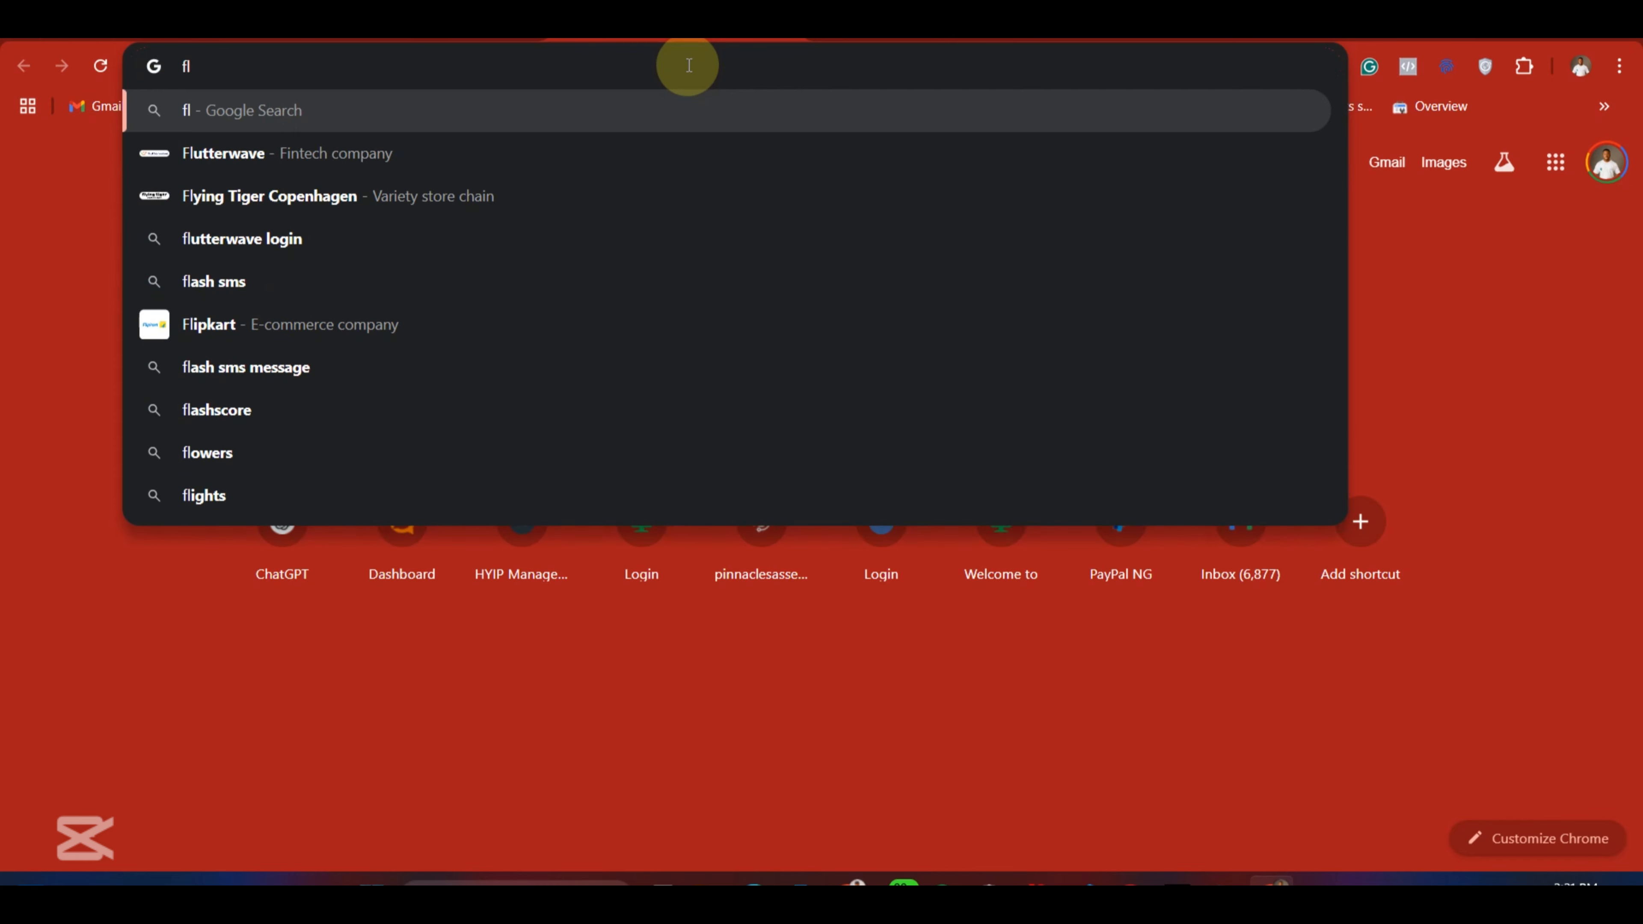
pyautogui.write('utterwa')
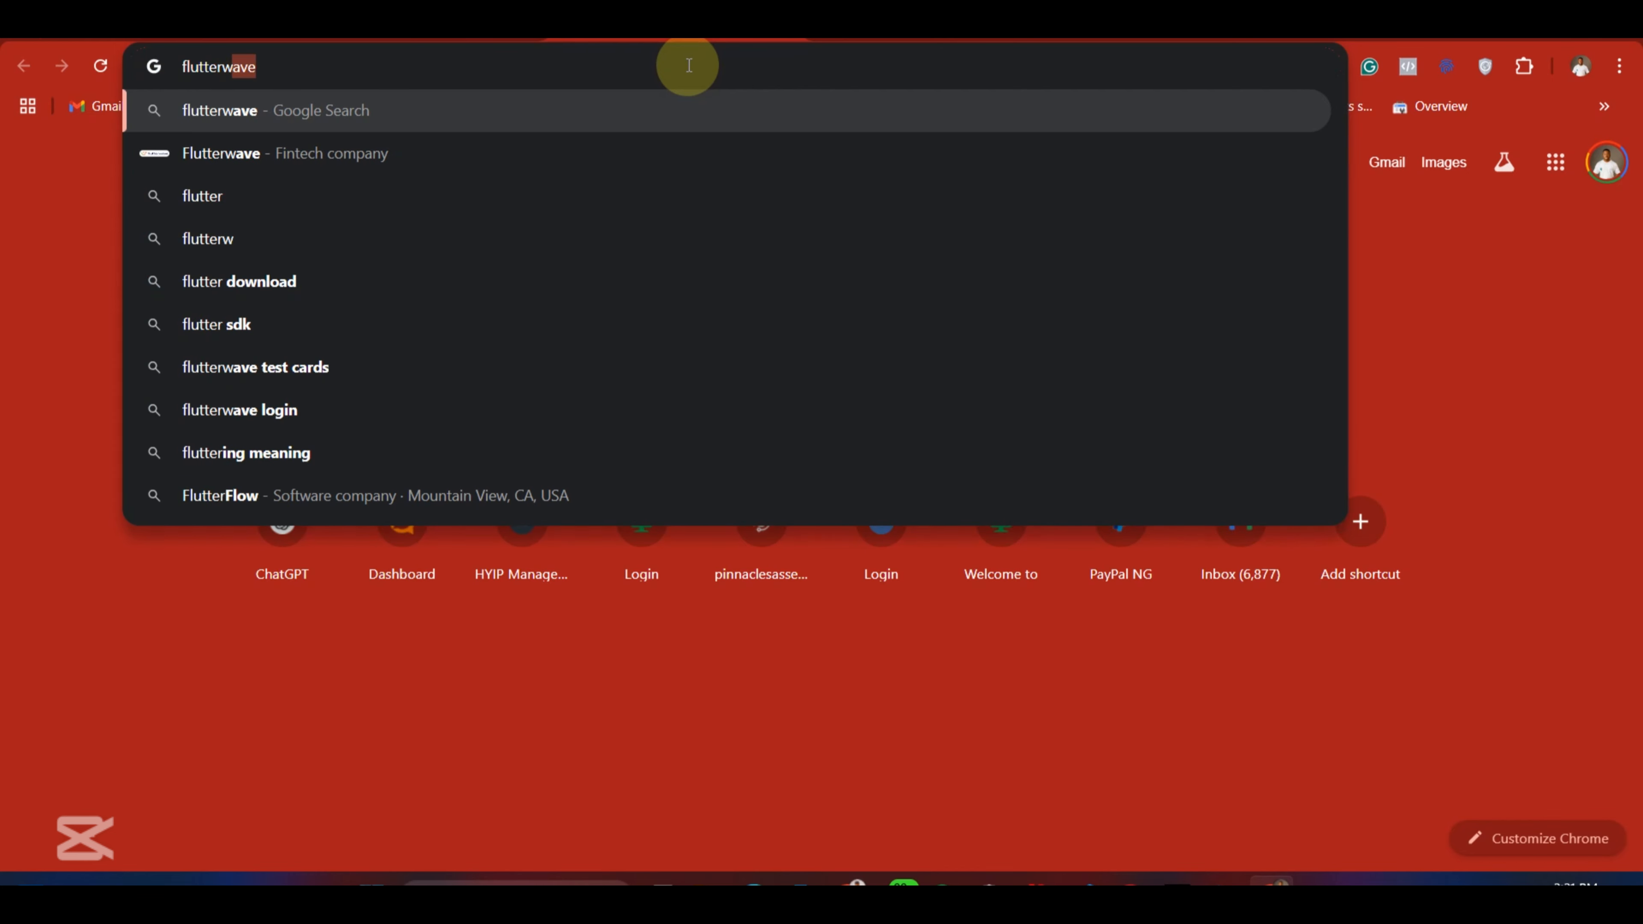
pyautogui.write('ve')
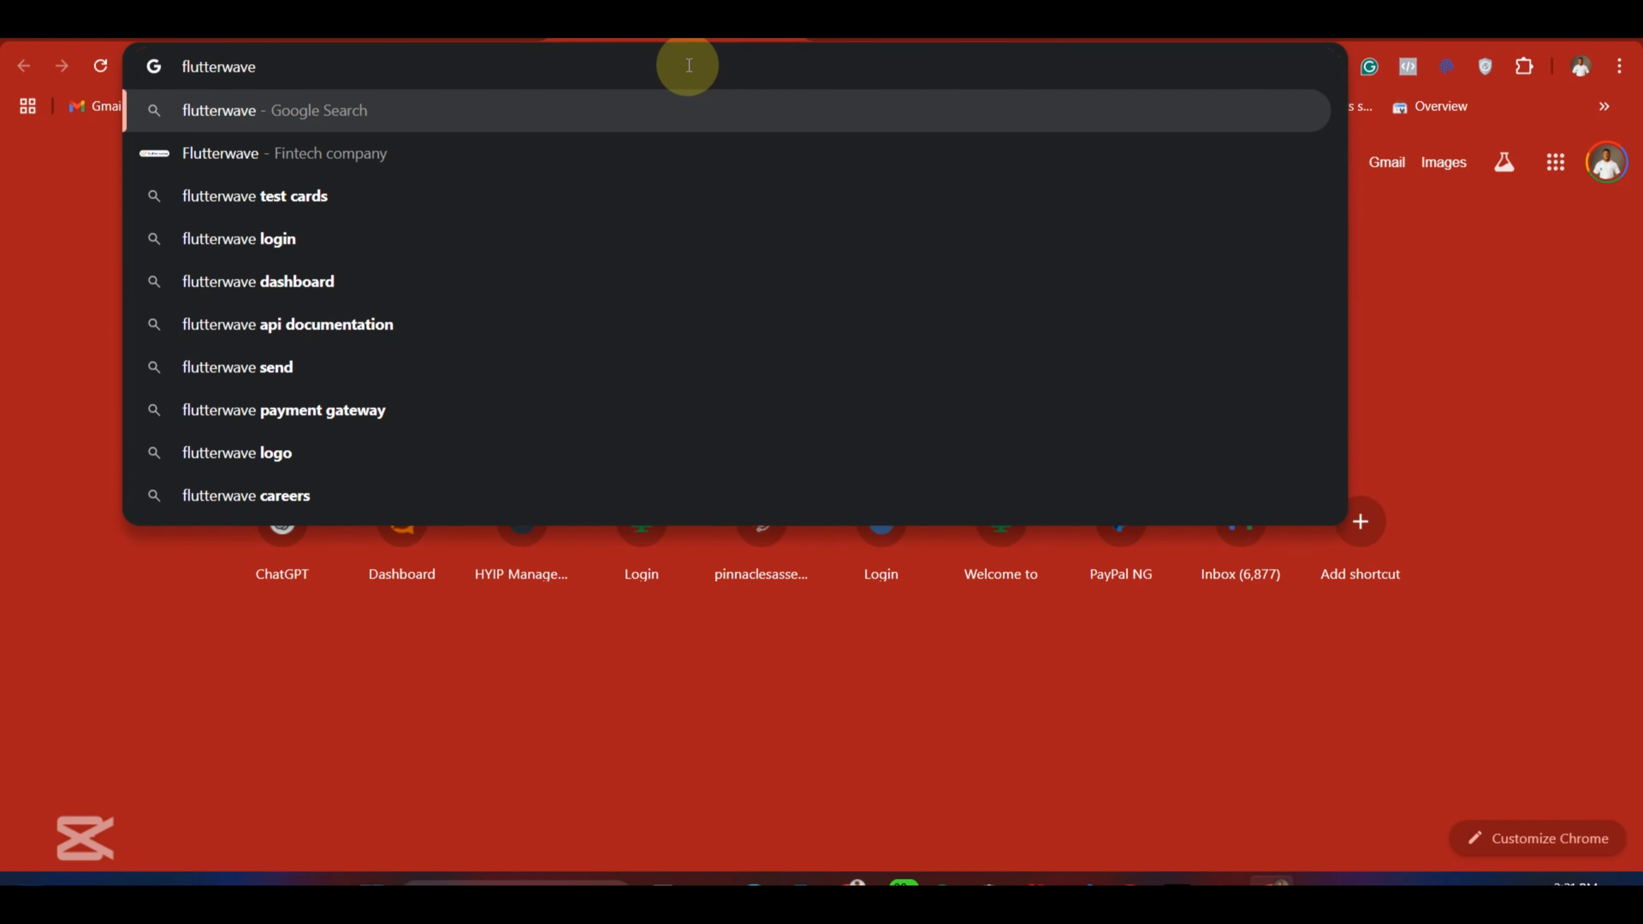
pyautogui.press('Return')
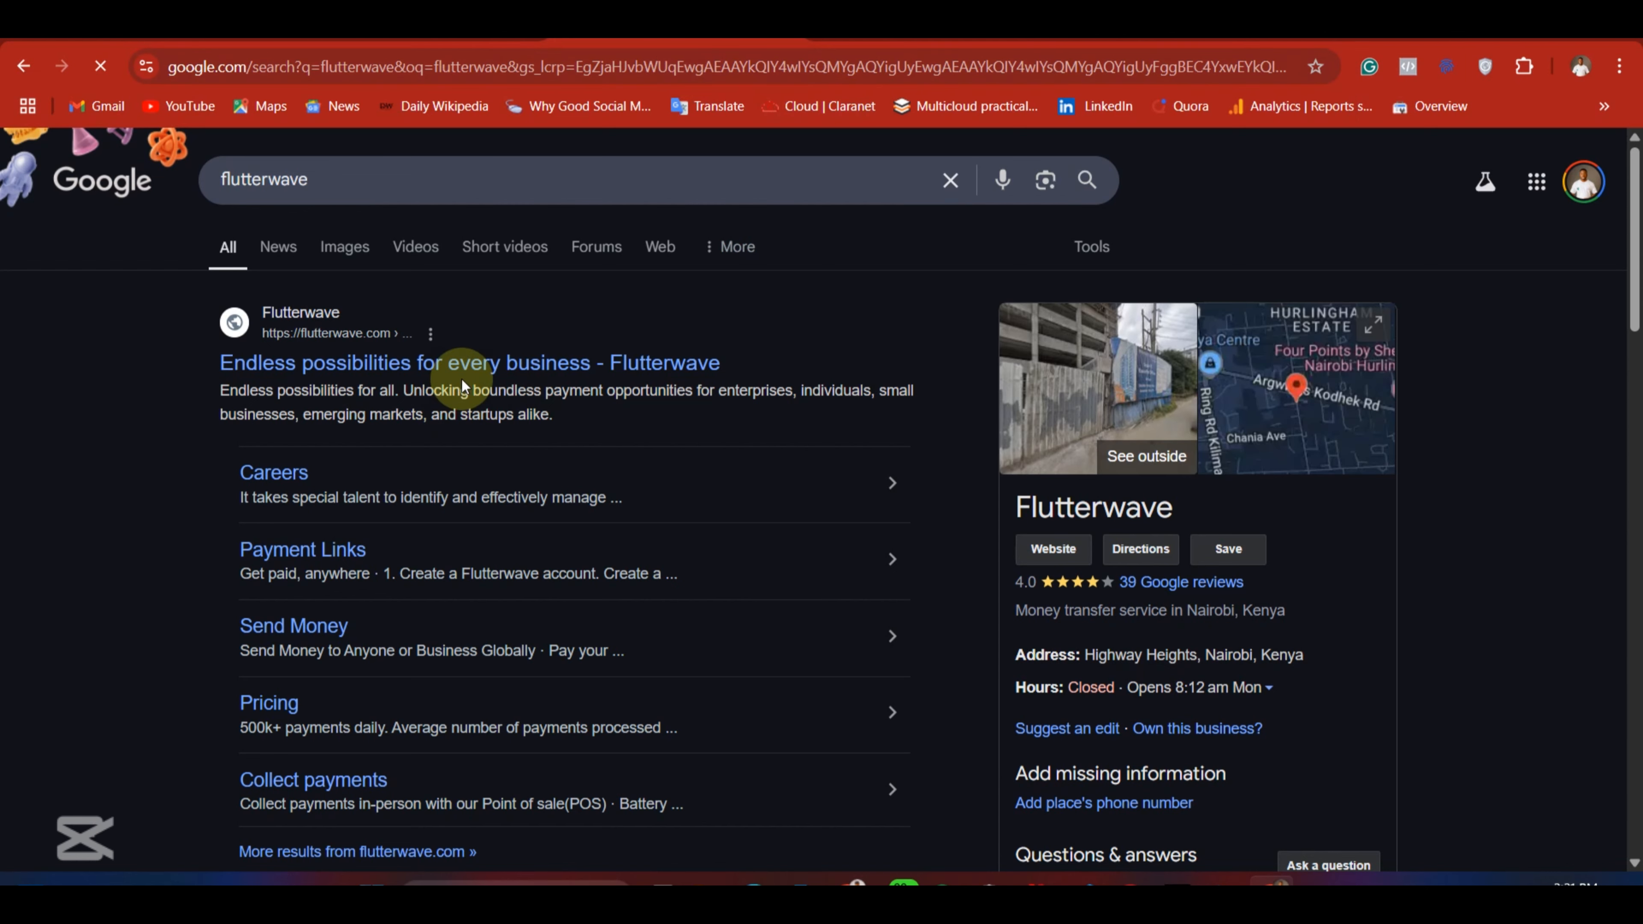
pyautogui.click(511, 364)
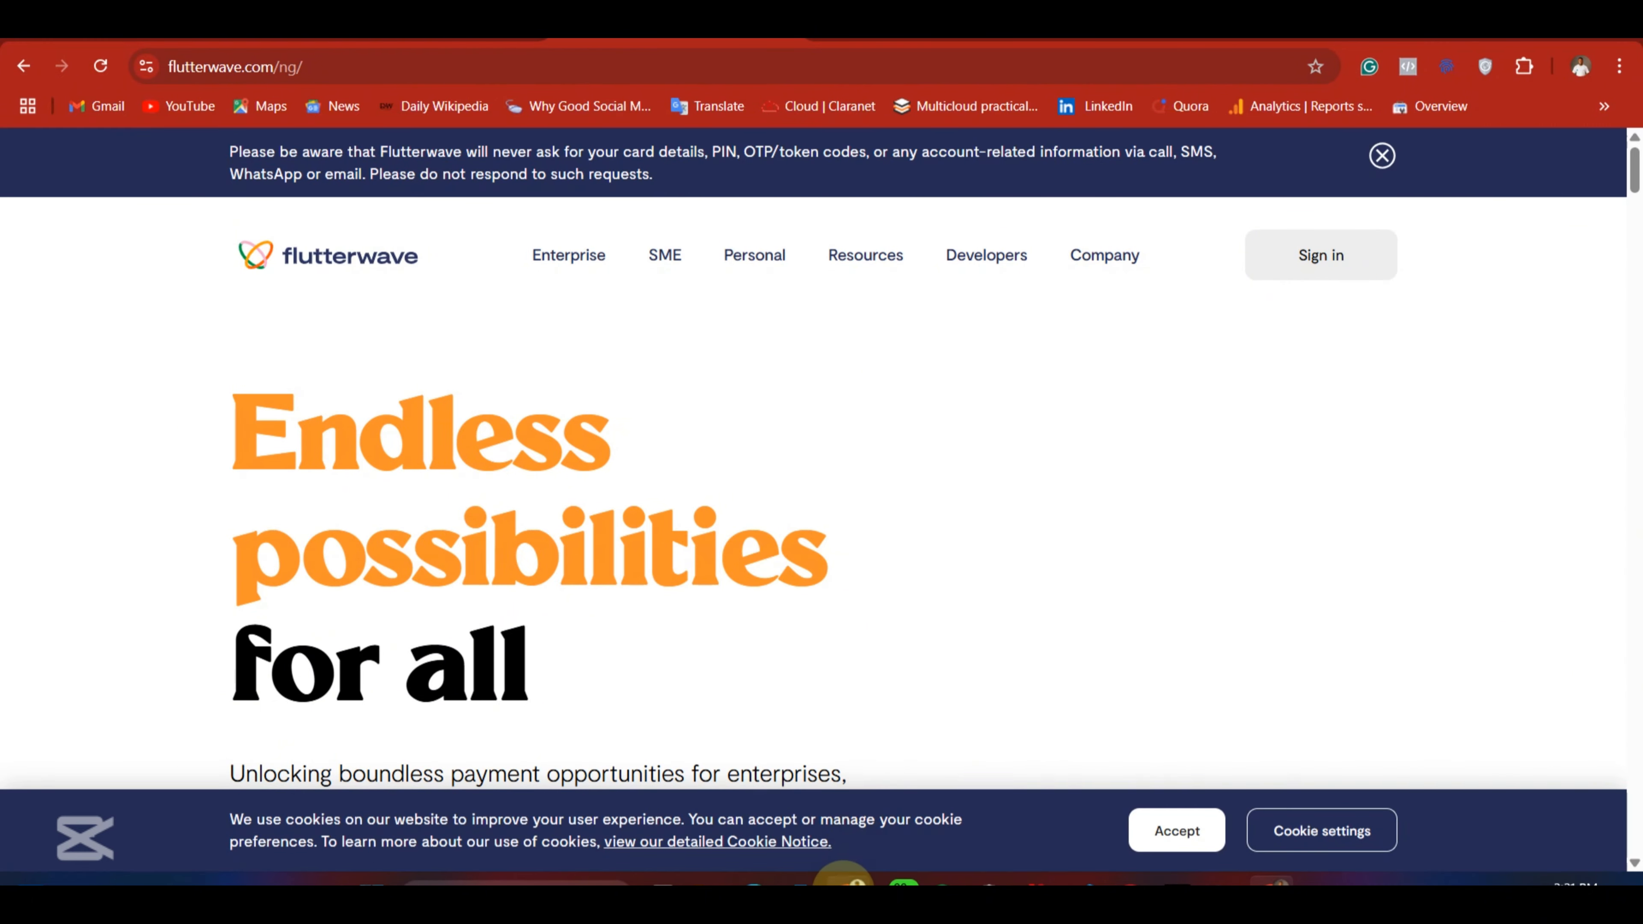
# Switch to the cPanel File Manager, open config.php from the site's include folder, and select the Flutterwave key in the SECRET_KEY definition
pyautogui.click(857, 882)
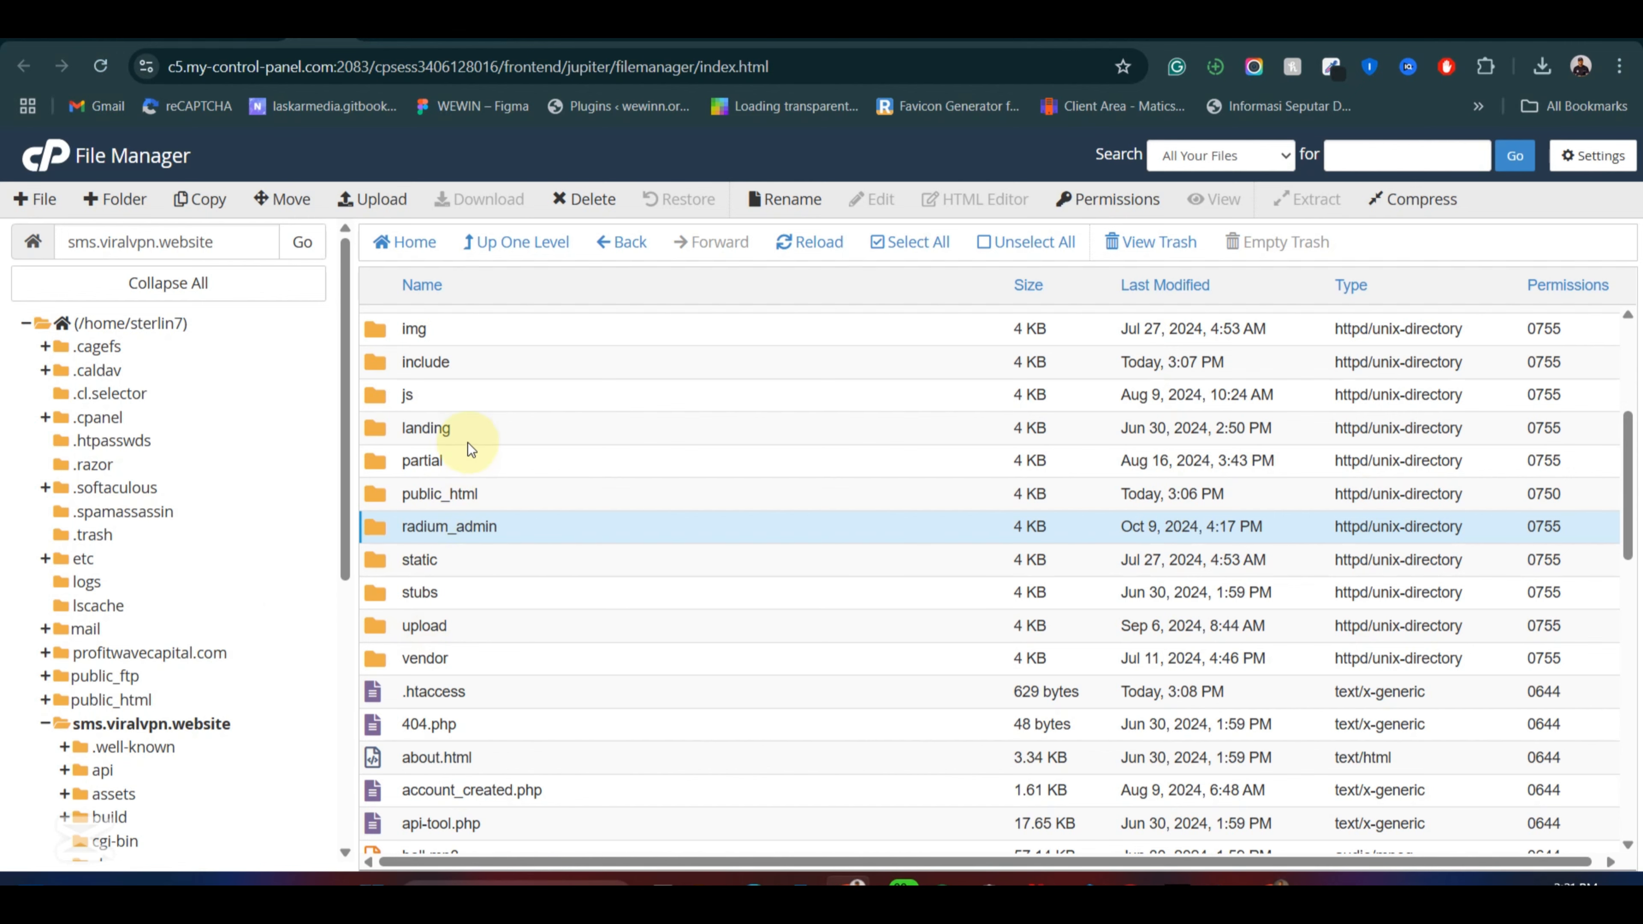
pyautogui.scroll(3, 512, 622)
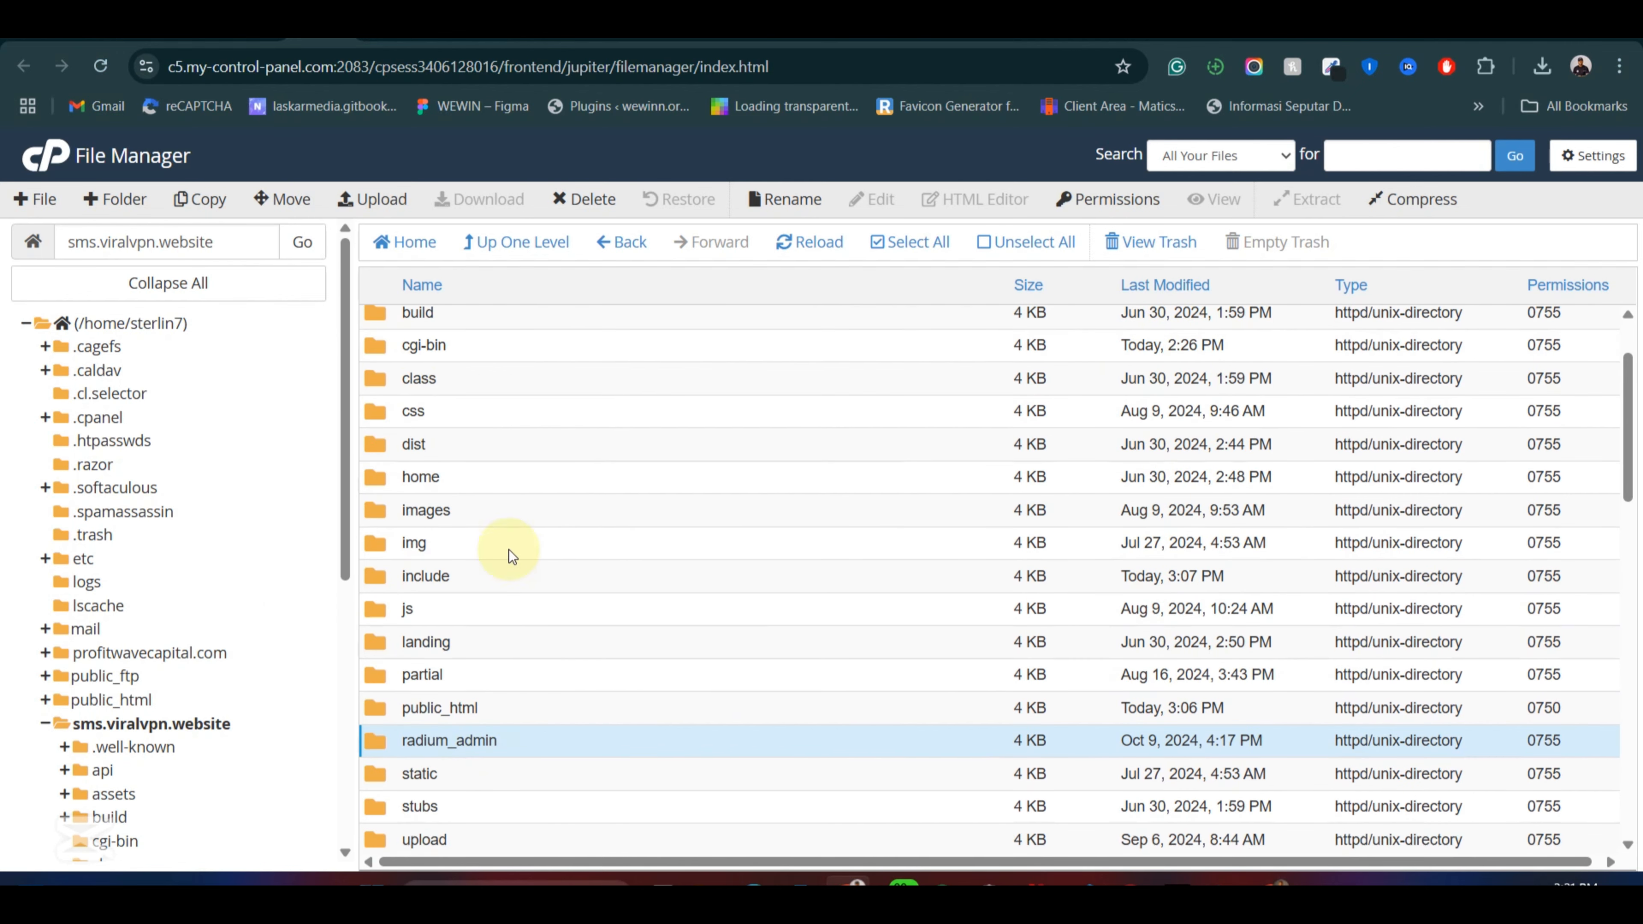
pyautogui.doubleClick(501, 586)
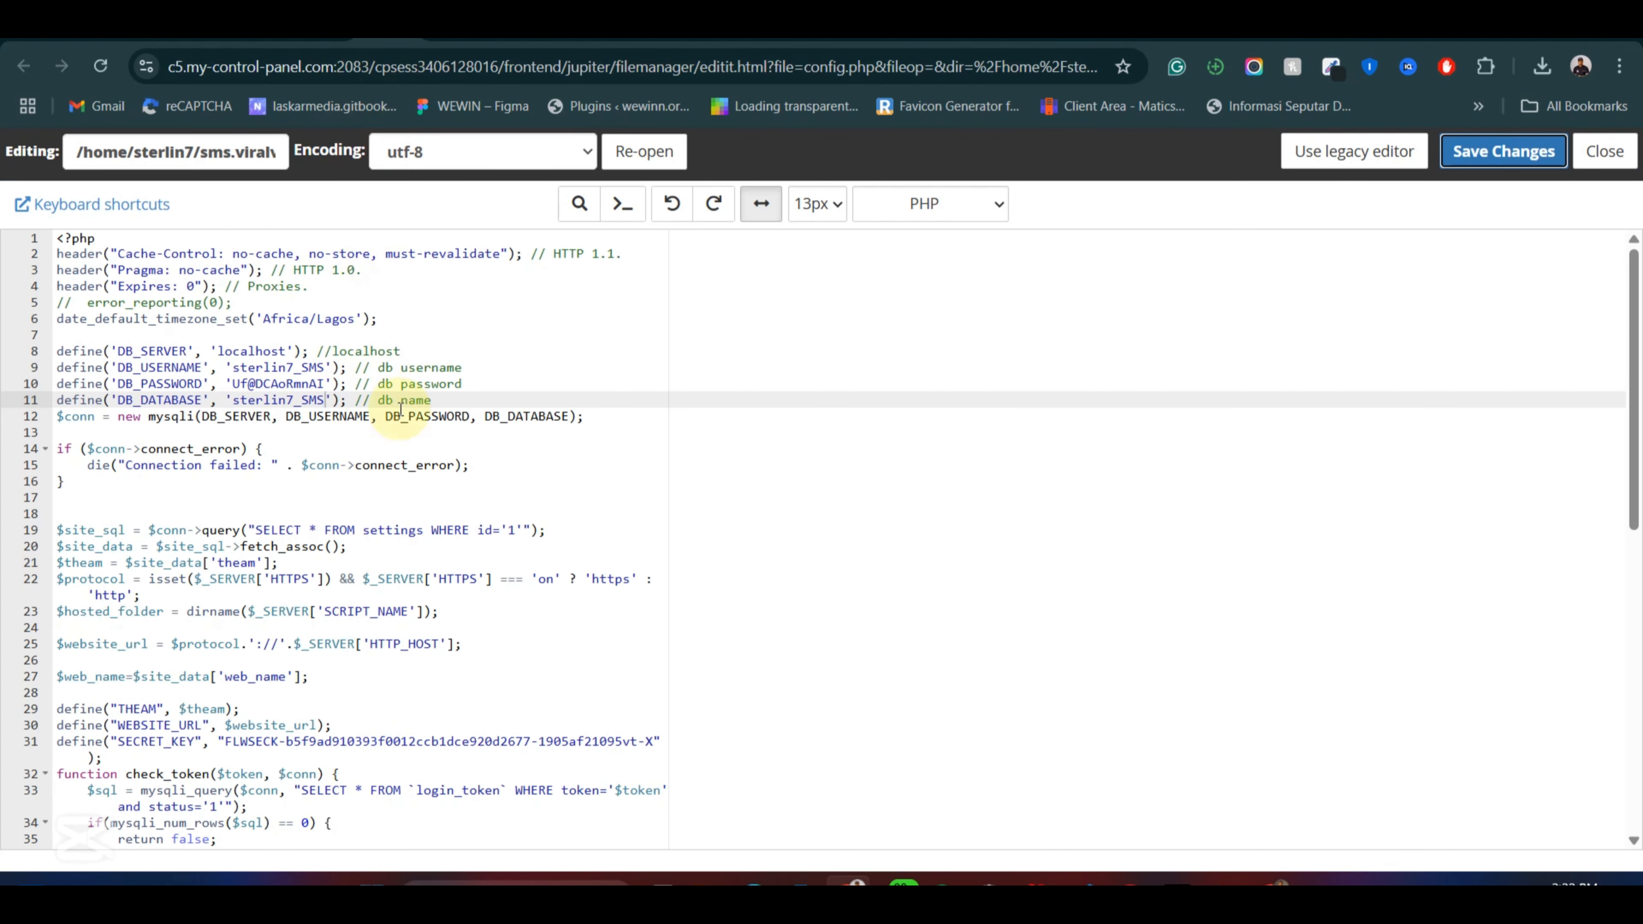
pyautogui.scroll(-3, 348, 527)
pyautogui.scroll(-2, 348, 527)
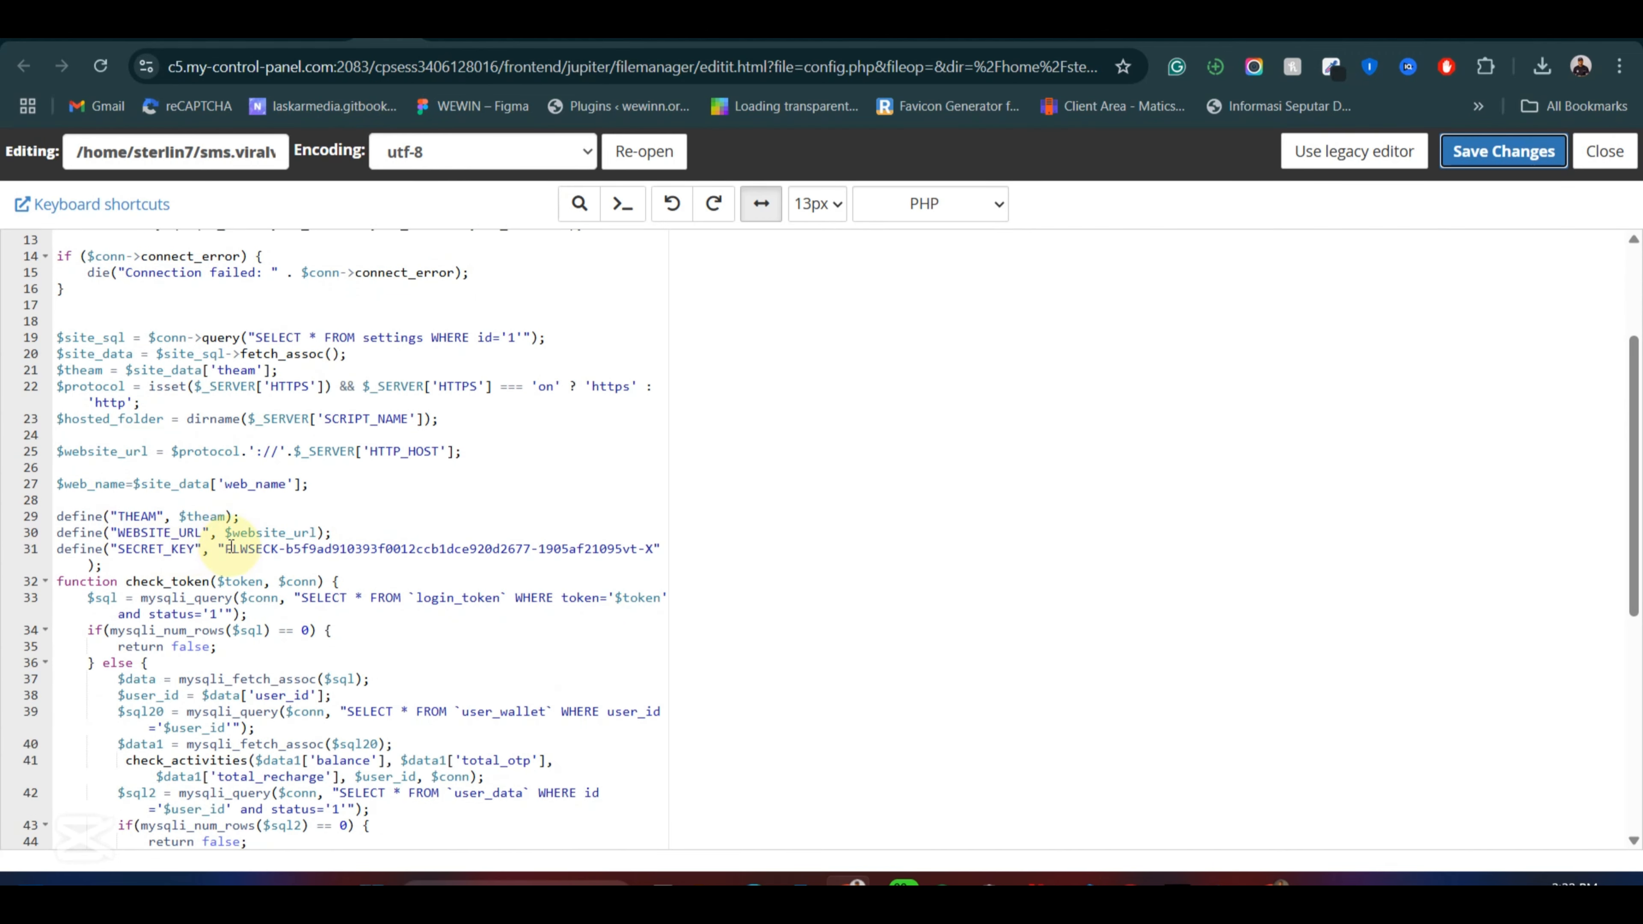
pyautogui.moveTo(226, 549); pyautogui.dragTo(655, 552)
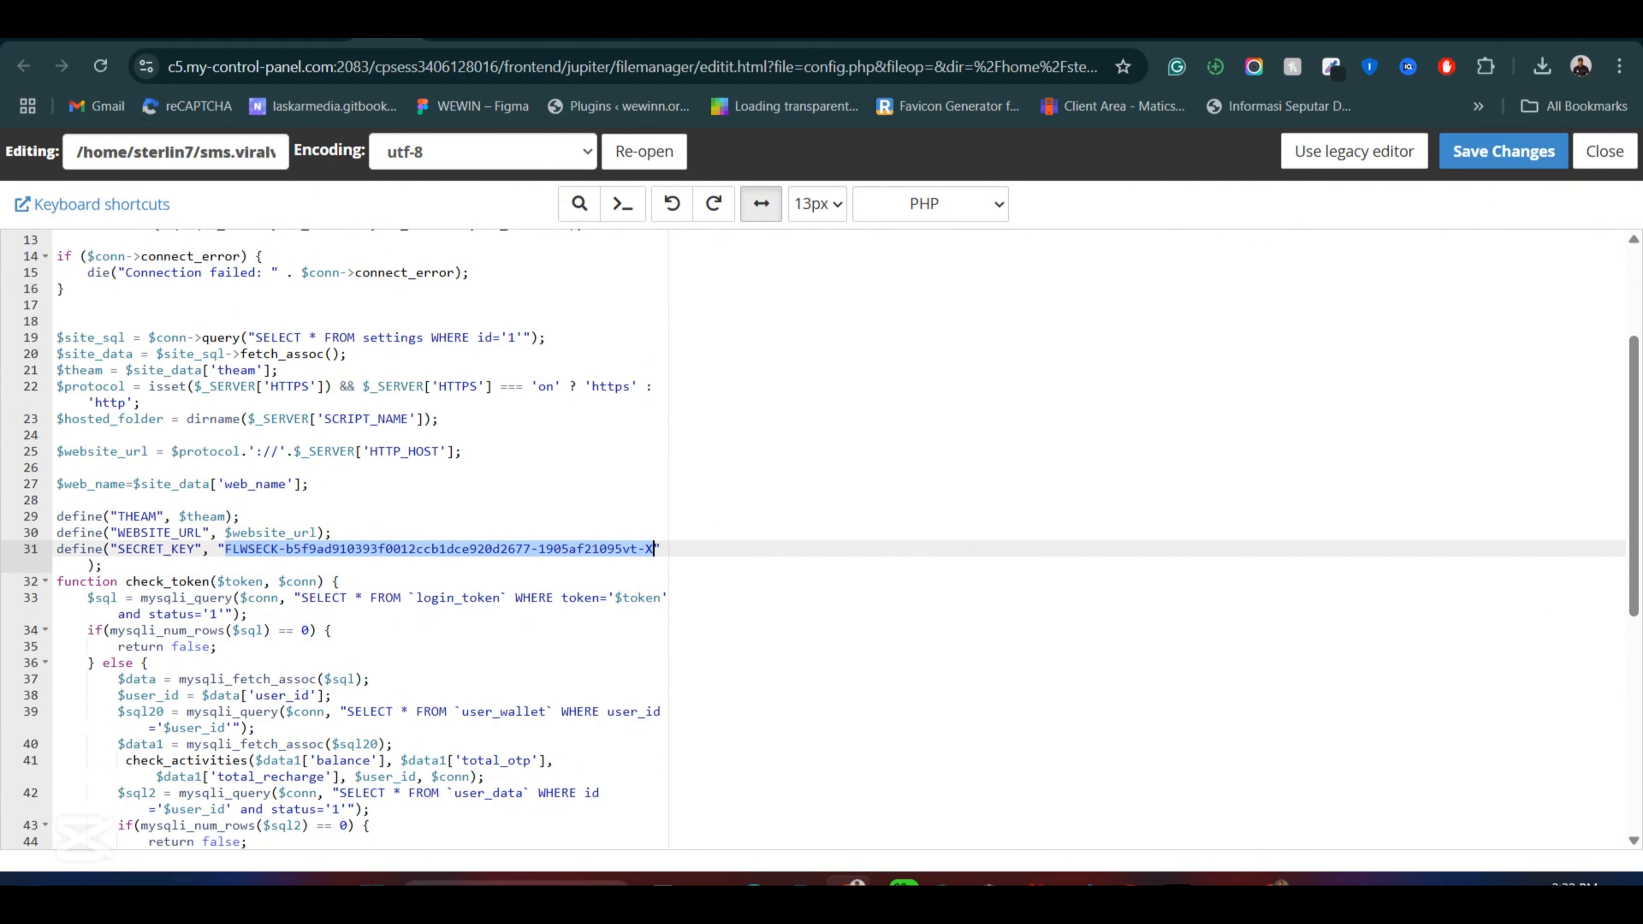
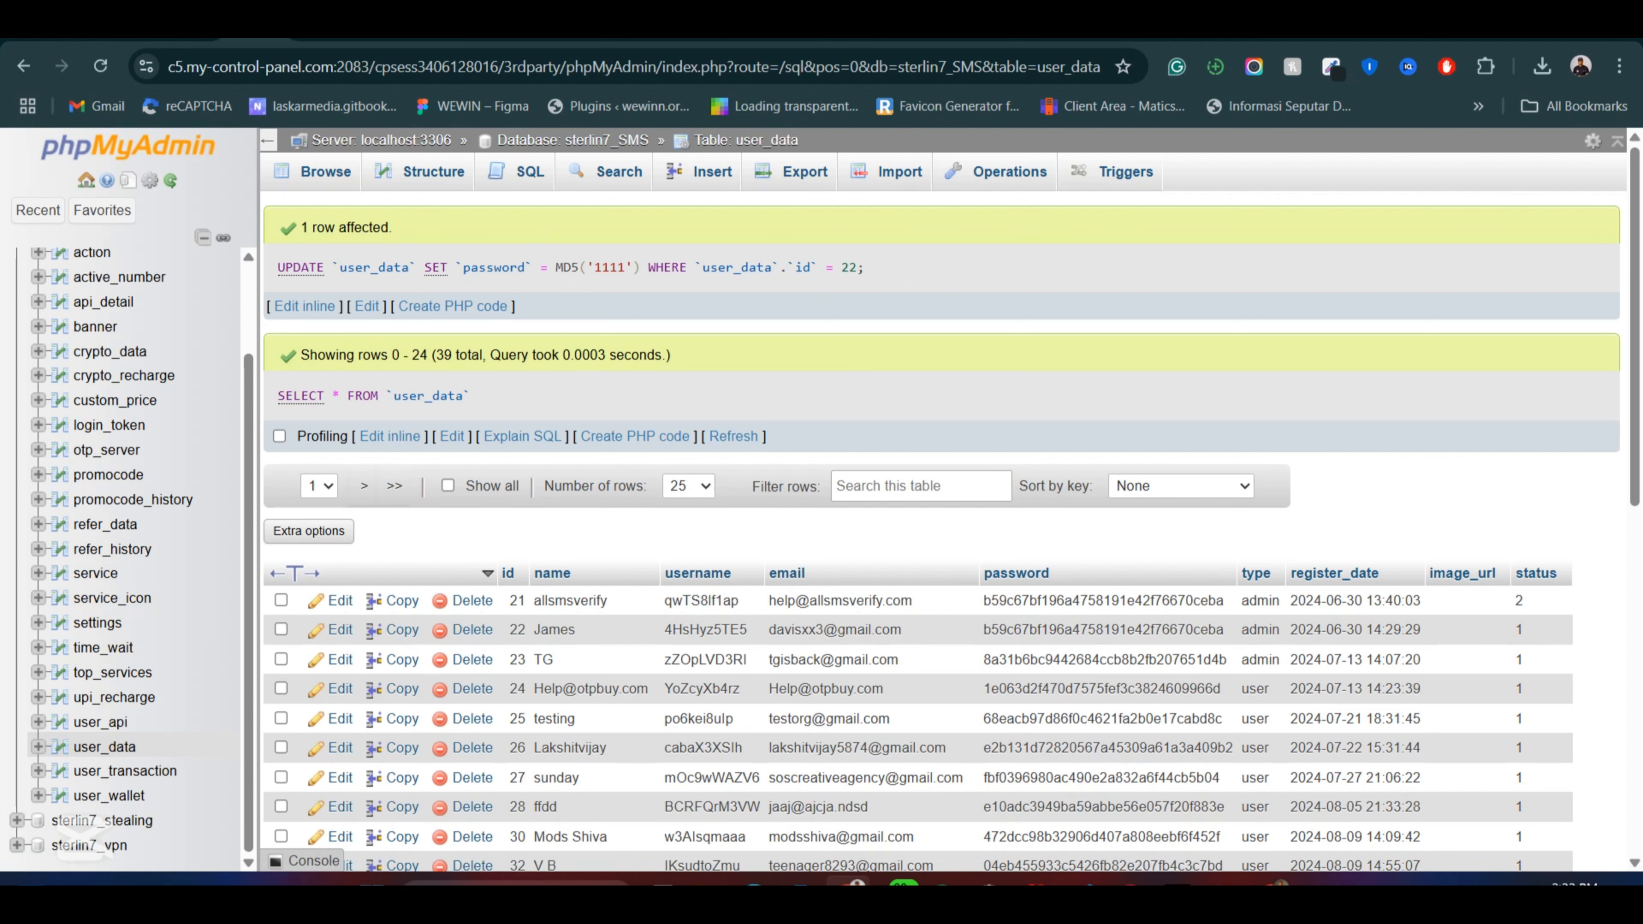
# Switch to the site's admin panel, display the United Kingdom services, and sort them by Service Id in descending order
pyautogui.click(187, 39)
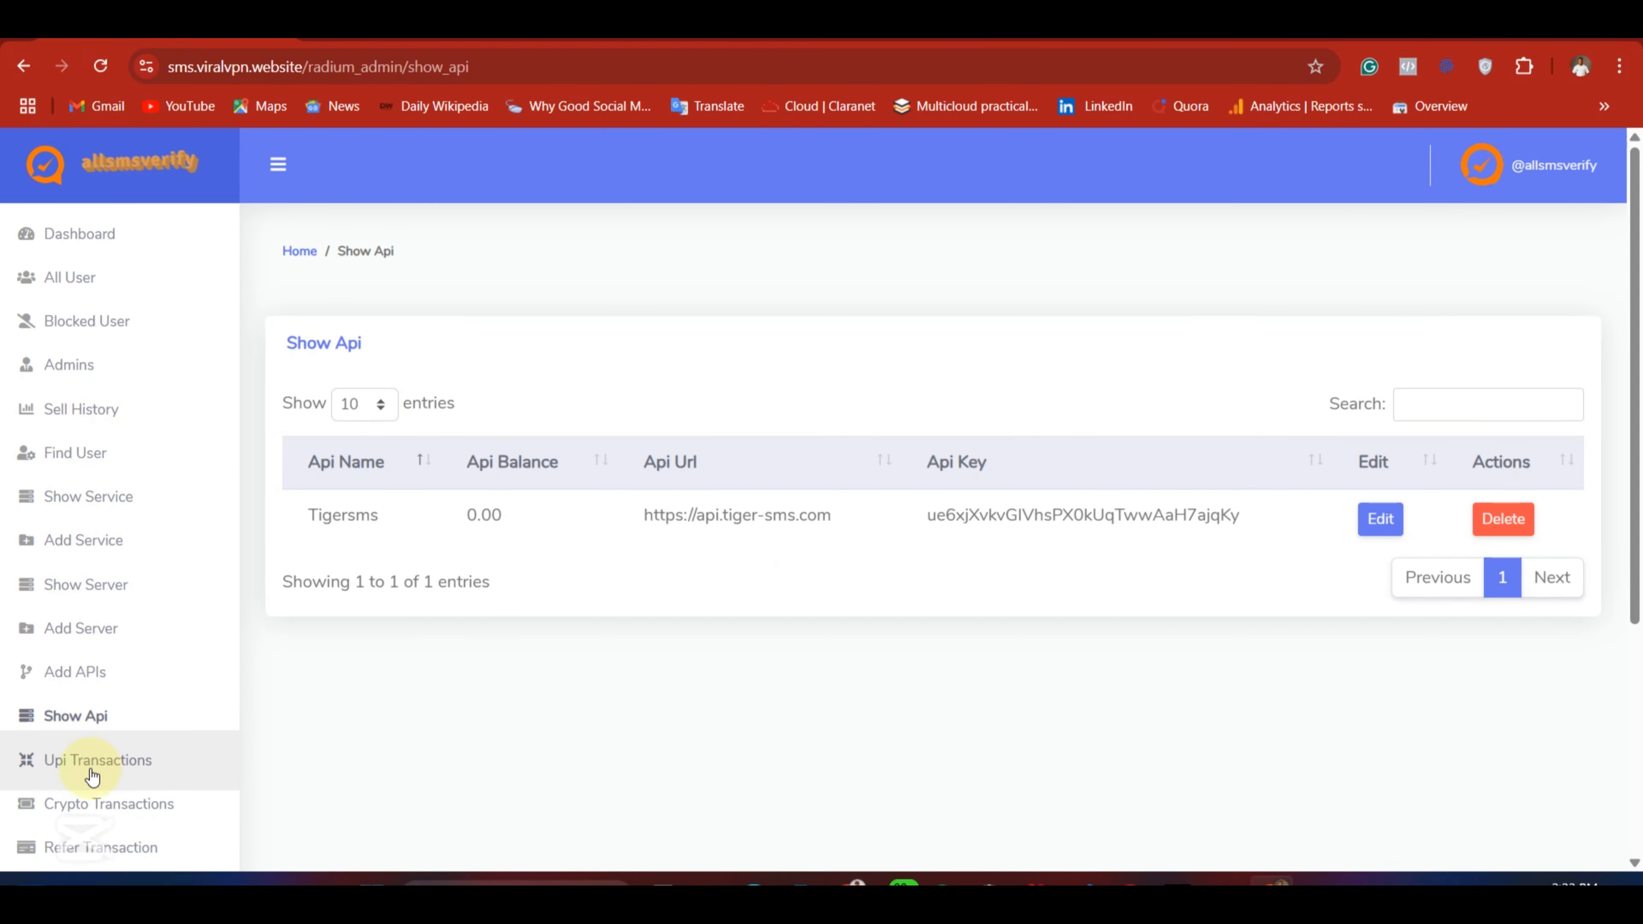
pyautogui.scroll(-2, 106, 647)
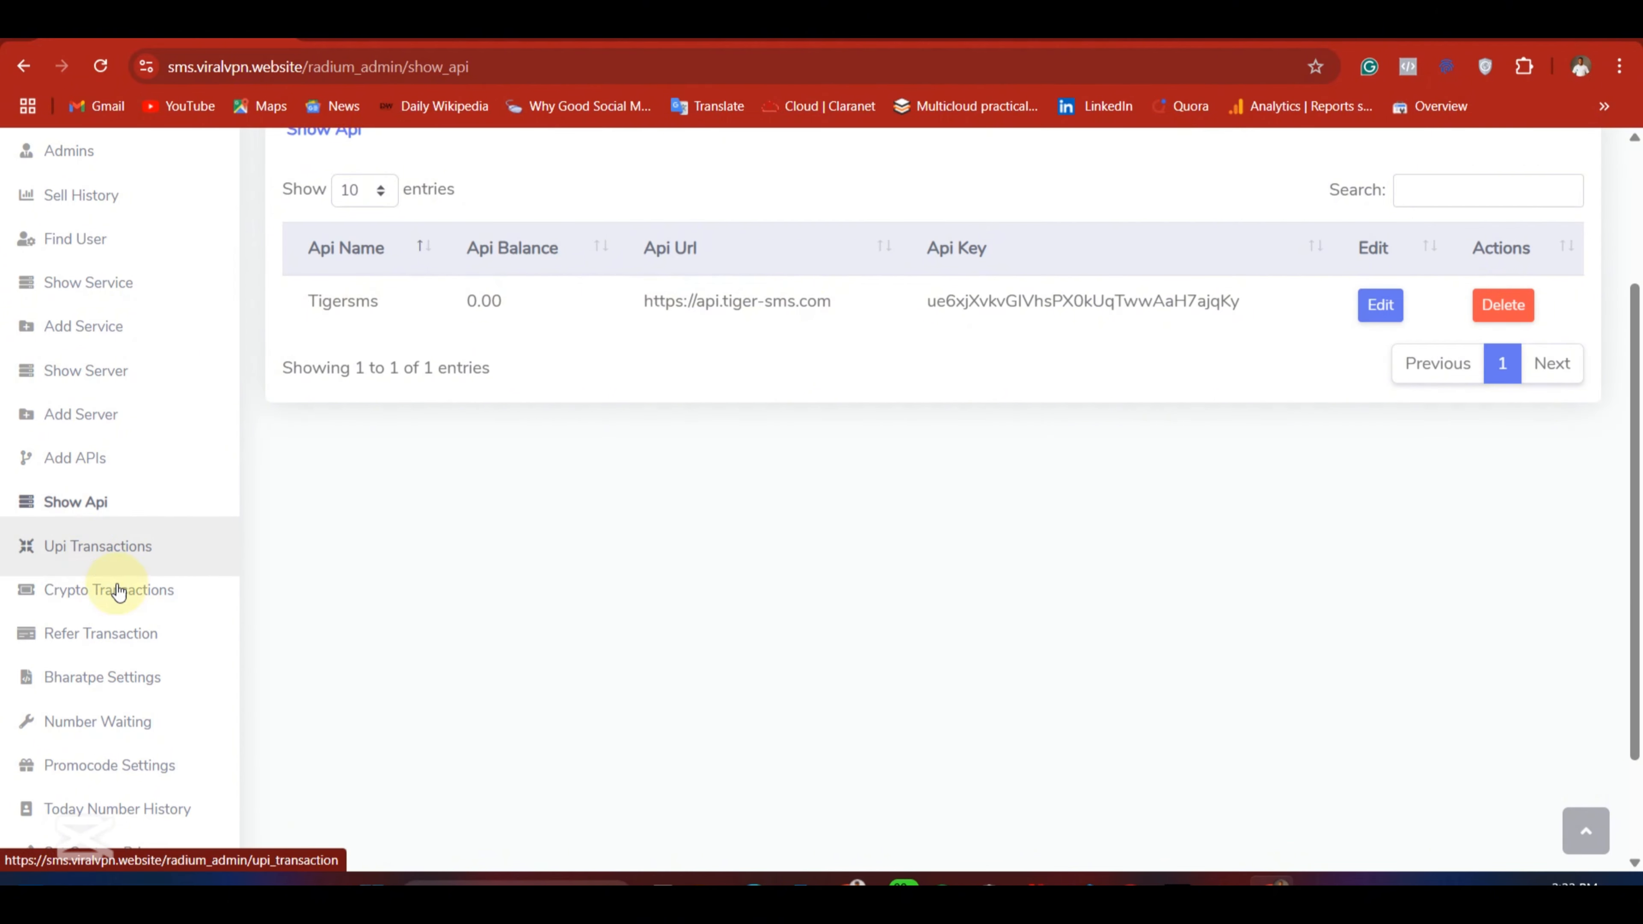
pyautogui.scroll(3, 116, 587)
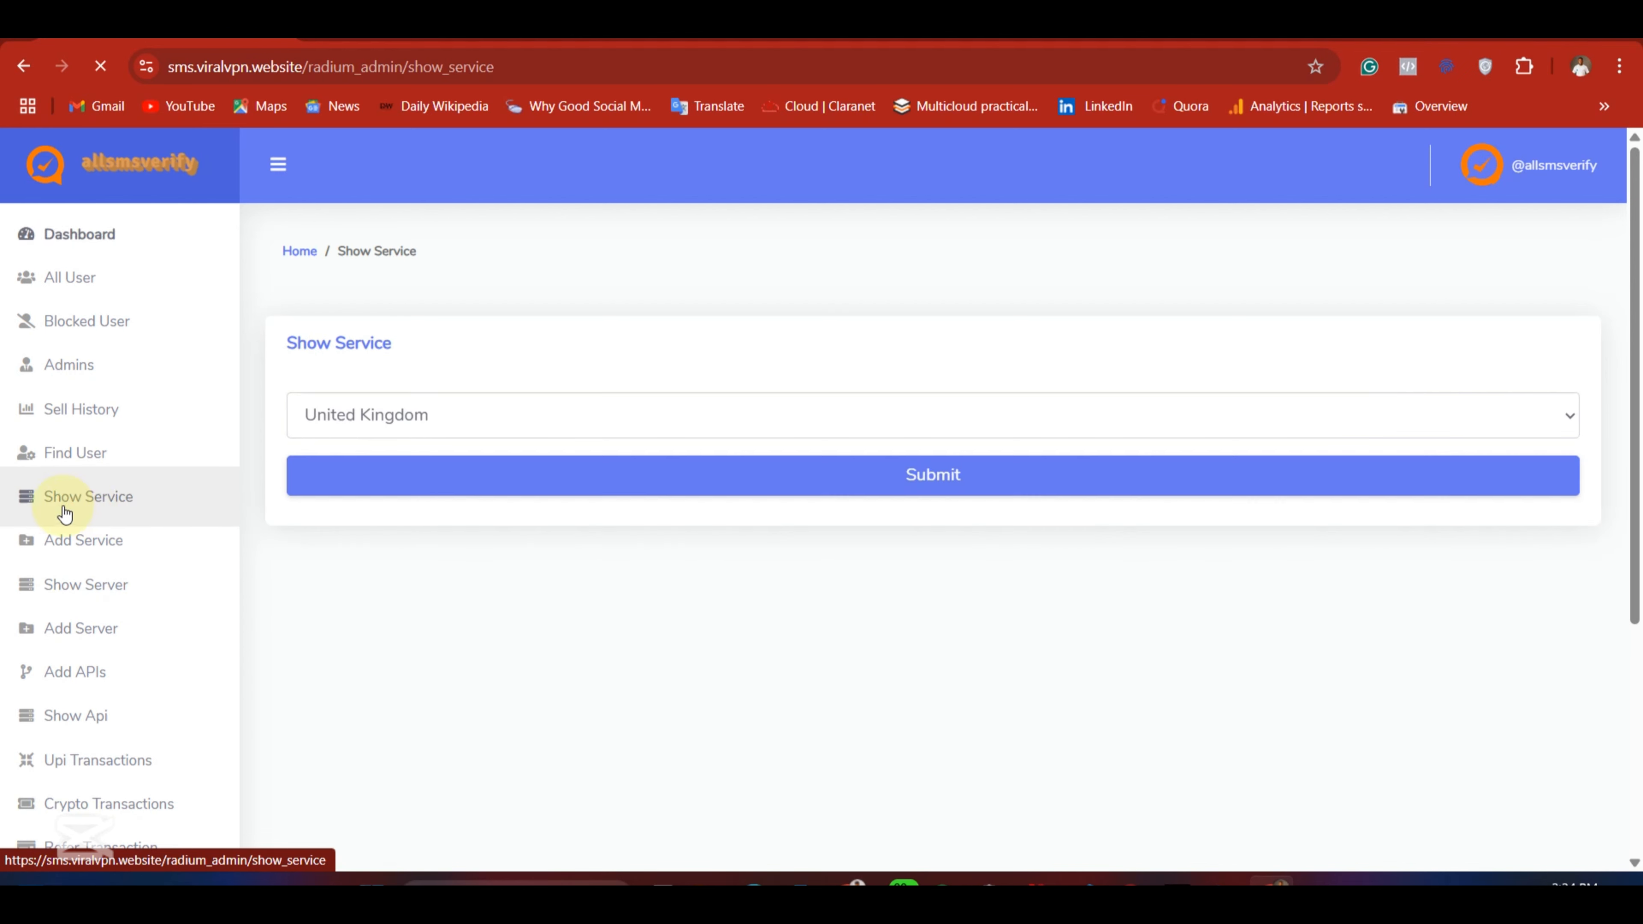
pyautogui.click(608, 478)
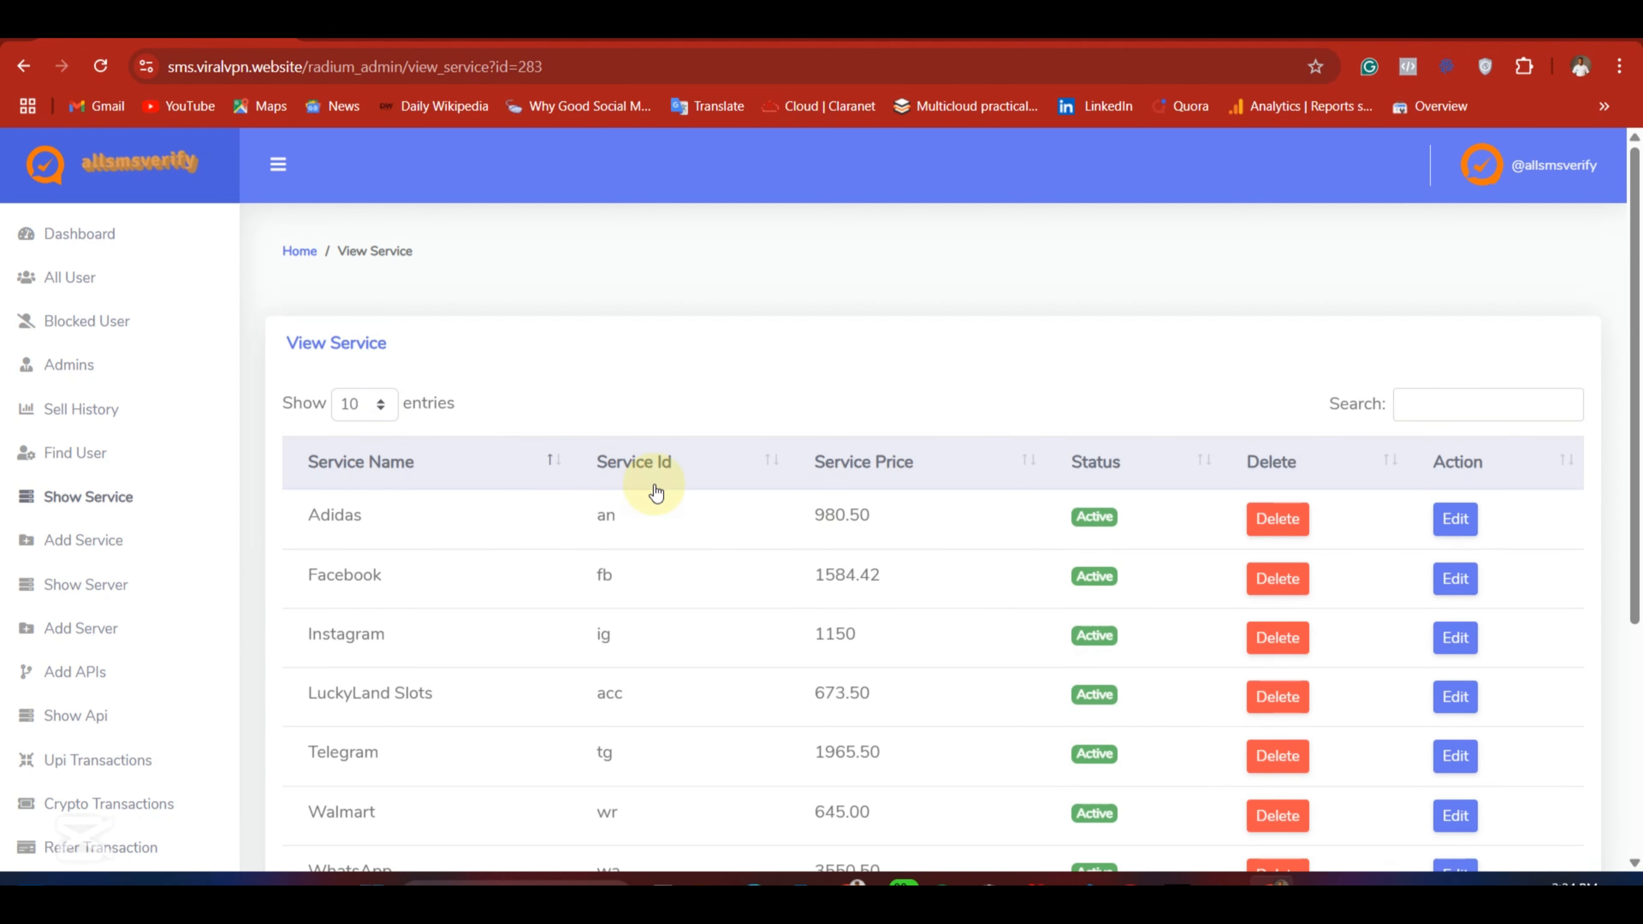
pyautogui.click(682, 475)
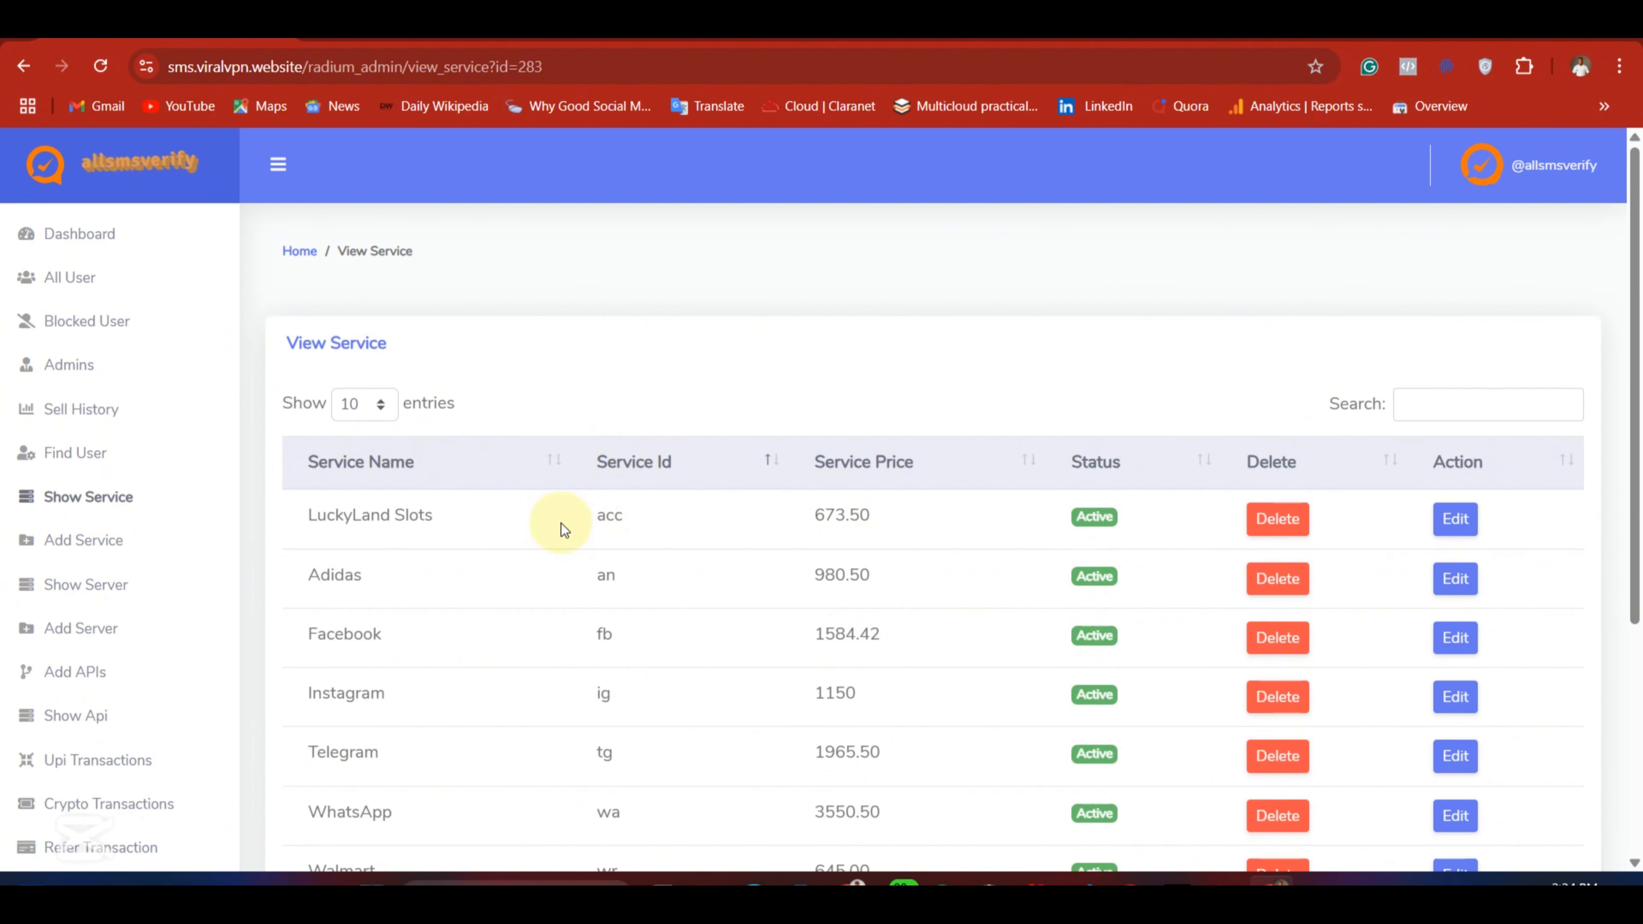
pyautogui.click(637, 484)
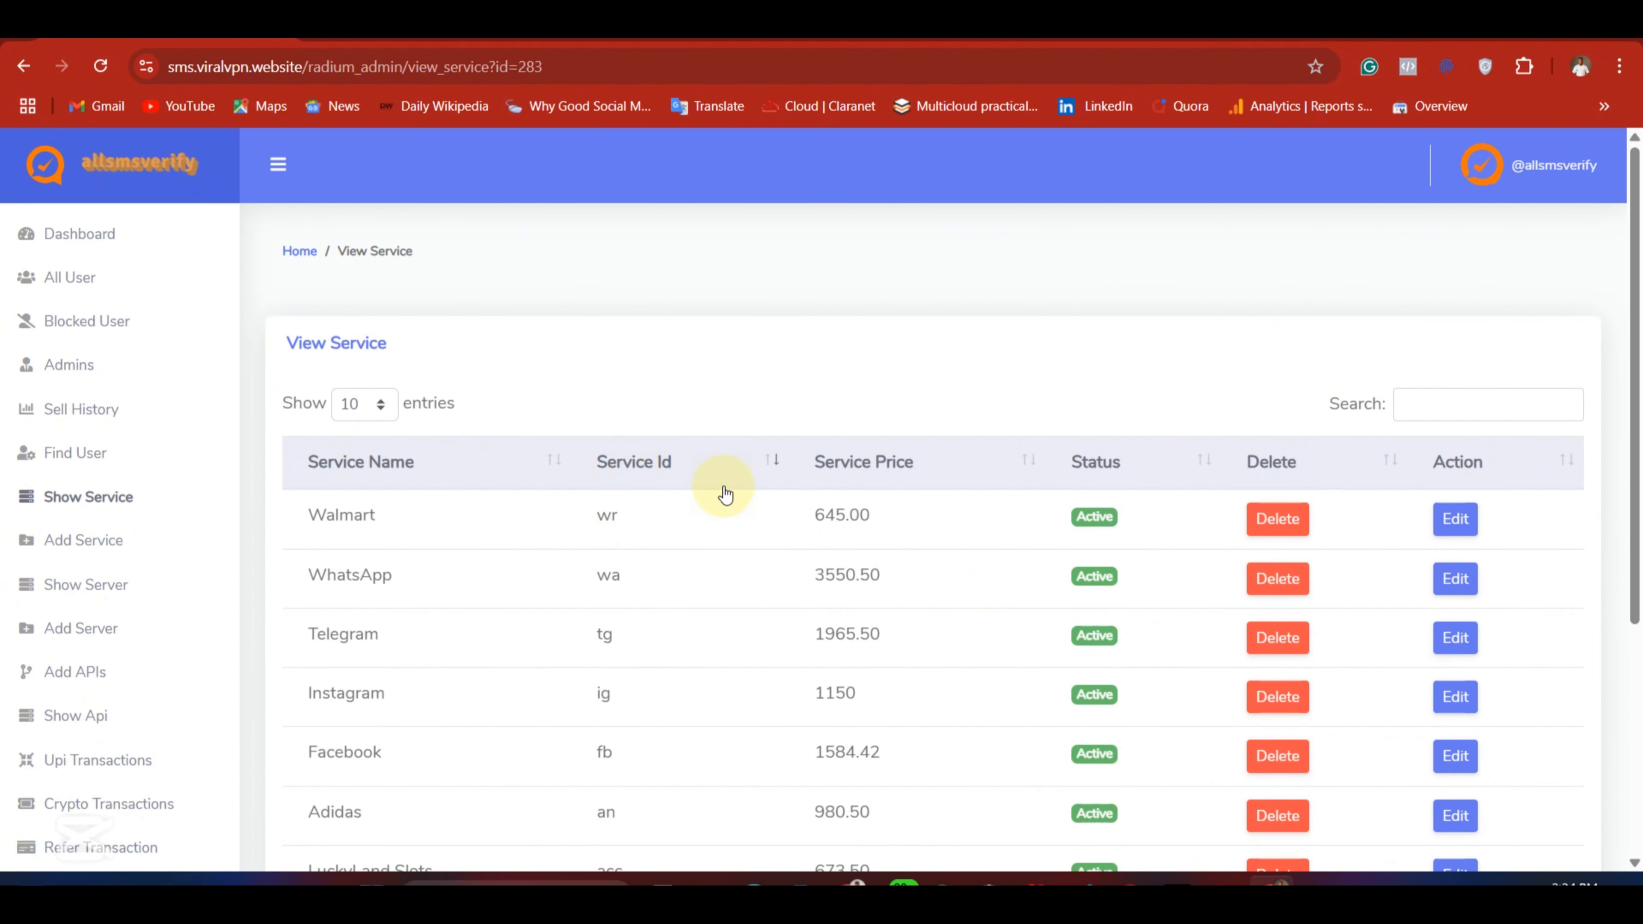
pyautogui.scroll(-3, 925, 576)
pyautogui.scroll(3, 893, 600)
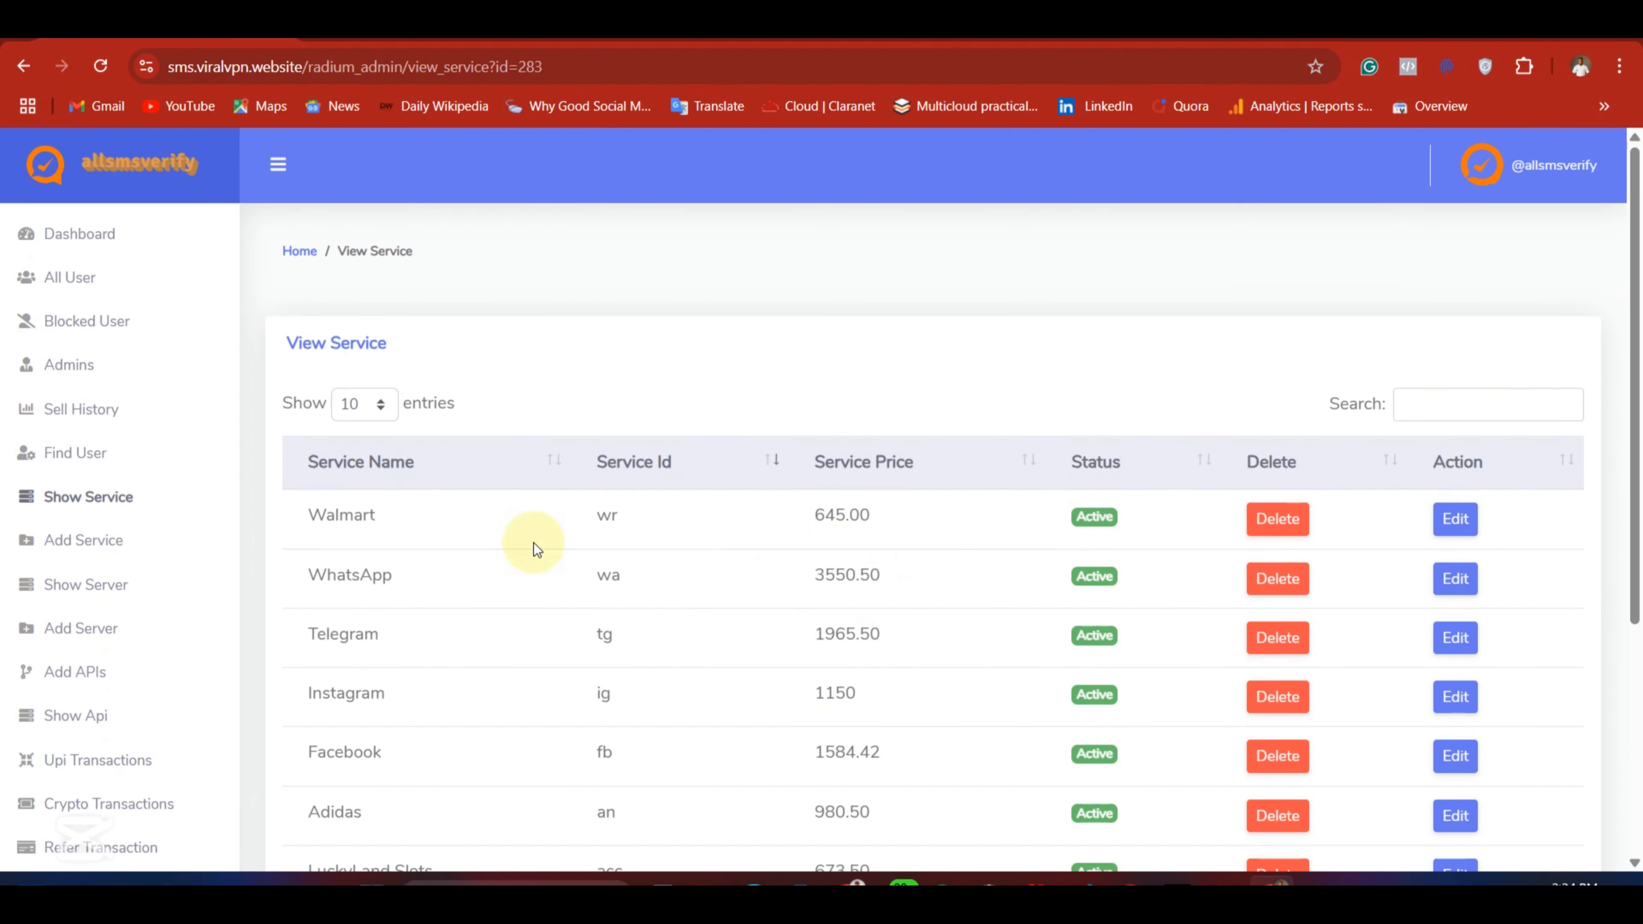
pyautogui.scroll(-5, 1063, 553)
pyautogui.scroll(5, 954, 489)
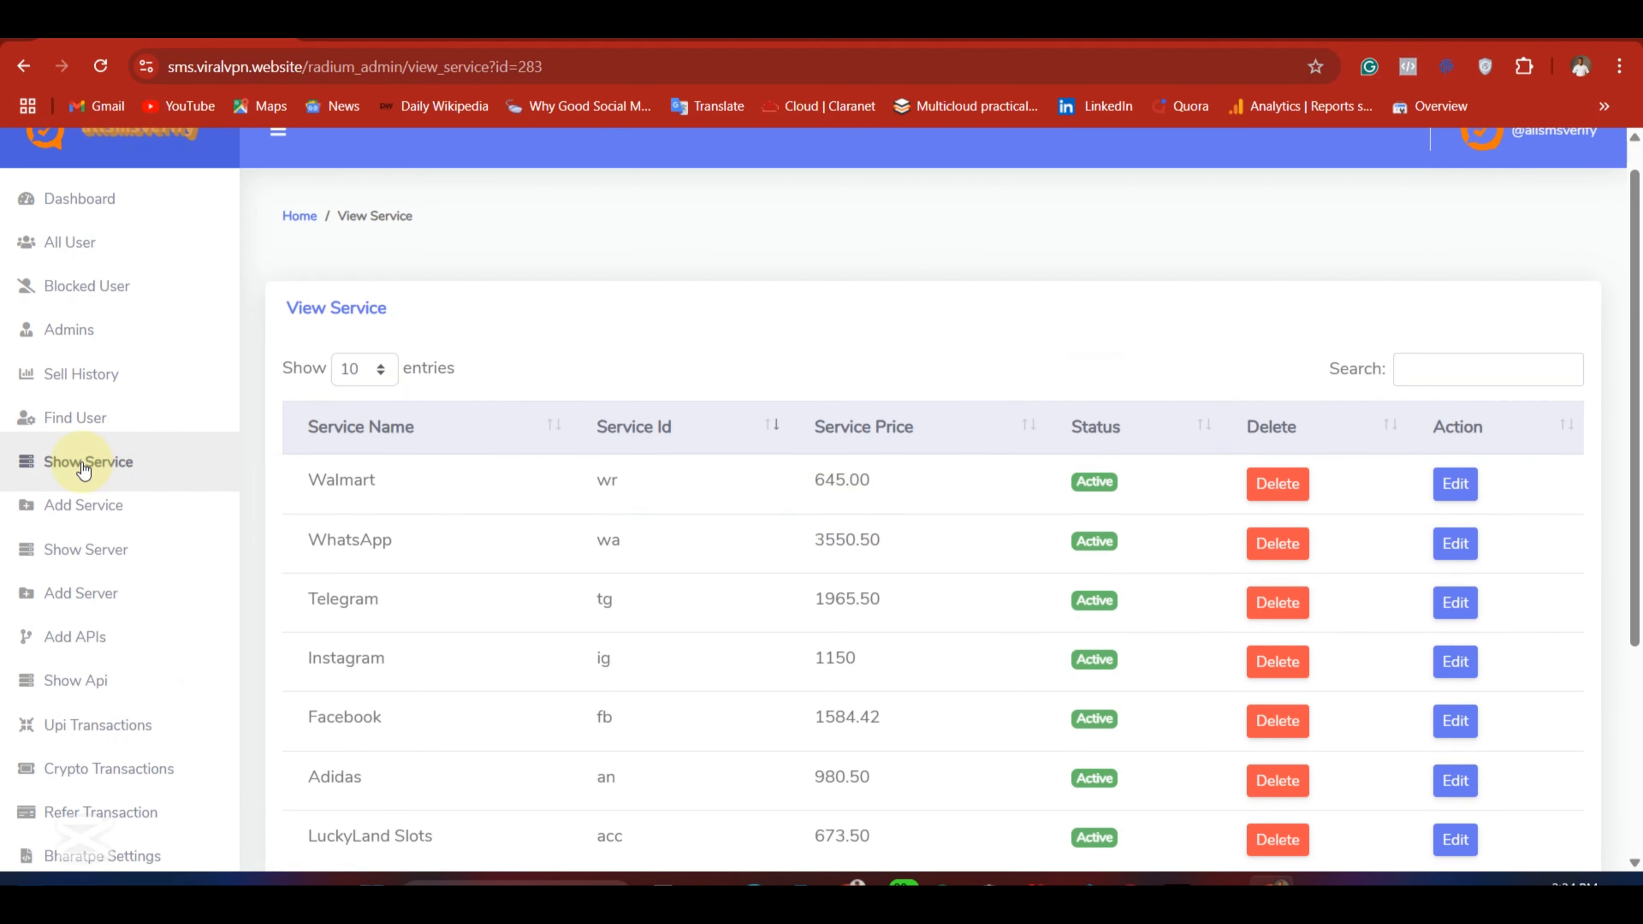
# Return to Show Service, choose Canada from the country list, and review its services and prices
pyautogui.click(85, 471)
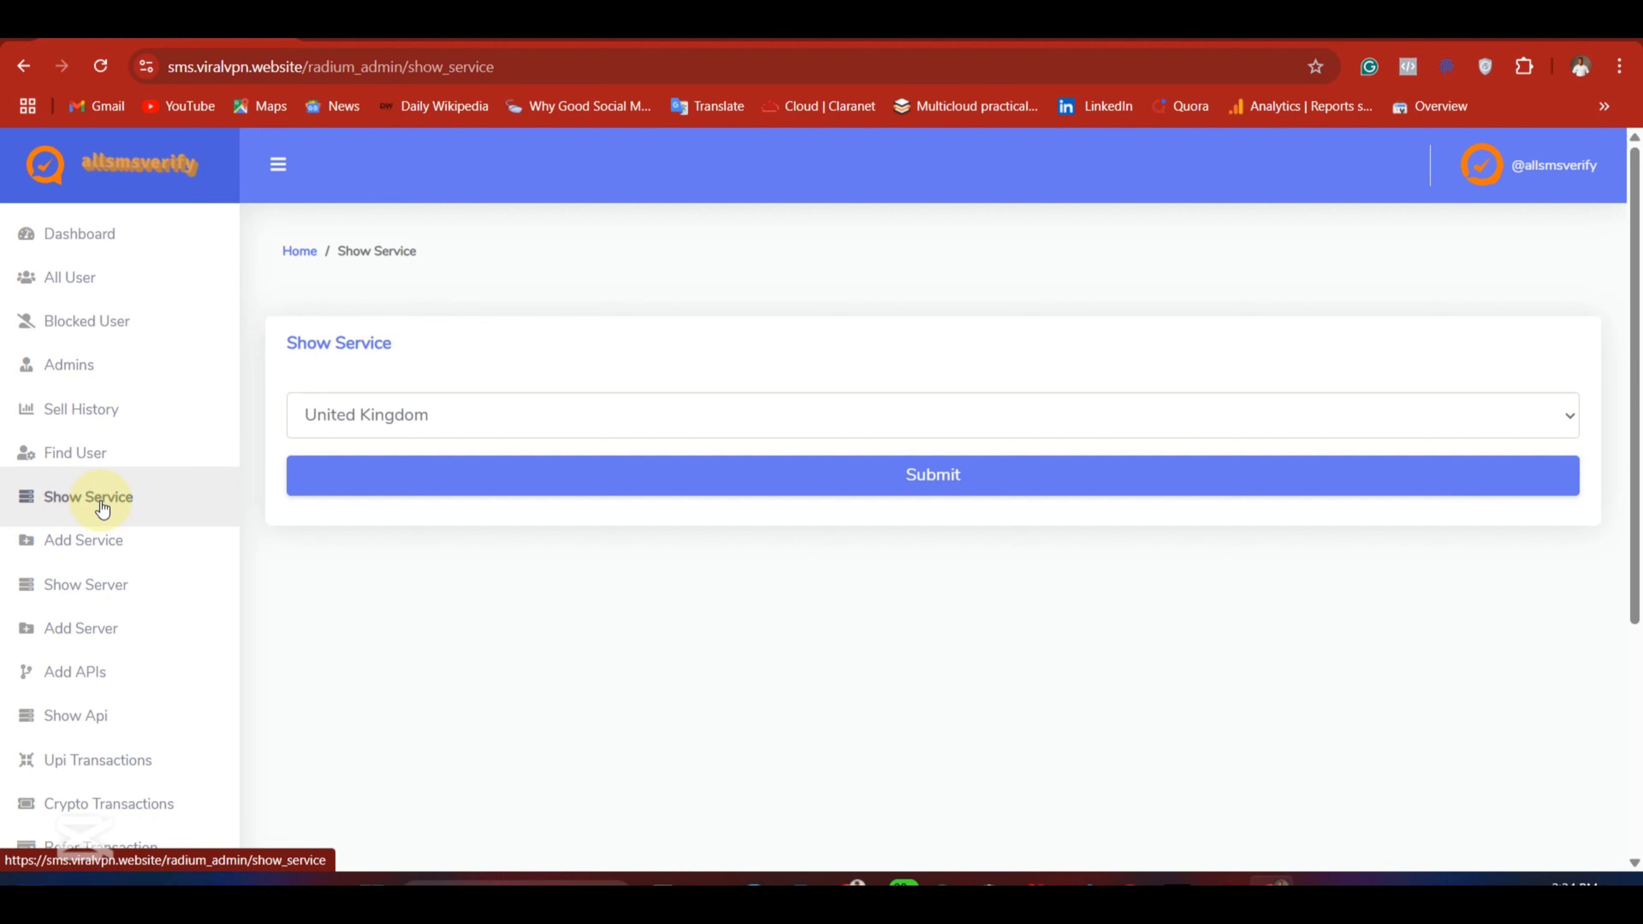
pyautogui.click(438, 411)
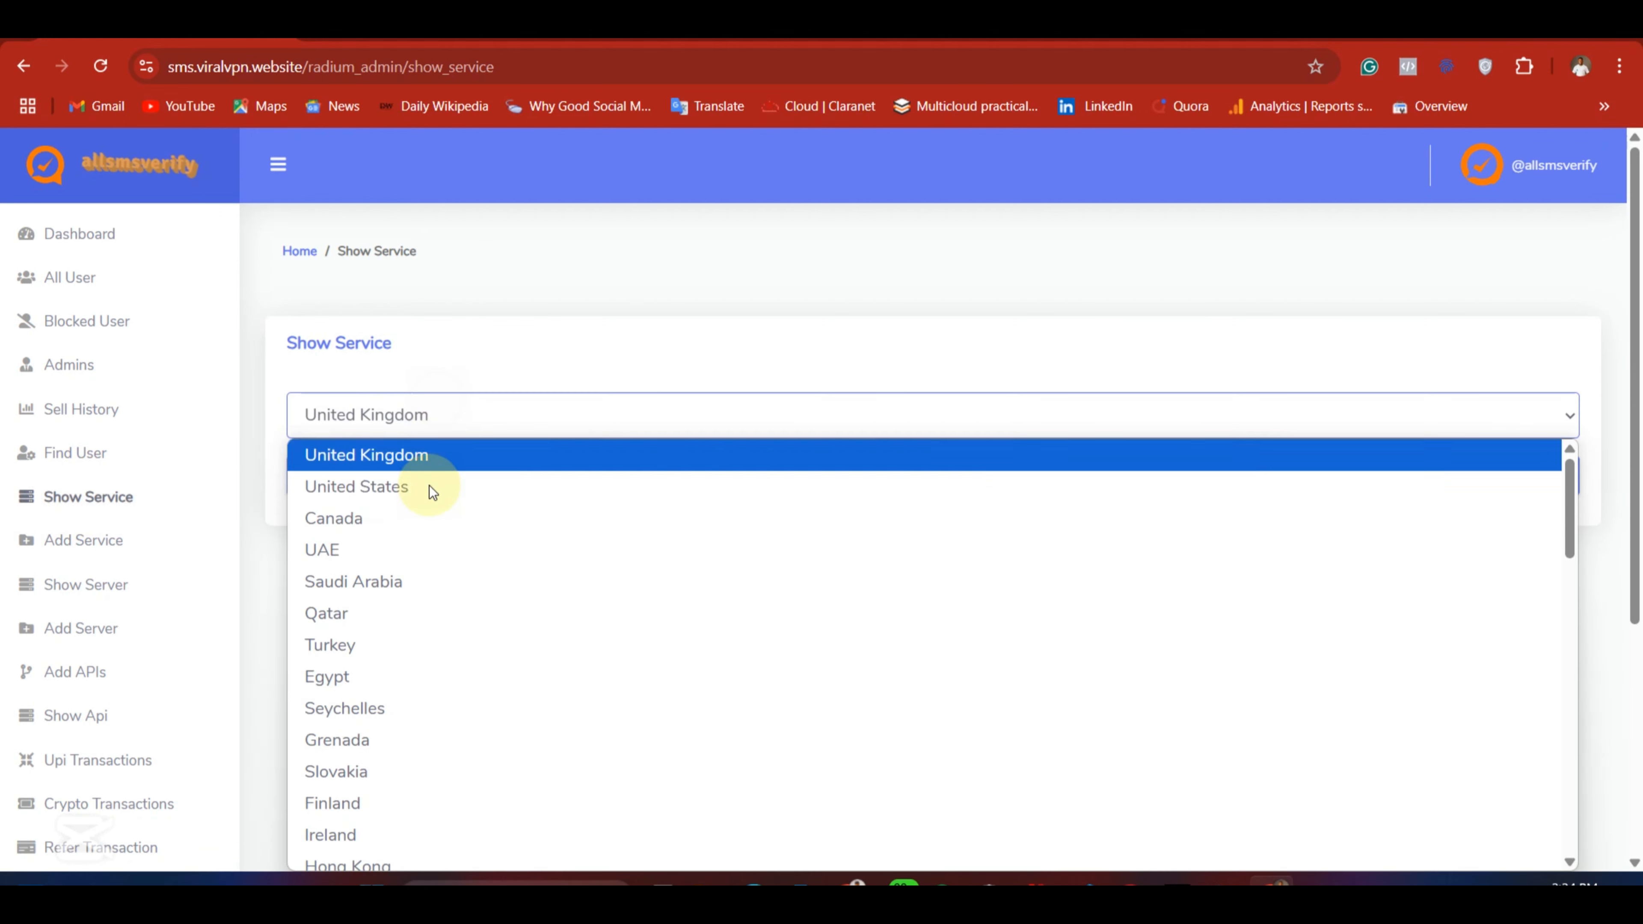
pyautogui.scroll(-5, 419, 665)
pyautogui.scroll(15, 433, 650)
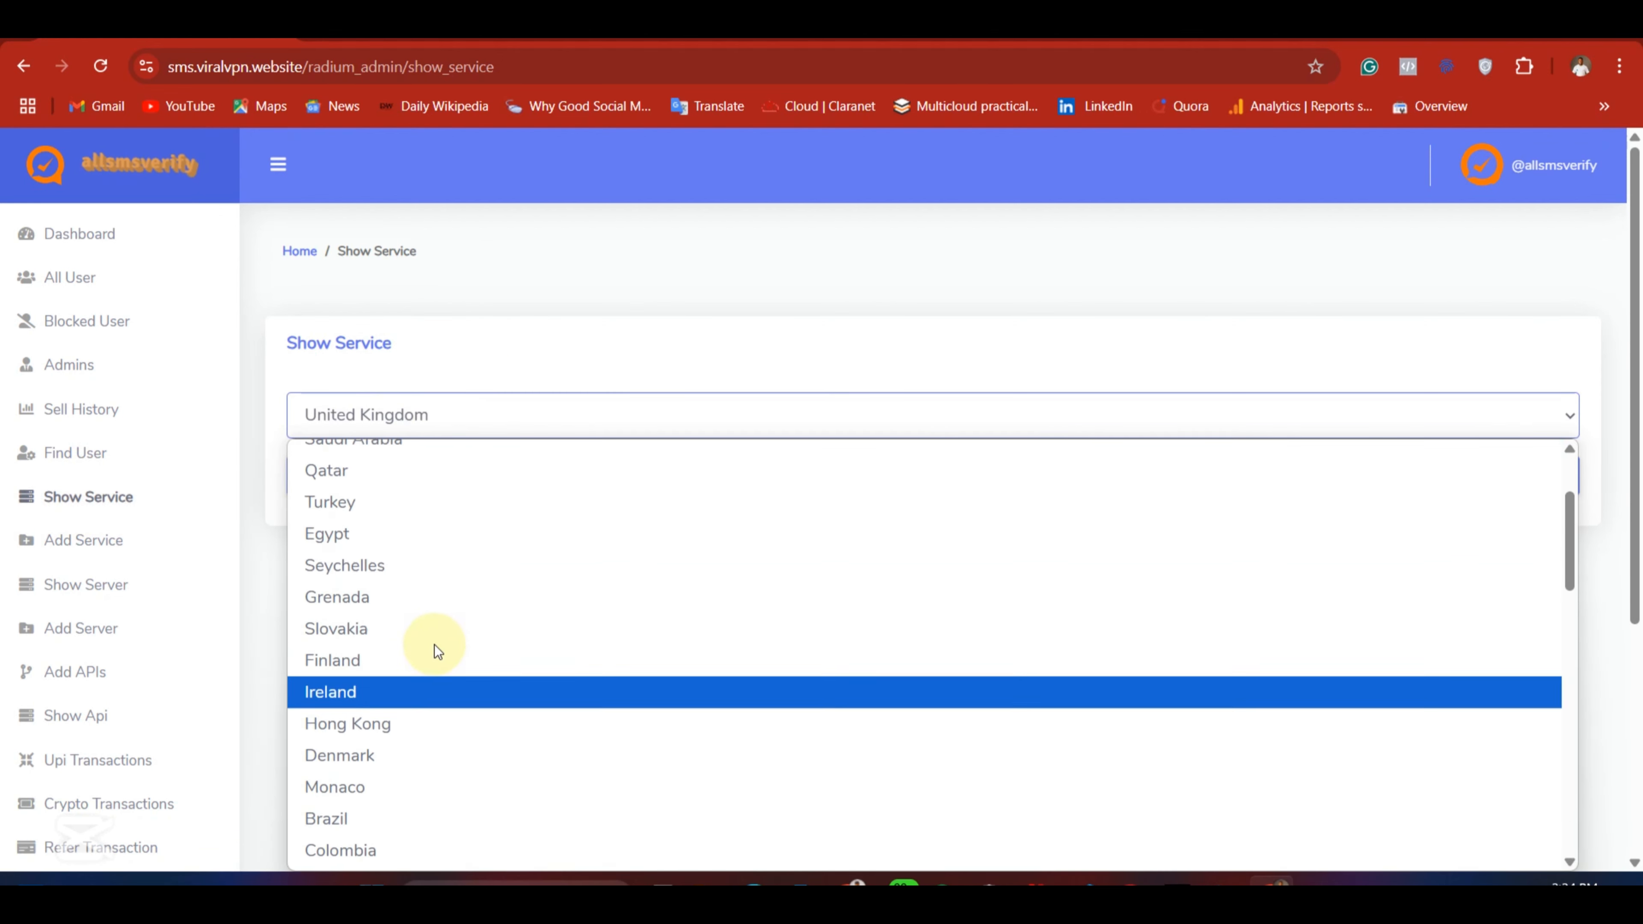
pyautogui.click(514, 406)
pyautogui.click(516, 433)
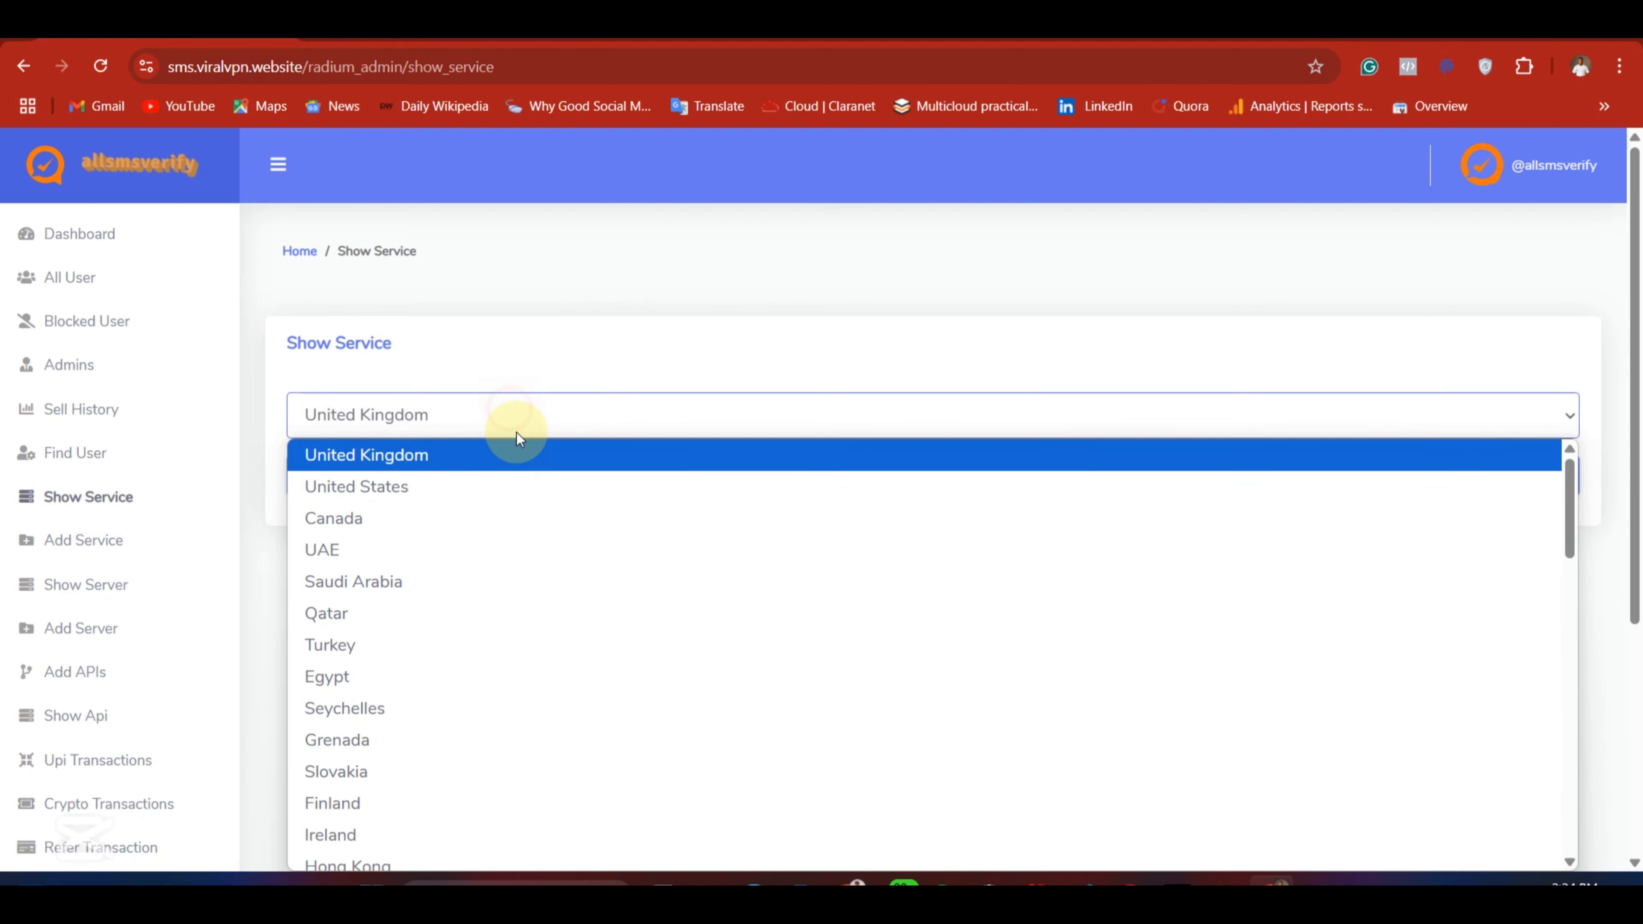
pyautogui.click(486, 528)
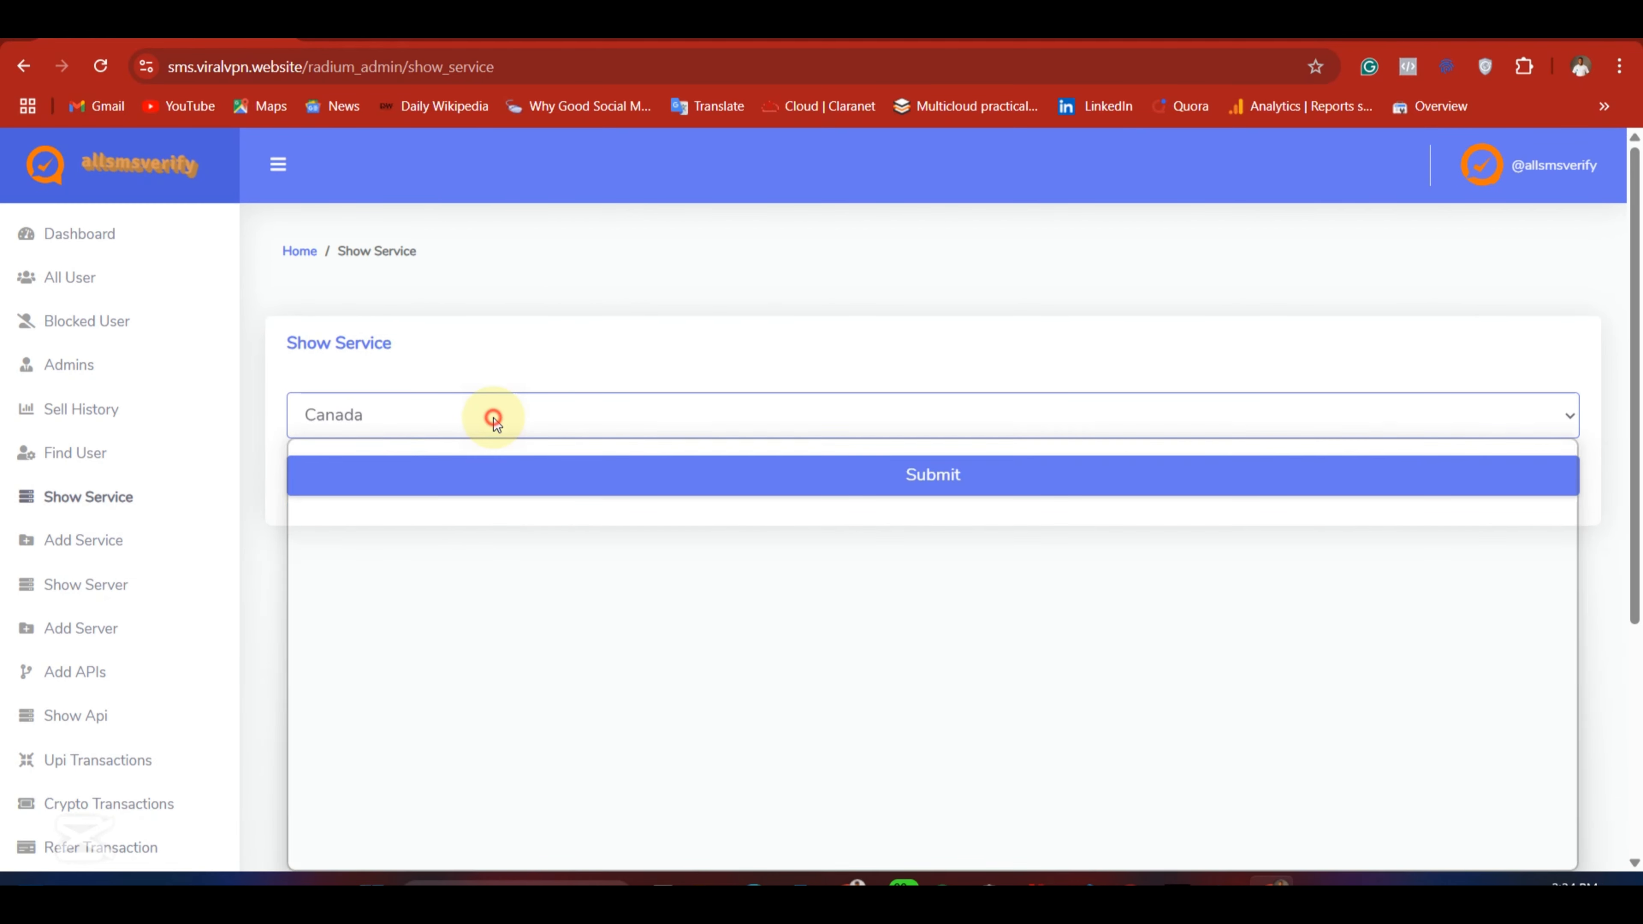
pyautogui.click(610, 492)
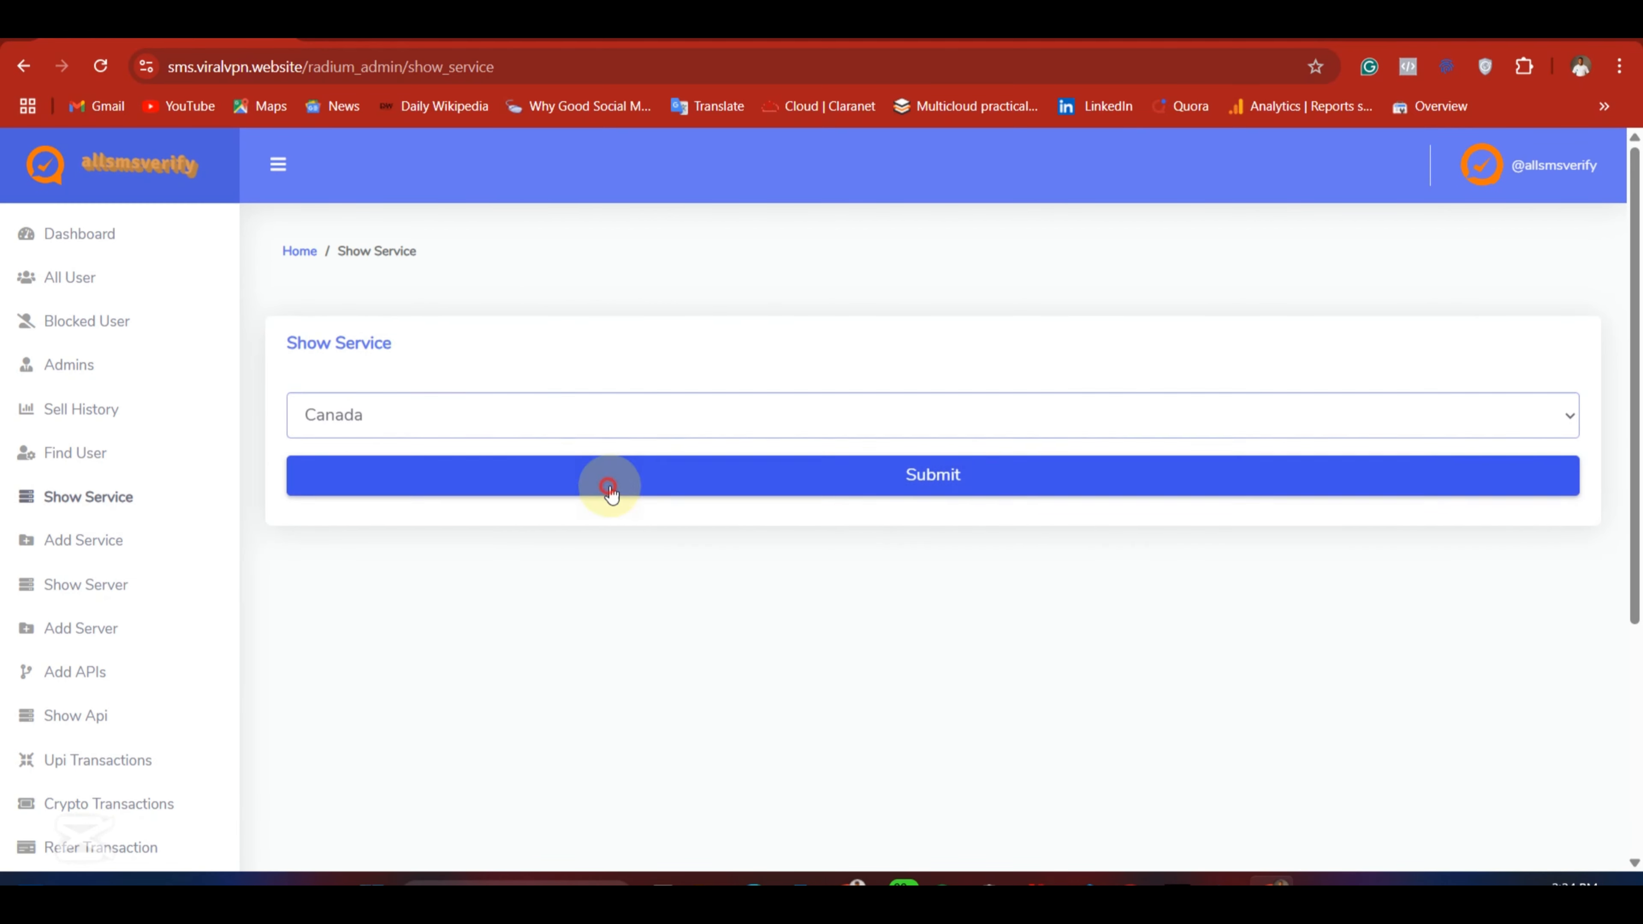
pyautogui.click(860, 478)
pyautogui.scroll(-5, 1048, 511)
pyautogui.scroll(5, 841, 528)
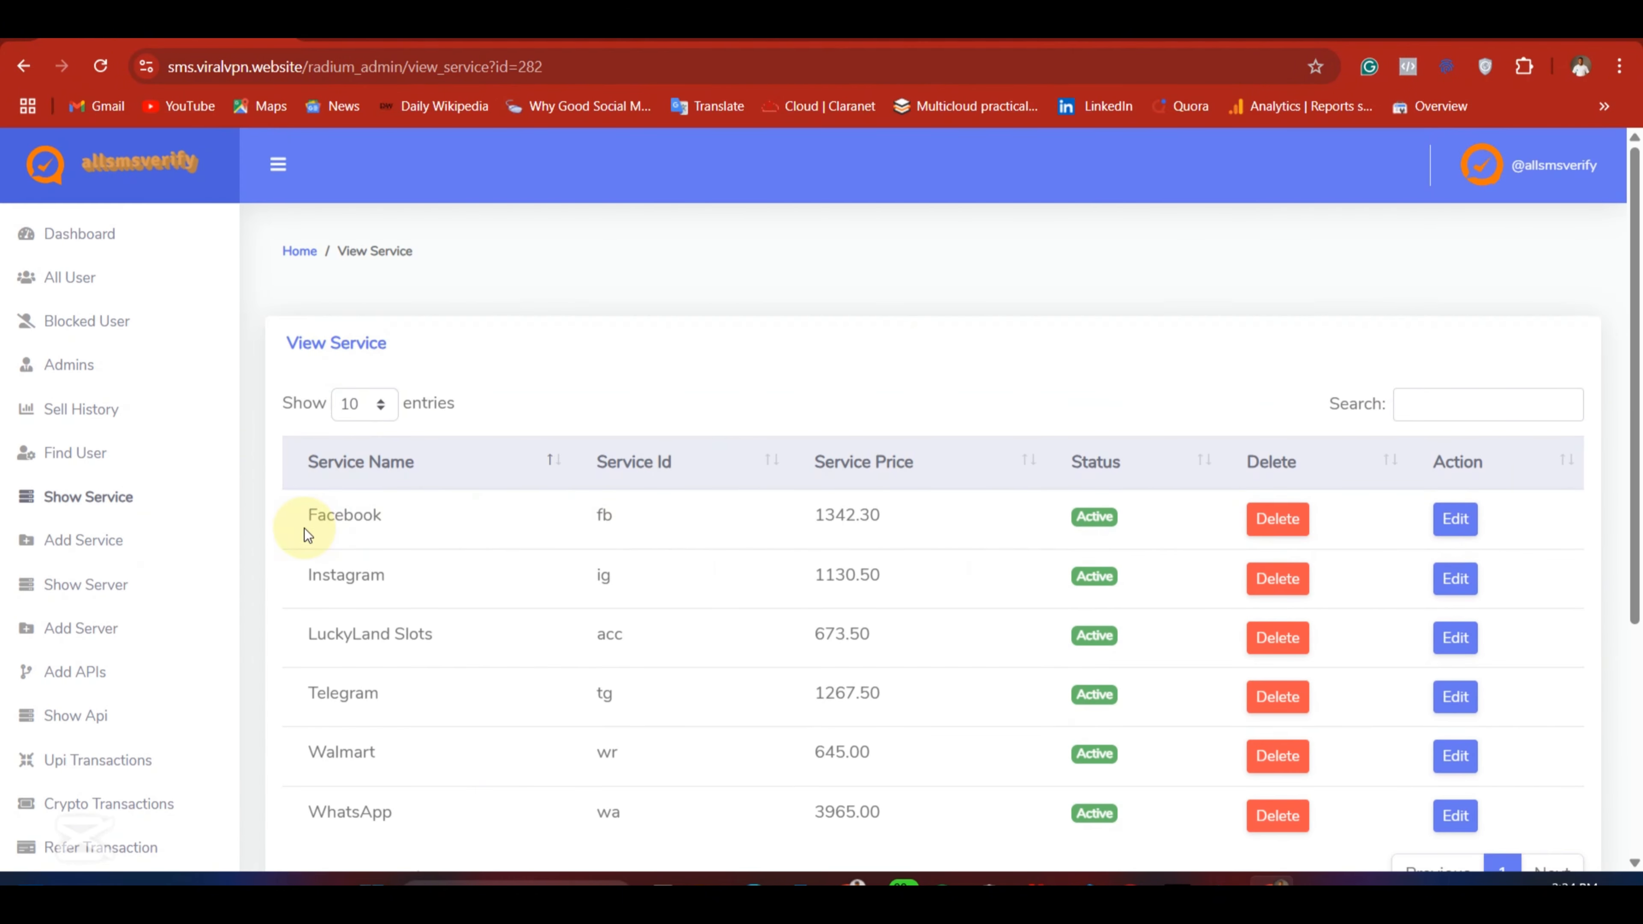
pyautogui.scroll(-1, 453, 582)
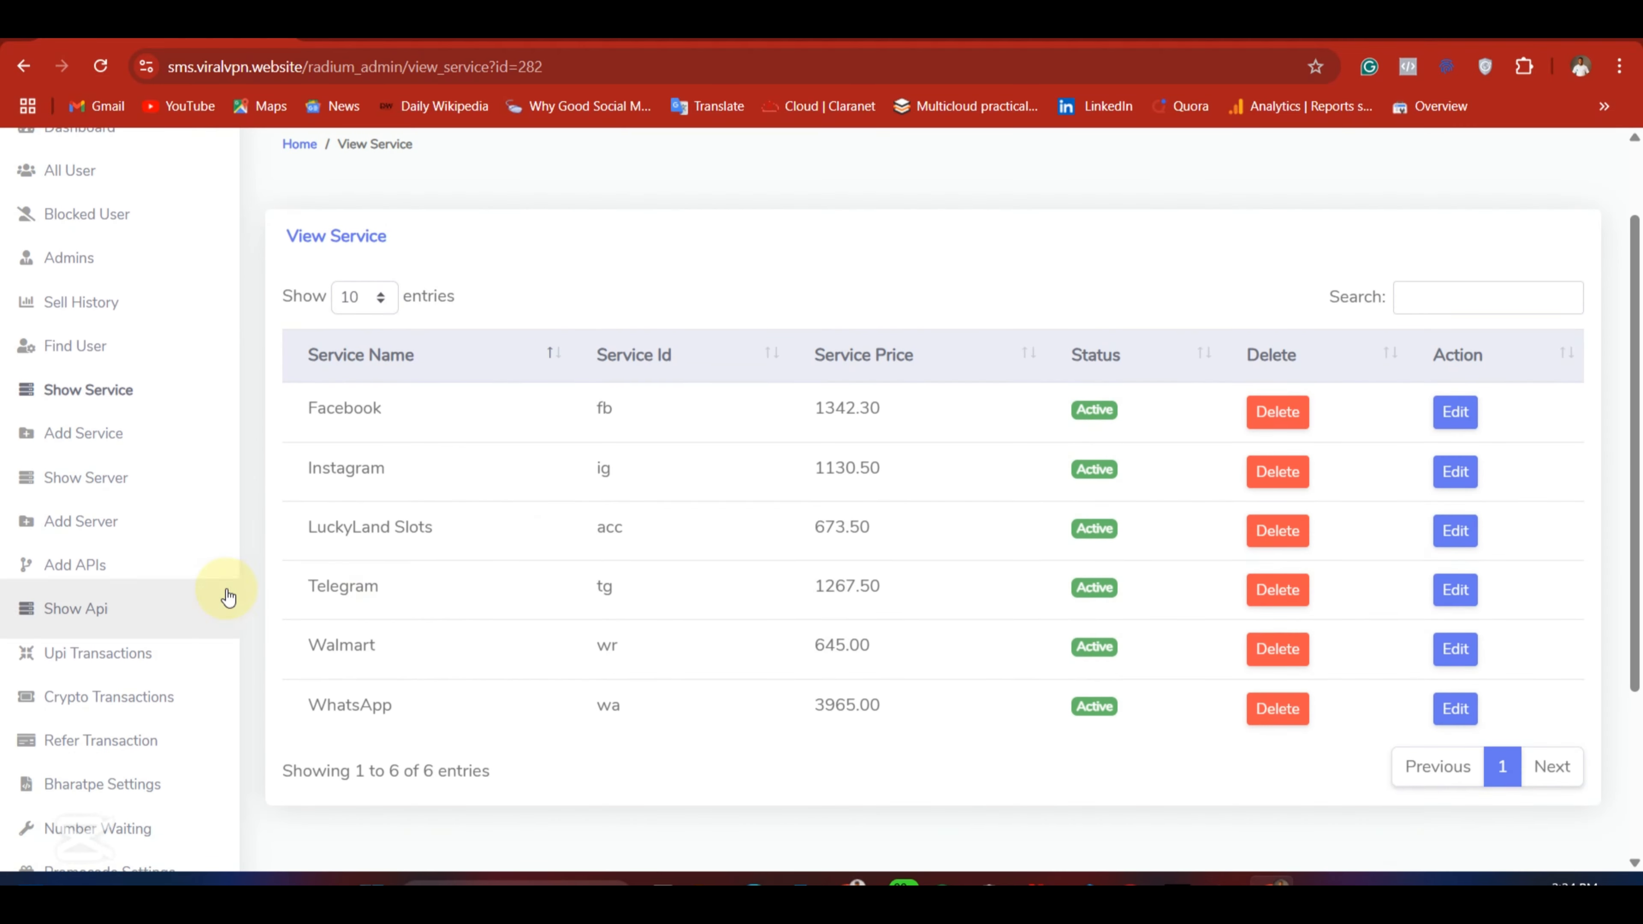
# Open the Add Service form and examine its server choices and the Service Price, Service Name and Service ID fields
pyautogui.scroll(-2, 928, 634)
pyautogui.scroll(3, 683, 603)
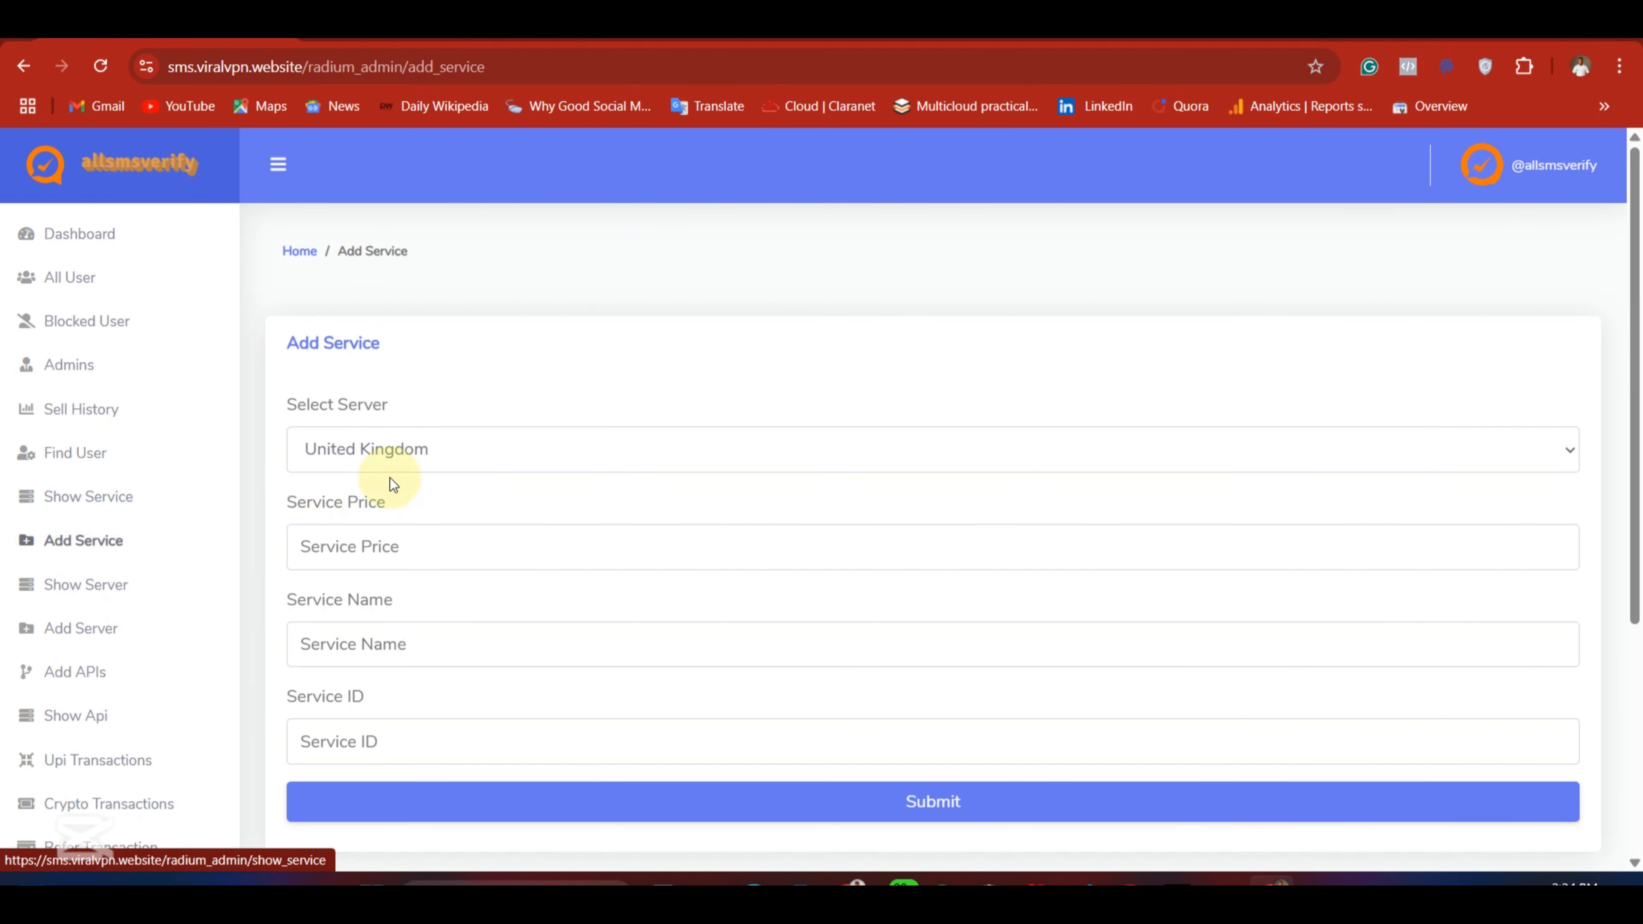
pyautogui.click(517, 442)
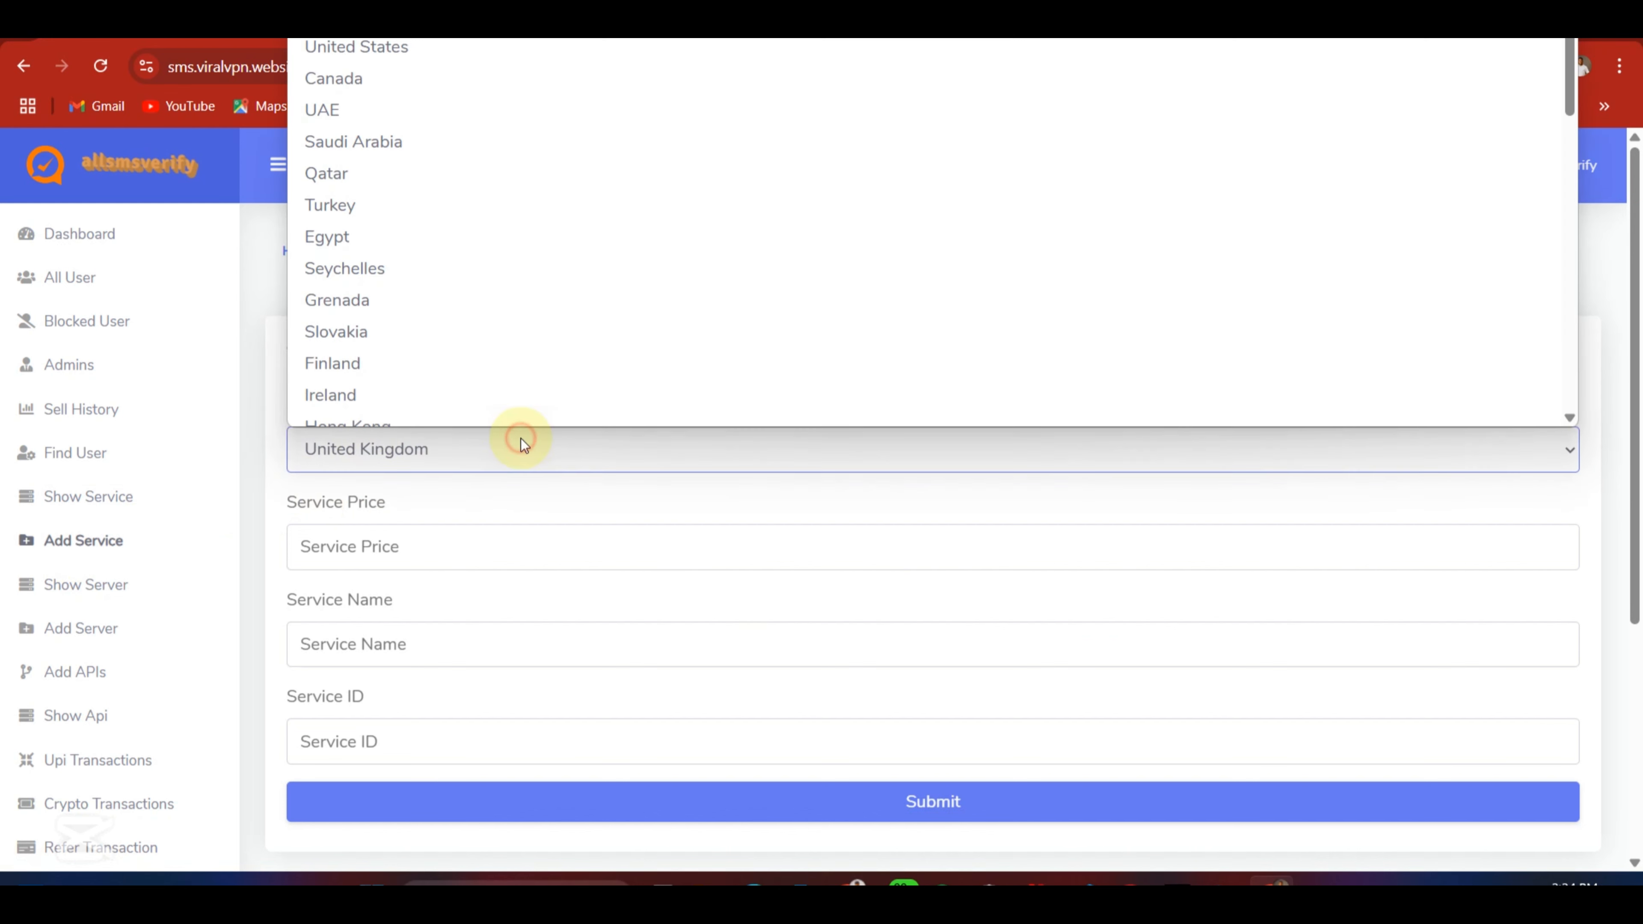
pyautogui.scroll(-1, 569, 282)
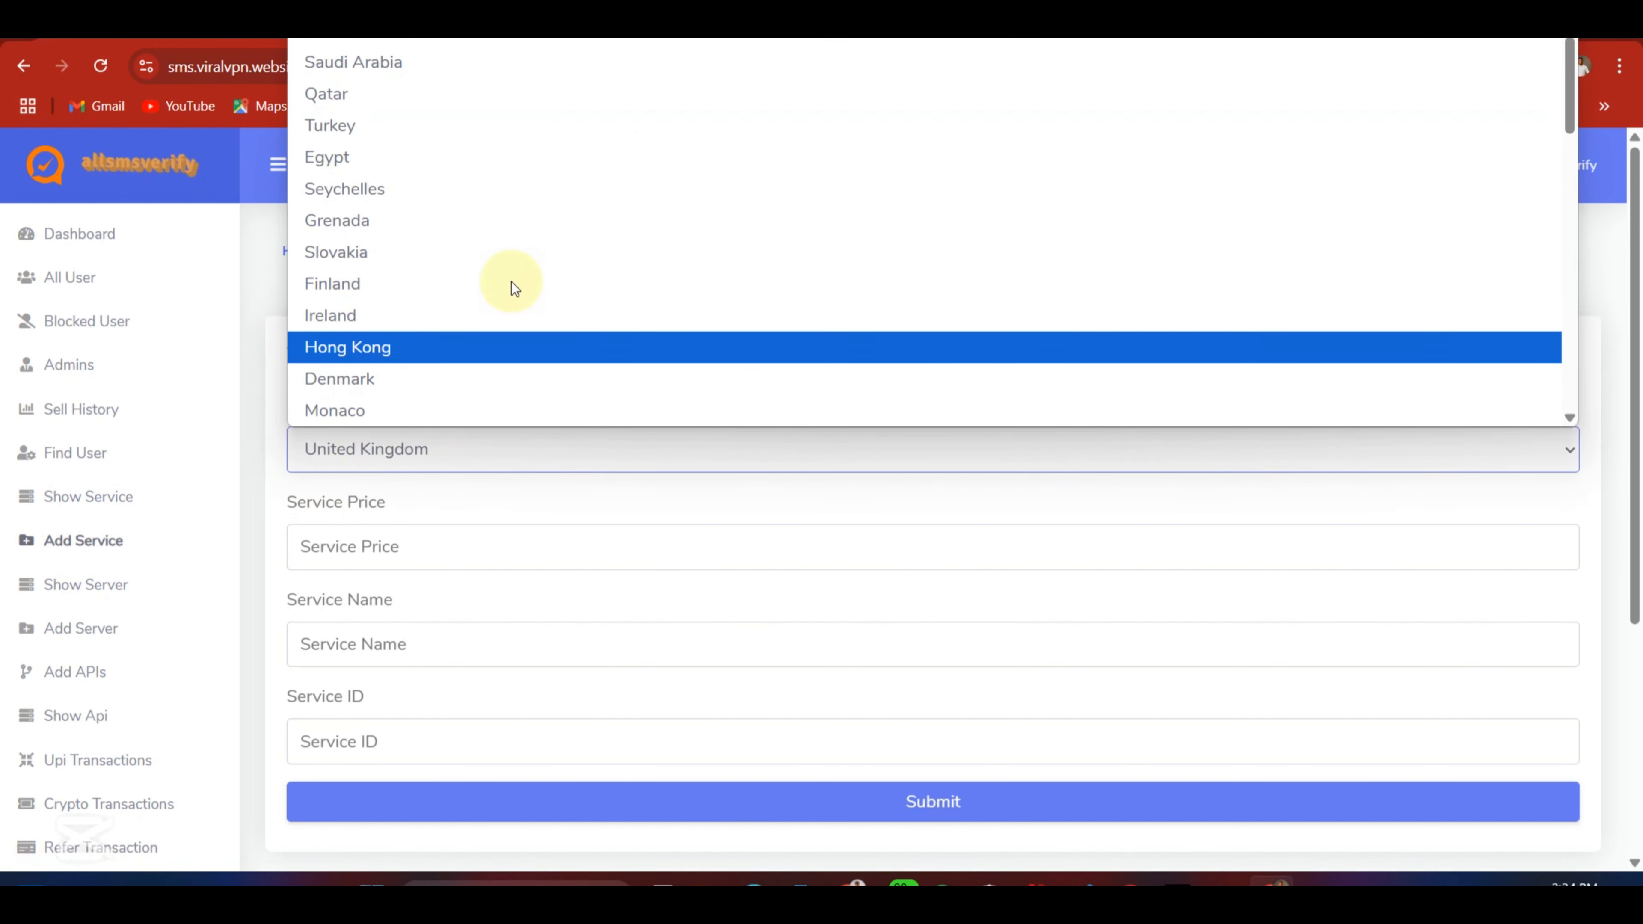
pyautogui.scroll(-1, 453, 407)
pyautogui.click(424, 493)
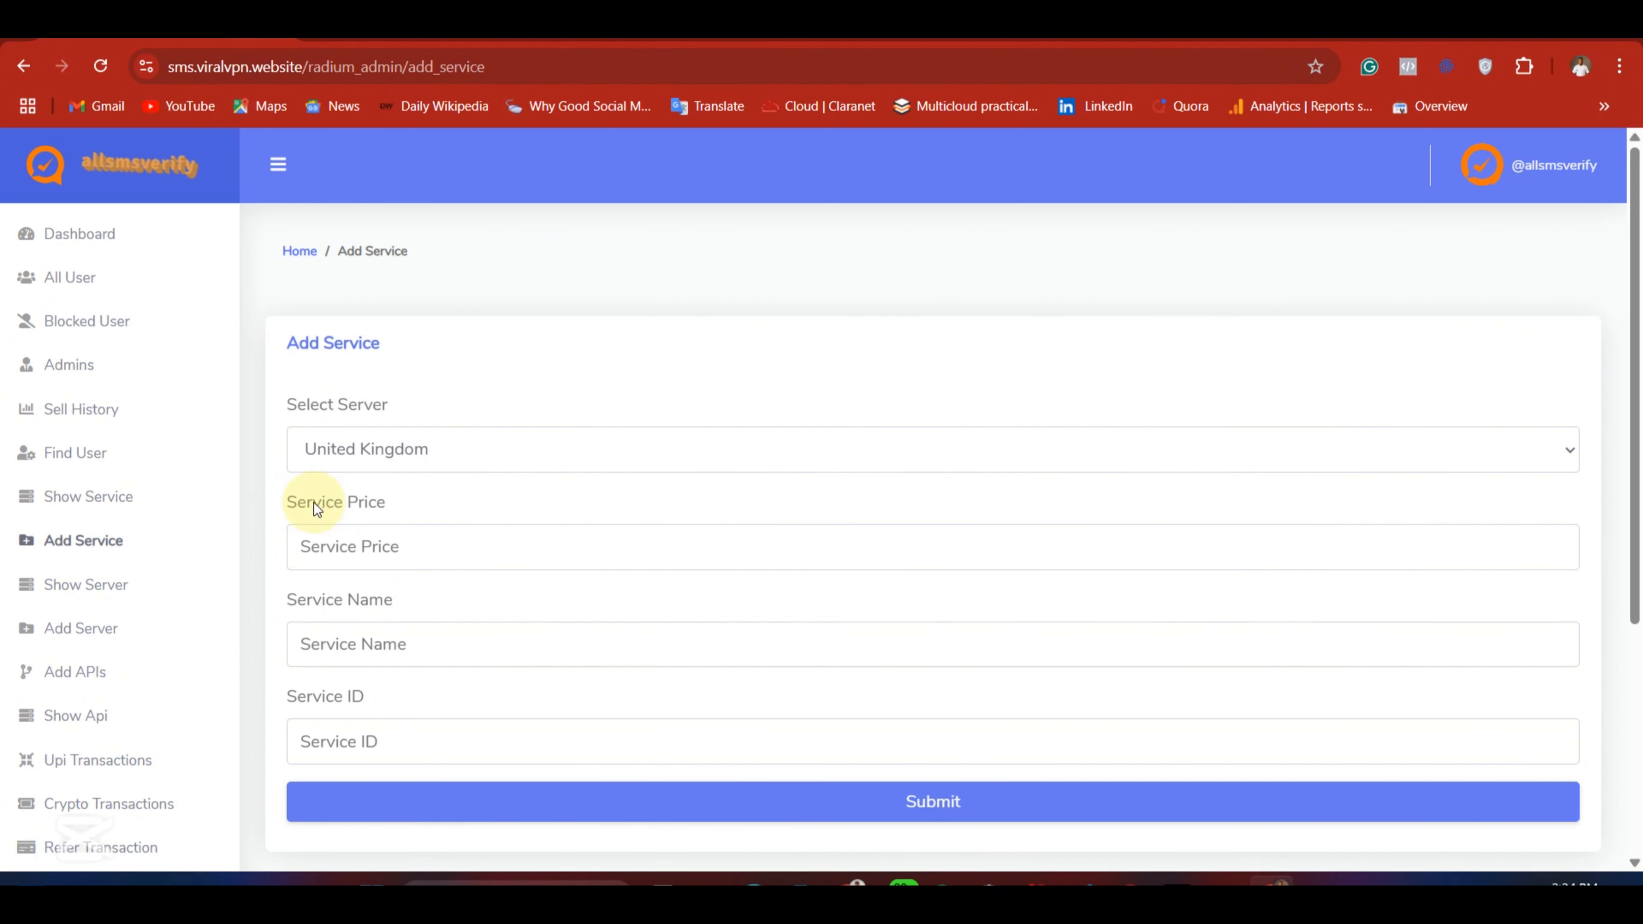
pyautogui.click(403, 555)
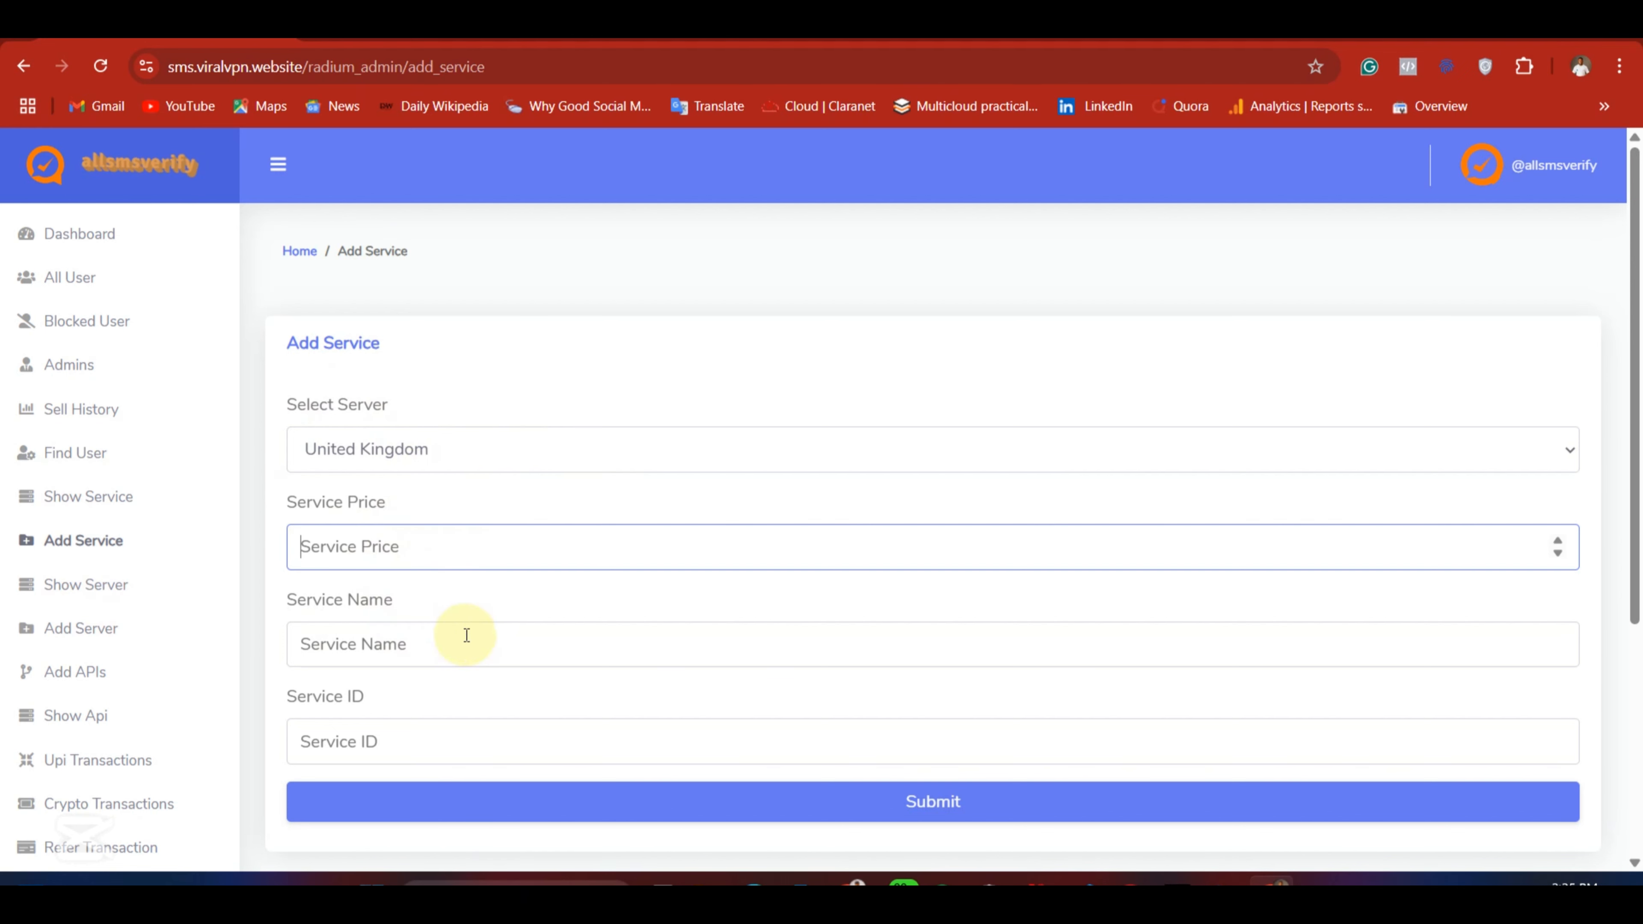
pyautogui.scroll(-1, 444, 431)
pyautogui.scroll(-3, 445, 430)
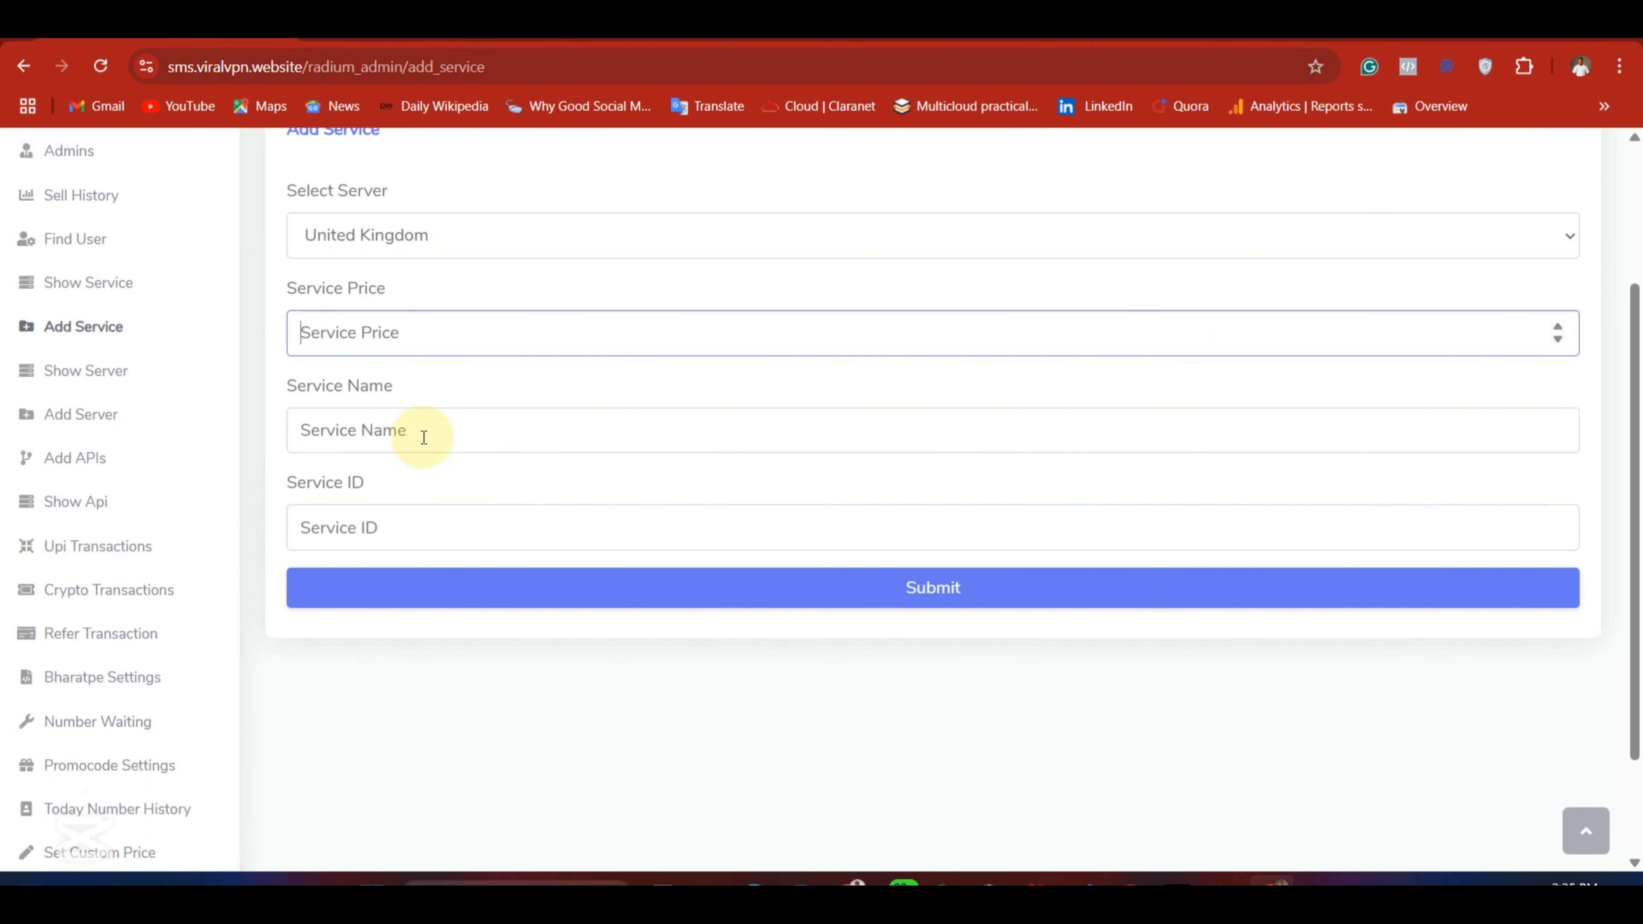
pyautogui.scroll(2, 426, 440)
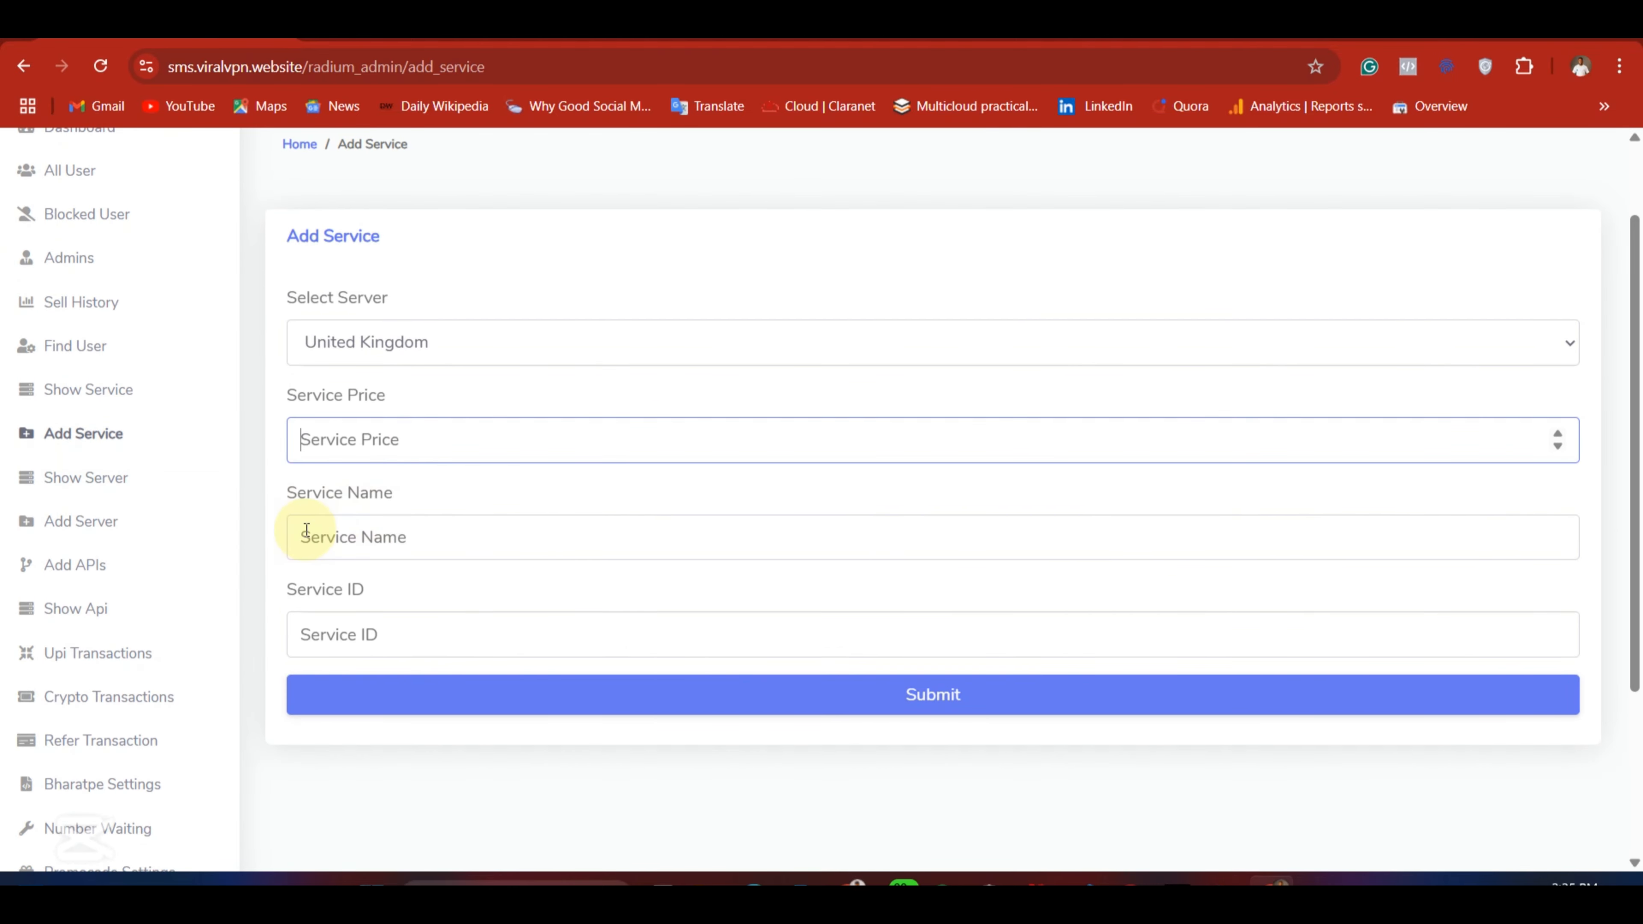
pyautogui.click(309, 529)
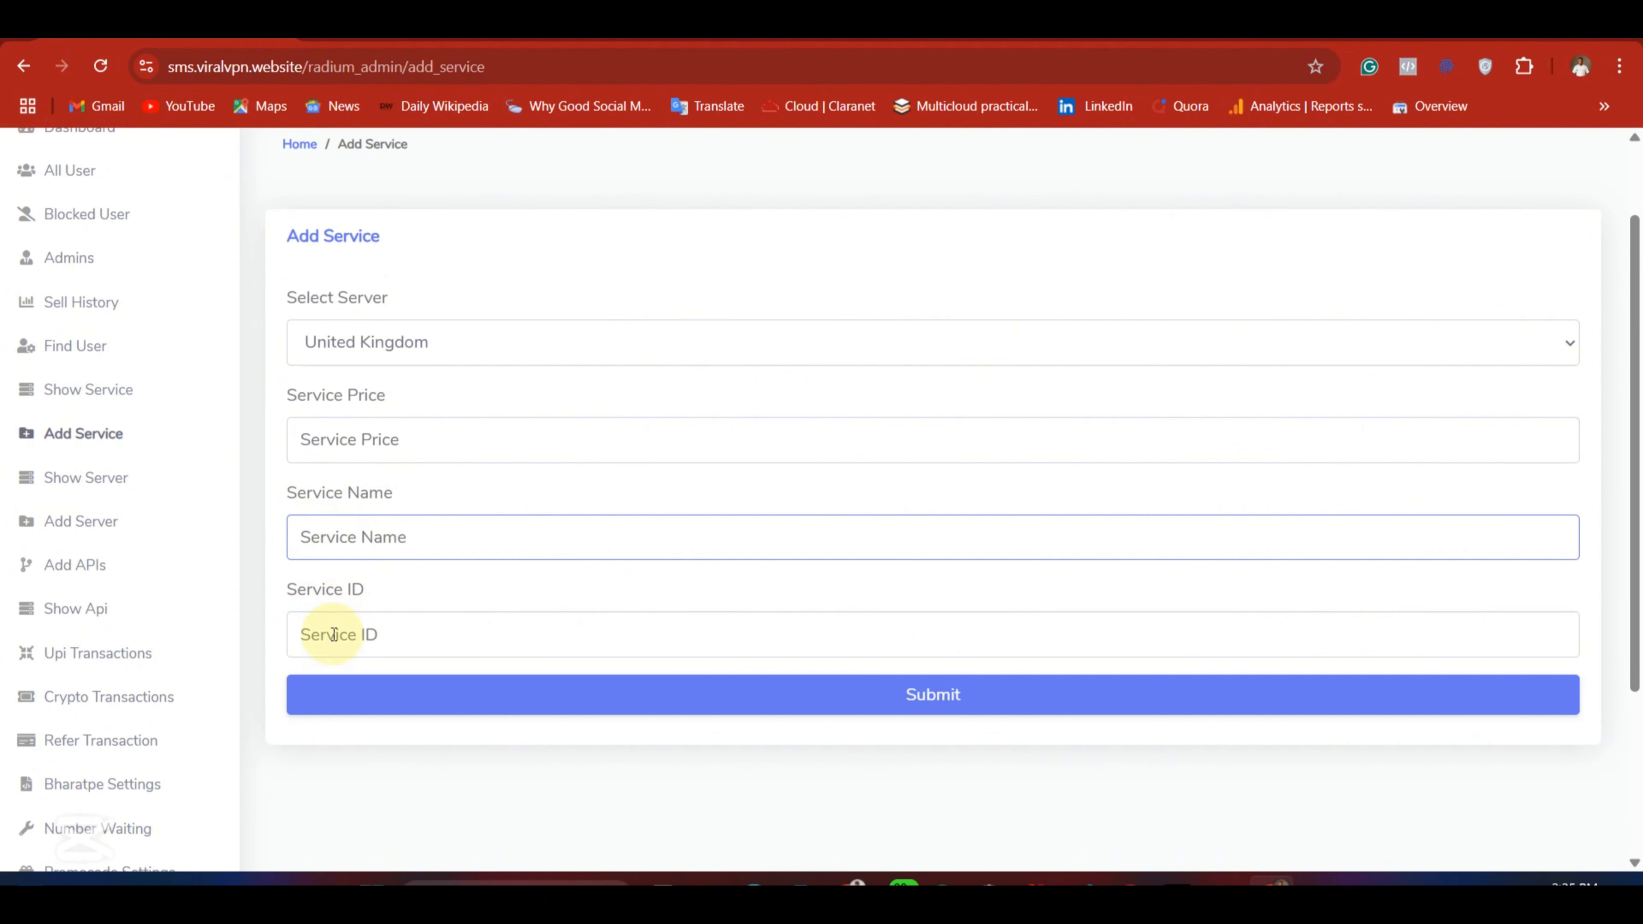
# Switch to the Tiger SMS site, open its API integration instructions, and expand the Services section
pyautogui.click(478, 19)
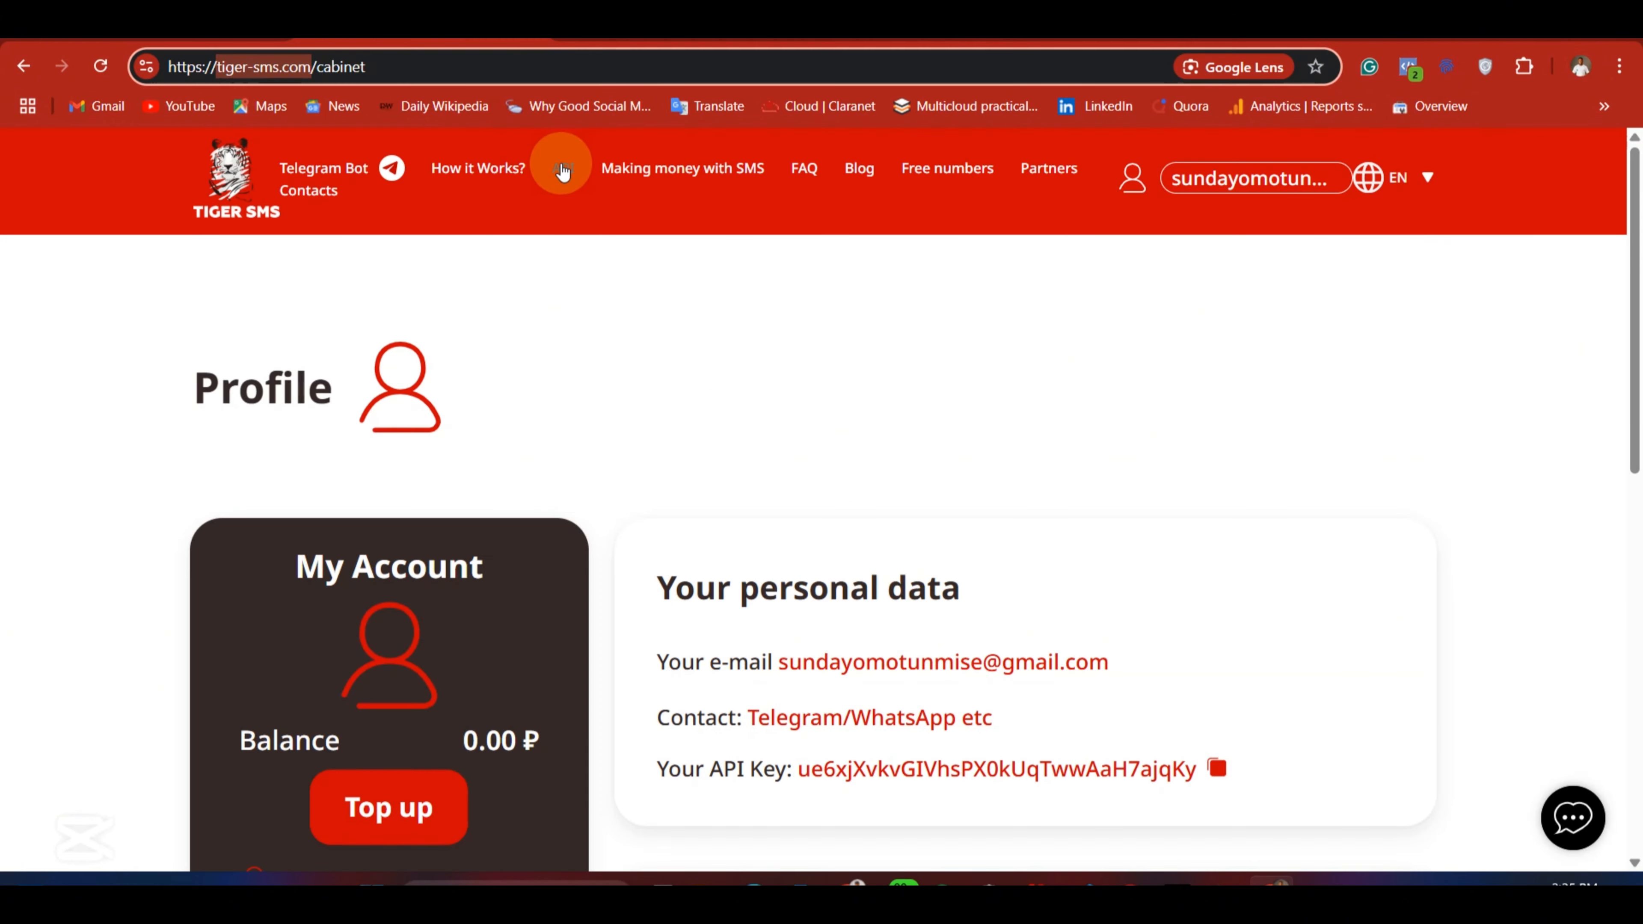
pyautogui.click(563, 168)
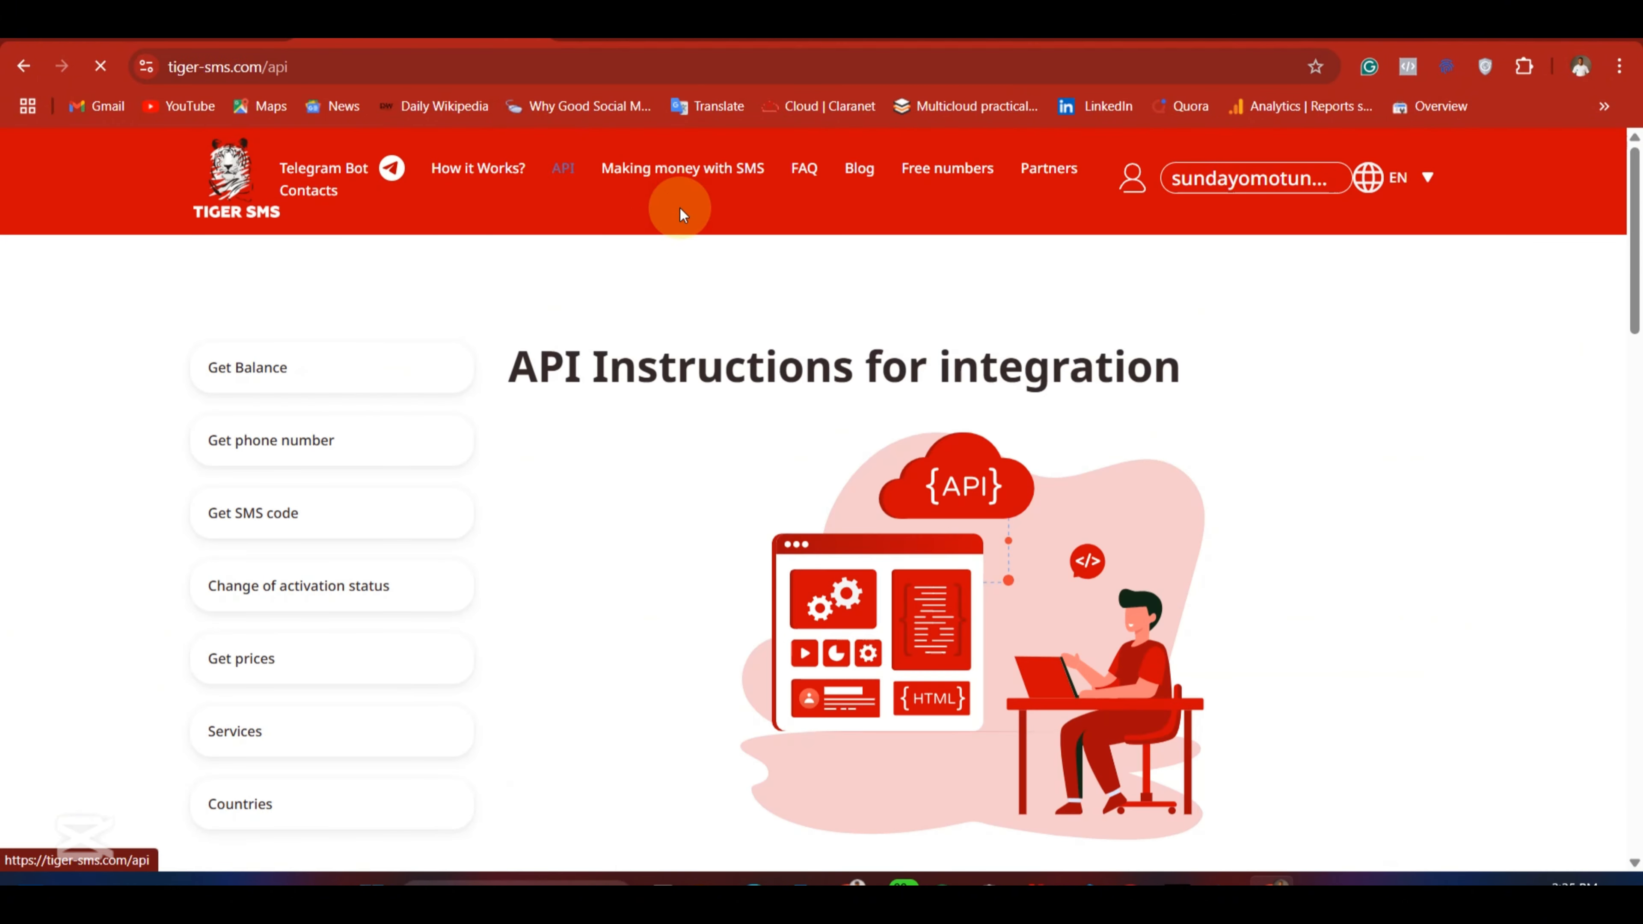
pyautogui.scroll(-3, 341, 561)
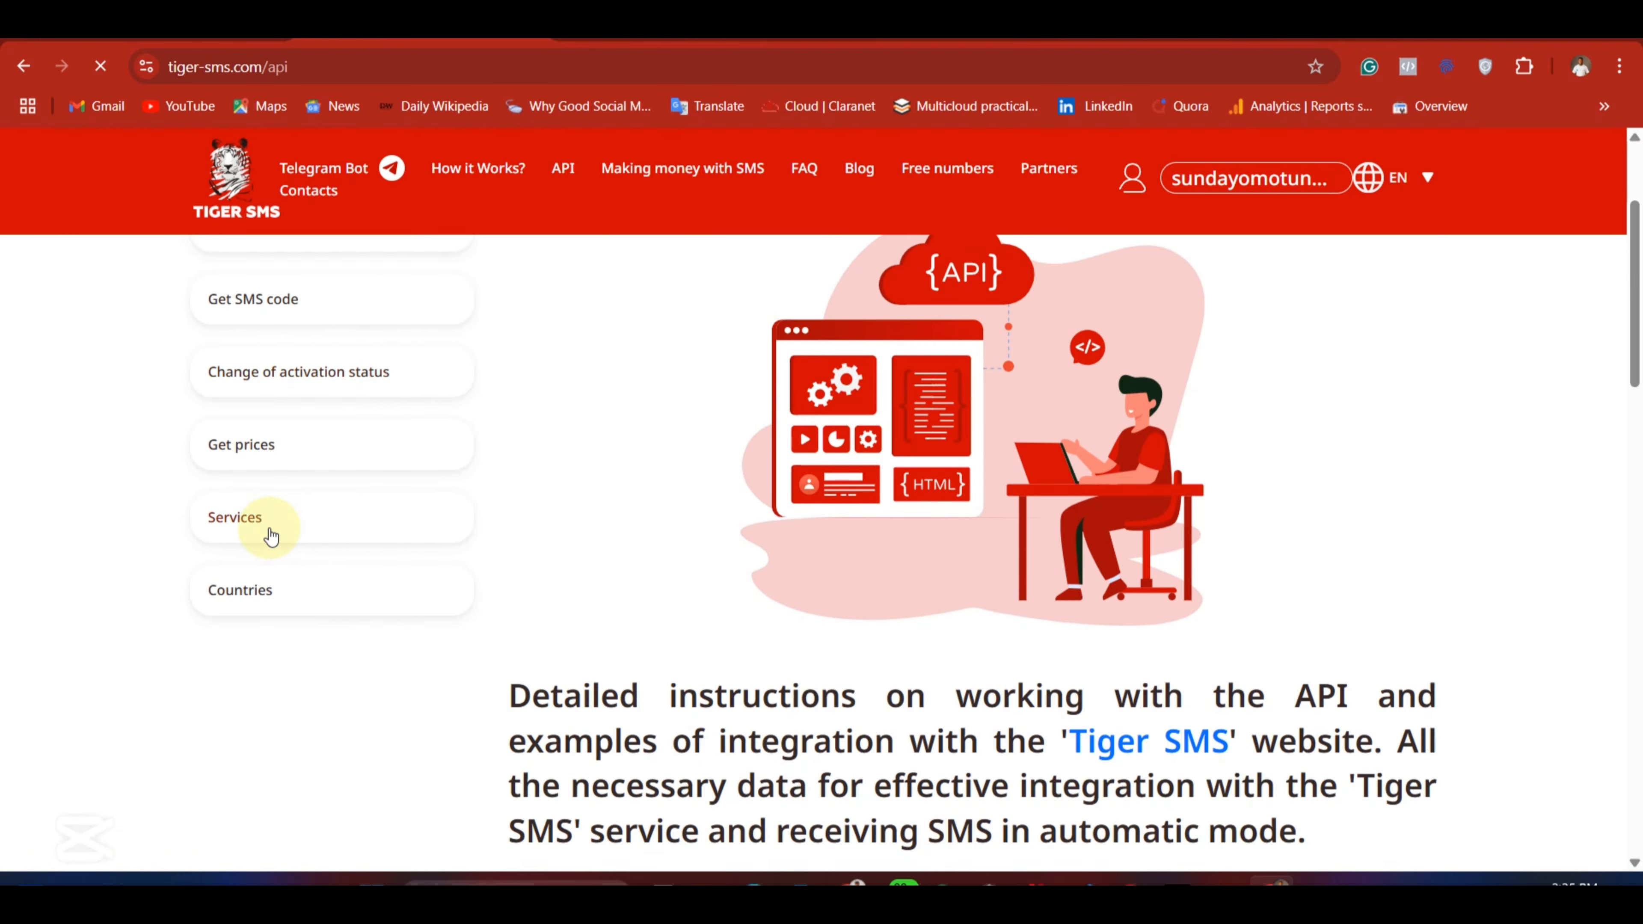
pyautogui.scroll(-5, 267, 536)
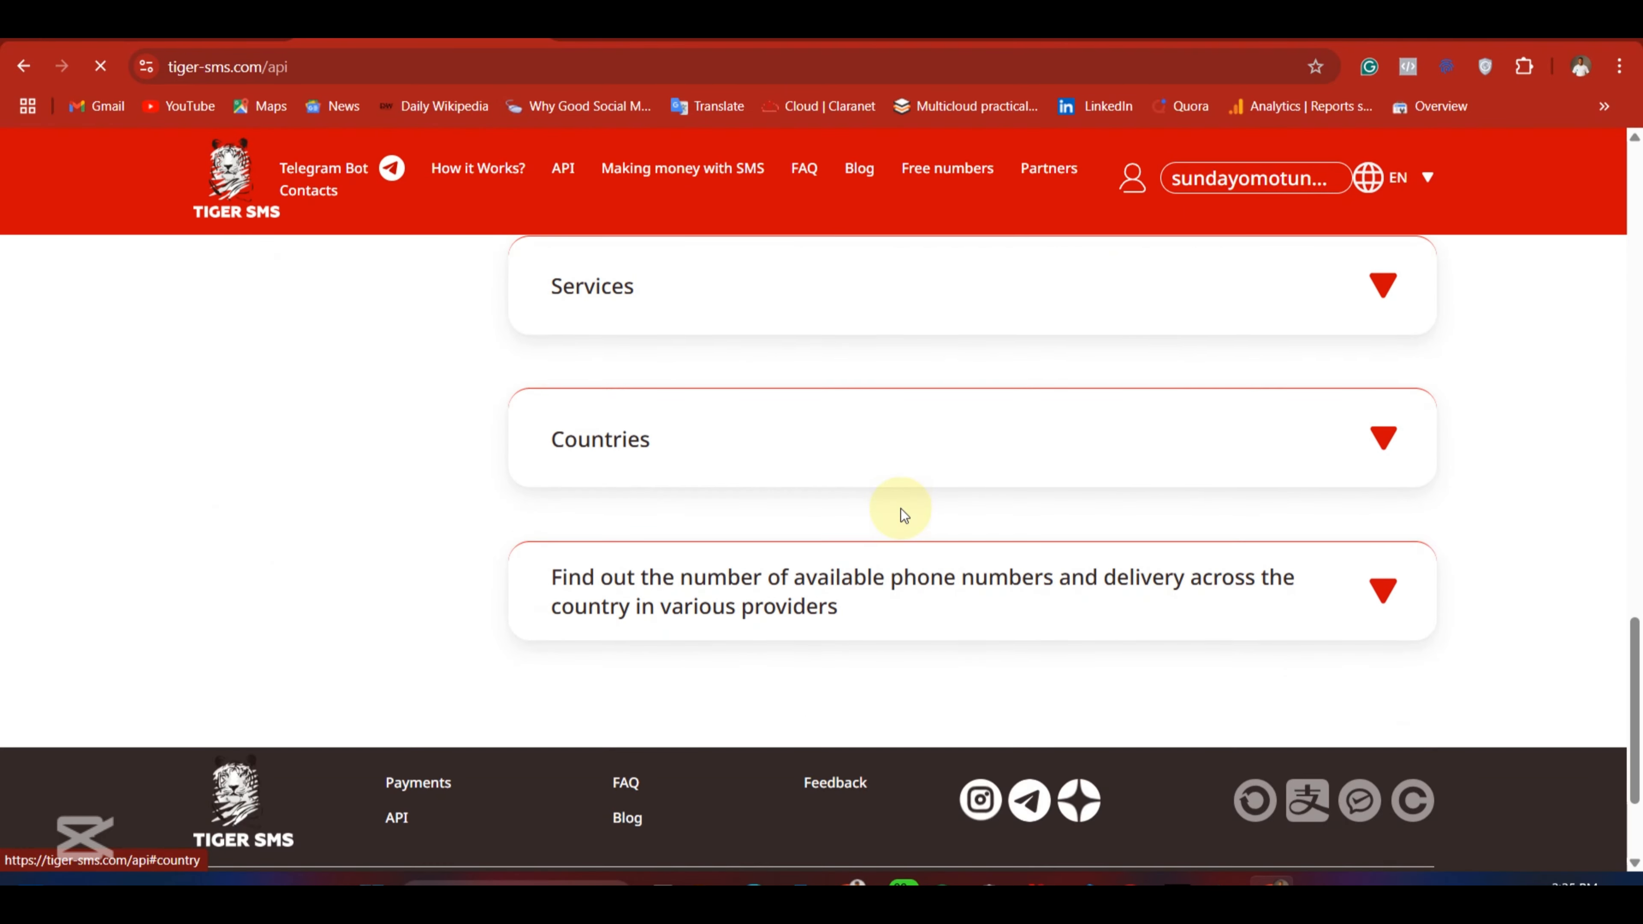
pyautogui.scroll(2, 744, 550)
pyautogui.click(797, 519)
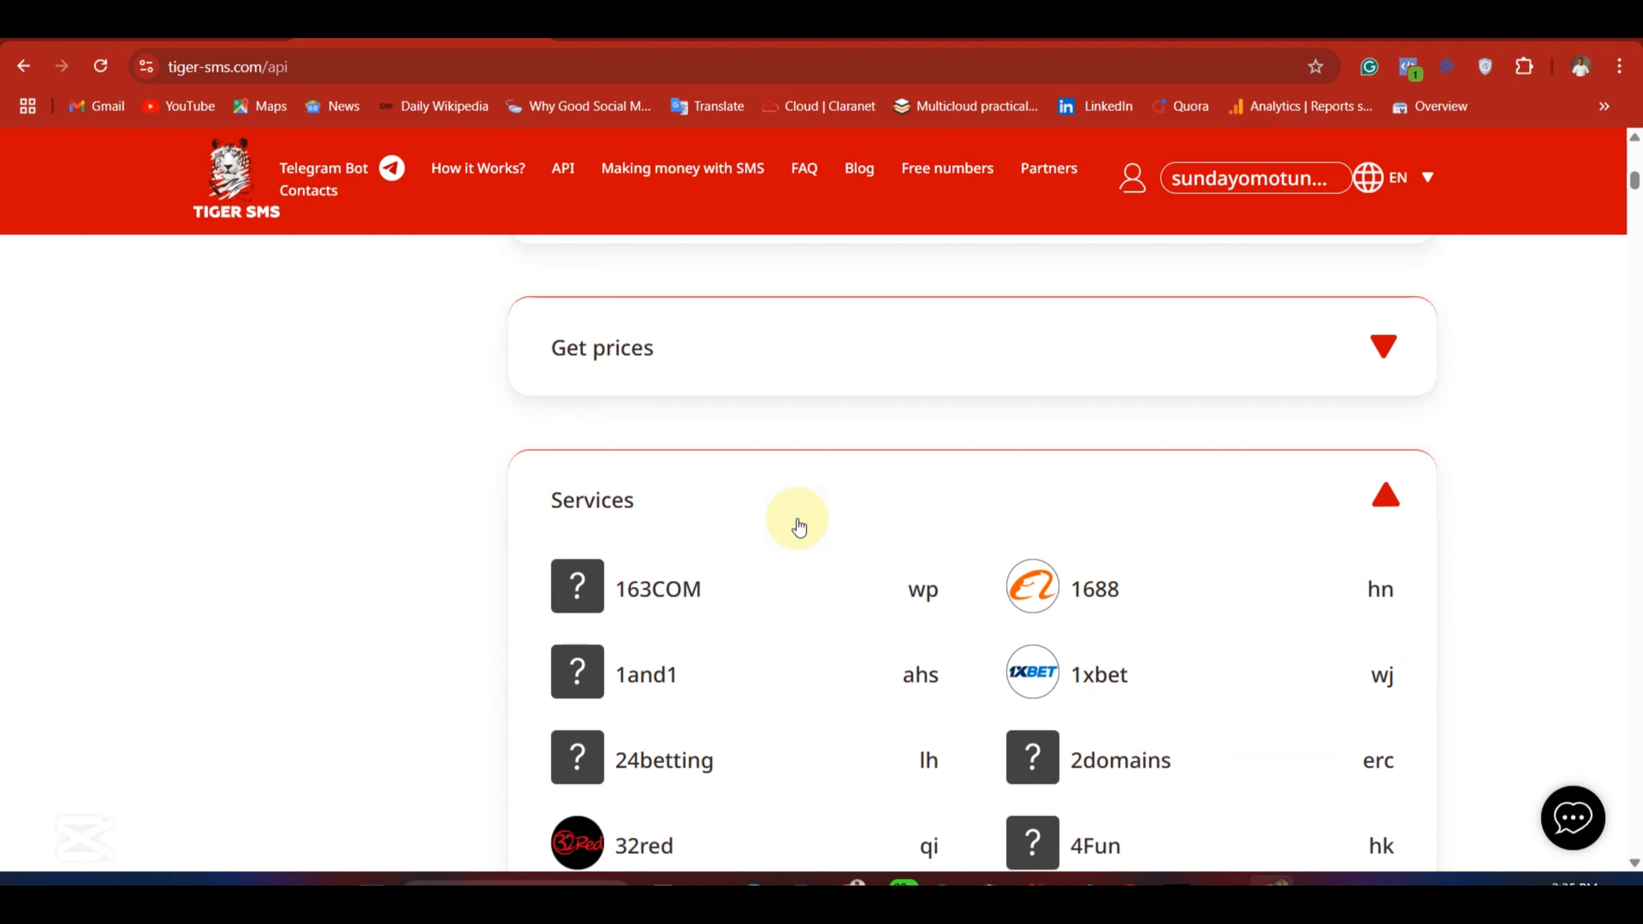
# Look through the Tiger SMS service codes, highlighting ahs for 1and1 and wj for 1xbet
pyautogui.scroll(-5, 906, 589)
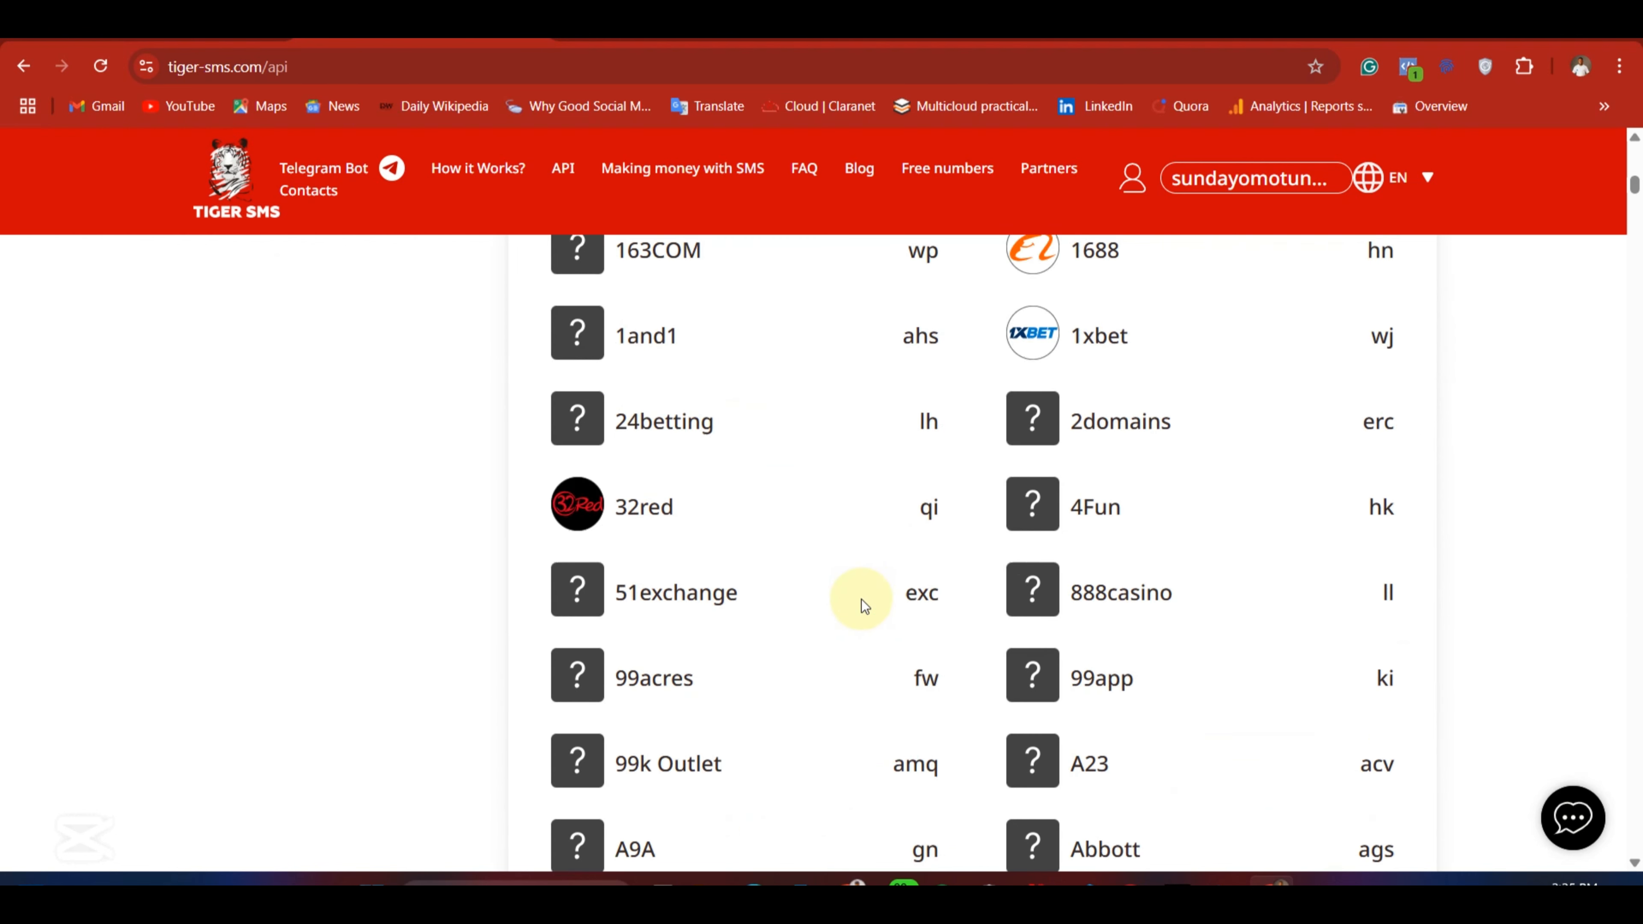
pyautogui.scroll(2, 931, 485)
pyautogui.moveTo(902, 464); pyautogui.dragTo(940, 465)
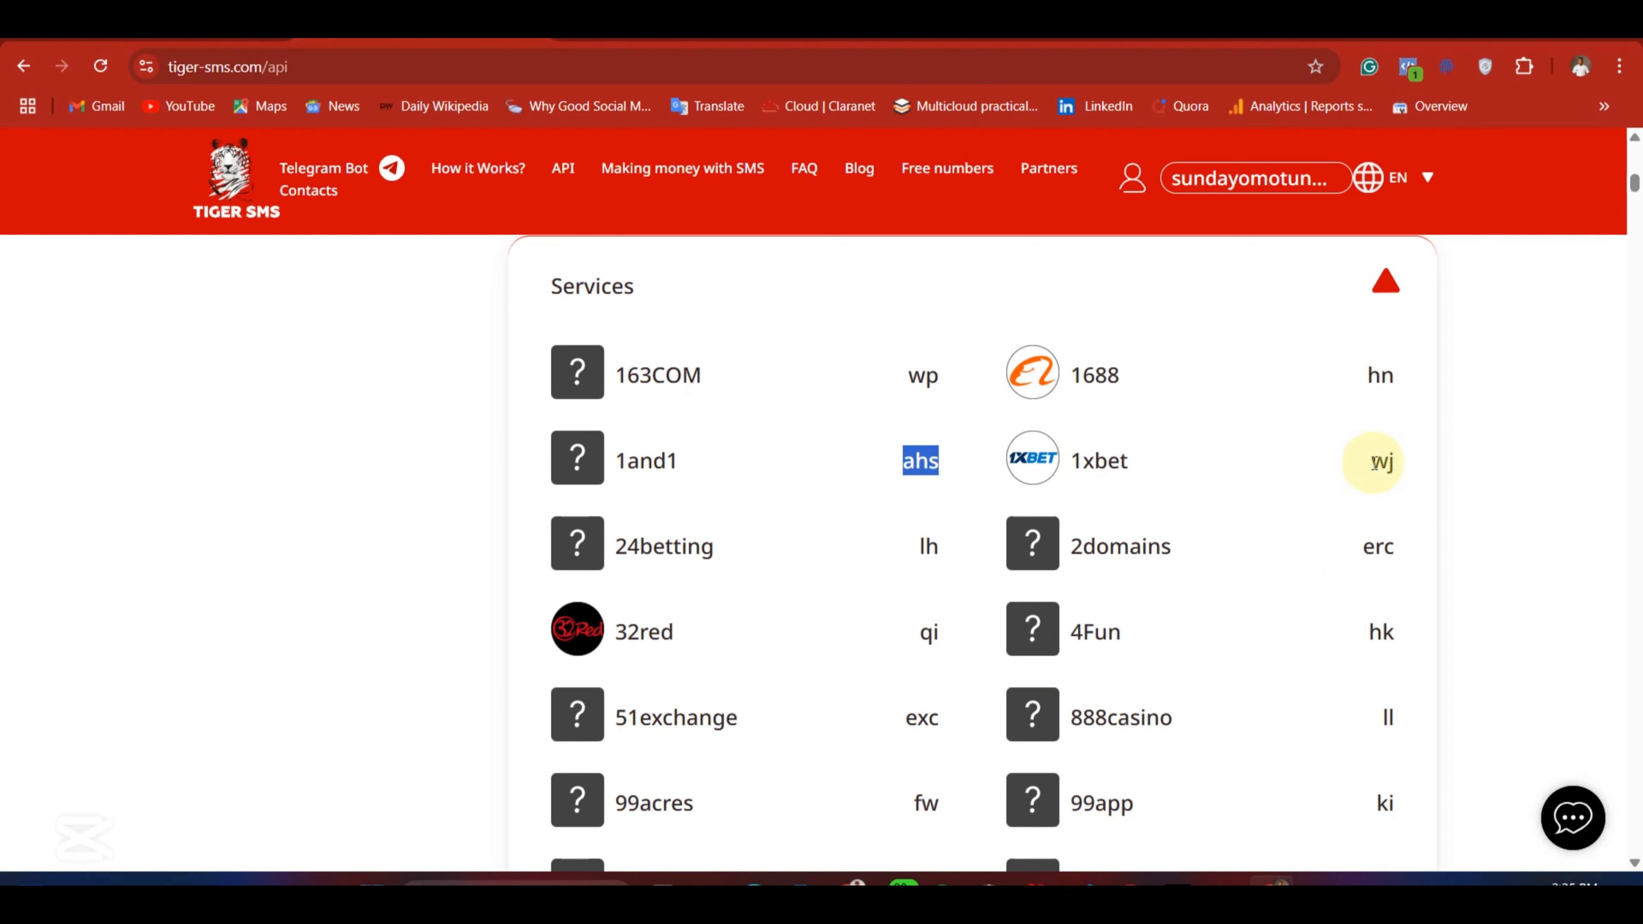
pyautogui.moveTo(1368, 459); pyautogui.dragTo(1434, 455)
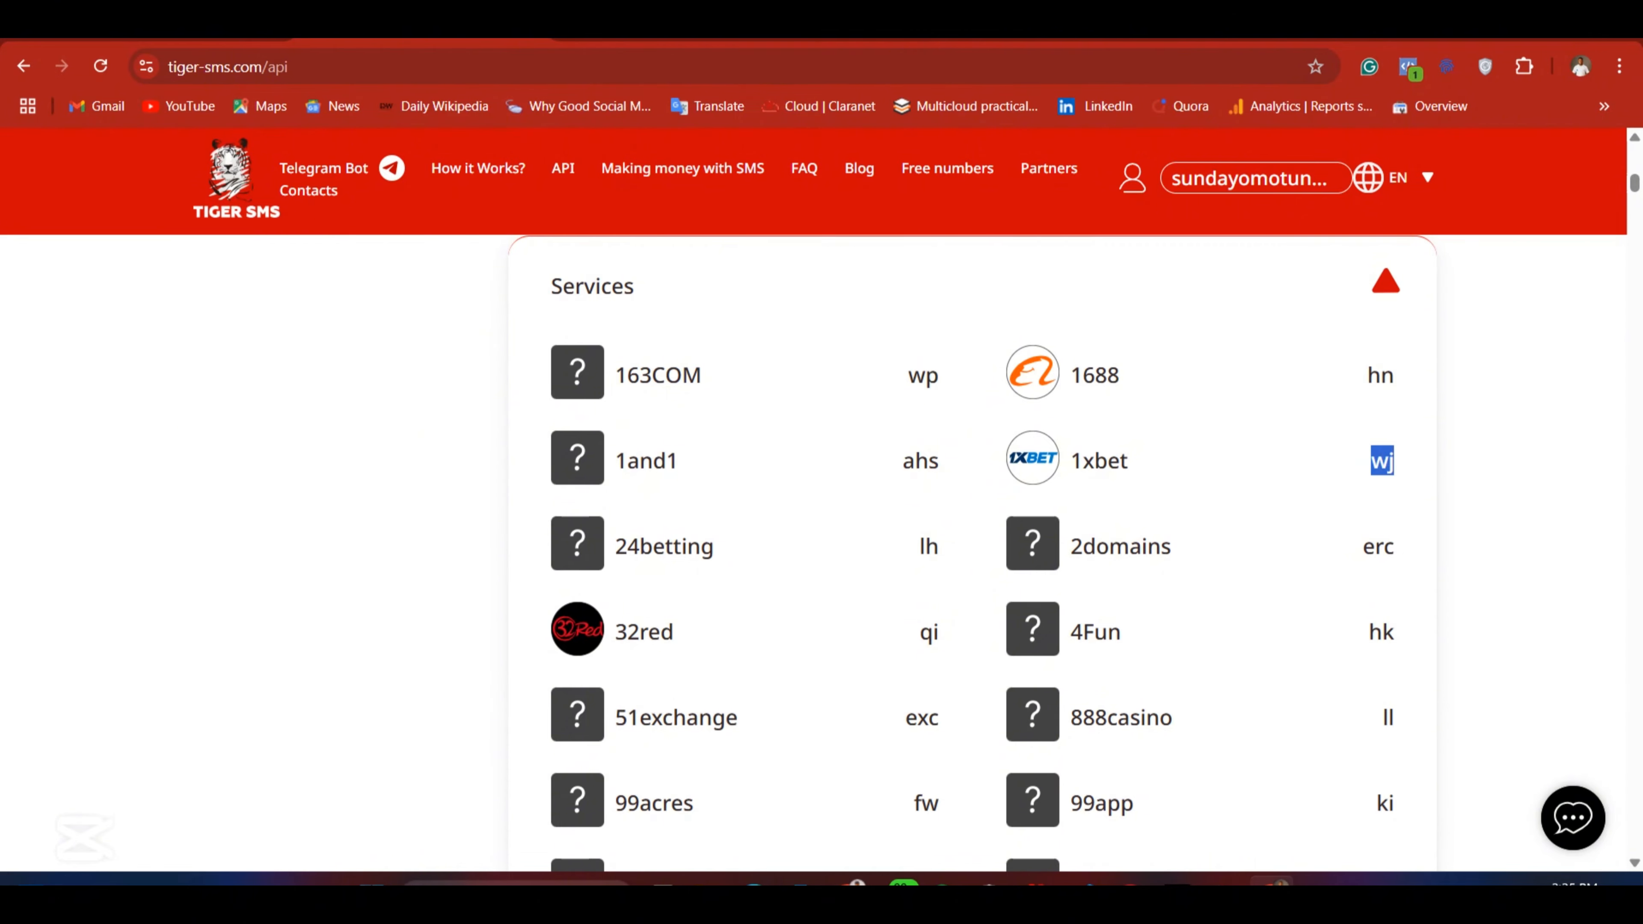
# Place the cursor in the Add Service form's Service ID field, and select 1and1's code ahs on the Tiger SMS page
pyautogui.click(253, 27)
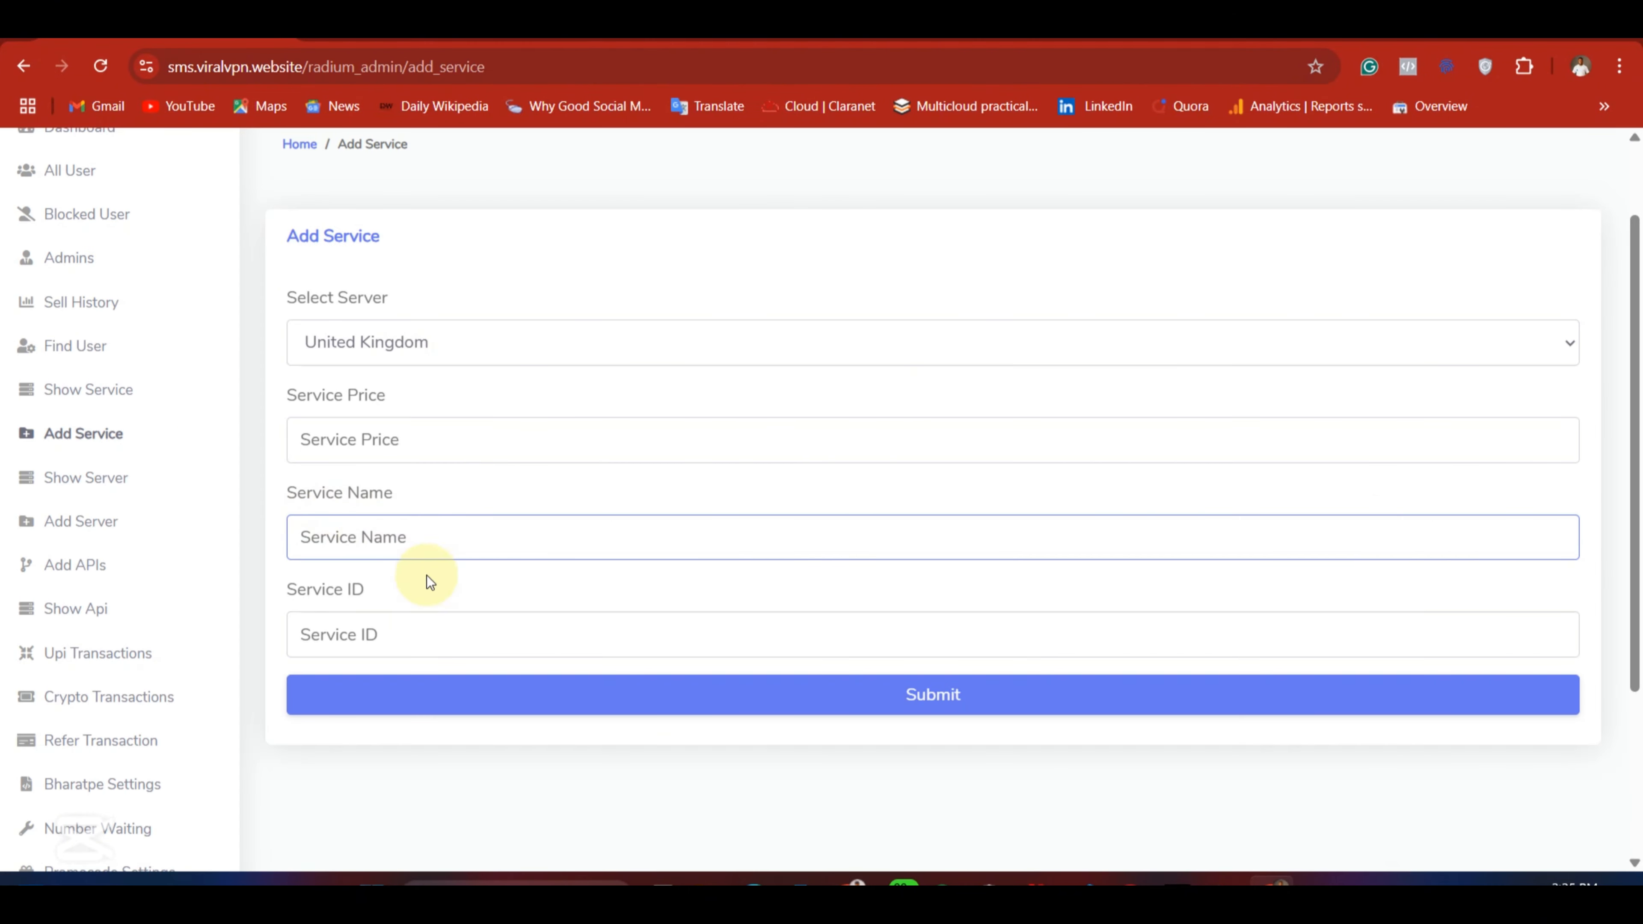
pyautogui.click(368, 621)
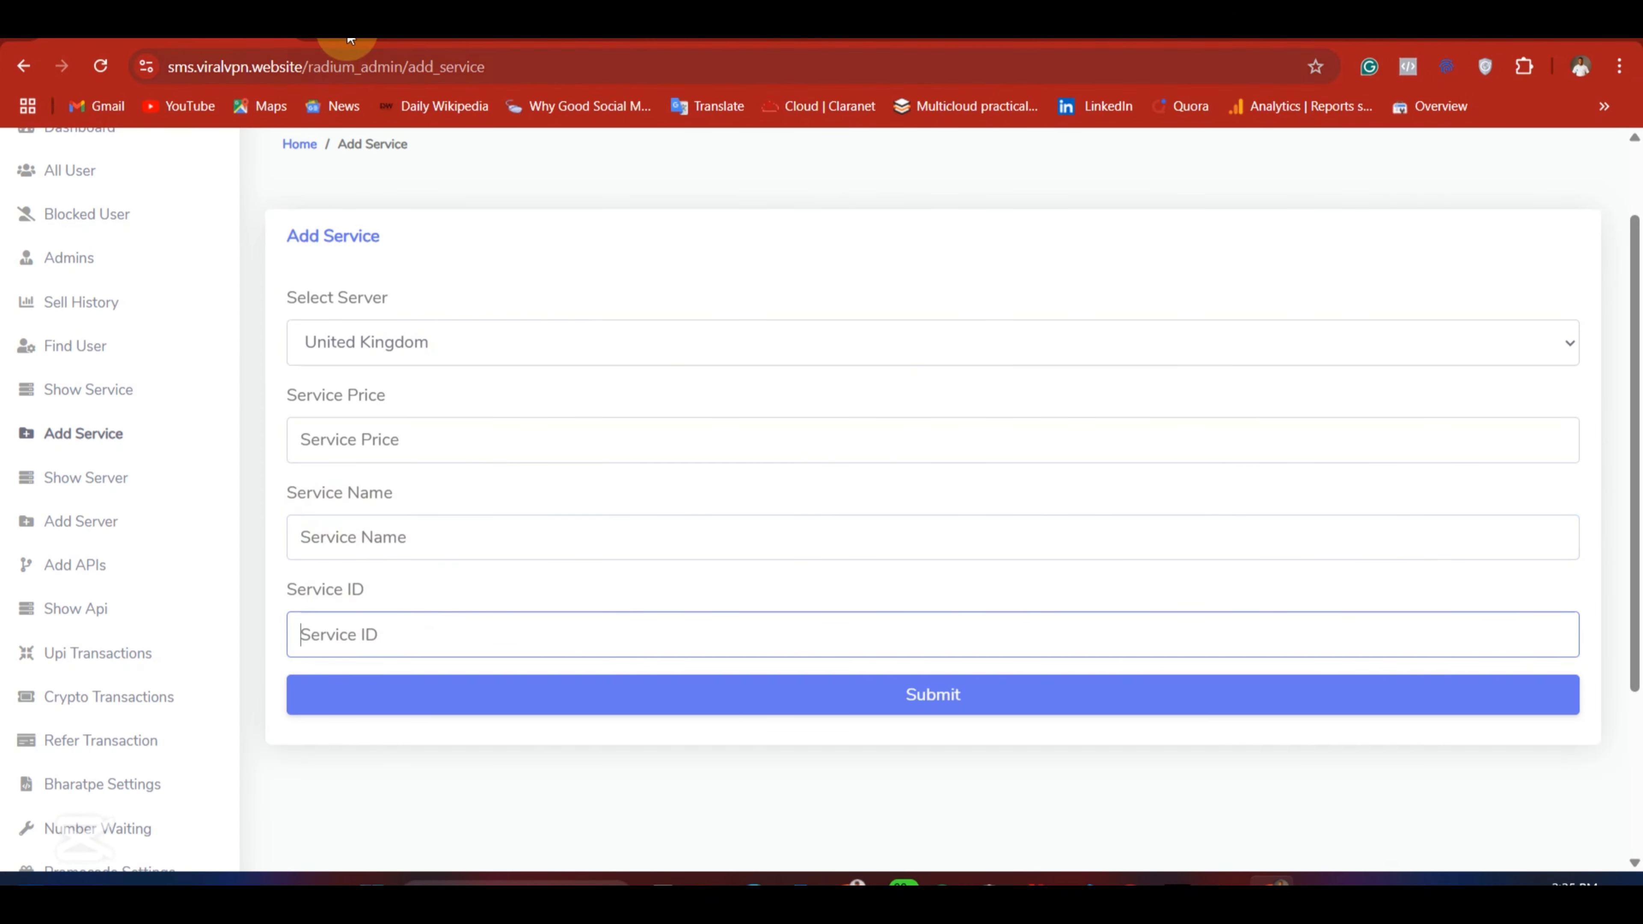
pyautogui.click(464, 29)
pyautogui.moveTo(896, 460); pyautogui.dragTo(951, 463)
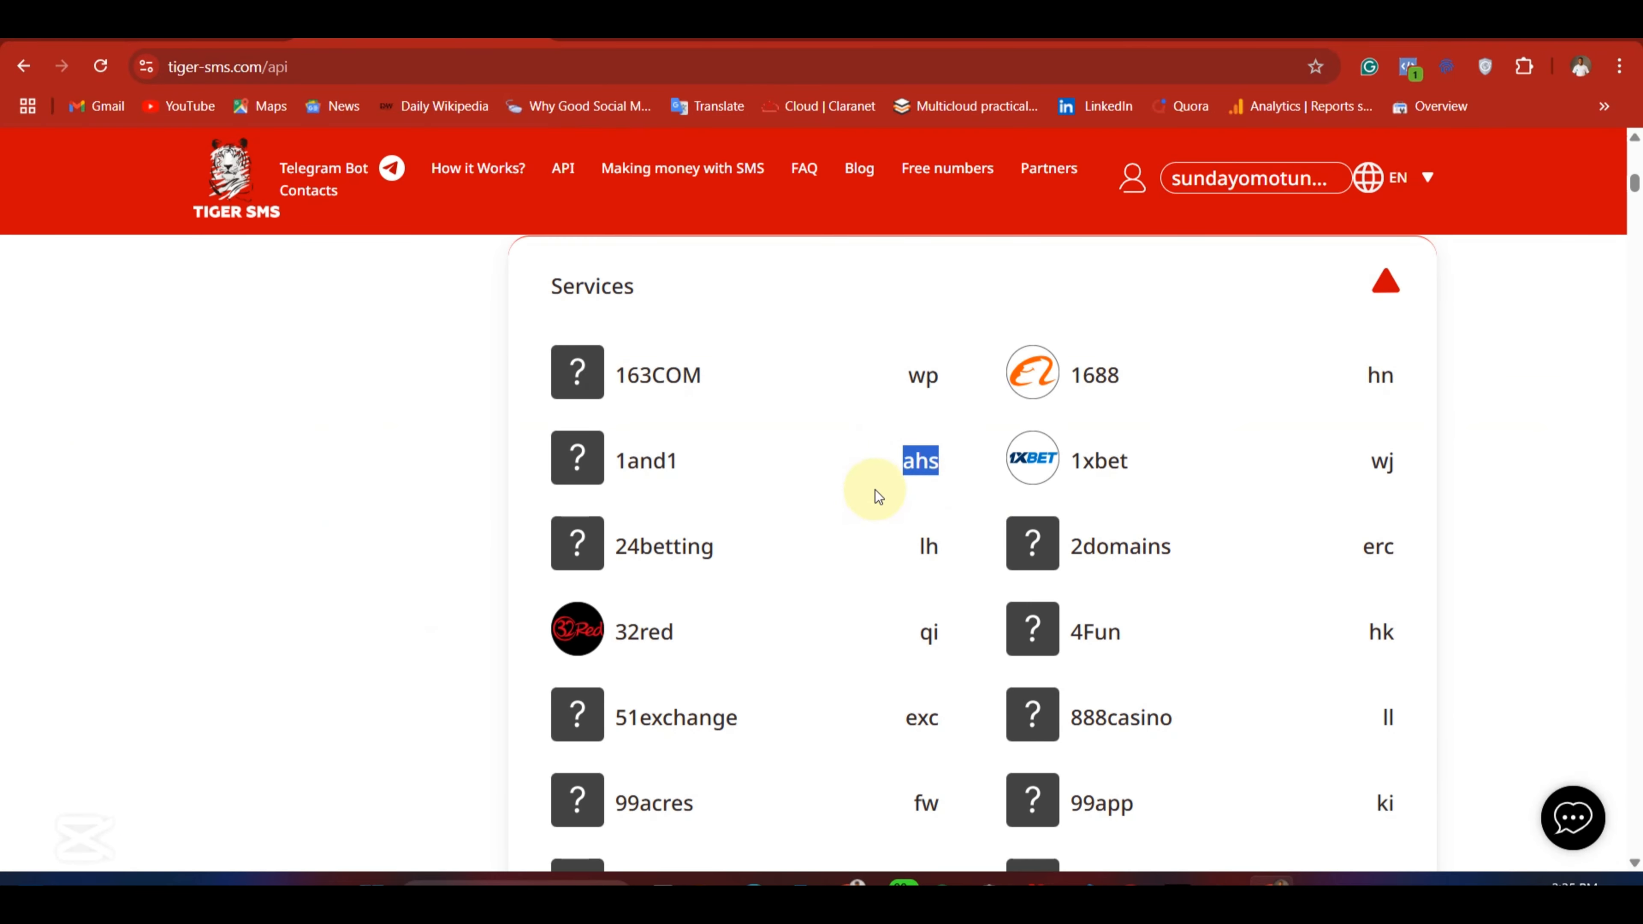
# Return to the site's admin panel, open the Add Server form, and choose Tigersms as its server
pyautogui.click(131, 38)
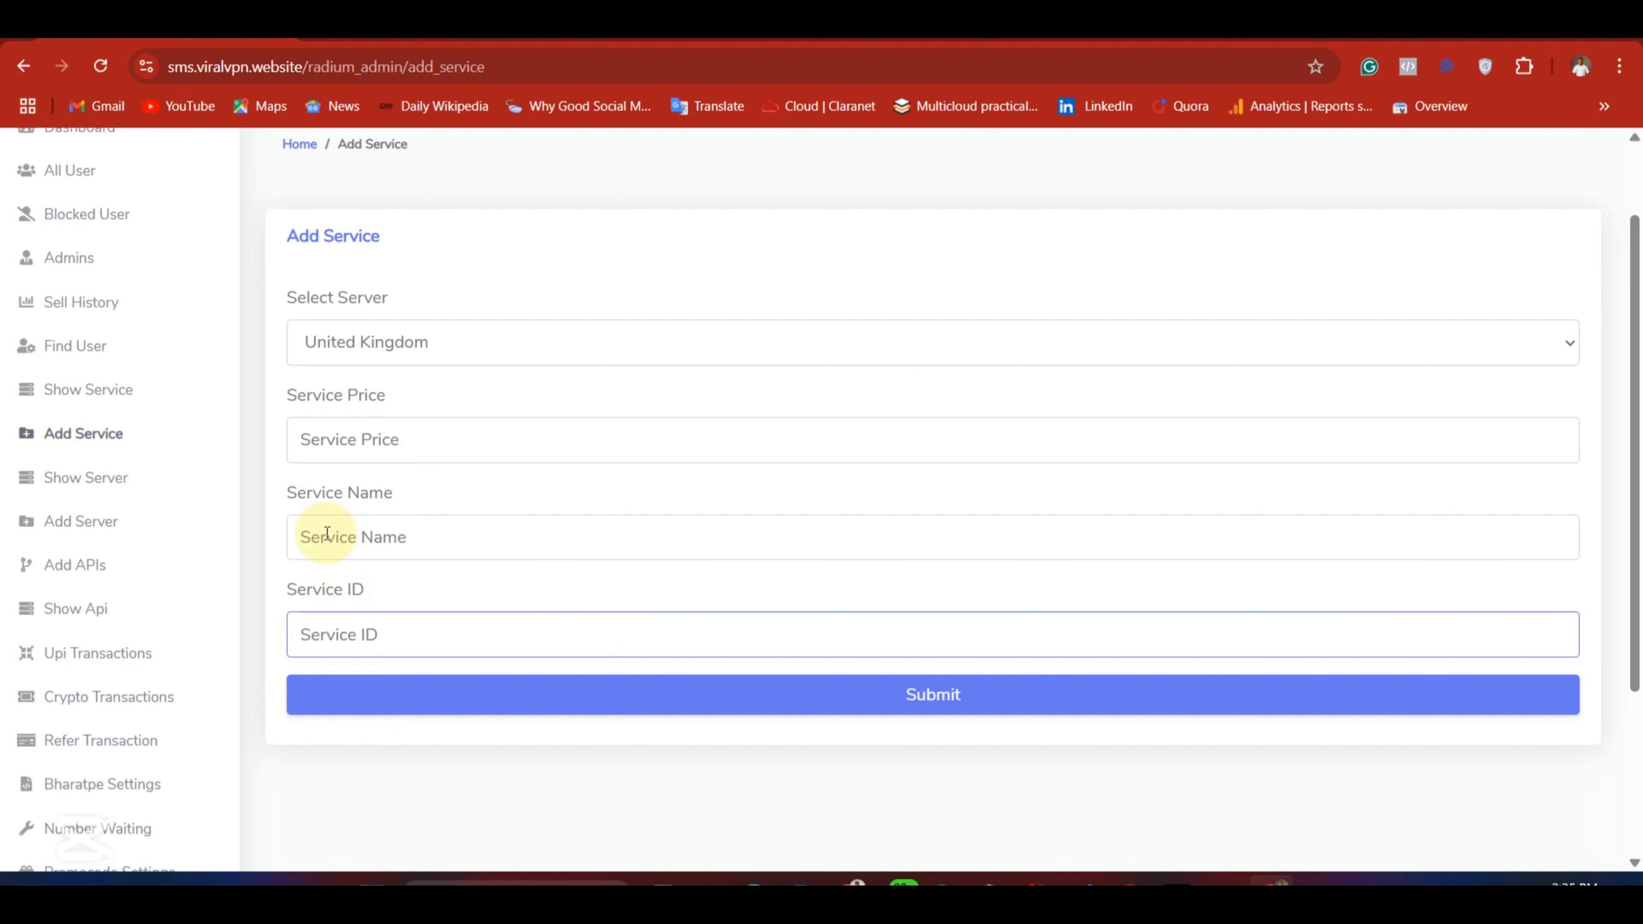
pyautogui.click(392, 537)
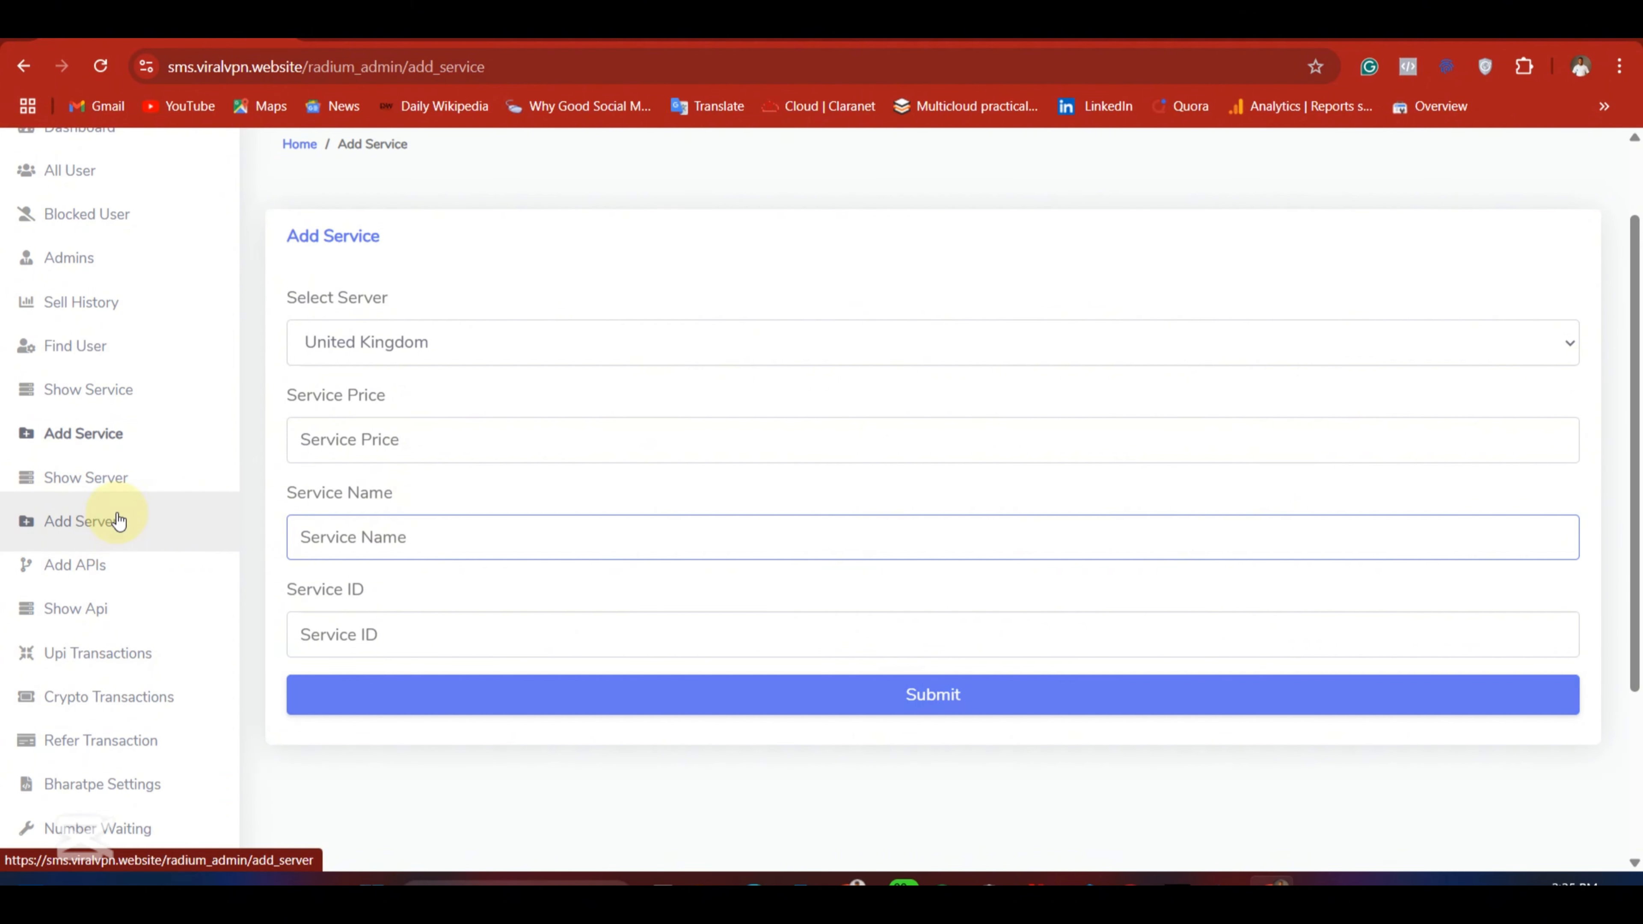
pyautogui.click(87, 526)
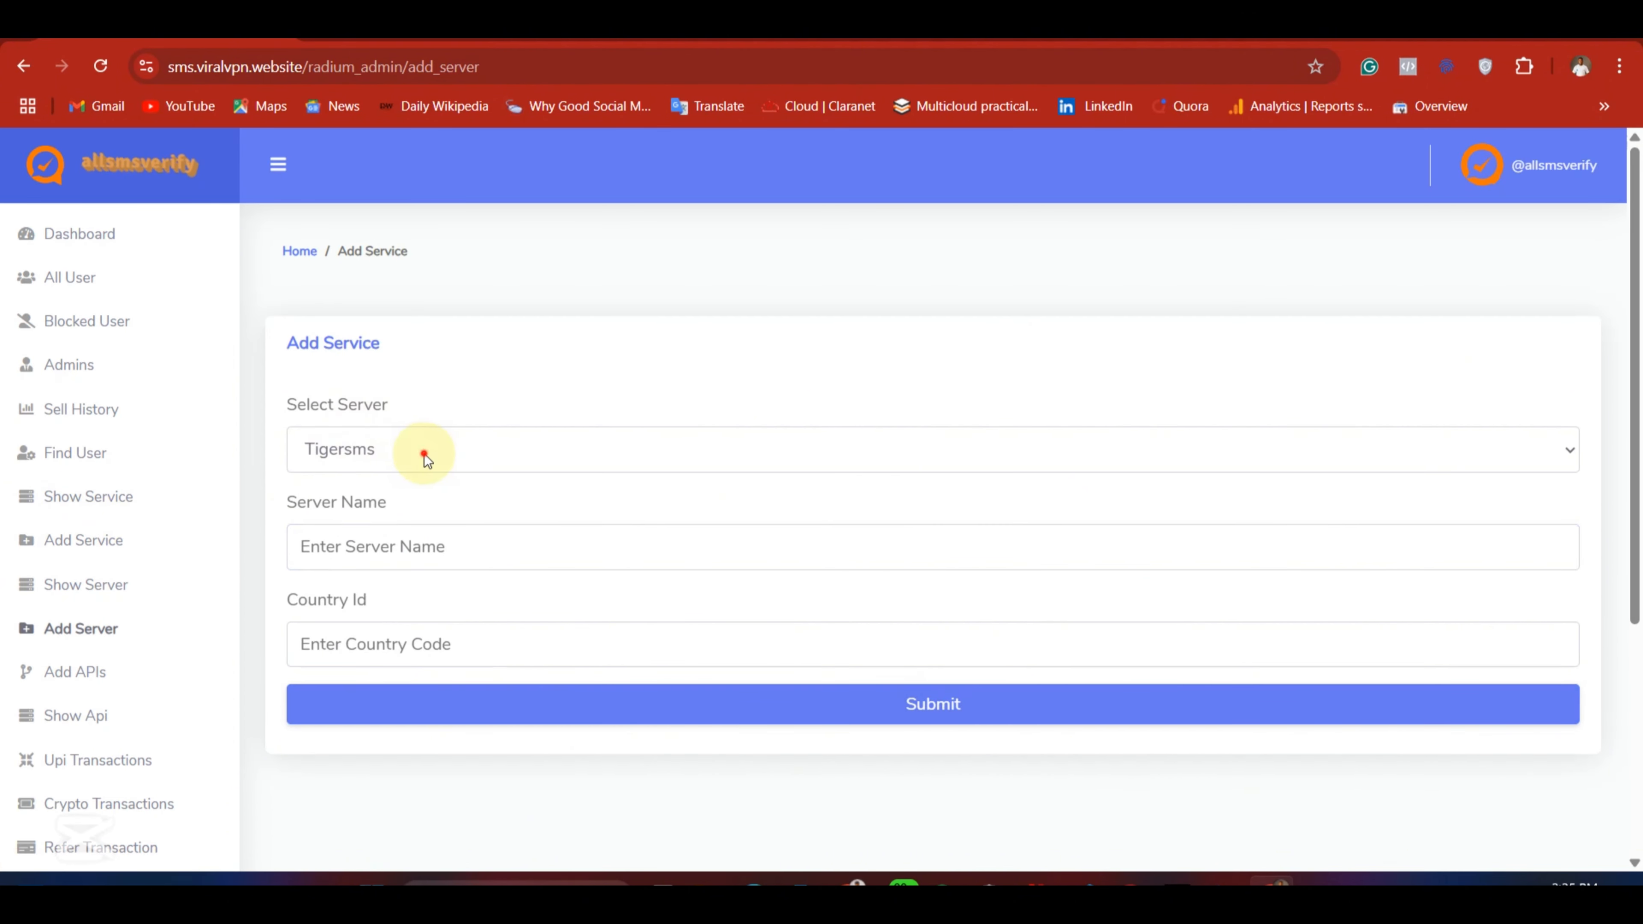
pyautogui.click(422, 453)
pyautogui.click(386, 468)
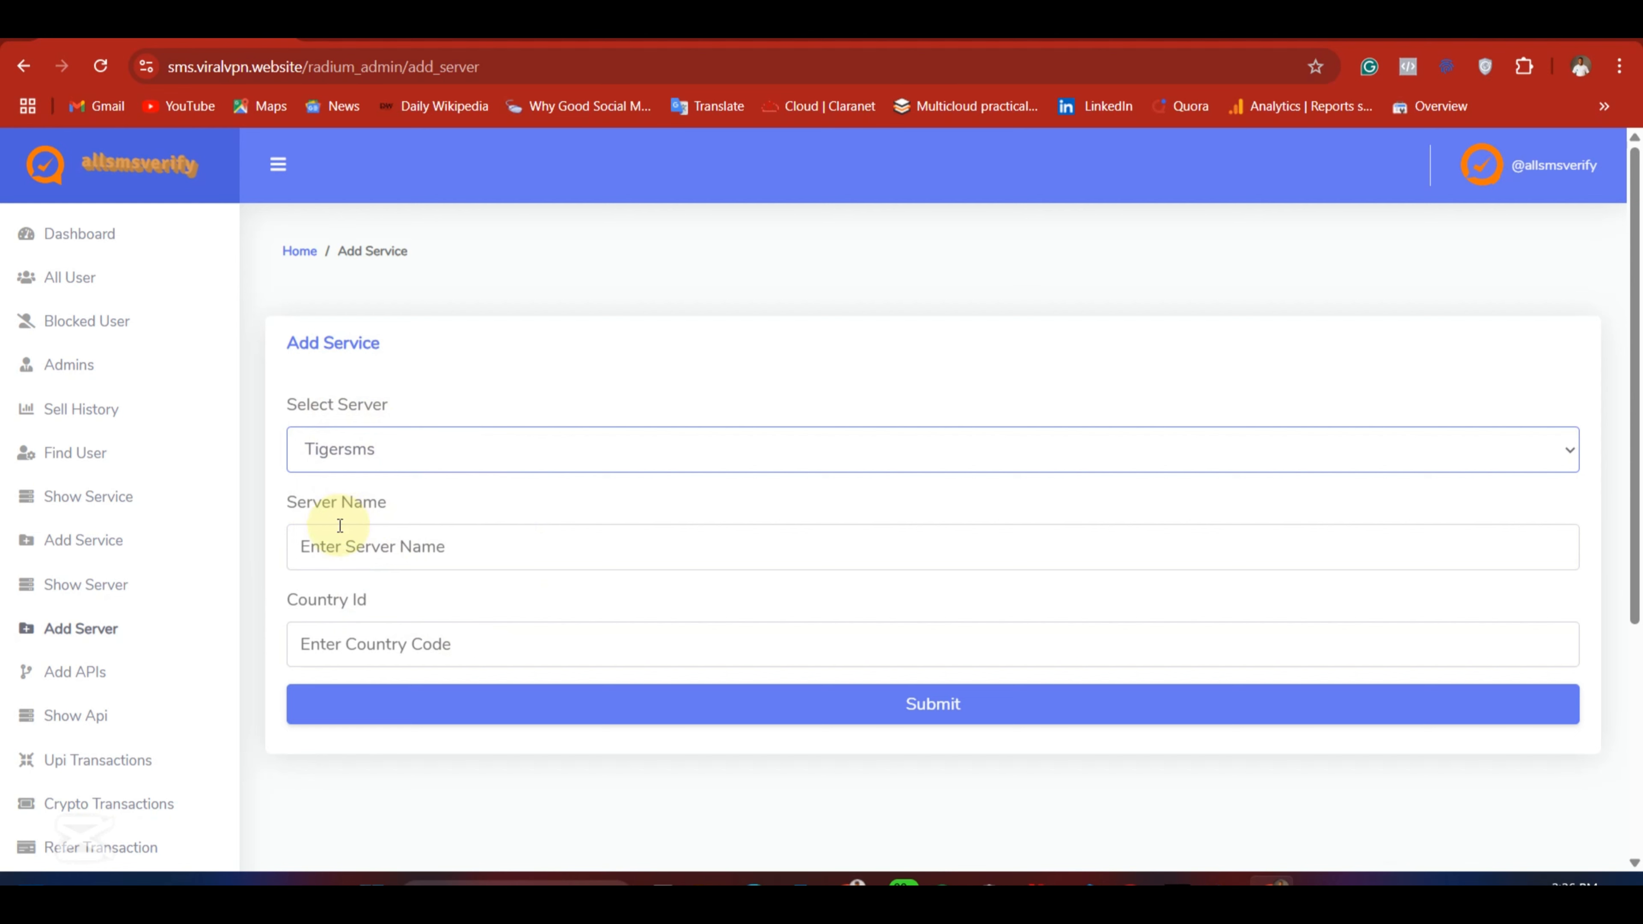
pyautogui.click(390, 559)
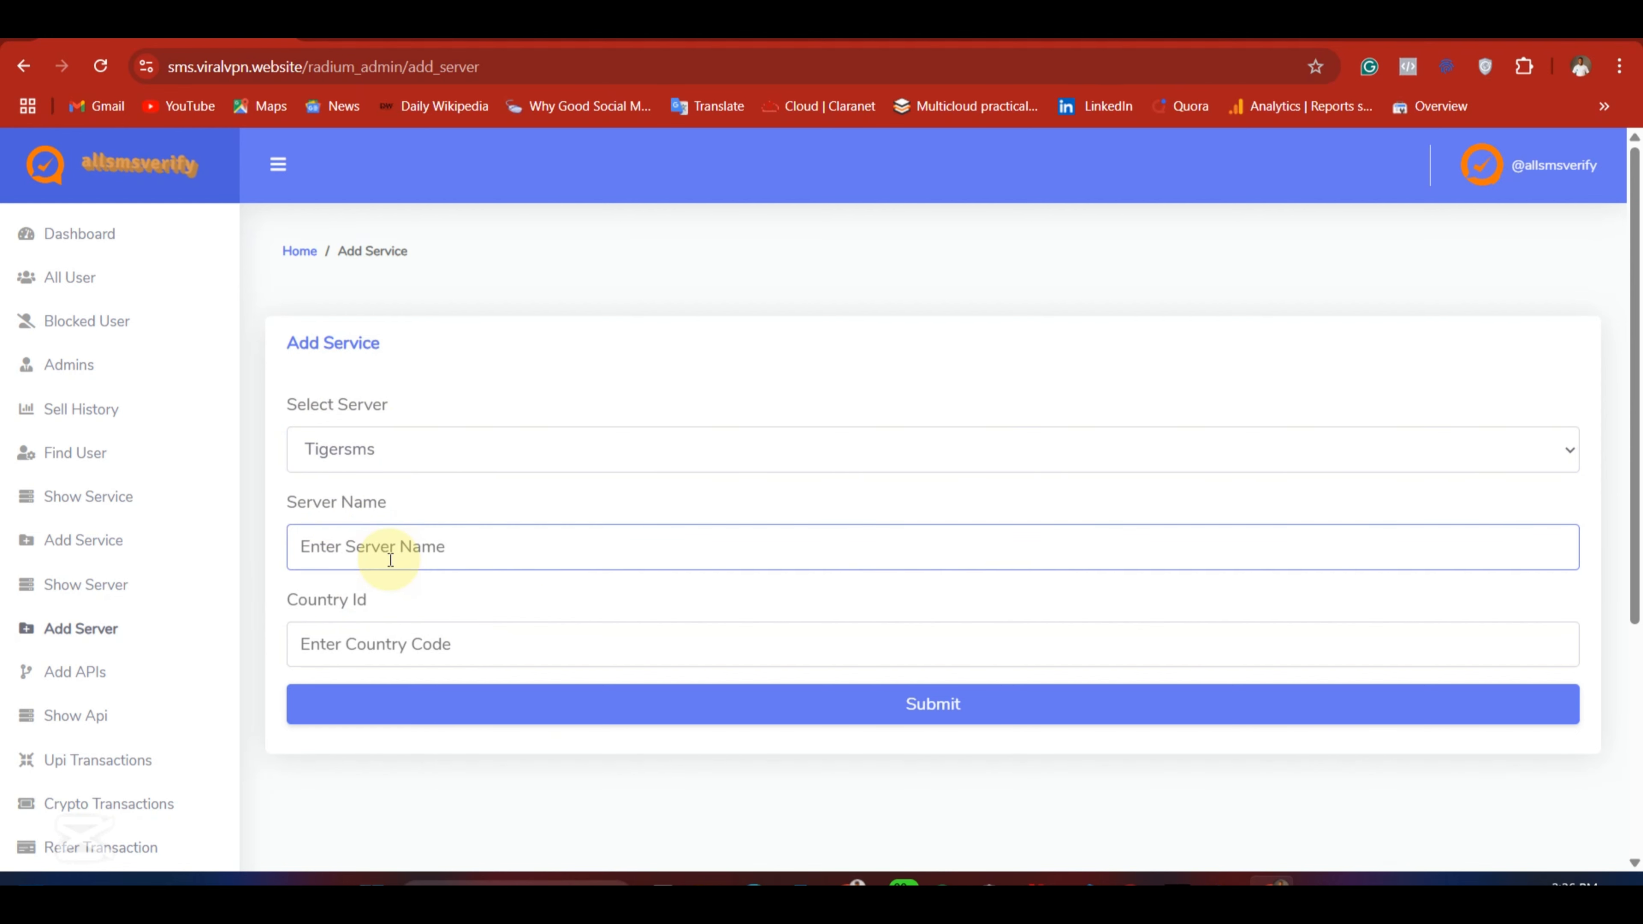
# Switch to the Tiger SMS API page and expand the Countries section below the Services list
pyautogui.click(697, 385)
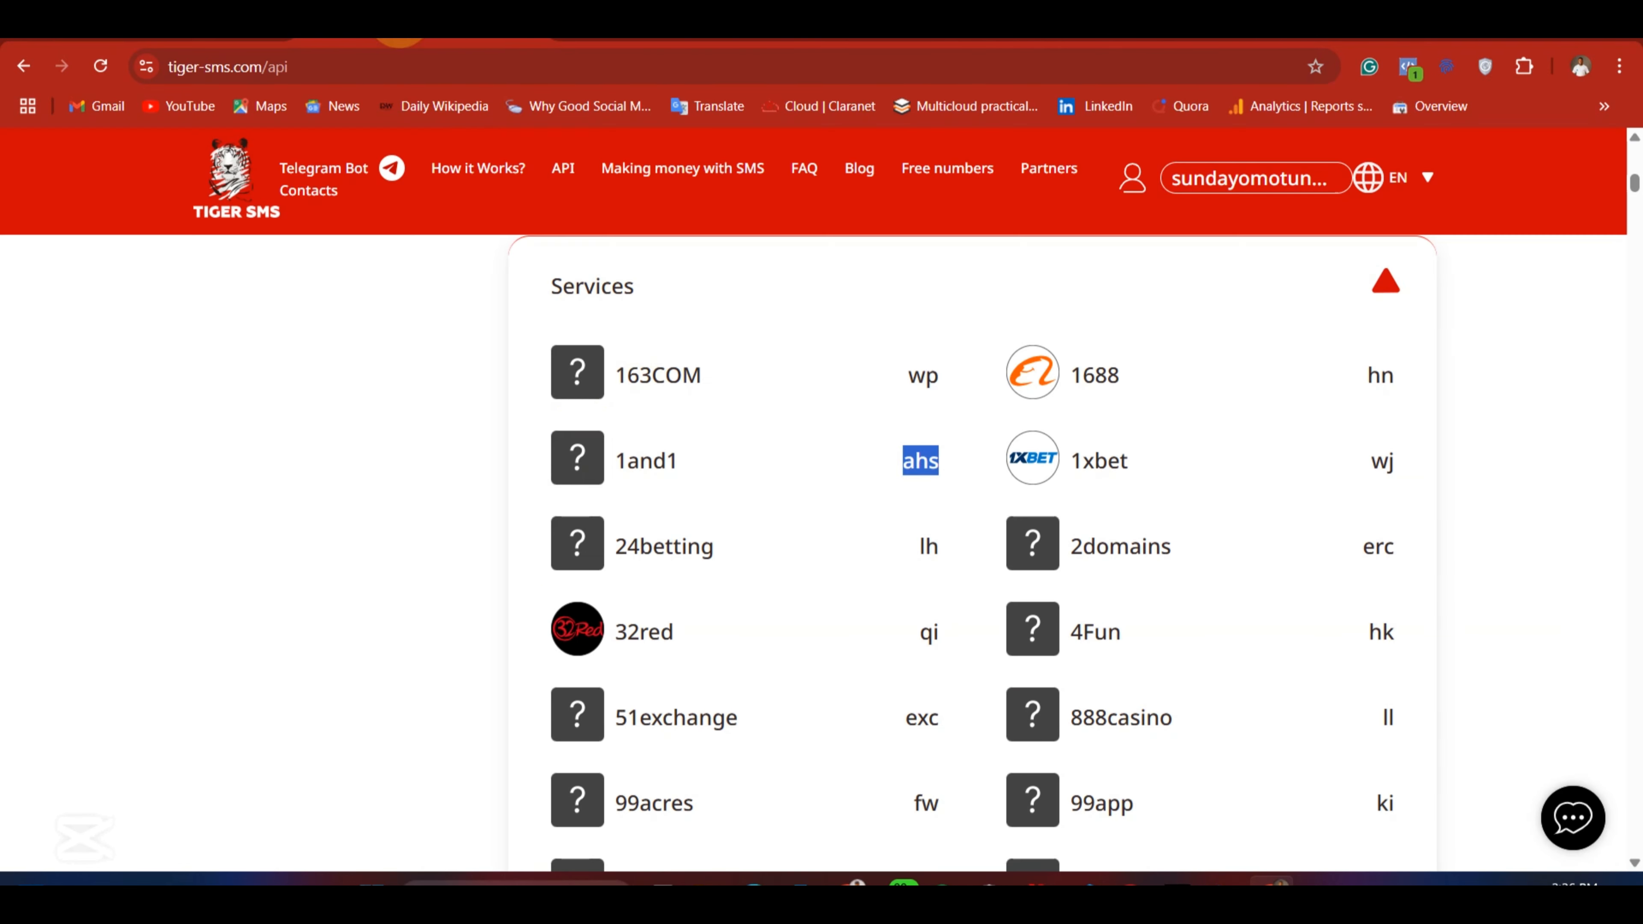
pyautogui.scroll(-18, 1638, 479)
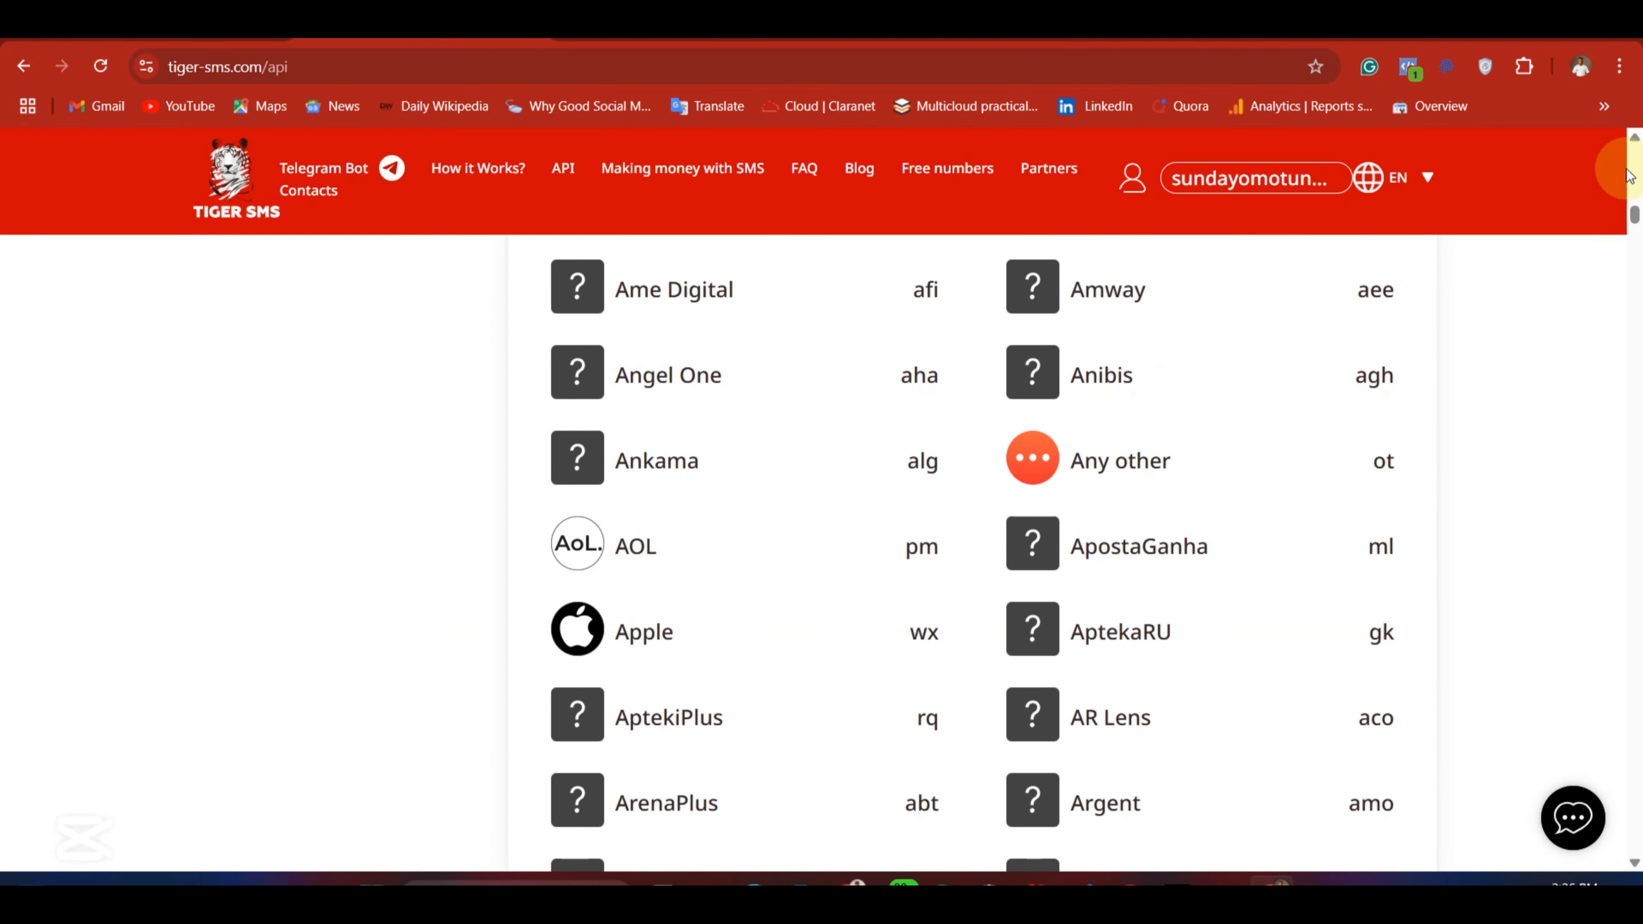
pyautogui.moveTo(1636, 220); pyautogui.dragTo(1635, 841)
pyautogui.scroll(3, 634, 470)
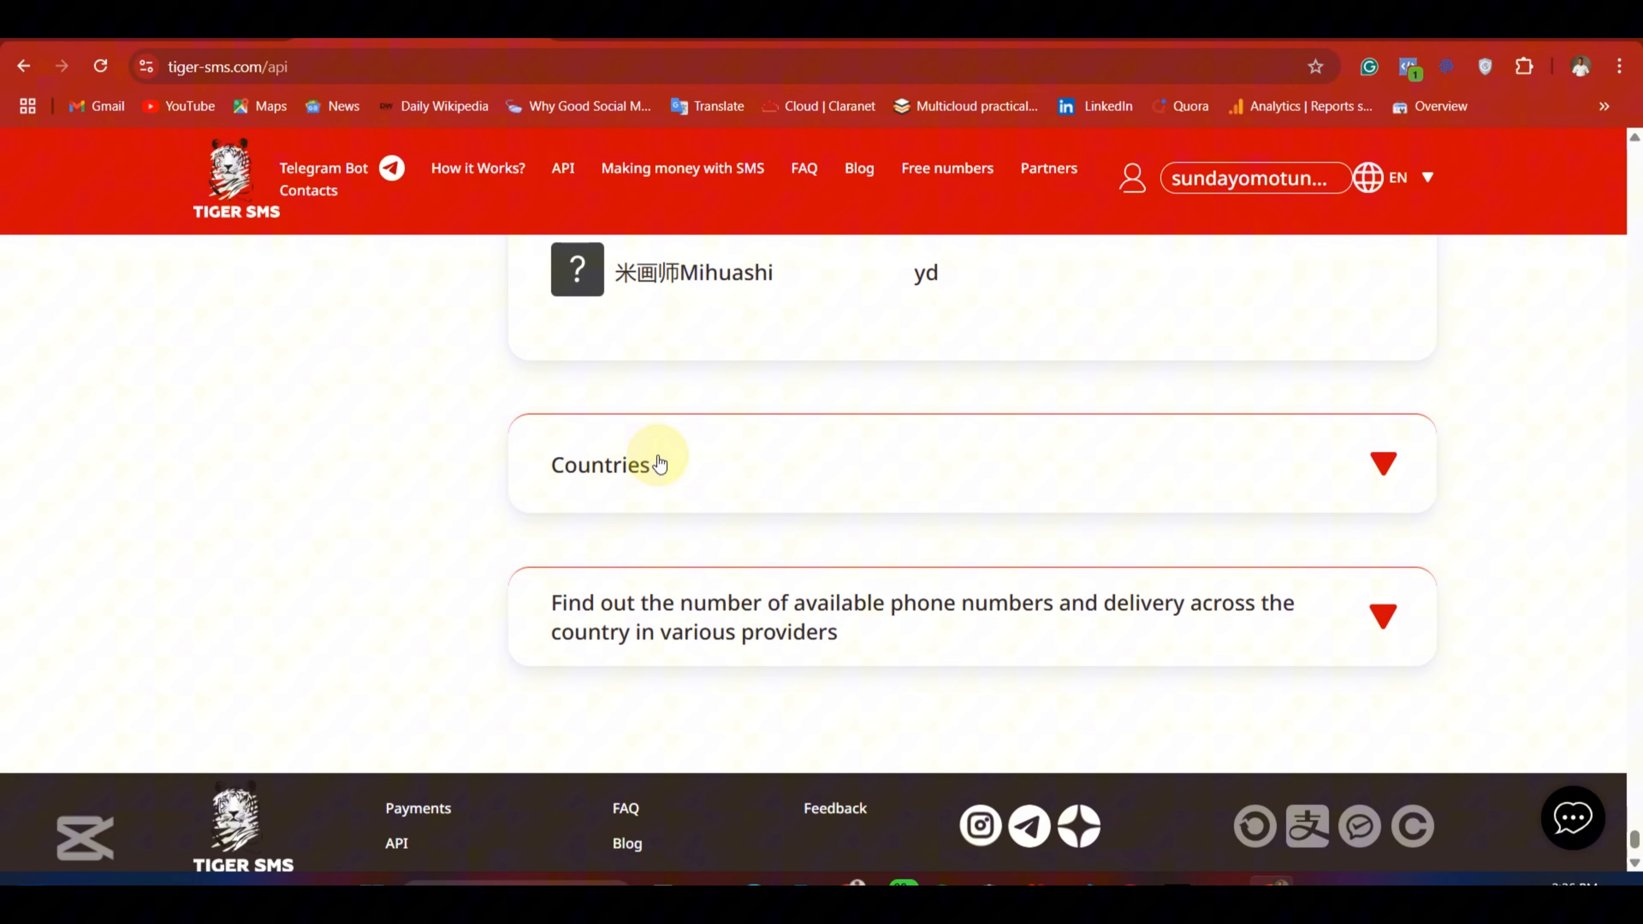
pyautogui.click(686, 463)
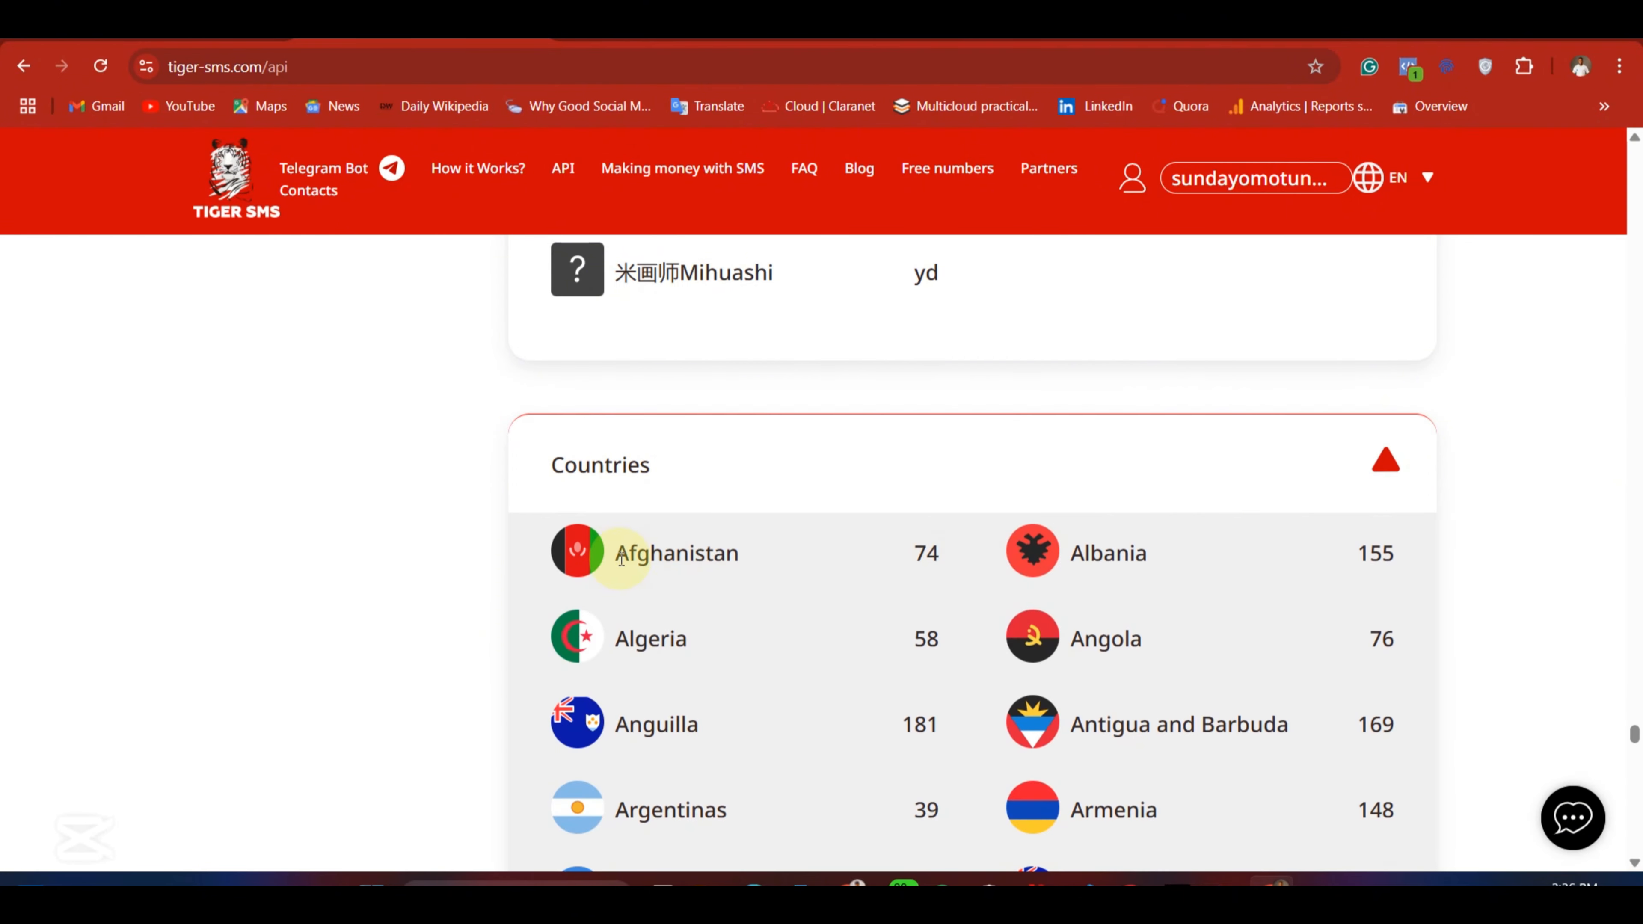
# Copy the country name Brazil from the Tiger SMS list into the Add Server form's Server Name field
pyautogui.scroll(-8, 711, 563)
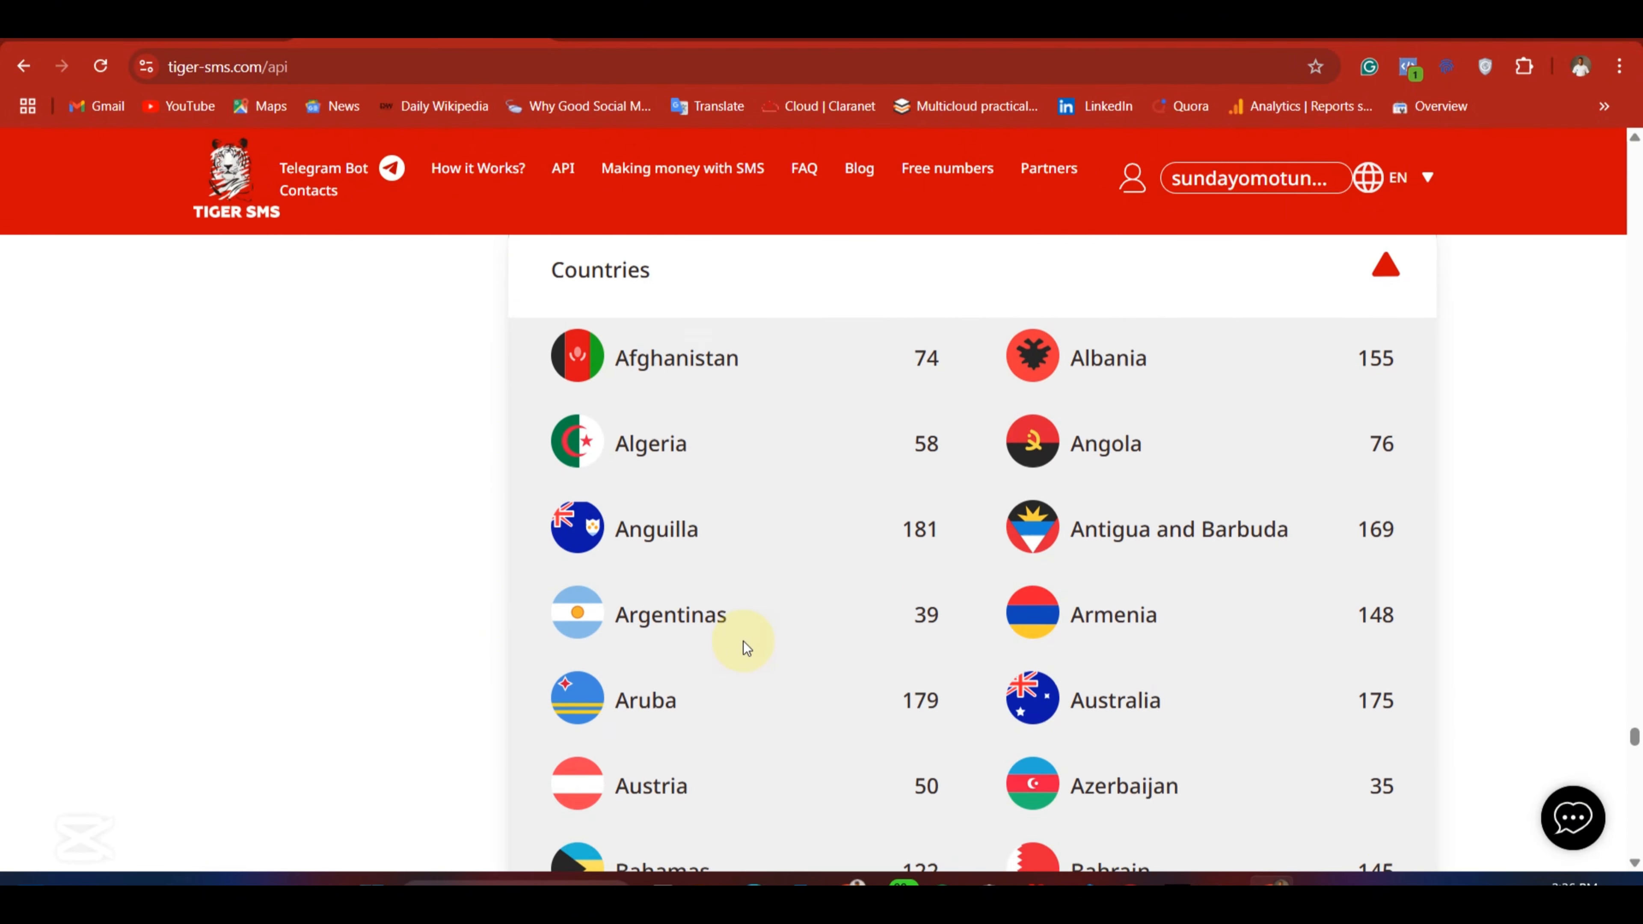
pyautogui.scroll(-5, 711, 640)
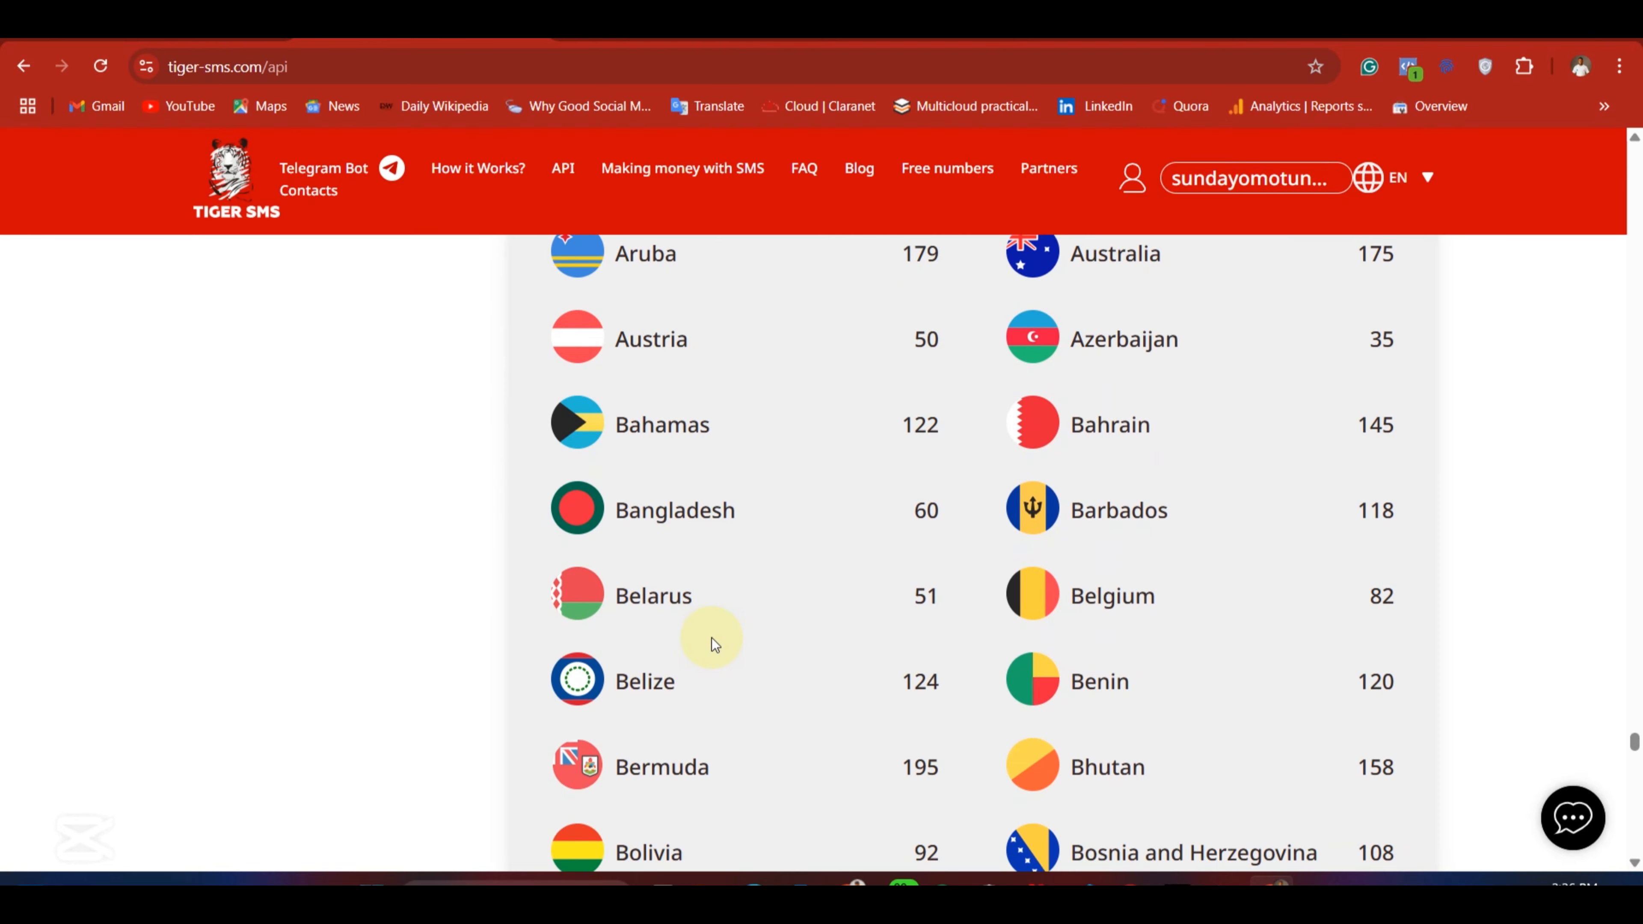
pyautogui.scroll(-2, 879, 642)
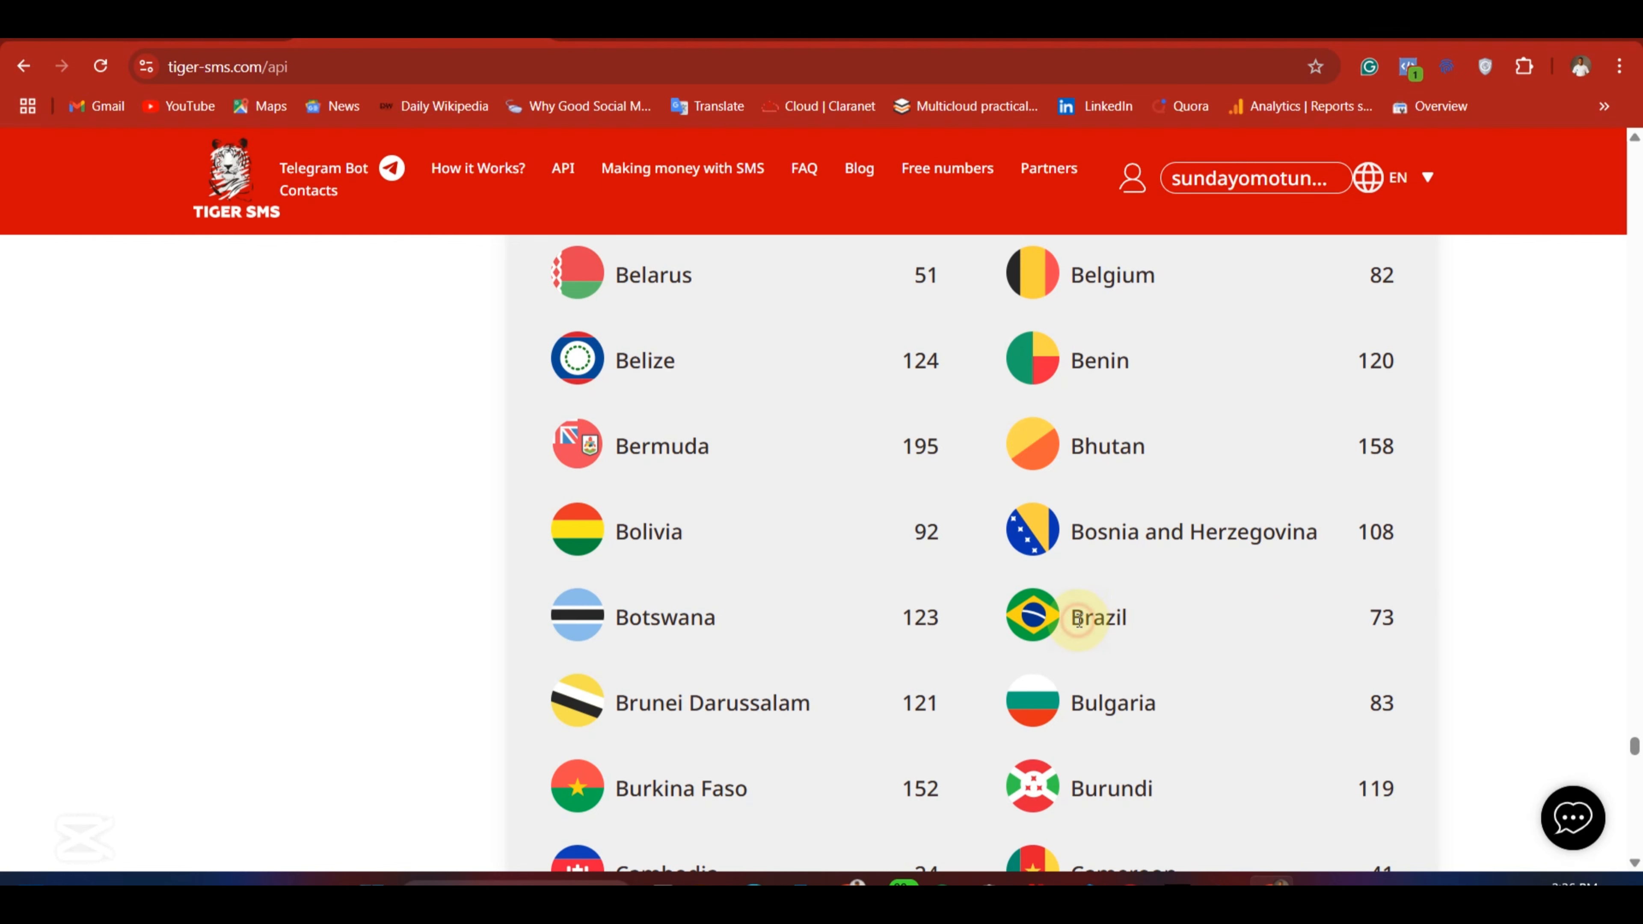
pyautogui.rightClick(1114, 620)
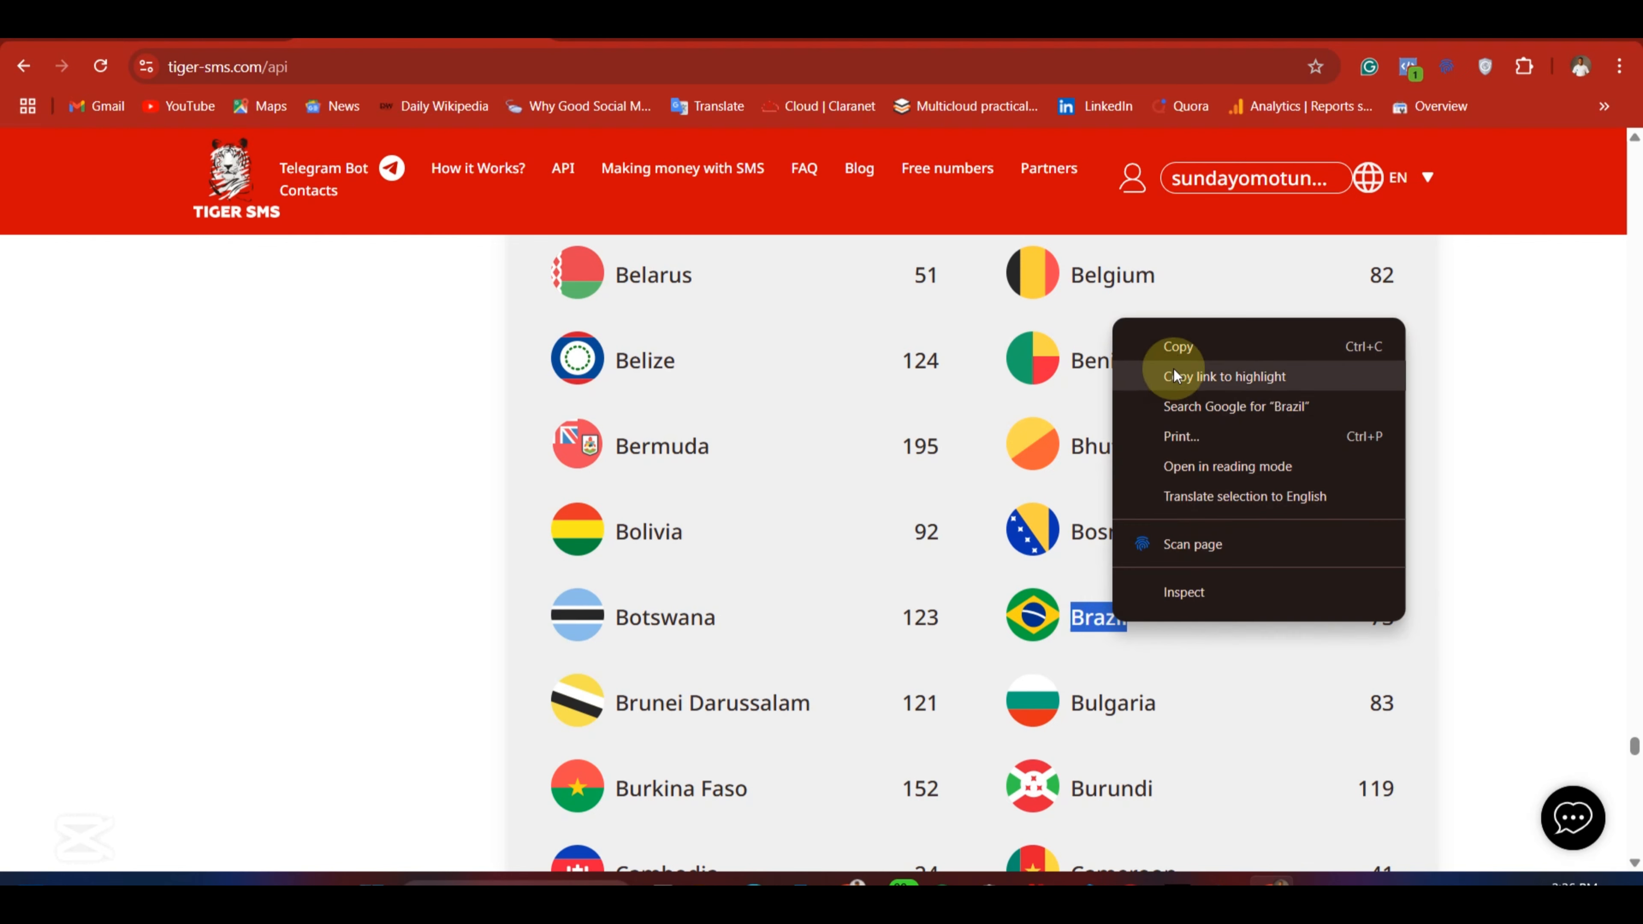
pyautogui.click(1177, 349)
pyautogui.click(187, 27)
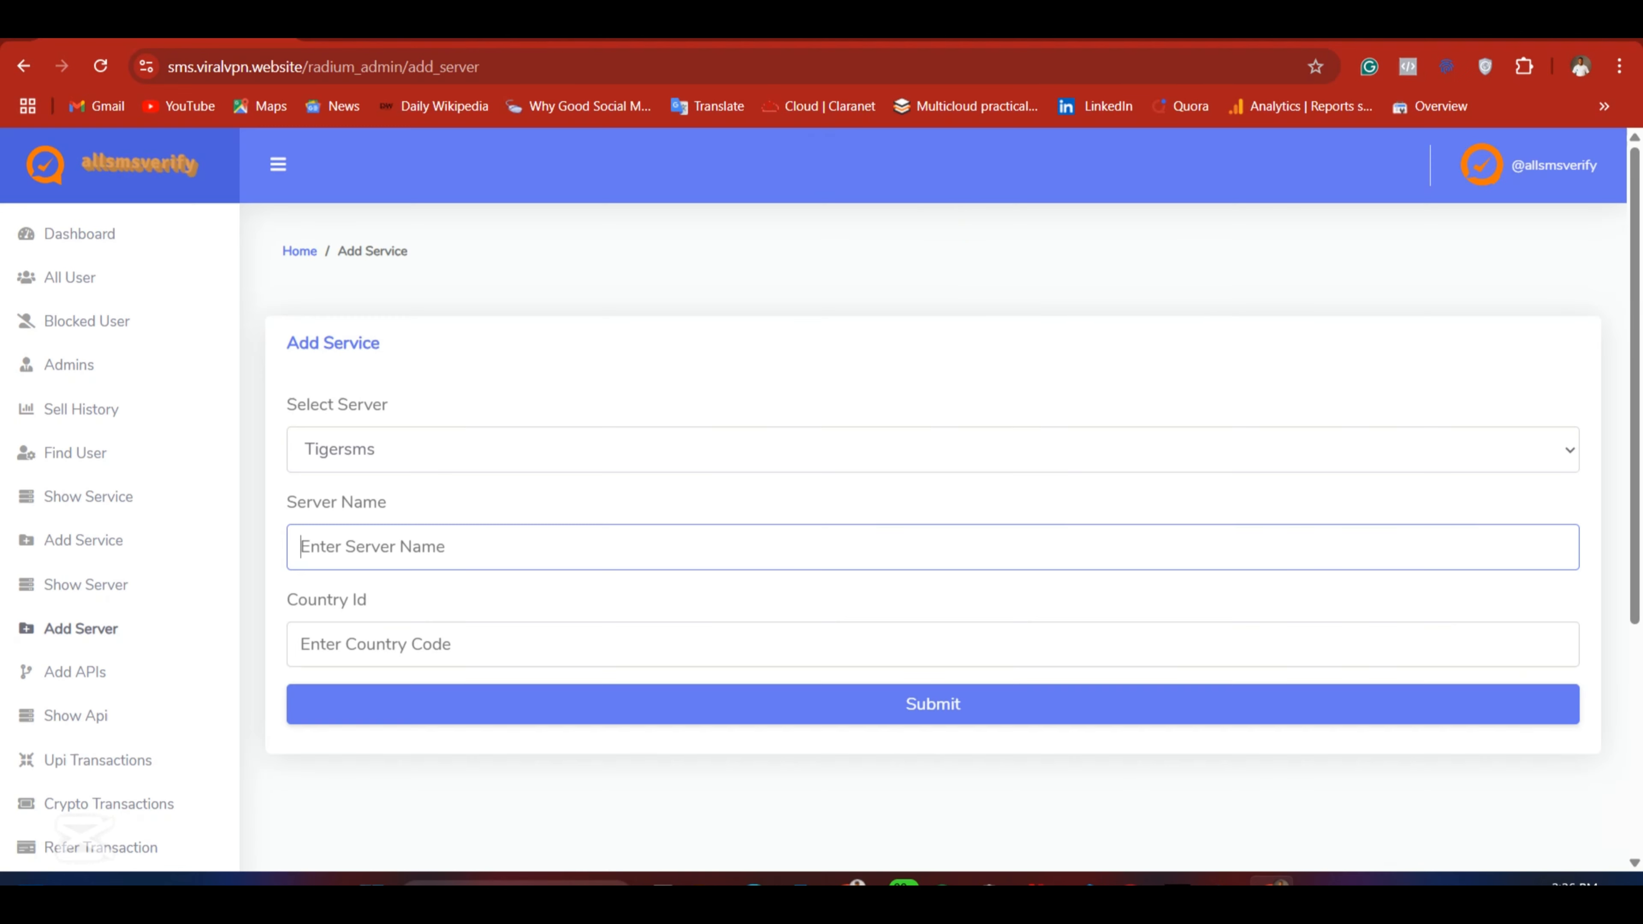
pyautogui.rightClick(418, 545)
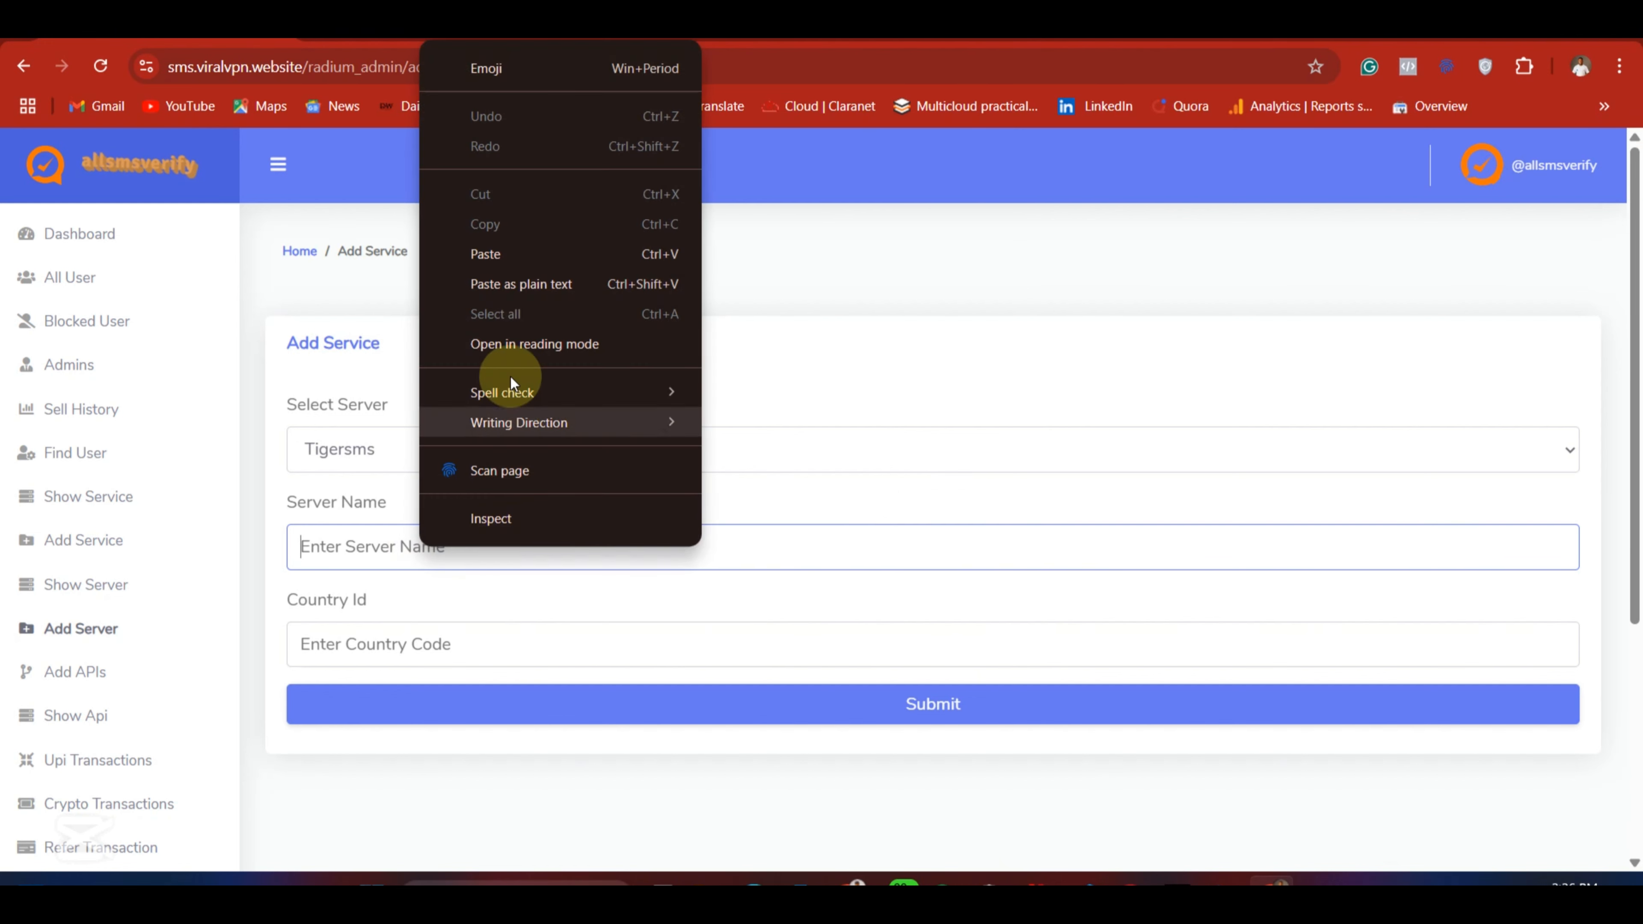
pyautogui.click(502, 255)
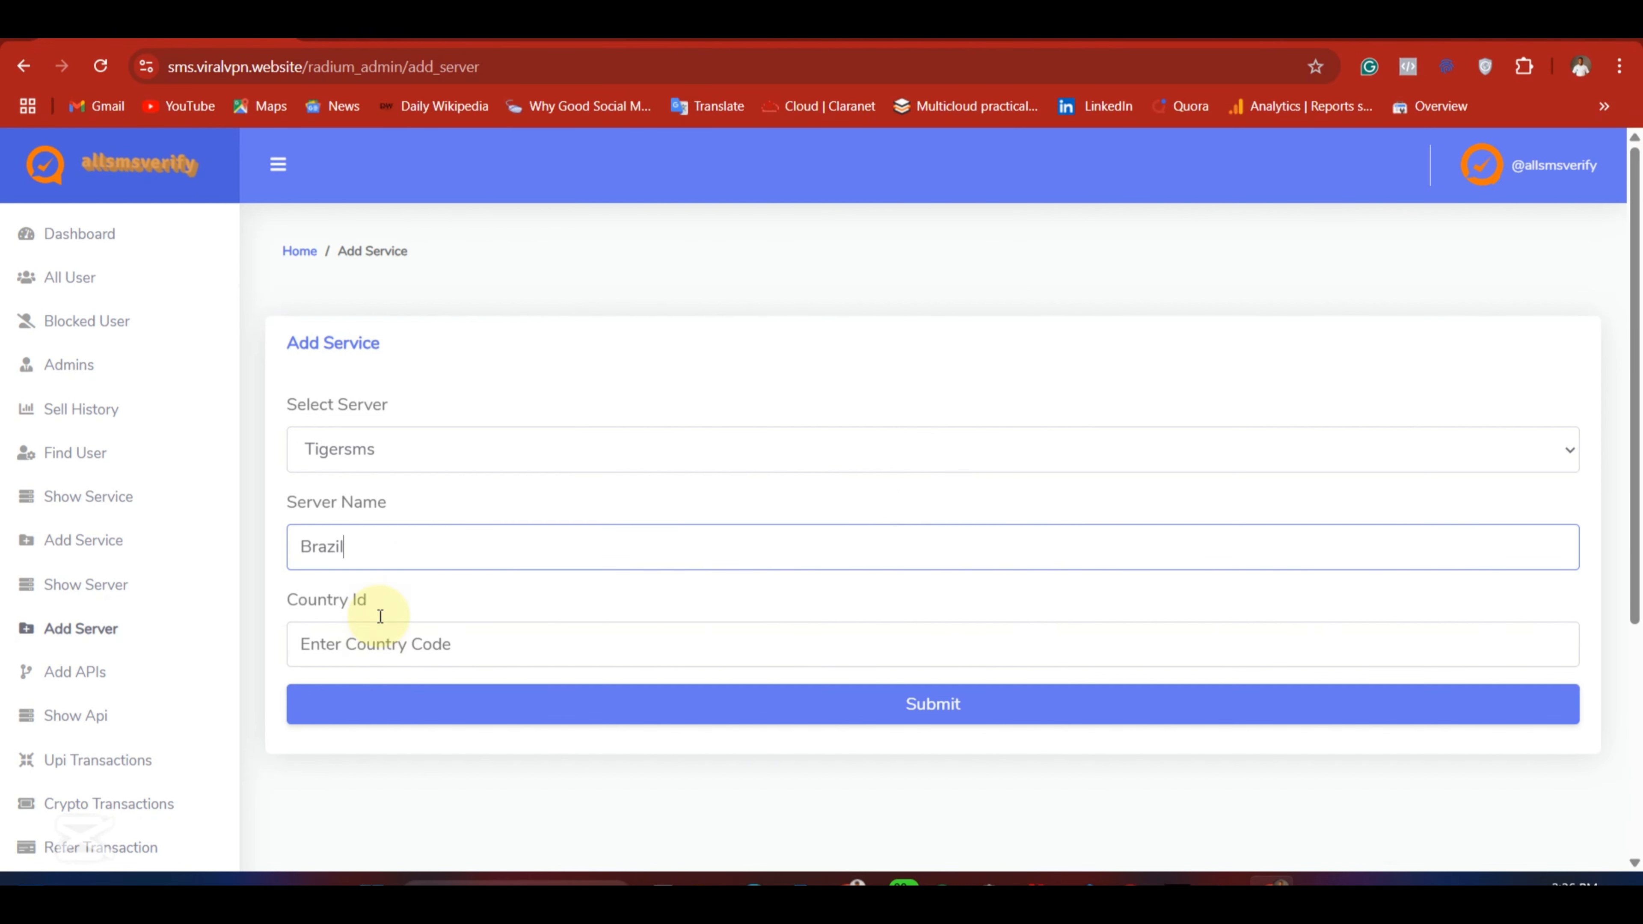
# Copy Brazil's code 73 from Tiger SMS into the Country Id field, and submit the new server
pyautogui.click(472, 18)
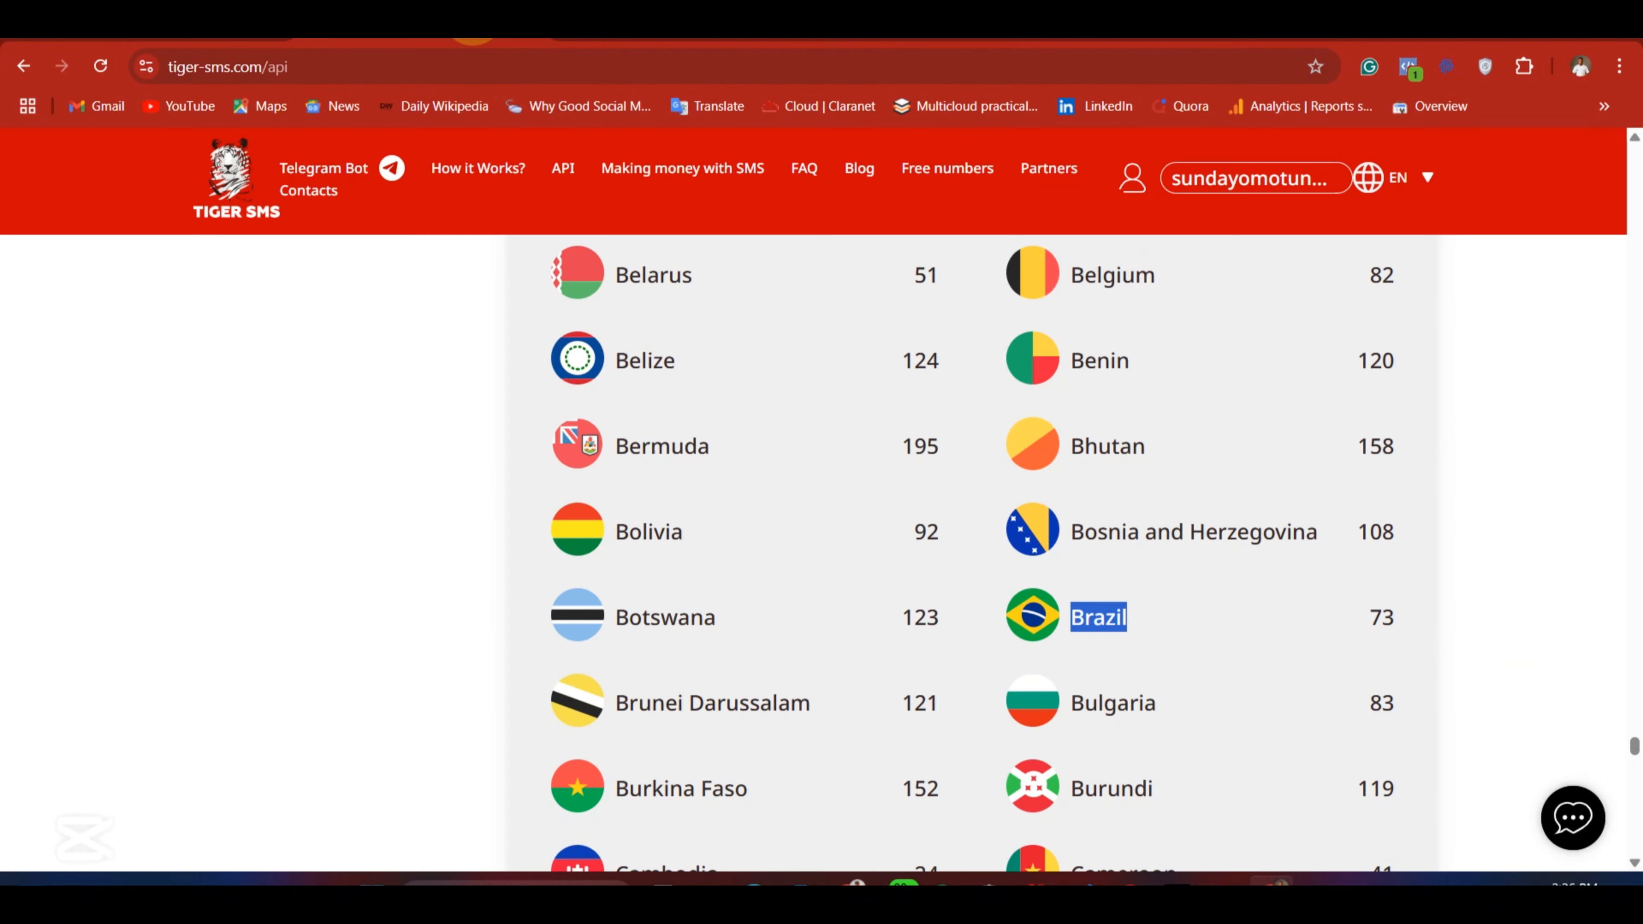
pyautogui.click(1370, 620)
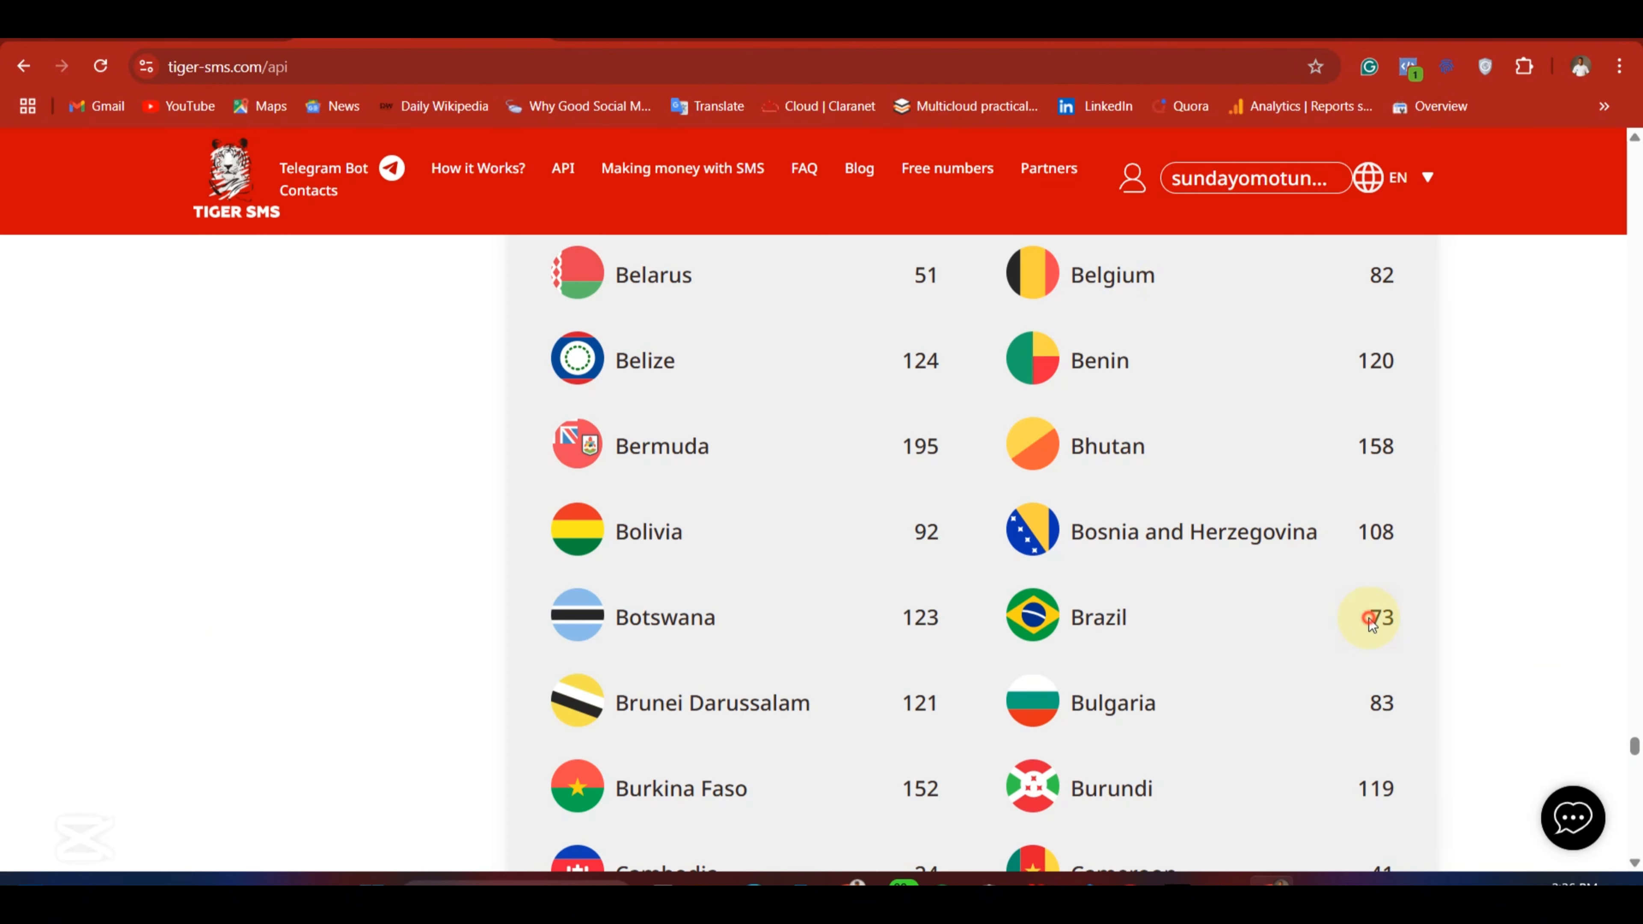
pyautogui.rightClick(1392, 615)
pyautogui.click(1146, 333)
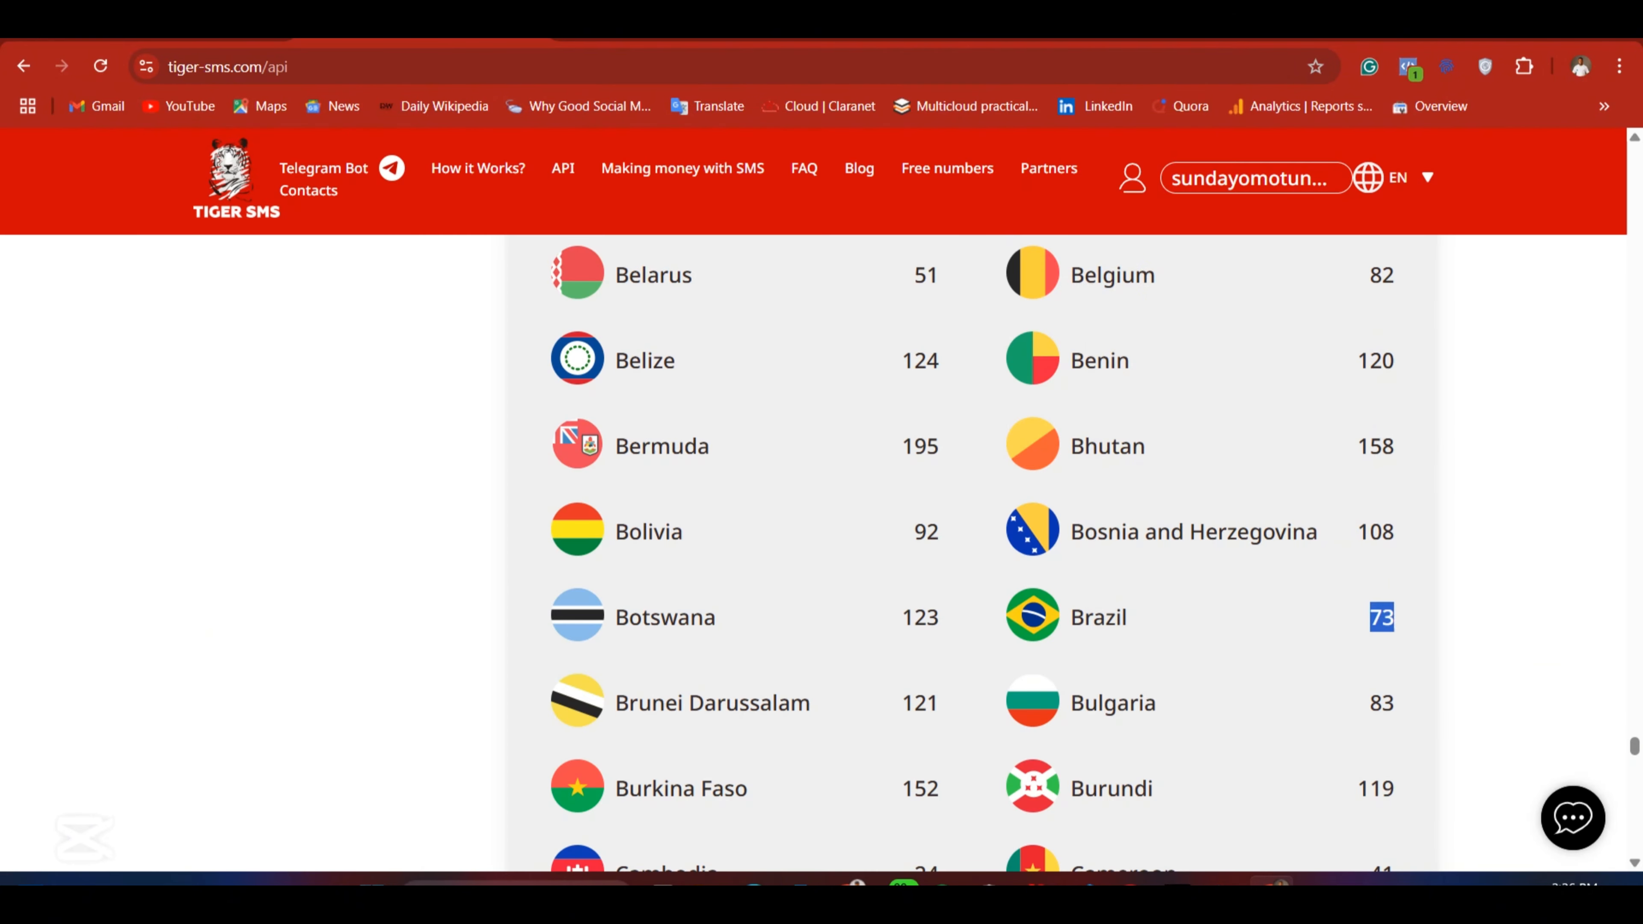
pyautogui.click(258, 18)
pyautogui.click(424, 652)
pyautogui.rightClick(424, 654)
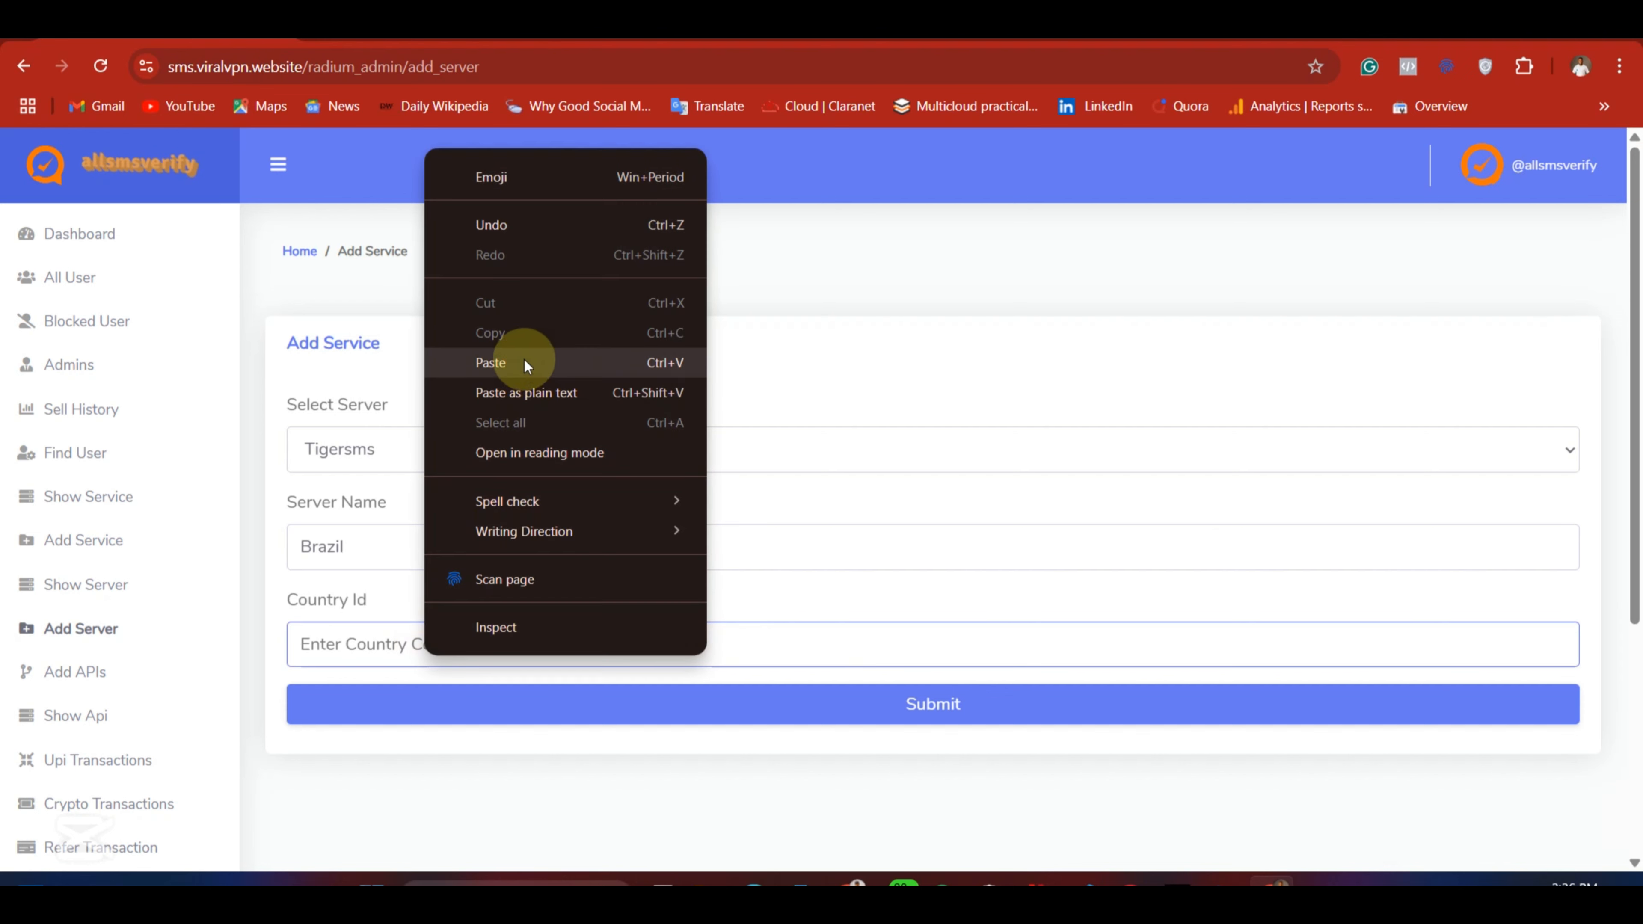
pyautogui.click(524, 362)
pyautogui.click(590, 699)
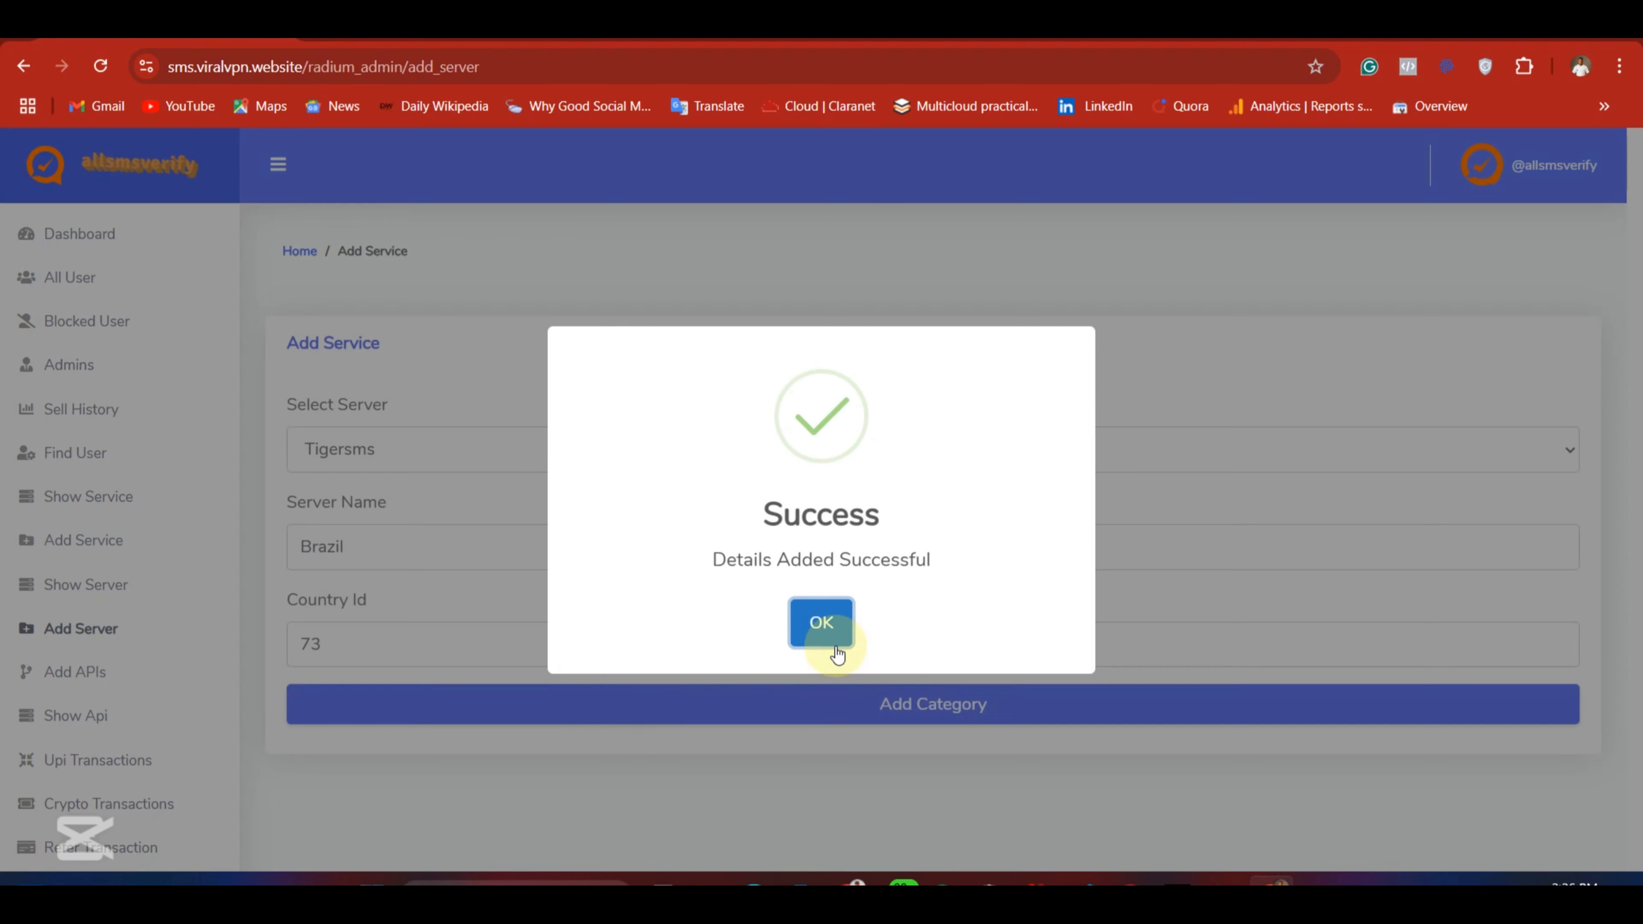
pyautogui.click(831, 631)
# Look through the remaining admin sections and open the Crypto Transactions page
pyautogui.scroll(-3, 110, 673)
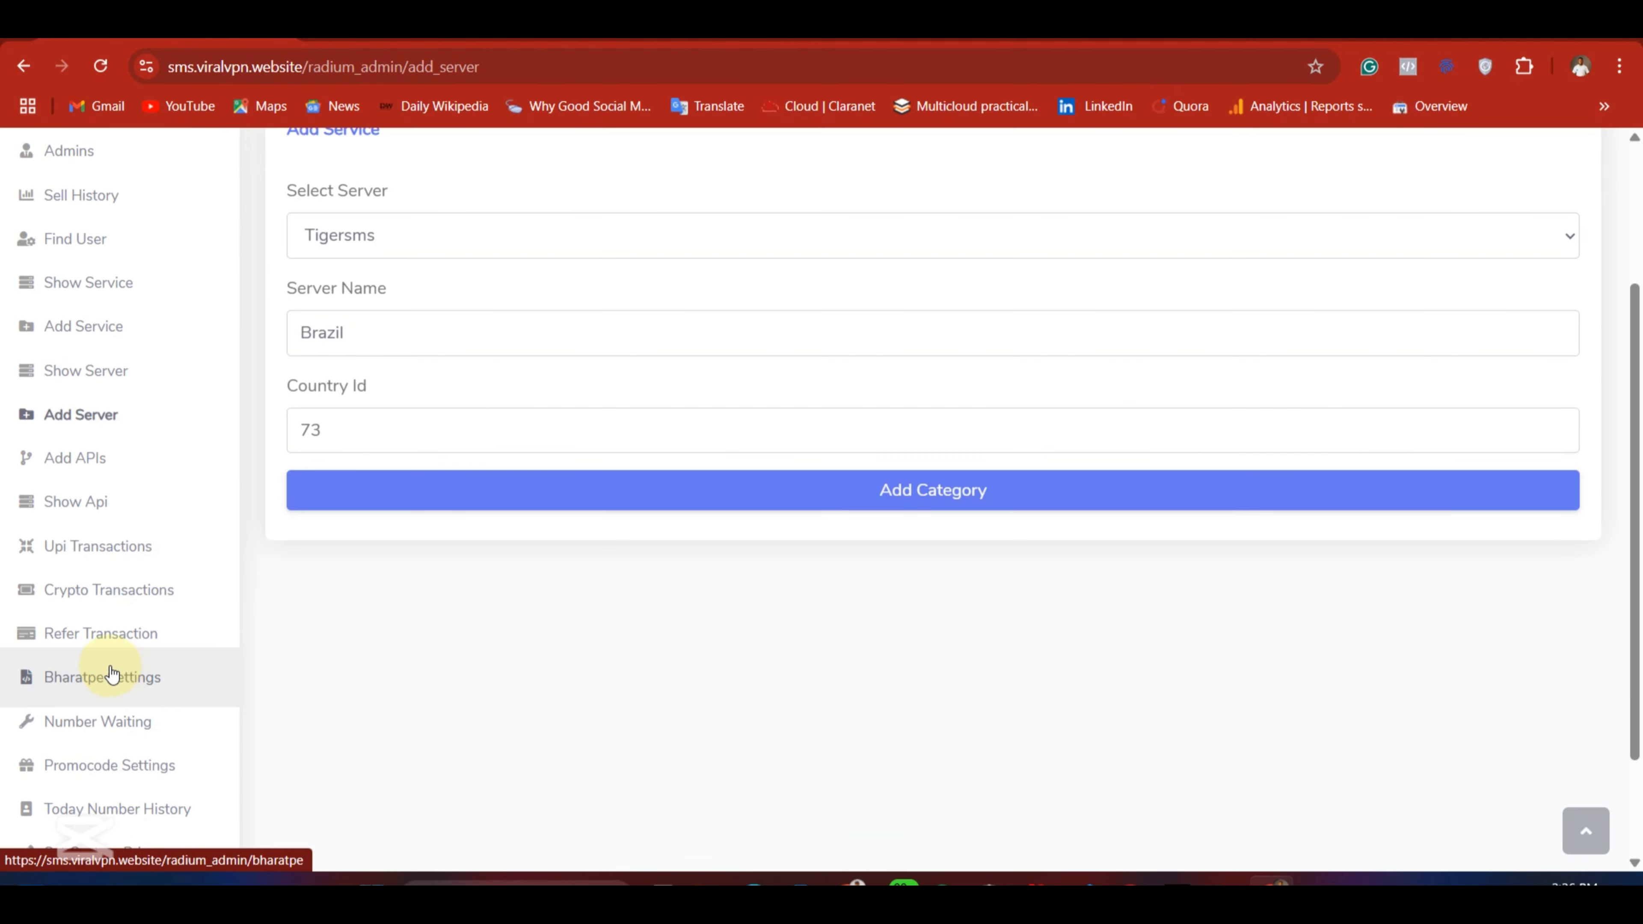
pyautogui.scroll(2, 122, 683)
pyautogui.scroll(2, 532, 500)
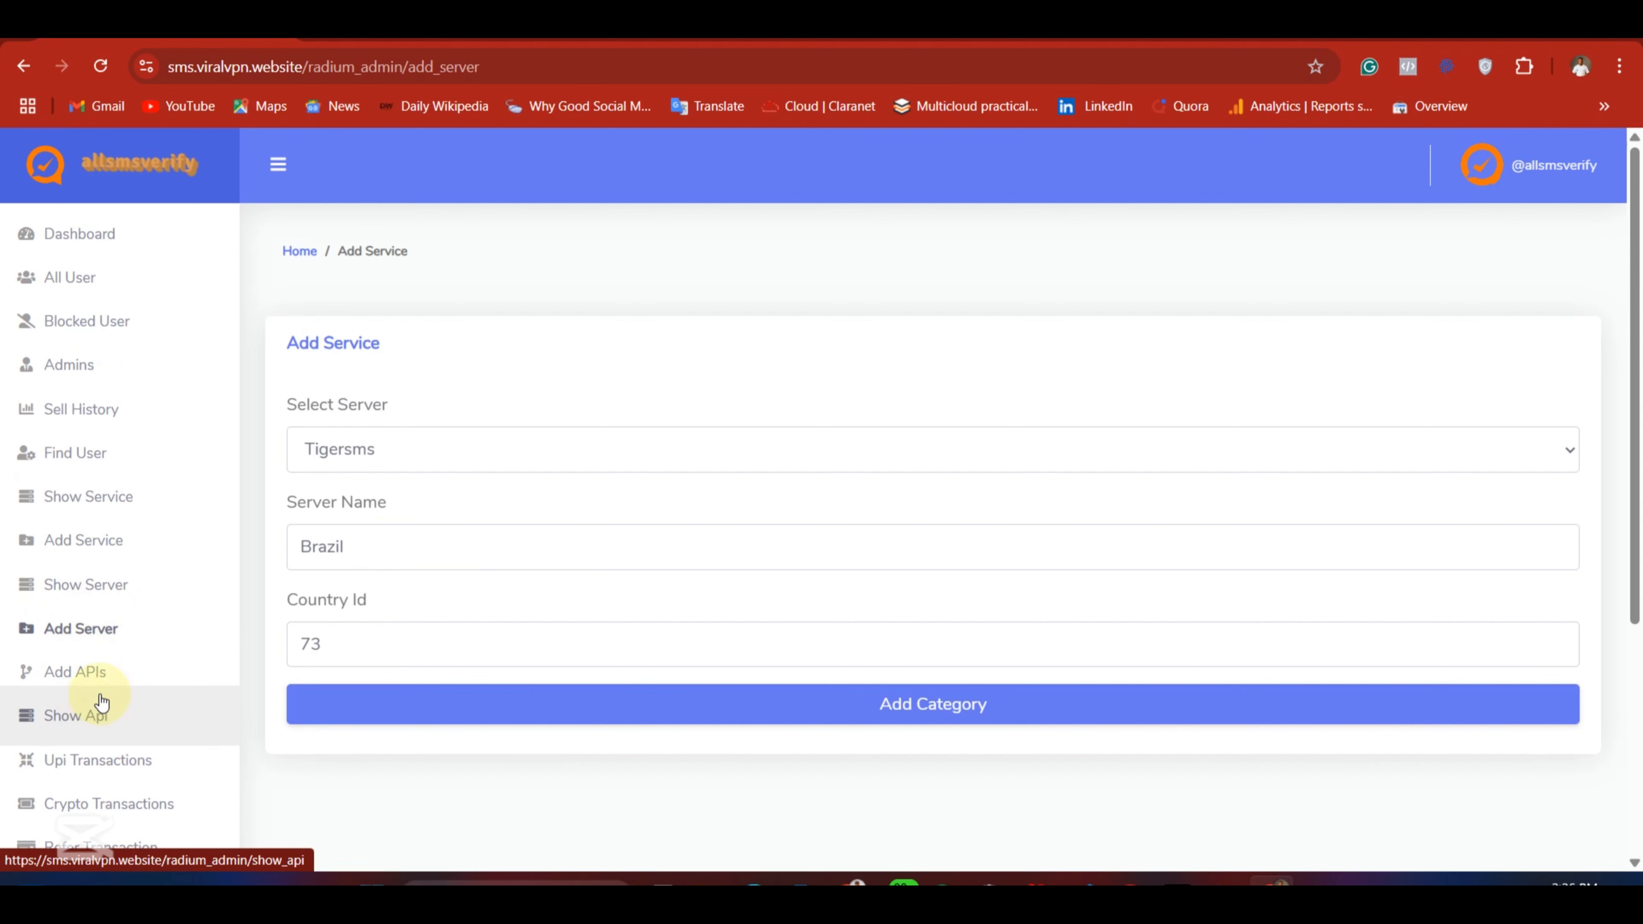
pyautogui.scroll(-3, 104, 705)
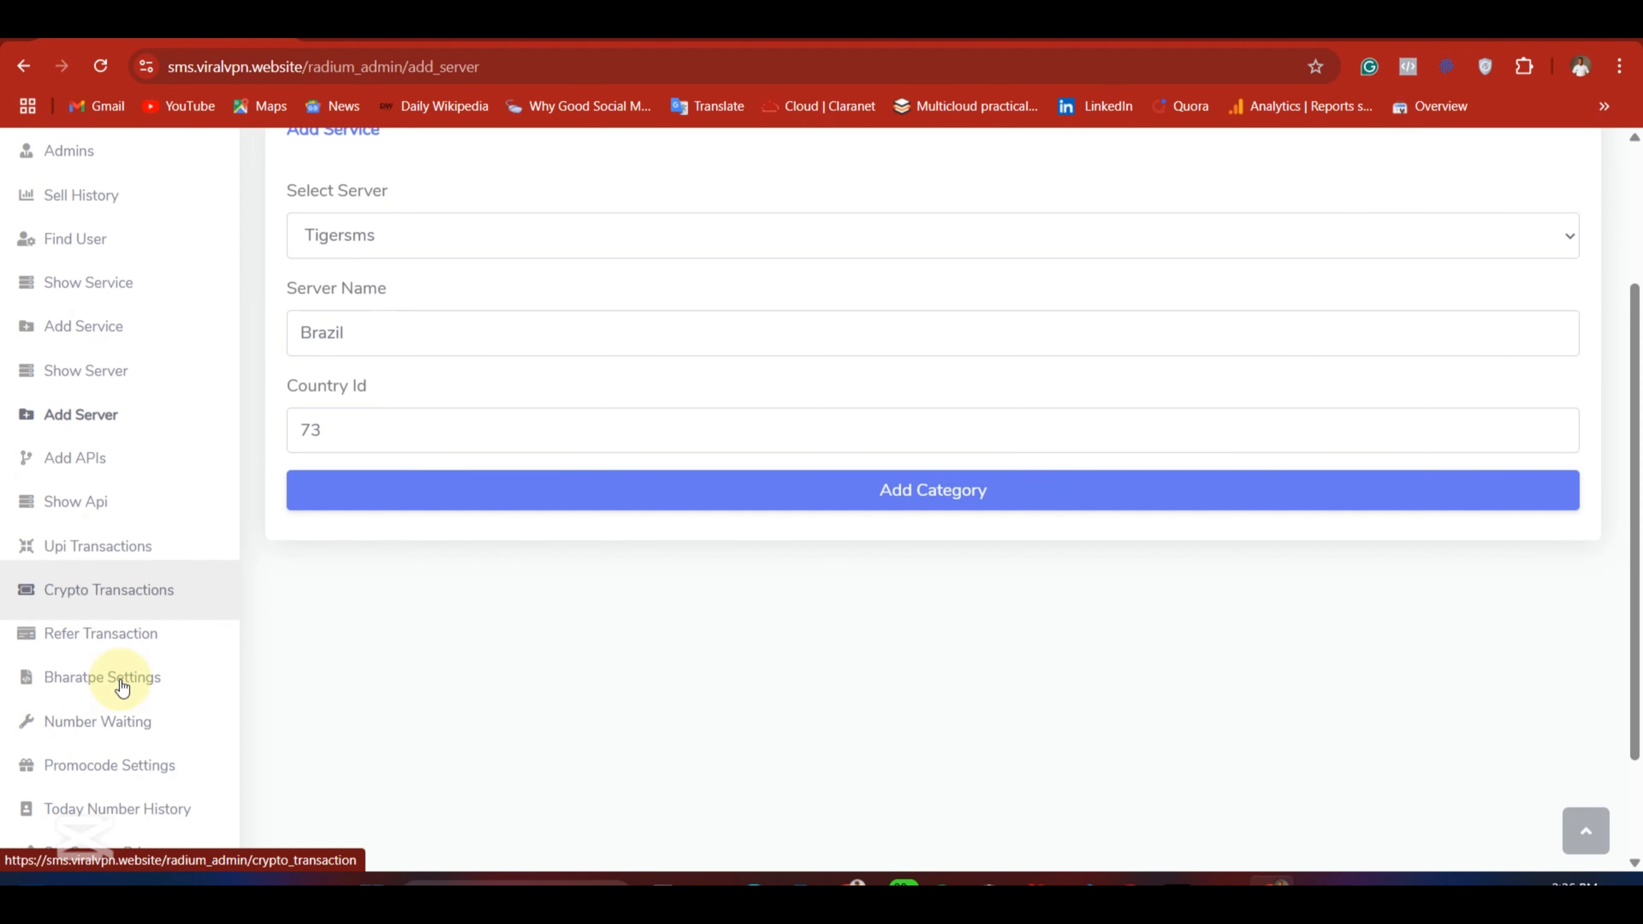
pyautogui.click(97, 601)
pyautogui.scroll(-5, 92, 744)
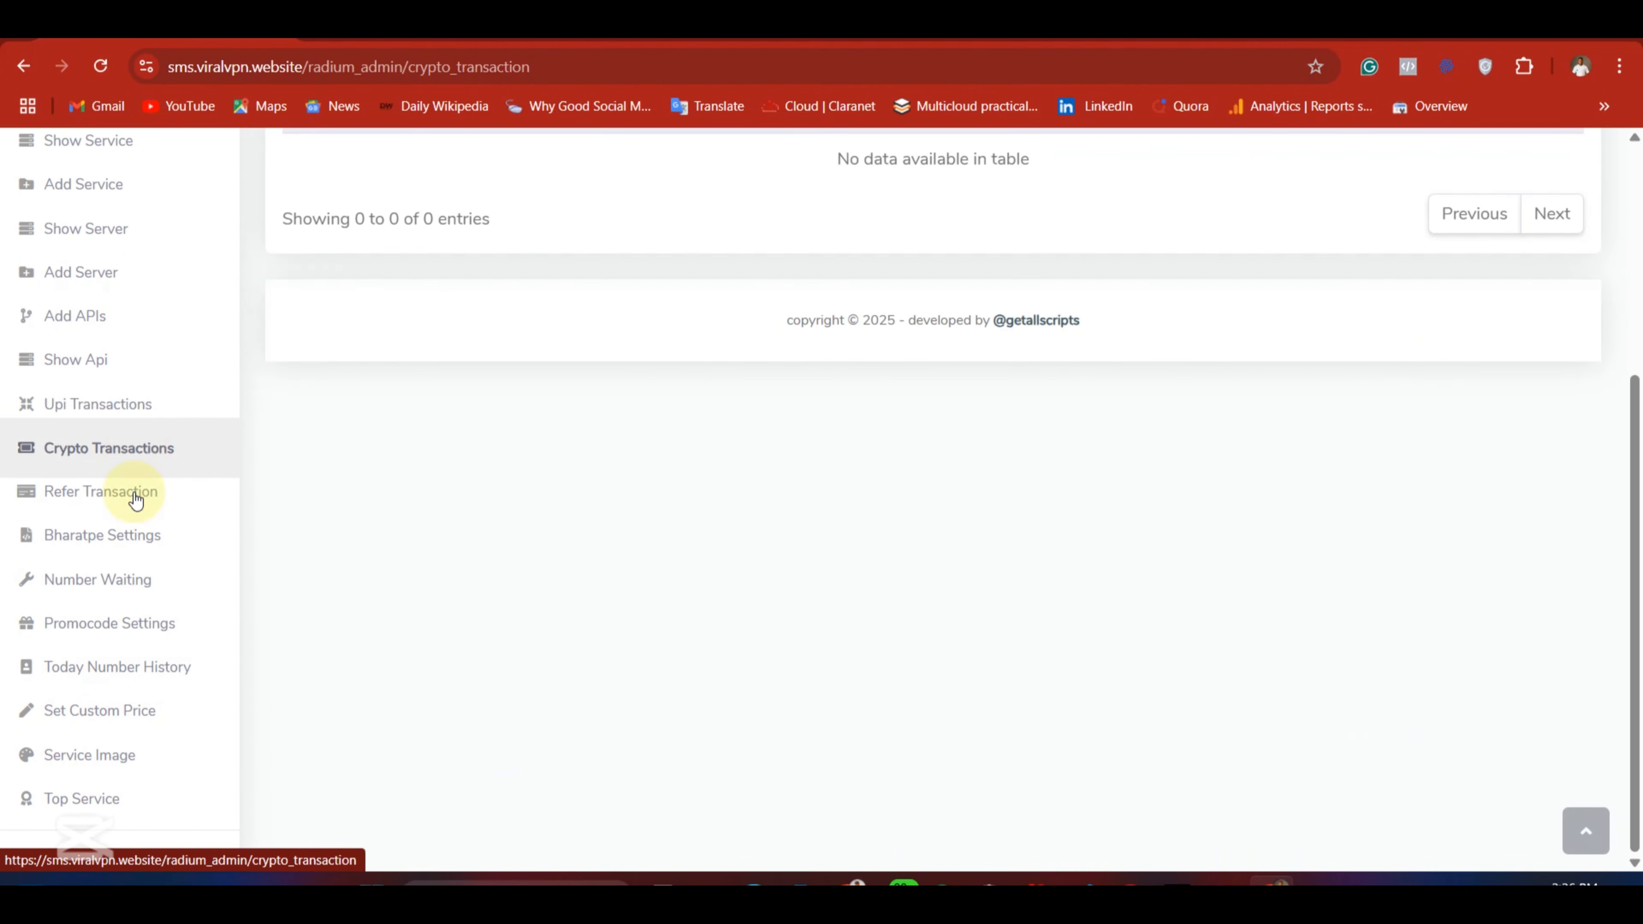
# Open the All User page and look through the registered users' balances, recharges and statuses
pyautogui.scroll(5, 136, 498)
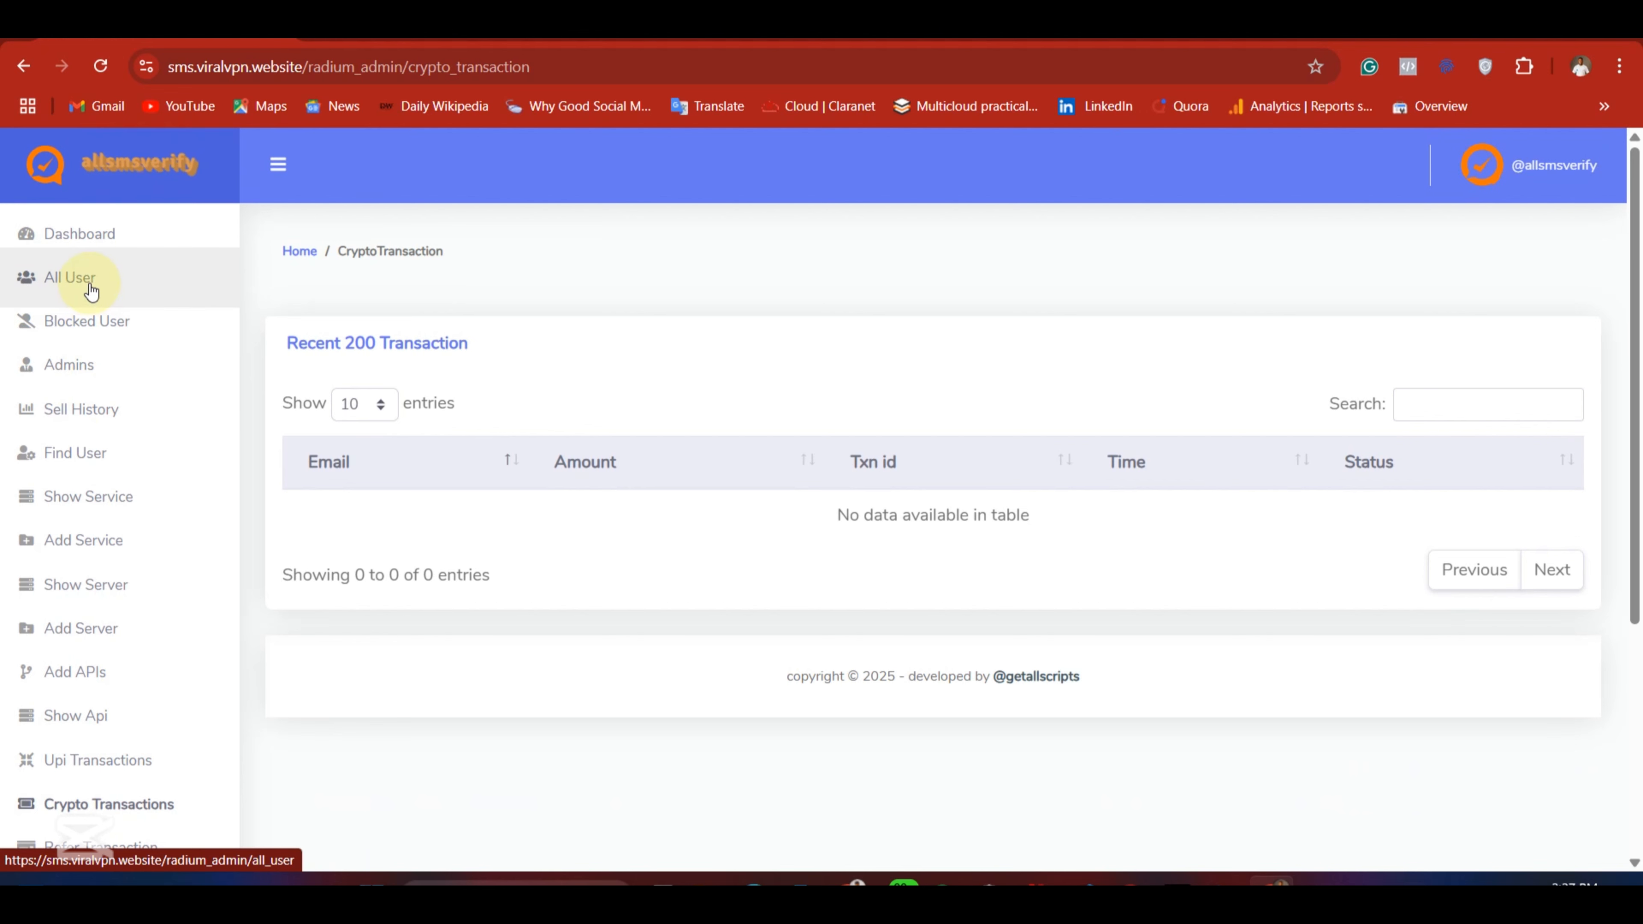
pyautogui.scroll(-5, 825, 668)
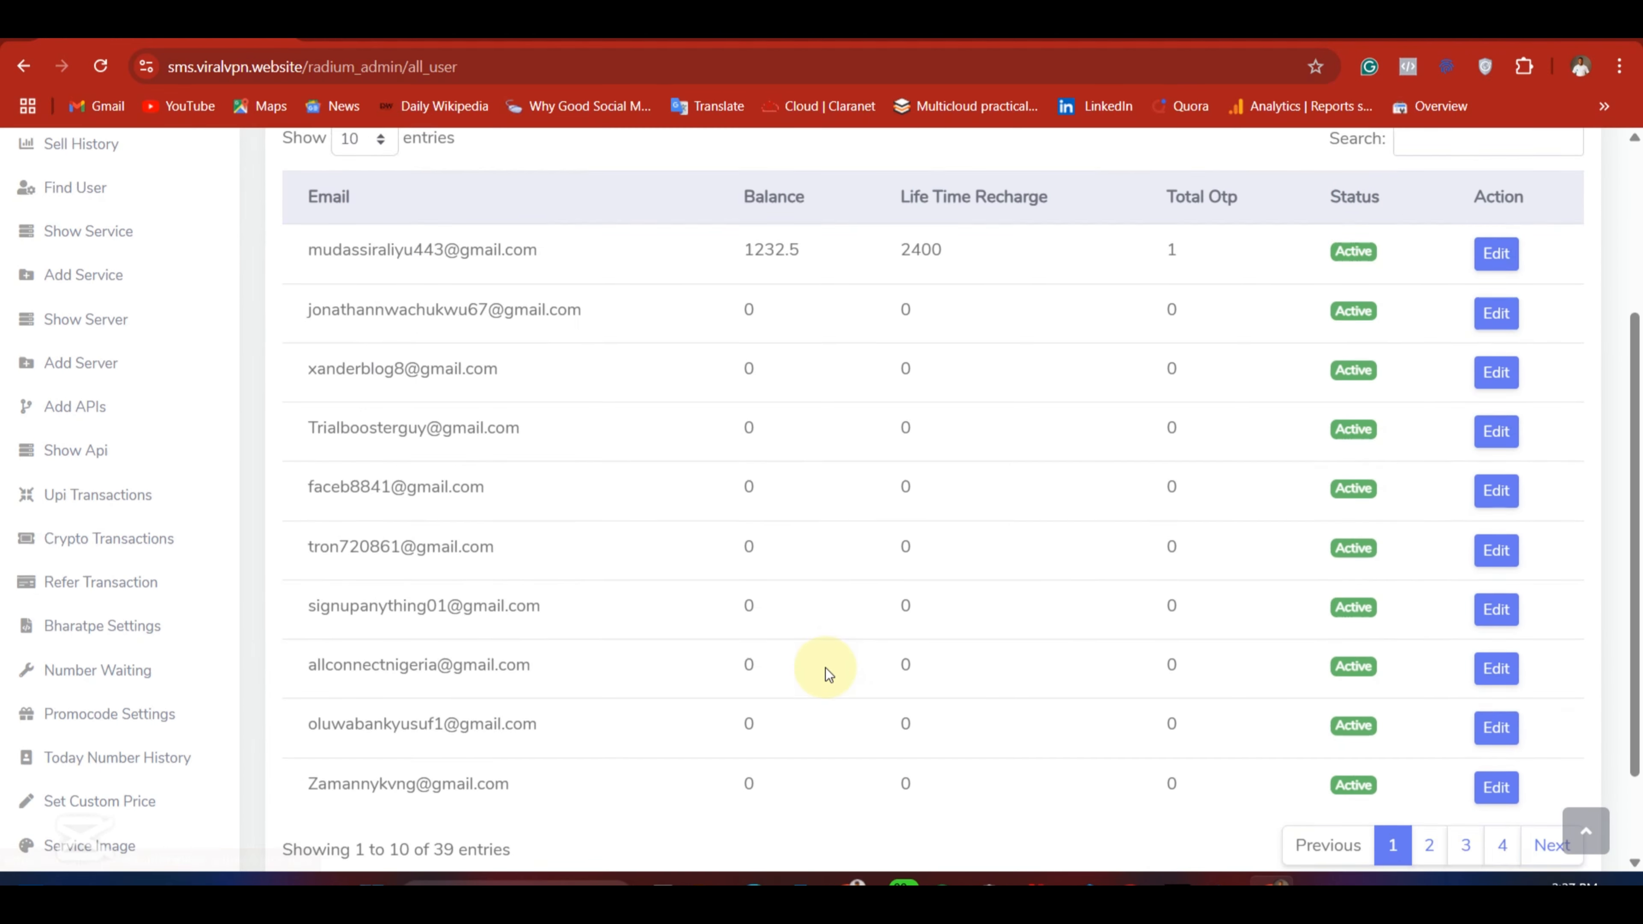
pyautogui.scroll(5, 454, 708)
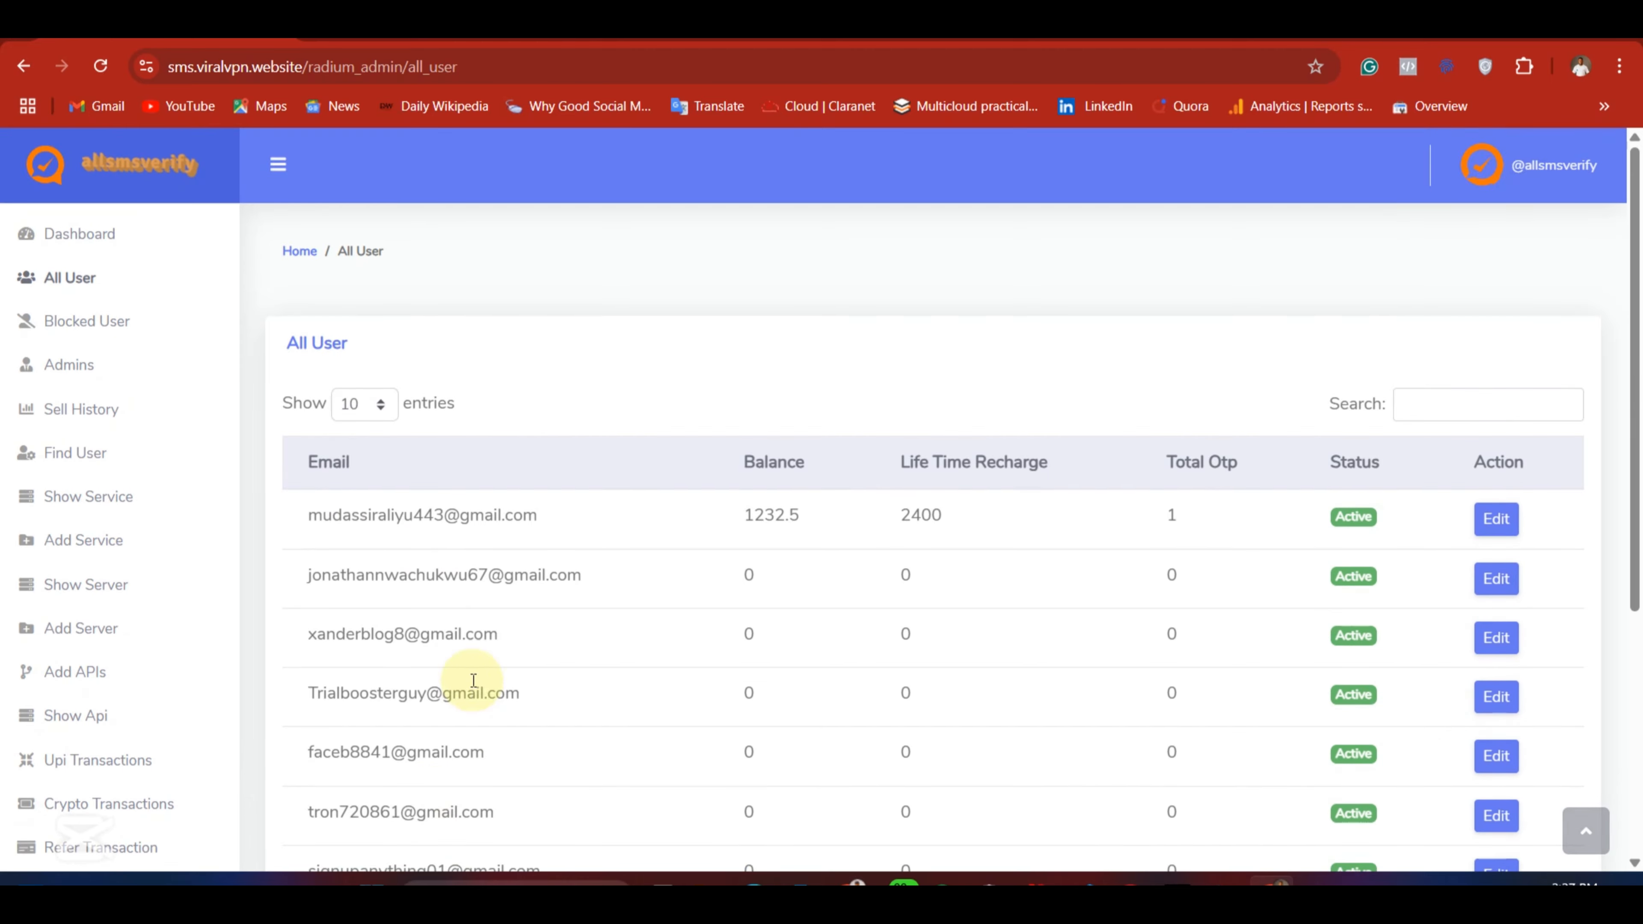
# Open the Admins page and examine the admin accounts with their add and remove options
pyautogui.click(118, 365)
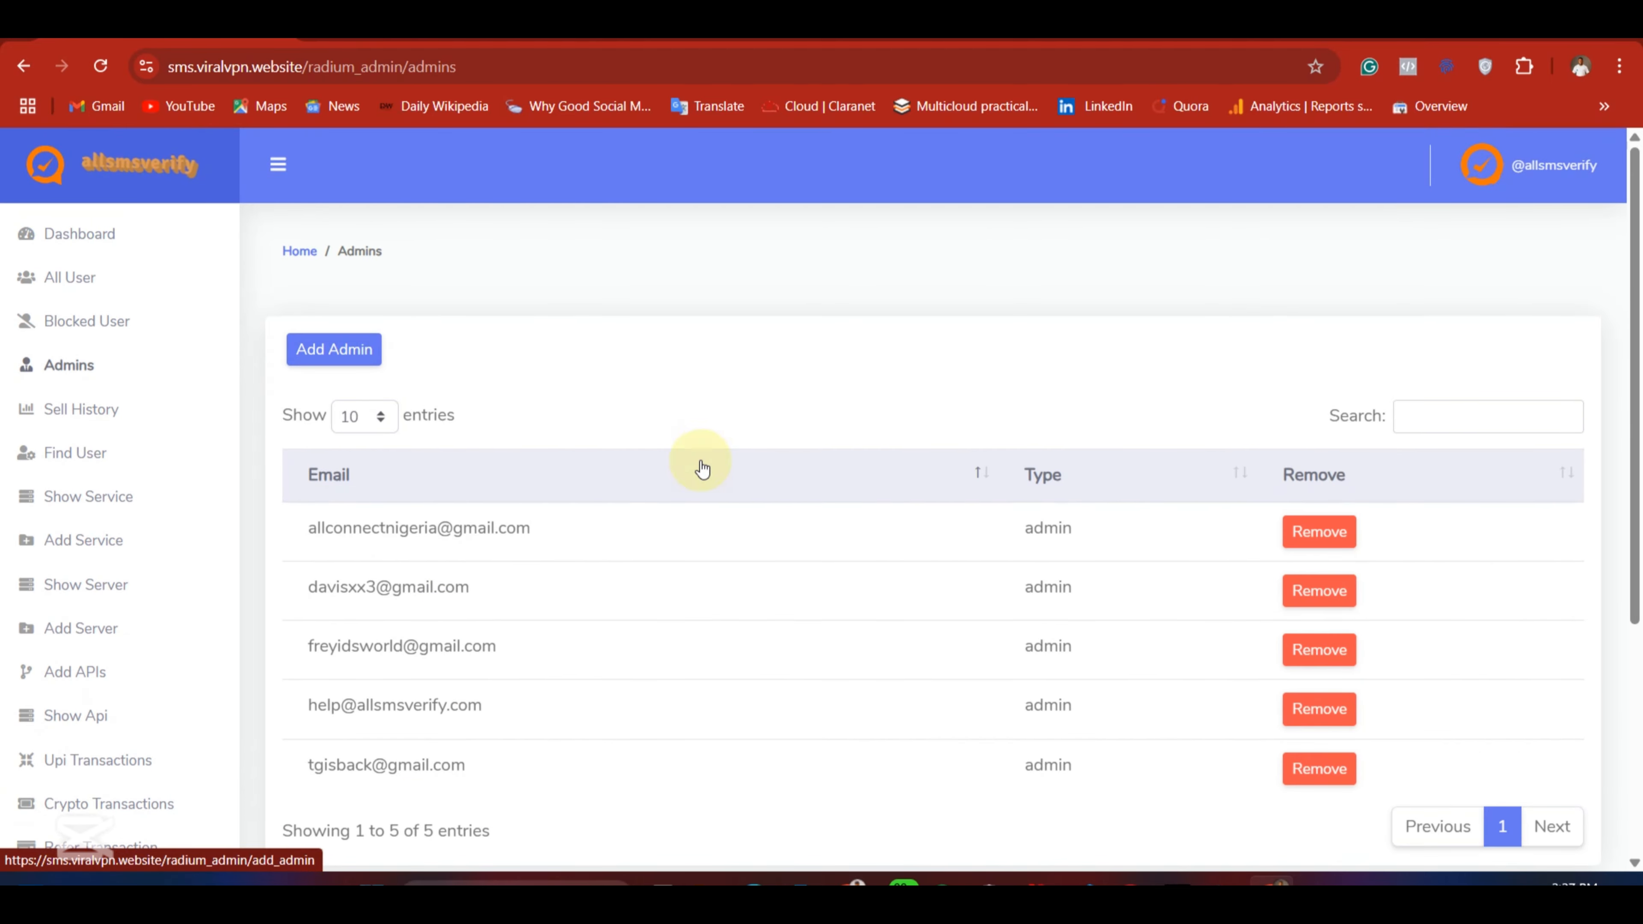
pyautogui.scroll(-5, 665, 691)
pyautogui.scroll(5, 674, 692)
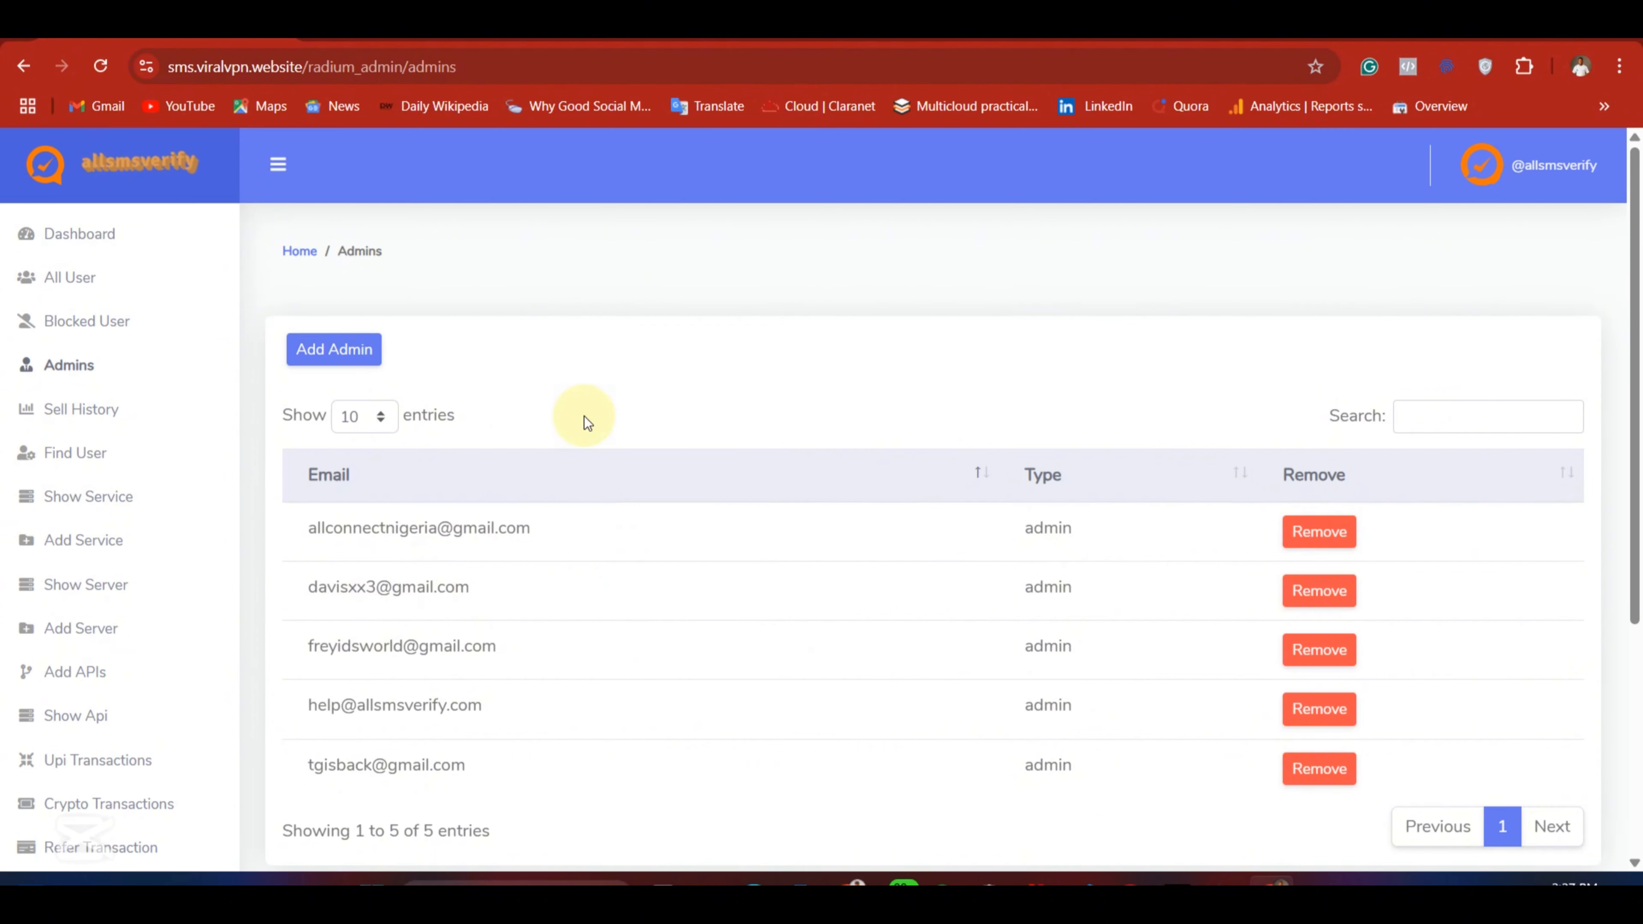
pyautogui.scroll(-5, 676, 570)
pyautogui.scroll(5, 913, 582)
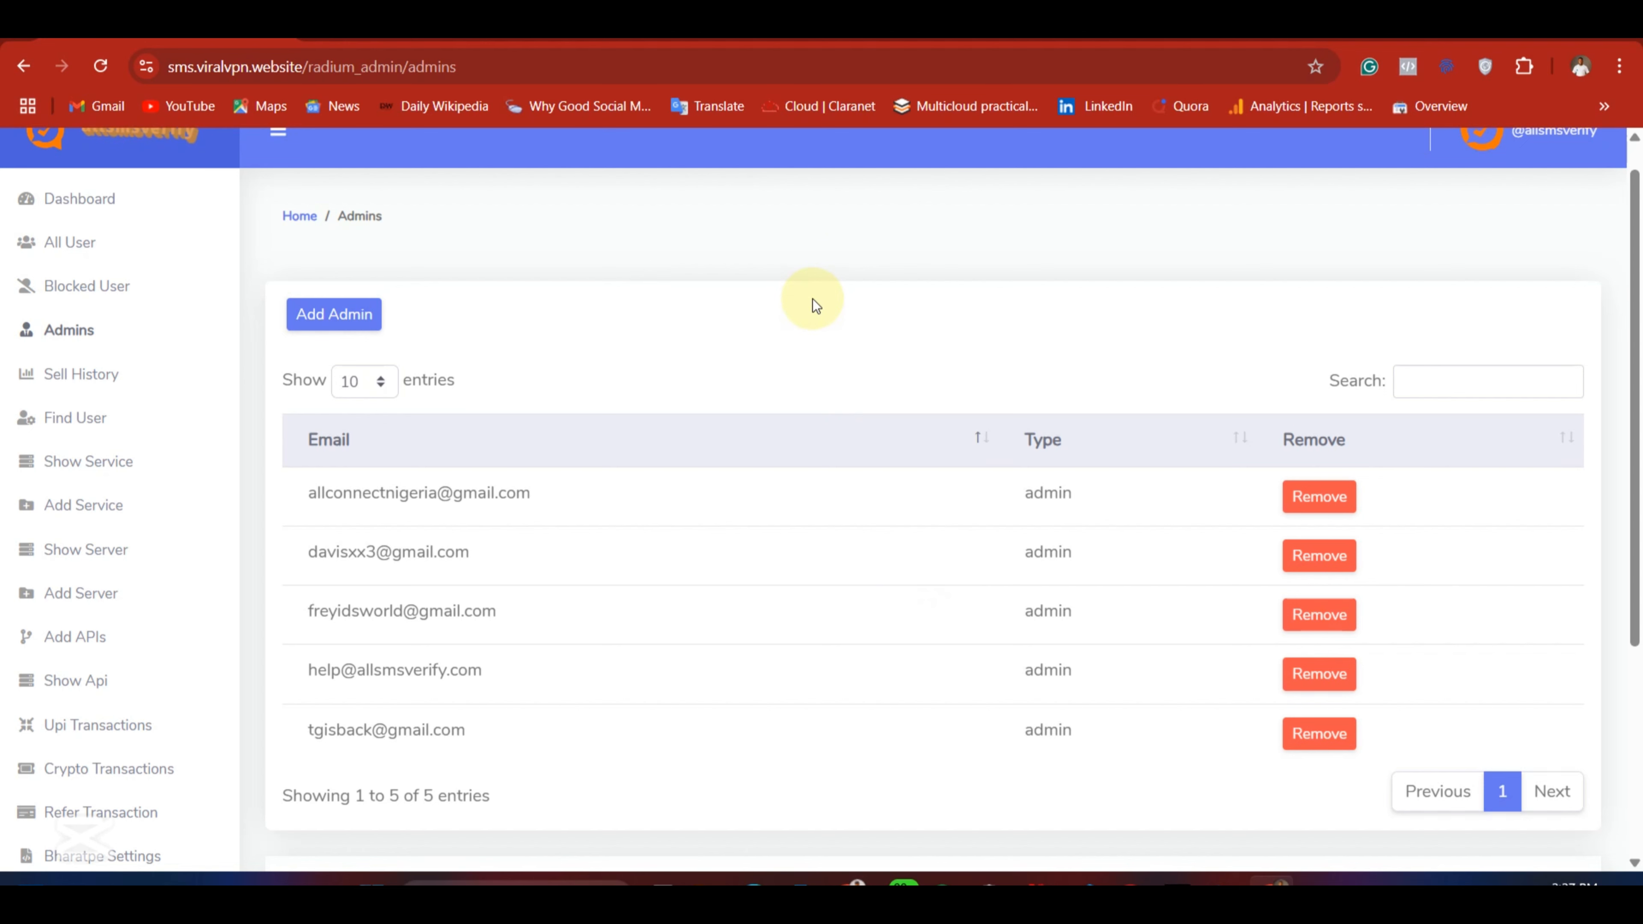
pyautogui.scroll(1, 812, 299)
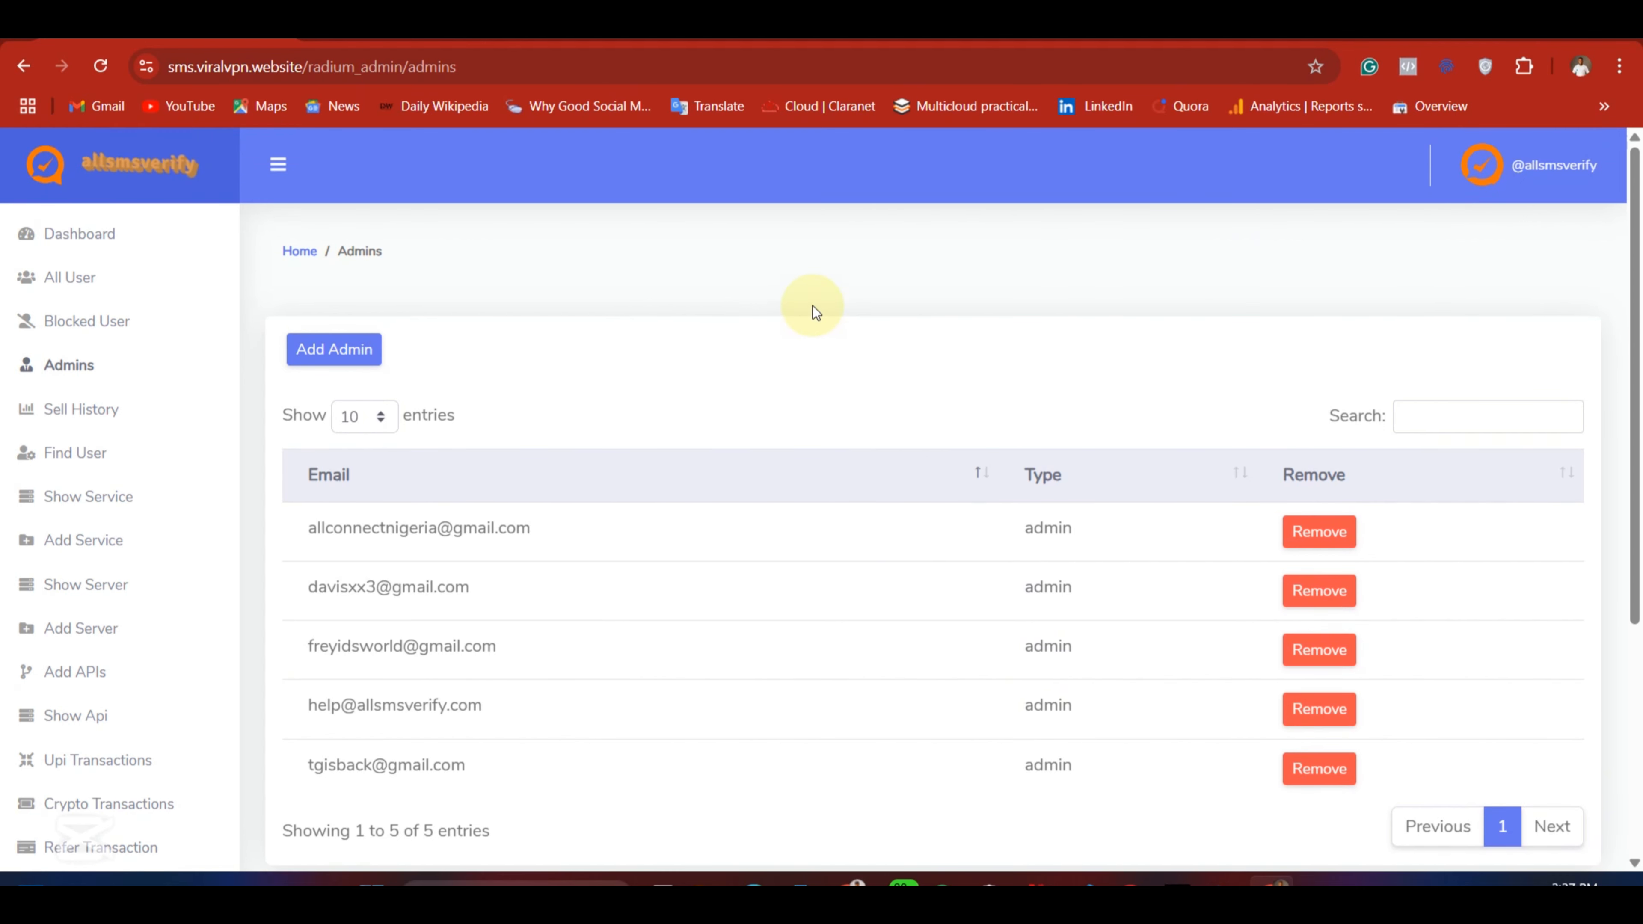